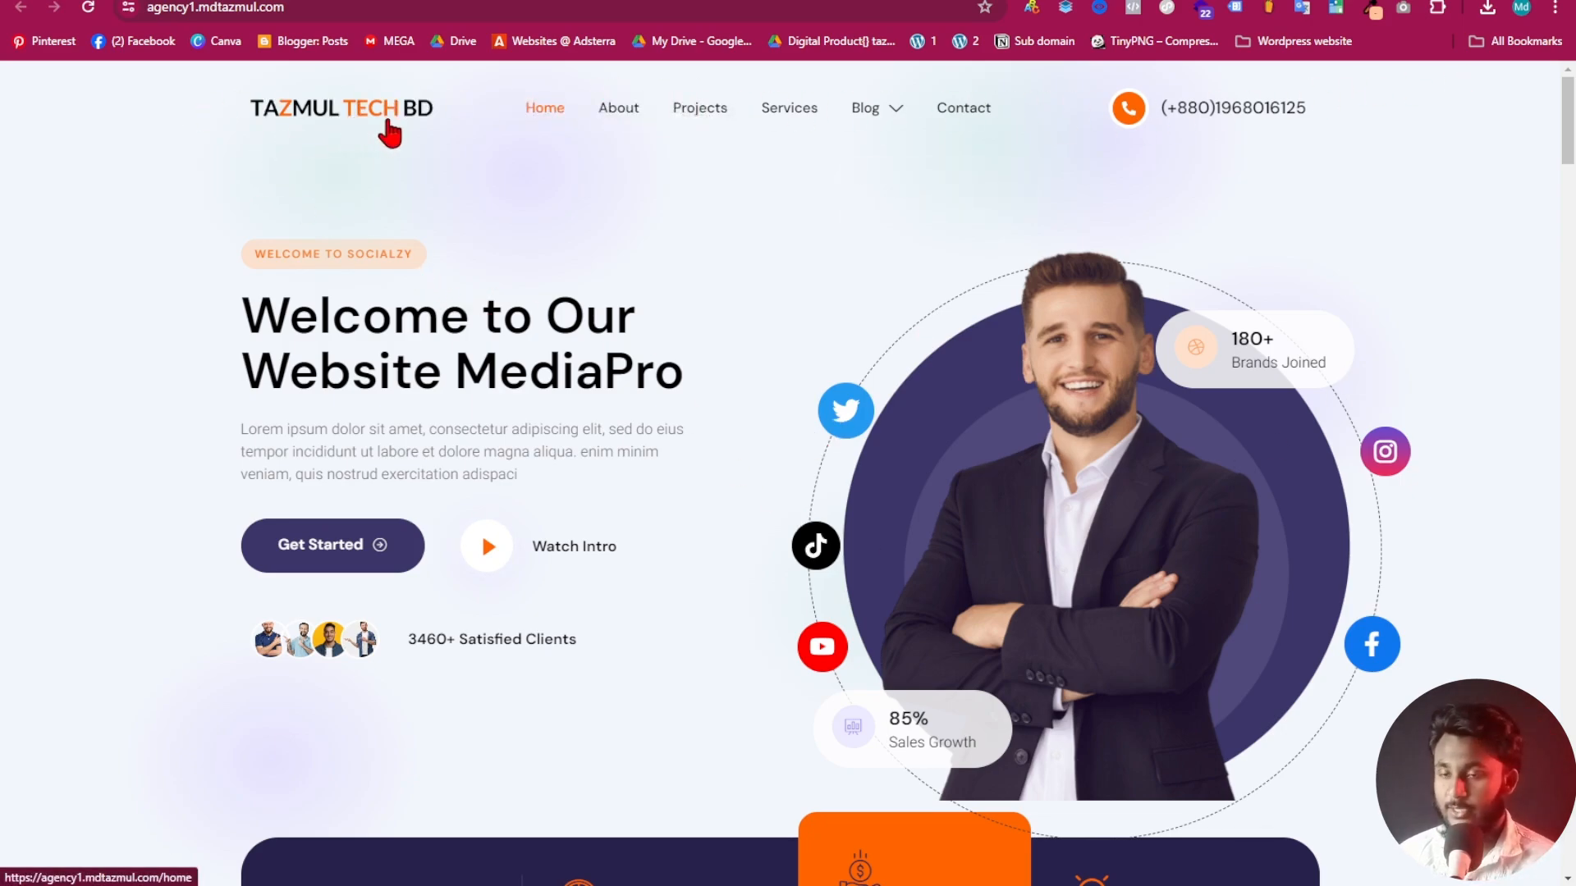
Look over the demo agency home page from the header down to the footer and return to the hero section
{"action": "mouse_move", "coordinate": [851, 152]}
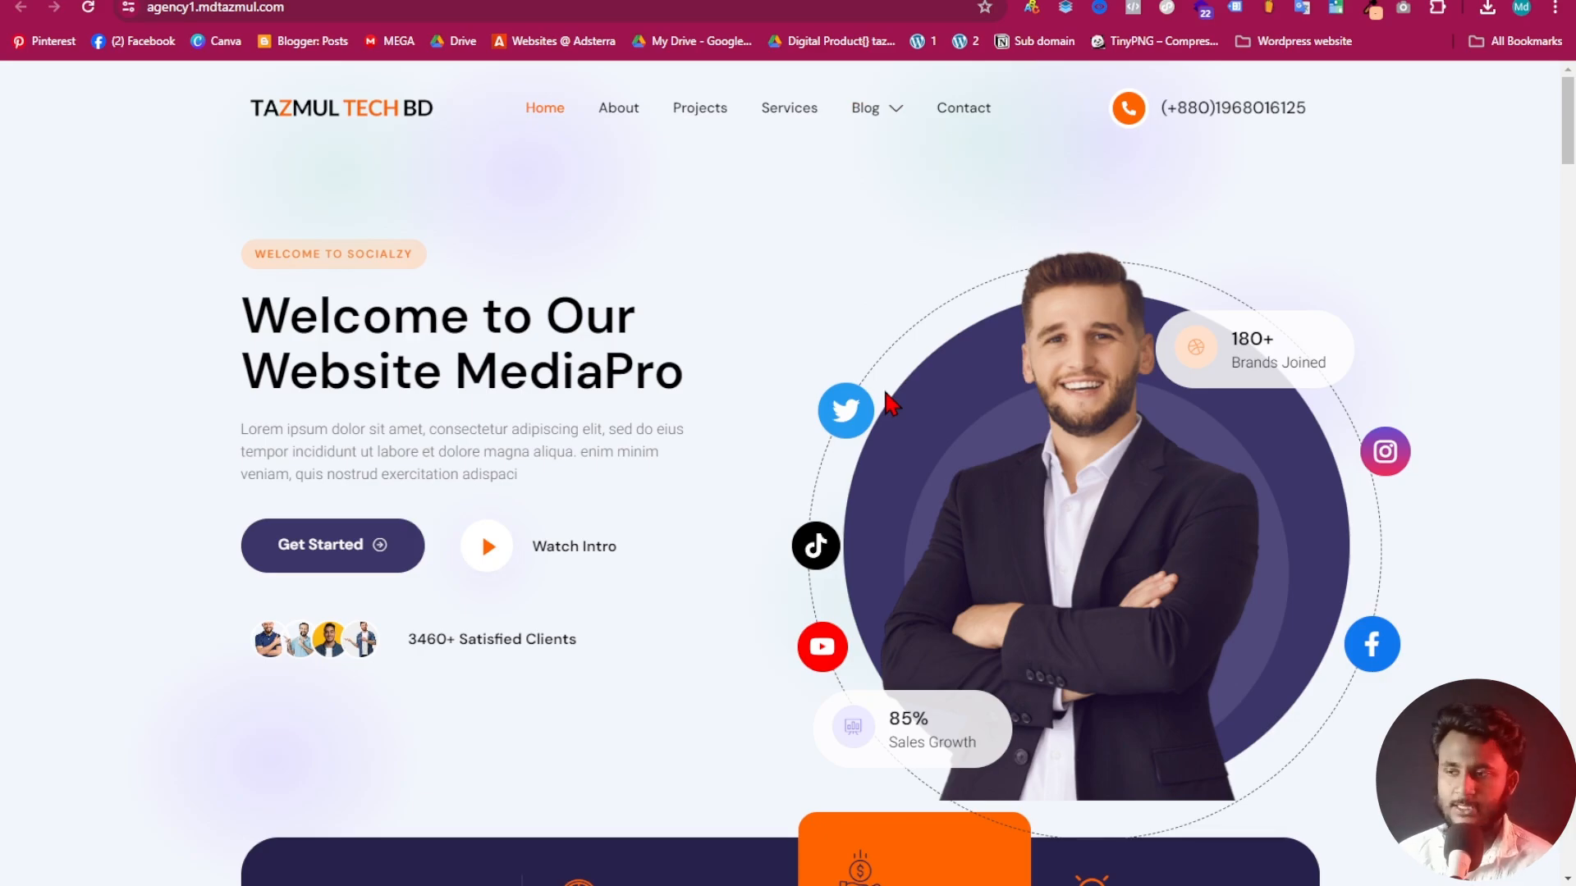
{"action": "scroll", "coordinate": [902, 455], "scroll_direction": "down", "scroll_amount": 15}
{"action": "scroll", "coordinate": [902, 453], "scroll_direction": "down", "scroll_amount": 5}
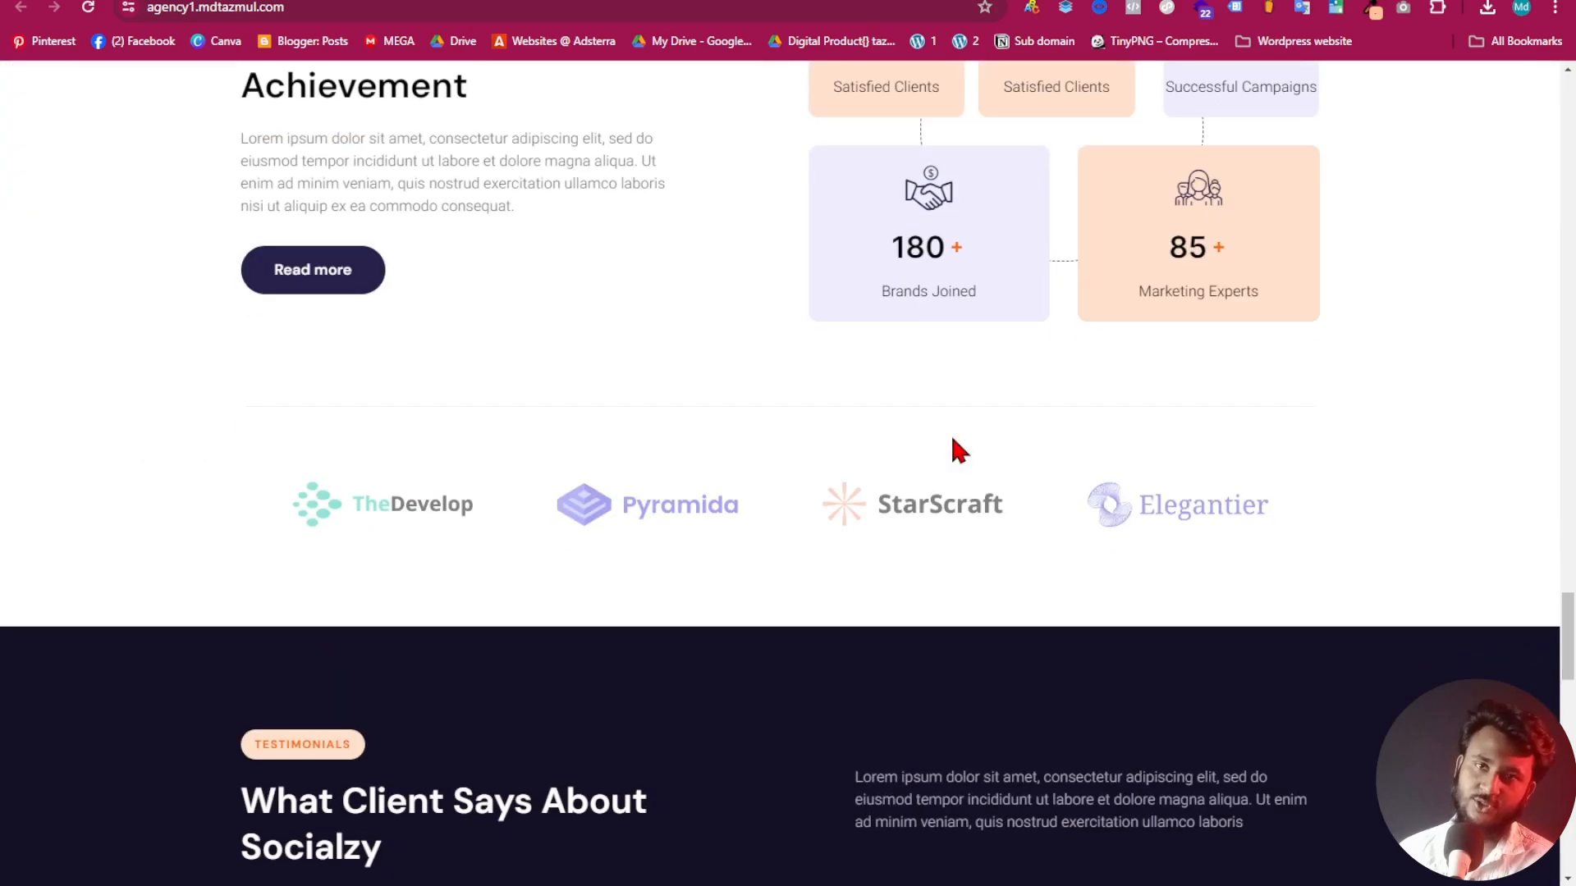
{"action": "scroll", "coordinate": [898, 637], "scroll_direction": "down", "scroll_amount": 10}
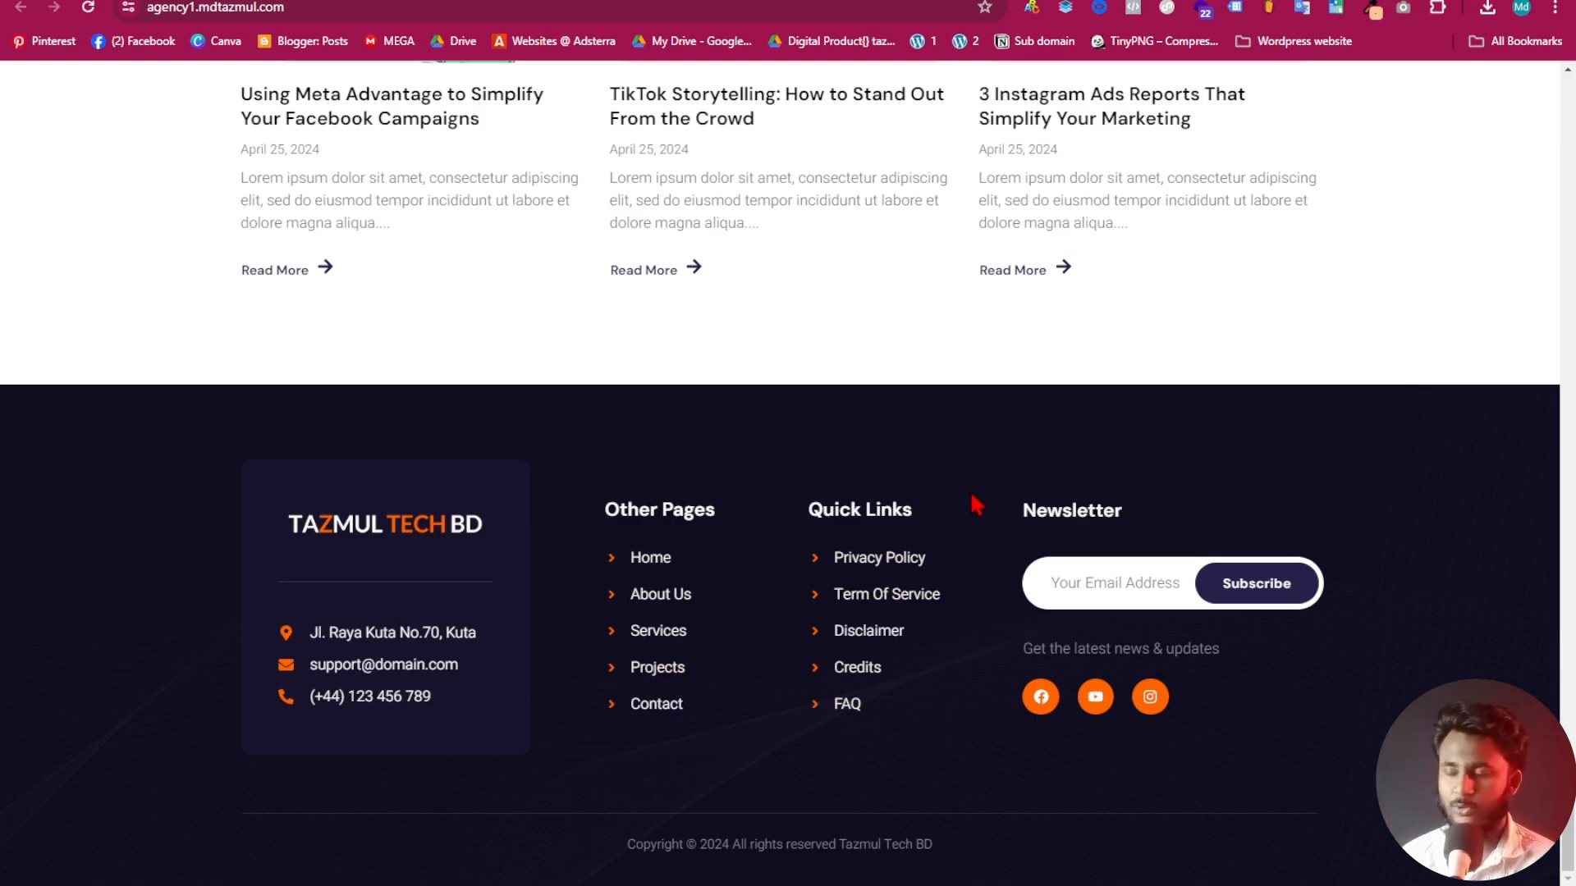
{"action": "scroll", "coordinate": [975, 492], "scroll_direction": "up", "scroll_amount": 20}
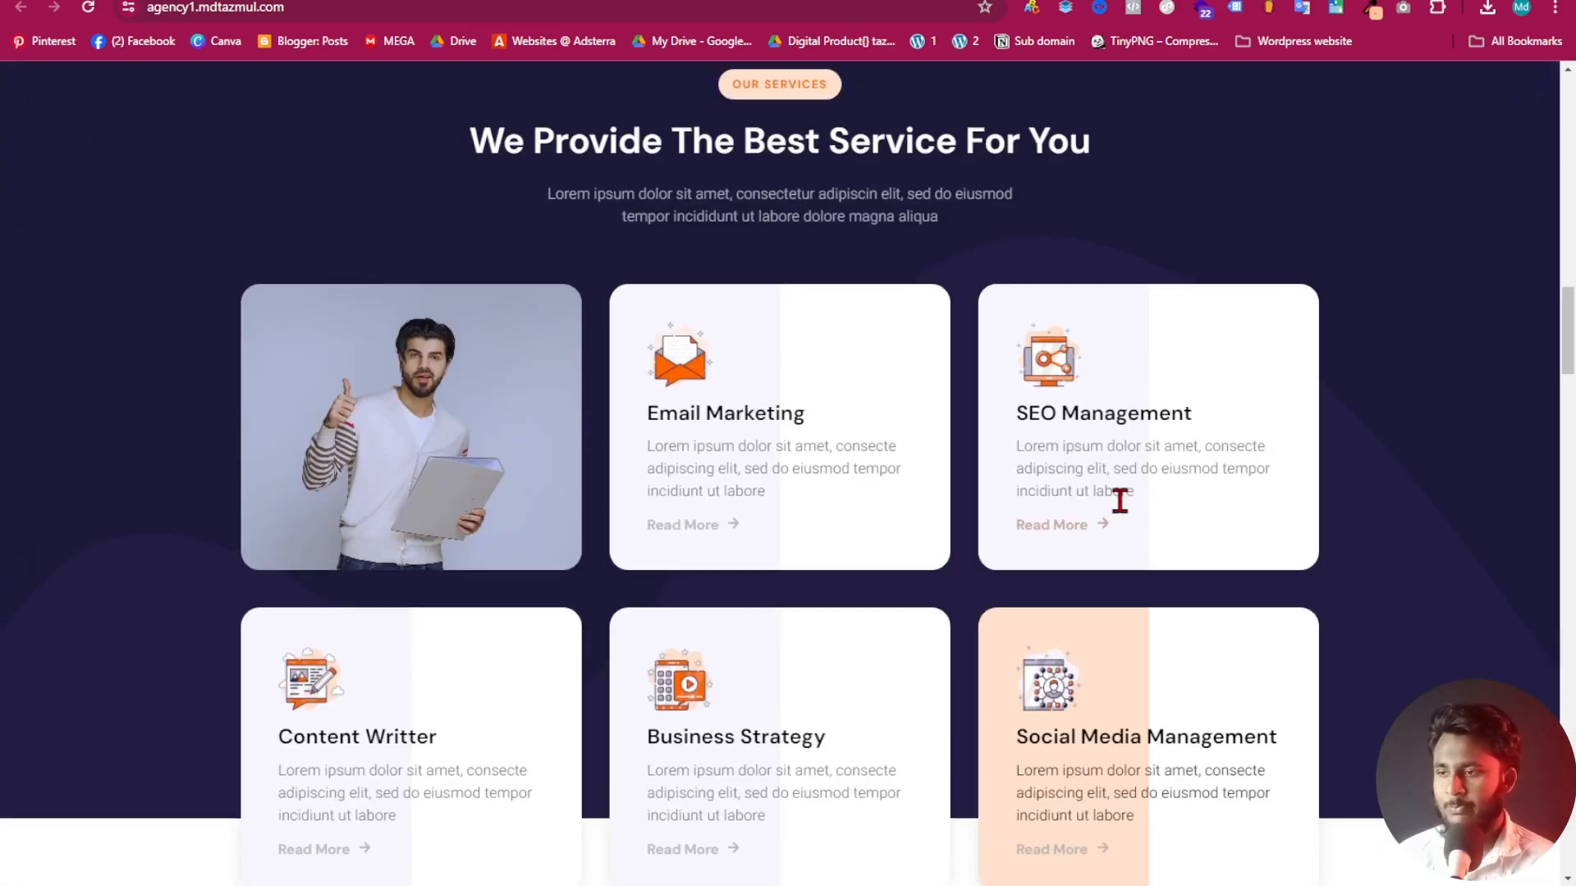
{"action": "scroll", "coordinate": [1120, 500], "scroll_direction": "up", "scroll_amount": 10}
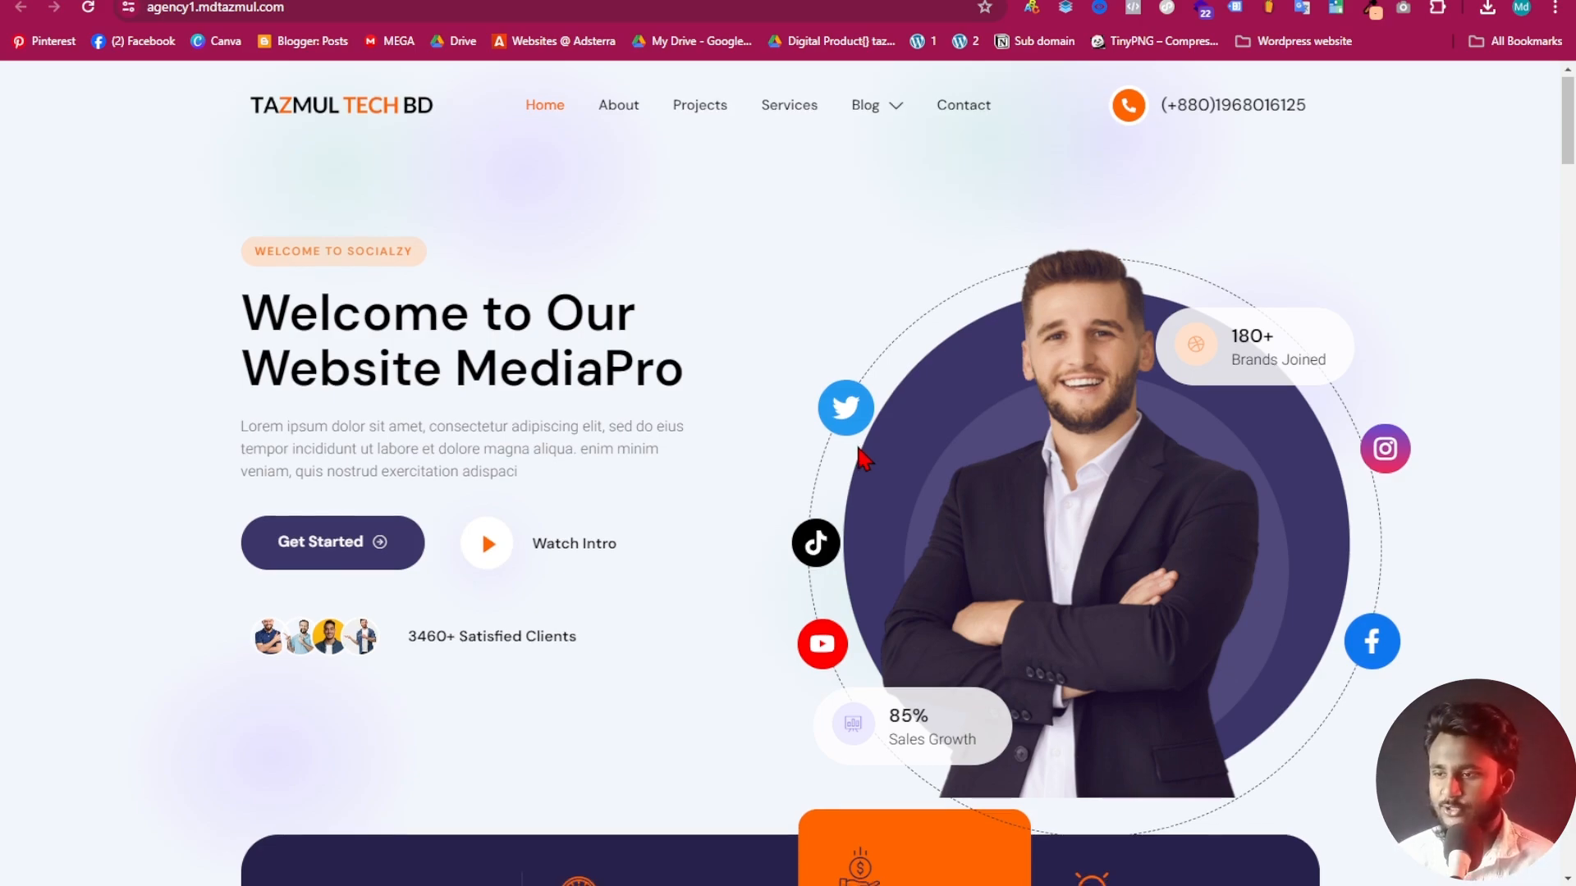
Examine the demo home page's about, services, pricing, projects, achievement and testimonial sections
{"action": "scroll", "coordinate": [859, 459], "scroll_direction": "down", "scroll_amount": 10}
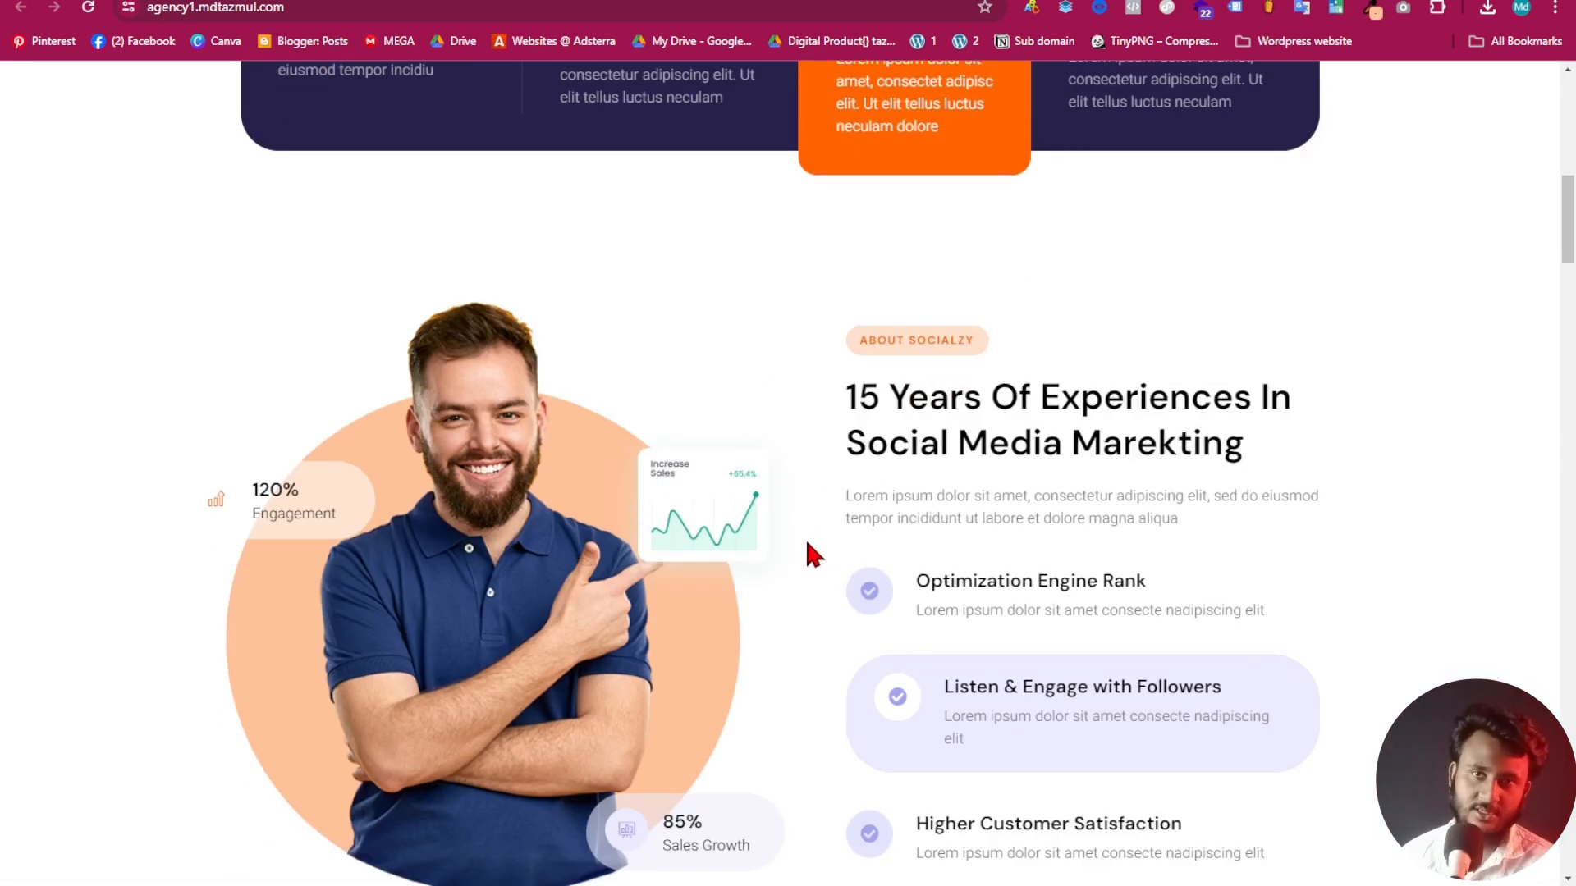
{"action": "scroll", "coordinate": [808, 554], "scroll_direction": "down", "scroll_amount": 8}
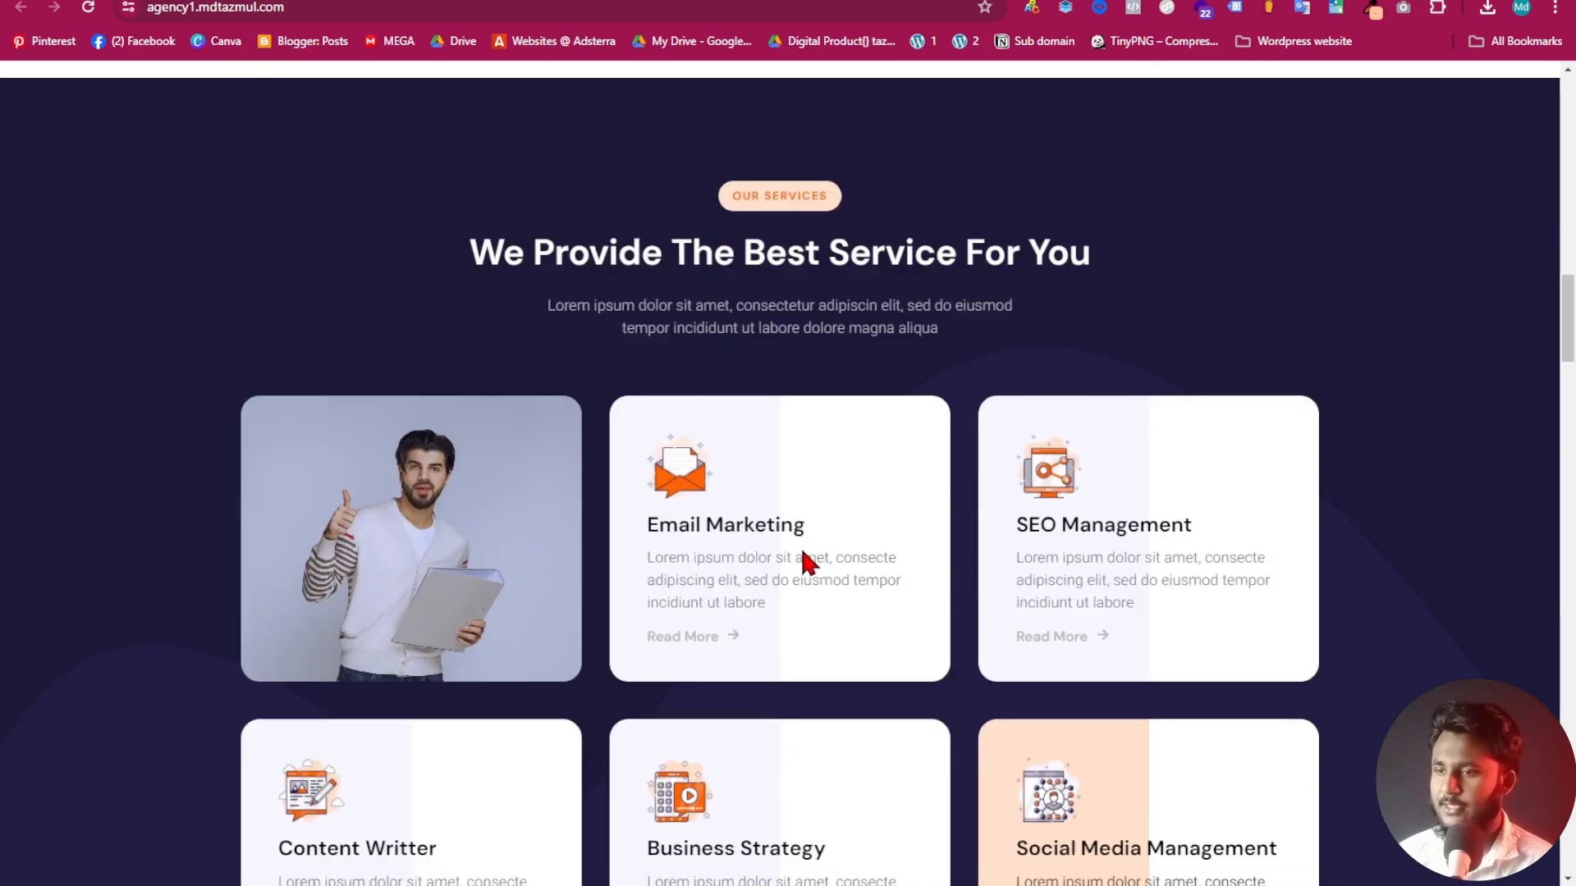
{"action": "left_click_drag", "start_coordinate": [394, 264], "coordinate": [1096, 264]}
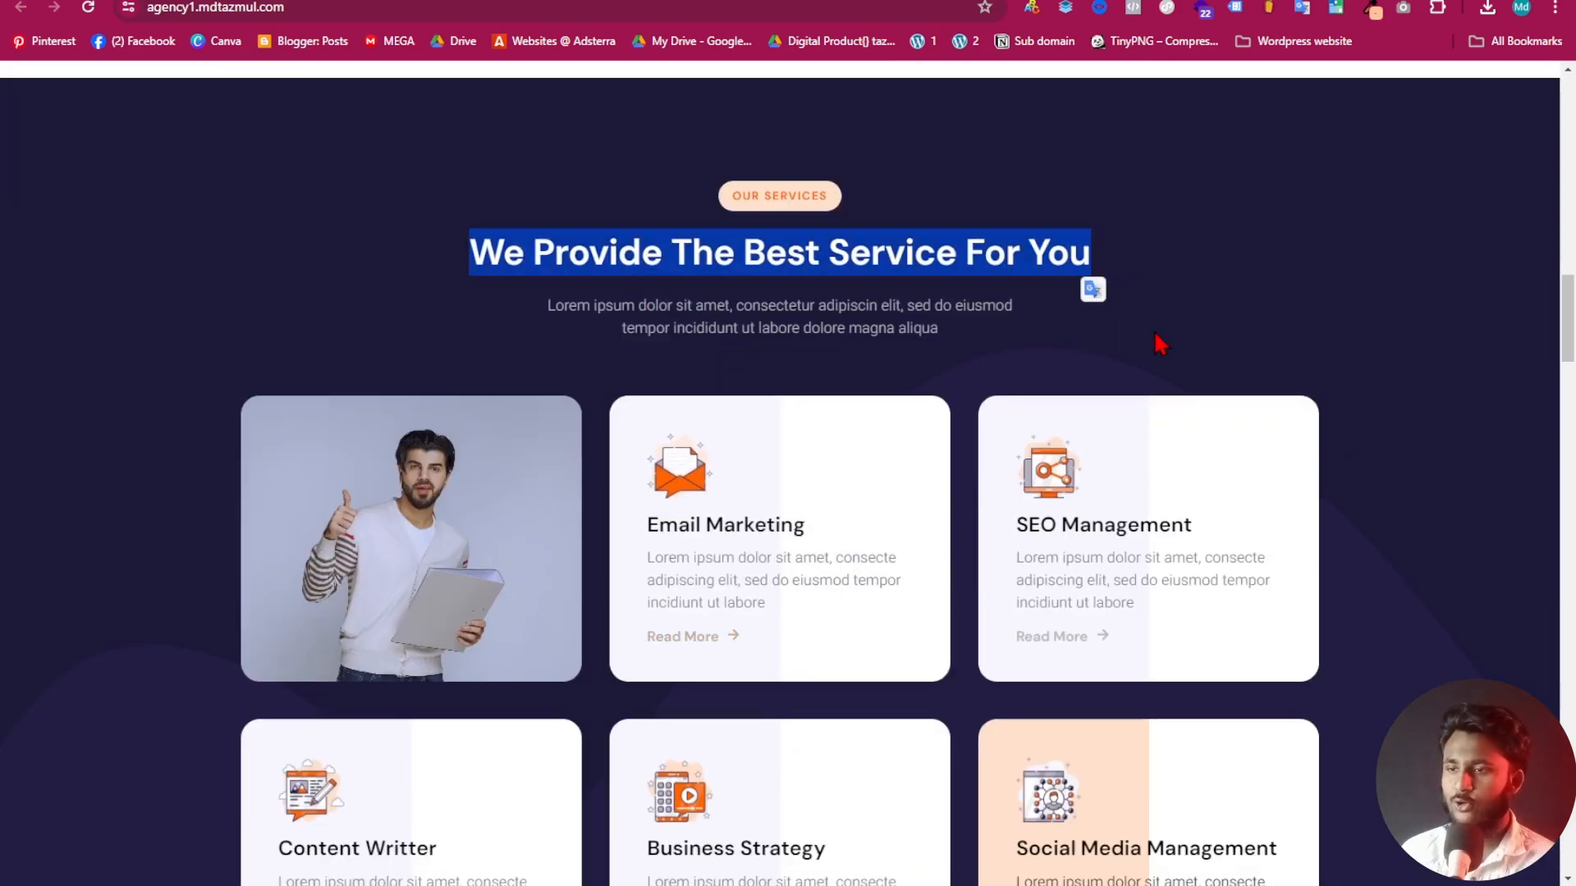
{"action": "scroll", "coordinate": [1149, 336], "scroll_direction": "down", "scroll_amount": 10}
{"action": "scroll", "coordinate": [960, 246], "scroll_direction": "down", "scroll_amount": 10}
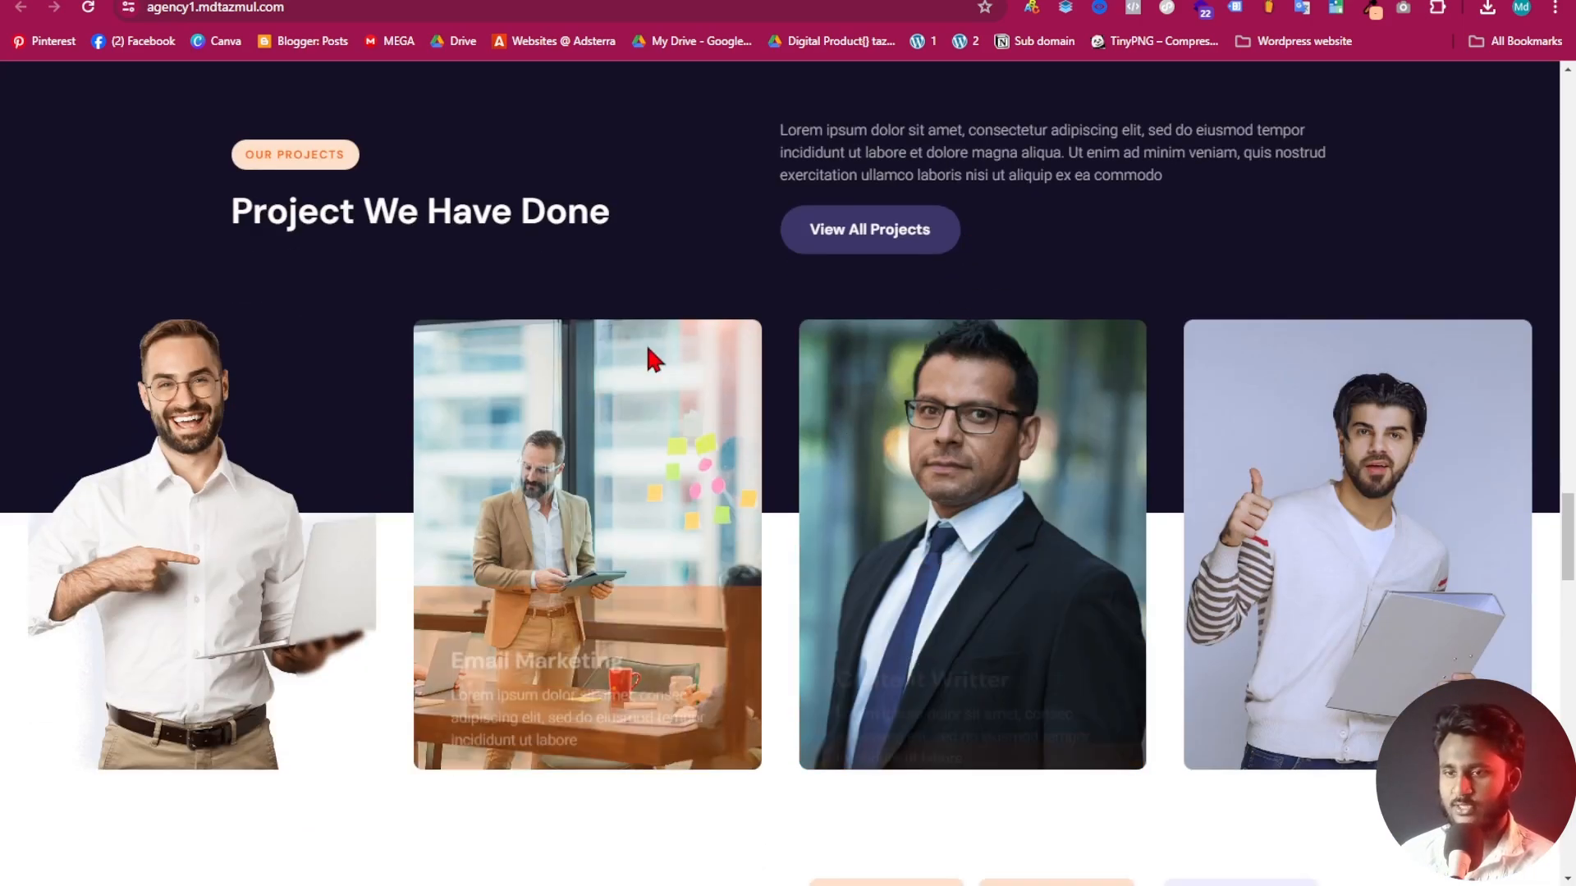
{"action": "scroll", "coordinate": [920, 550], "scroll_direction": "down", "scroll_amount": 5}
{"action": "scroll", "coordinate": [698, 509], "scroll_direction": "down", "scroll_amount": 3}
{"action": "scroll", "coordinate": [608, 394], "scroll_direction": "up", "scroll_amount": 10}
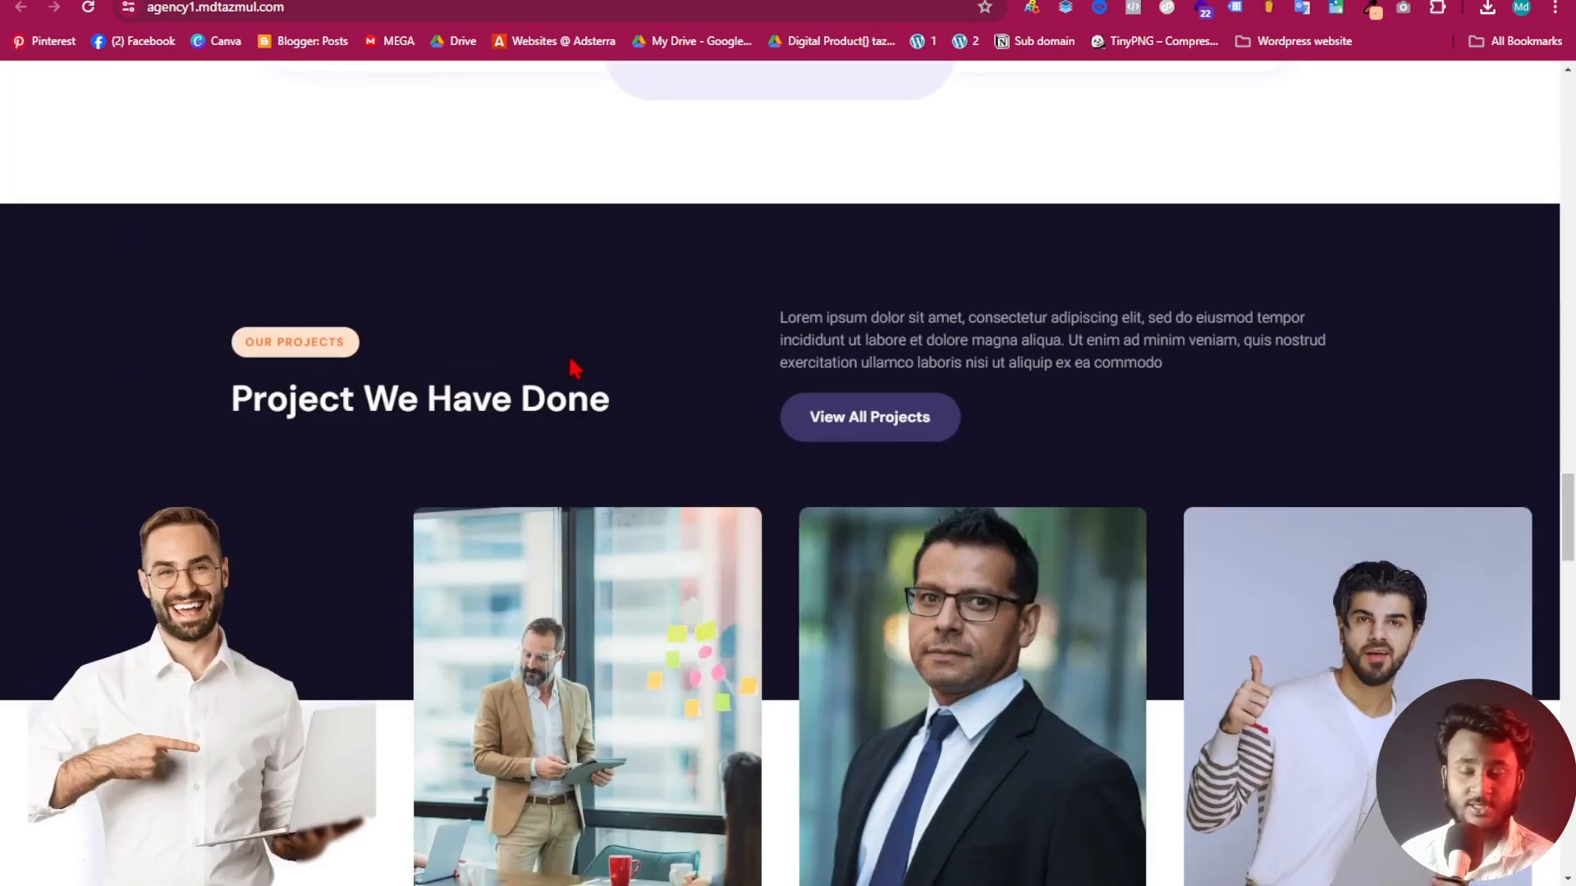
{"action": "scroll", "coordinate": [821, 329], "scroll_direction": "down", "scroll_amount": 10}
{"action": "scroll", "coordinate": [908, 314], "scroll_direction": "down", "scroll_amount": 15}
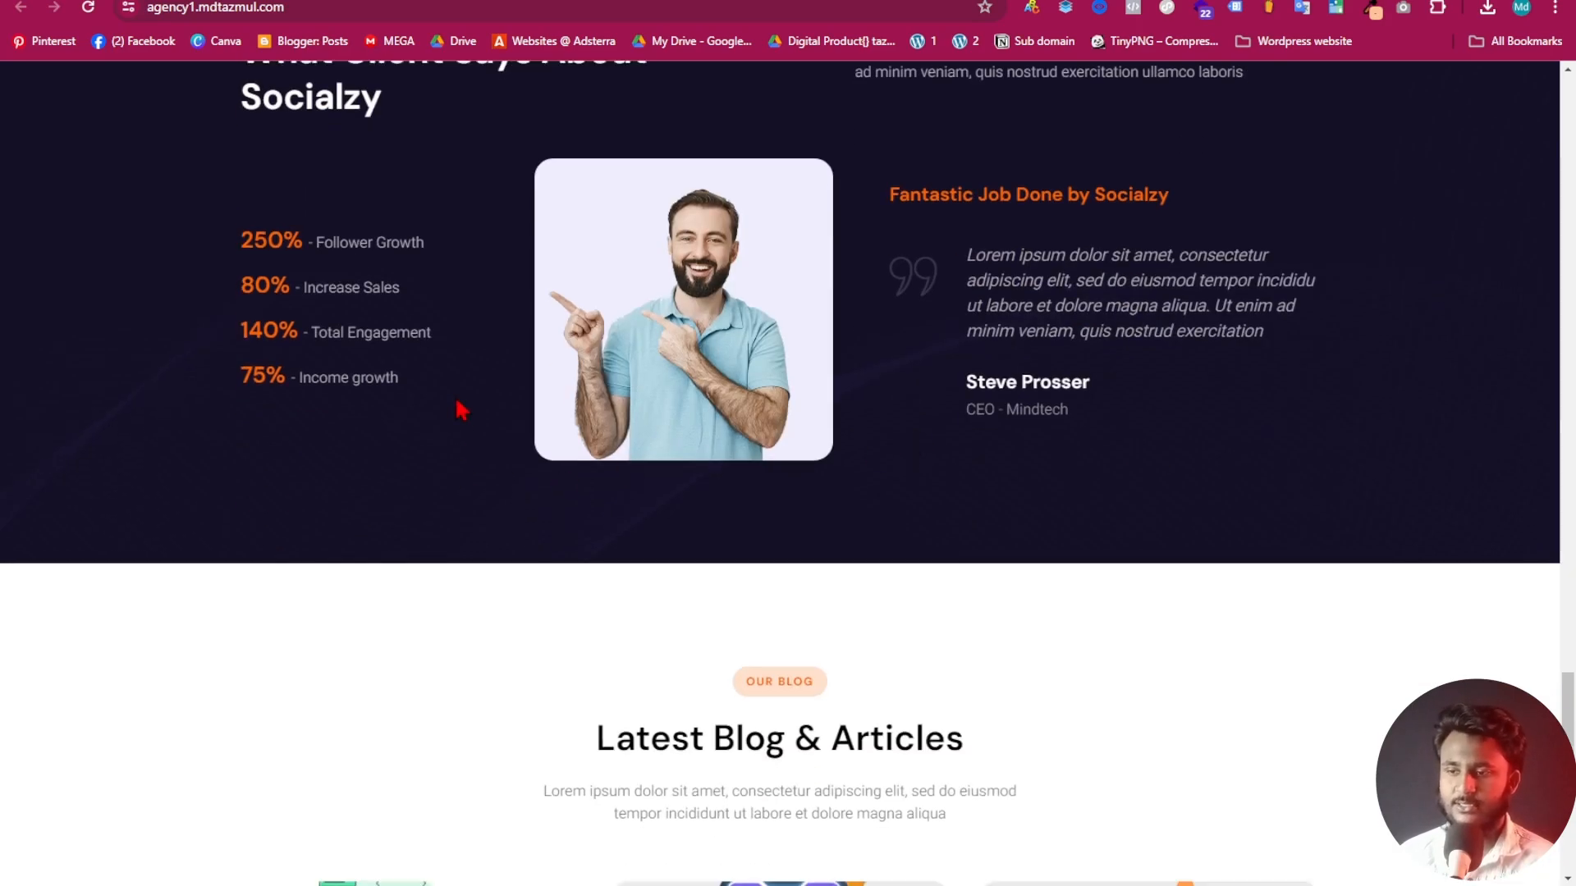
{"action": "scroll", "coordinate": [742, 442], "scroll_direction": "up", "scroll_amount": 15}
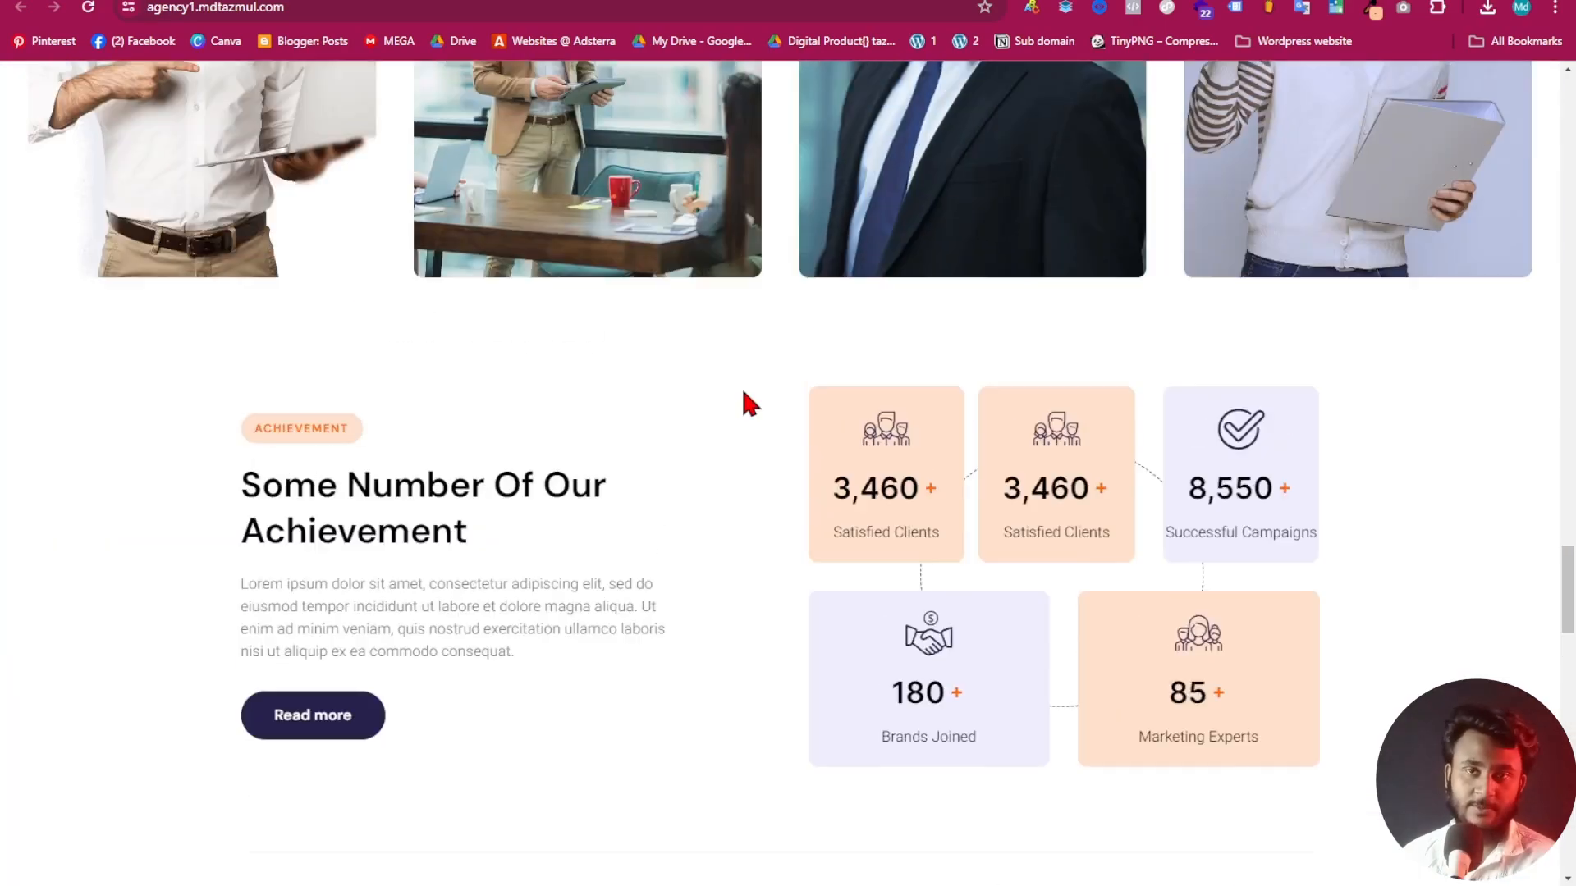
{"action": "scroll", "coordinate": [742, 394], "scroll_direction": "up", "scroll_amount": 20}
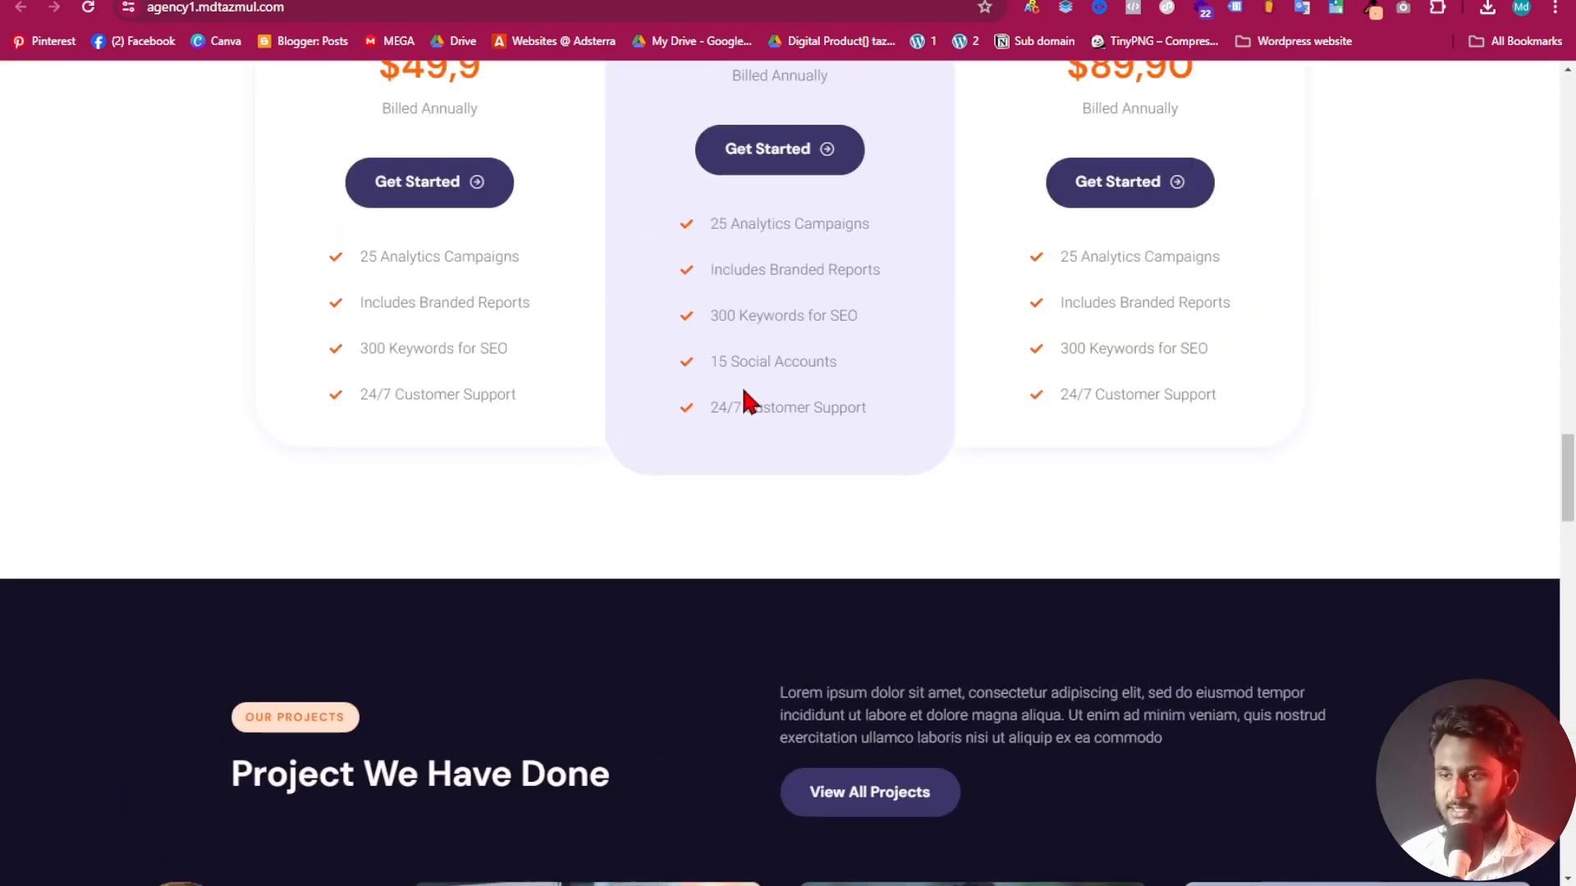
{"action": "scroll", "coordinate": [786, 456], "scroll_direction": "up", "scroll_amount": 3}
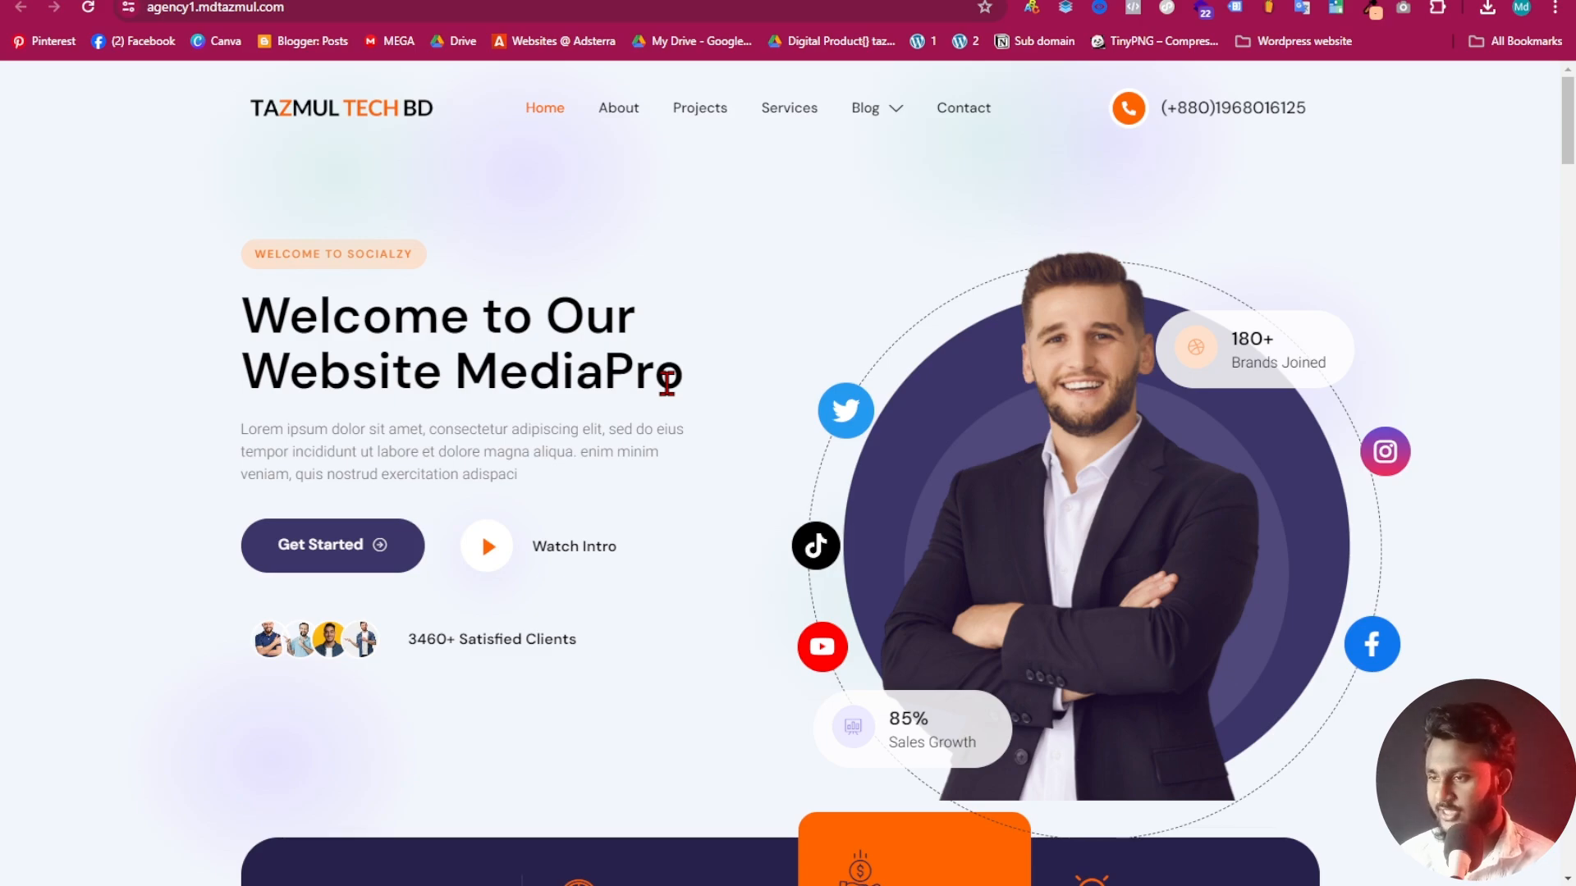
Examine the demo page's hero section and the "Why Choose Us" feature strip below it
{"action": "scroll", "coordinate": [481, 501], "scroll_direction": "down", "scroll_amount": 2}
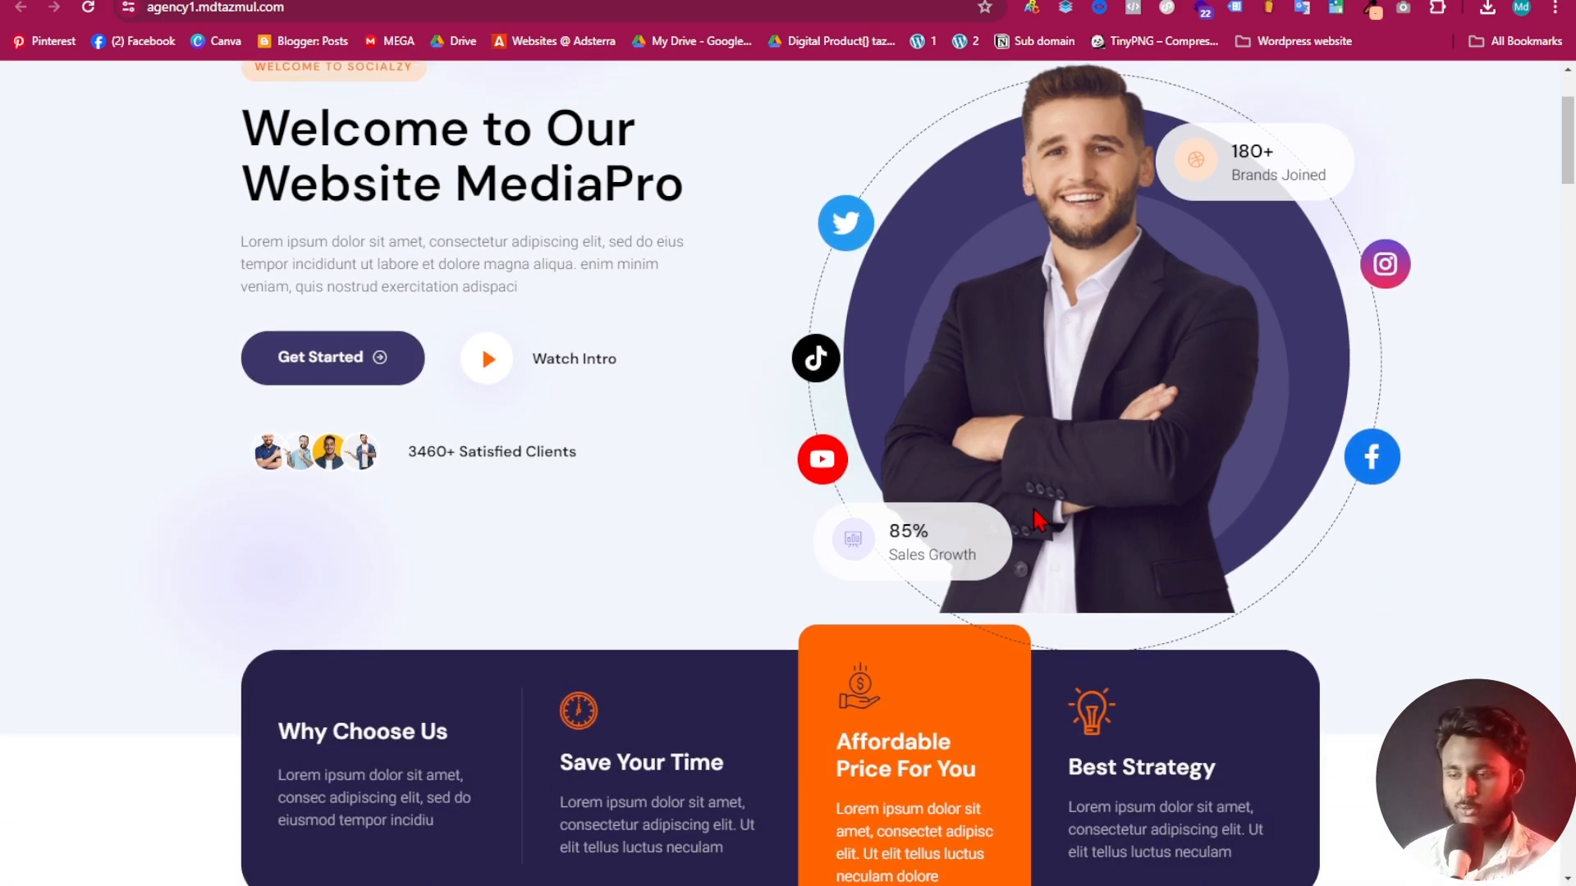
{"action": "scroll", "coordinate": [1033, 506], "scroll_direction": "up", "scroll_amount": 2}
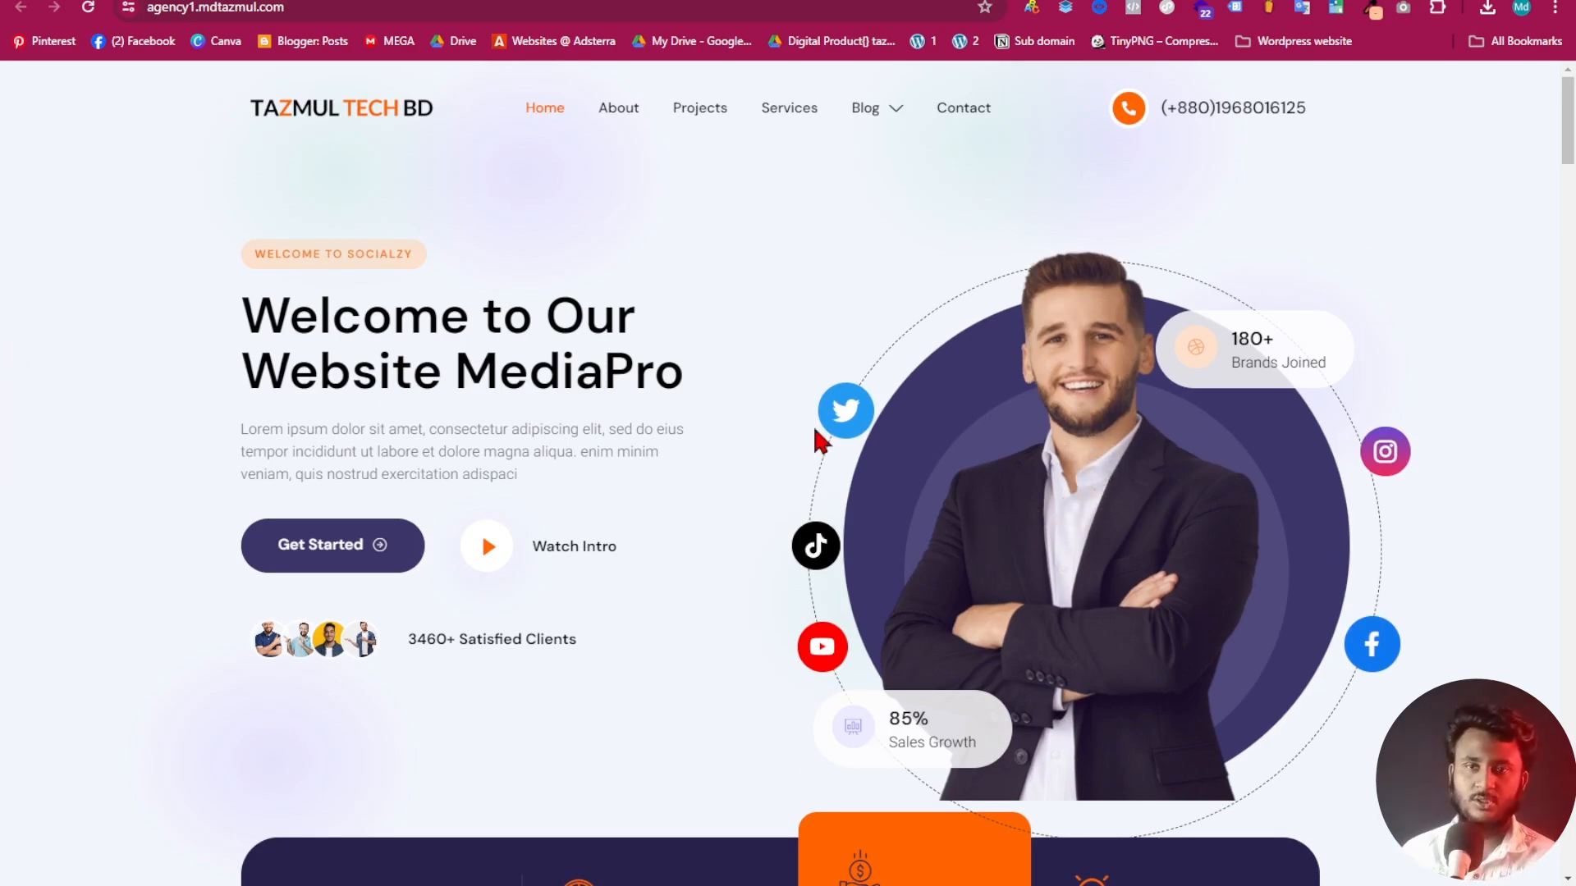
{"action": "scroll", "coordinate": [481, 532], "scroll_direction": "down", "scroll_amount": 2}
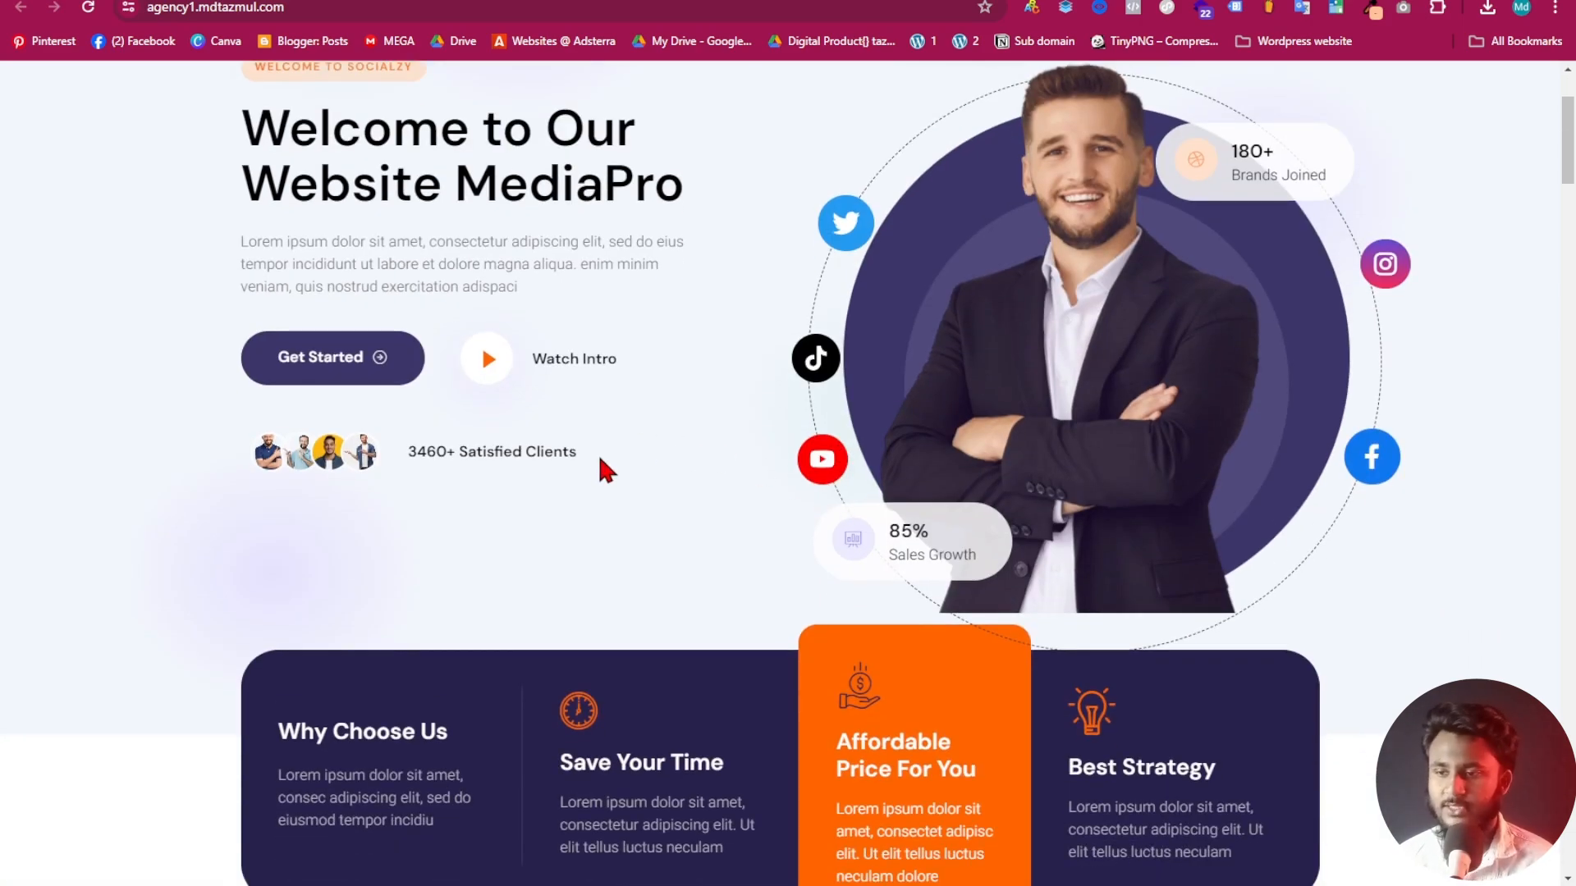
{"action": "scroll", "coordinate": [676, 429], "scroll_direction": "down", "scroll_amount": 4}
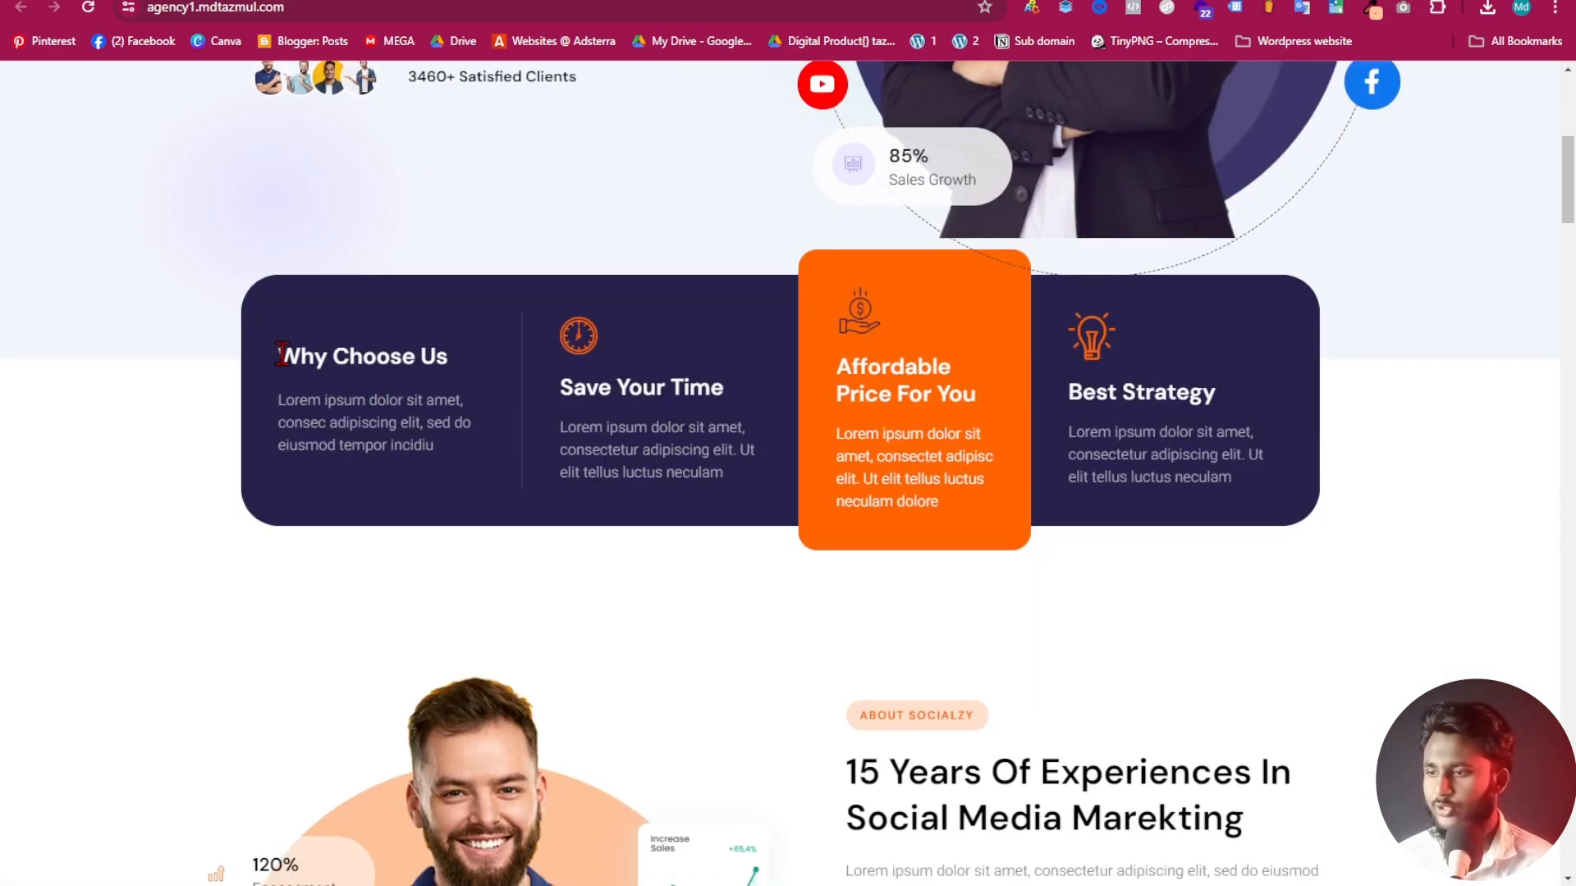
{"action": "left_click_drag", "start_coordinate": [282, 355], "coordinate": [1330, 440]}
{"action": "left_click", "coordinate": [1302, 493]}
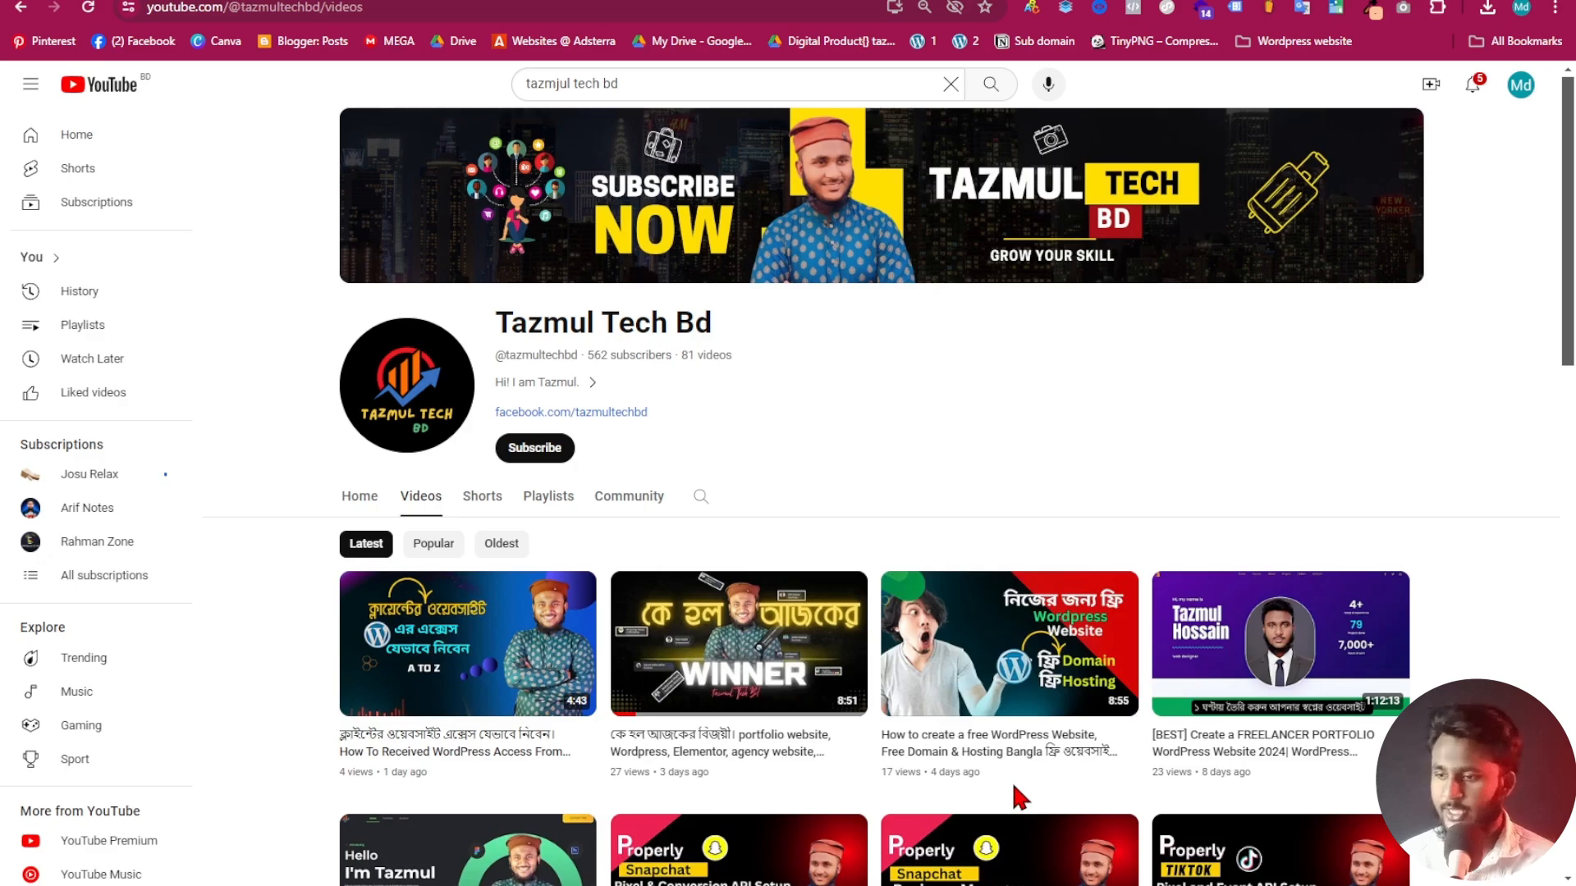
Look through the YouTube channel's latest videos, including the one on creating a free WordPress website
{"action": "scroll", "coordinate": [1102, 432], "scroll_direction": "down", "scroll_amount": 2}
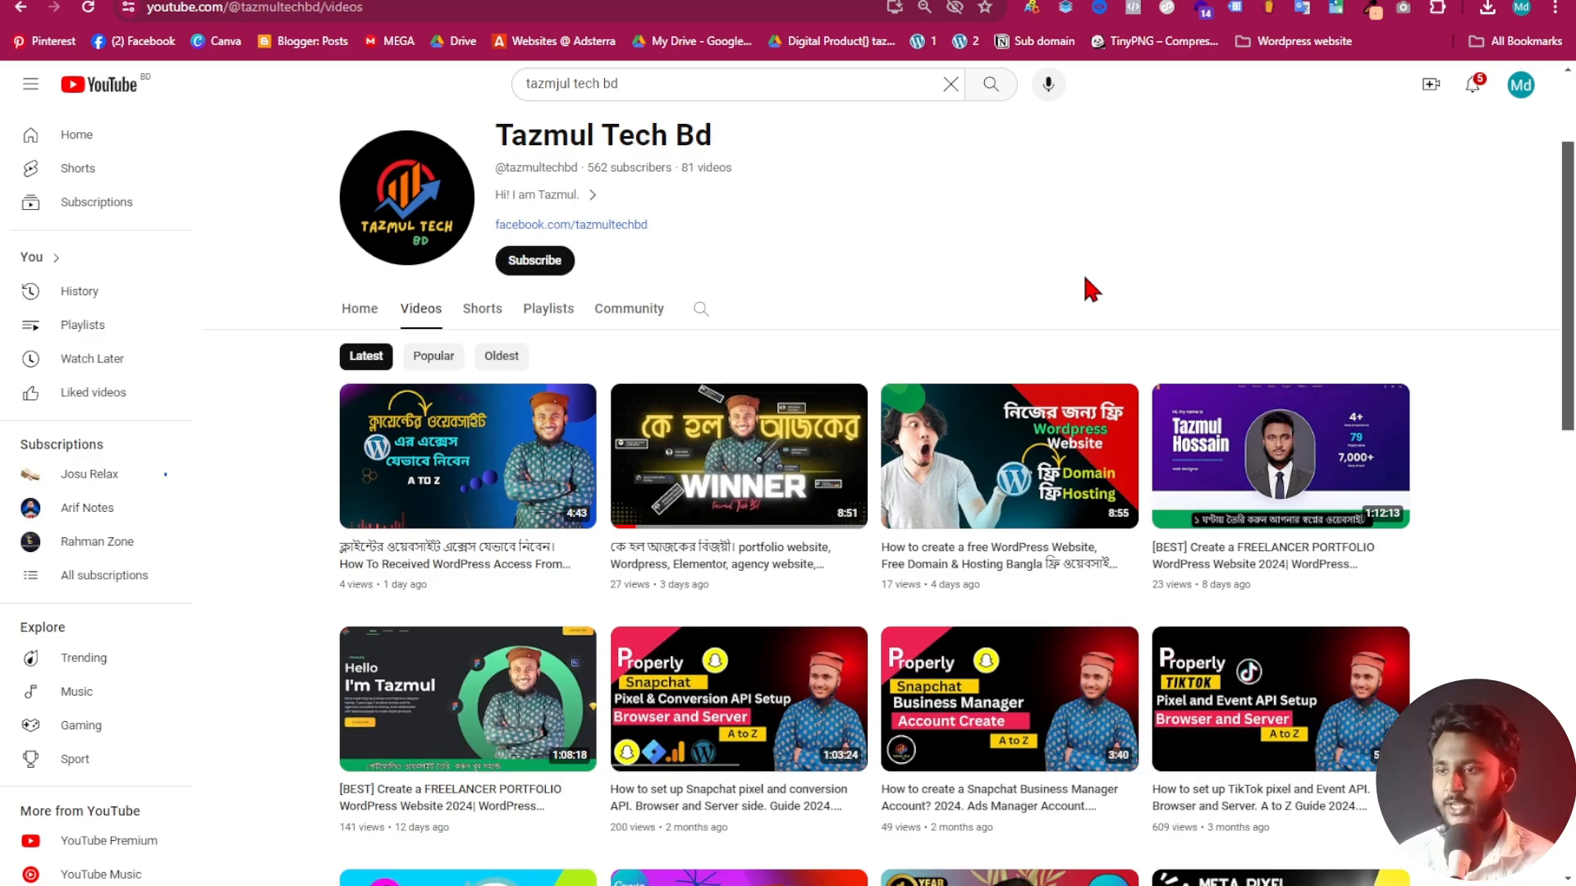
{"action": "scroll", "coordinate": [977, 378], "scroll_direction": "up", "scroll_amount": 2}
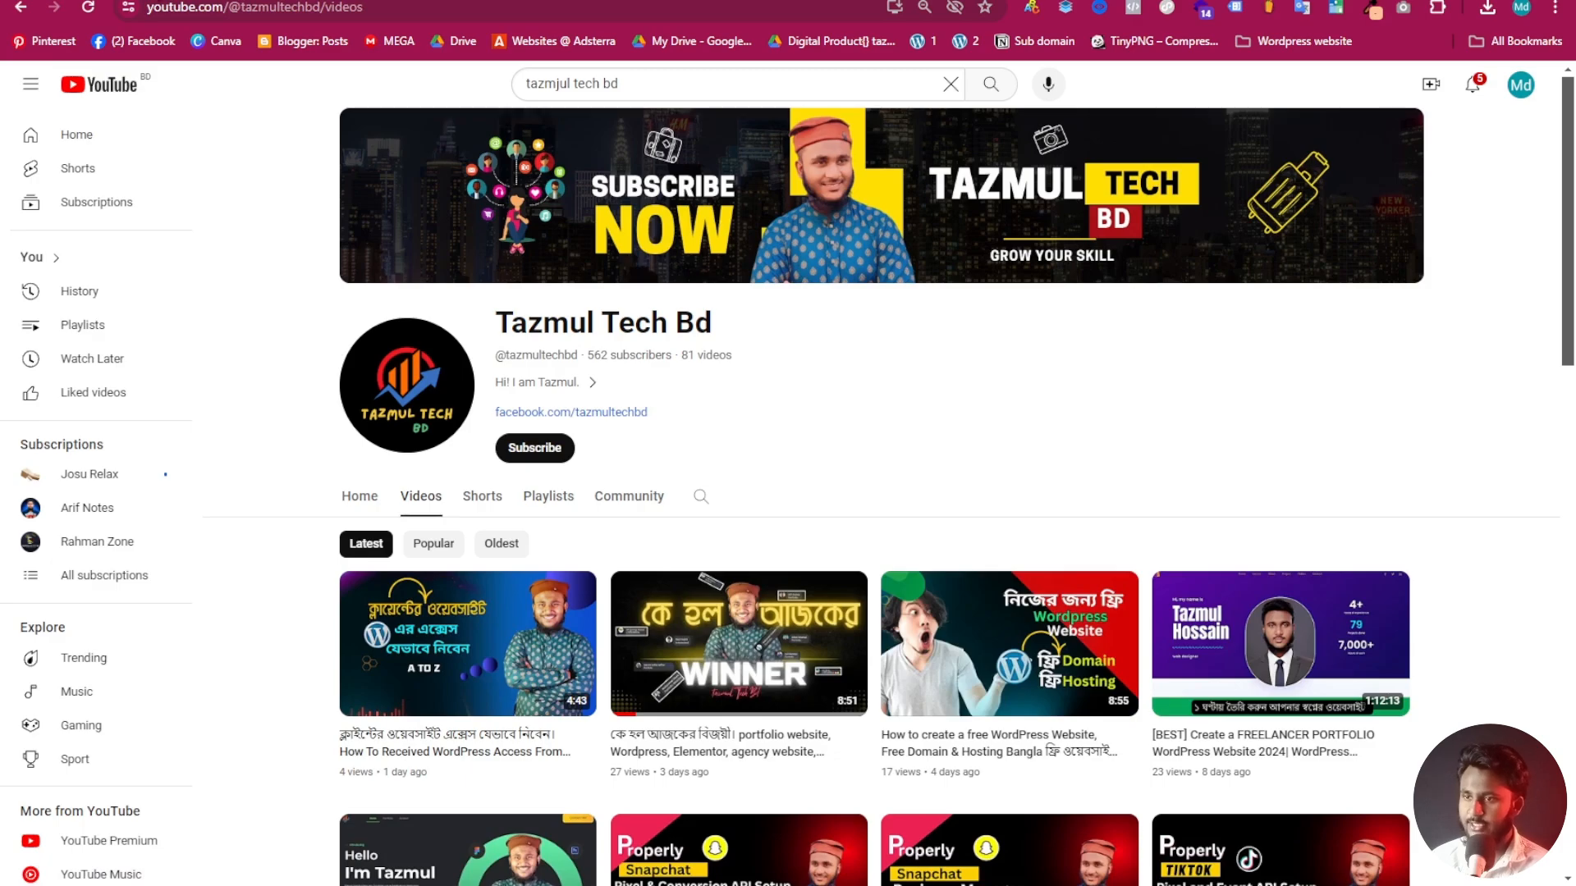
{"action": "left_click", "coordinate": [115, 1]}
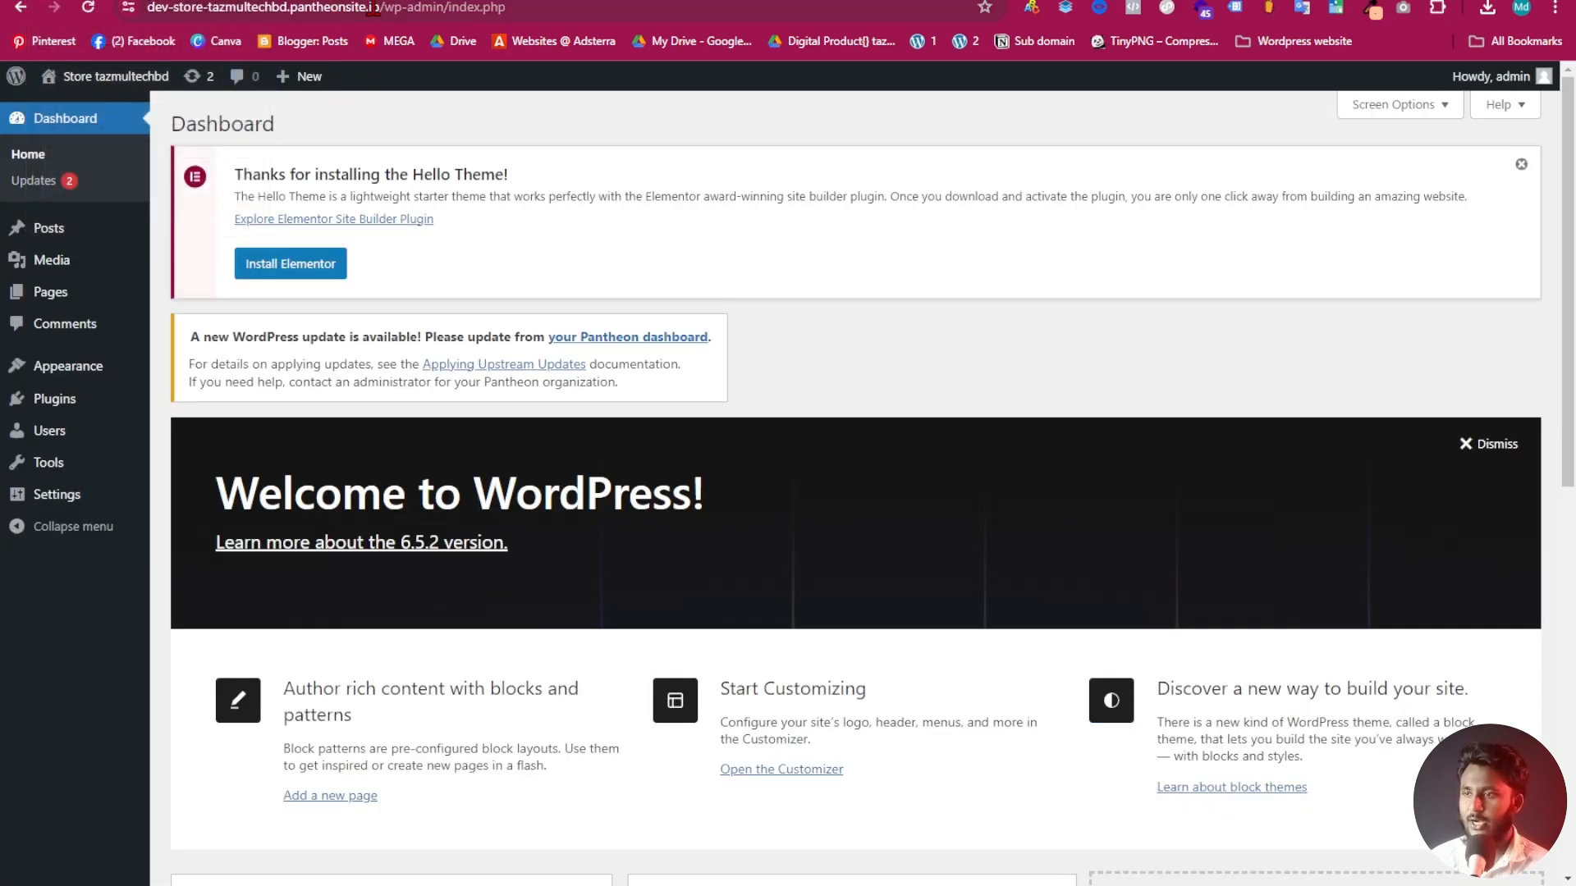
{"action": "left_click", "coordinate": [417, 3]}
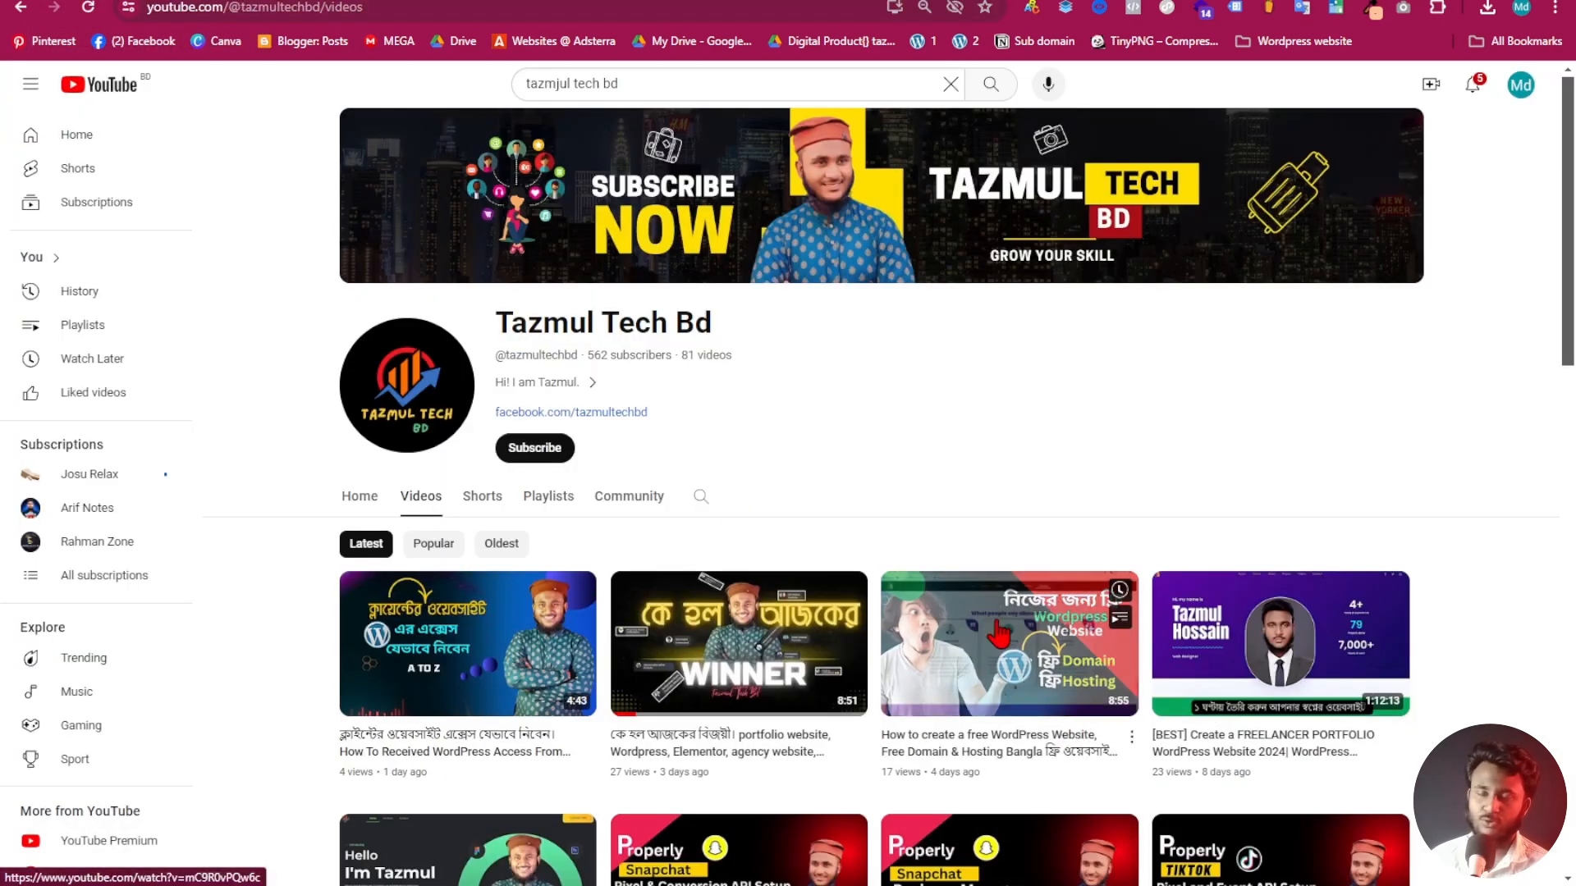
Switch to the WordPress admin of the new site and examine the dashboard's notices and widget boxes
{"action": "left_click", "coordinate": [115, 0]}
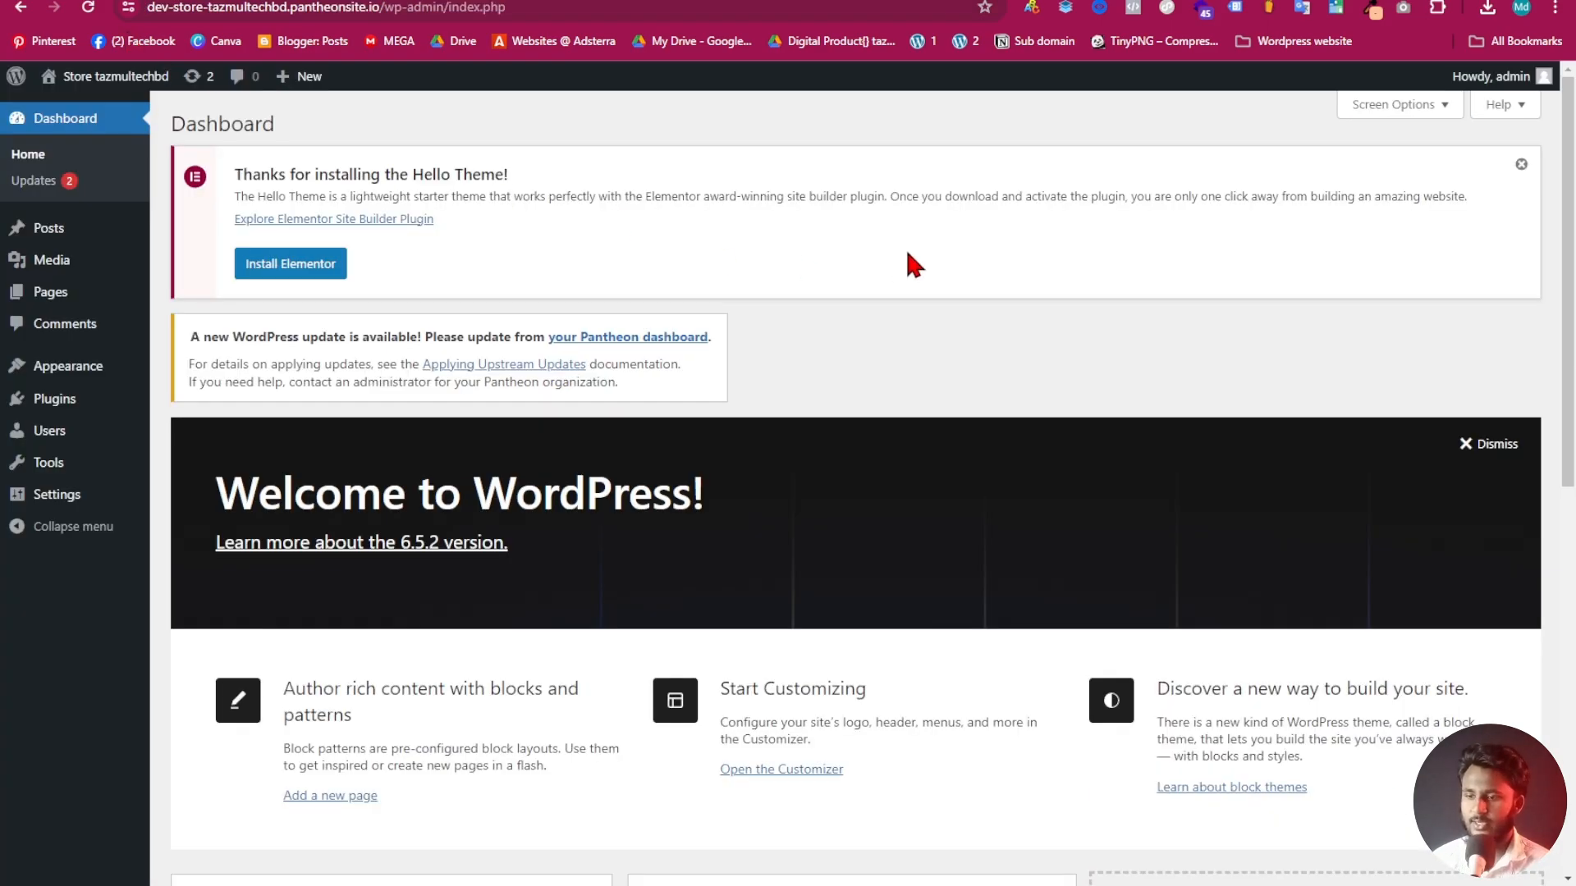
{"action": "scroll", "coordinate": [1002, 770], "scroll_direction": "down", "scroll_amount": 9}
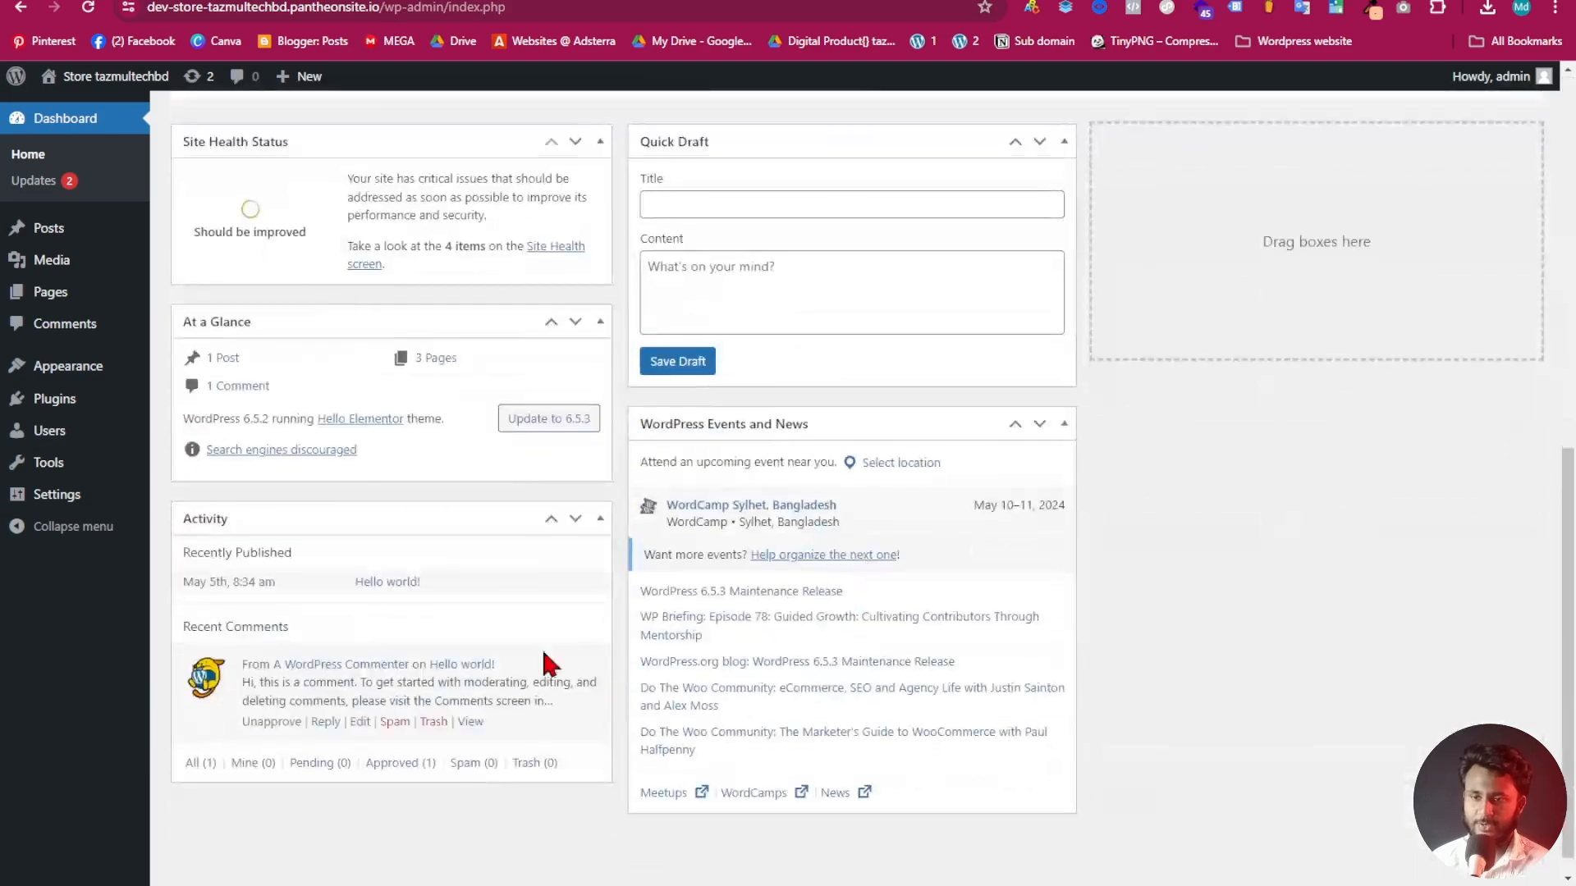
{"action": "scroll", "coordinate": [467, 528], "scroll_direction": "up", "scroll_amount": 8}
{"action": "scroll", "coordinate": [467, 528], "scroll_direction": "down", "scroll_amount": 8}
{"action": "scroll", "coordinate": [426, 706], "scroll_direction": "up", "scroll_amount": 10}
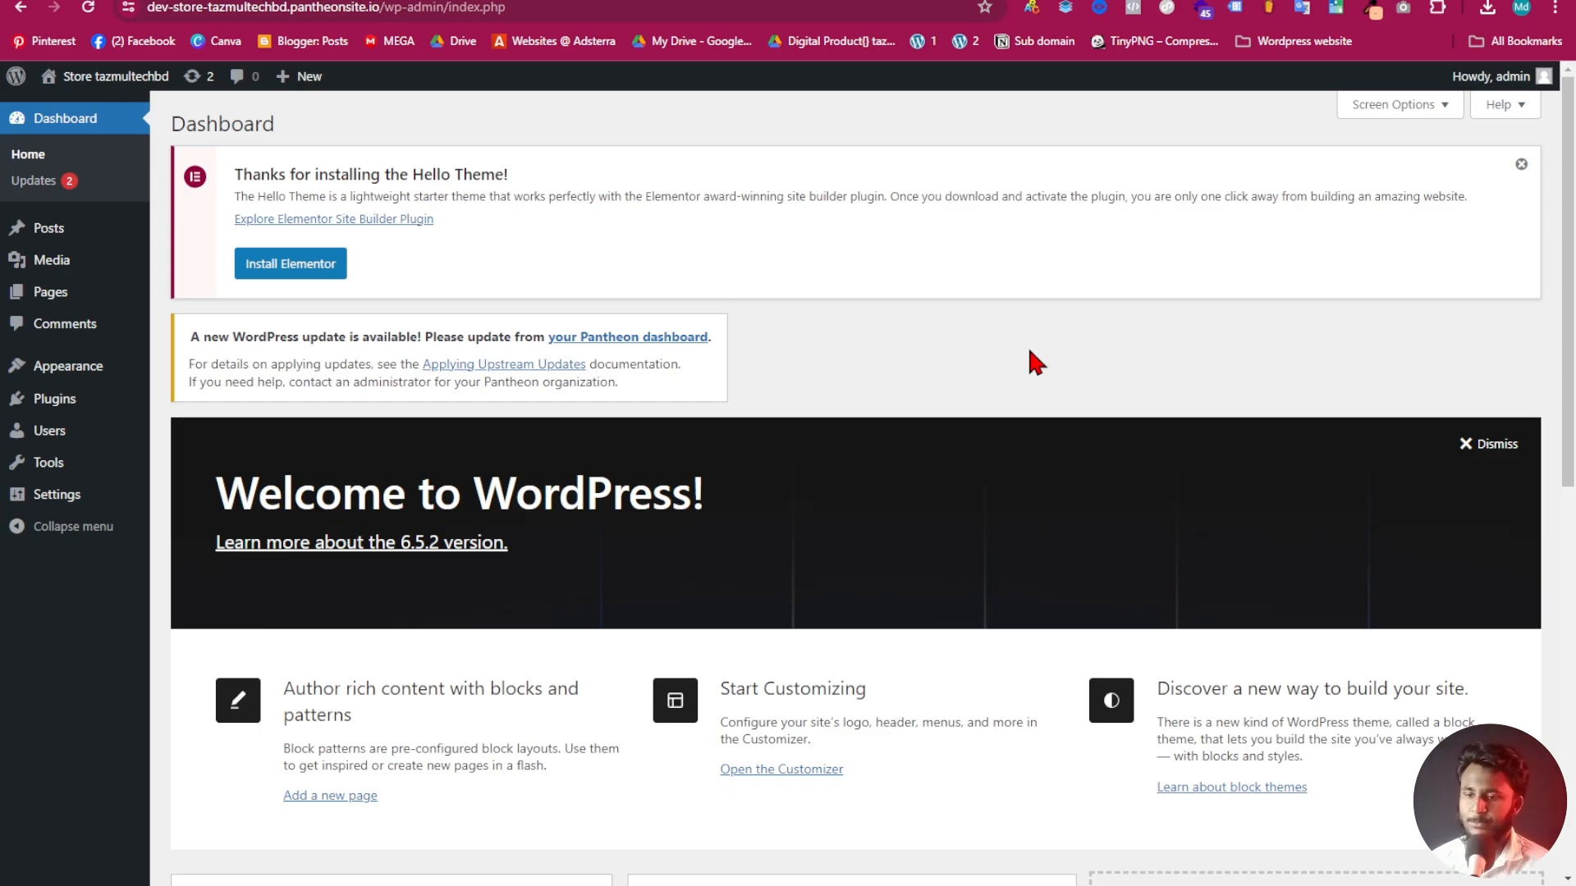
{"action": "scroll", "coordinate": [510, 588], "scroll_direction": "down", "scroll_amount": 8}
{"action": "scroll", "coordinate": [752, 570], "scroll_direction": "up", "scroll_amount": 8}
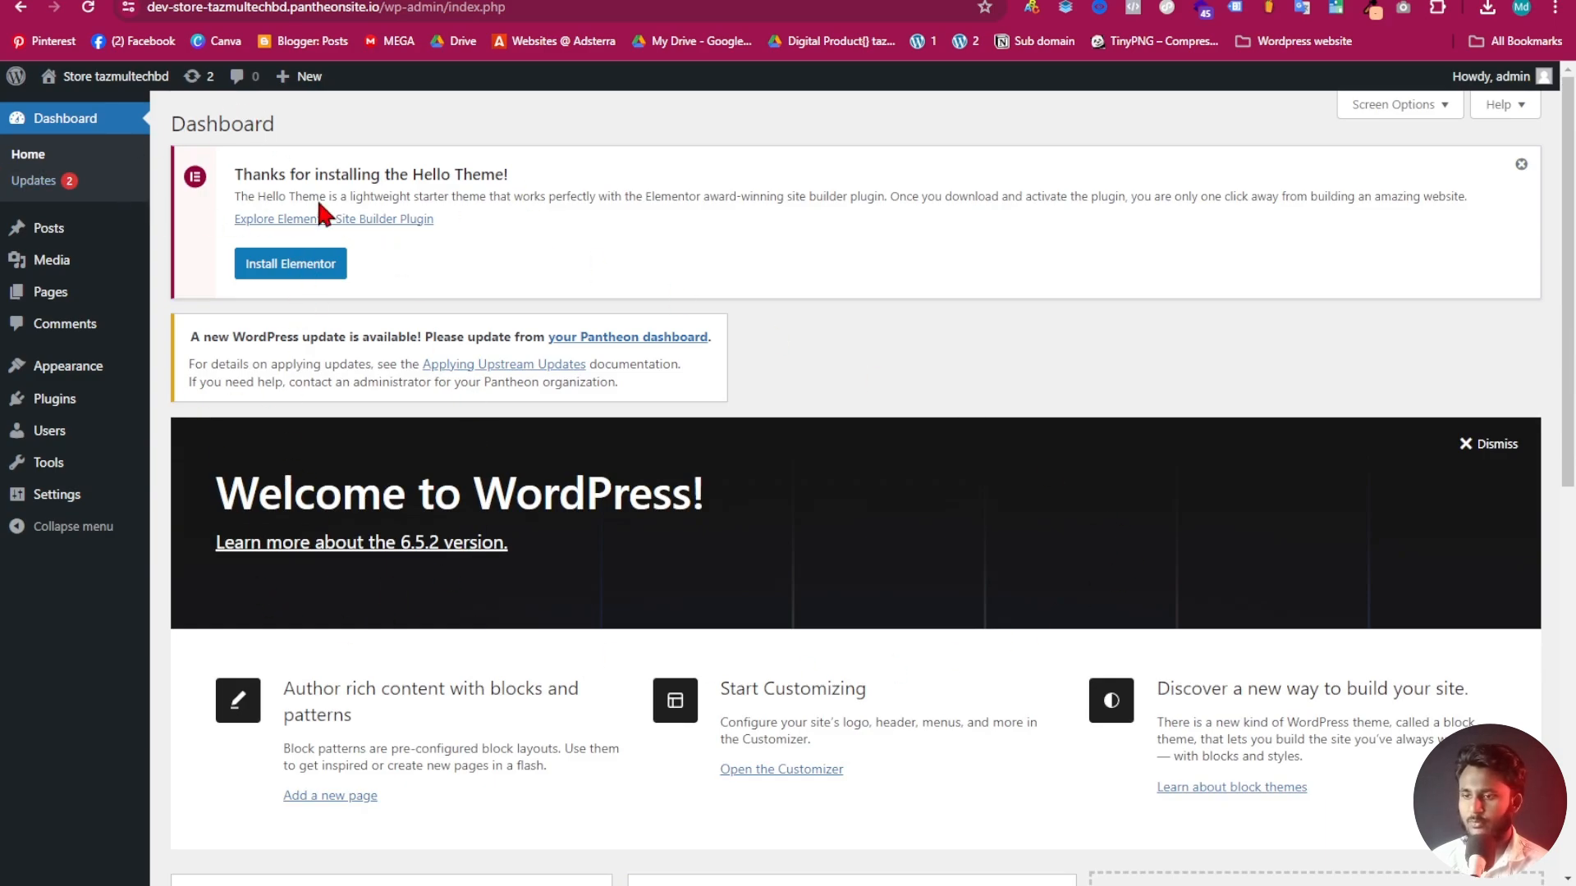
{"action": "scroll", "coordinate": [1035, 590], "scroll_direction": "down", "scroll_amount": 2}
{"action": "scroll", "coordinate": [1035, 599], "scroll_direction": "down", "scroll_amount": 6}
{"action": "scroll", "coordinate": [574, 623], "scroll_direction": "up", "scroll_amount": 8}
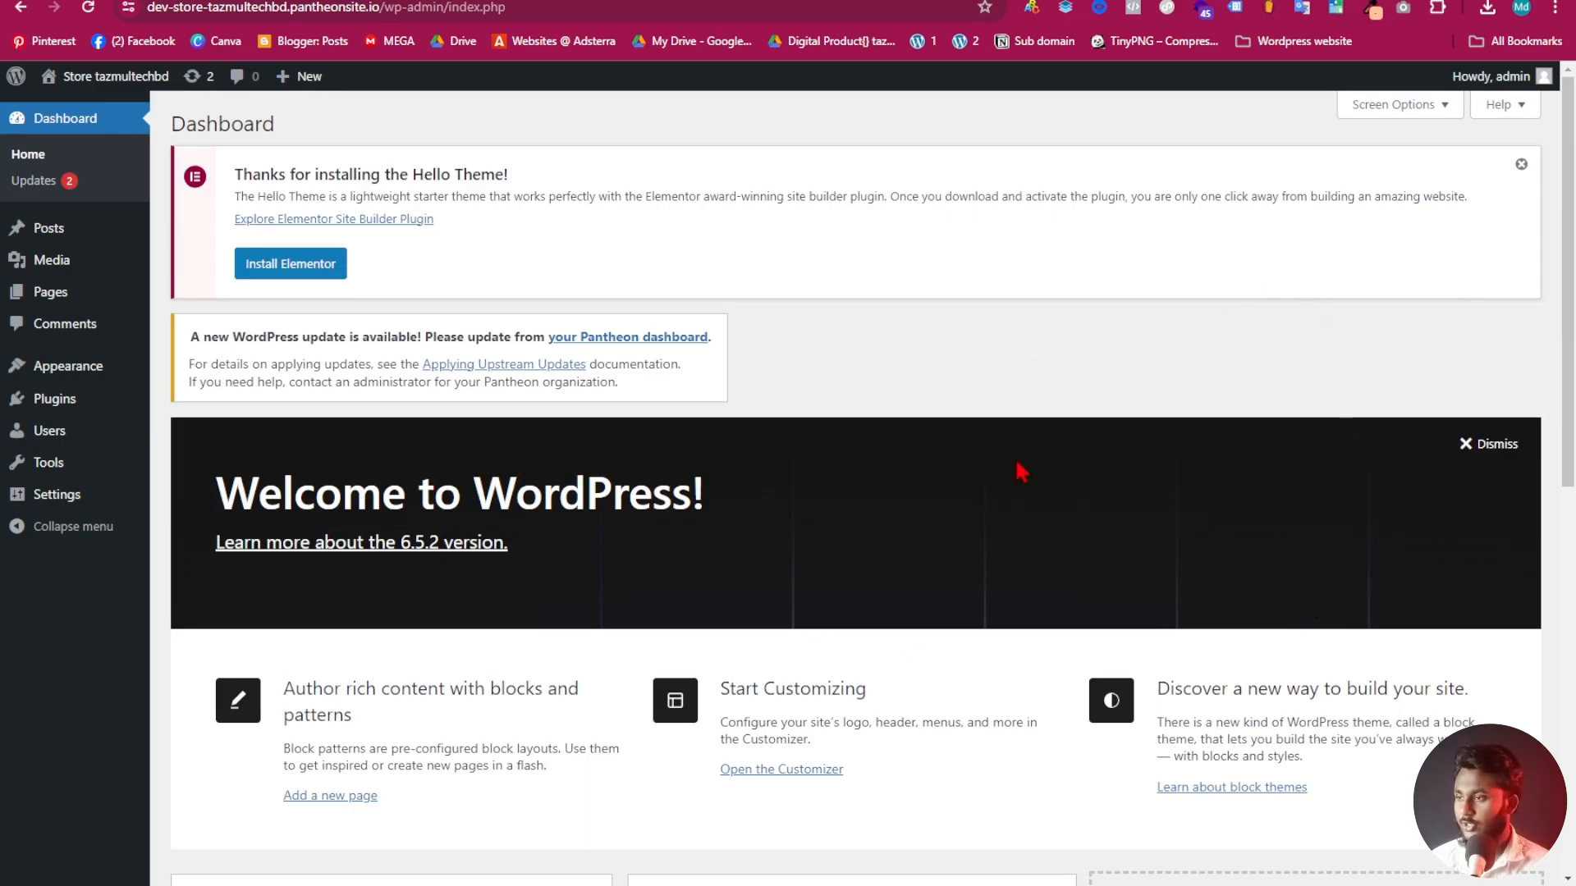
Hide the Site Health Status, At a Glance, Activity, Quick Draft, WordPress Events and News and Welcome boxes, and dismiss the Hello Theme notice
{"action": "left_click", "coordinate": [1396, 107]}
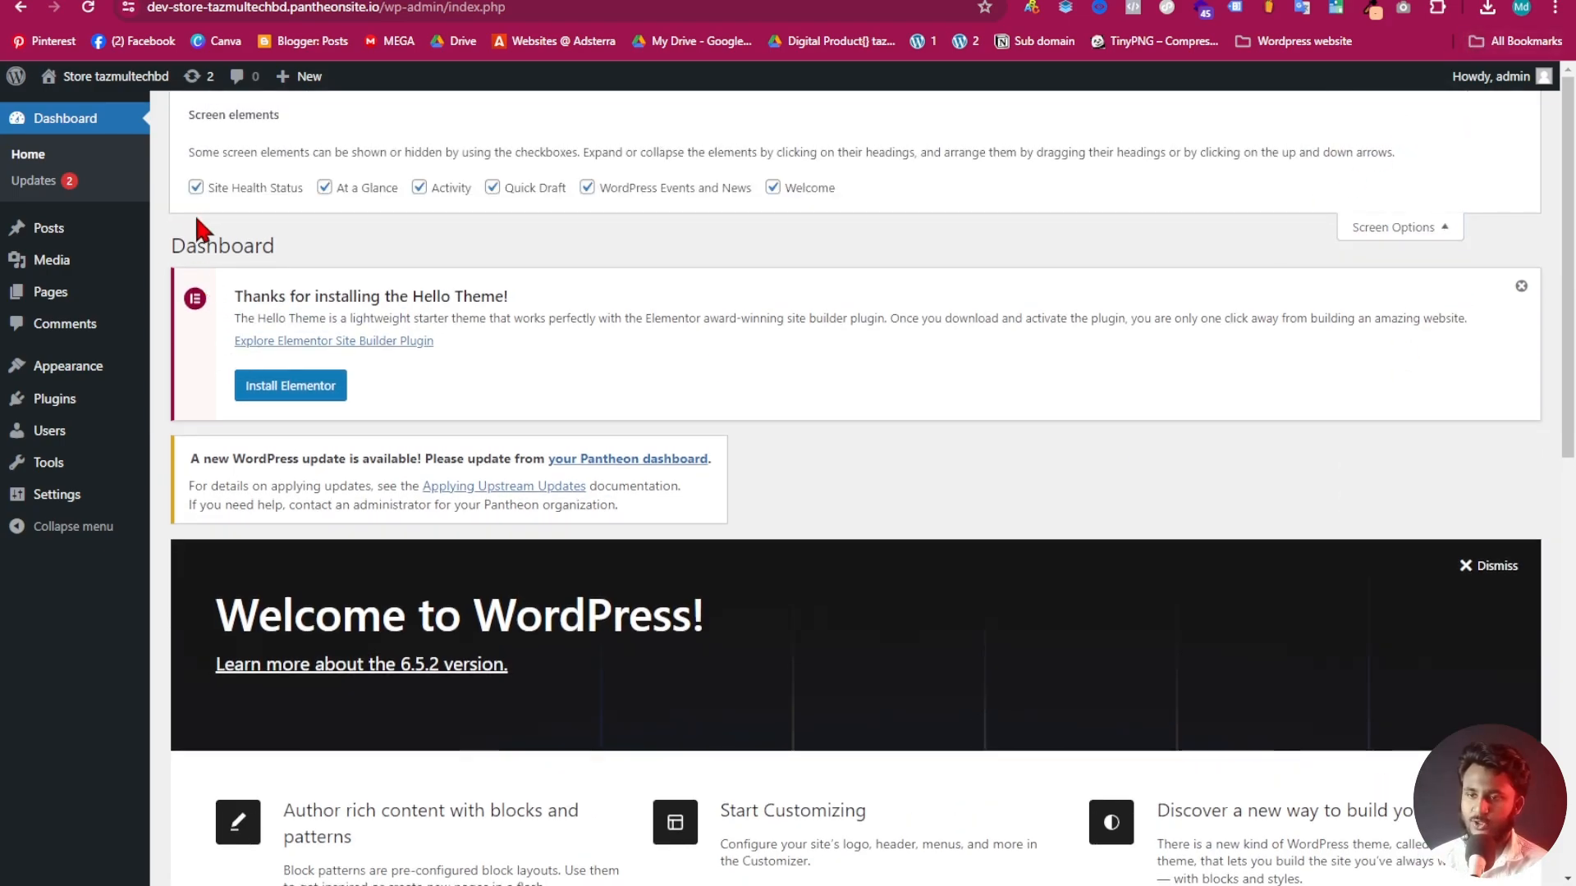
{"action": "left_click", "coordinate": [197, 187]}
{"action": "left_click", "coordinate": [324, 187]}
{"action": "left_click", "coordinate": [435, 187]}
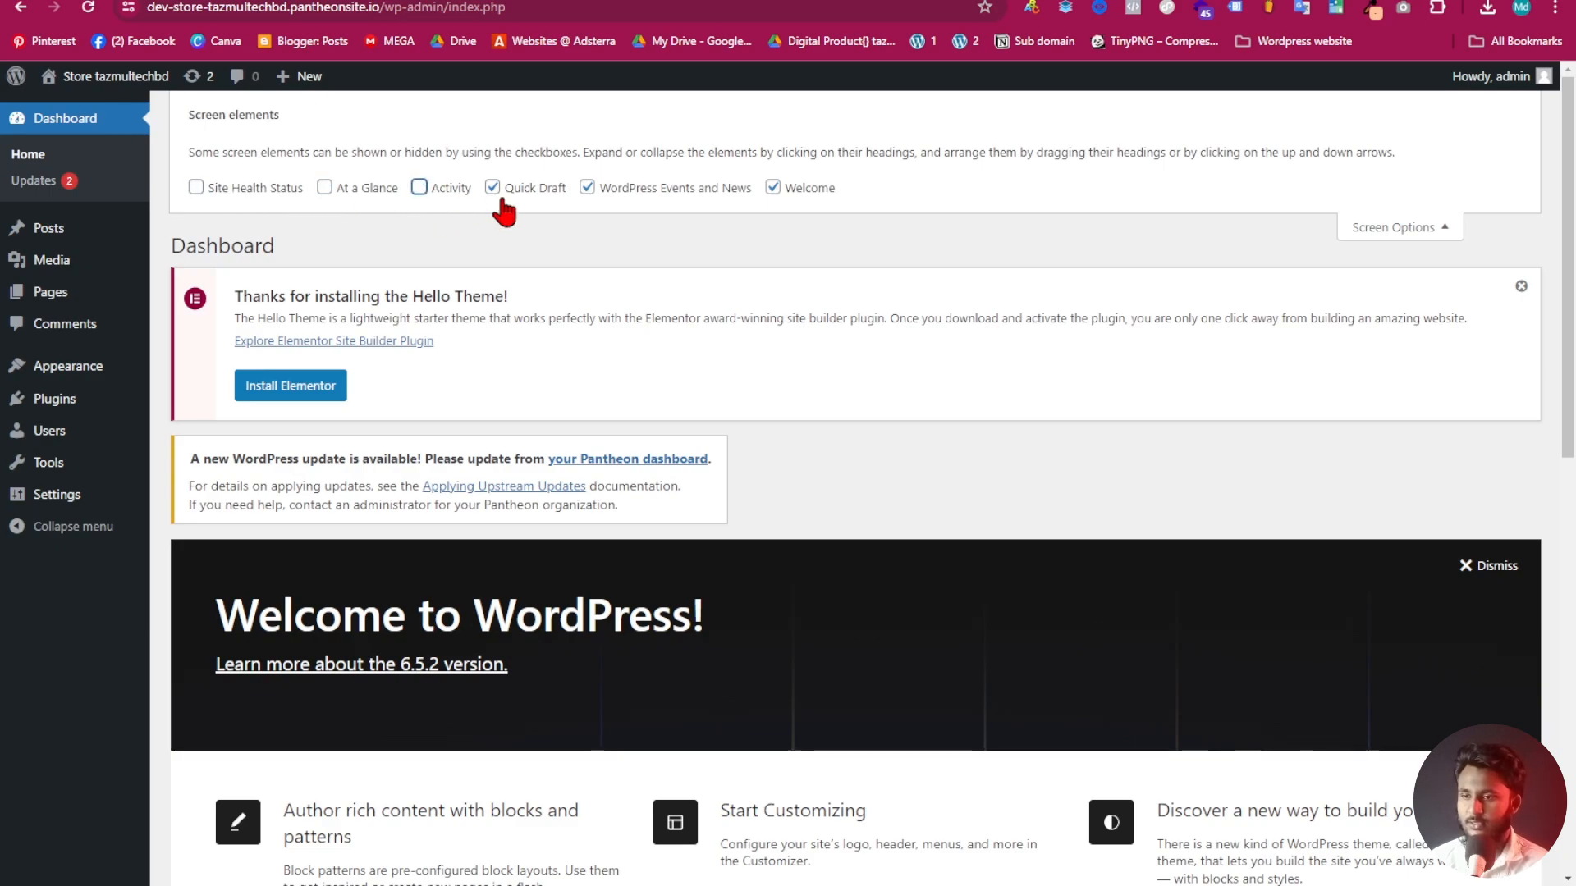
{"action": "left_click", "coordinate": [502, 189]}
{"action": "left_click", "coordinate": [589, 189]}
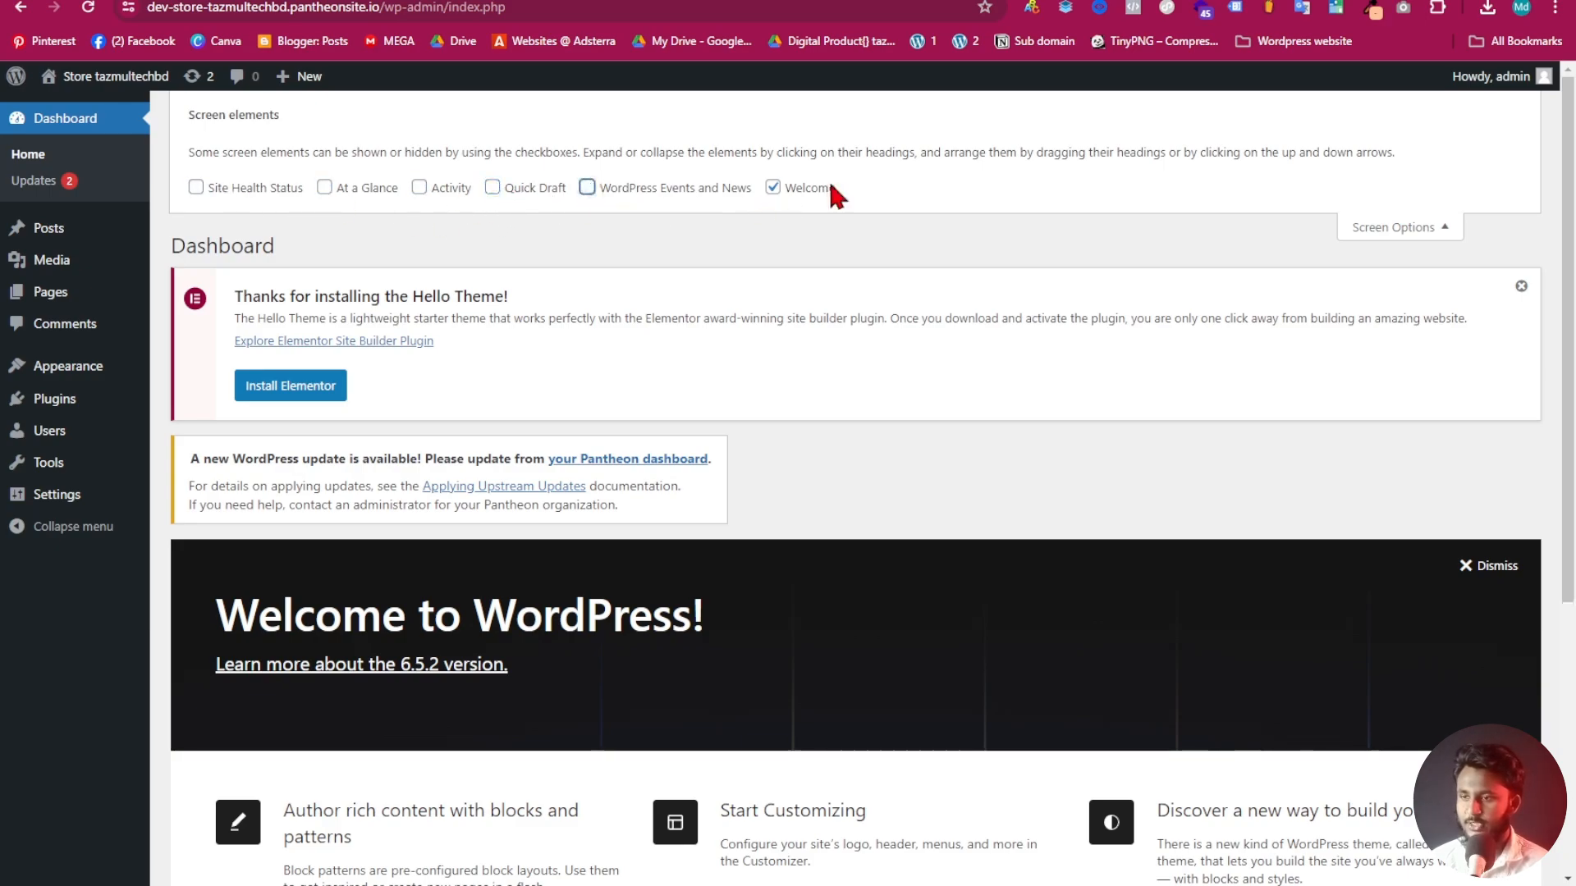
{"action": "left_click", "coordinate": [782, 187]}
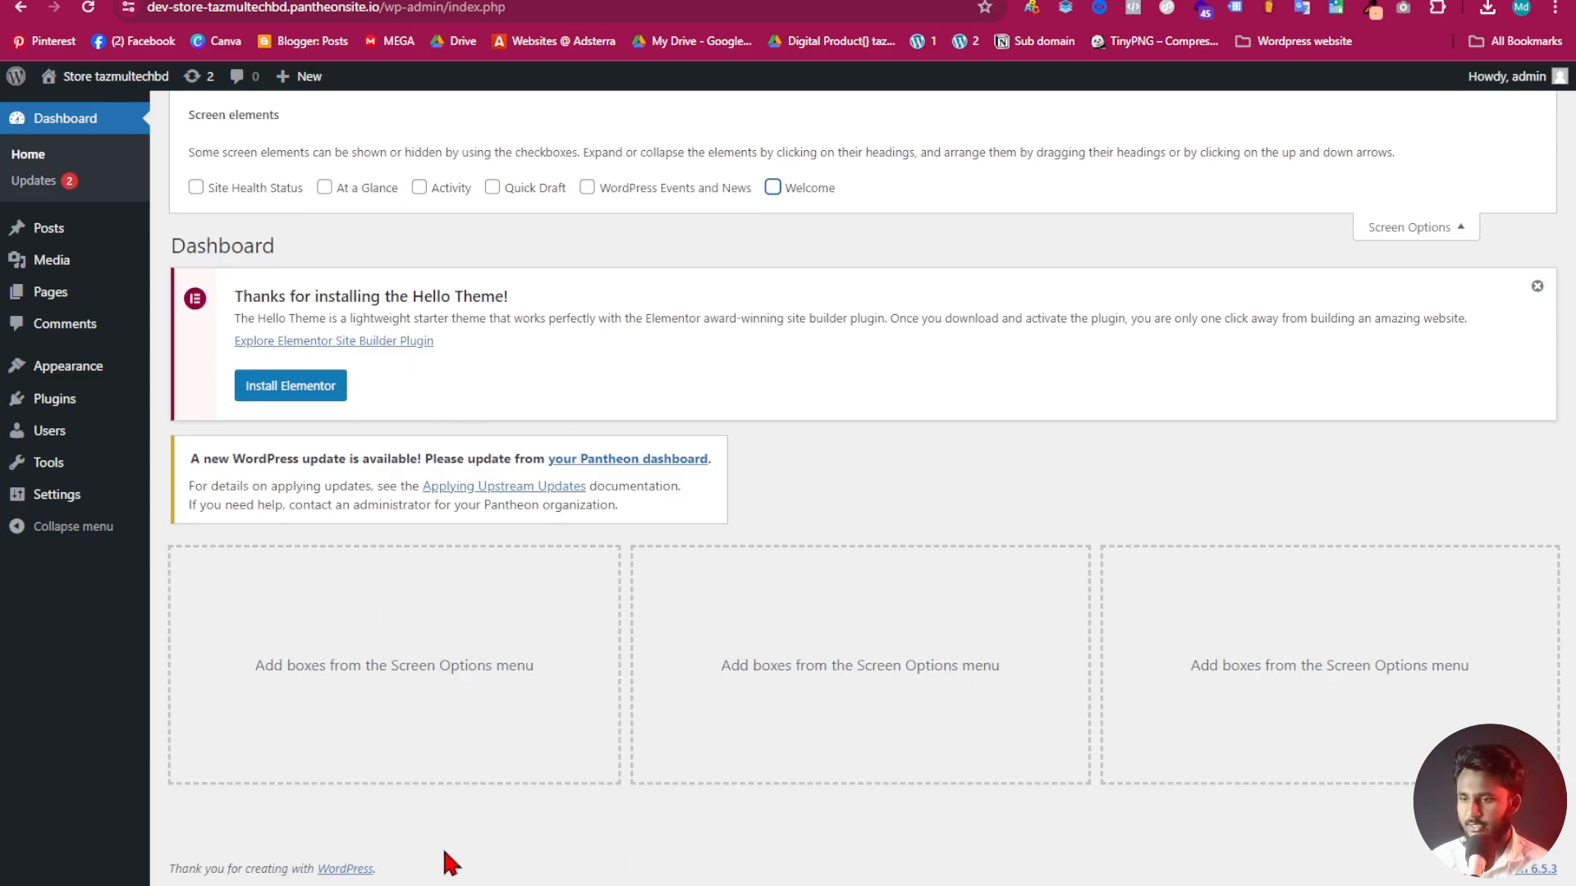
{"action": "left_click", "coordinate": [1537, 285]}
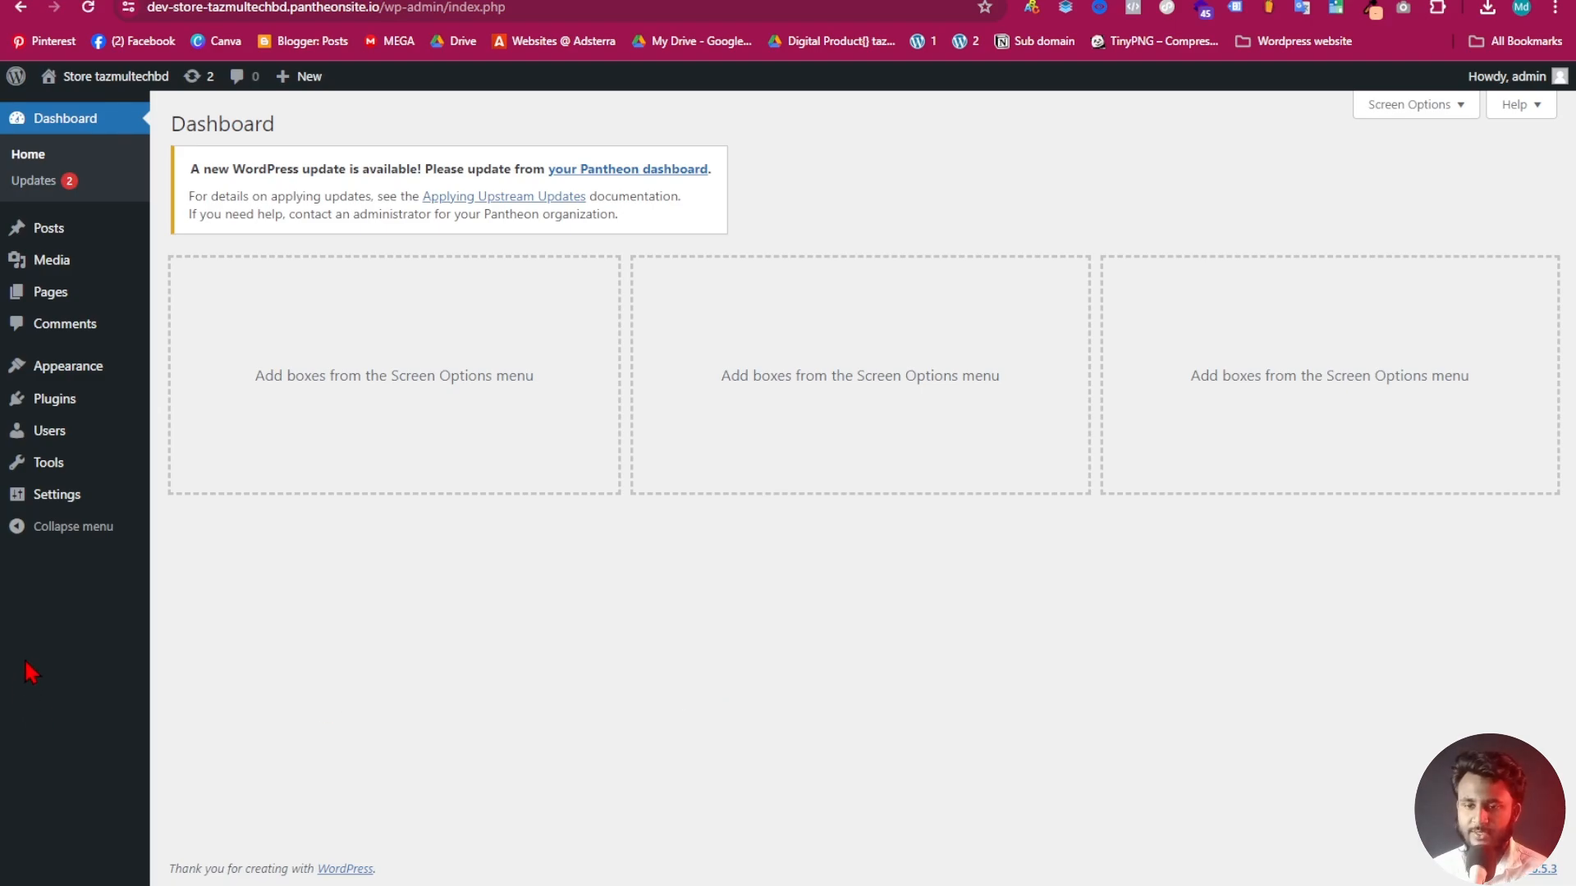
Open the site's General Settings and review the Site Title field
{"action": "left_click", "coordinate": [79, 502]}
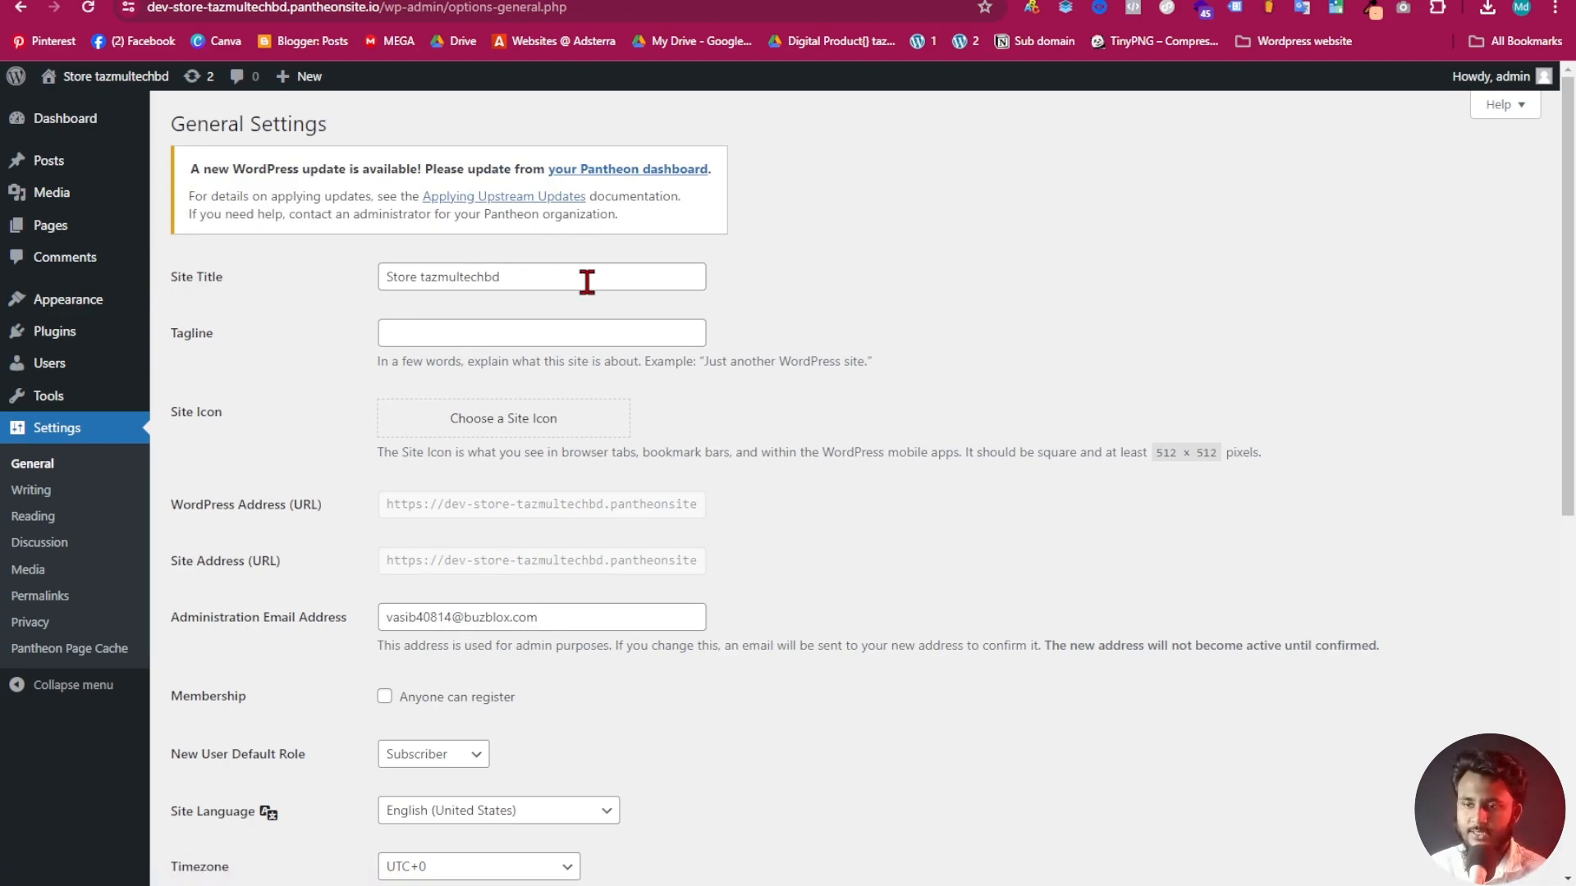
{"action": "left_click_drag", "start_coordinate": [573, 277], "coordinate": [381, 277]}
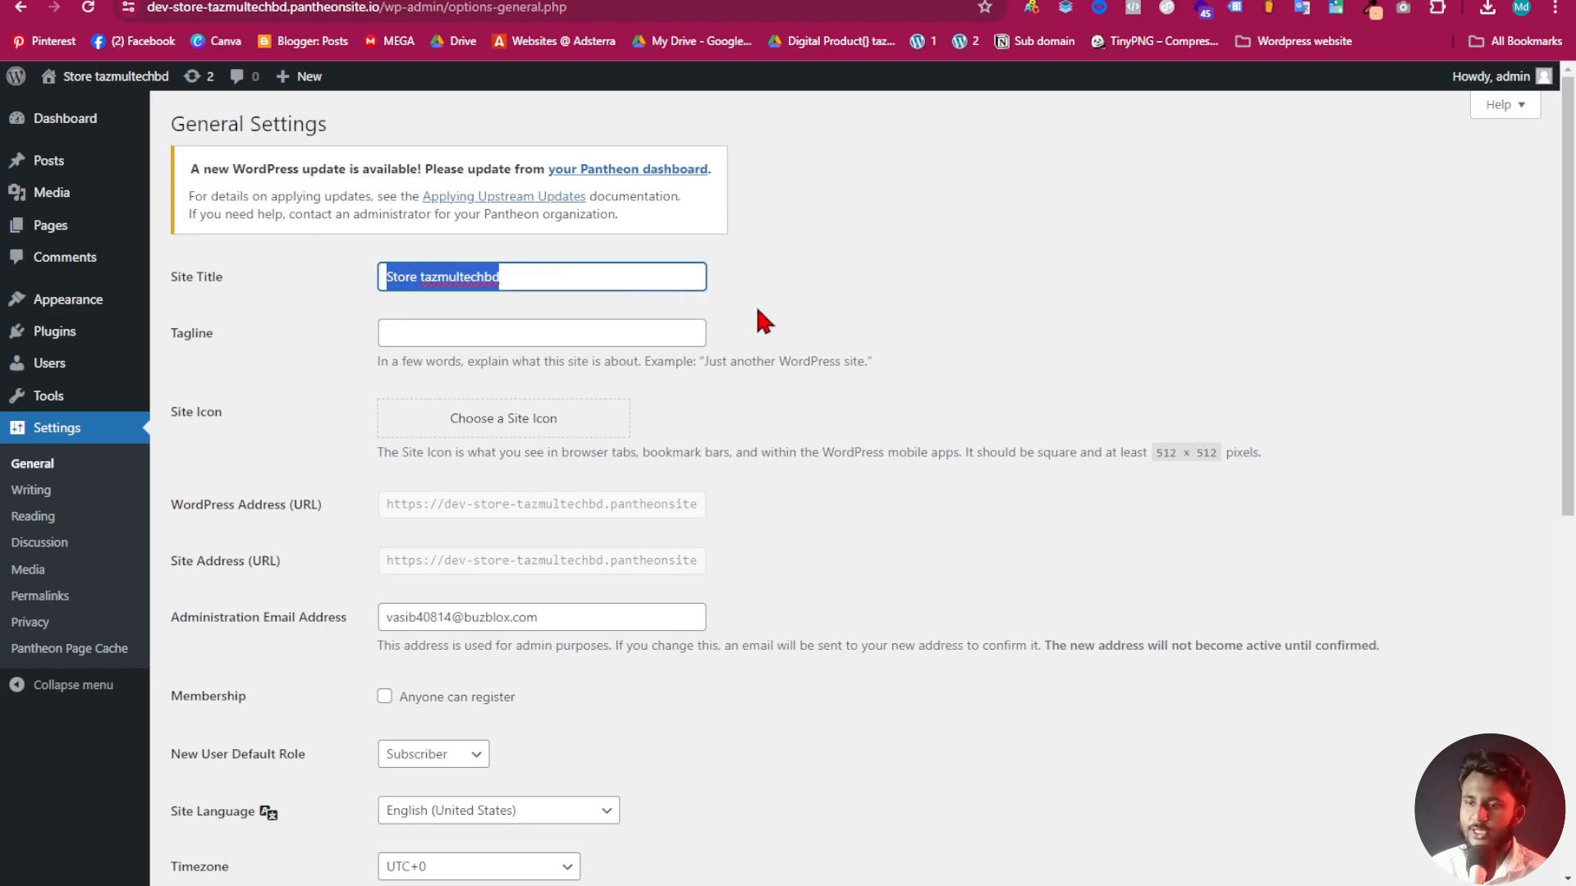
{"action": "left_click", "coordinate": [541, 279]}
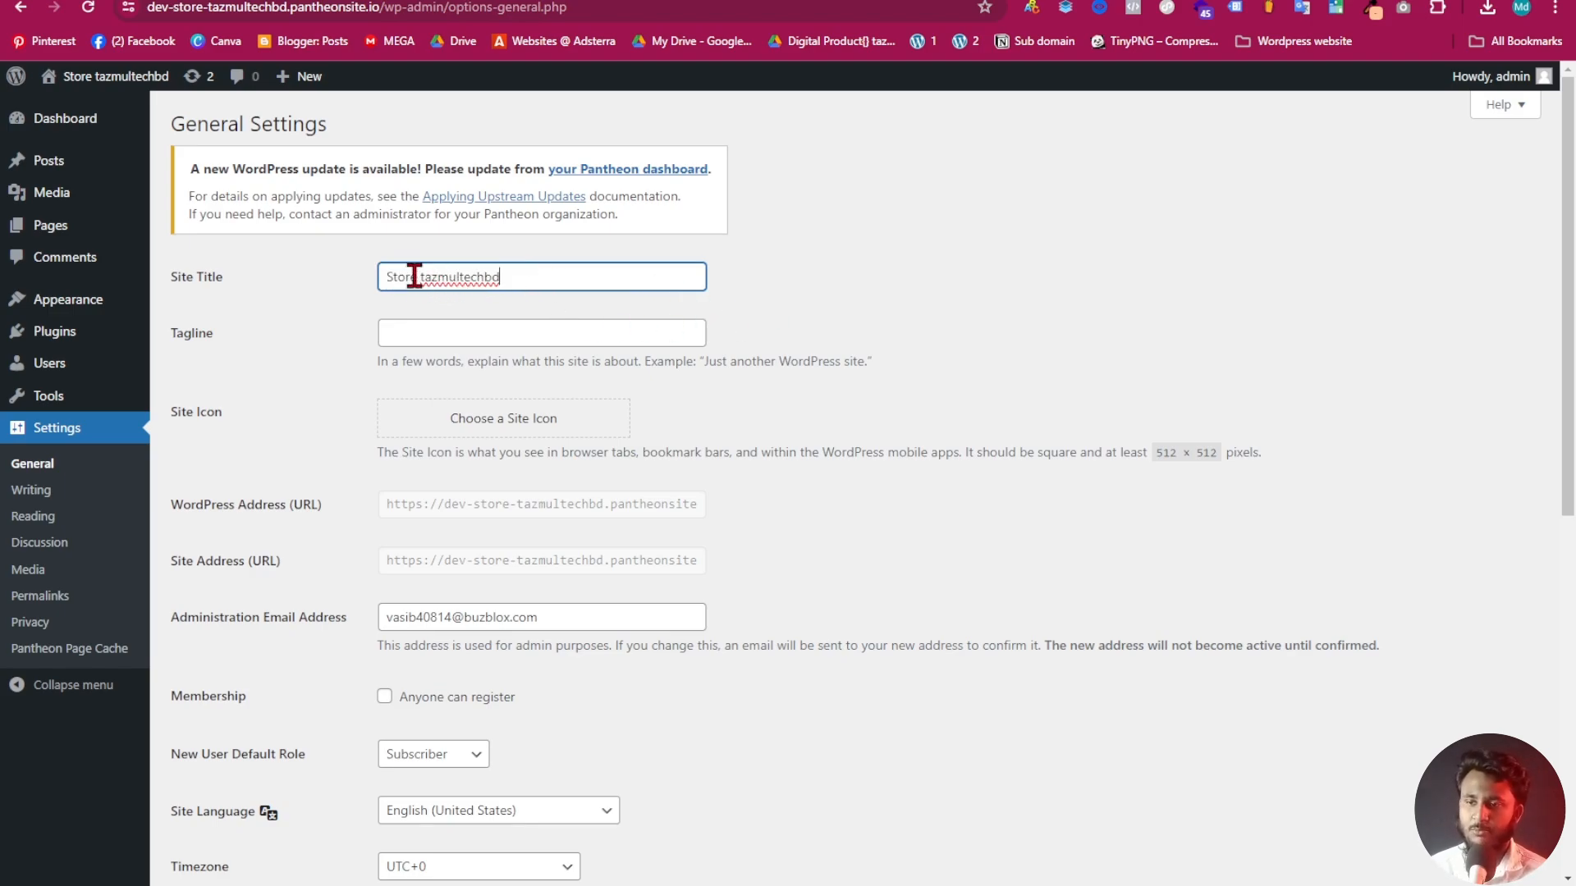
{"action": "left_click_drag", "start_coordinate": [382, 276], "coordinate": [509, 277]}
{"action": "left_click", "coordinate": [572, 304]}
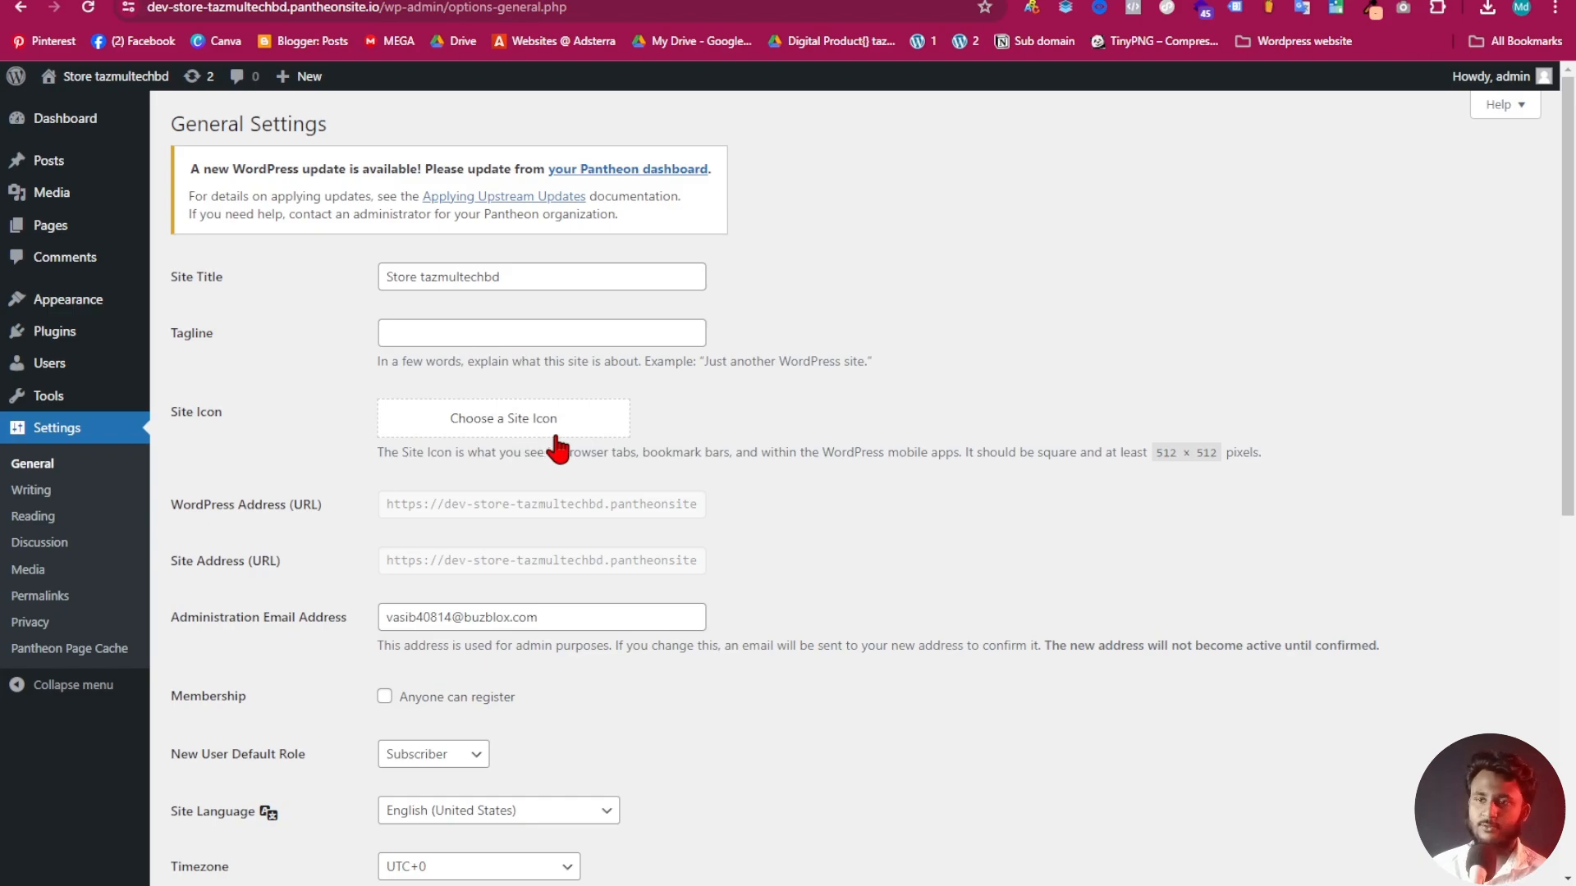
Switch to the demo agency site and examine the logo in its header and footer
{"action": "left_click", "coordinate": [525, 1]}
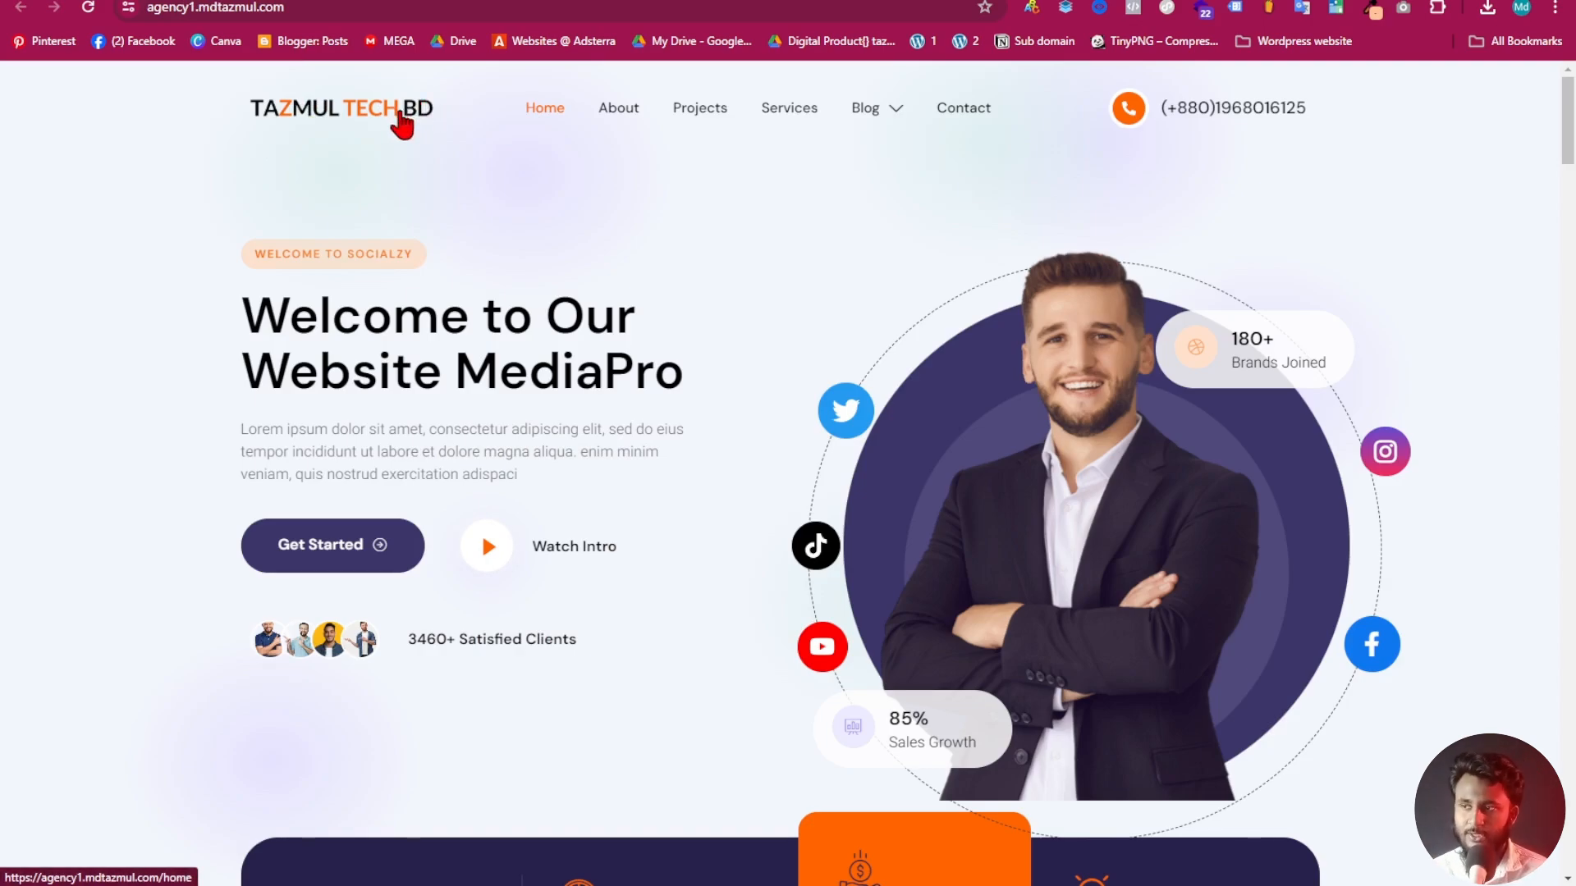
{"action": "scroll", "coordinate": [489, 299], "scroll_direction": "down", "scroll_amount": 15}
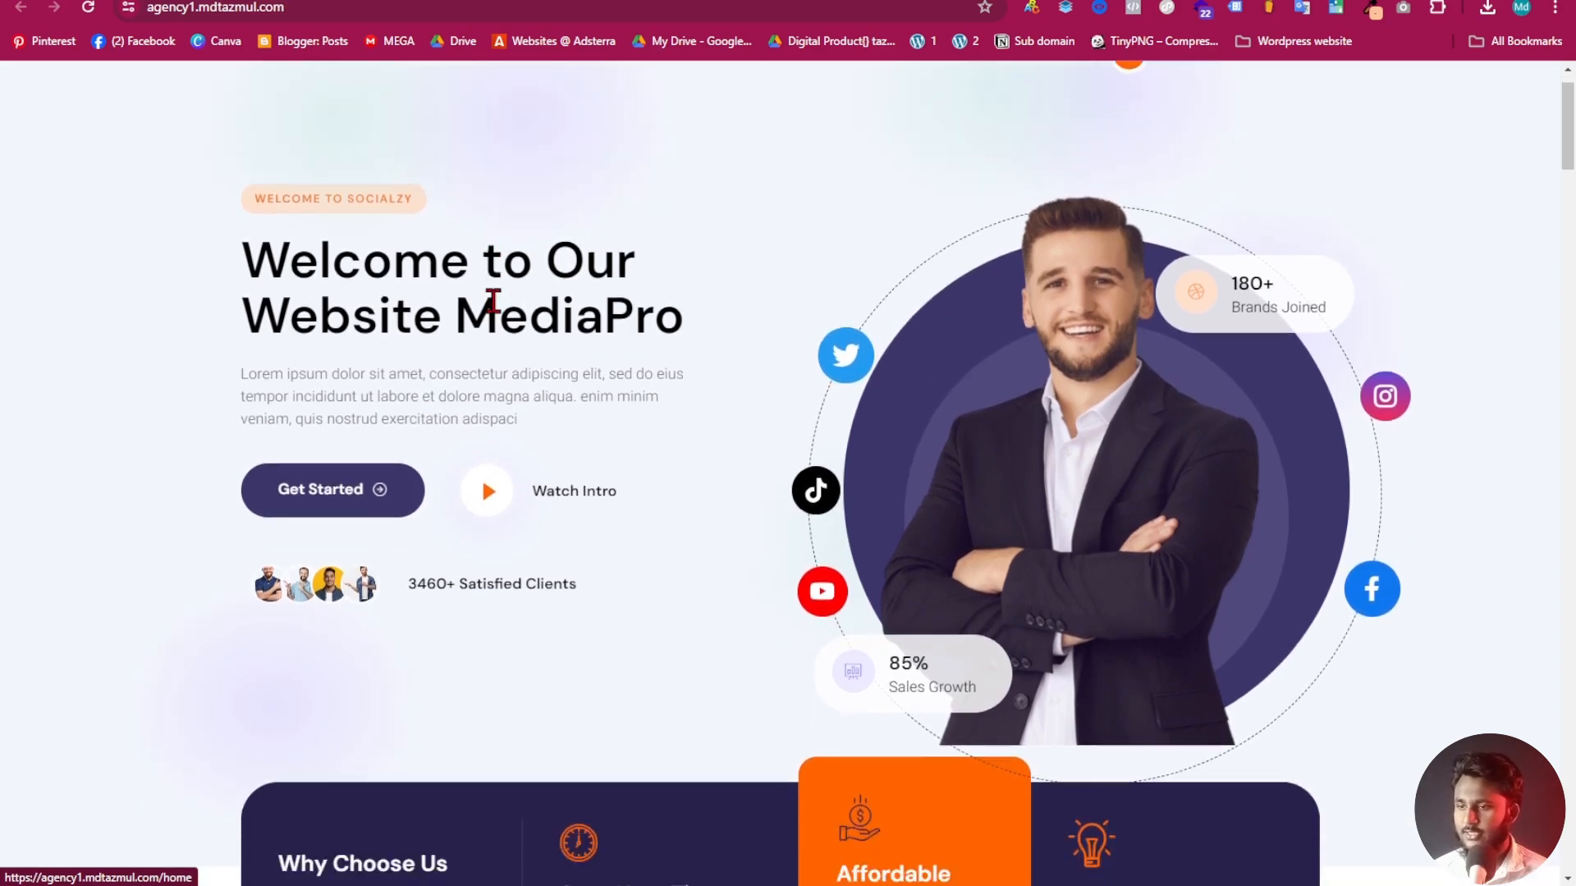
{"action": "scroll", "coordinate": [579, 611], "scroll_direction": "down", "scroll_amount": 10}
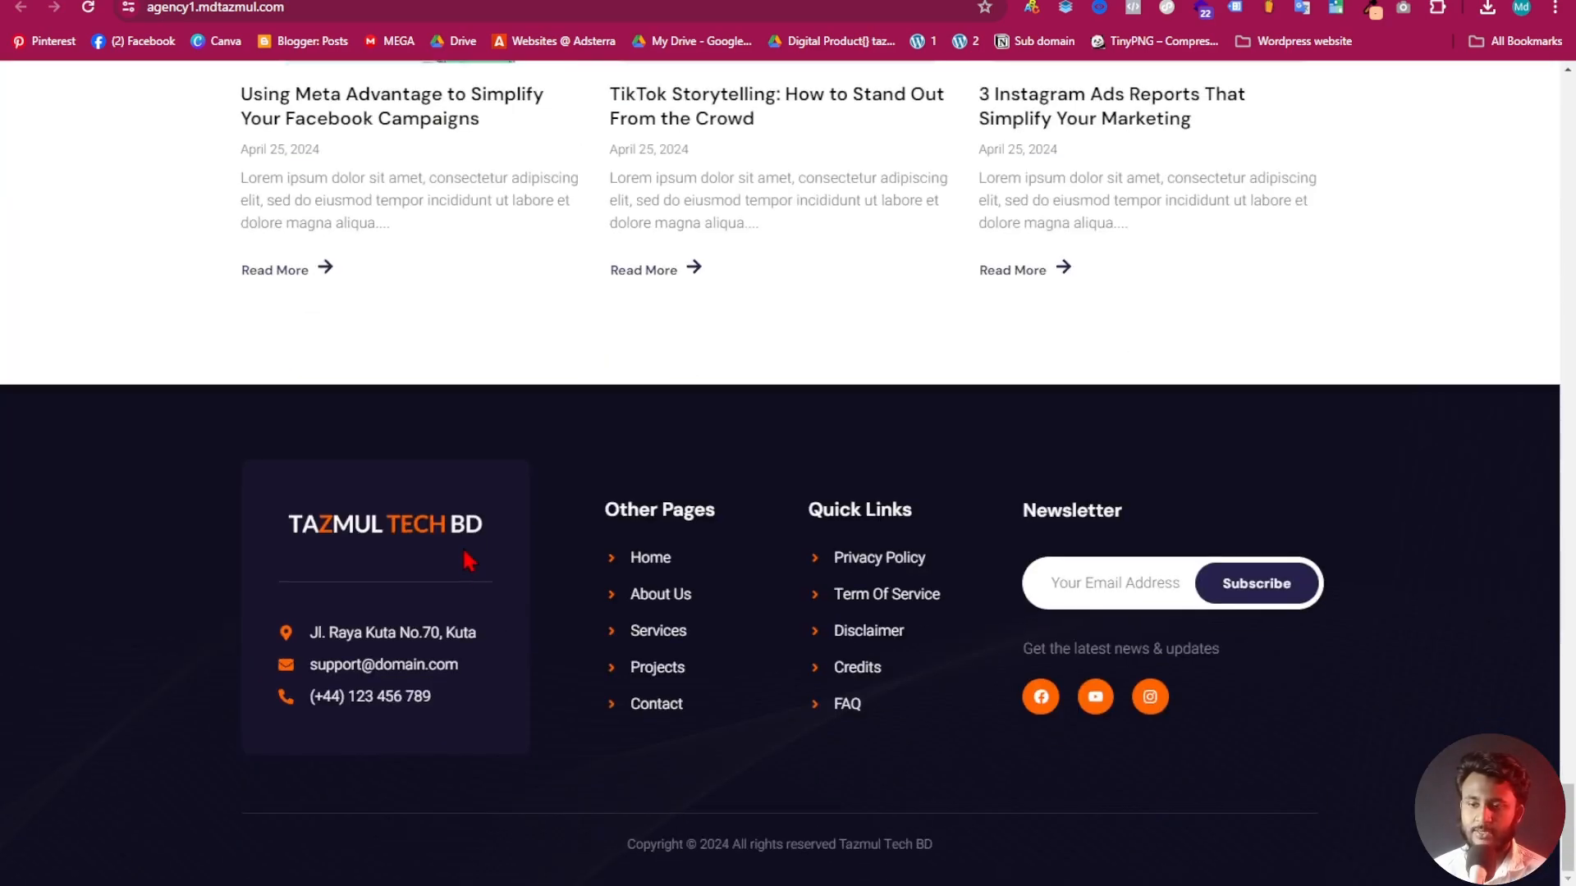
{"action": "scroll", "coordinate": [377, 552], "scroll_direction": "up", "scroll_amount": 10}
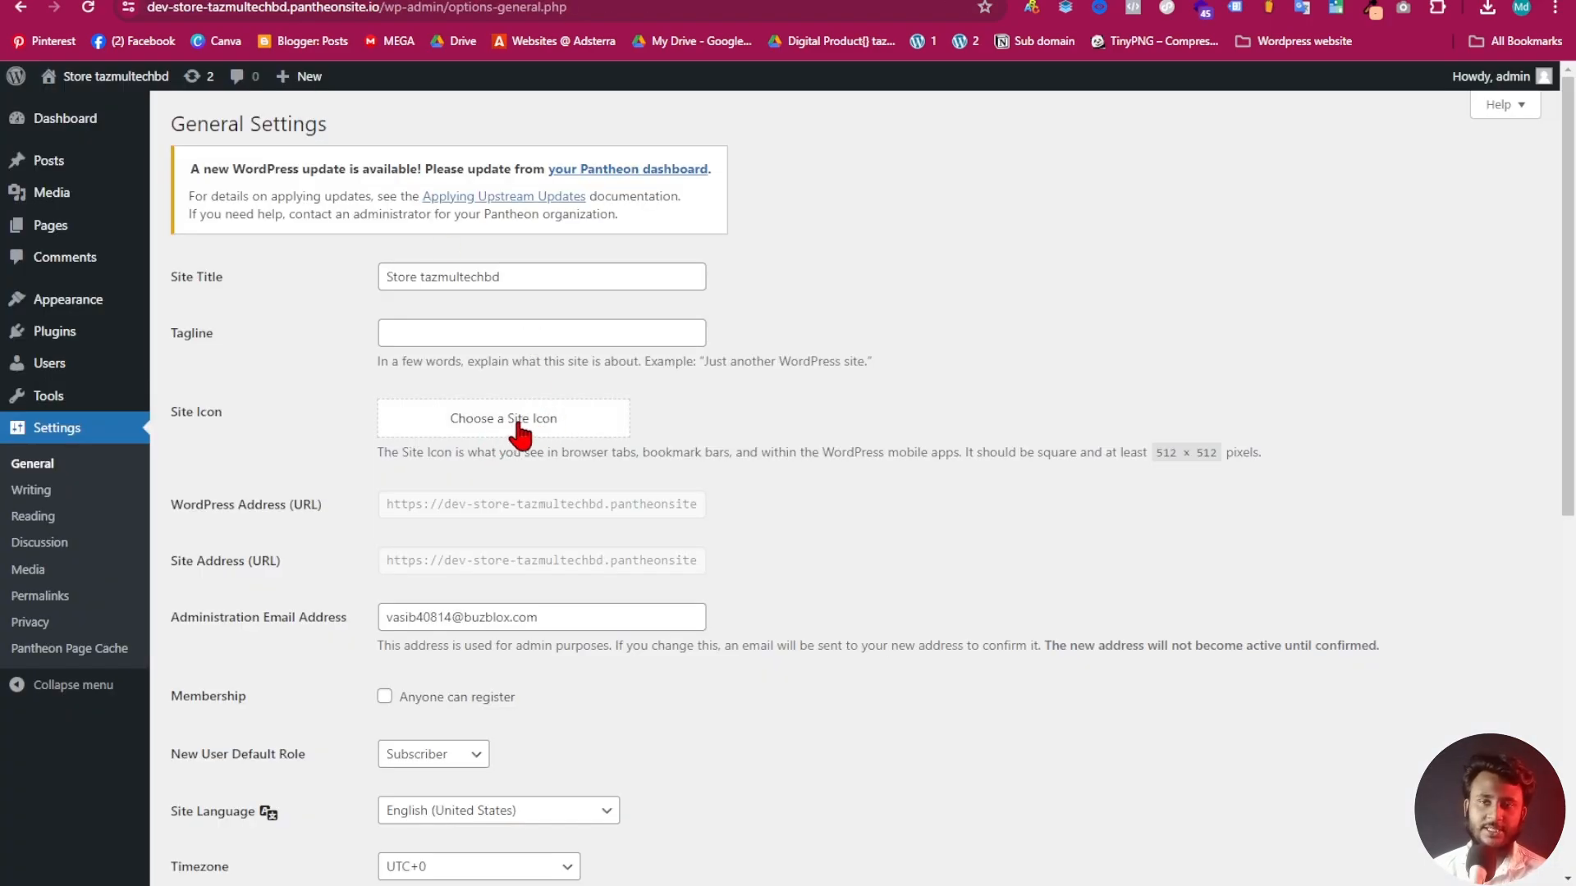
Return to the General Settings and review the Site Icon chooser and the Administration Email Address field
{"action": "left_click", "coordinate": [562, 434]}
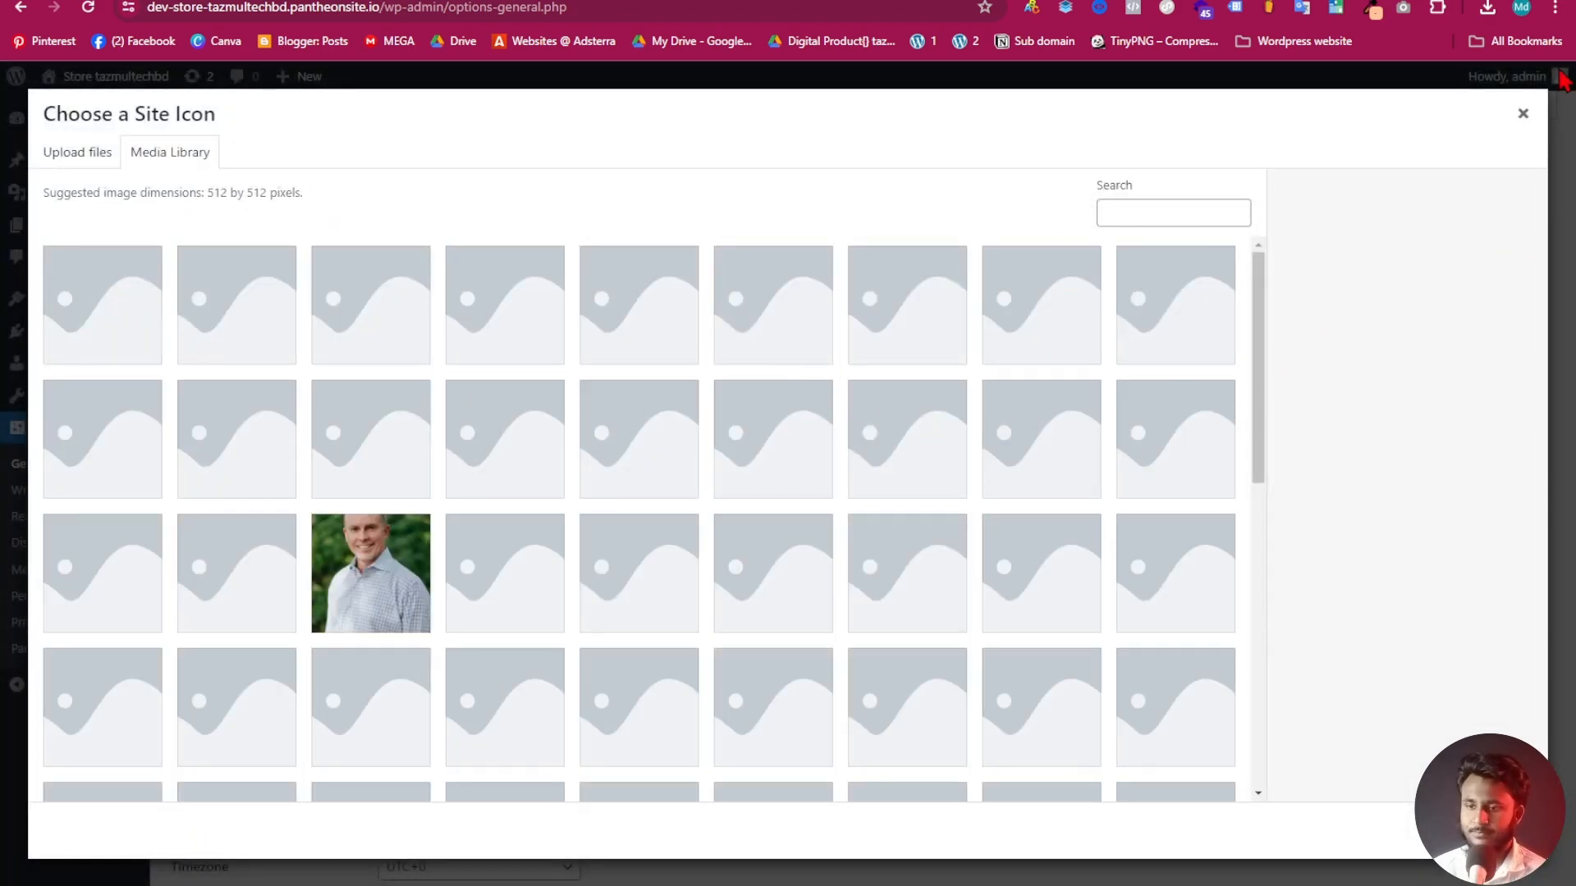
{"action": "left_click", "coordinate": [1523, 113]}
{"action": "scroll", "coordinate": [561, 539], "scroll_direction": "down", "scroll_amount": 2}
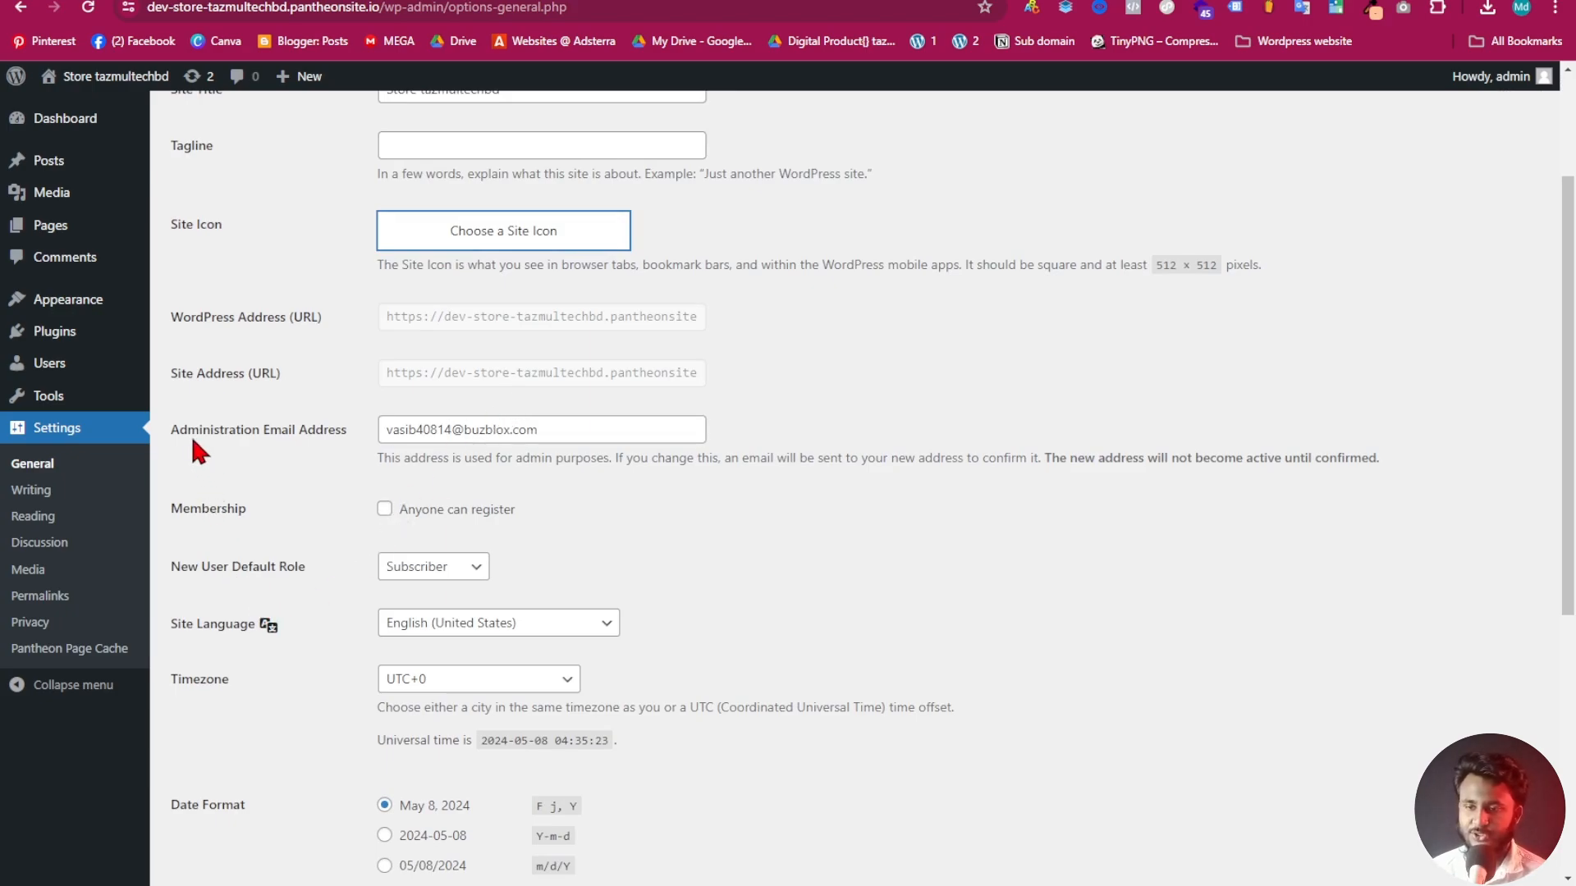
{"action": "left_click_drag", "start_coordinate": [591, 440], "coordinate": [386, 432]}
{"action": "left_click", "coordinate": [569, 433]}
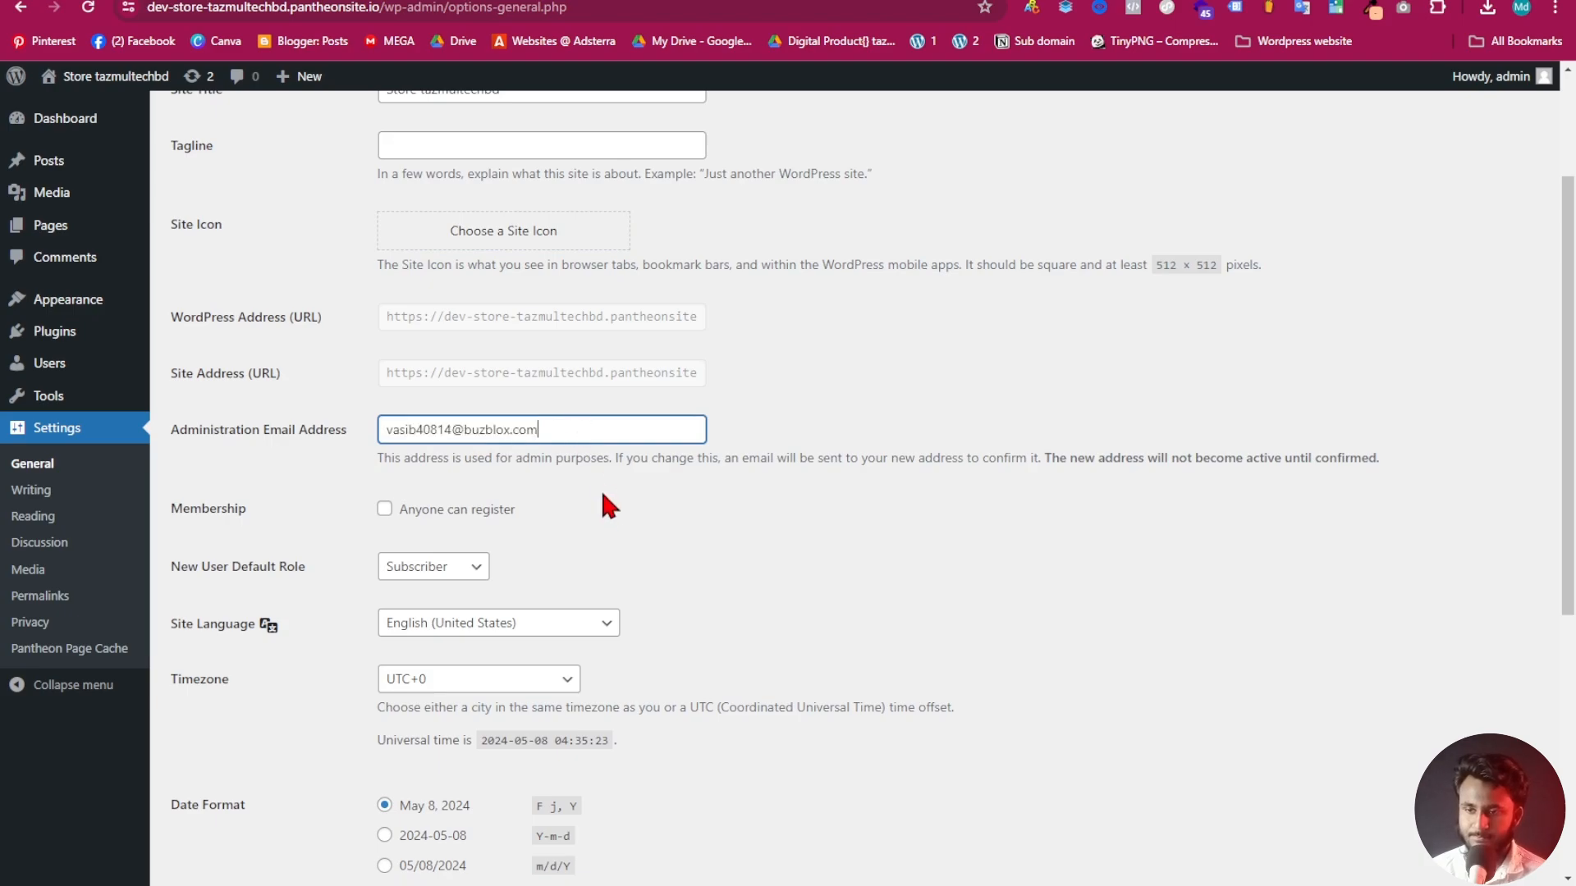
Review the remaining general settings, from membership and default role to timezone, date format, time format and week start
{"action": "scroll", "coordinate": [600, 501], "scroll_direction": "down", "scroll_amount": 2}
{"action": "scroll", "coordinate": [592, 532], "scroll_direction": "down", "scroll_amount": 2}
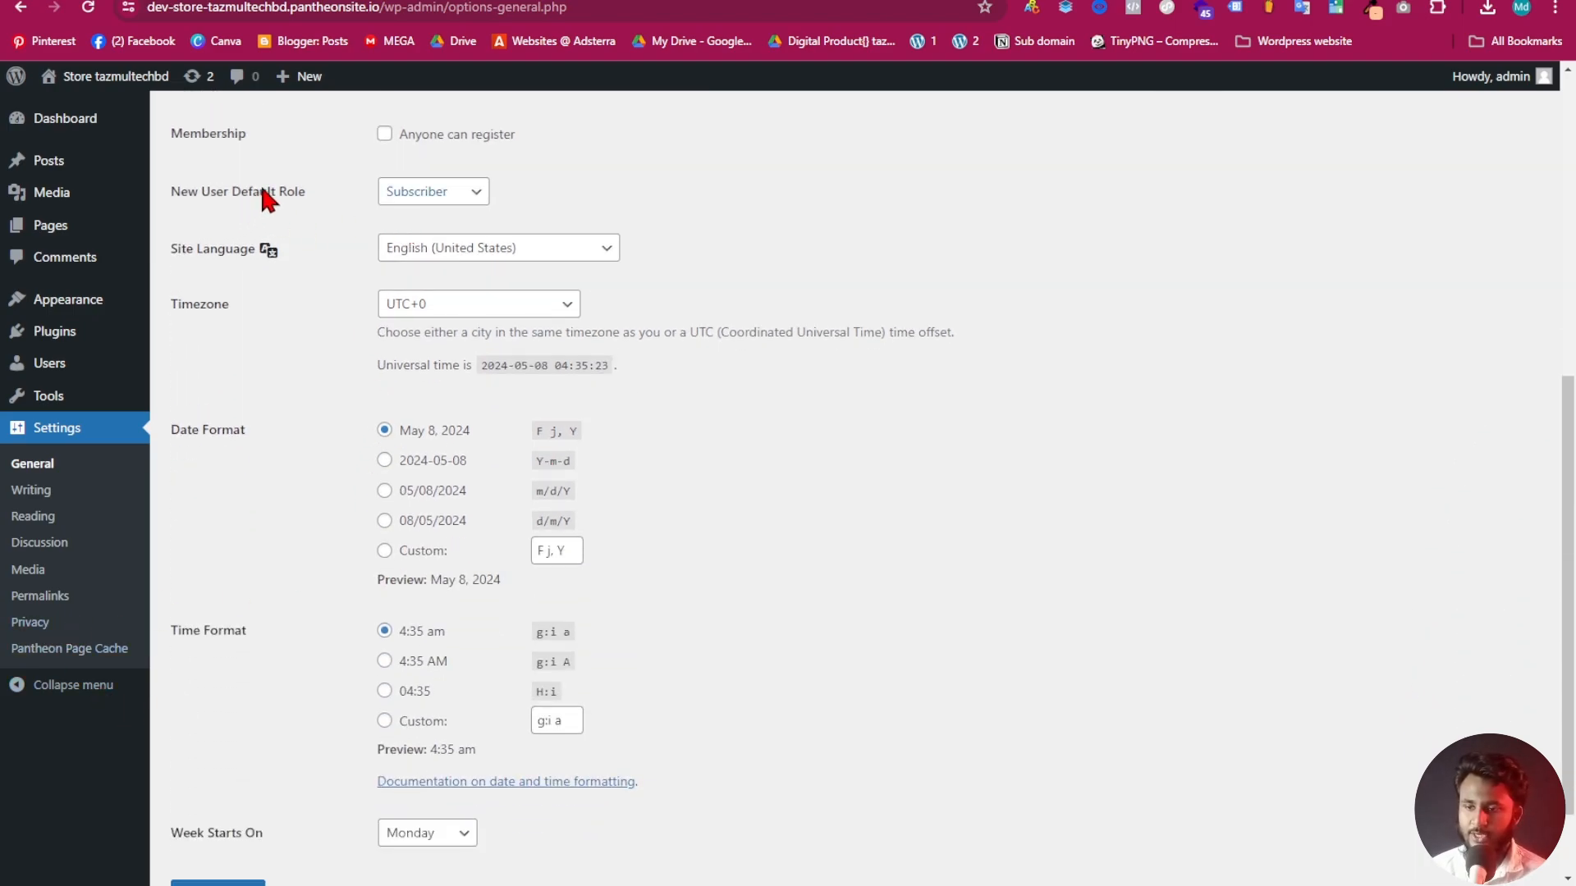
{"action": "scroll", "coordinate": [431, 543], "scroll_direction": "down", "scroll_amount": 1}
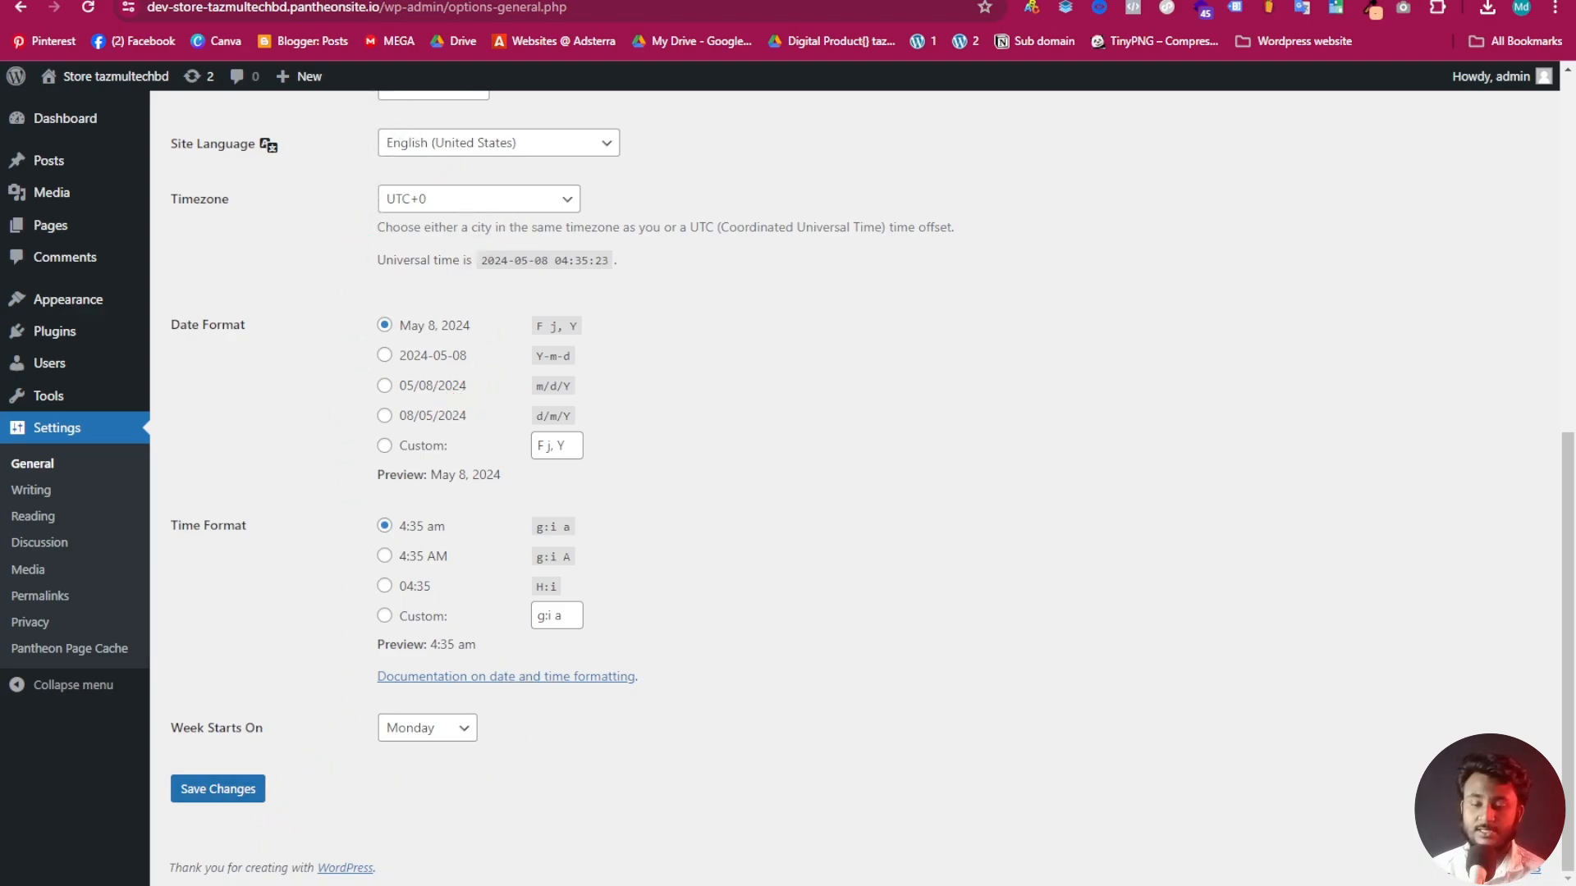
{"action": "left_click", "coordinate": [224, 790]}
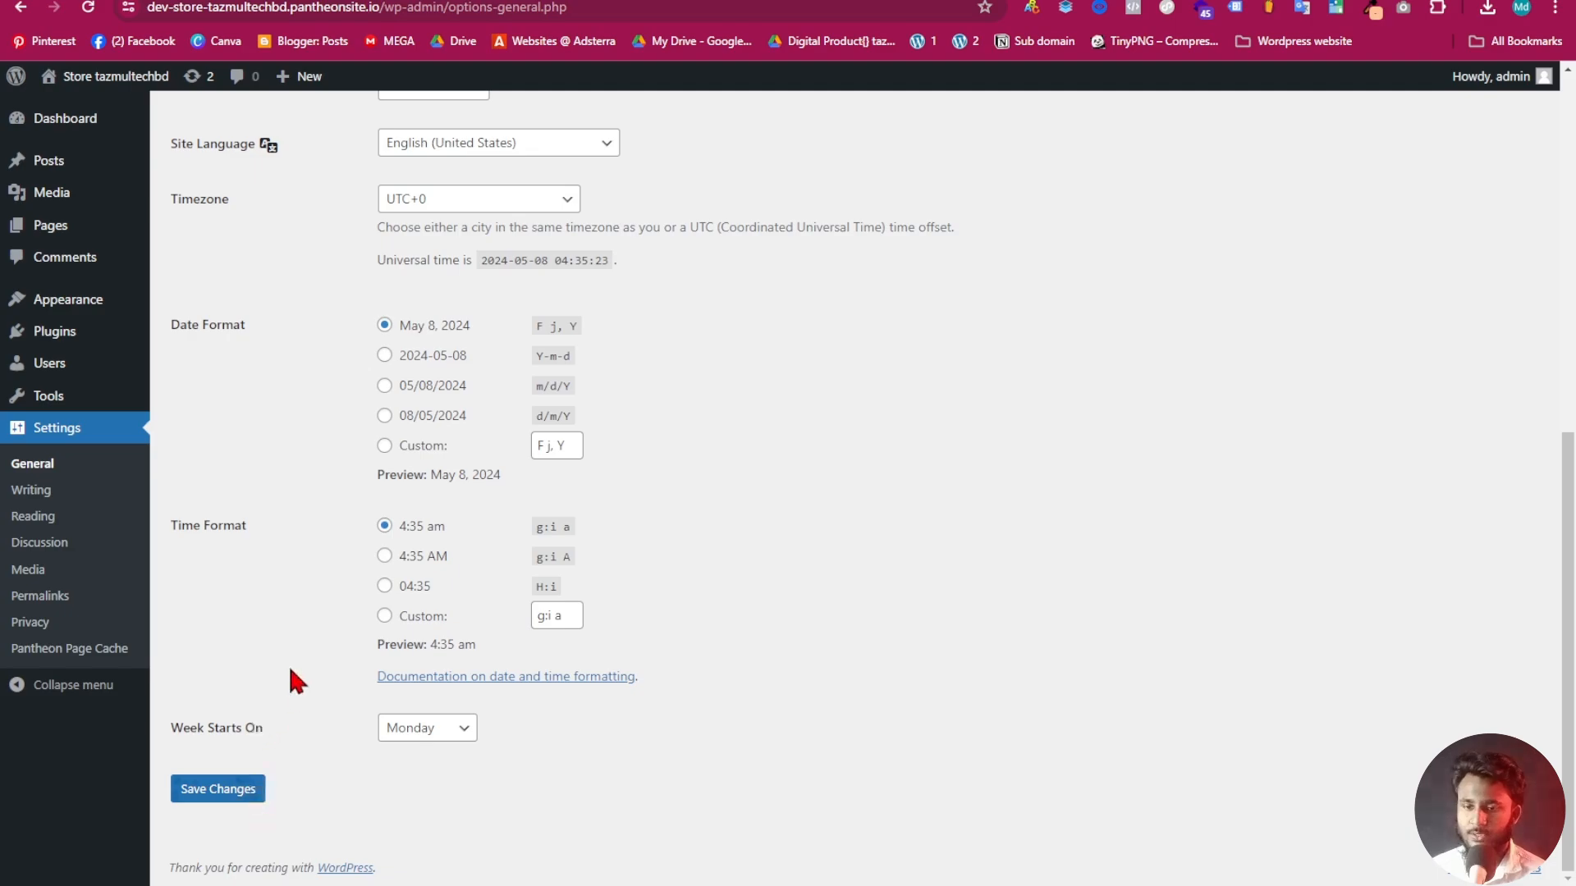
{"action": "scroll", "coordinate": [293, 681], "scroll_direction": "down", "scroll_amount": 8}
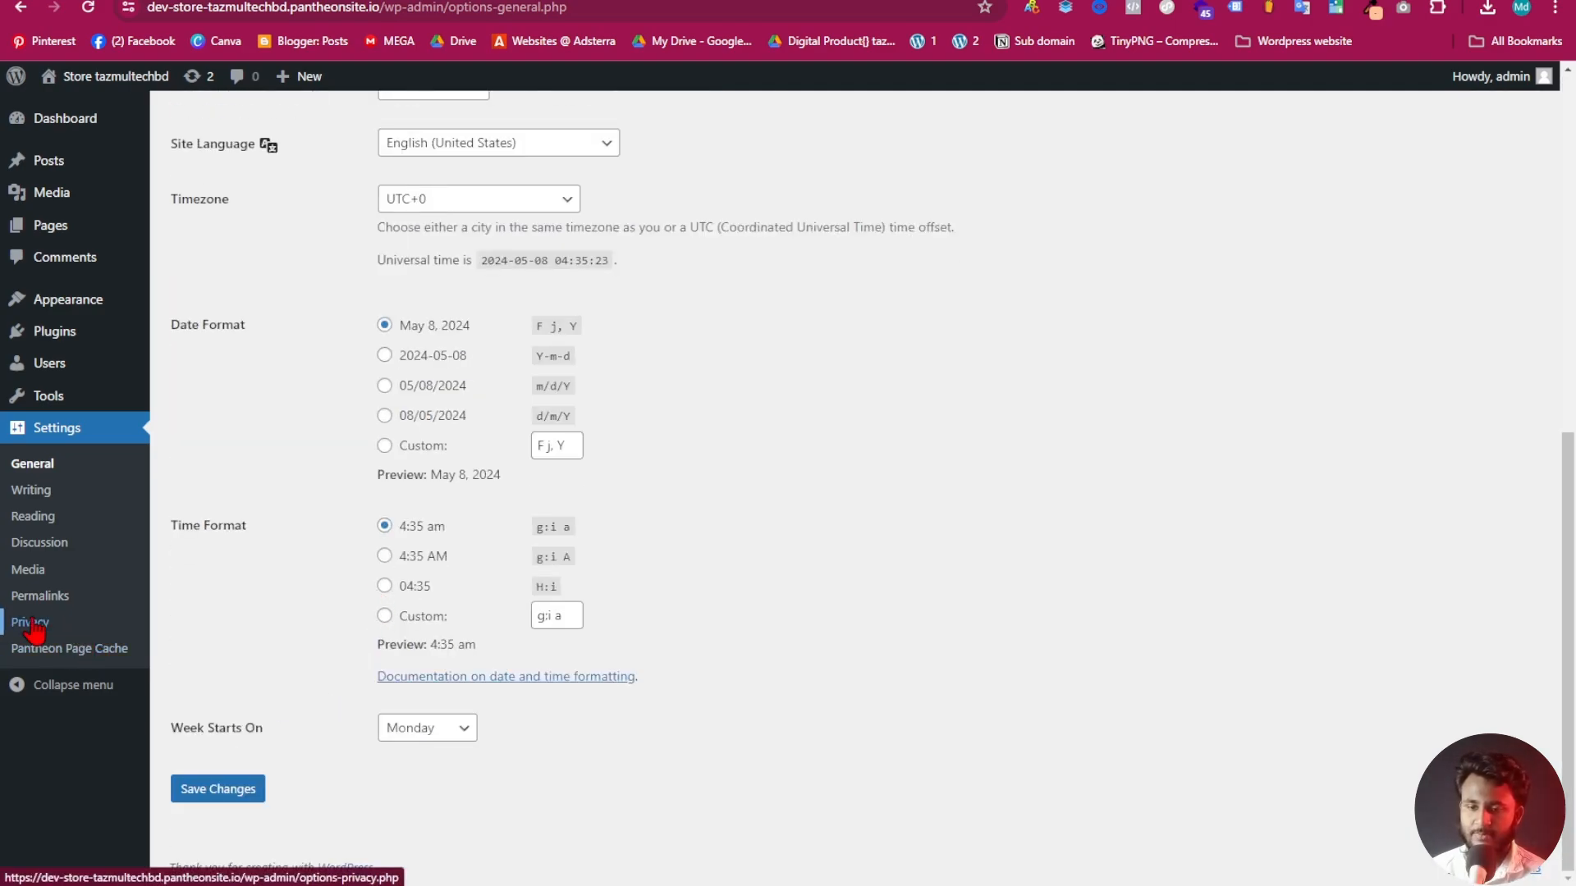
Open the Permalink Settings and review the available URL structures and optional bases
{"action": "left_click", "coordinate": [46, 605]}
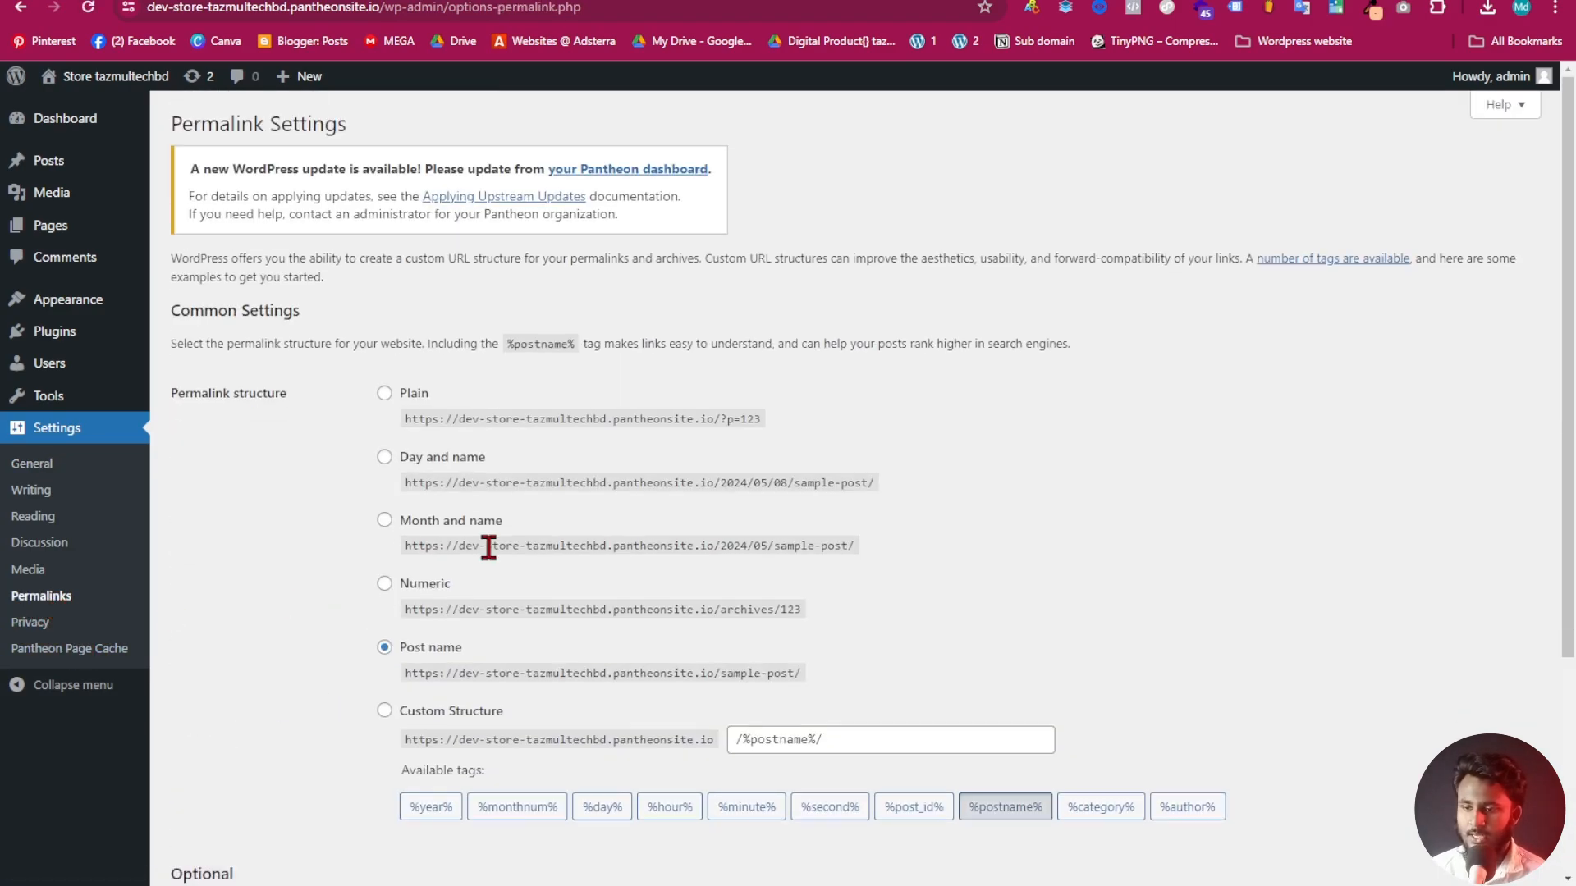
{"action": "scroll", "coordinate": [492, 690], "scroll_direction": "down", "scroll_amount": 3}
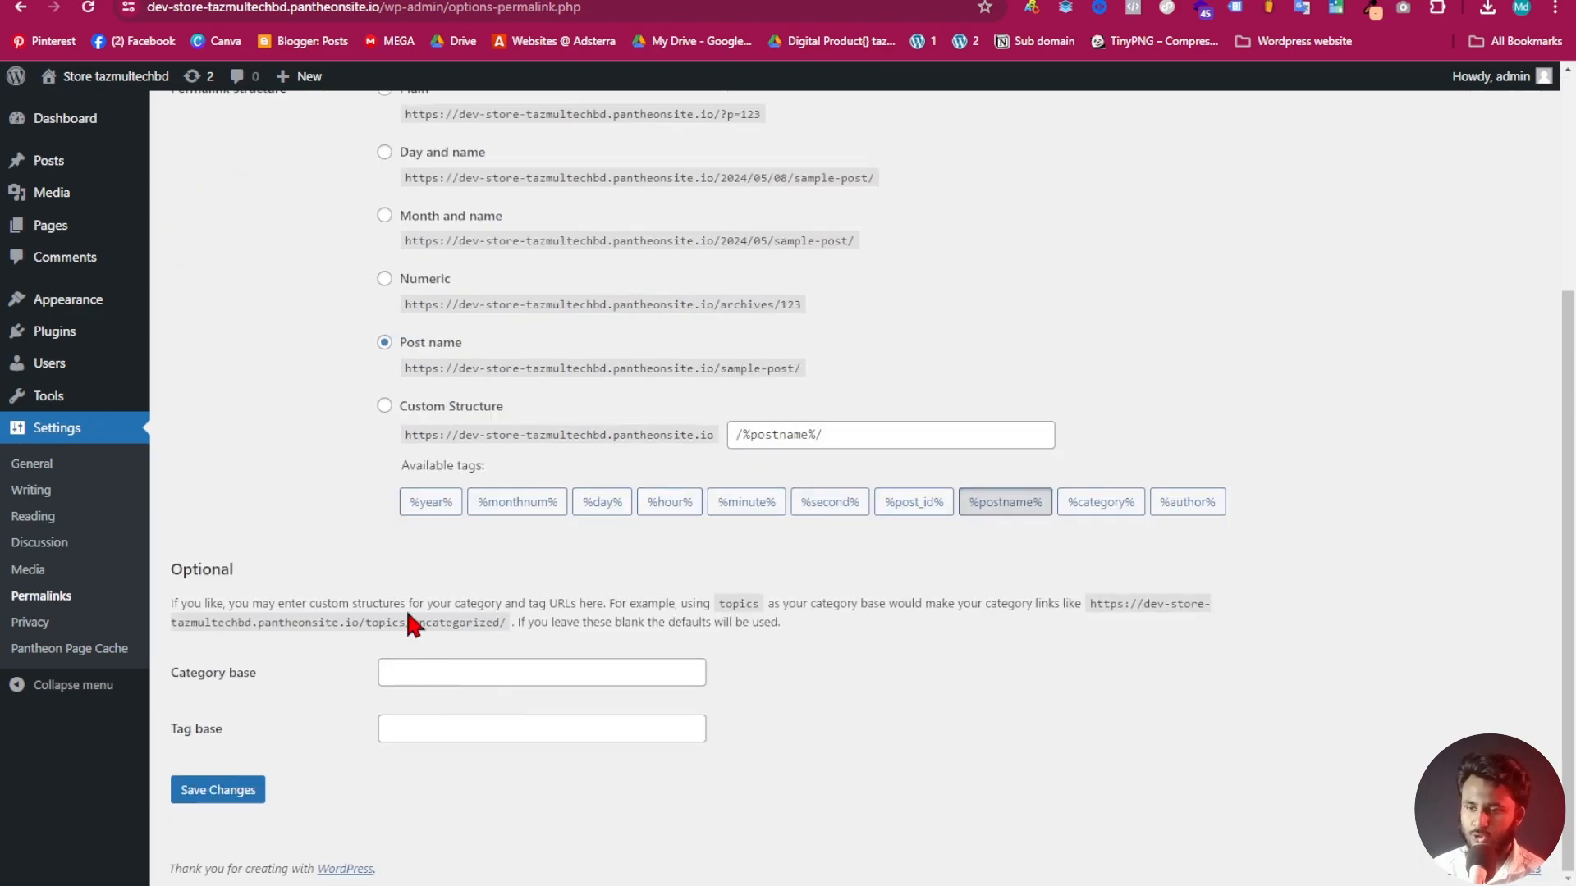
{"action": "scroll", "coordinate": [405, 606], "scroll_direction": "up", "scroll_amount": 3}
{"action": "scroll", "coordinate": [425, 545], "scroll_direction": "down", "scroll_amount": 2}
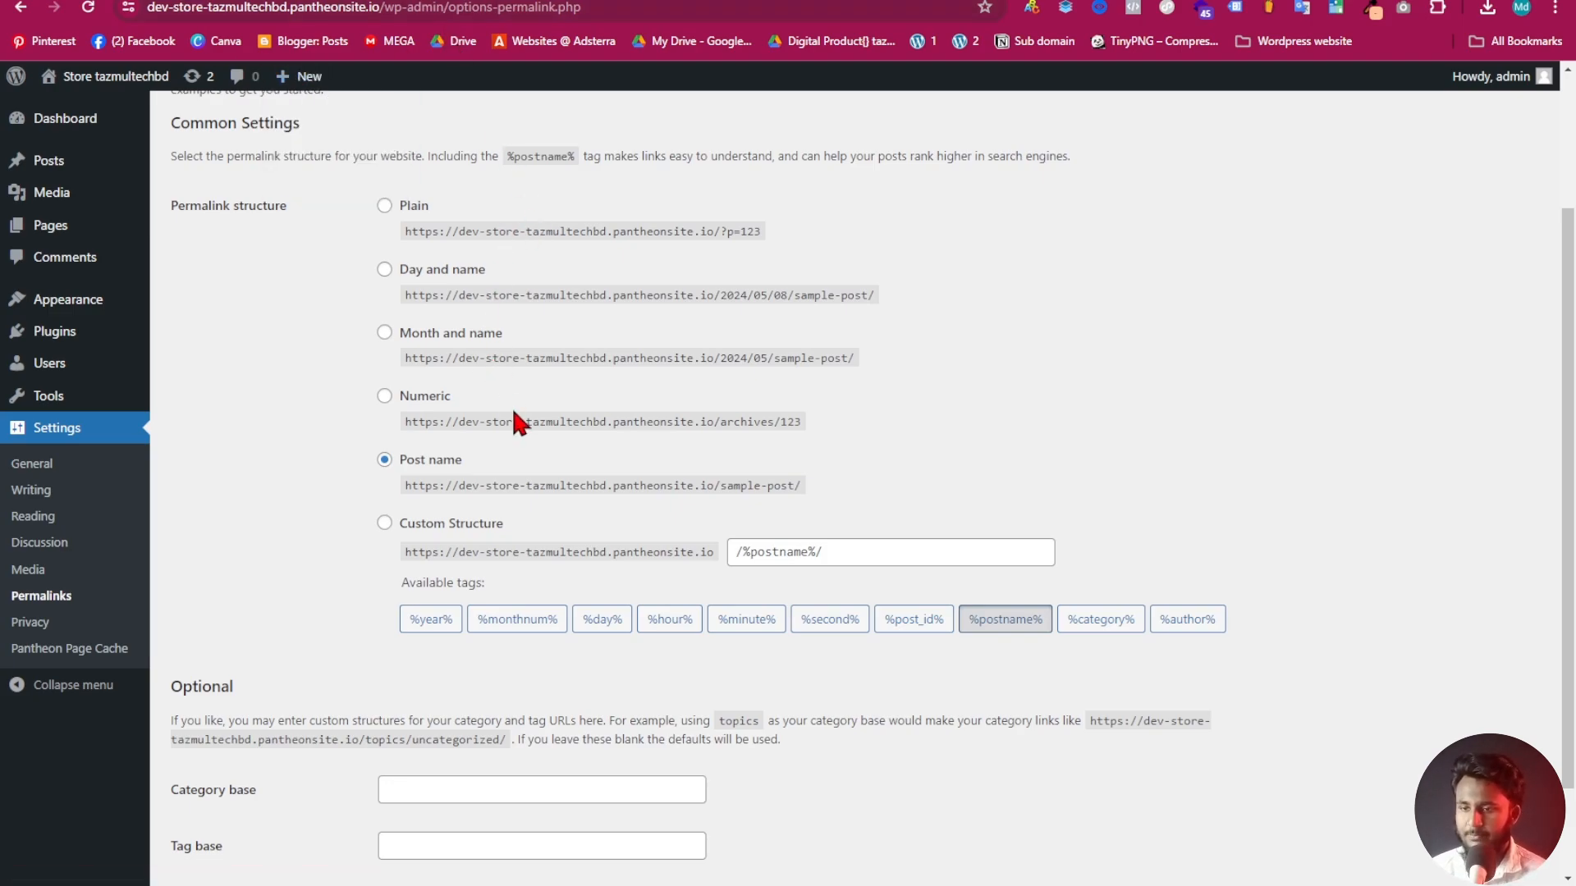
Set the permalink structure to Post name and save the changes
{"action": "left_click", "coordinate": [382, 334]}
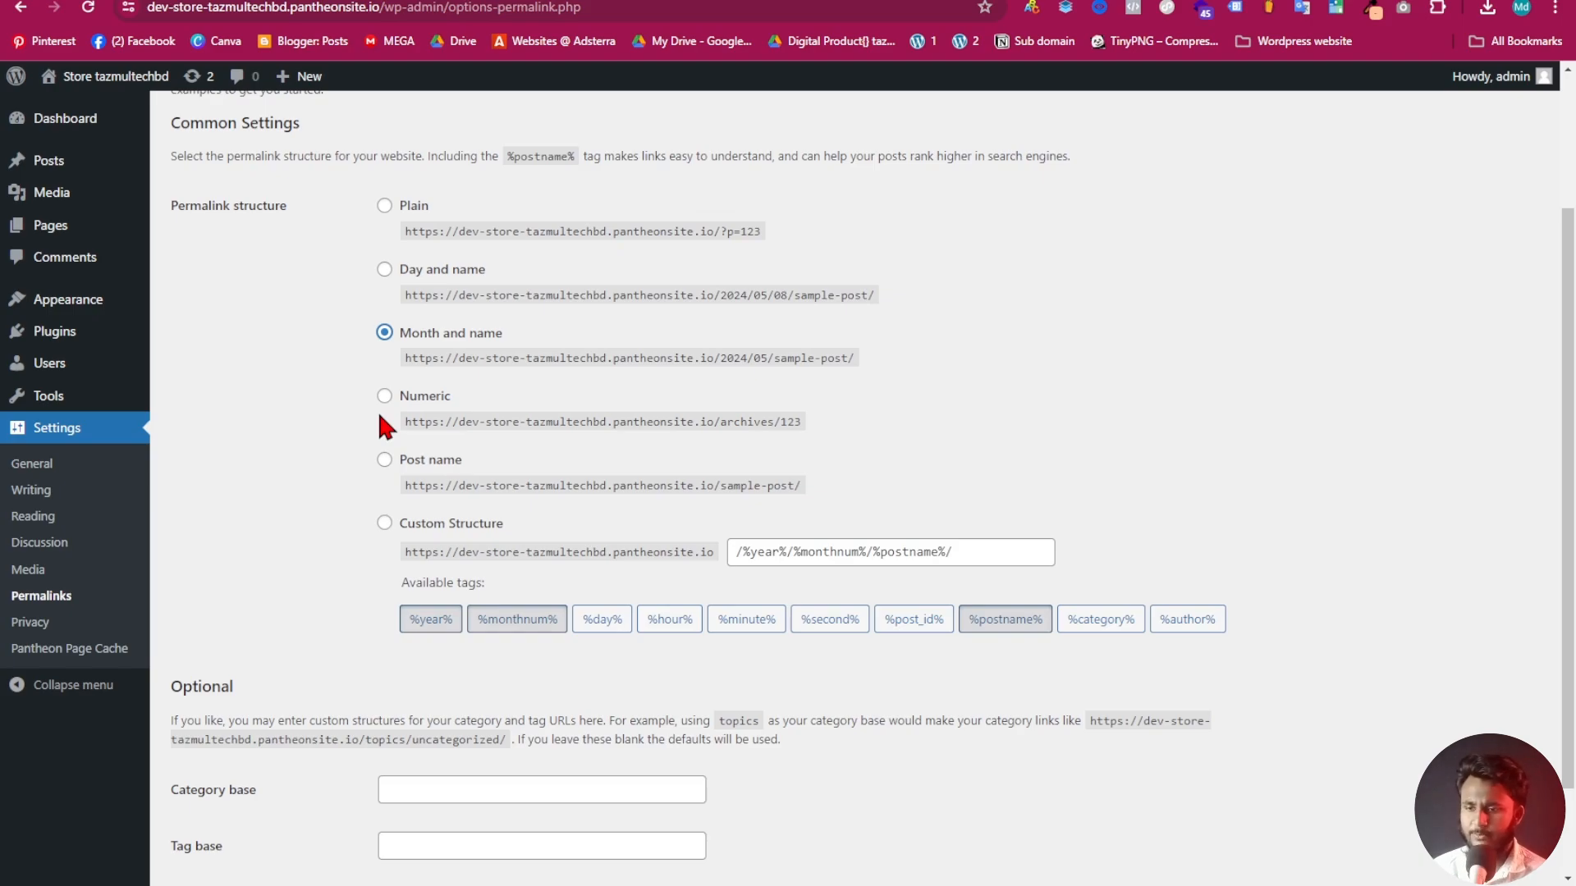
{"action": "left_click", "coordinate": [384, 461]}
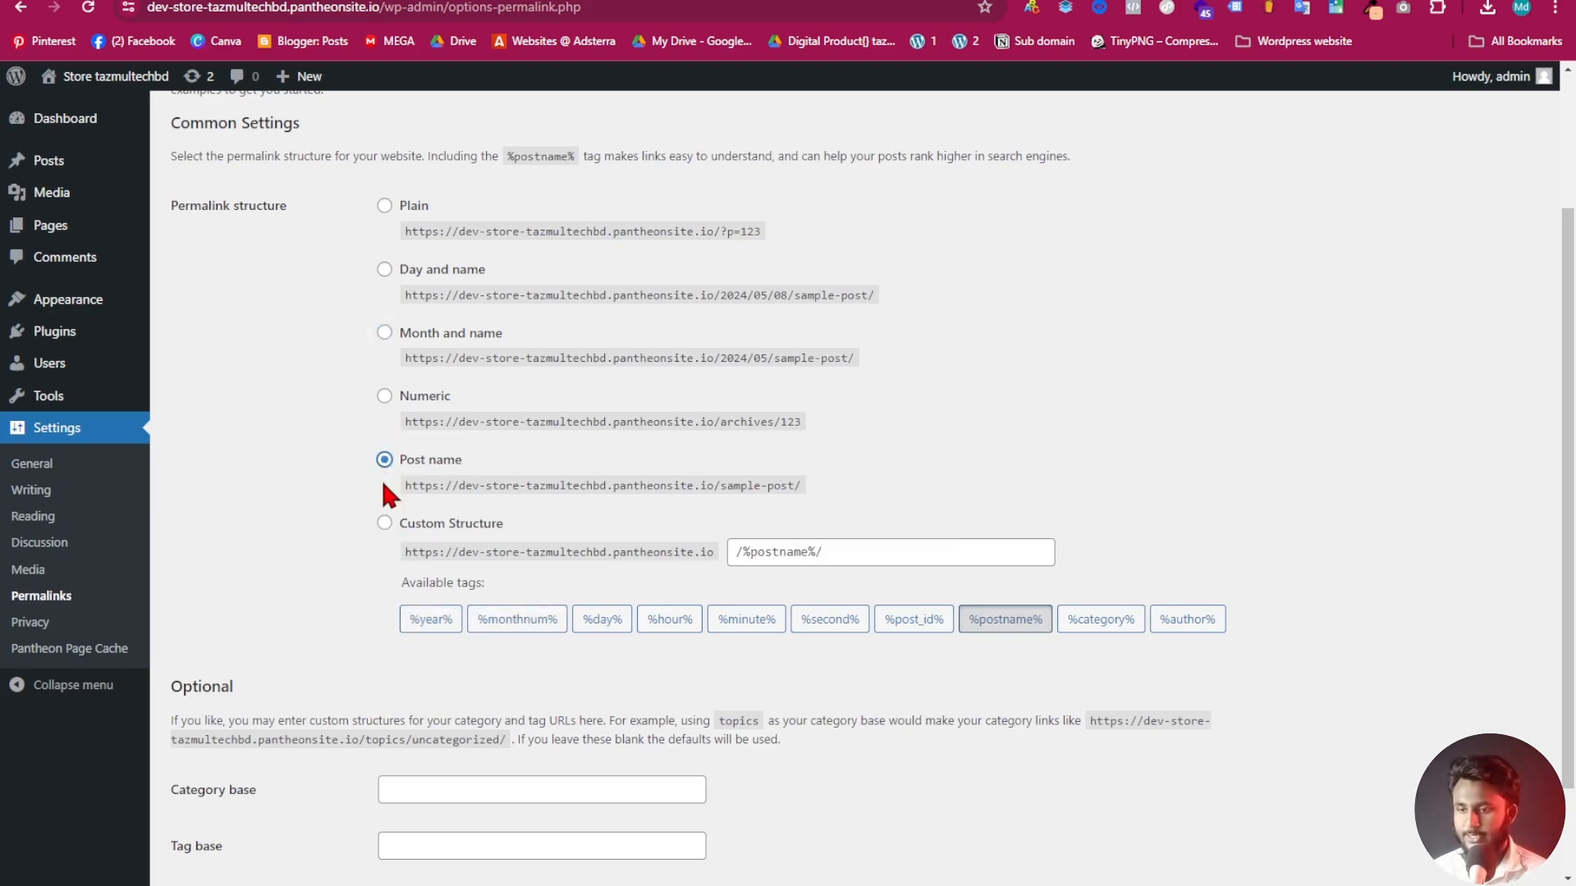
{"action": "scroll", "coordinate": [509, 514], "scroll_direction": "down", "scroll_amount": 1}
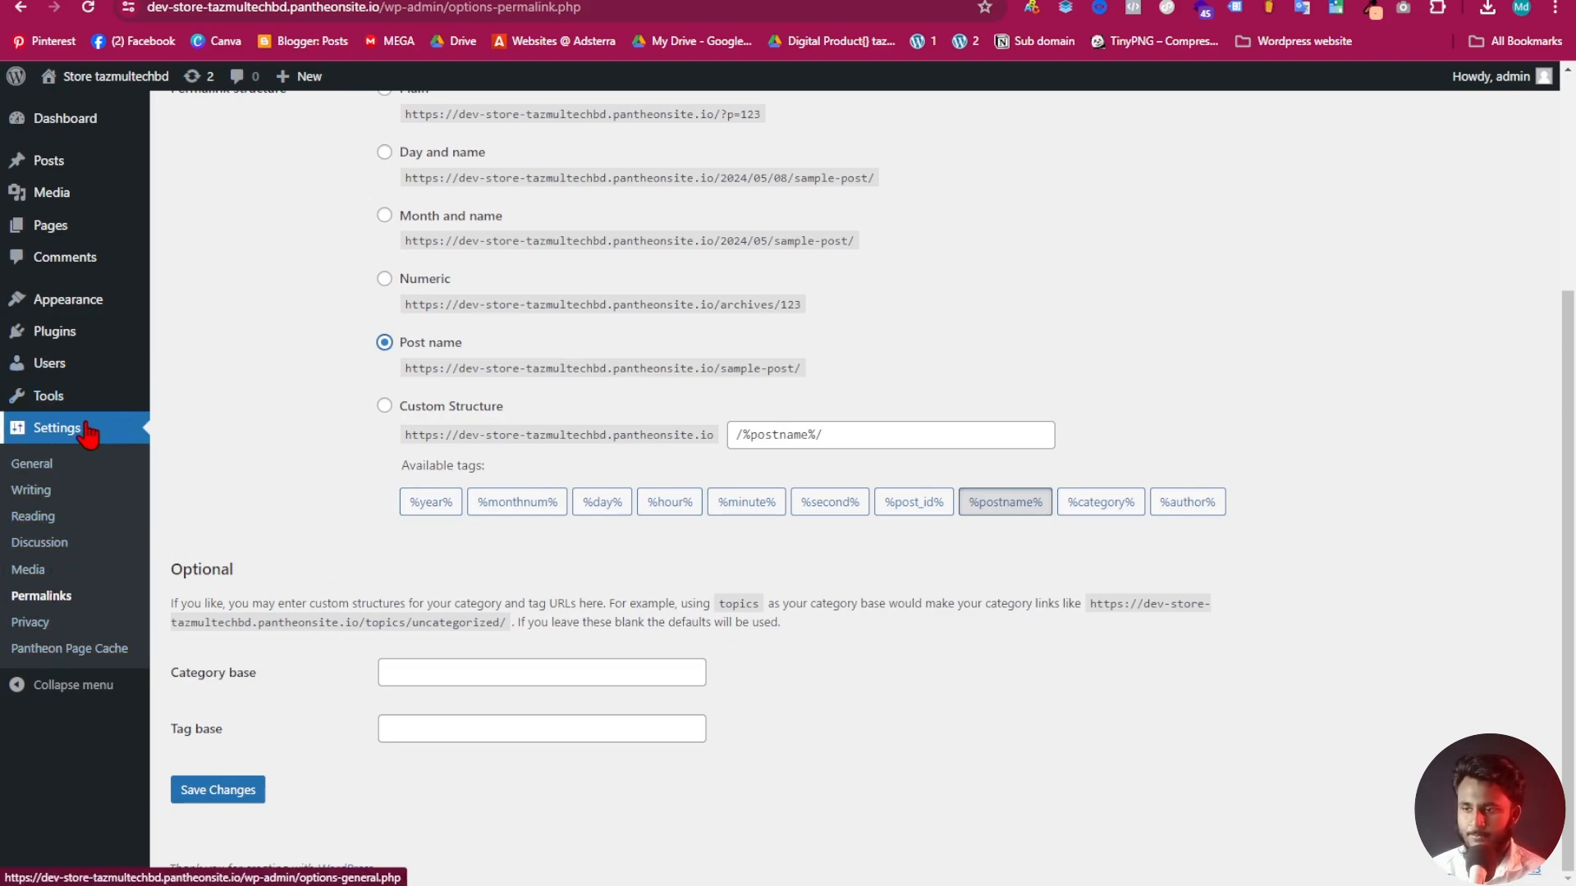
{"action": "scroll", "coordinate": [353, 679], "scroll_direction": "up", "scroll_amount": 1}
{"action": "scroll", "coordinate": [175, 534], "scroll_direction": "up", "scroll_amount": 5}
{"action": "scroll", "coordinate": [422, 711], "scroll_direction": "down", "scroll_amount": 5}
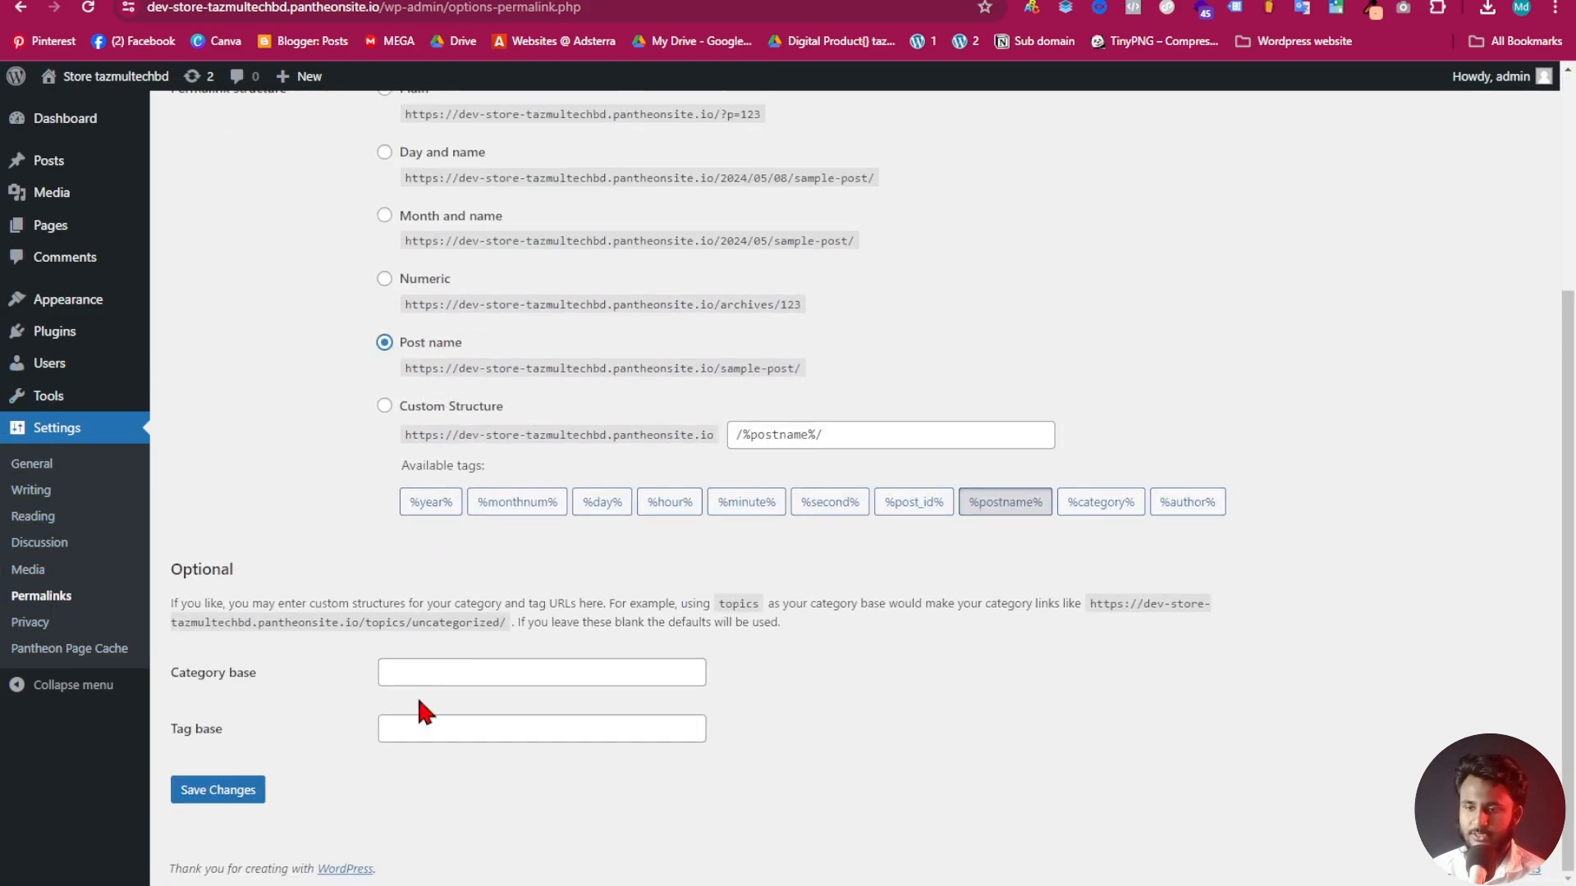
{"action": "left_click", "coordinate": [220, 790]}
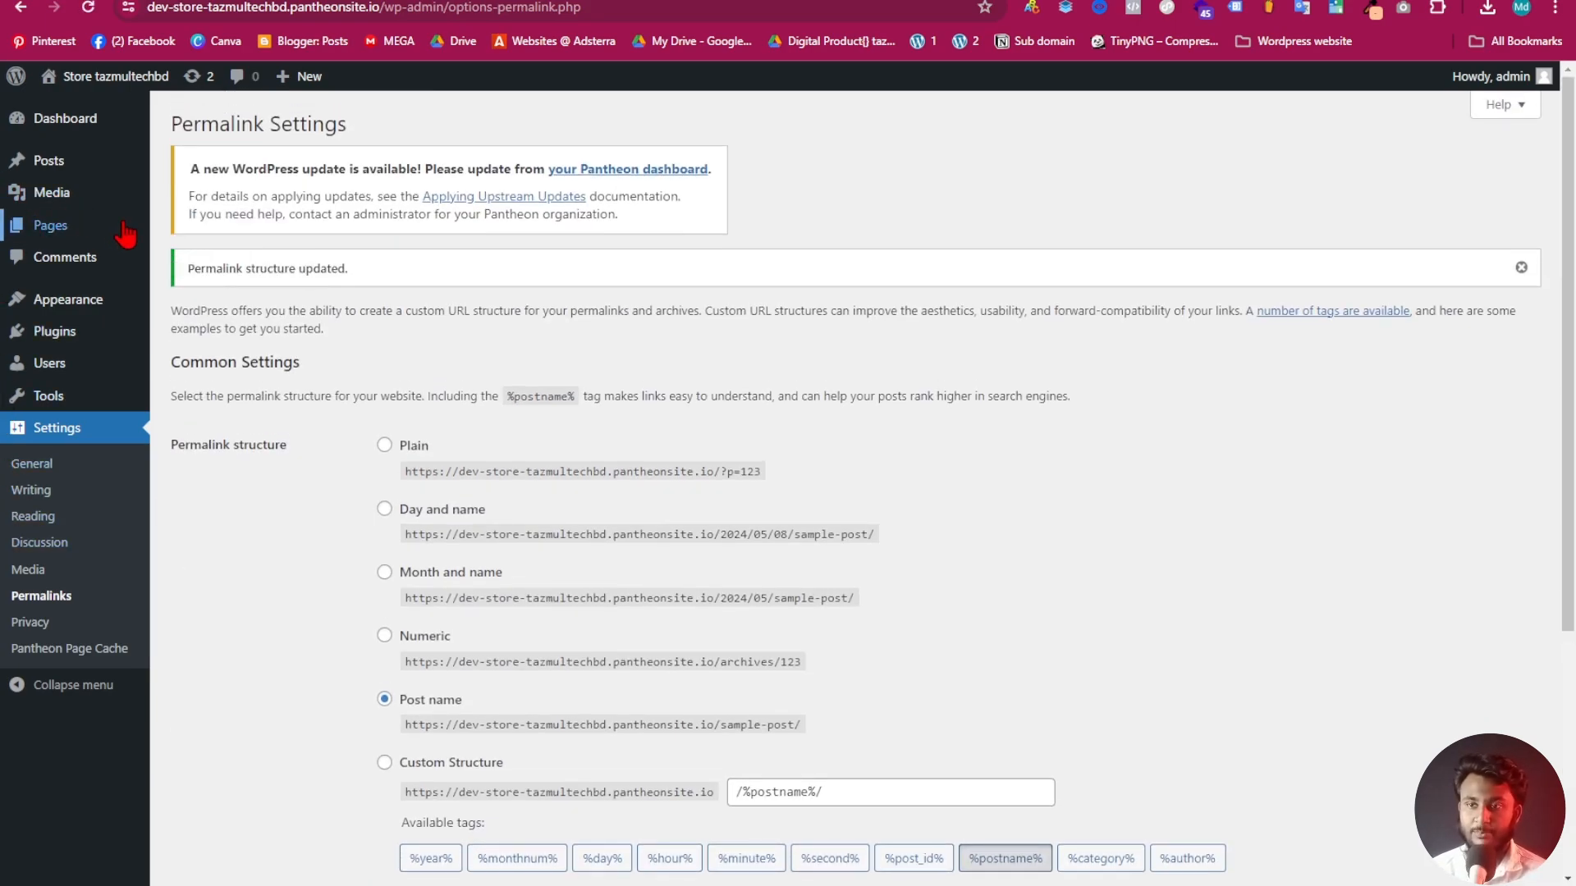
Switch to the demo agency site and view its Home, About and Projects pages
{"action": "mouse_move", "coordinate": [97, 244]}
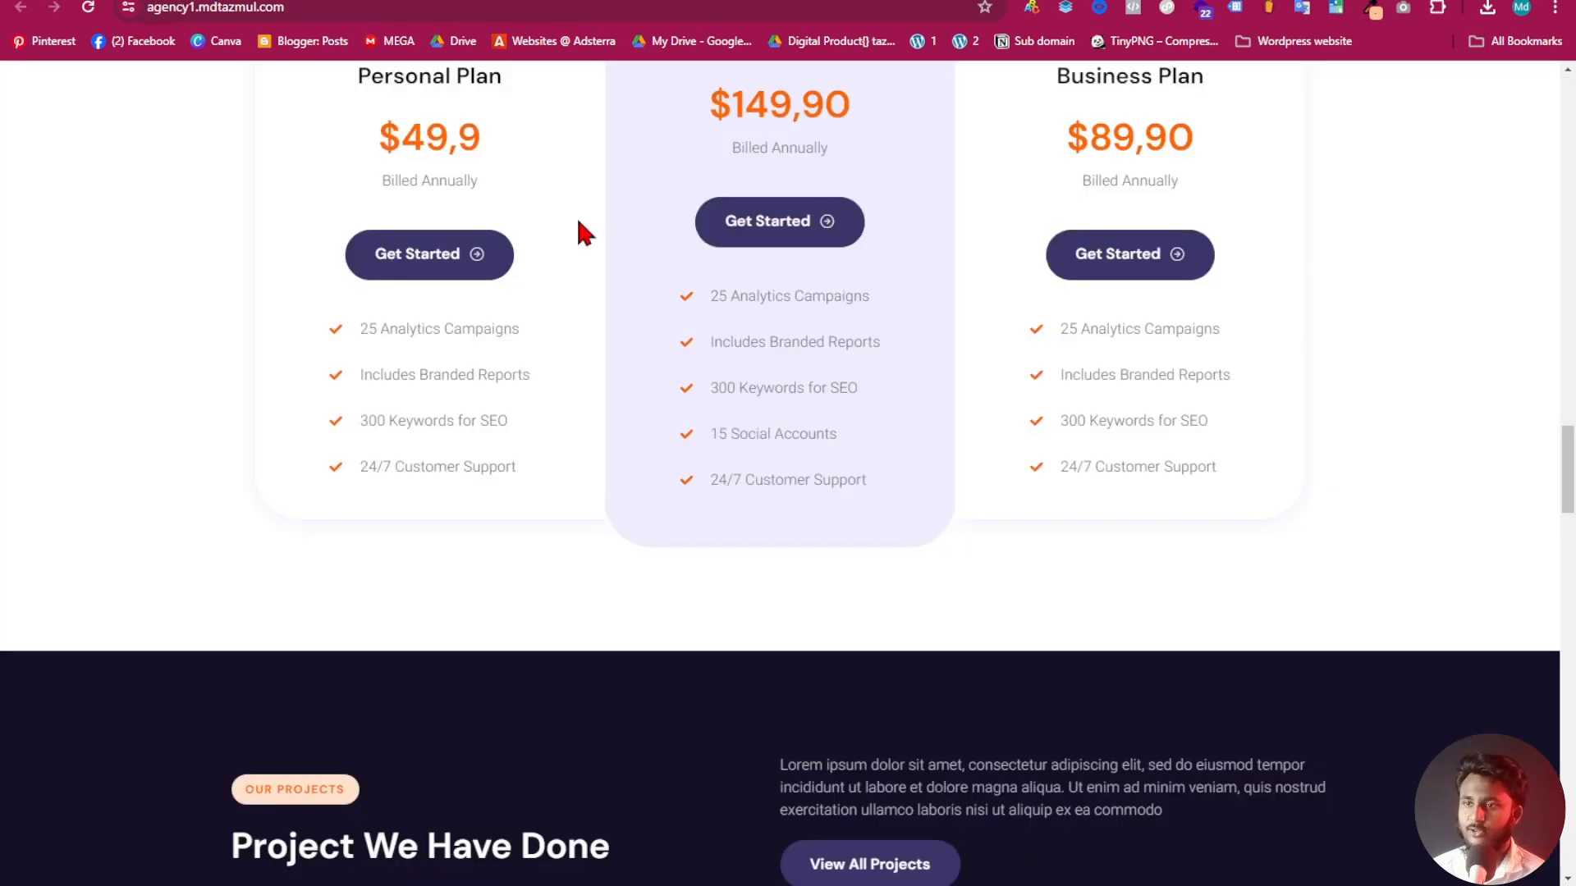
{"action": "scroll", "coordinate": [579, 312], "scroll_direction": "up", "scroll_amount": 10}
{"action": "scroll", "coordinate": [588, 252], "scroll_direction": "up", "scroll_amount": 5}
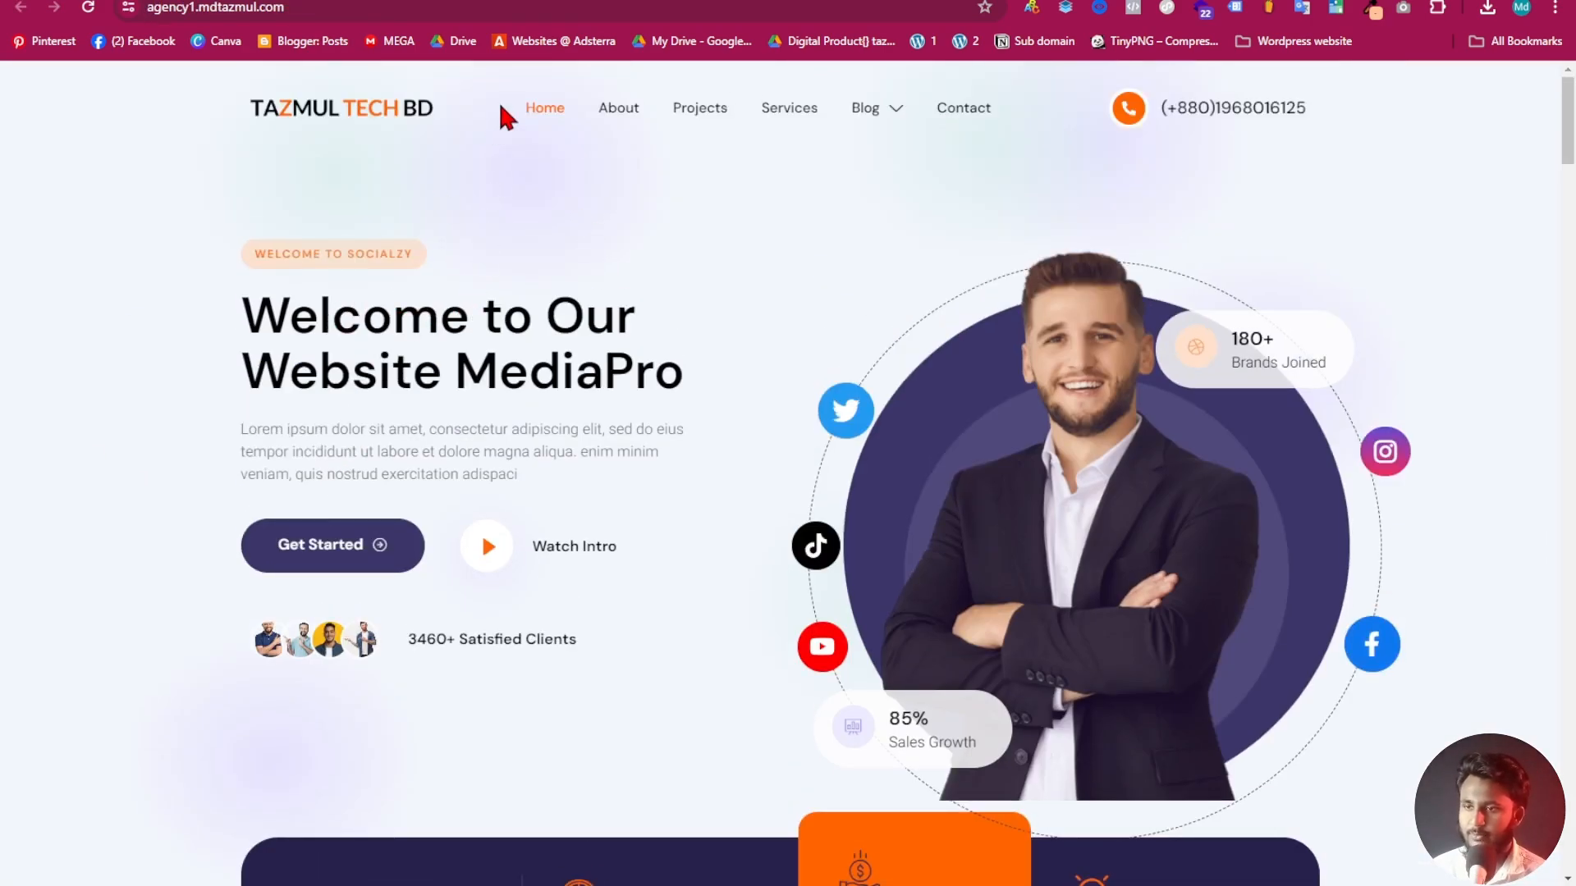
{"action": "left_click", "coordinate": [617, 110]}
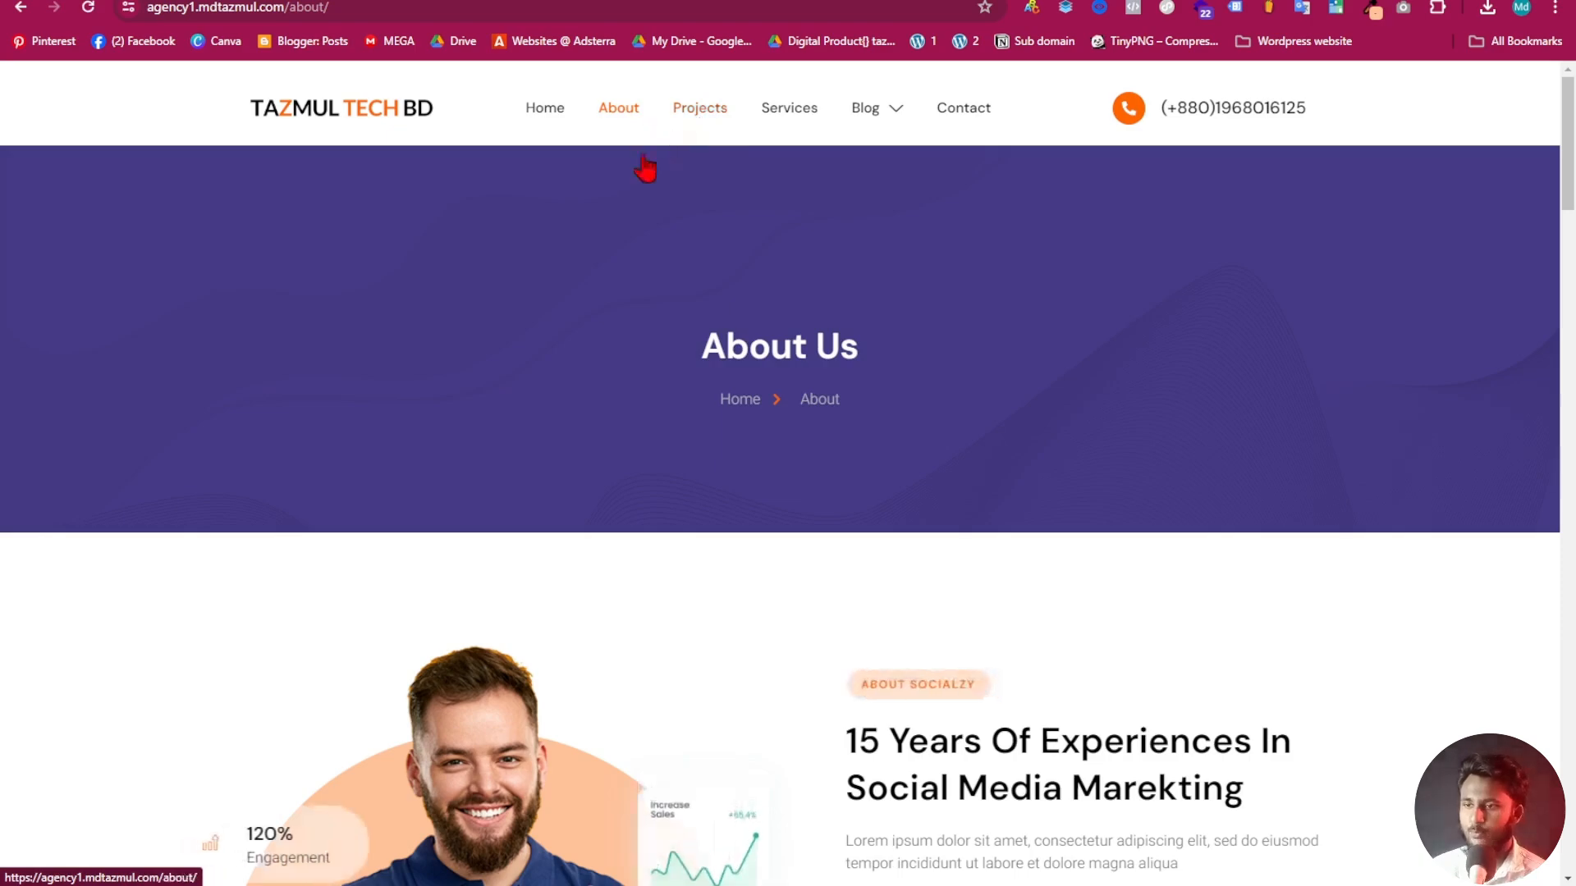
{"action": "left_click", "coordinate": [722, 111]}
{"action": "scroll", "coordinate": [767, 418], "scroll_direction": "down", "scroll_amount": 9}
{"action": "scroll", "coordinate": [765, 427], "scroll_direction": "down", "scroll_amount": 5}
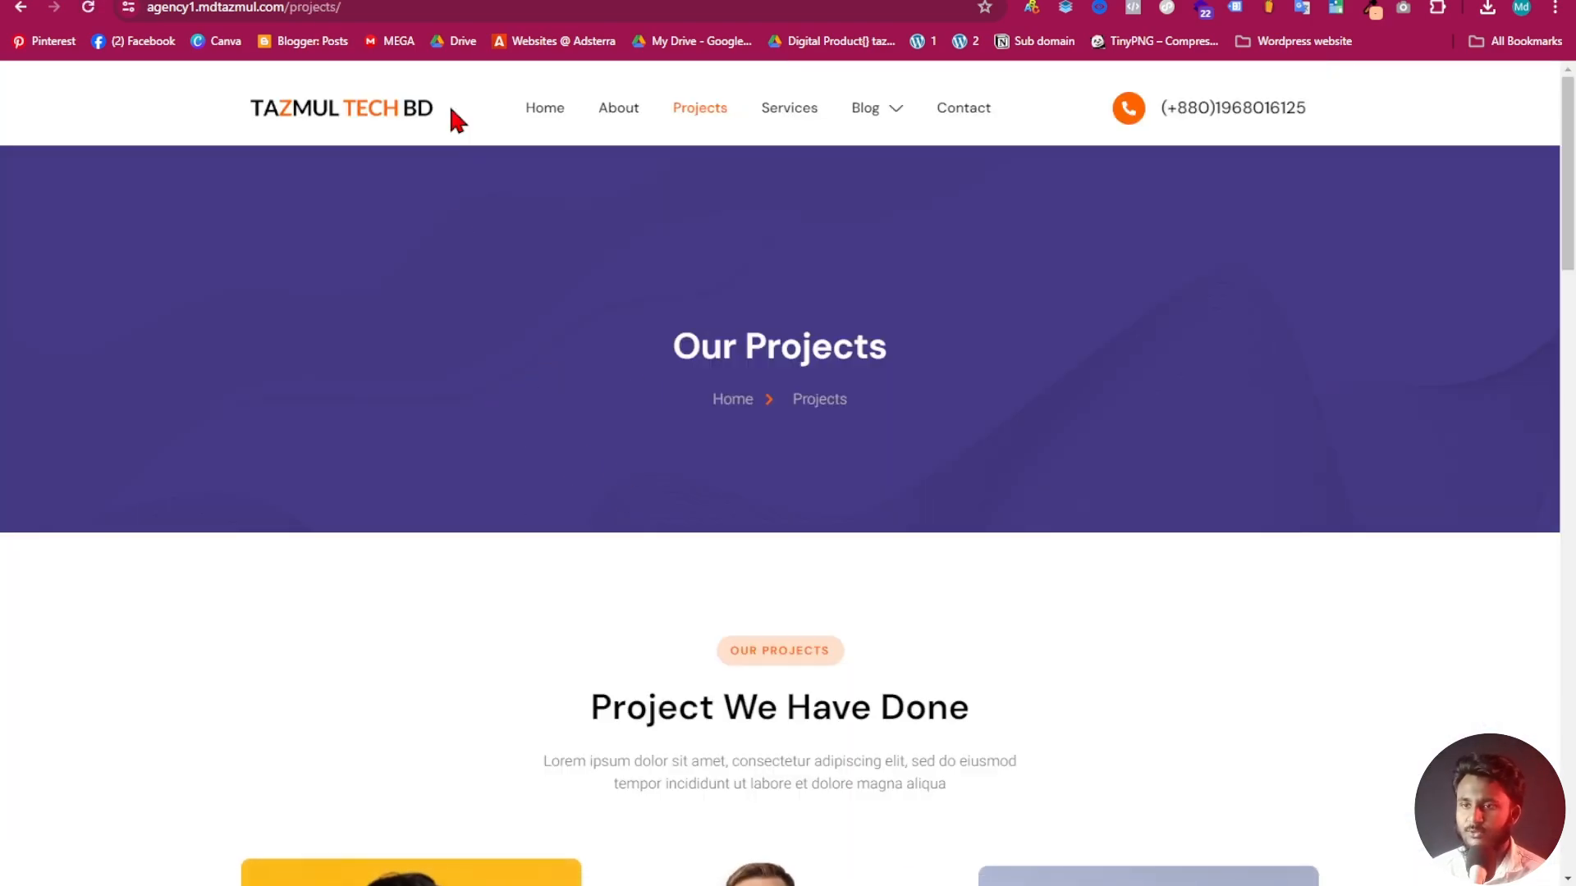
Check the agency website outline in Google Docs and return to the WordPress admin
{"action": "left_click", "coordinate": [406, 1]}
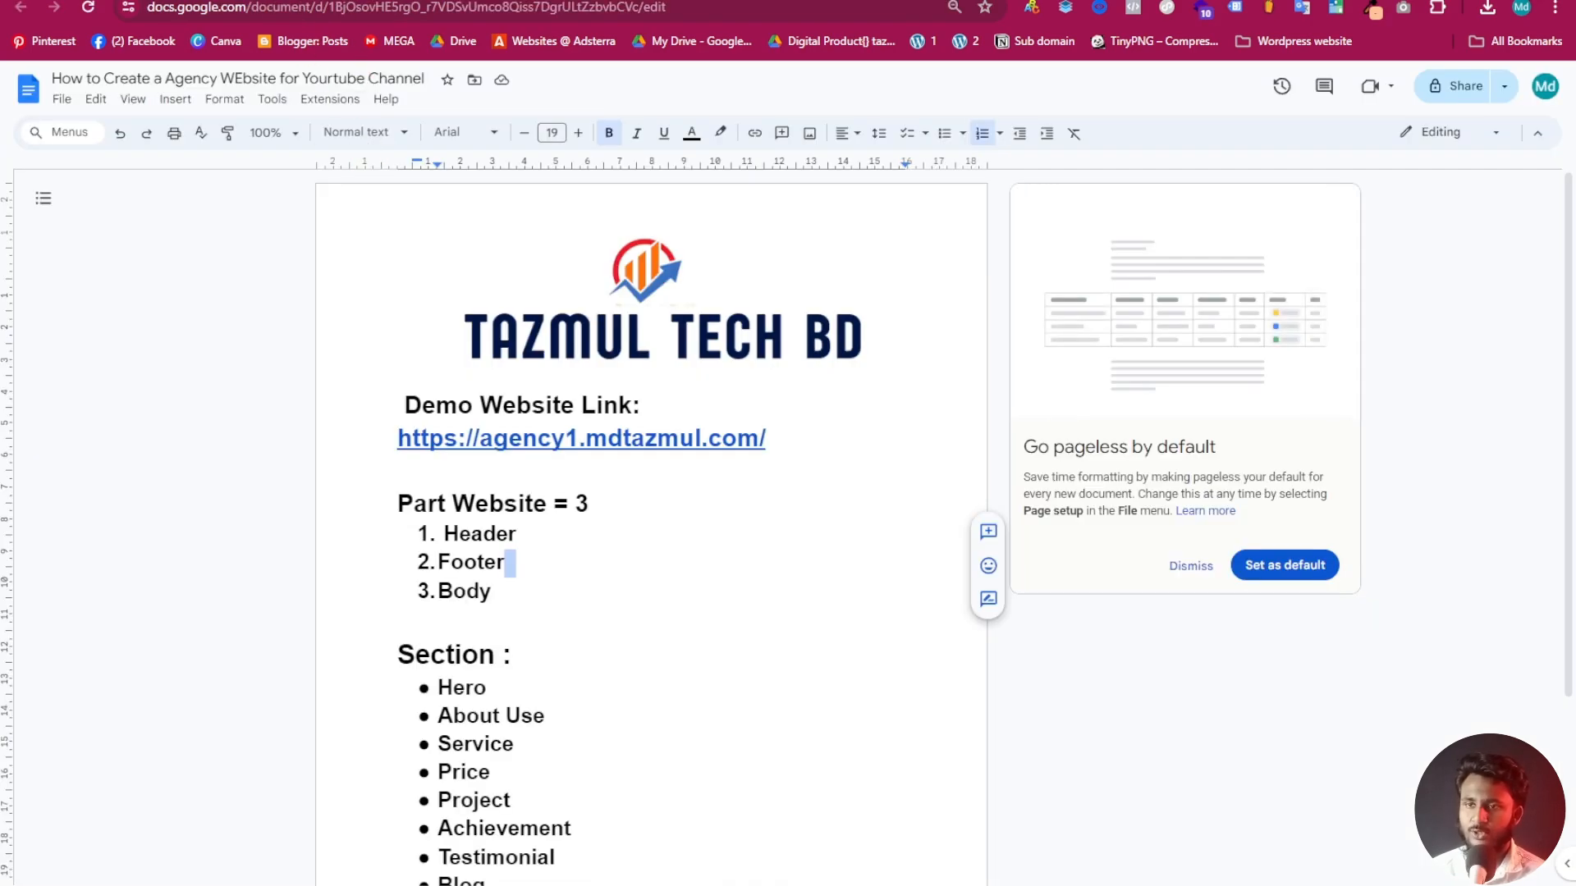
{"action": "left_click", "coordinate": [476, 1]}
{"action": "left_click", "coordinate": [406, 0]}
{"action": "left_click", "coordinate": [476, 1]}
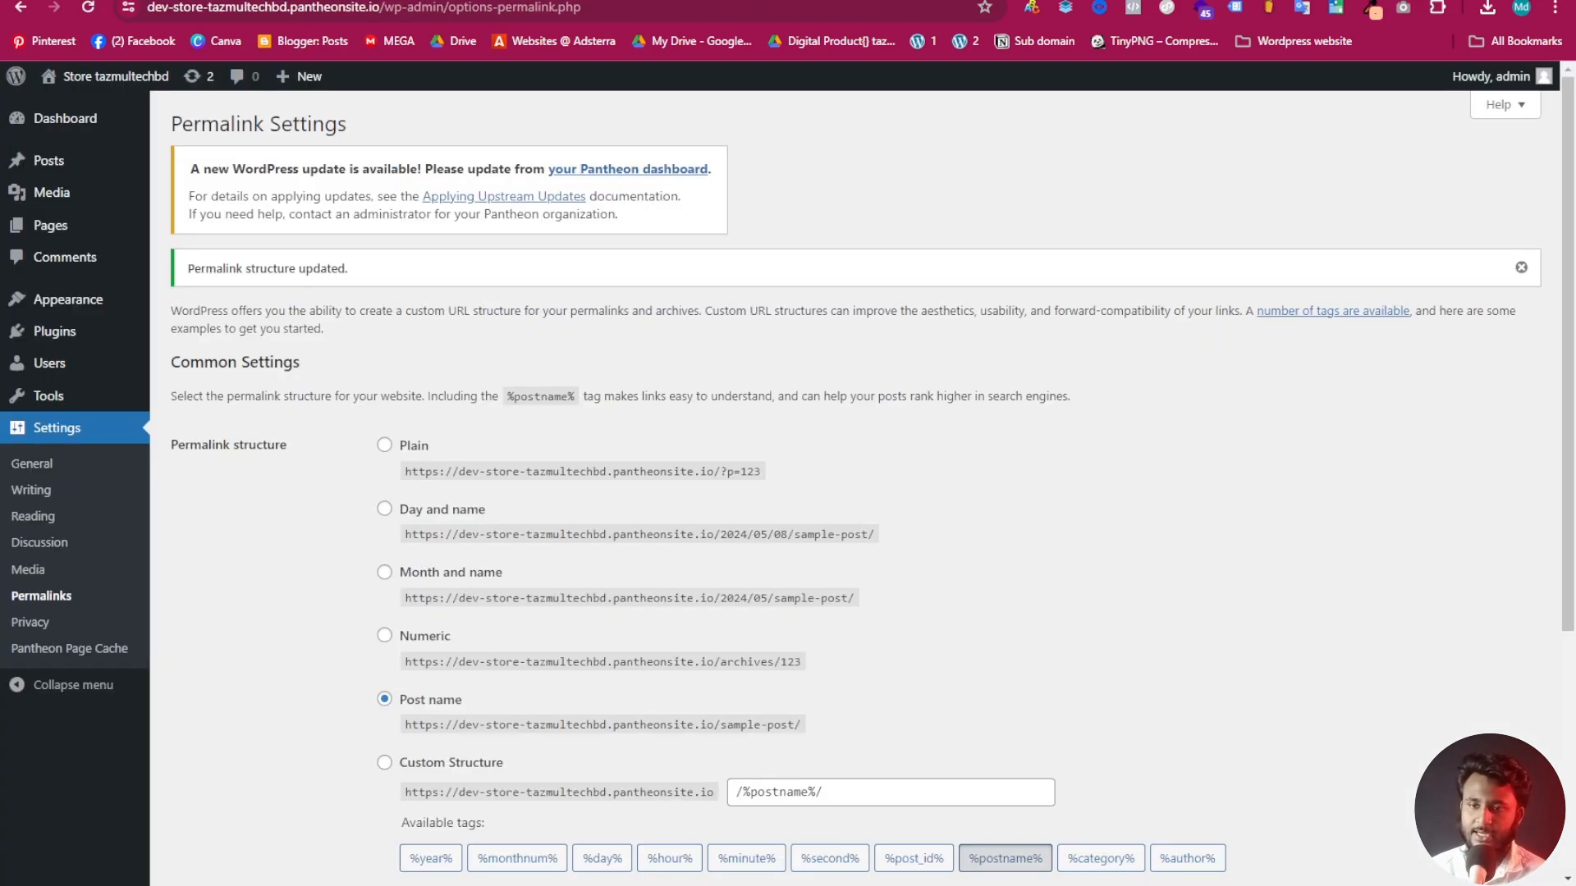
Move all existing pages of the site to the Trash in bulk and dismiss the notice
{"action": "mouse_move", "coordinate": [67, 230]}
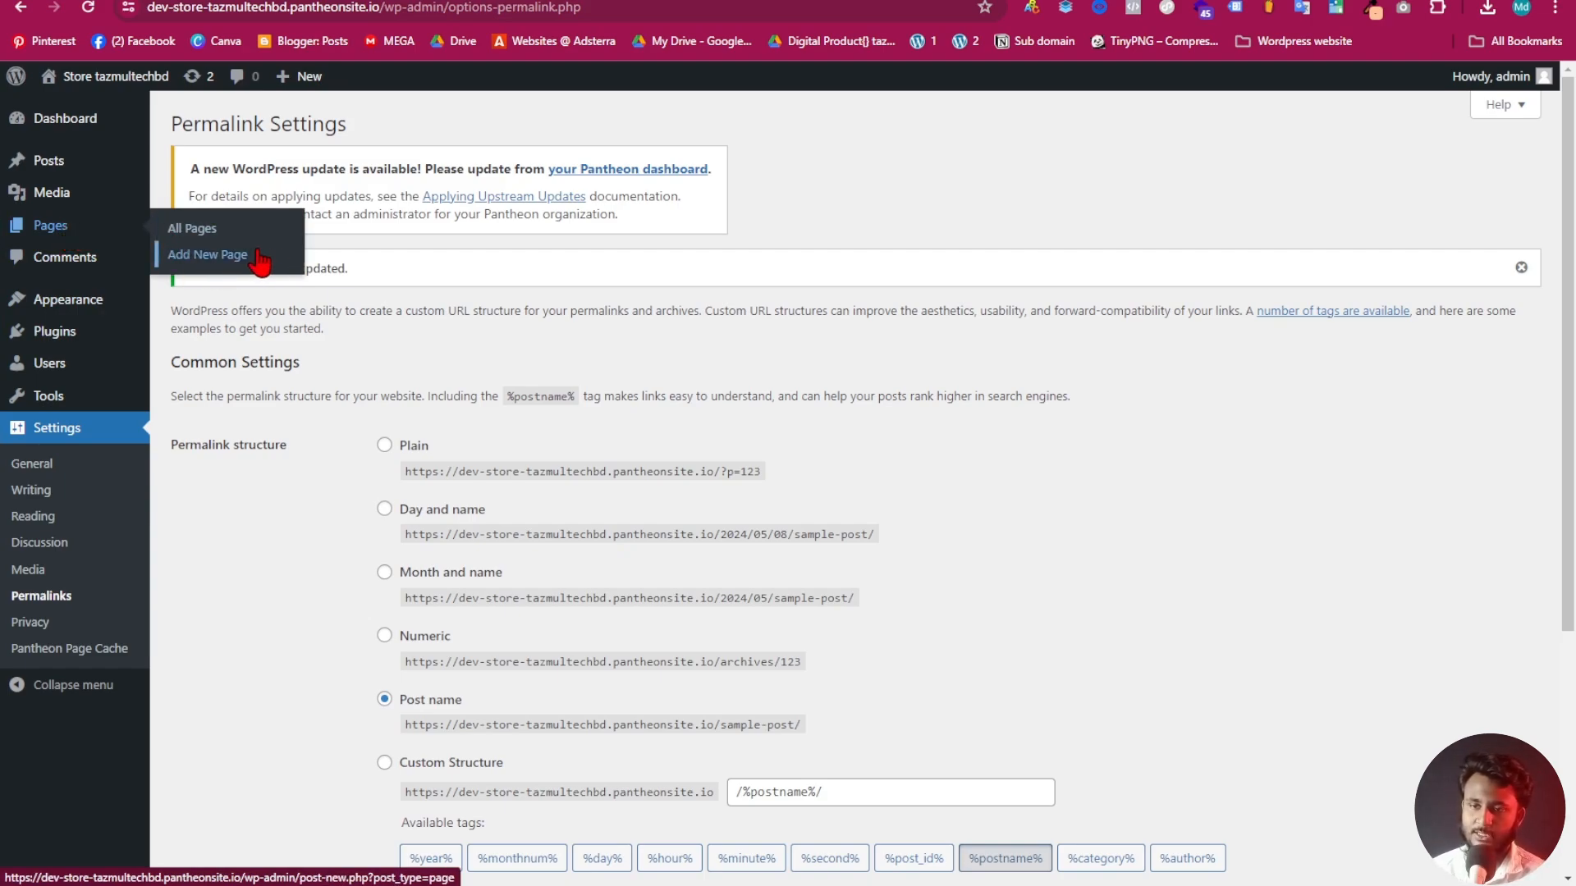
{"action": "left_click", "coordinate": [194, 230]}
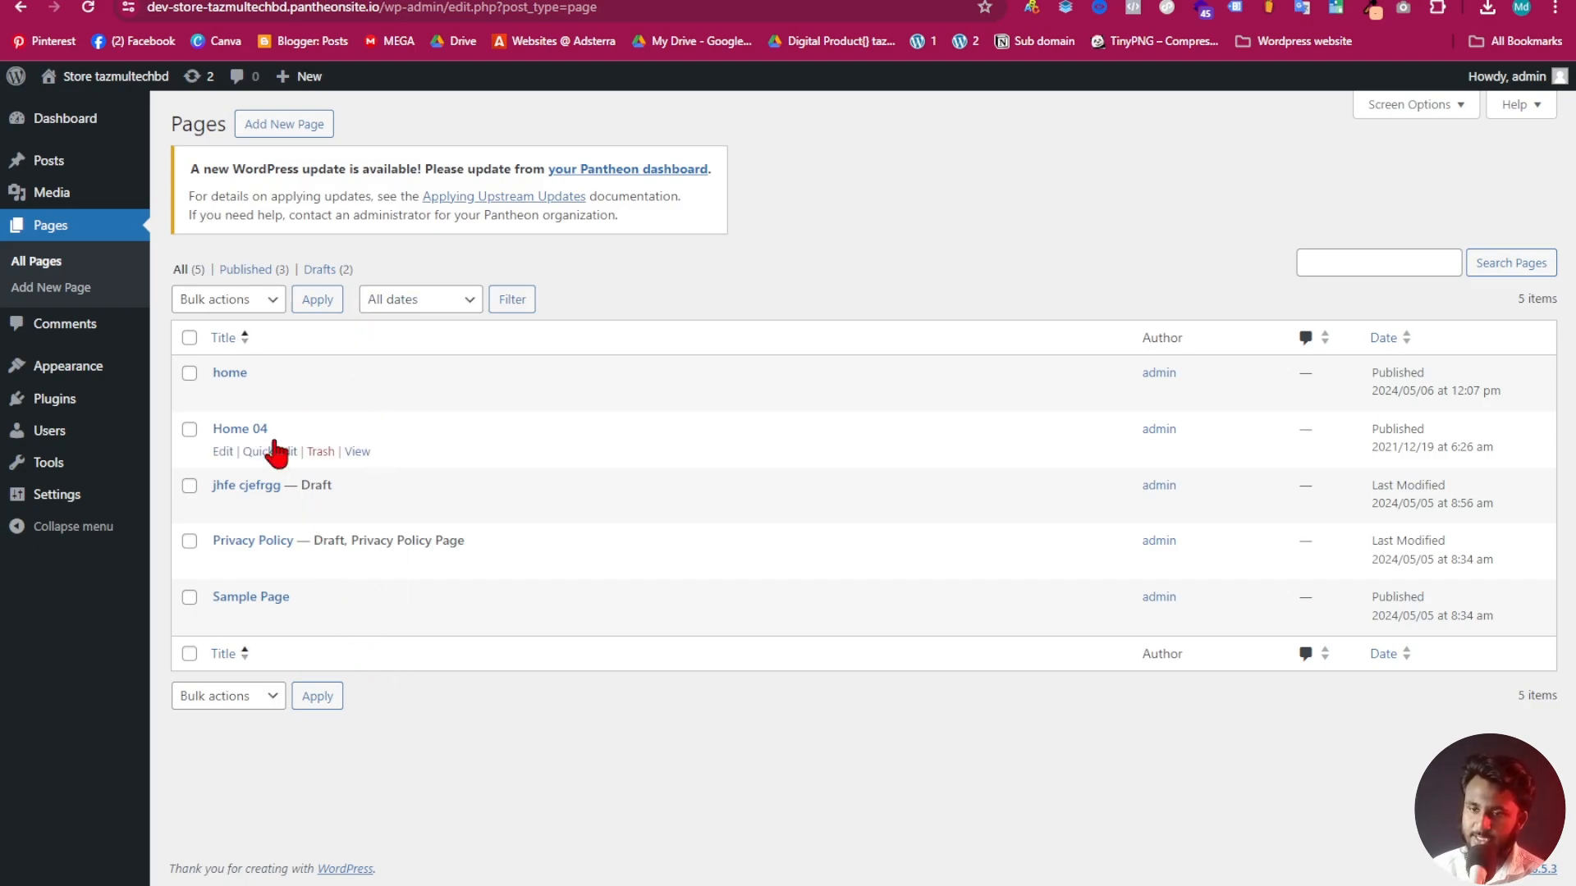
{"action": "left_click", "coordinate": [267, 301]}
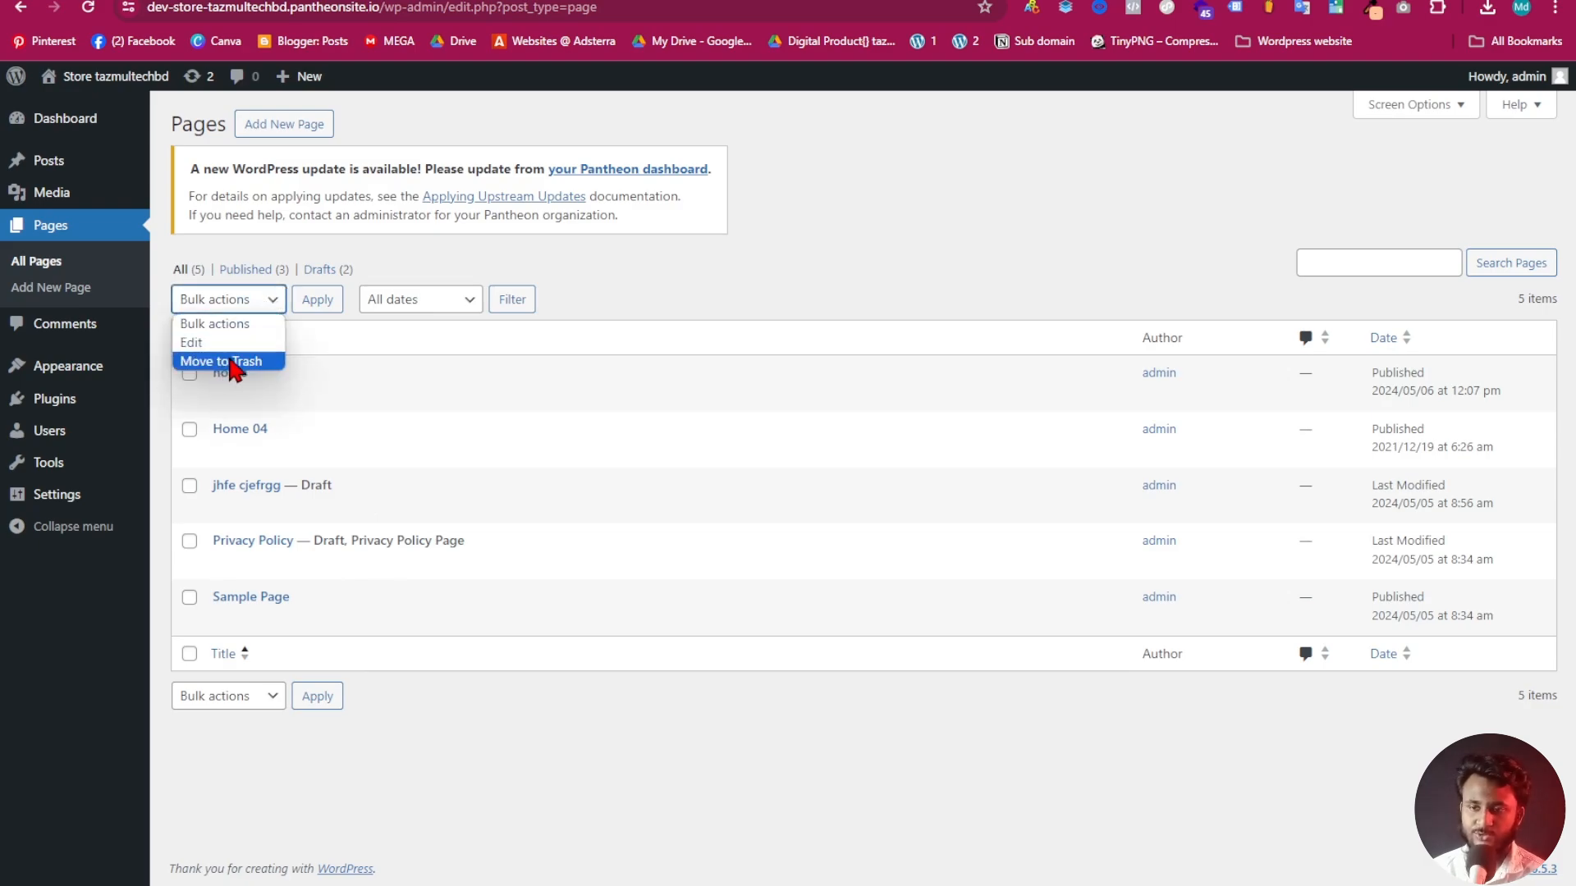
{"action": "left_click", "coordinate": [245, 362]}
{"action": "left_click", "coordinate": [190, 337]}
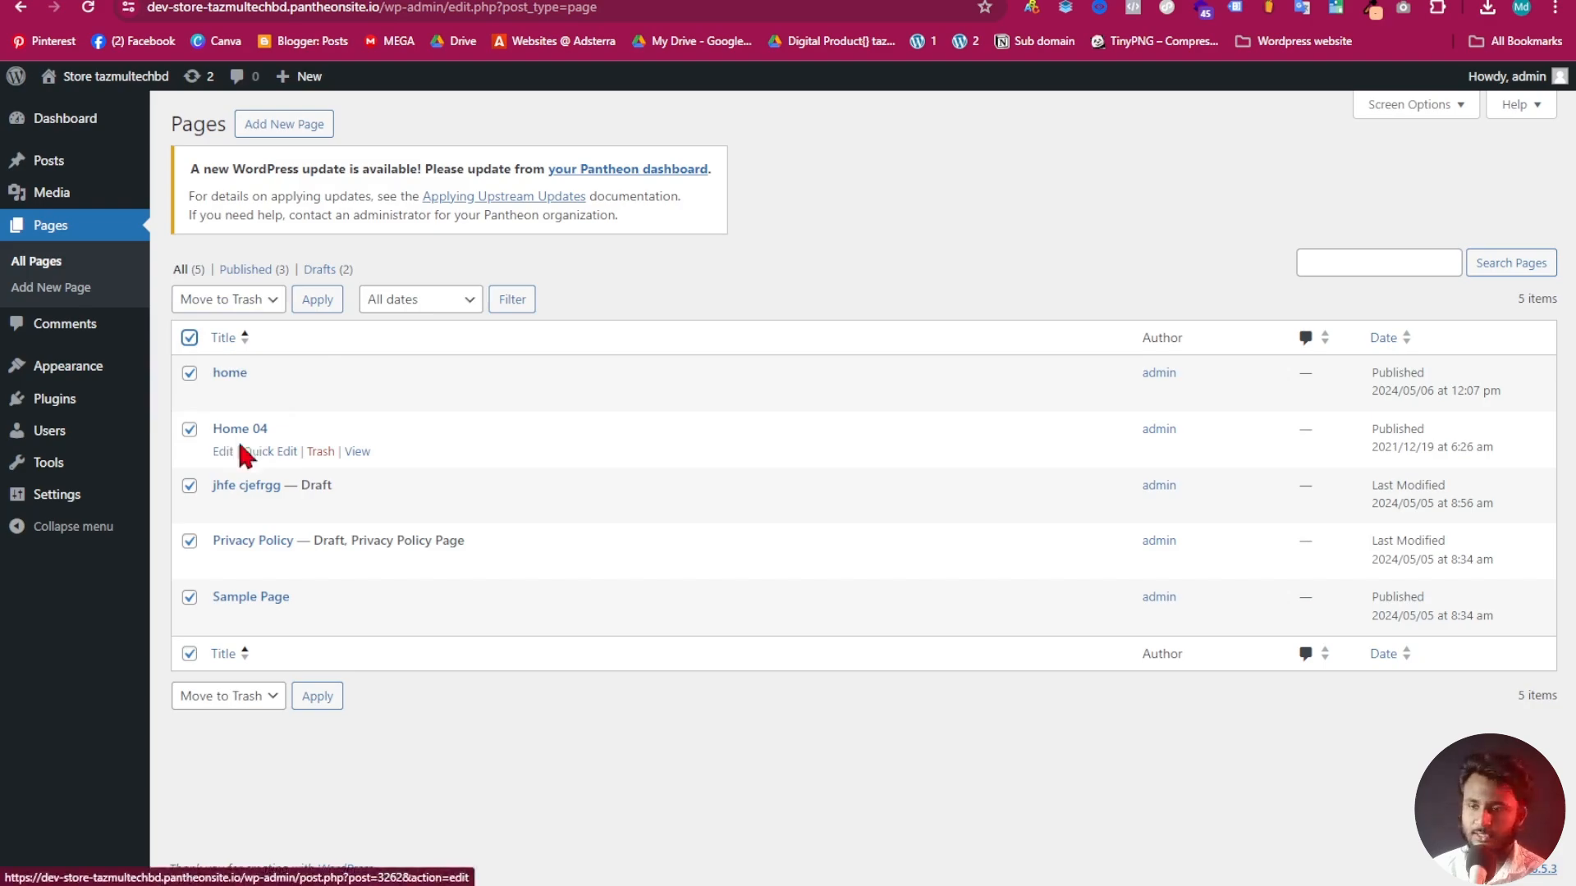
{"action": "left_click", "coordinate": [303, 303]}
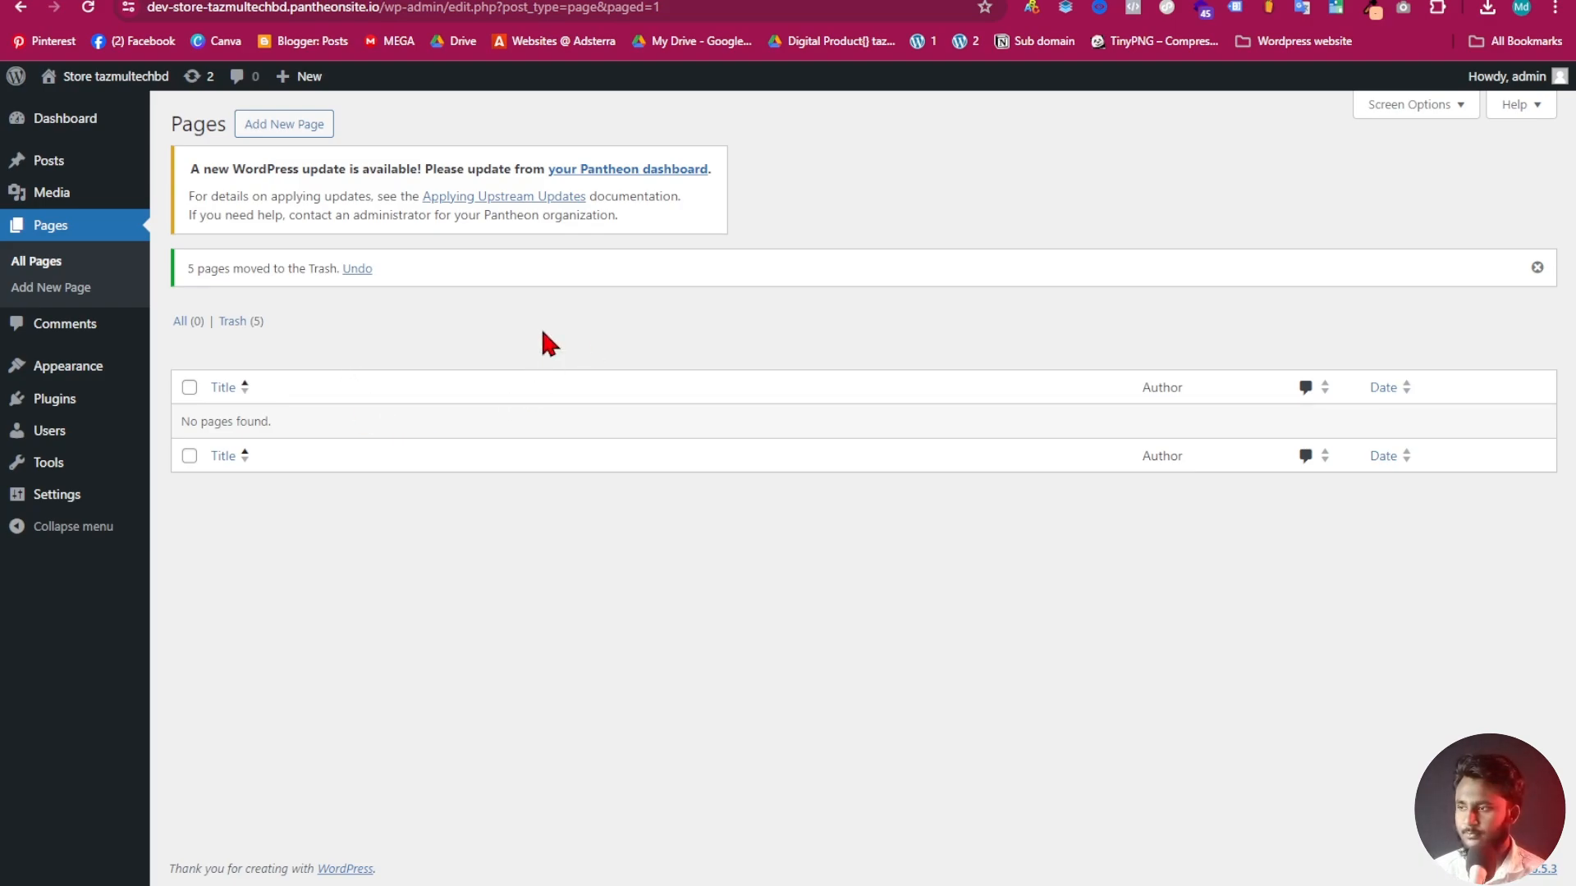
{"action": "left_click", "coordinate": [1536, 268]}
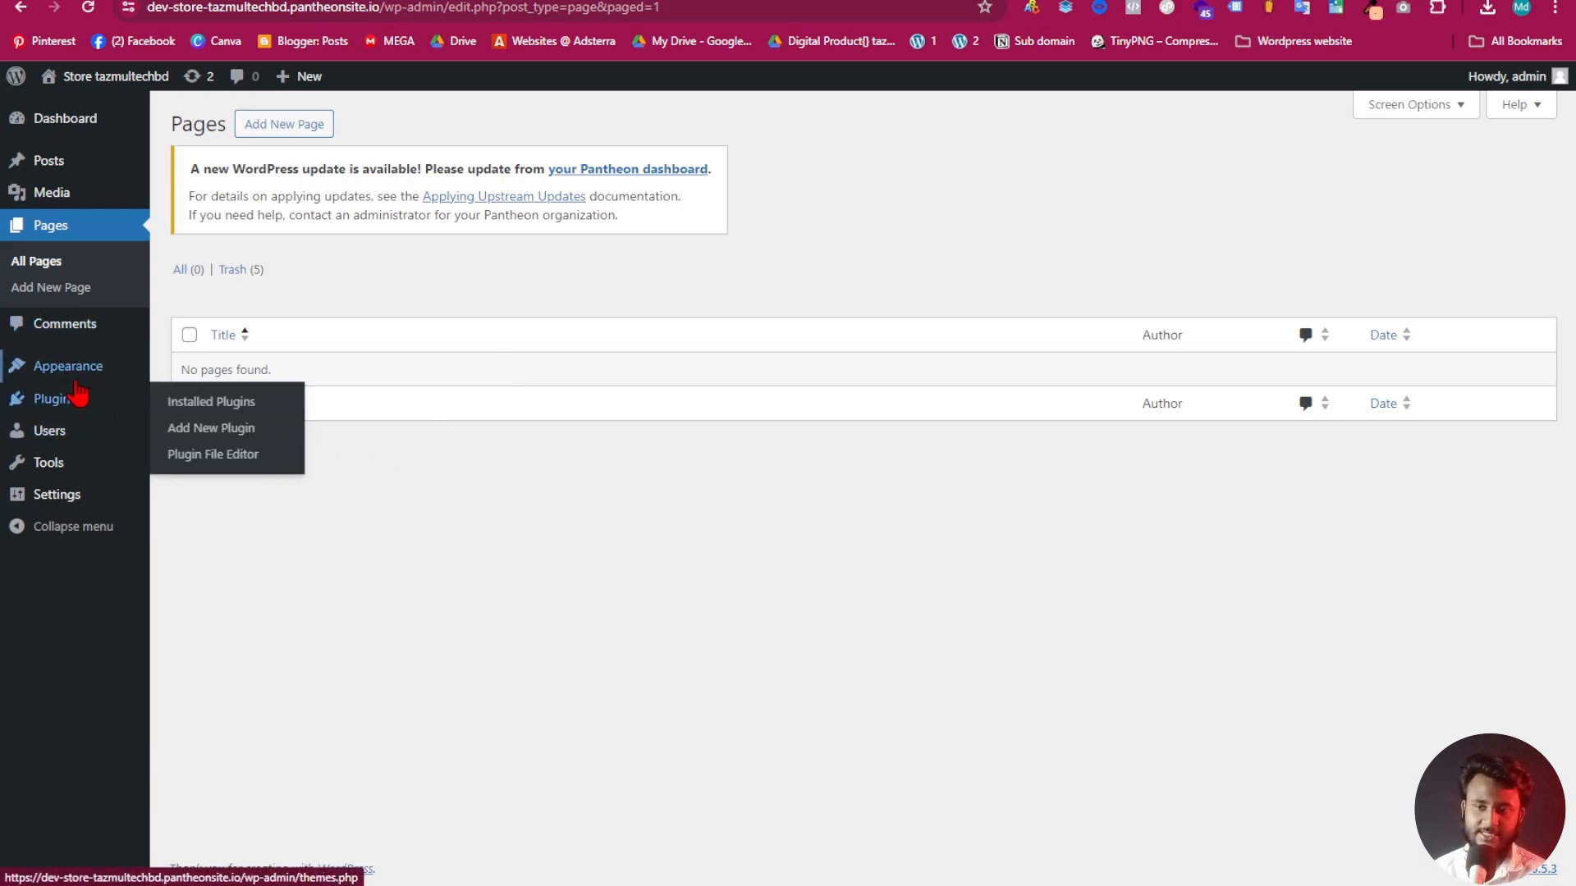
Review the installed themes and browse the popular themes available to add
{"action": "mouse_move", "coordinate": [72, 376]}
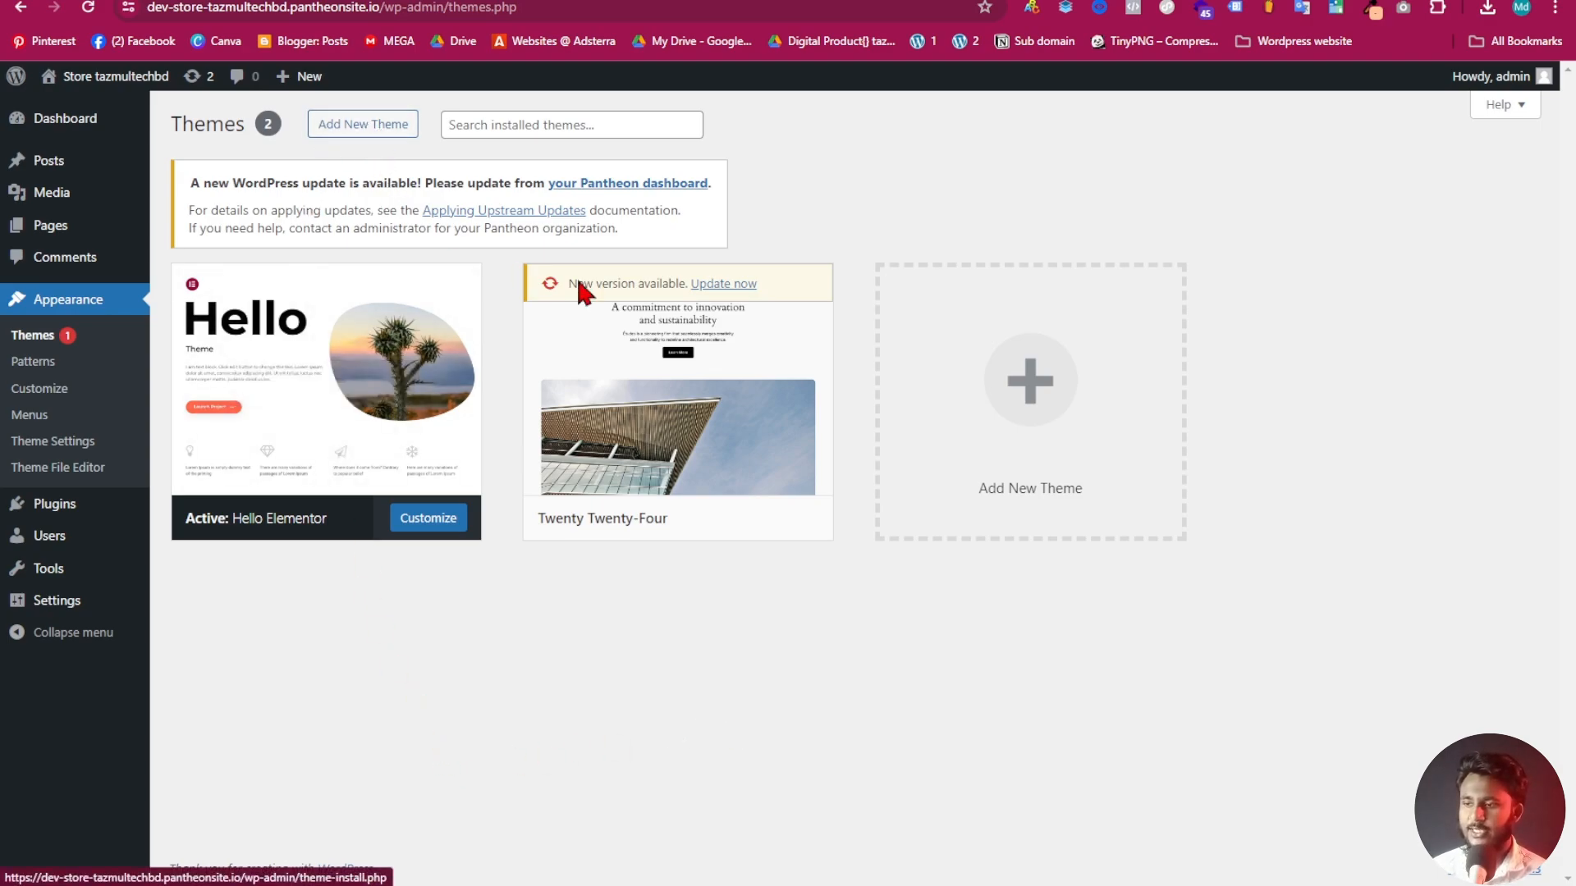
{"action": "left_click", "coordinate": [944, 530]}
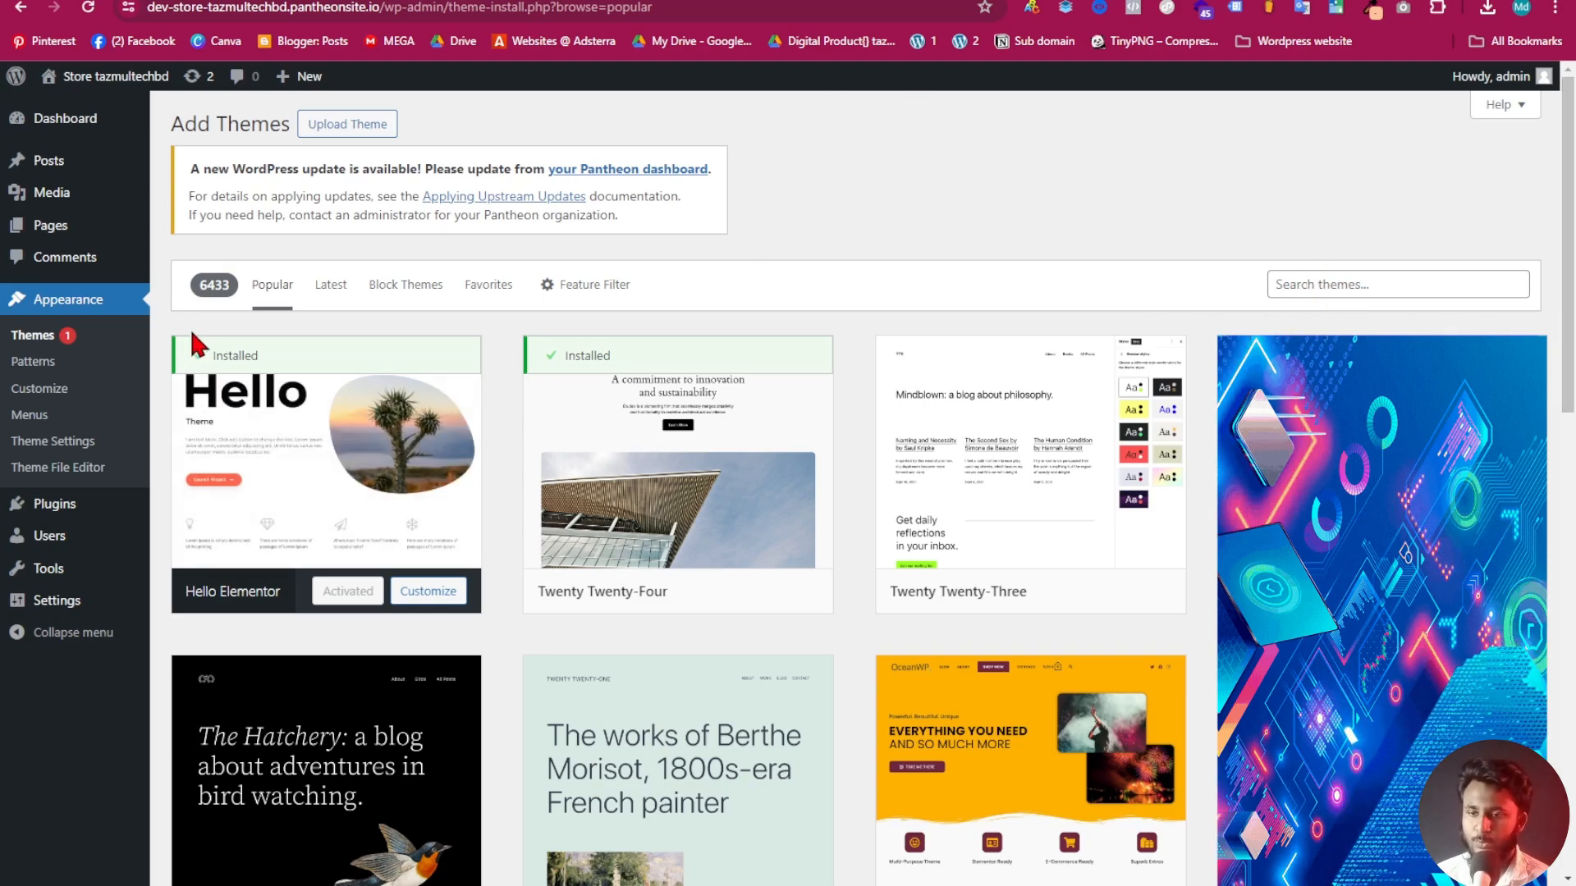
{"action": "scroll", "coordinate": [436, 538], "scroll_direction": "down", "scroll_amount": 2}
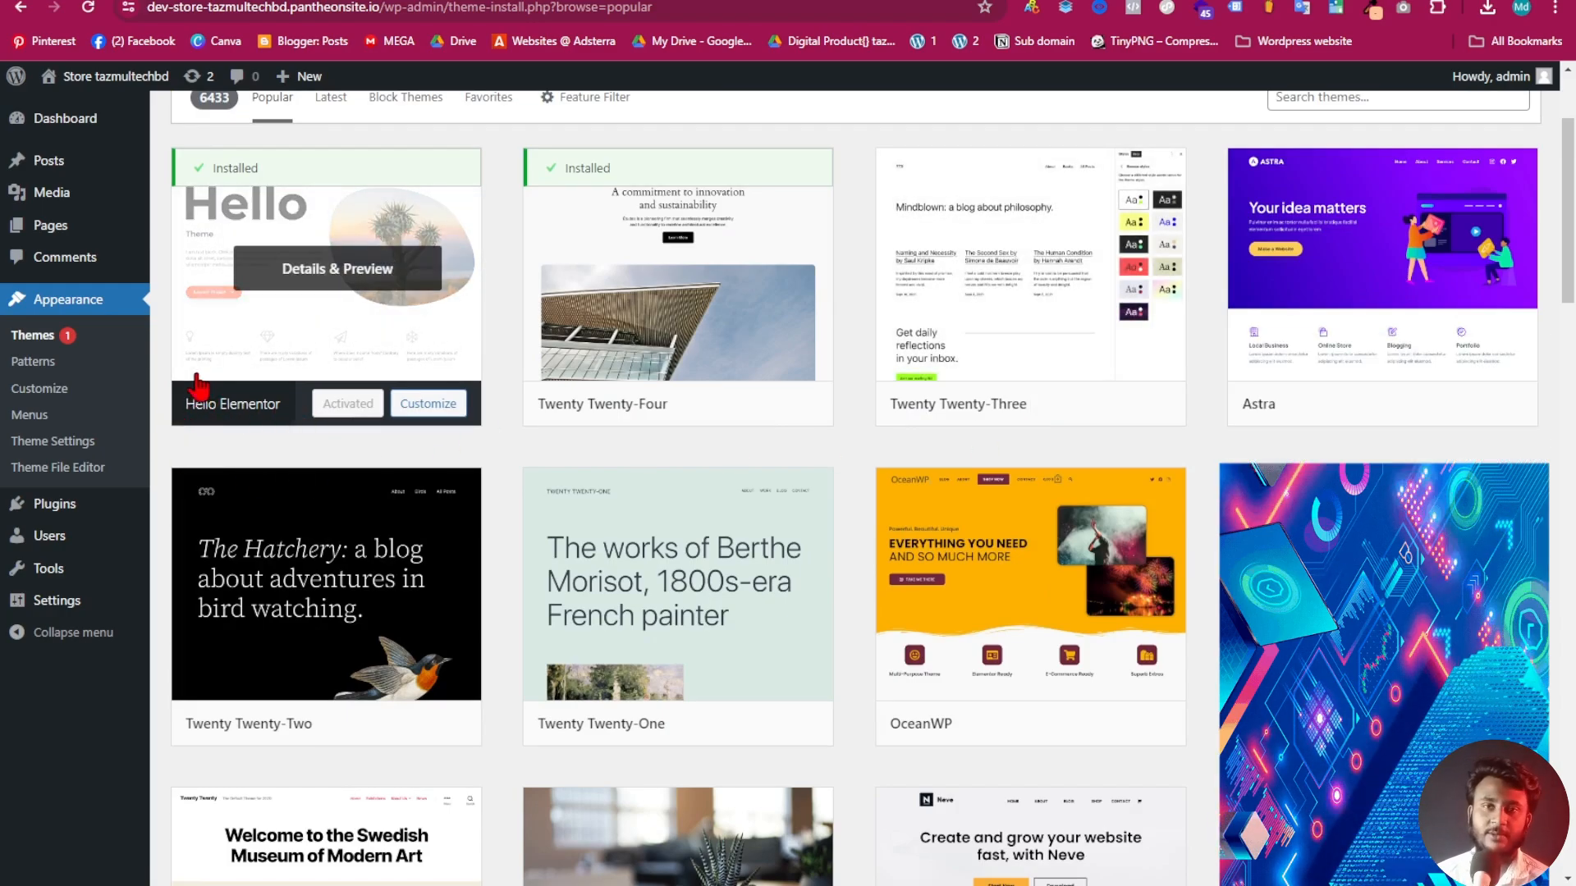
{"action": "scroll", "coordinate": [349, 311], "scroll_direction": "up", "scroll_amount": 2}
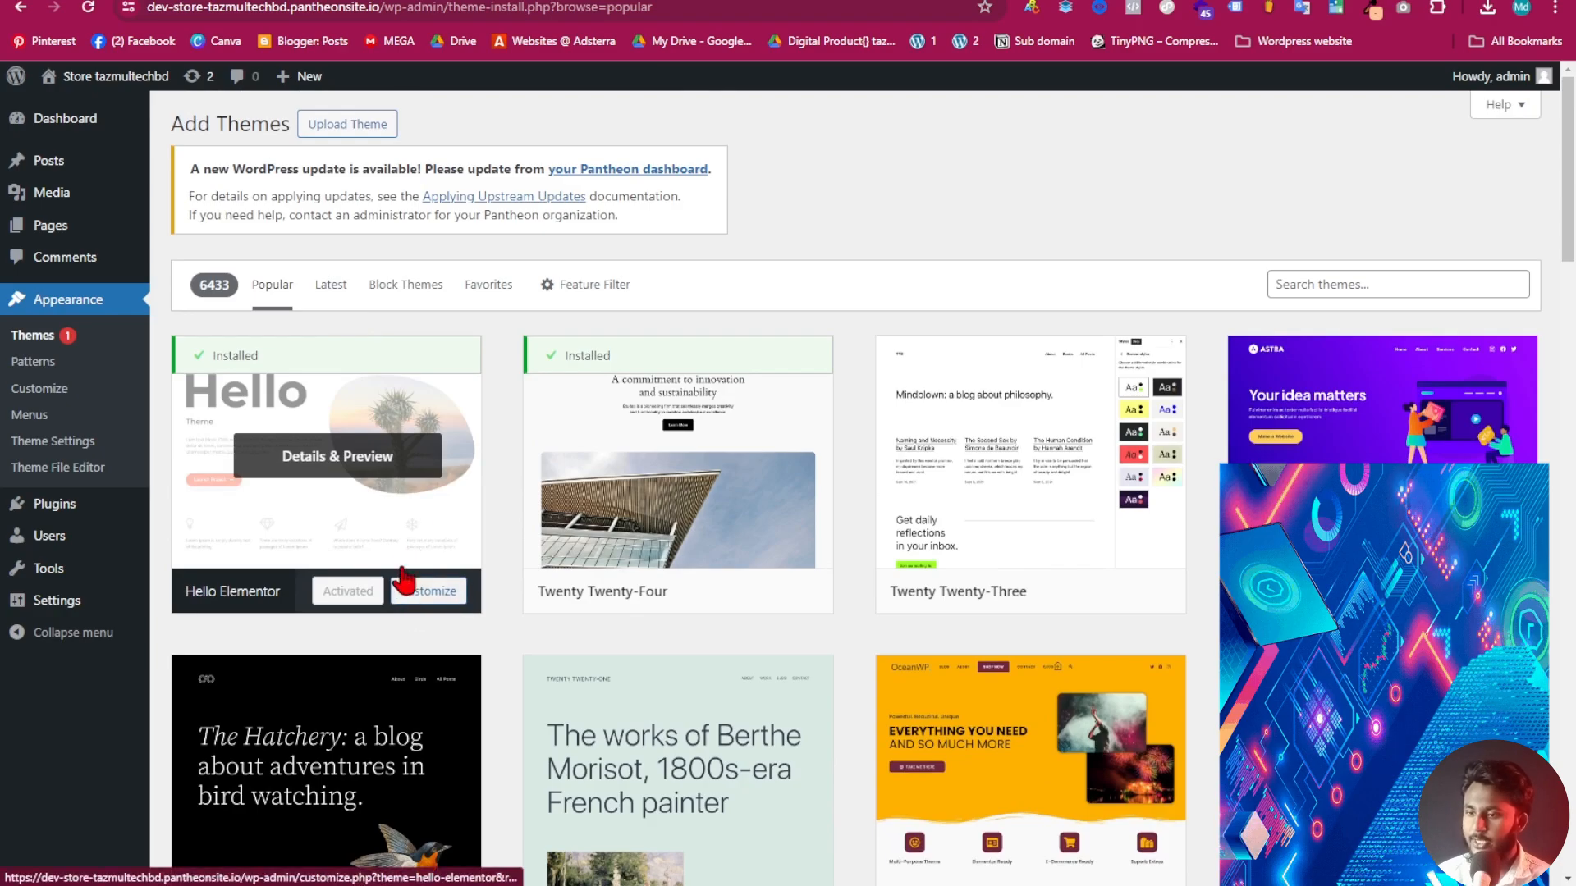
{"action": "scroll", "coordinate": [402, 575], "scroll_direction": "down", "scroll_amount": 2}
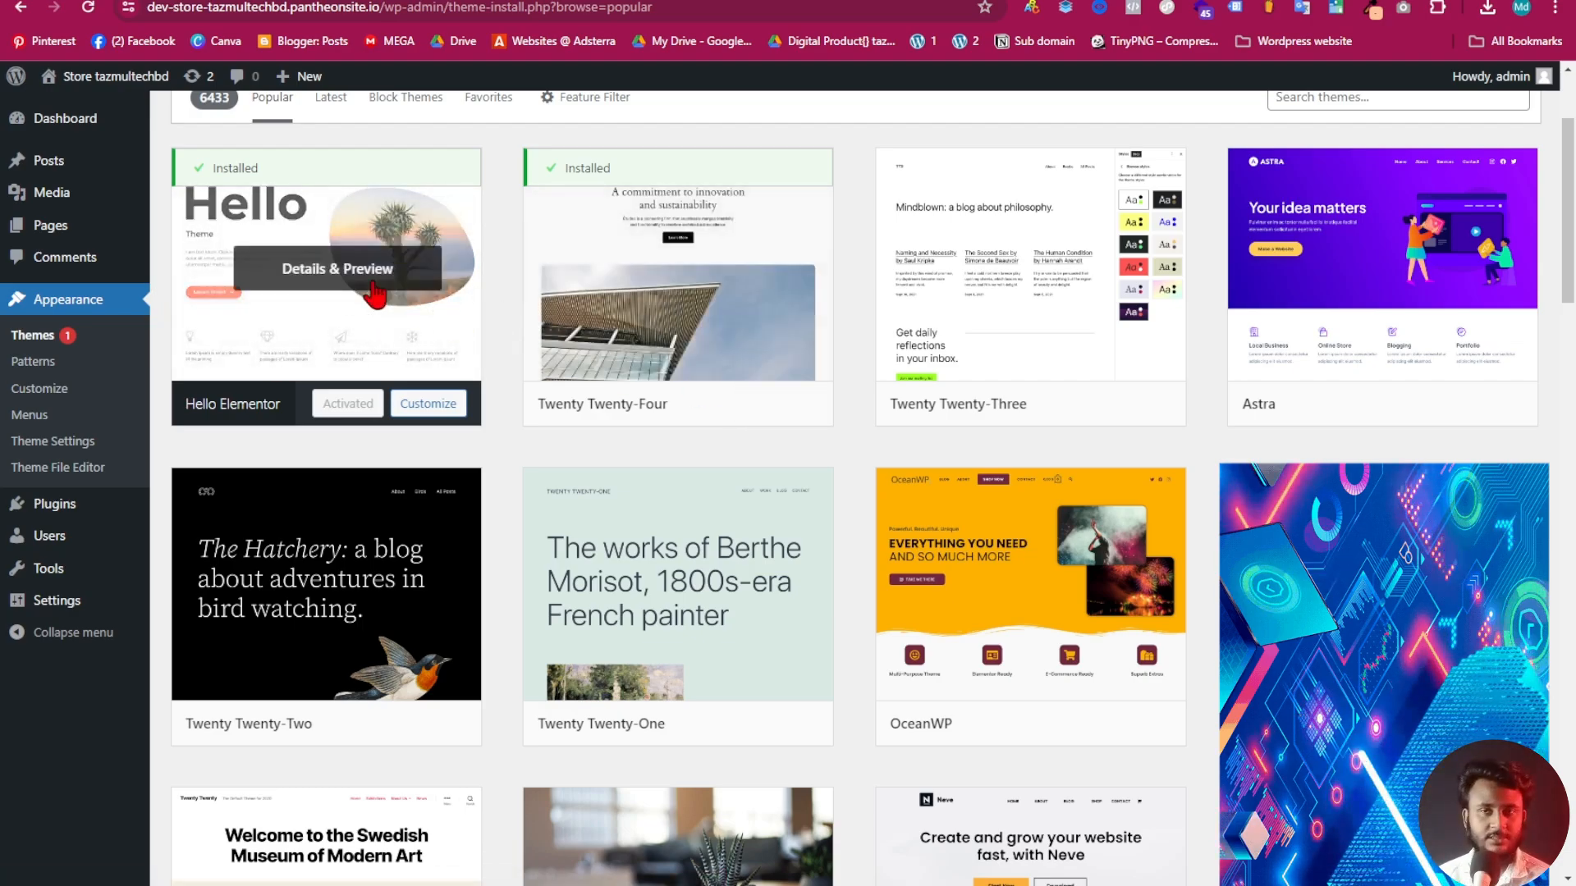
{"action": "scroll", "coordinate": [49, 559], "scroll_direction": "up", "scroll_amount": 3}
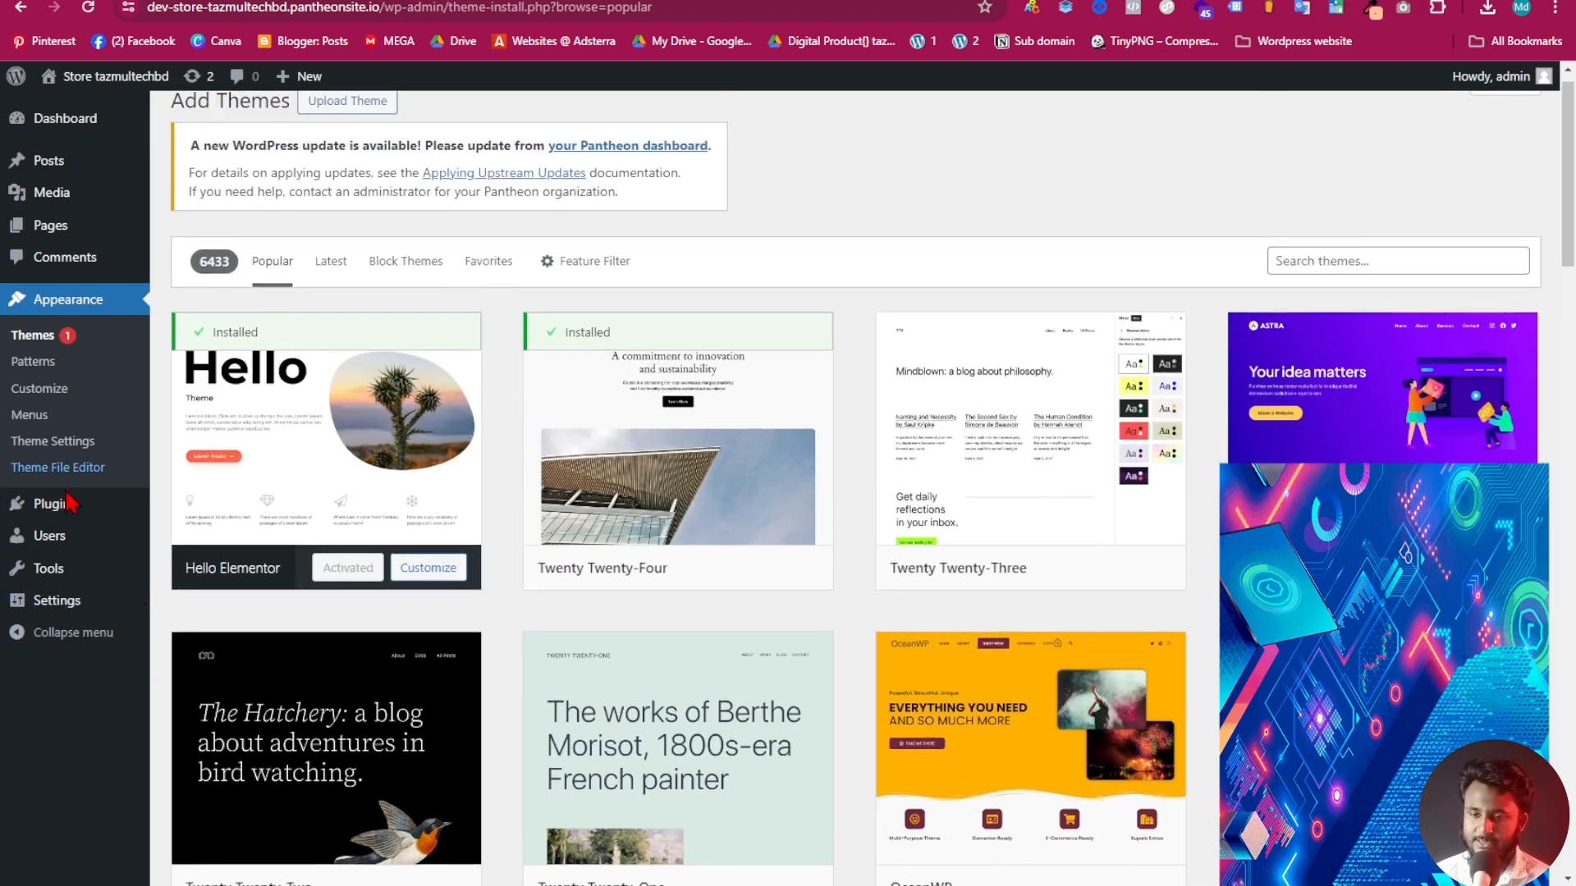
Search the plugin directory for Elementor, and install and activate the Elementor Website Builder plugin
{"action": "mouse_move", "coordinate": [72, 513]}
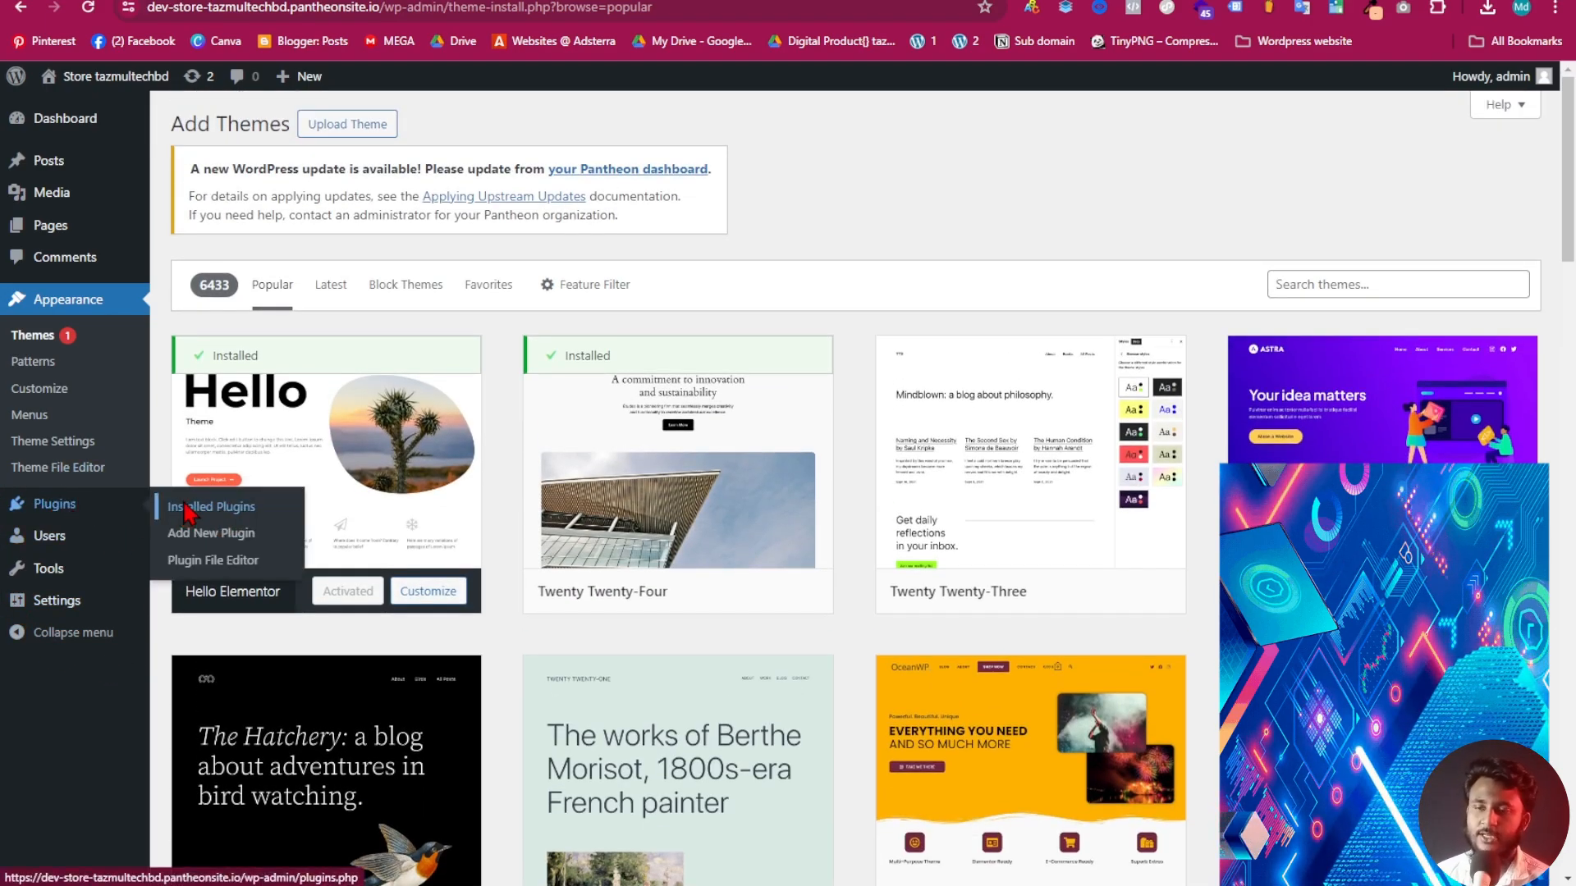
{"action": "left_click", "coordinate": [237, 514]}
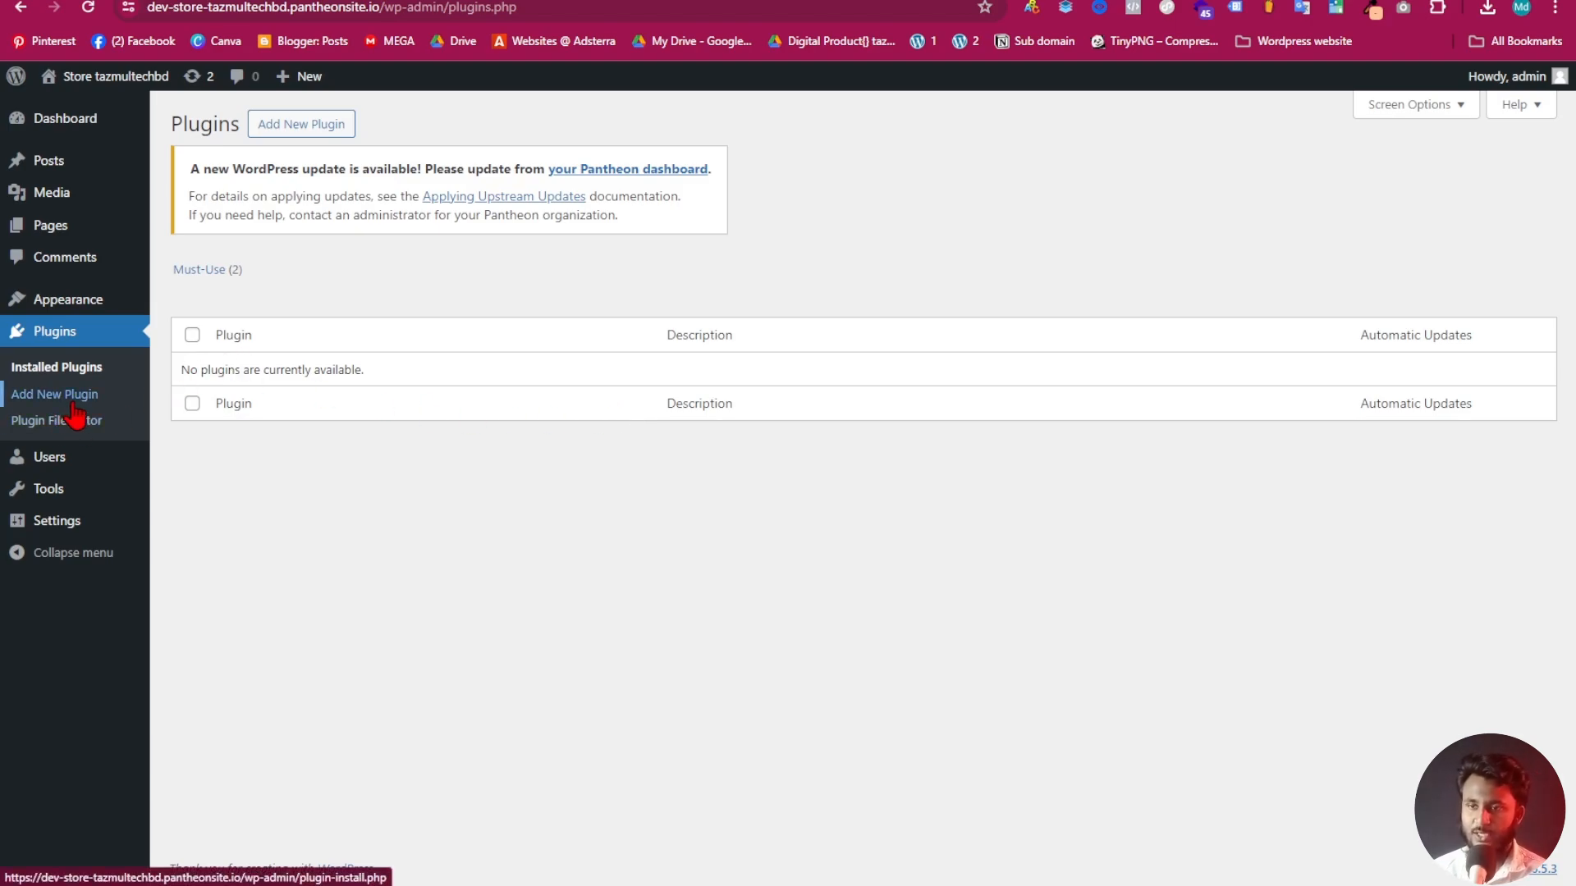
{"action": "left_click", "coordinate": [328, 130]}
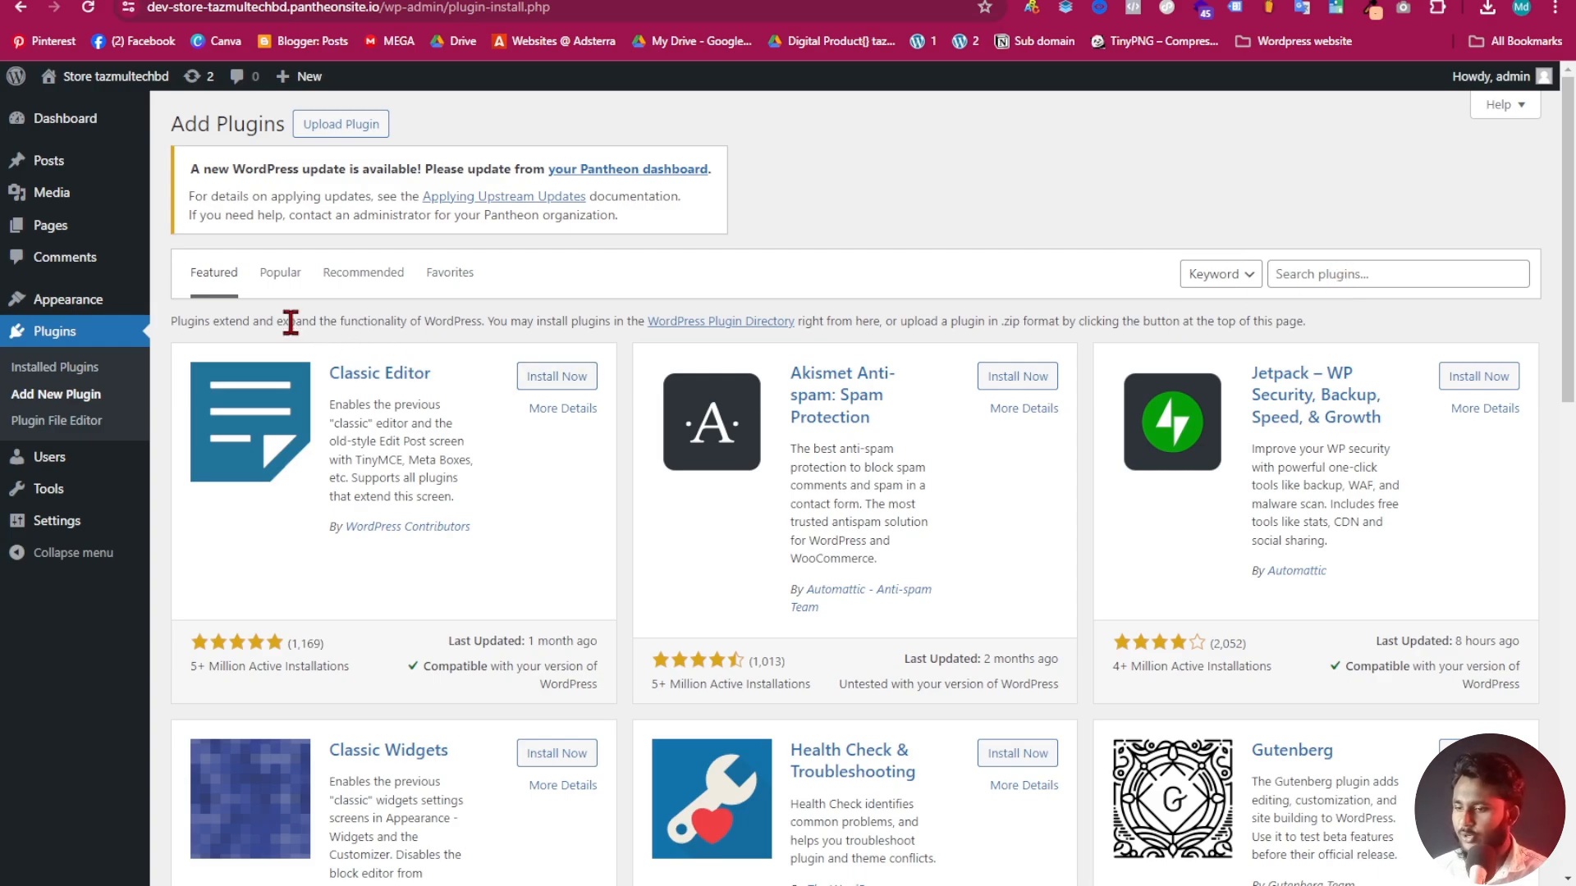
{"action": "left_click", "coordinate": [279, 269]}
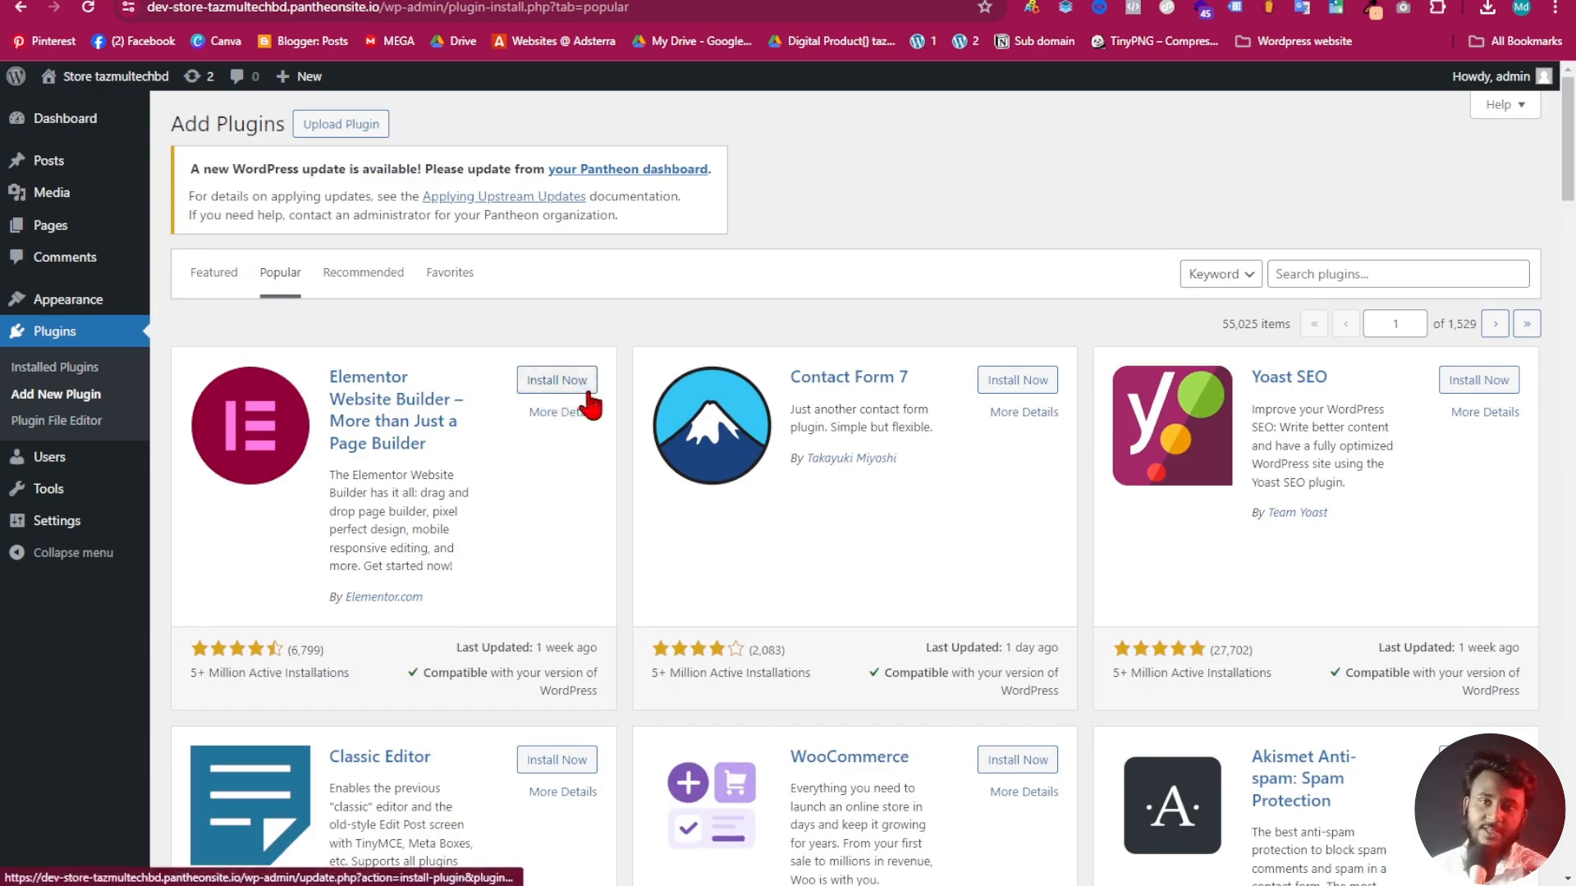
{"action": "left_click", "coordinate": [1340, 272]}
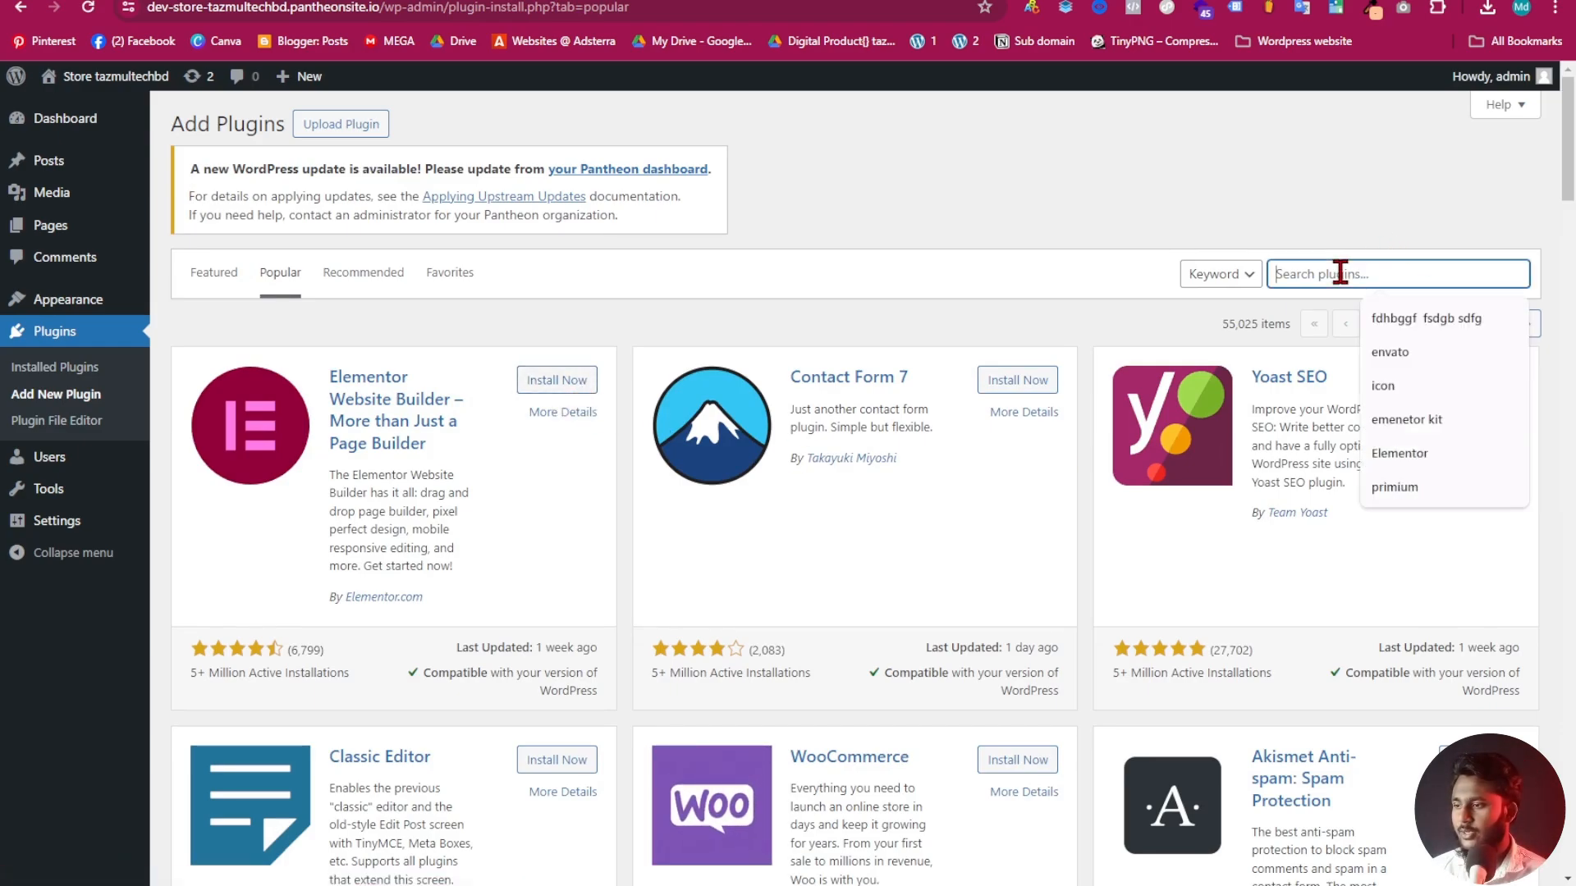
{"action": "left_click", "coordinate": [1407, 447]}
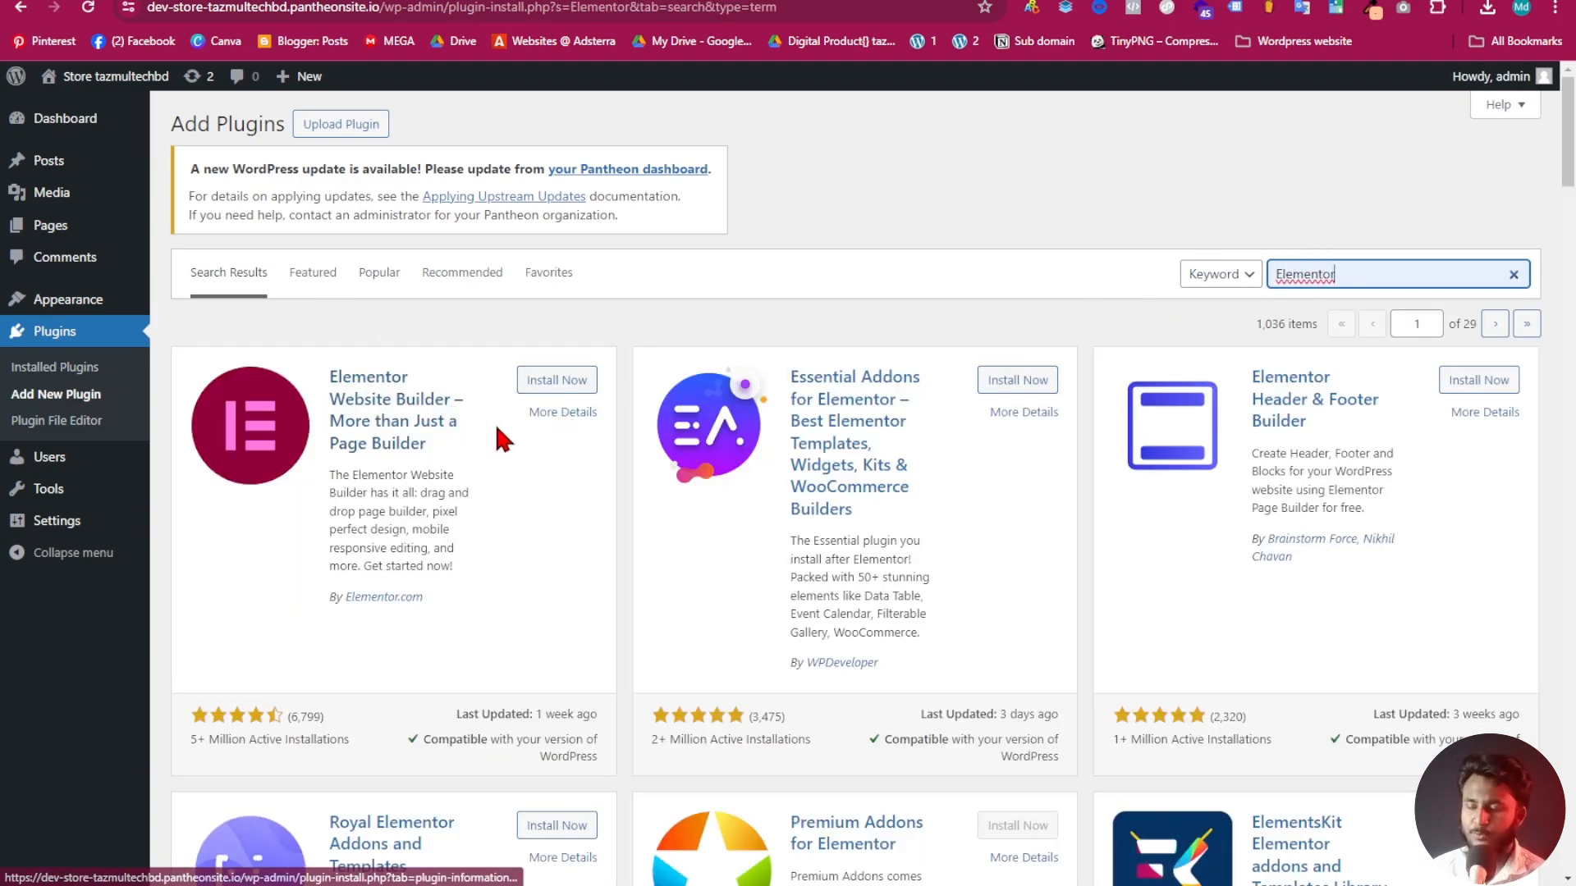
{"action": "left_click", "coordinate": [565, 387]}
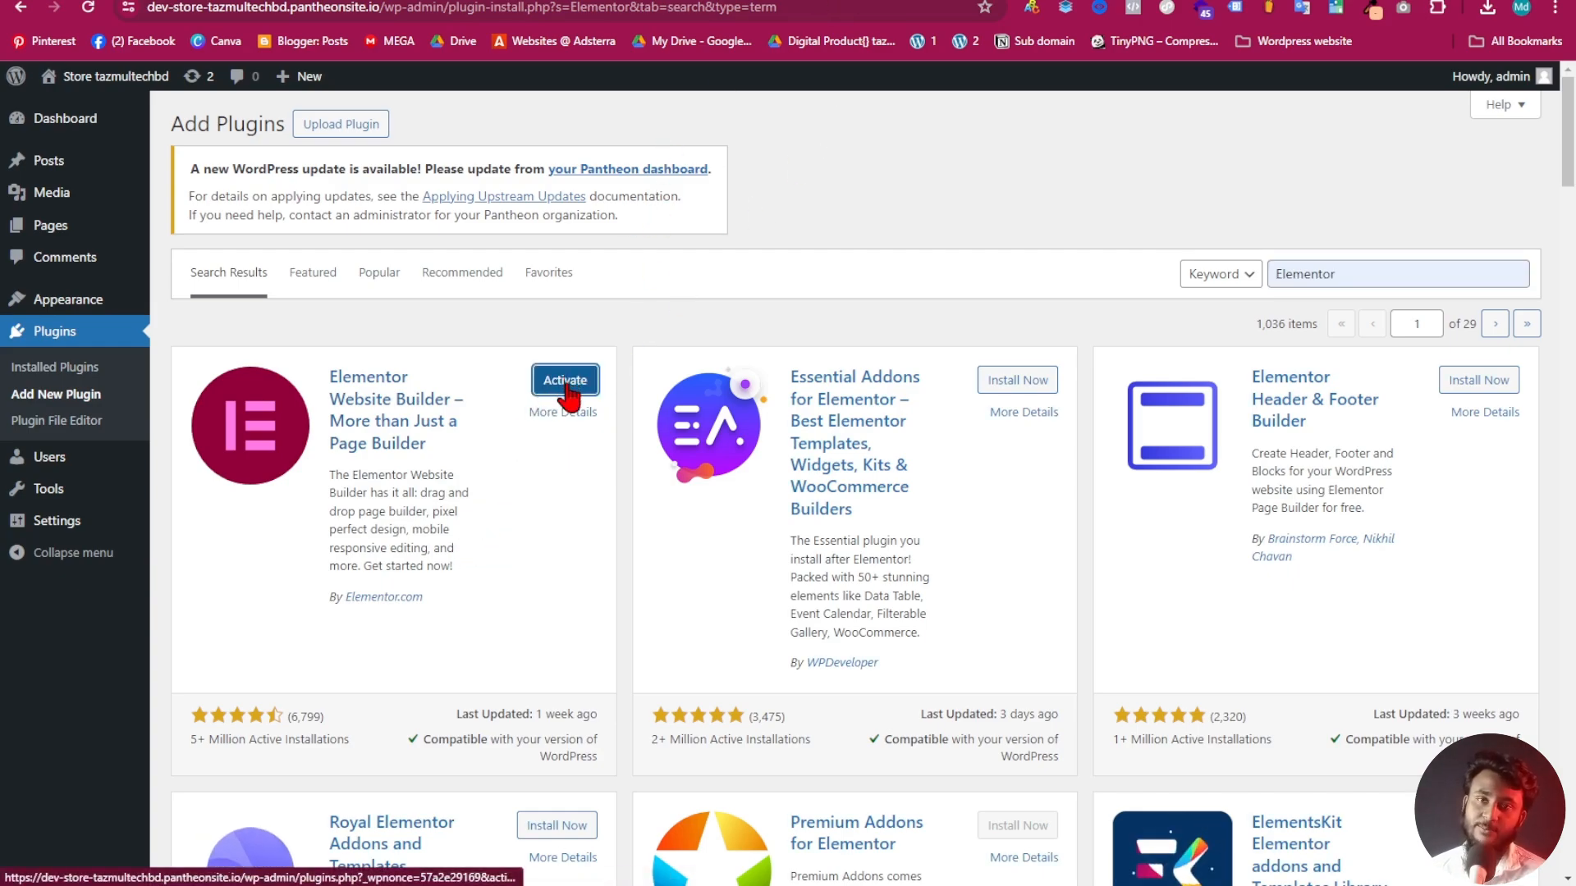
{"action": "left_click", "coordinate": [565, 381]}
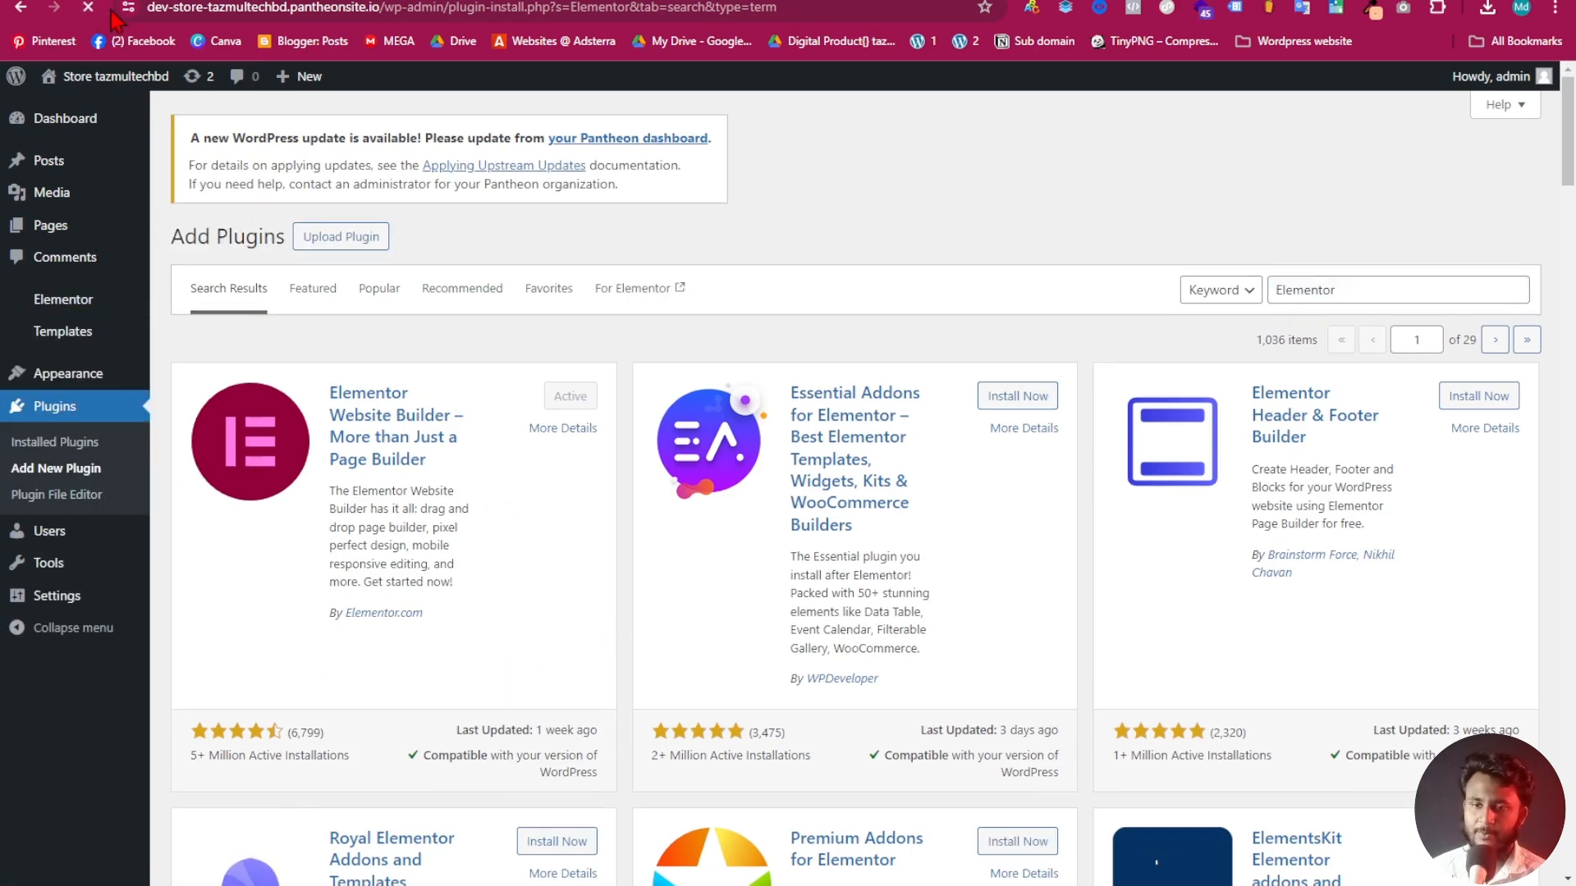
Look over the demo agency site's Projects page and return to the plugin search results
{"action": "mouse_move", "coordinate": [64, 308]}
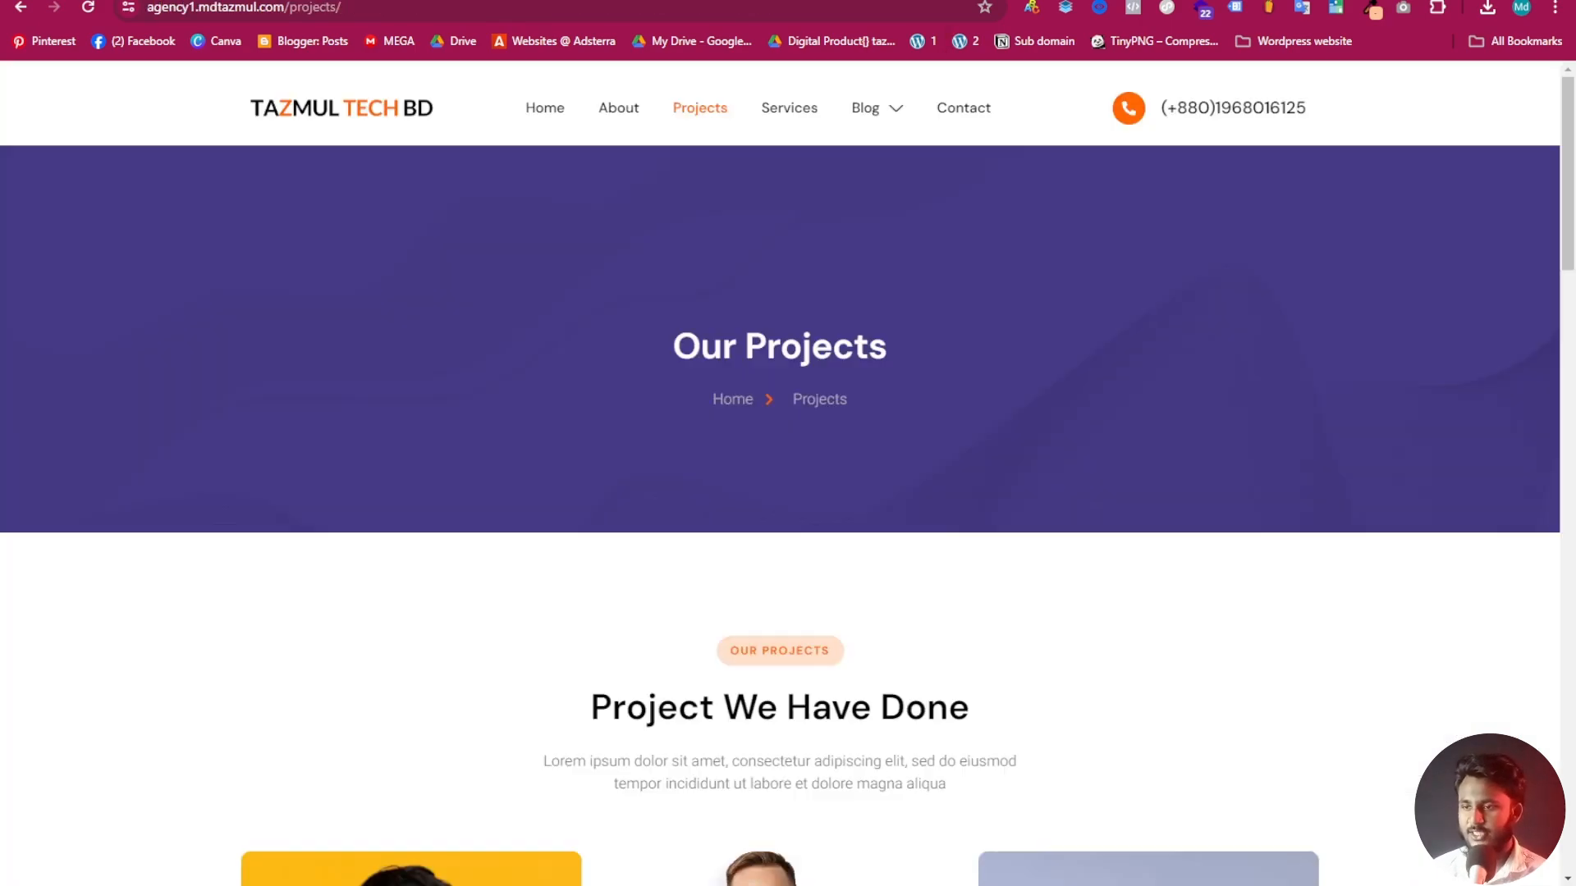
{"action": "scroll", "coordinate": [469, 526], "scroll_direction": "down", "scroll_amount": 10}
{"action": "scroll", "coordinate": [471, 525], "scroll_direction": "up", "scroll_amount": 12}
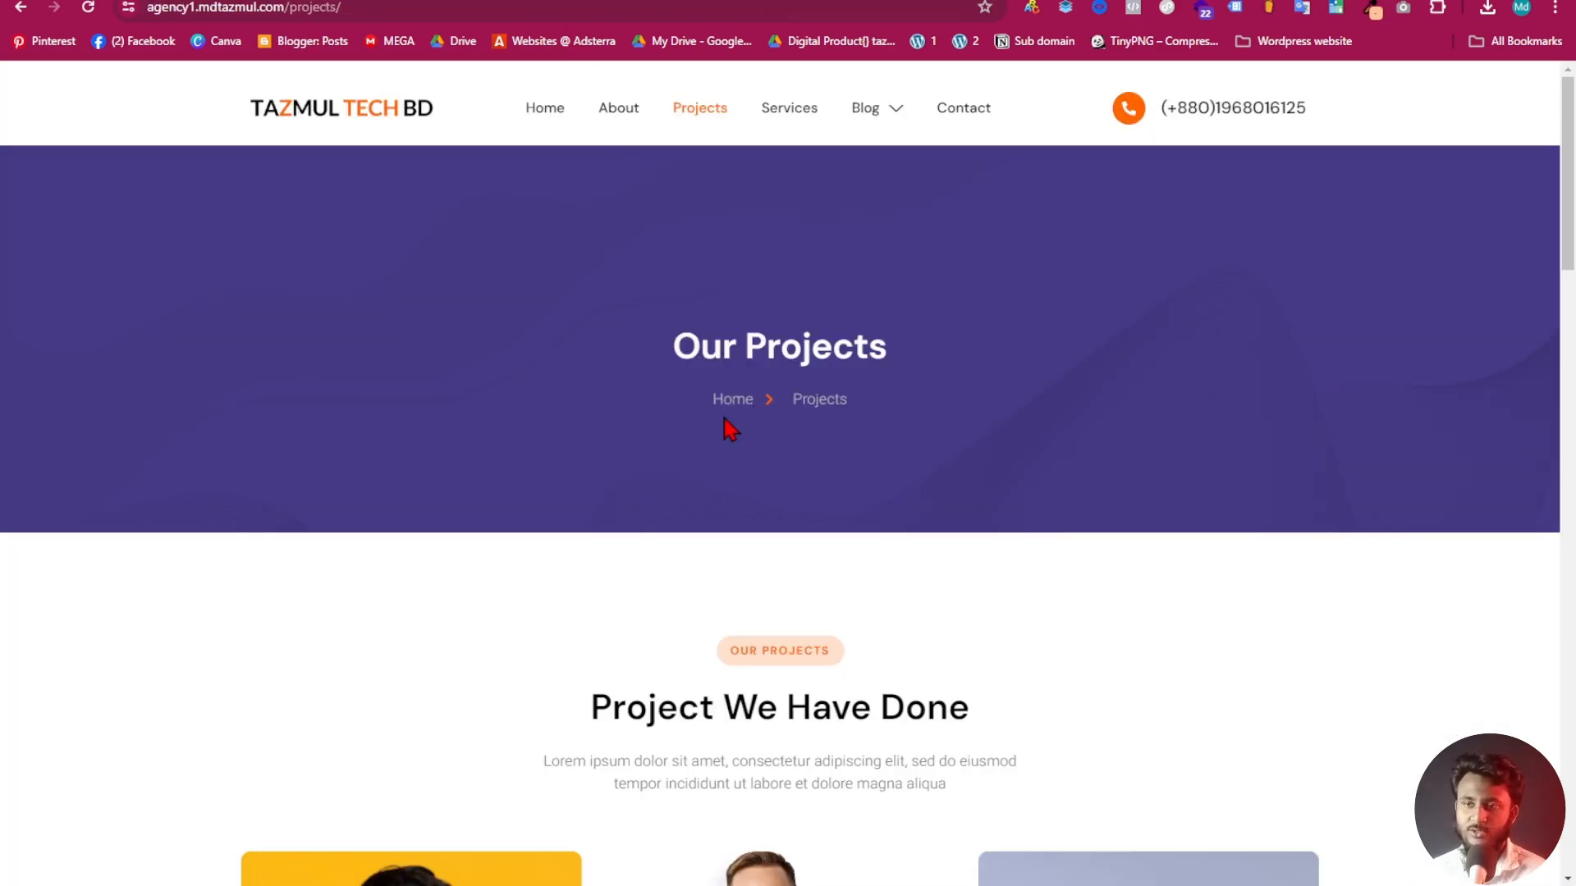
{"action": "scroll", "coordinate": [583, 373], "scroll_direction": "down", "scroll_amount": 10}
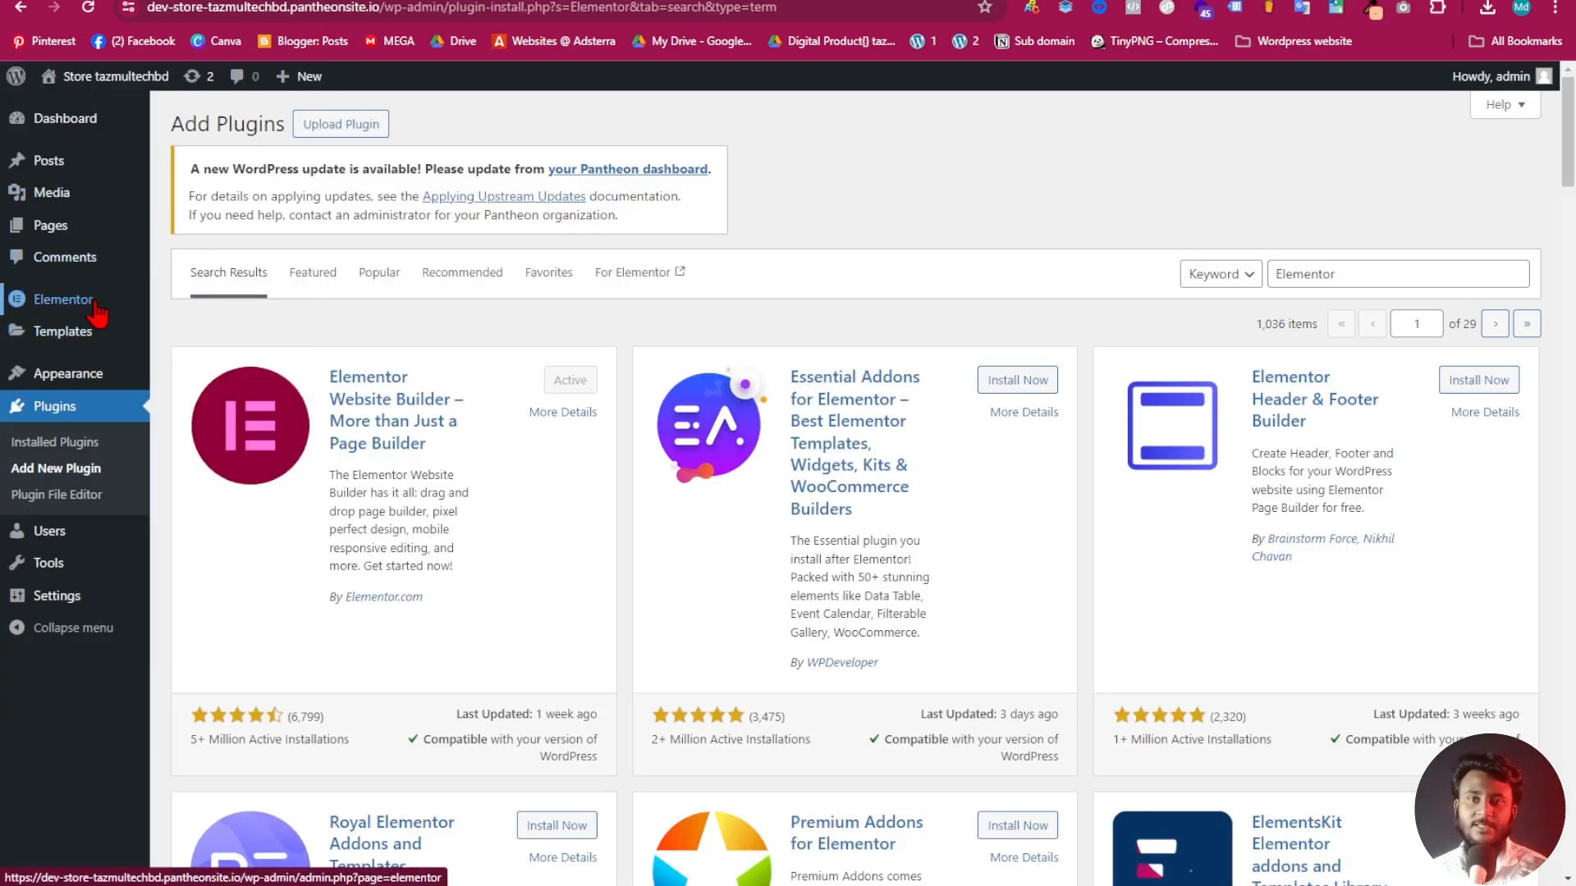
Find Jeg Elementor Kit among the Elementor search results, and install and activate it
{"action": "mouse_move", "coordinate": [96, 308]}
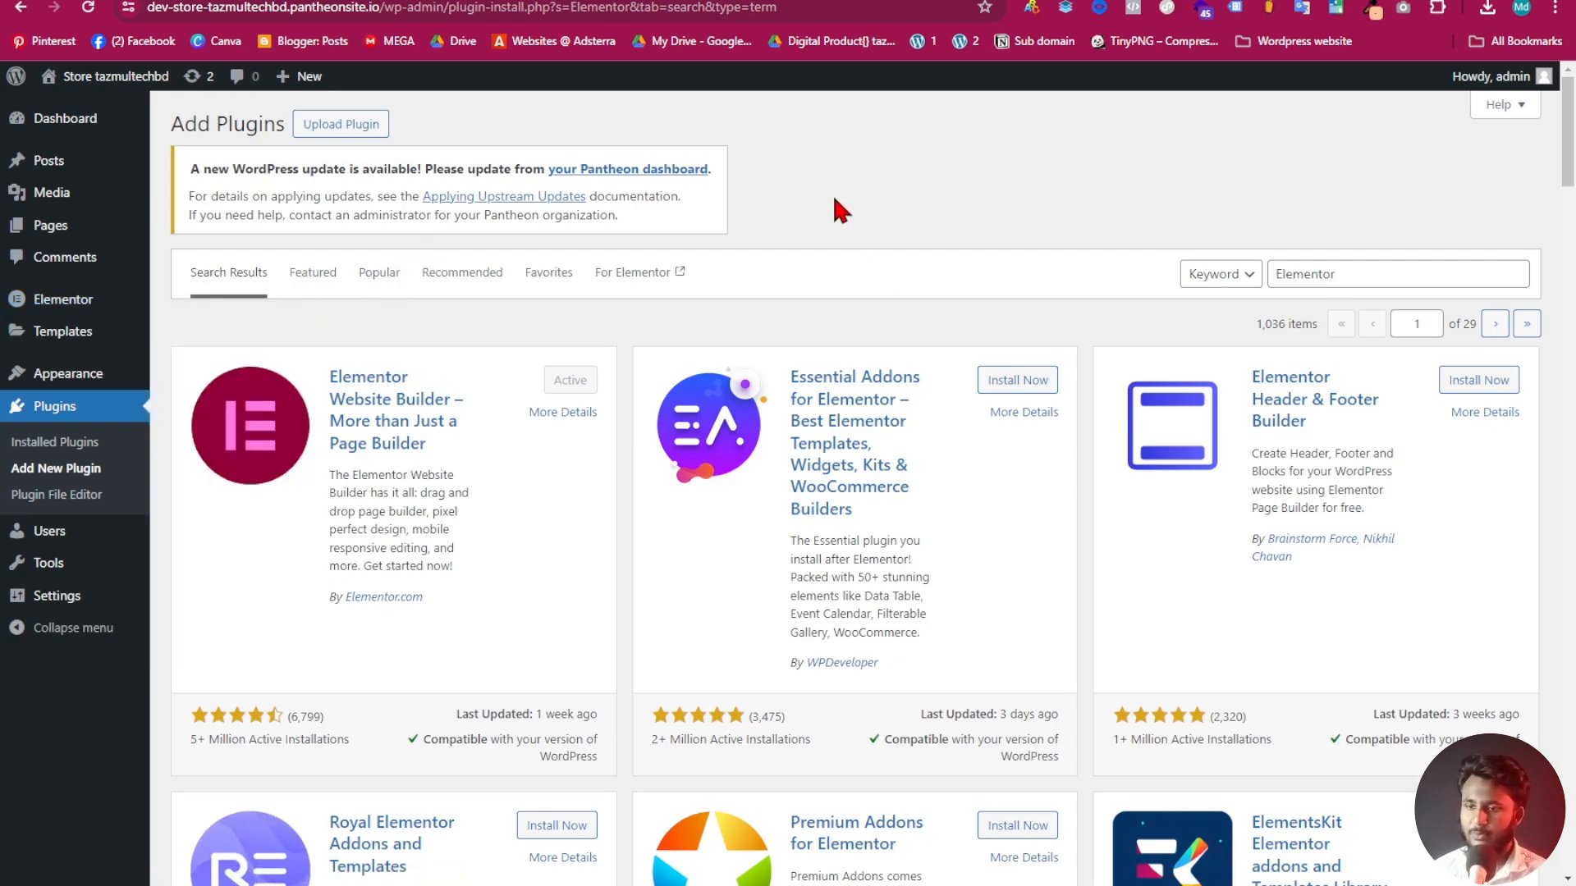
{"action": "scroll", "coordinate": [903, 312], "scroll_direction": "down", "scroll_amount": 15}
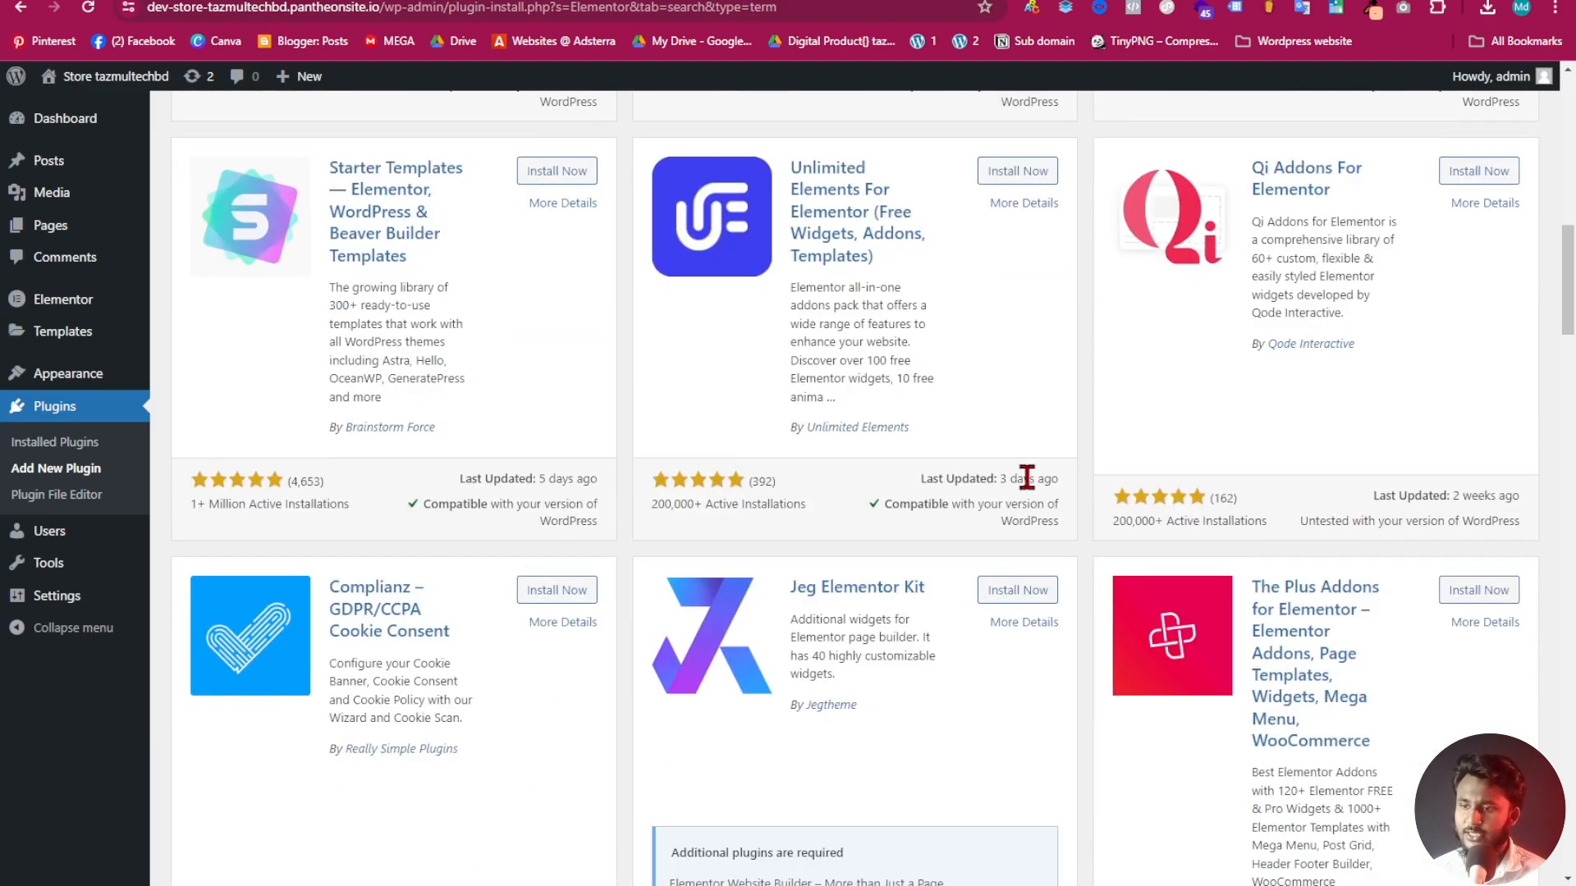
{"action": "scroll", "coordinate": [919, 390], "scroll_direction": "up", "scroll_amount": 10}
{"action": "scroll", "coordinate": [914, 379], "scroll_direction": "up", "scroll_amount": 5}
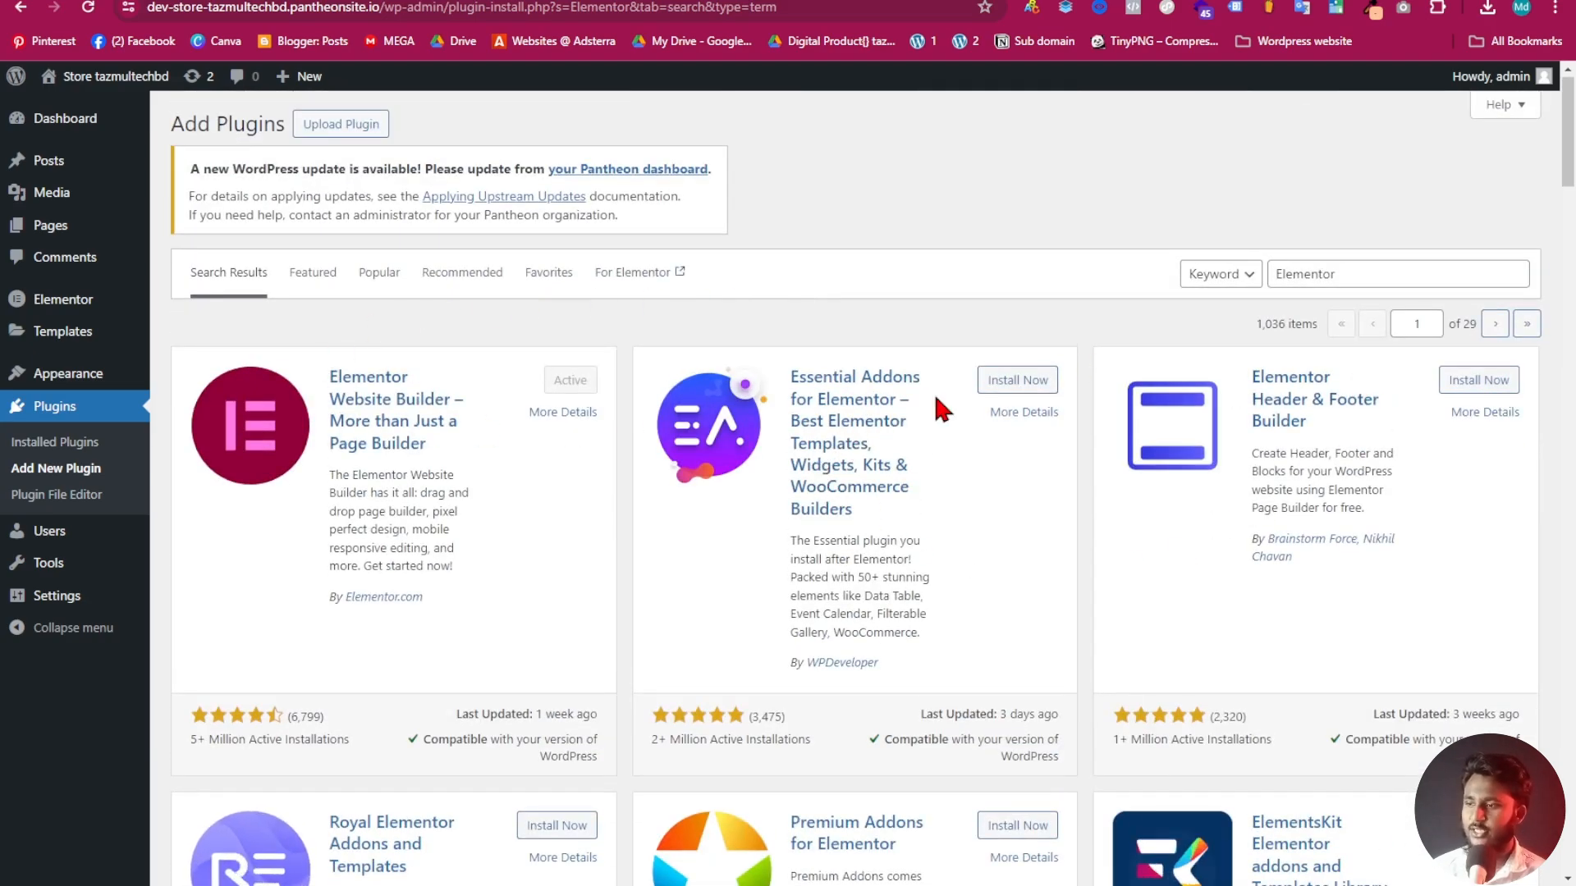
{"action": "scroll", "coordinate": [903, 472], "scroll_direction": "down", "scroll_amount": 5}
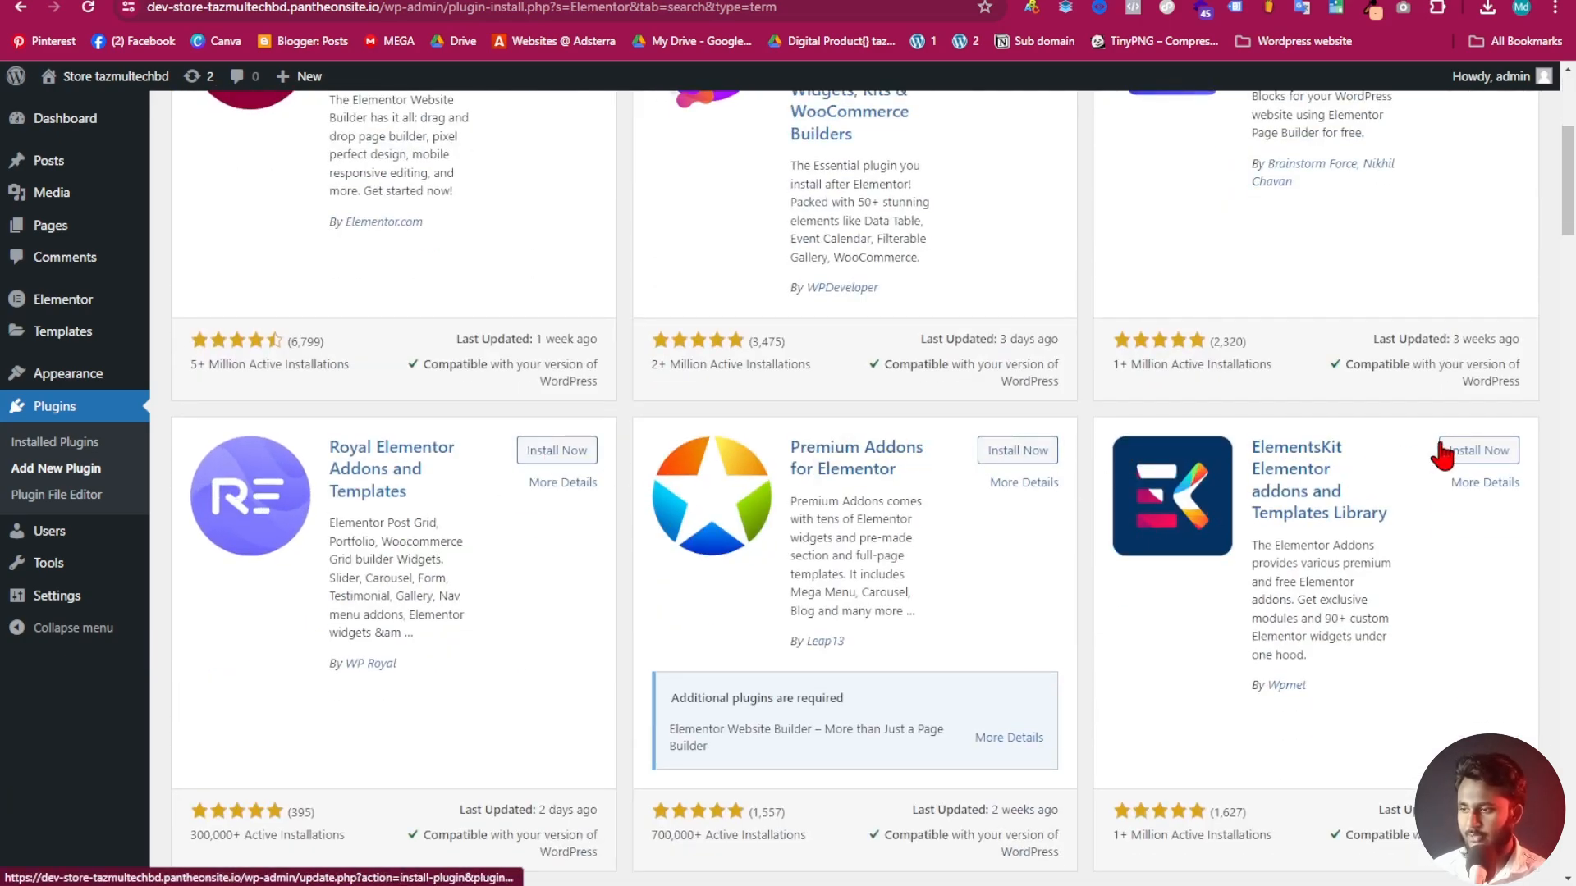
{"action": "scroll", "coordinate": [569, 545], "scroll_direction": "up", "scroll_amount": 5}
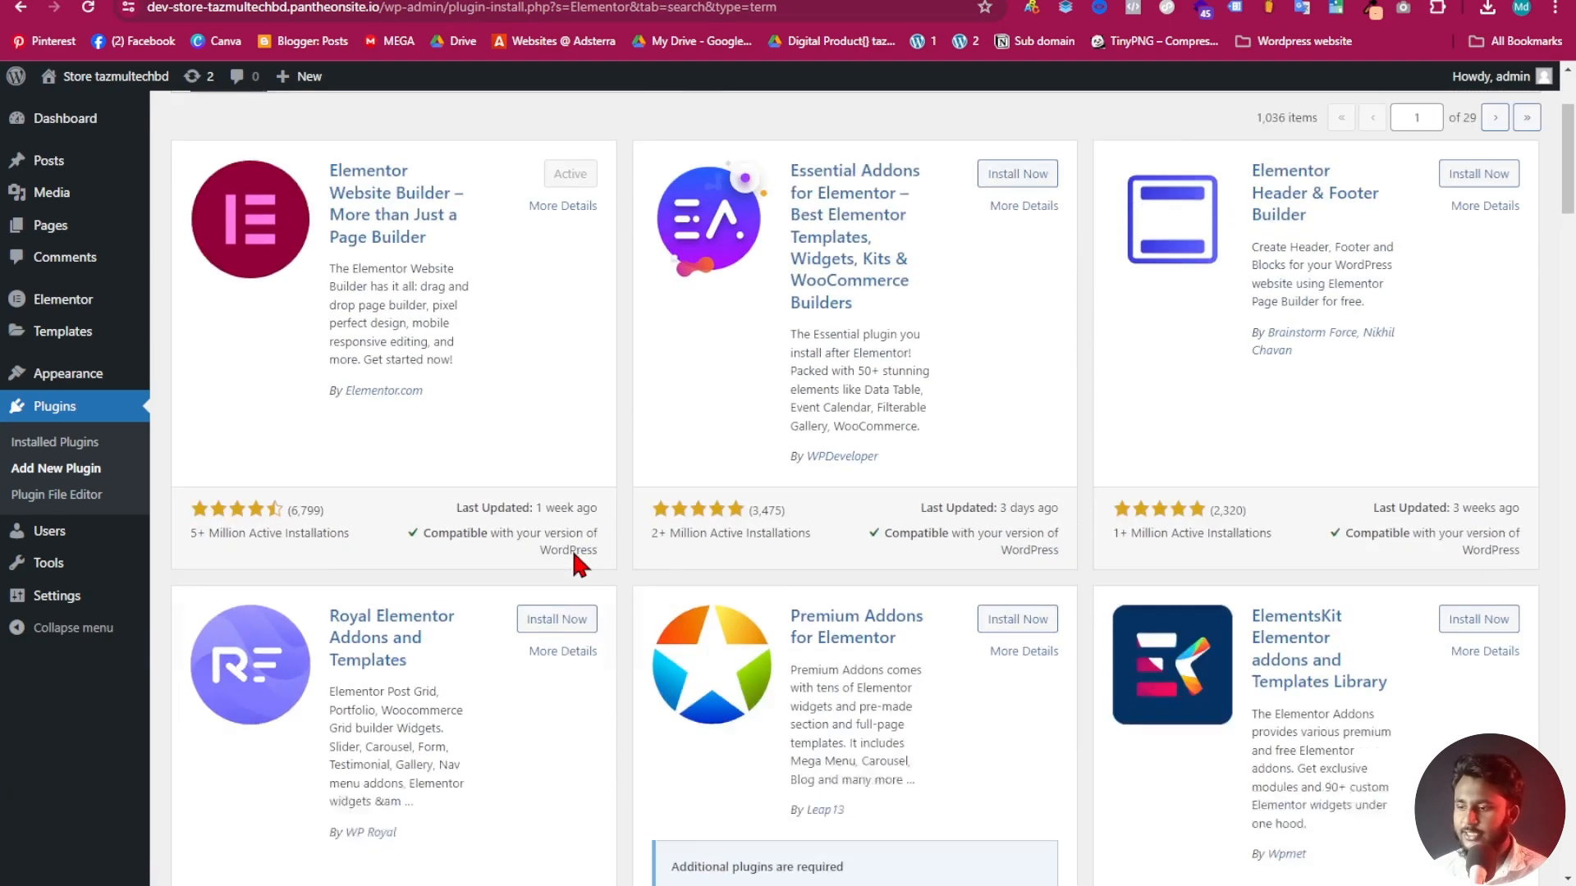
{"action": "scroll", "coordinate": [1215, 669], "scroll_direction": "down", "scroll_amount": 6}
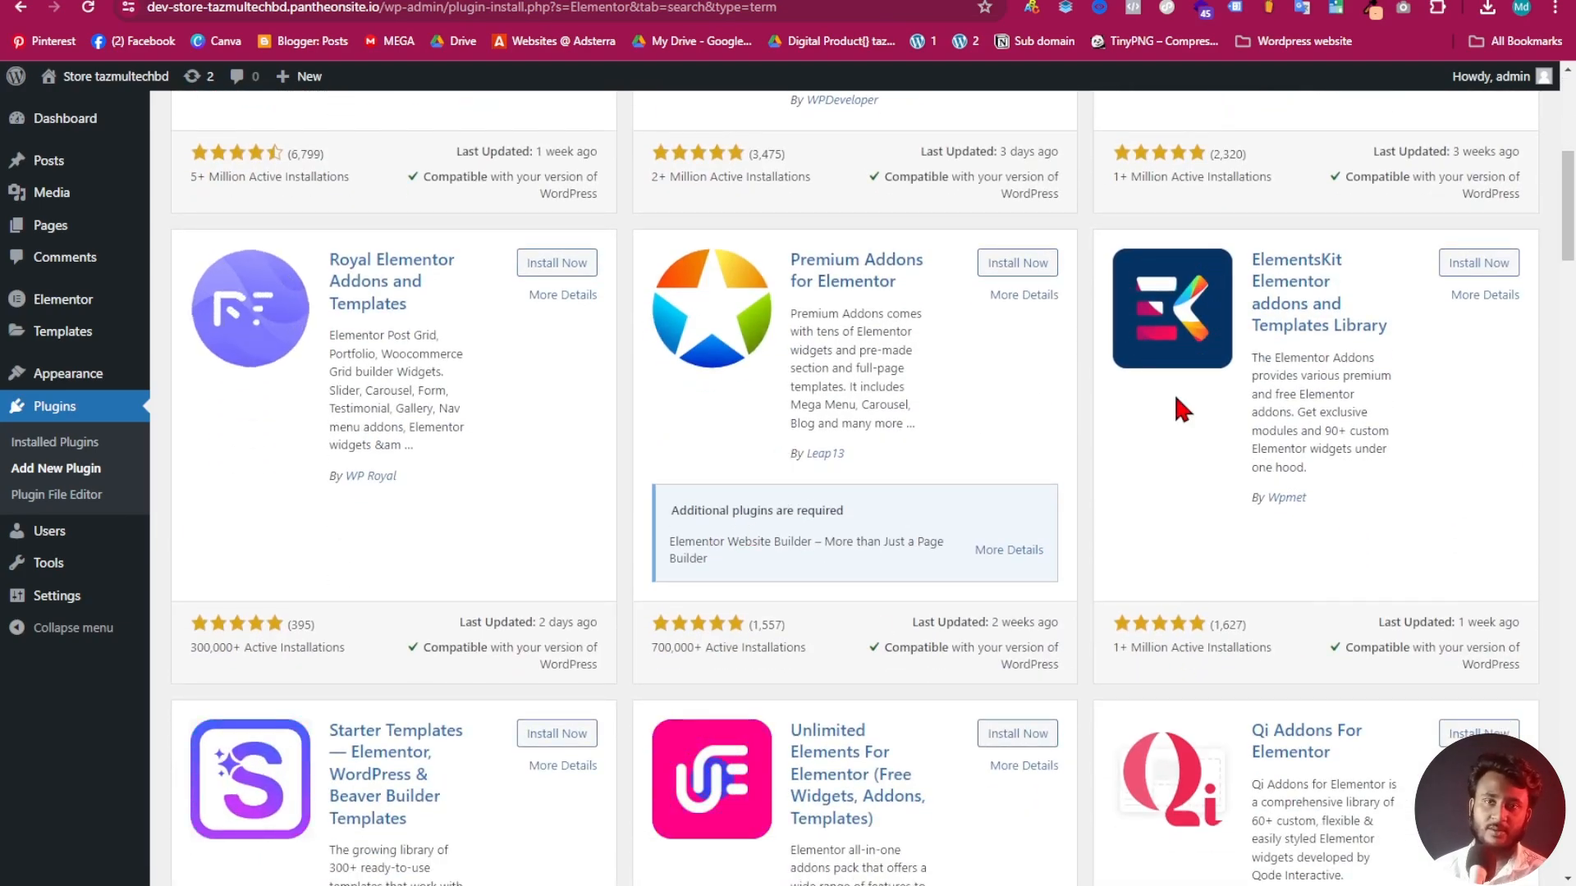
{"action": "scroll", "coordinate": [1003, 422], "scroll_direction": "down", "scroll_amount": 5}
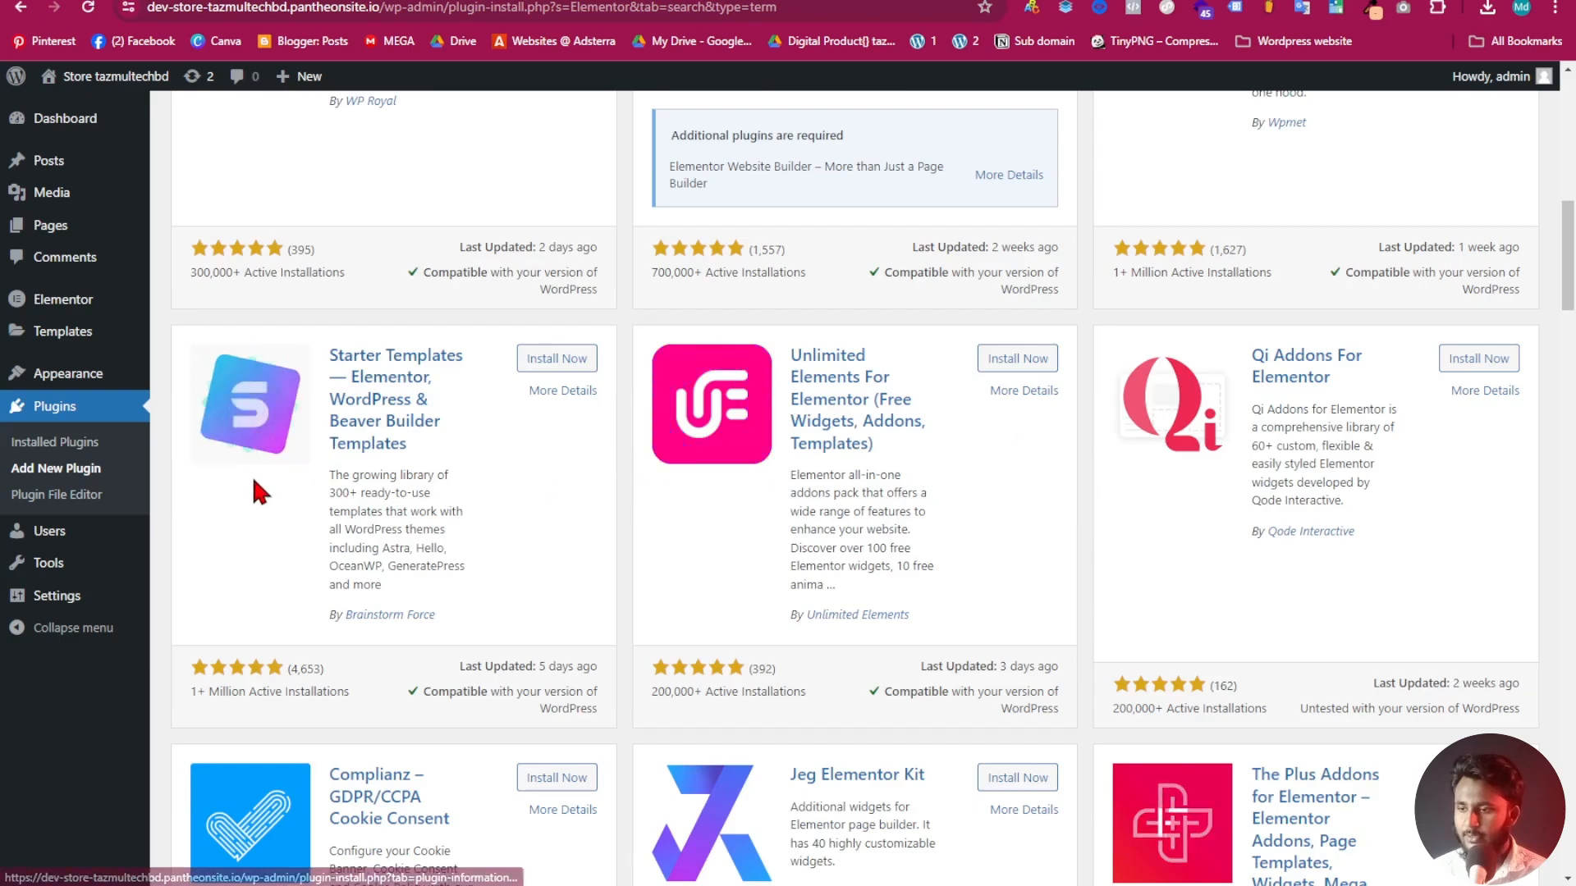
{"action": "scroll", "coordinate": [633, 510], "scroll_direction": "down", "scroll_amount": 5}
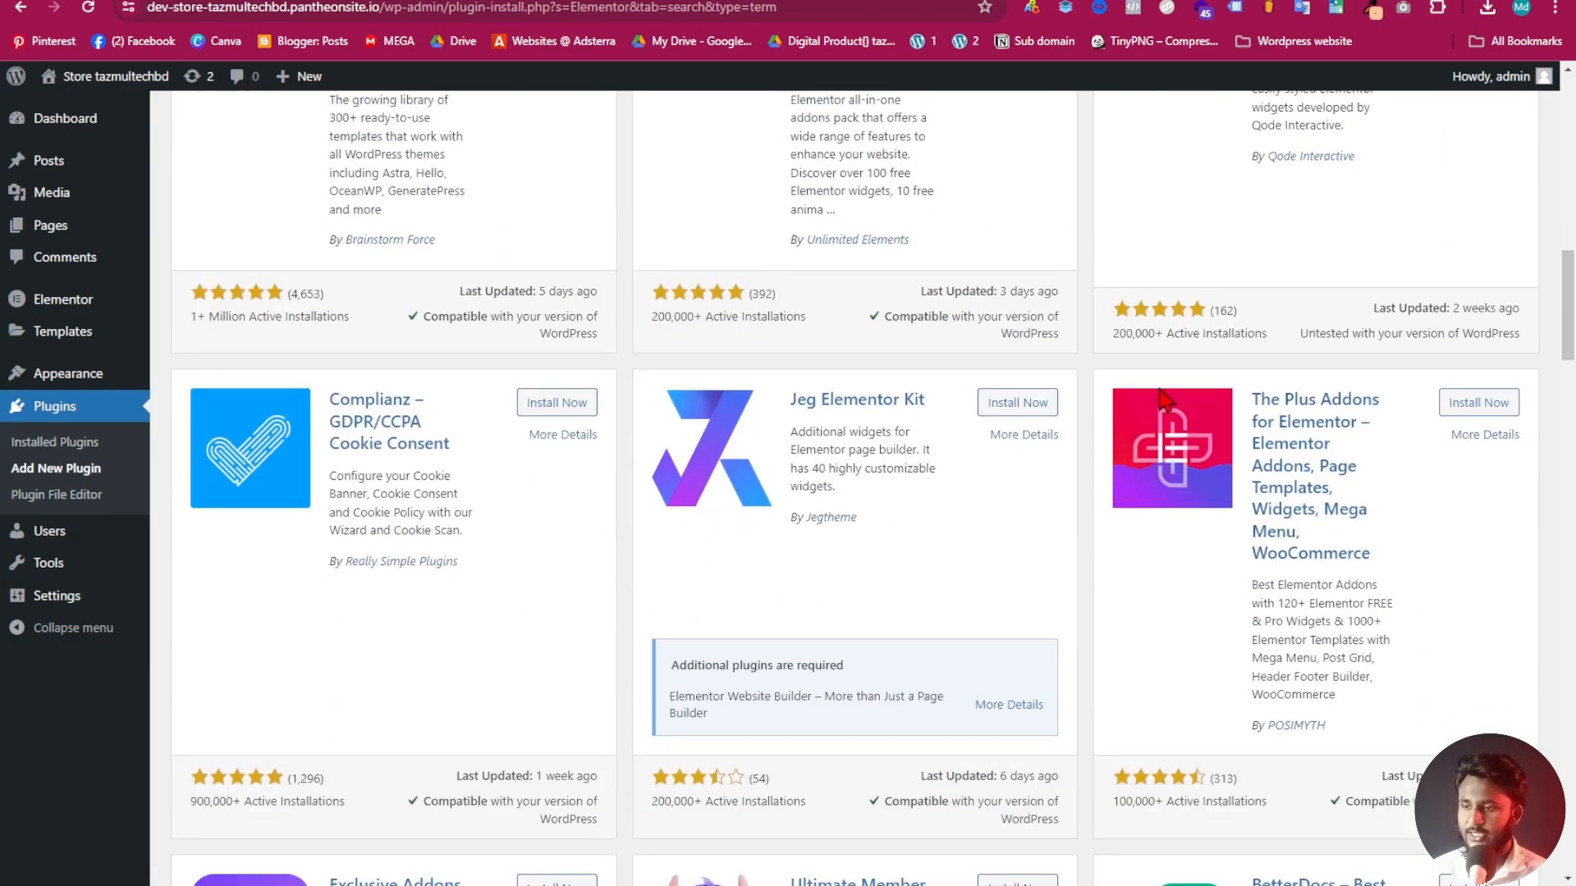
{"action": "left_click", "coordinate": [1017, 403]}
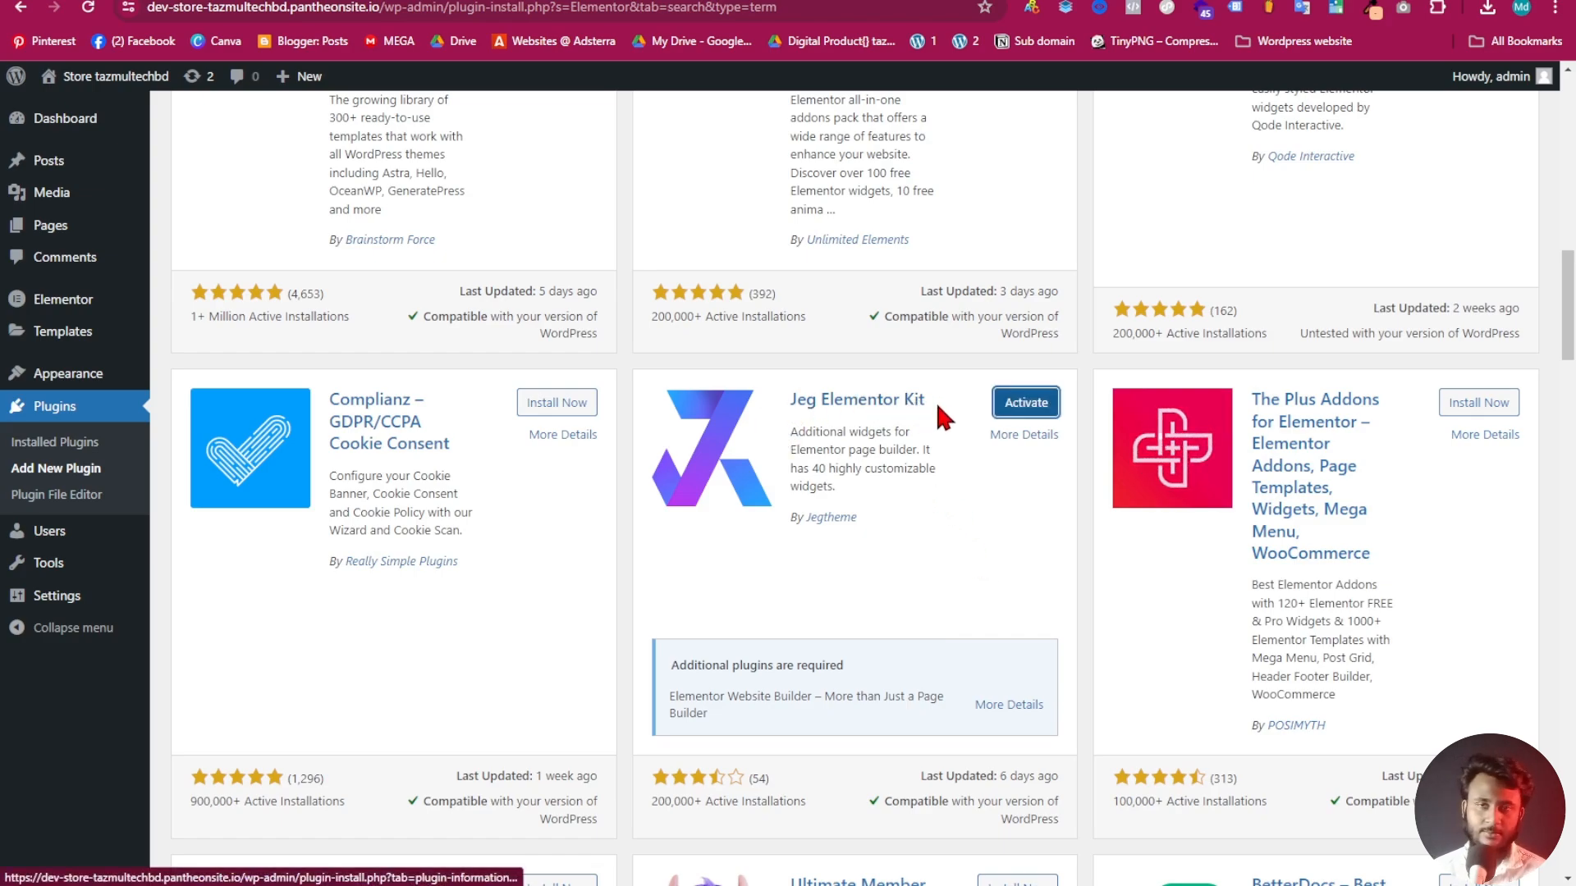
{"action": "left_click", "coordinate": [1026, 406]}
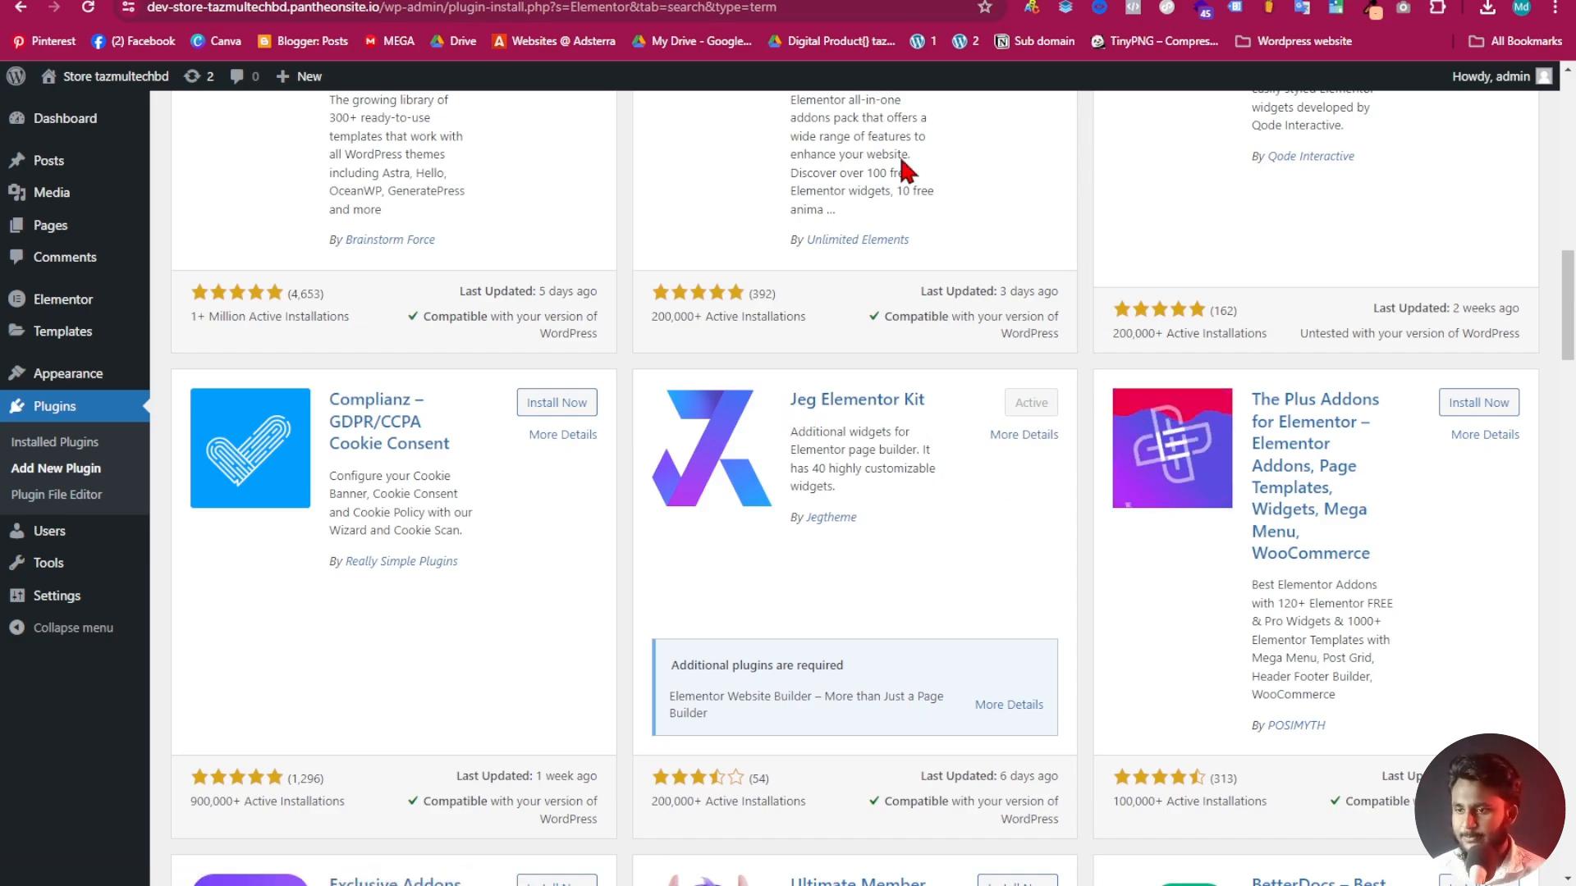
Examine the achievement and client logo sections on the demo site's Projects page and return to the WordPress admin
{"action": "left_click", "coordinate": [846, 1]}
{"action": "scroll", "coordinate": [747, 307], "scroll_direction": "up", "scroll_amount": 4}
{"action": "scroll", "coordinate": [797, 566], "scroll_direction": "down", "scroll_amount": 19}
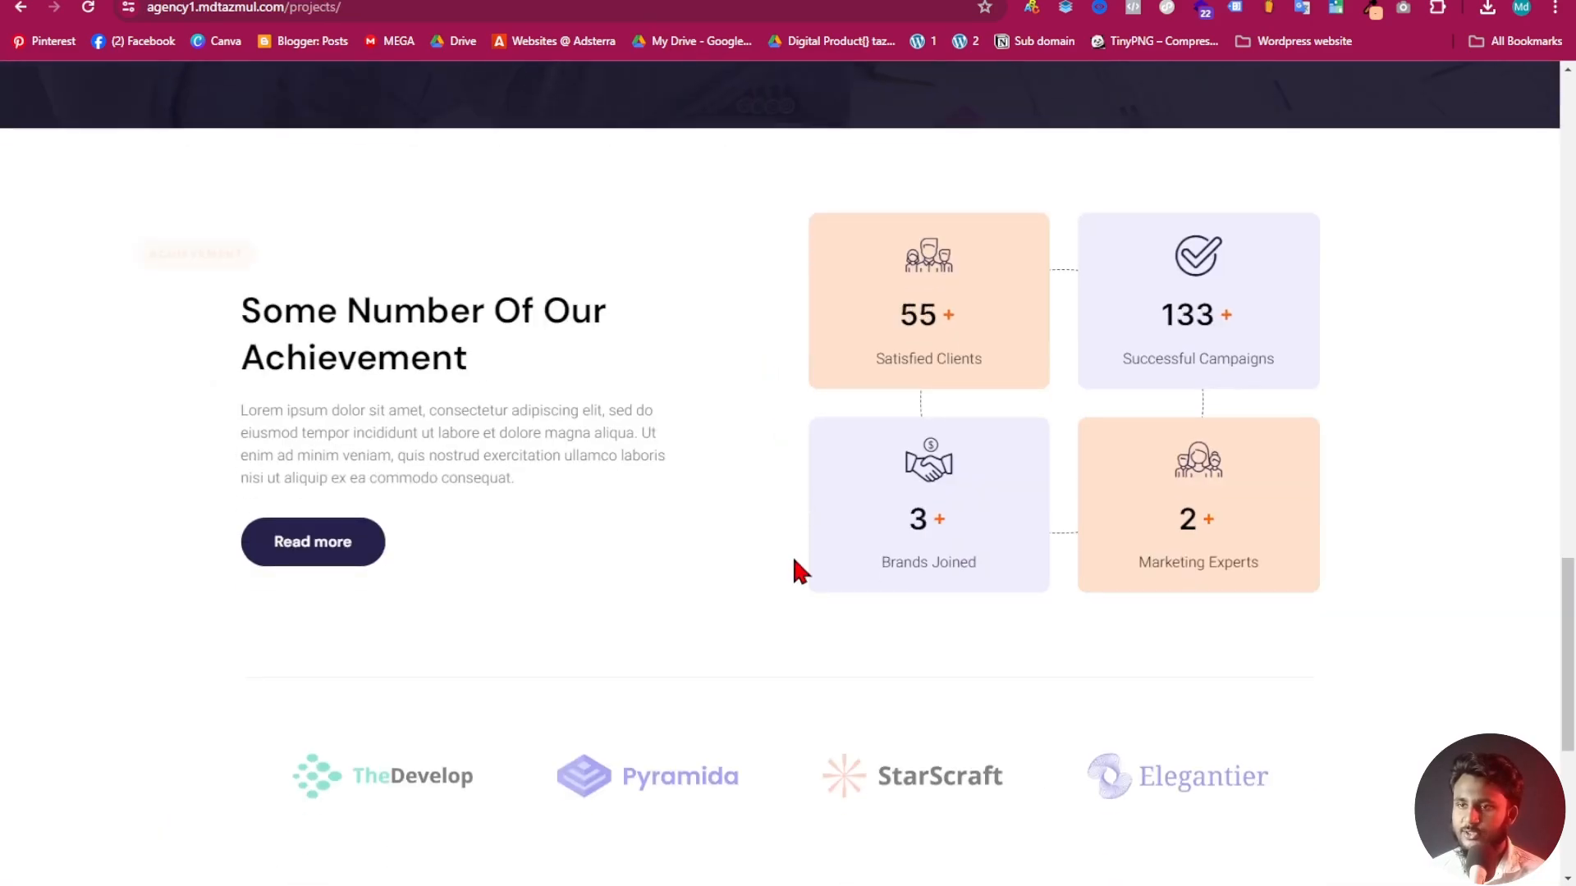
{"action": "scroll", "coordinate": [552, 742], "scroll_direction": "up", "scroll_amount": 9}
{"action": "left_click", "coordinate": [624, 0]}
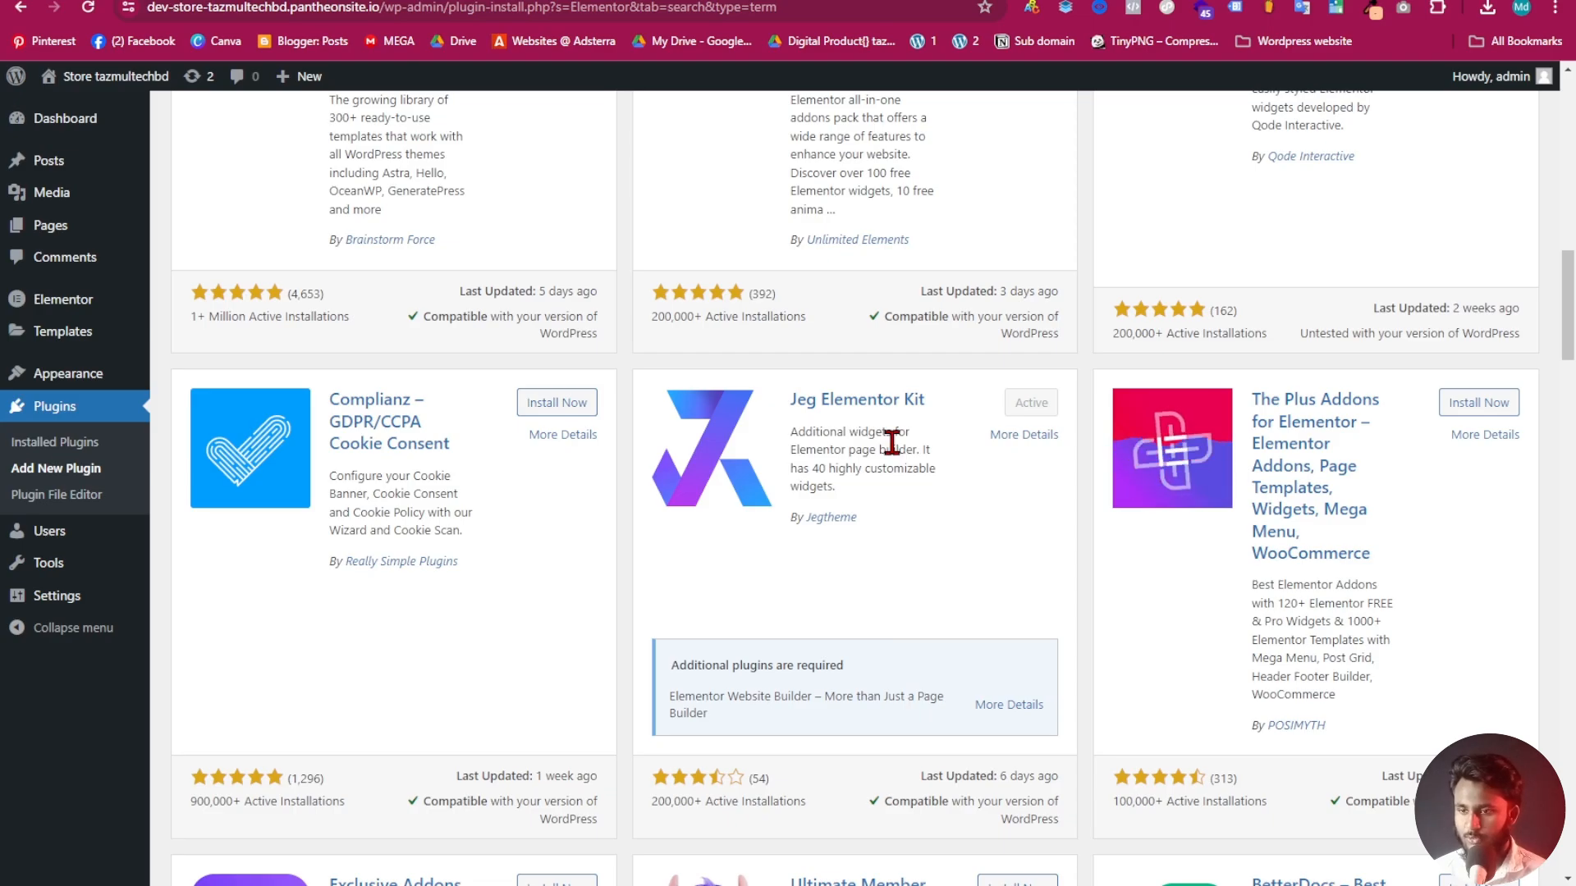
Search the plugin directory for "fluent" and install the Contact Form Plugin by Fluent Forms
{"action": "scroll", "coordinate": [944, 509], "scroll_direction": "down", "scroll_amount": 8}
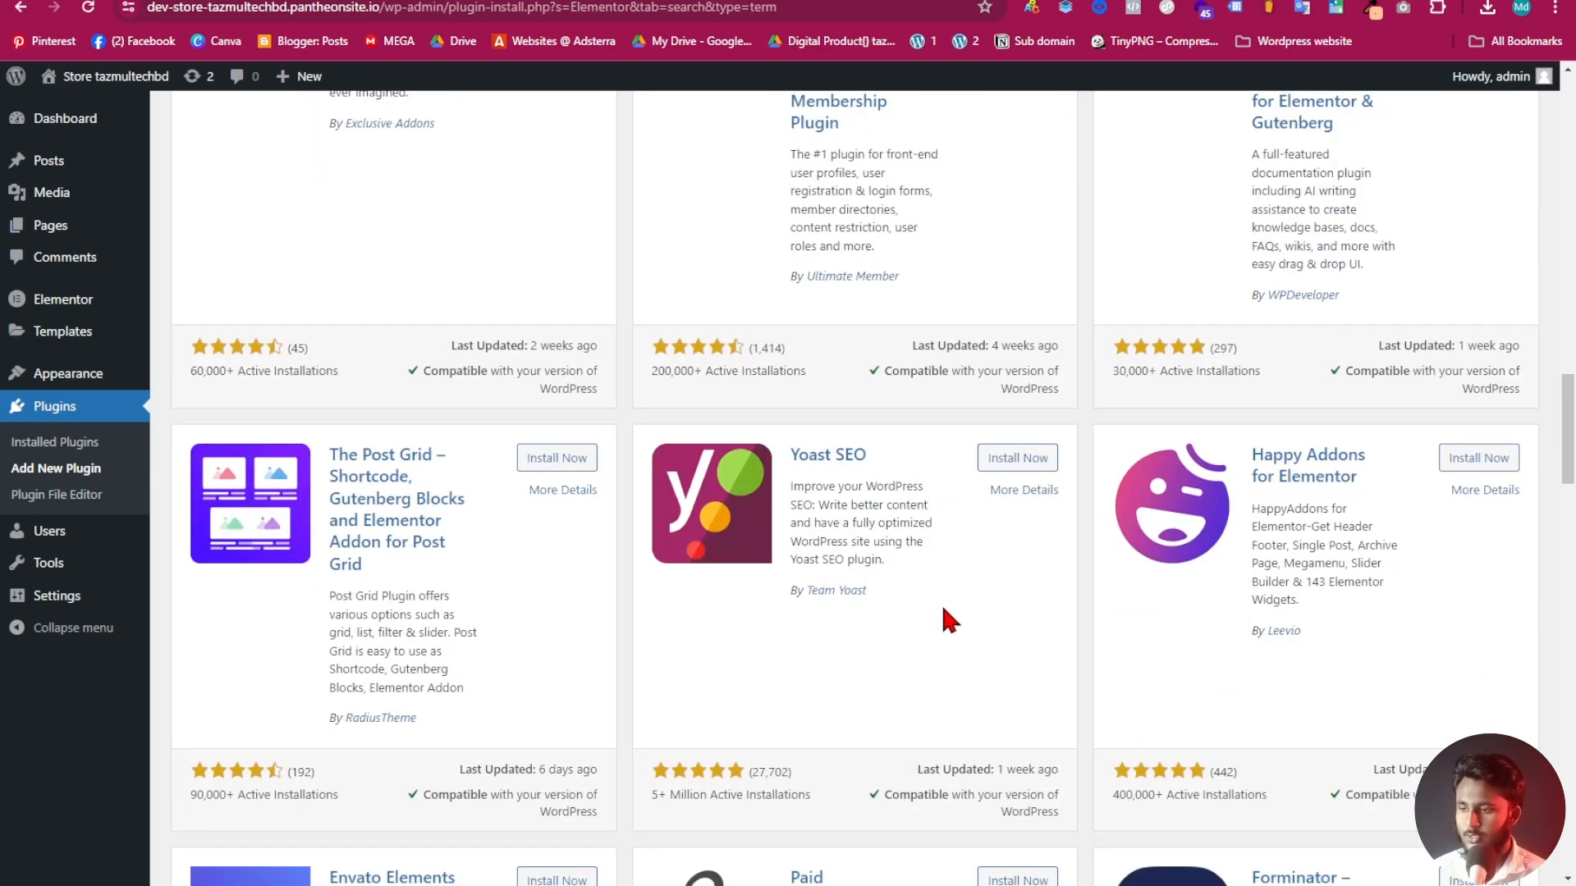
{"action": "scroll", "coordinate": [942, 619], "scroll_direction": "down", "scroll_amount": 12}
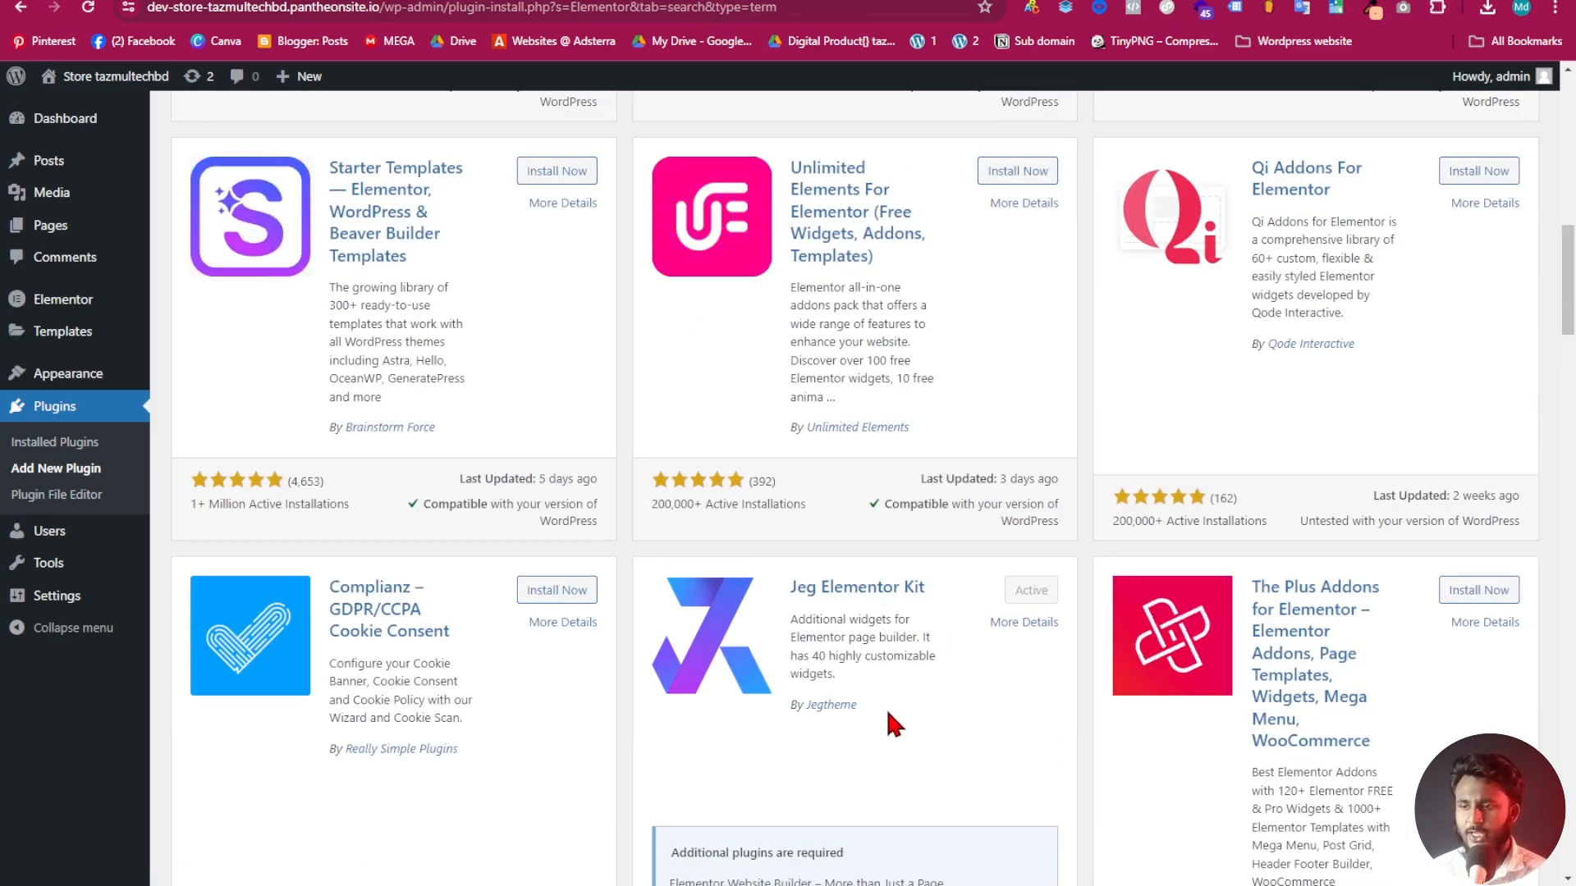
{"action": "scroll", "coordinate": [885, 706], "scroll_direction": "up", "scroll_amount": 20}
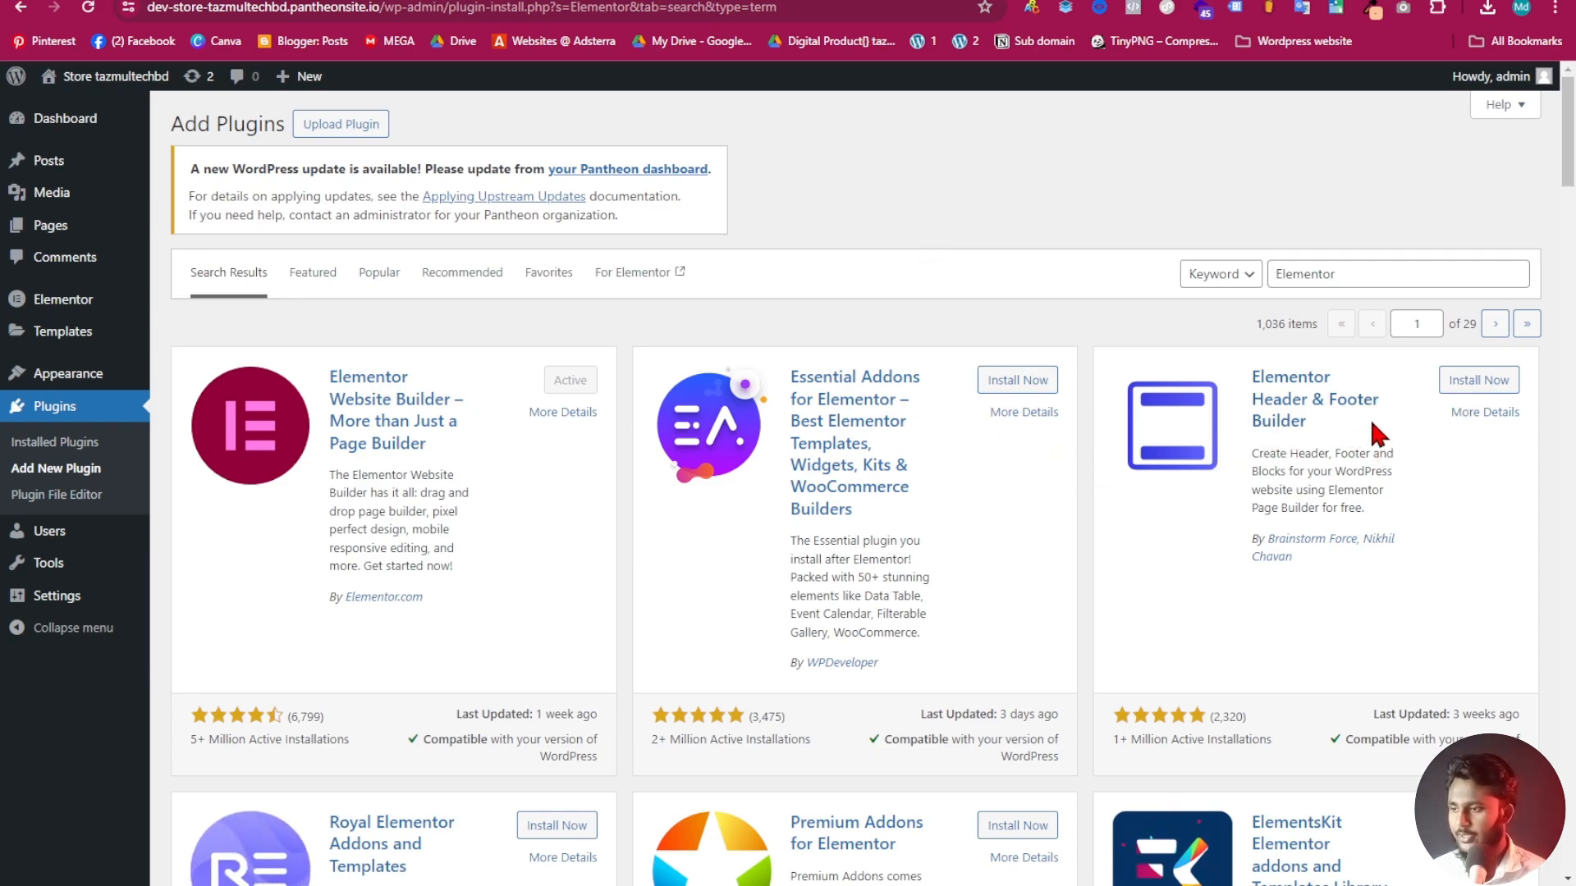
{"action": "left_click", "coordinate": [1487, 379]}
{"action": "left_click", "coordinate": [1515, 274]}
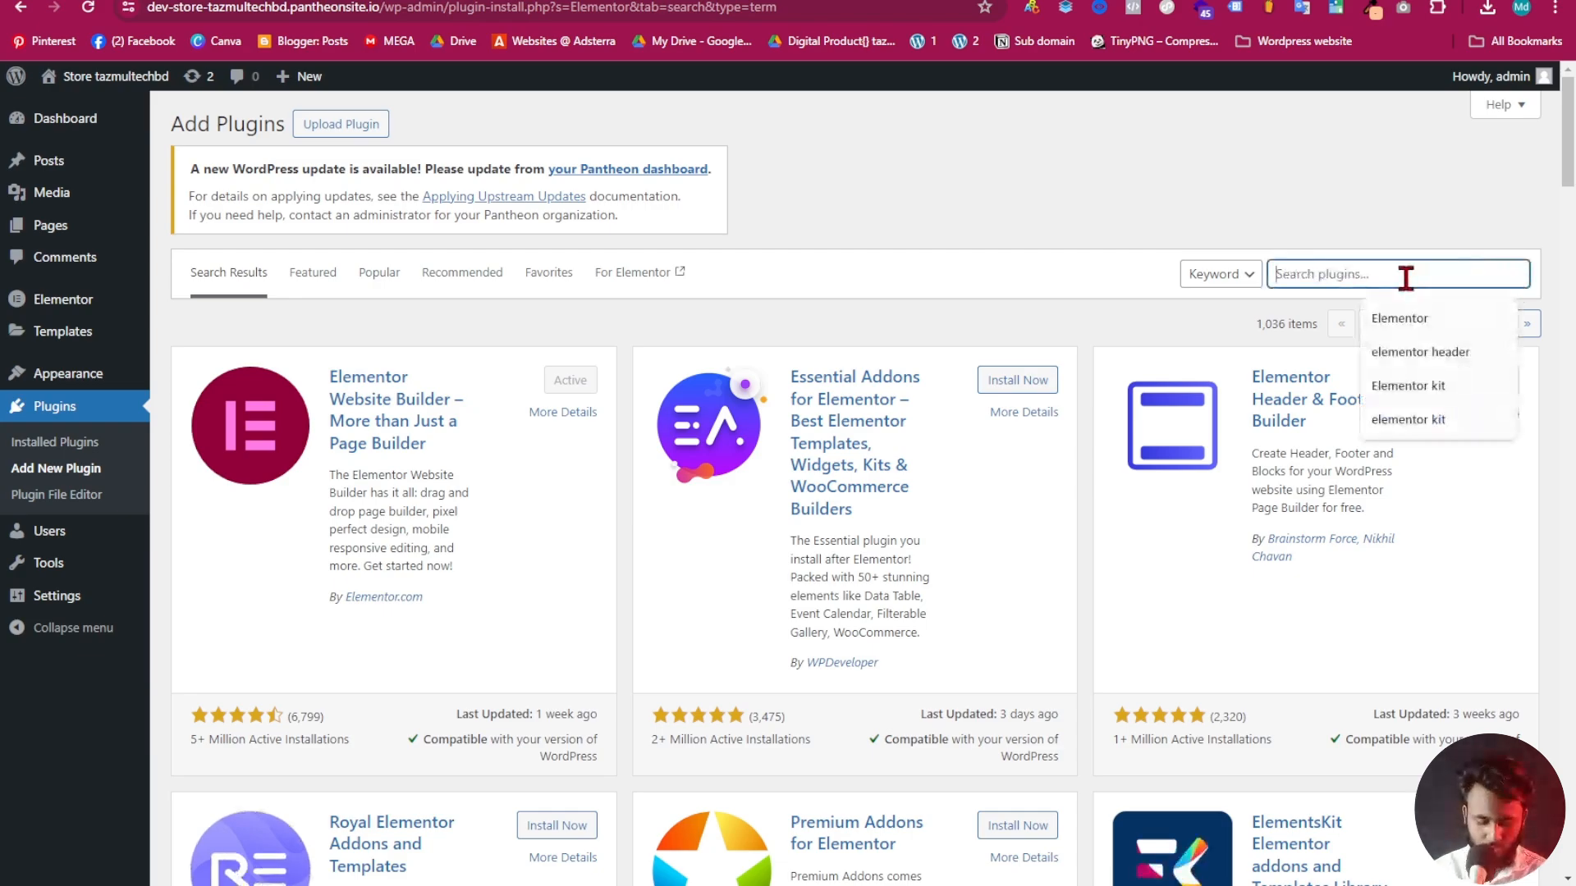
{"action": "type", "text": "fluent"}
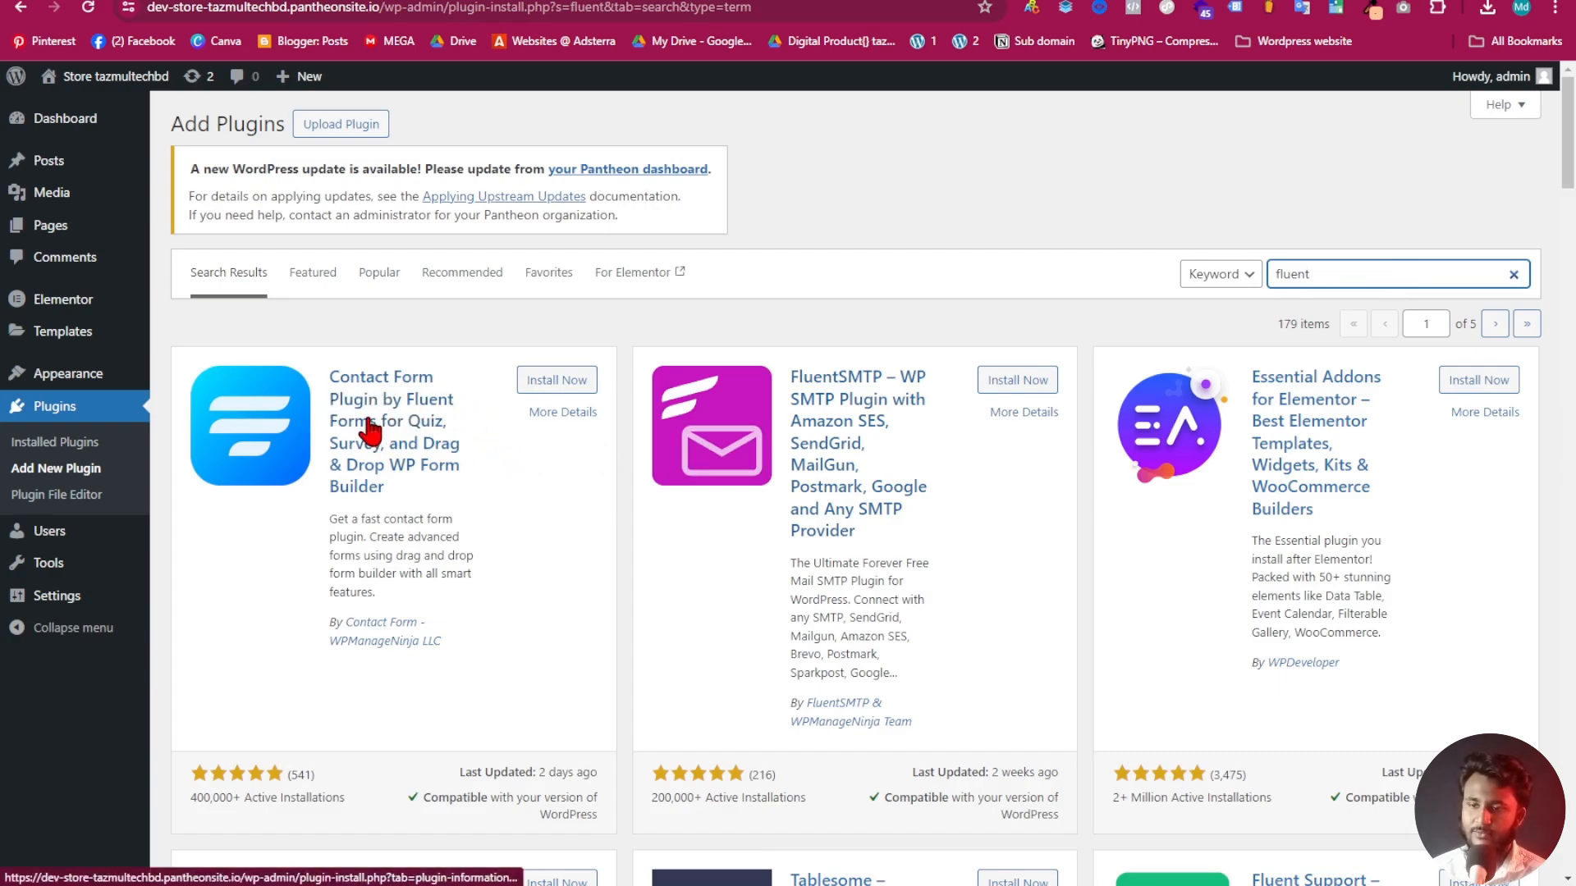
{"action": "left_click", "coordinate": [554, 381]}
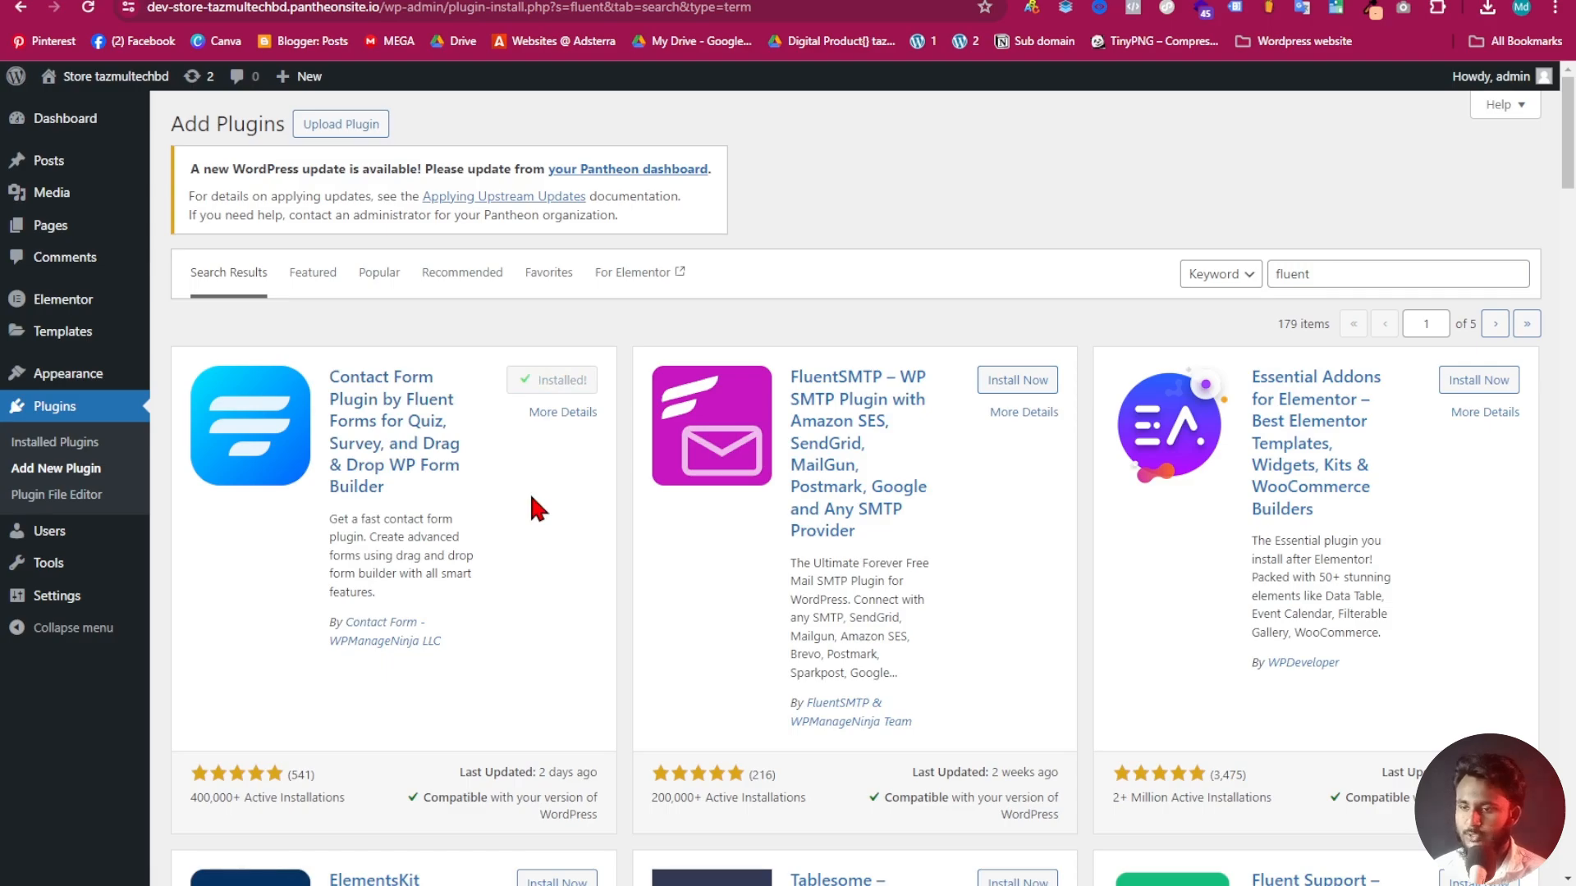
Activate the Fluent Forms plugin and, from the installed plugins list, the Elementor Header & Footer Builder plugin
{"action": "left_click", "coordinate": [561, 384]}
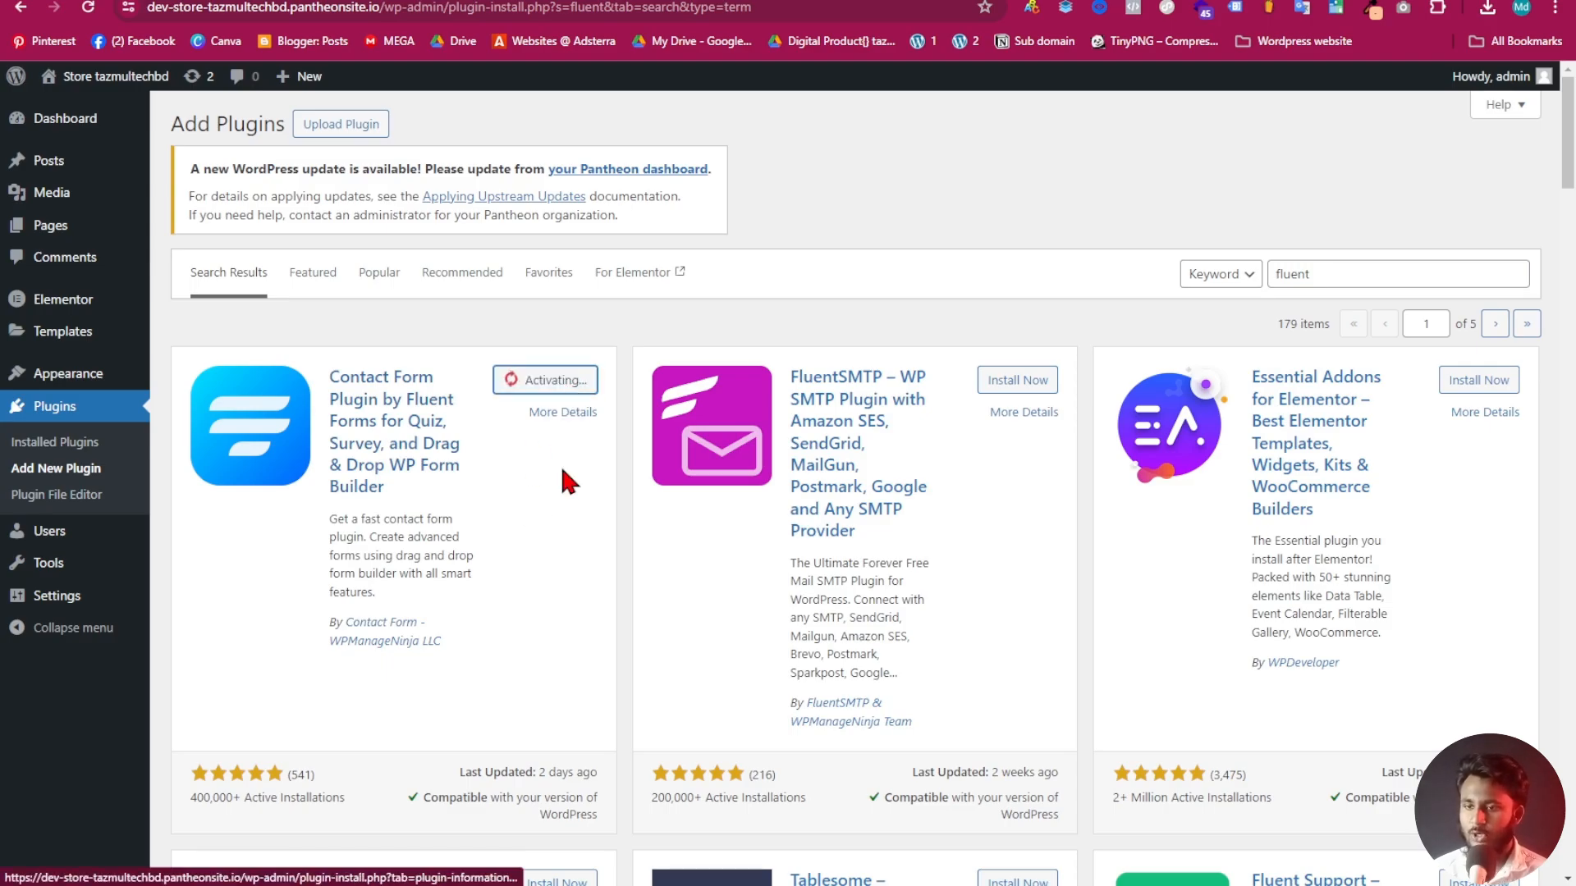
{"action": "scroll", "coordinate": [569, 519], "scroll_direction": "down", "scroll_amount": 5}
{"action": "scroll", "coordinate": [558, 575], "scroll_direction": "up", "scroll_amount": 5}
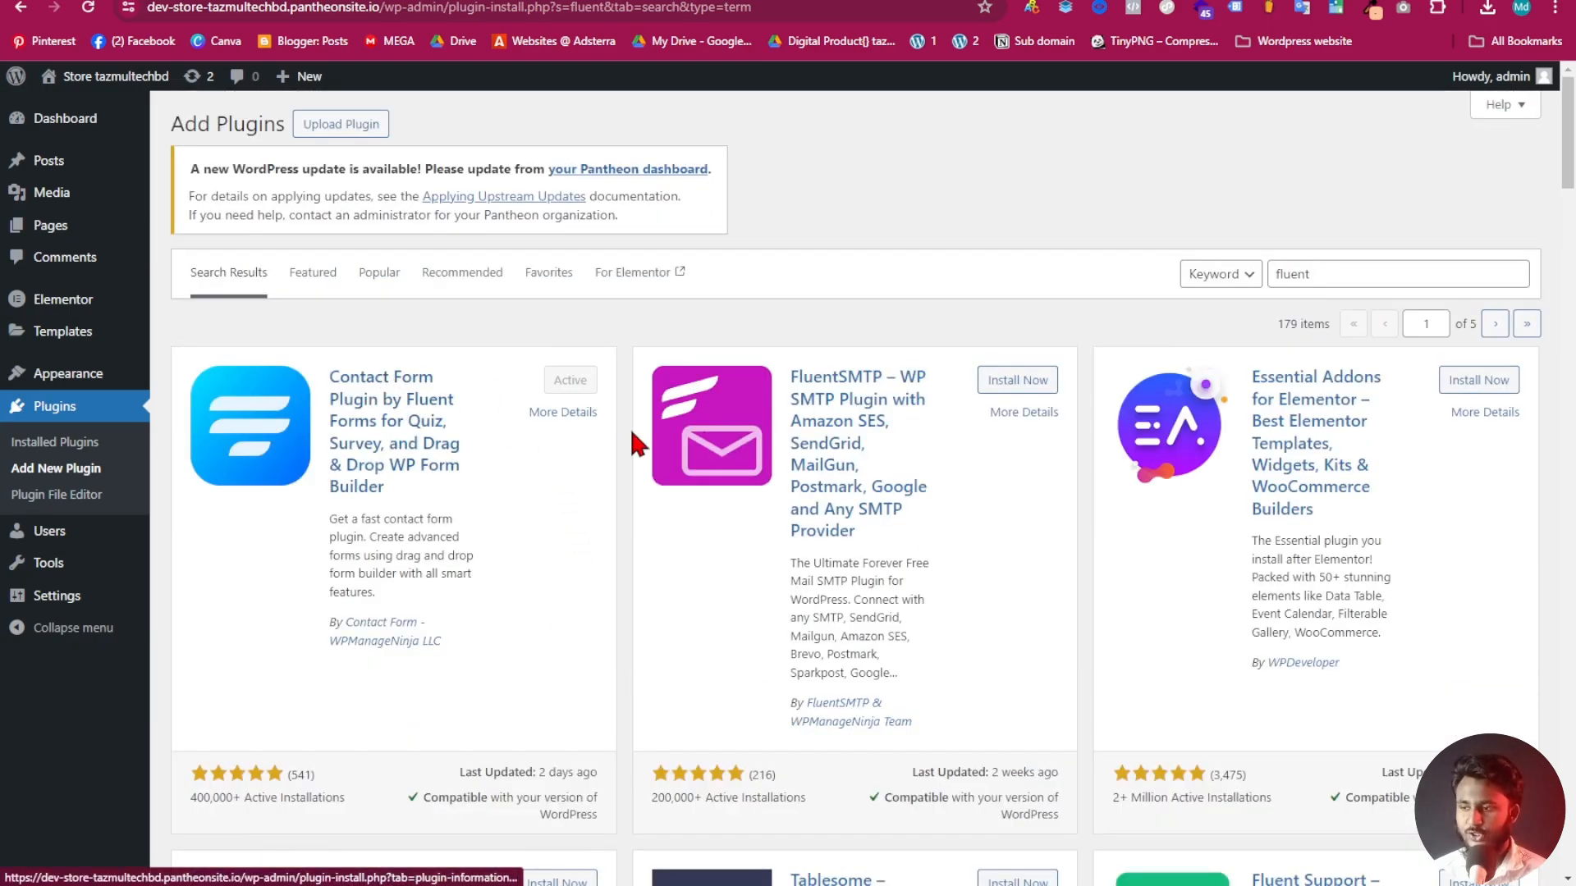
{"action": "scroll", "coordinate": [493, 534], "scroll_direction": "down", "scroll_amount": 5}
{"action": "scroll", "coordinate": [238, 611], "scroll_direction": "up", "scroll_amount": 5}
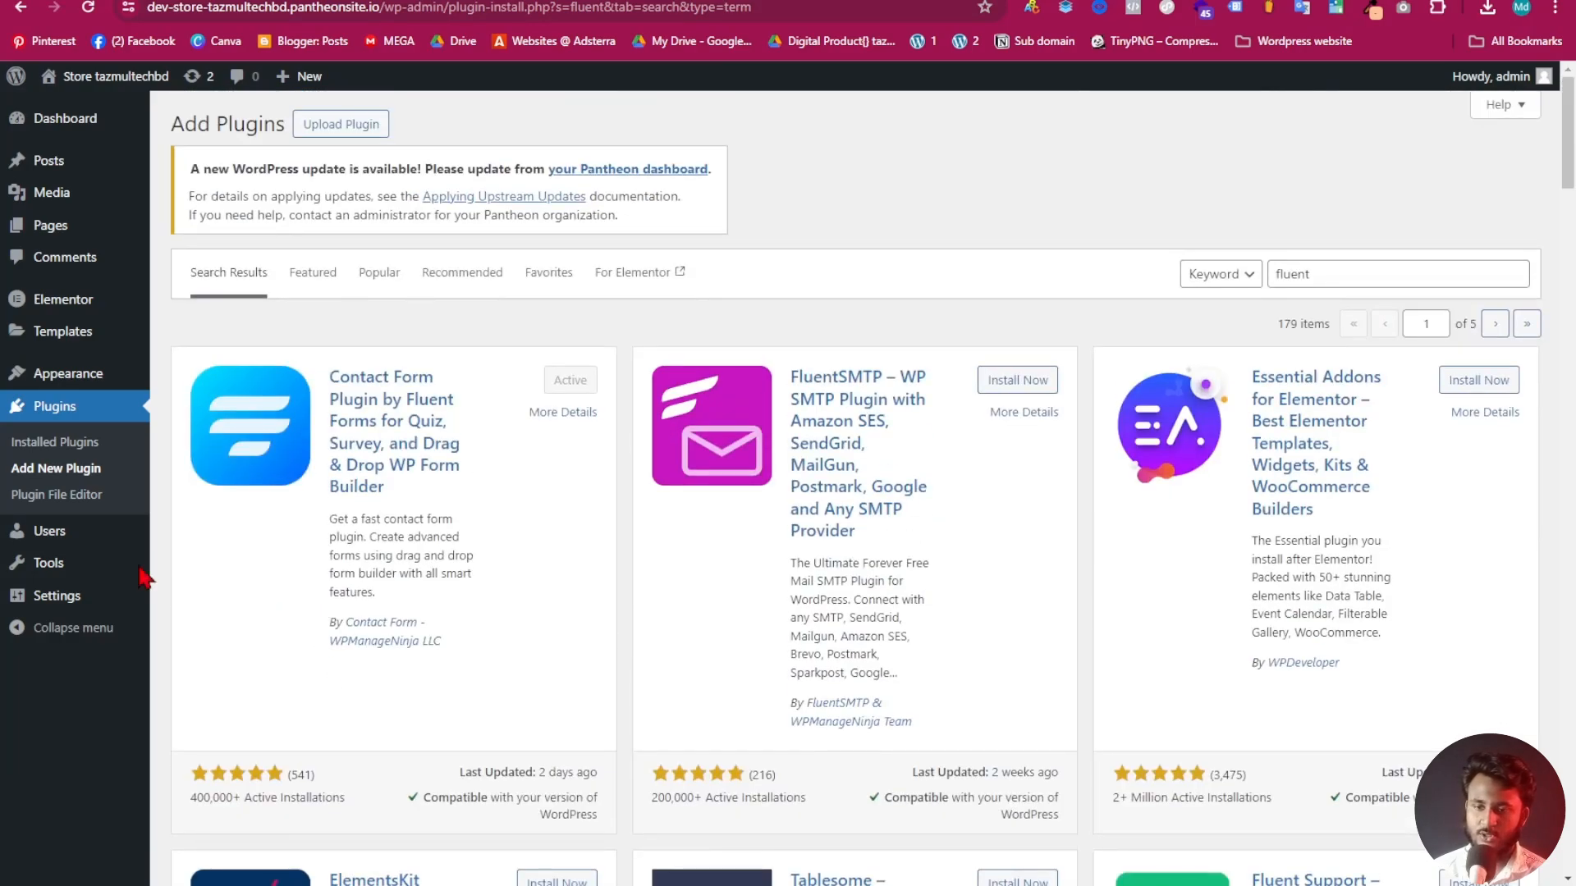
{"action": "left_click", "coordinate": [70, 443]}
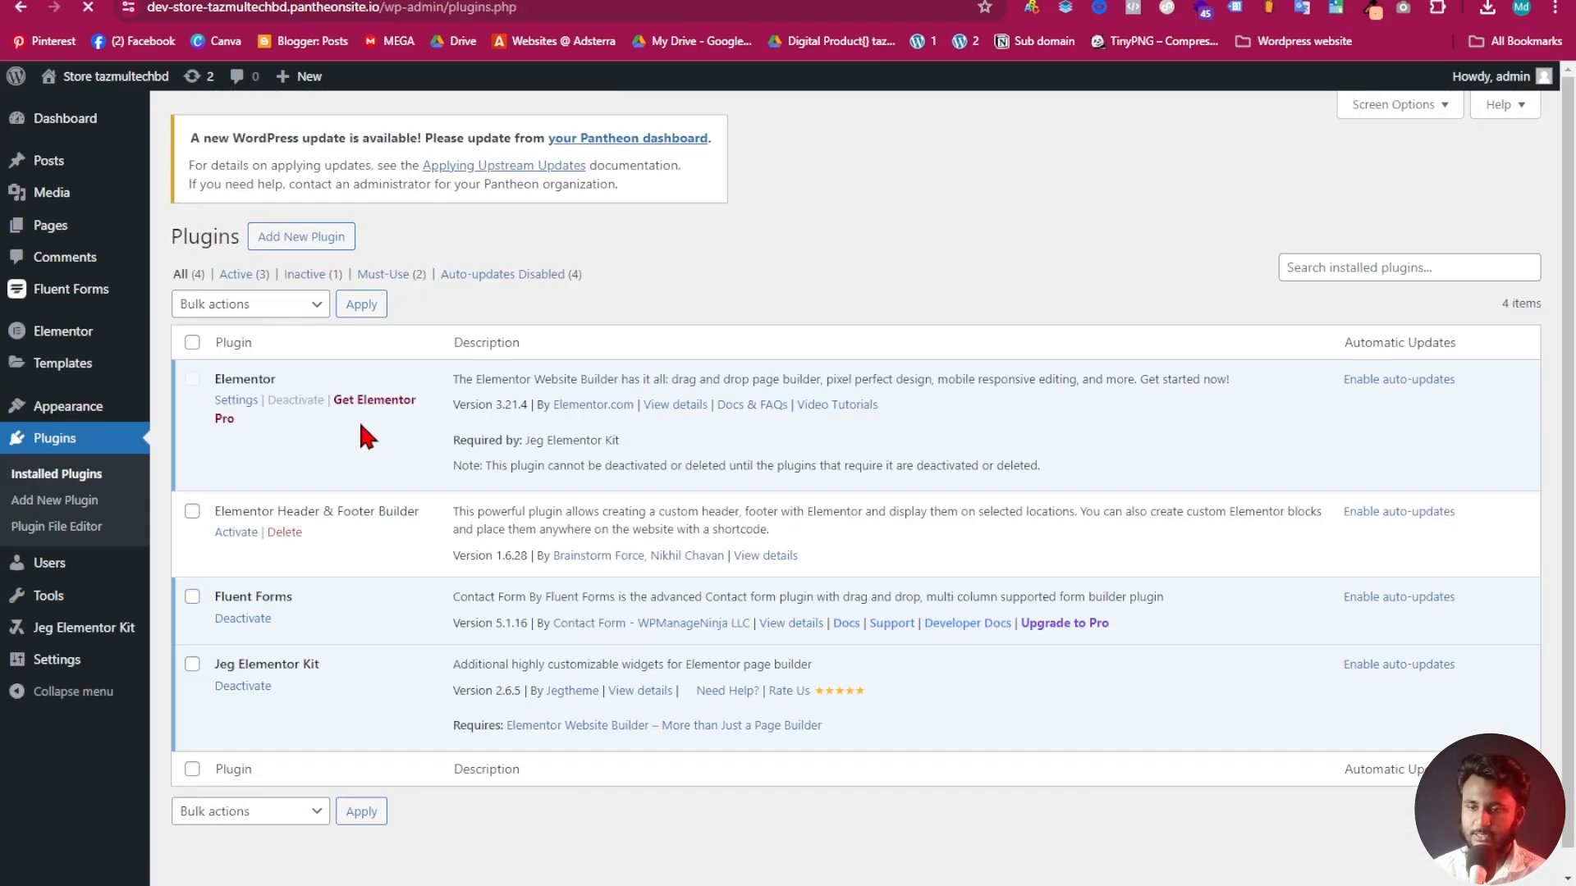
{"action": "scroll", "coordinate": [358, 422], "scroll_direction": "down", "scroll_amount": 2}
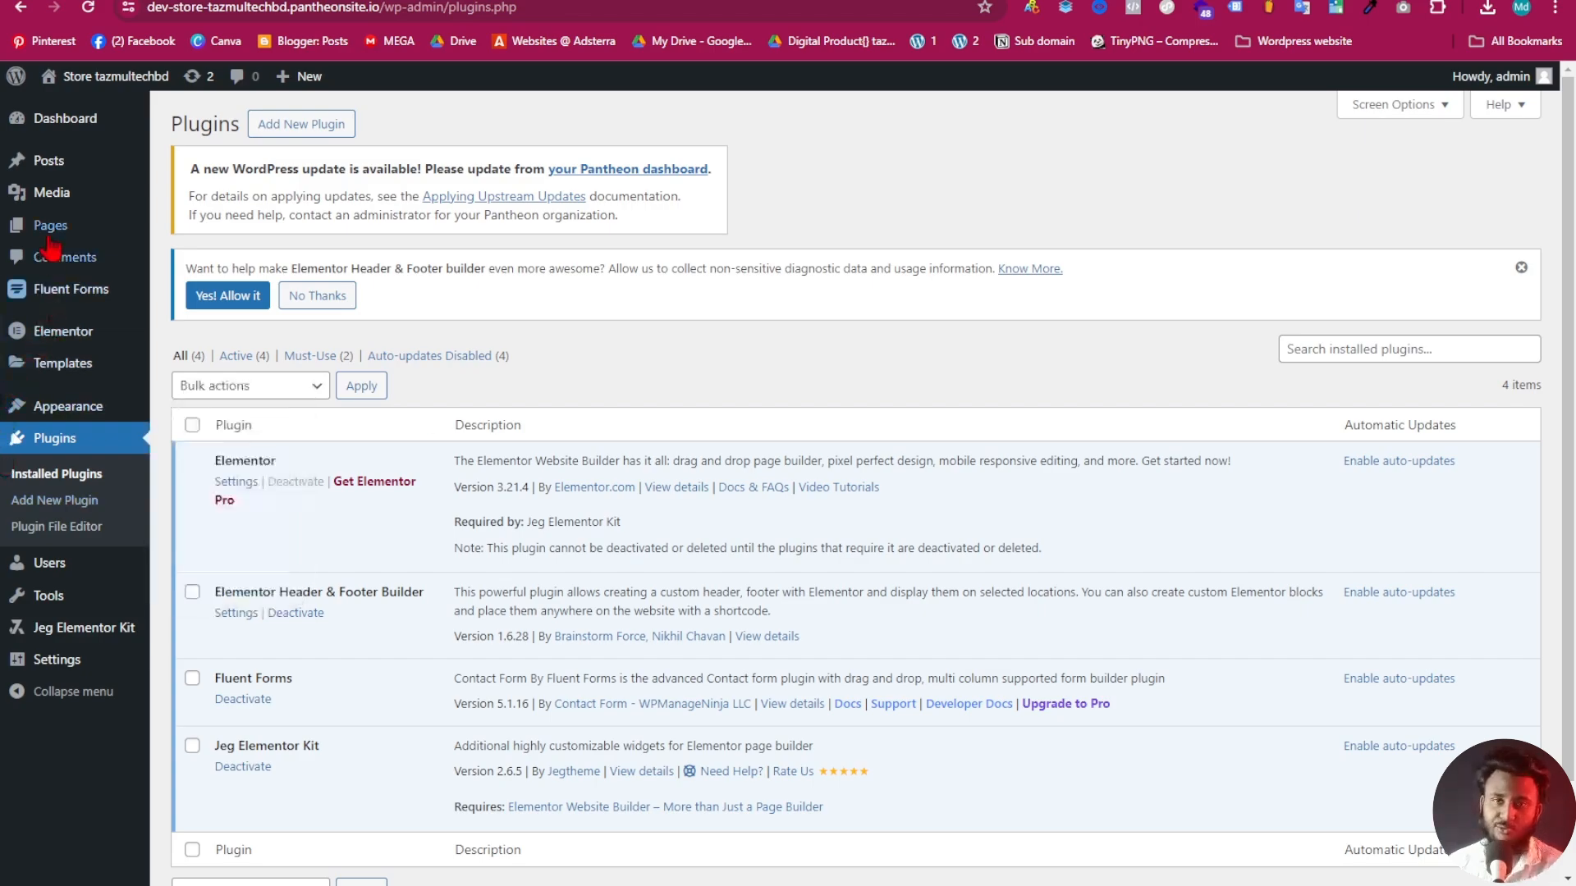
Create a new page and give it the title "Home"
{"action": "mouse_move", "coordinate": [50, 237]}
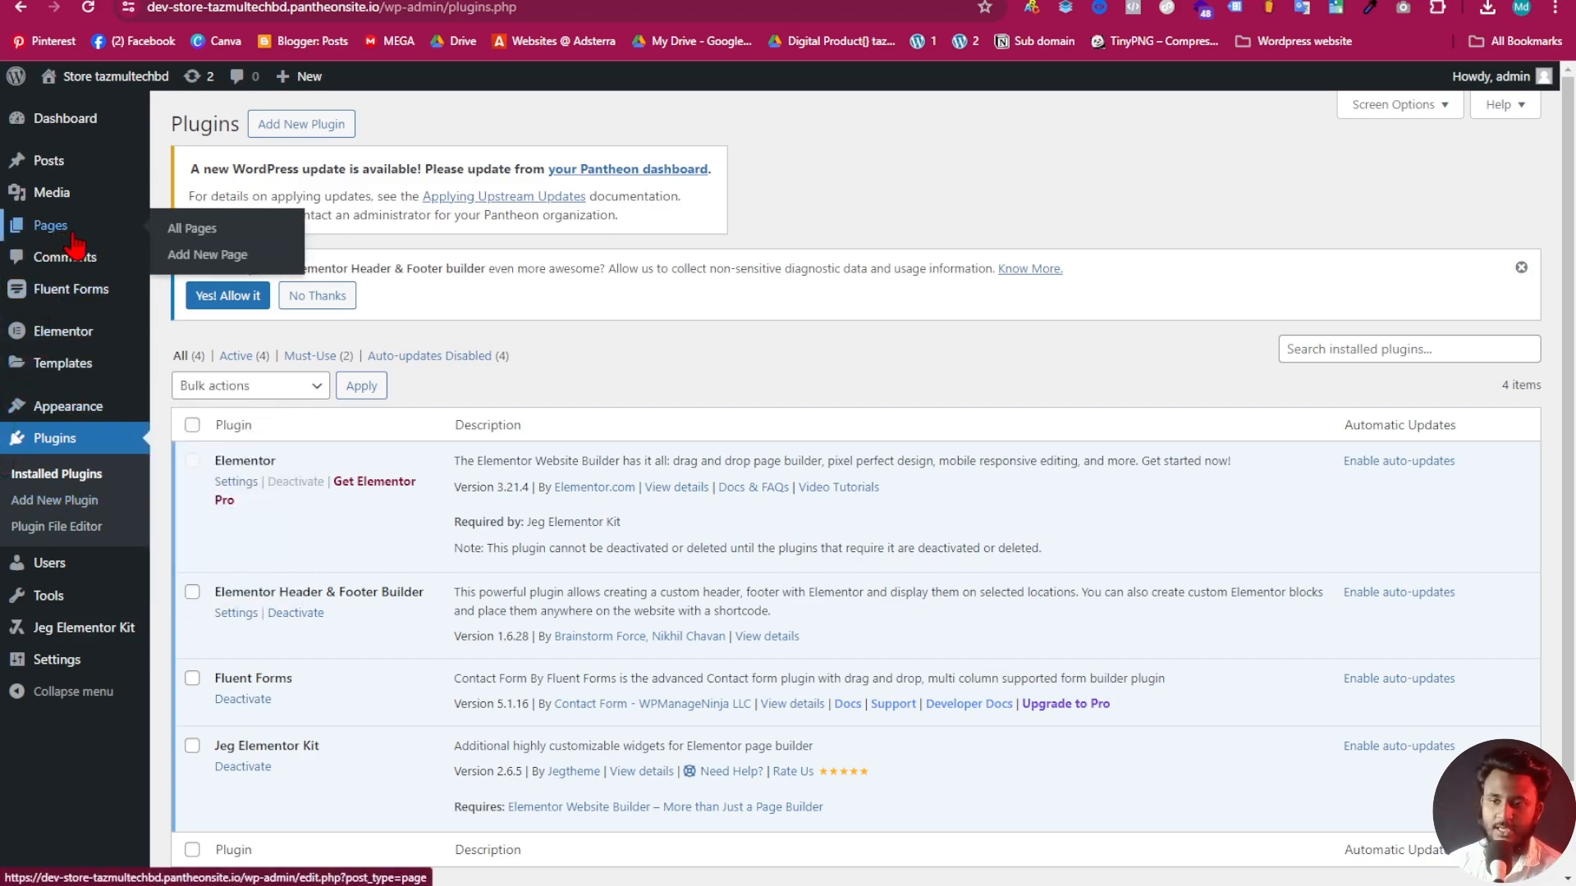
{"action": "left_click", "coordinate": [245, 255]}
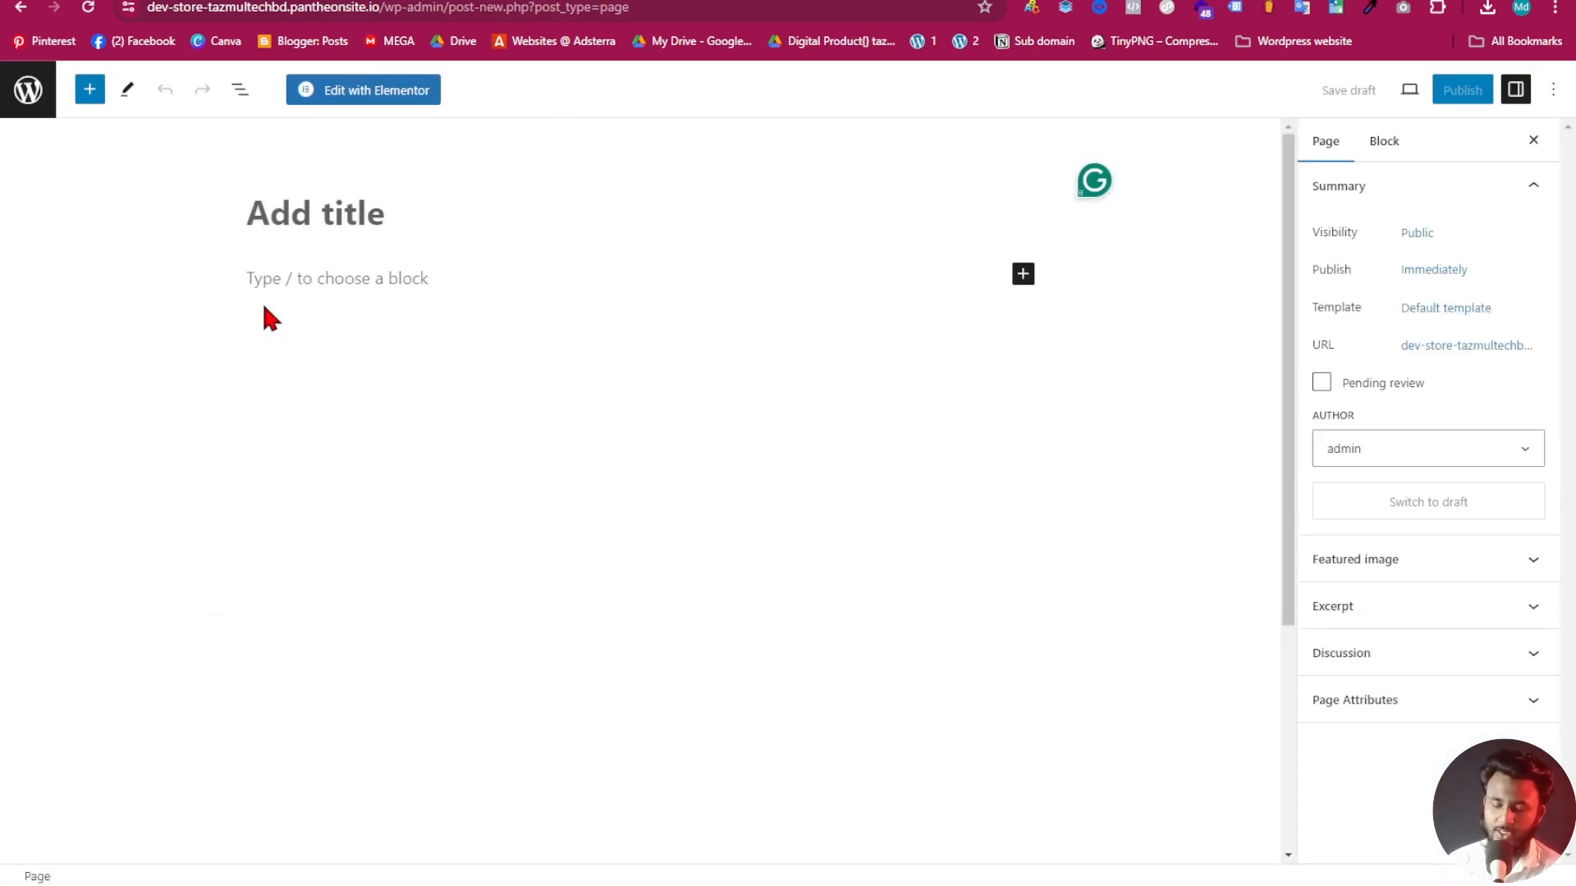
{"action": "left_click", "coordinate": [324, 227]}
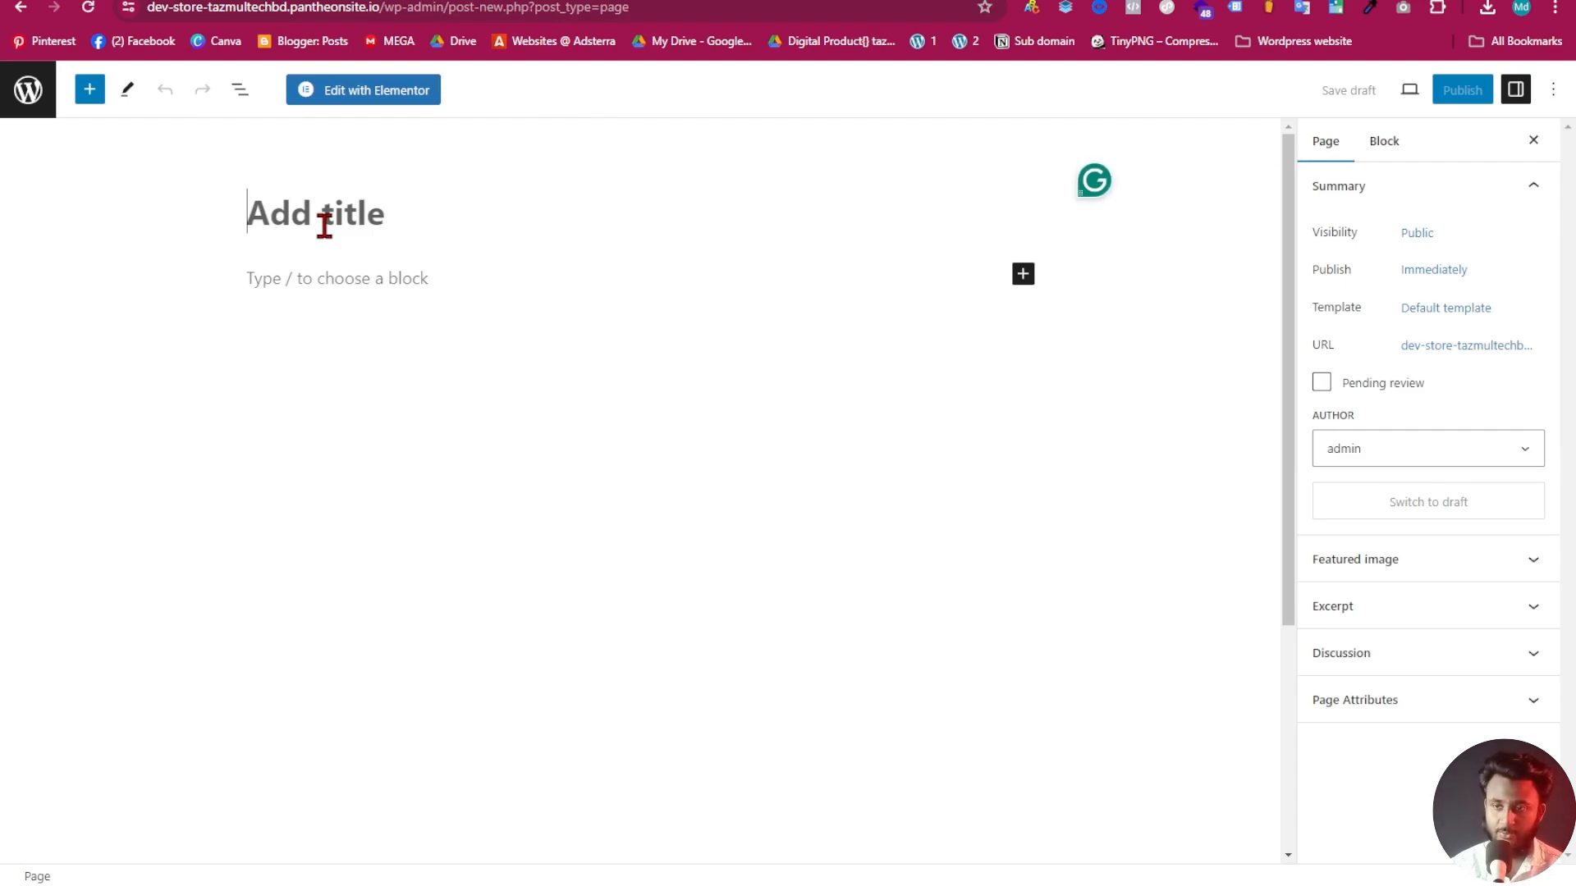
{"action": "type", "text": "Home"}
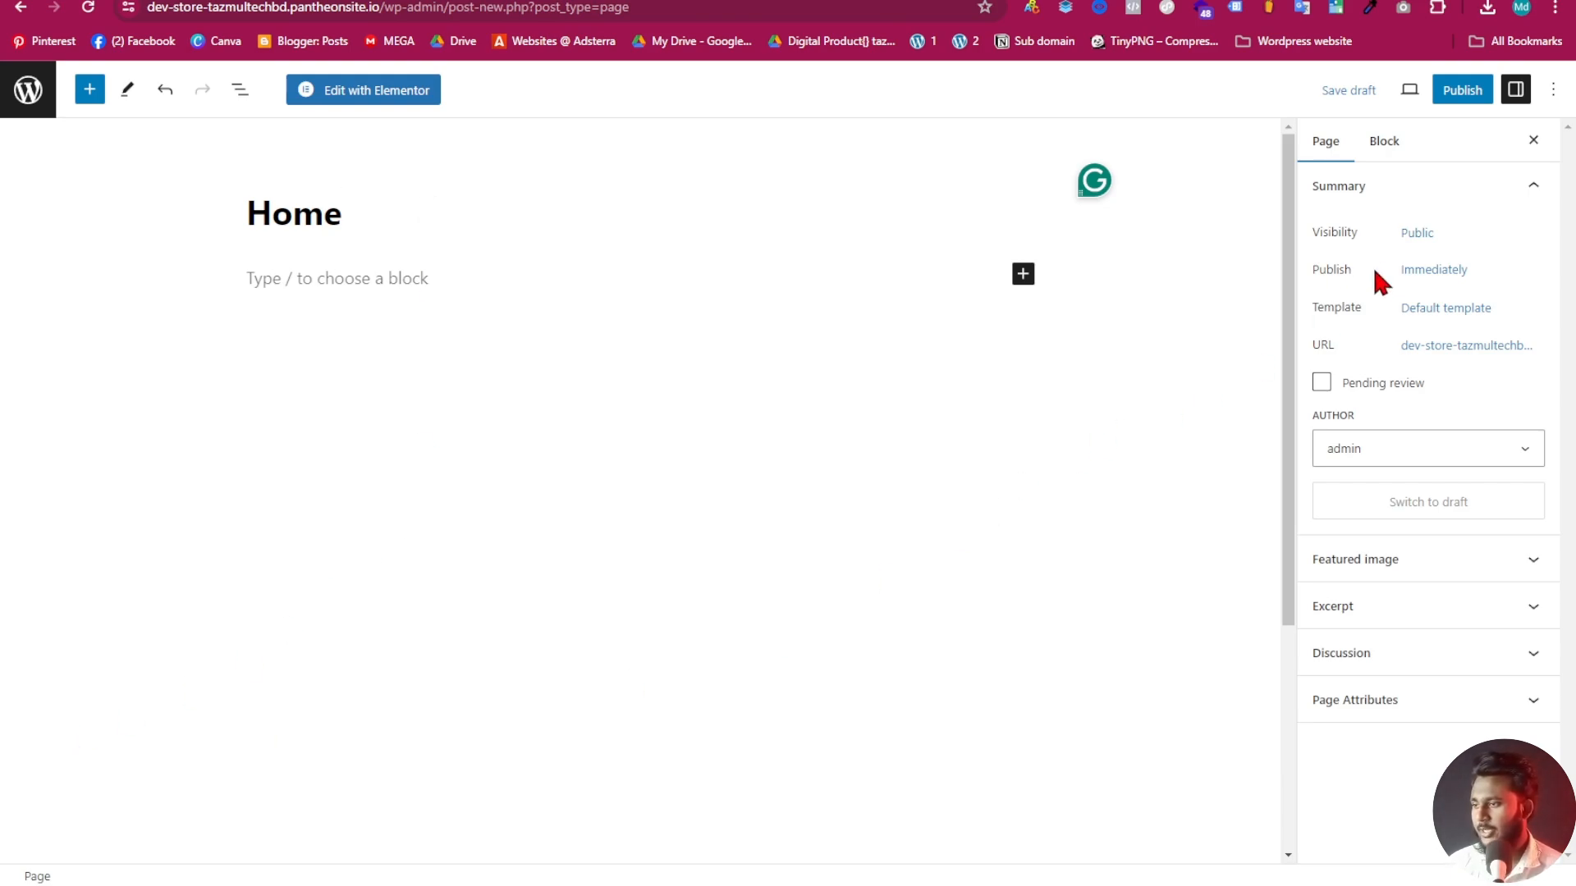
Set the Home page's template to Elementor Full Width and publish the page
{"action": "left_click", "coordinate": [1474, 311]}
{"action": "left_click", "coordinate": [1432, 469]}
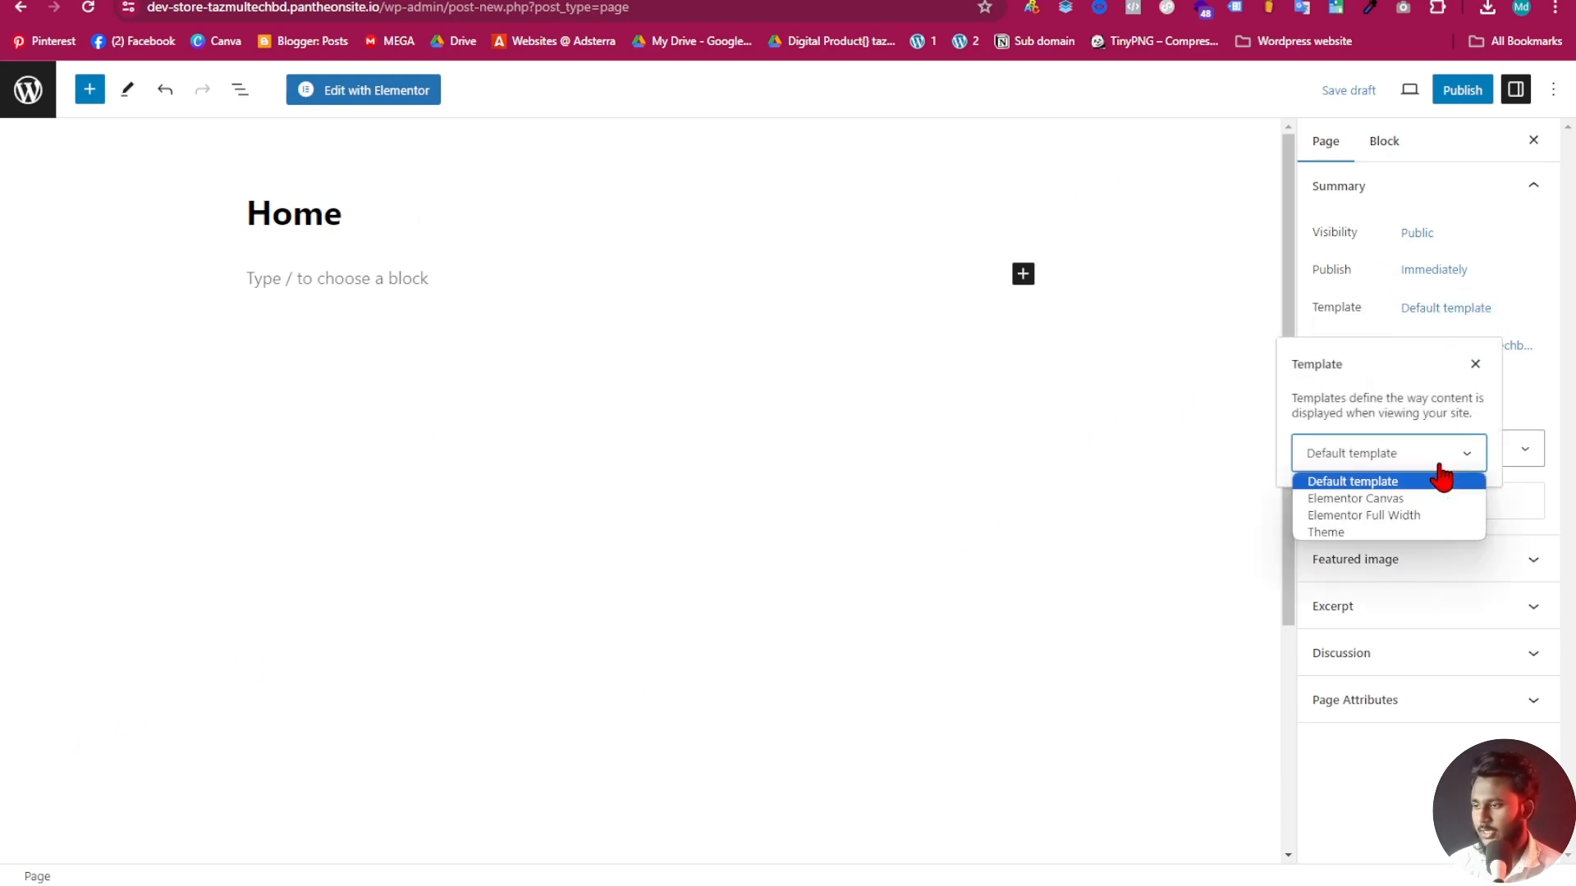
{"action": "left_click", "coordinate": [1369, 515]}
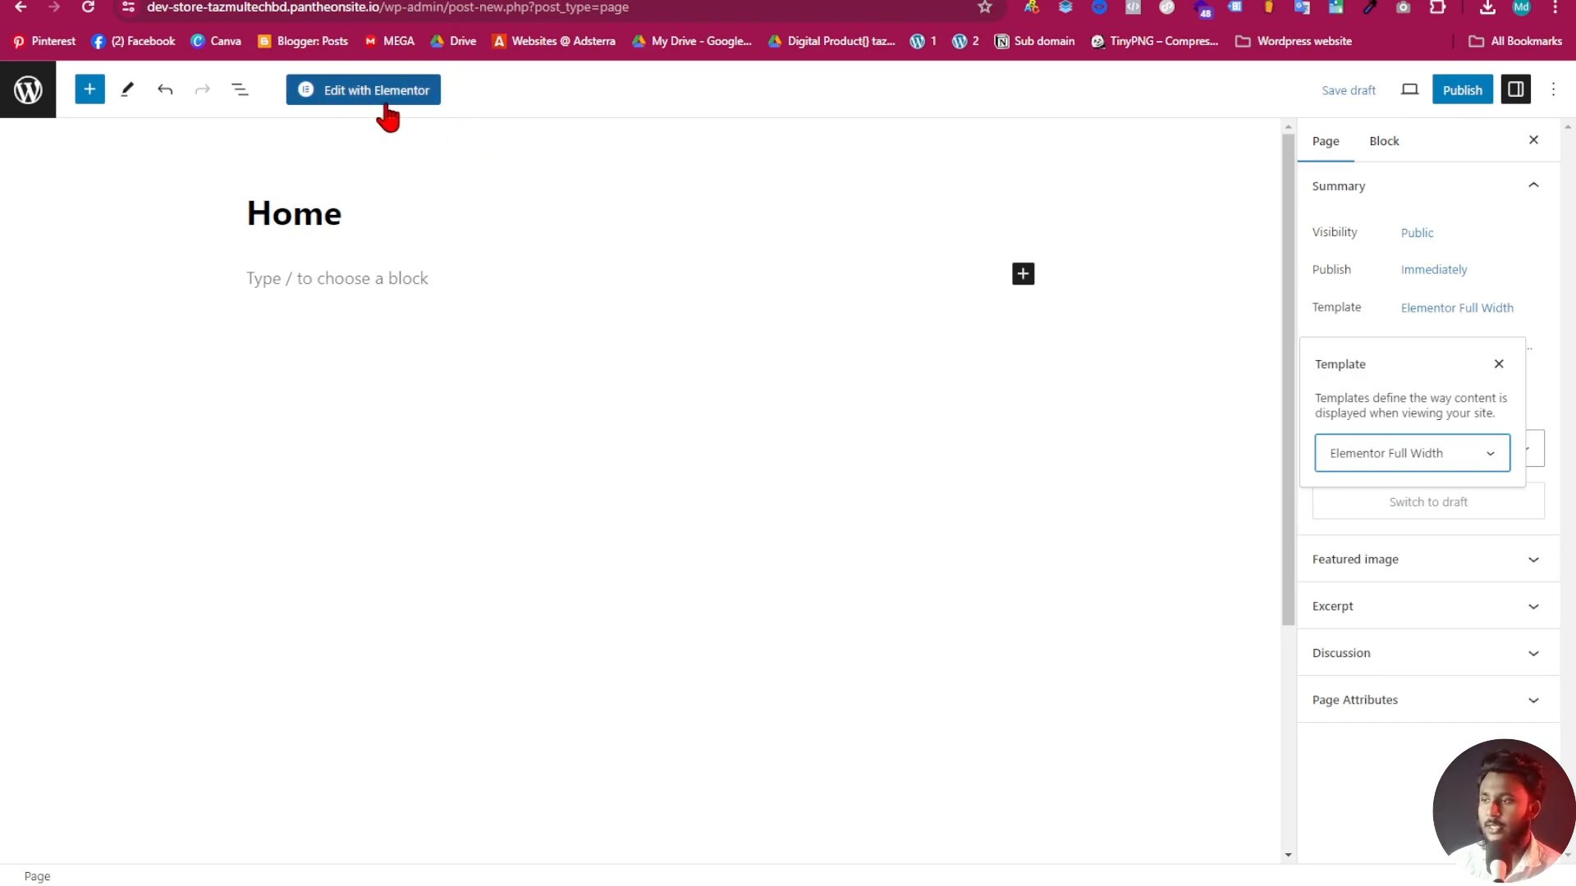
{"action": "left_click", "coordinate": [1462, 101]}
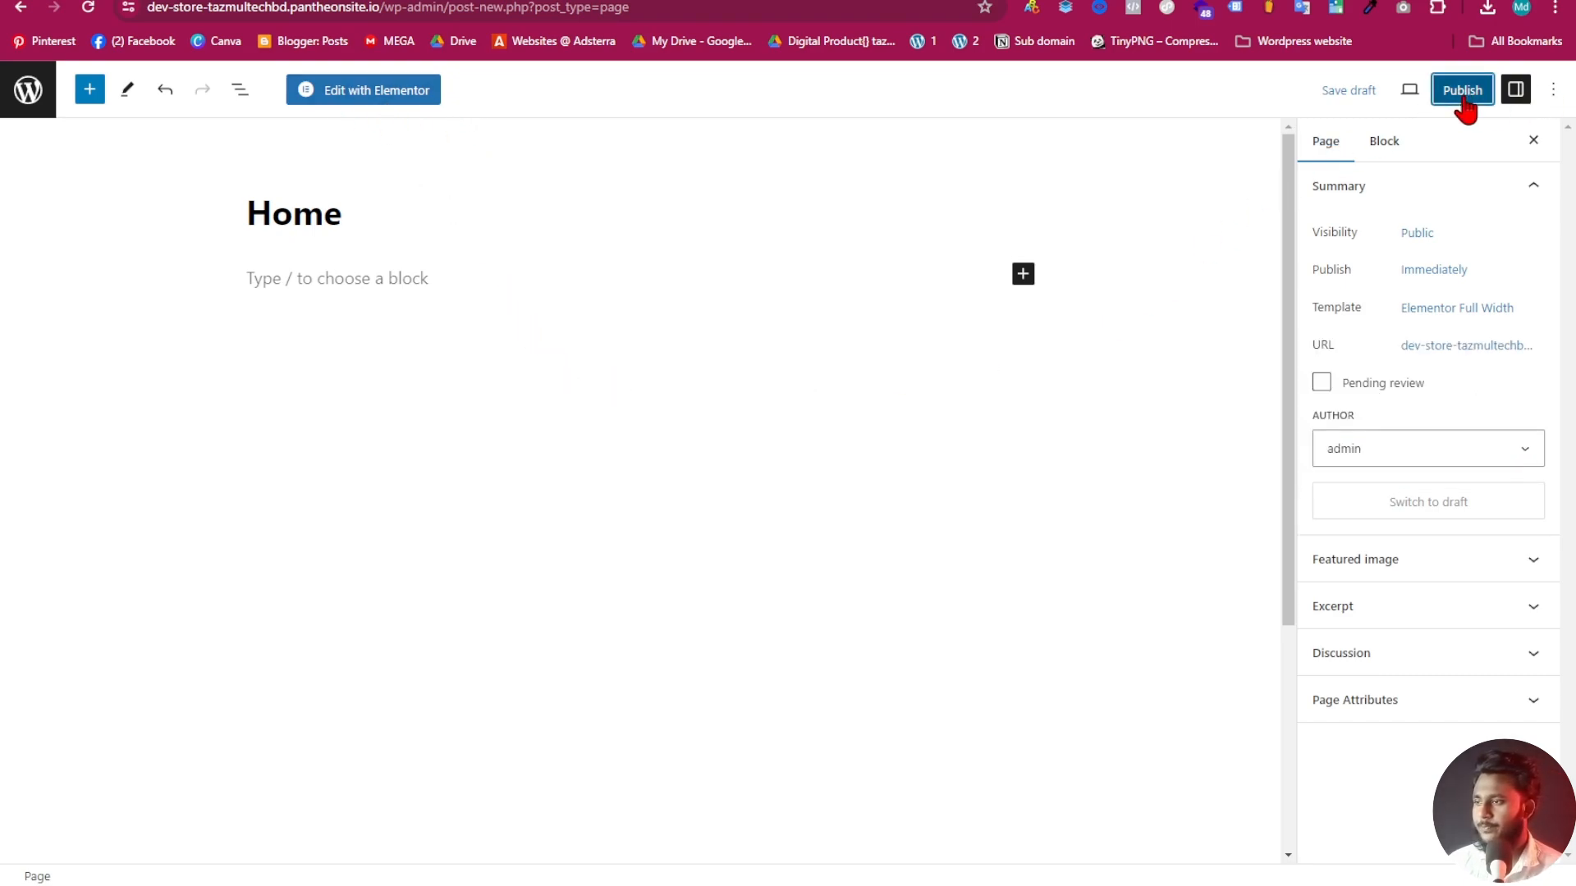
{"action": "left_click", "coordinate": [1383, 102]}
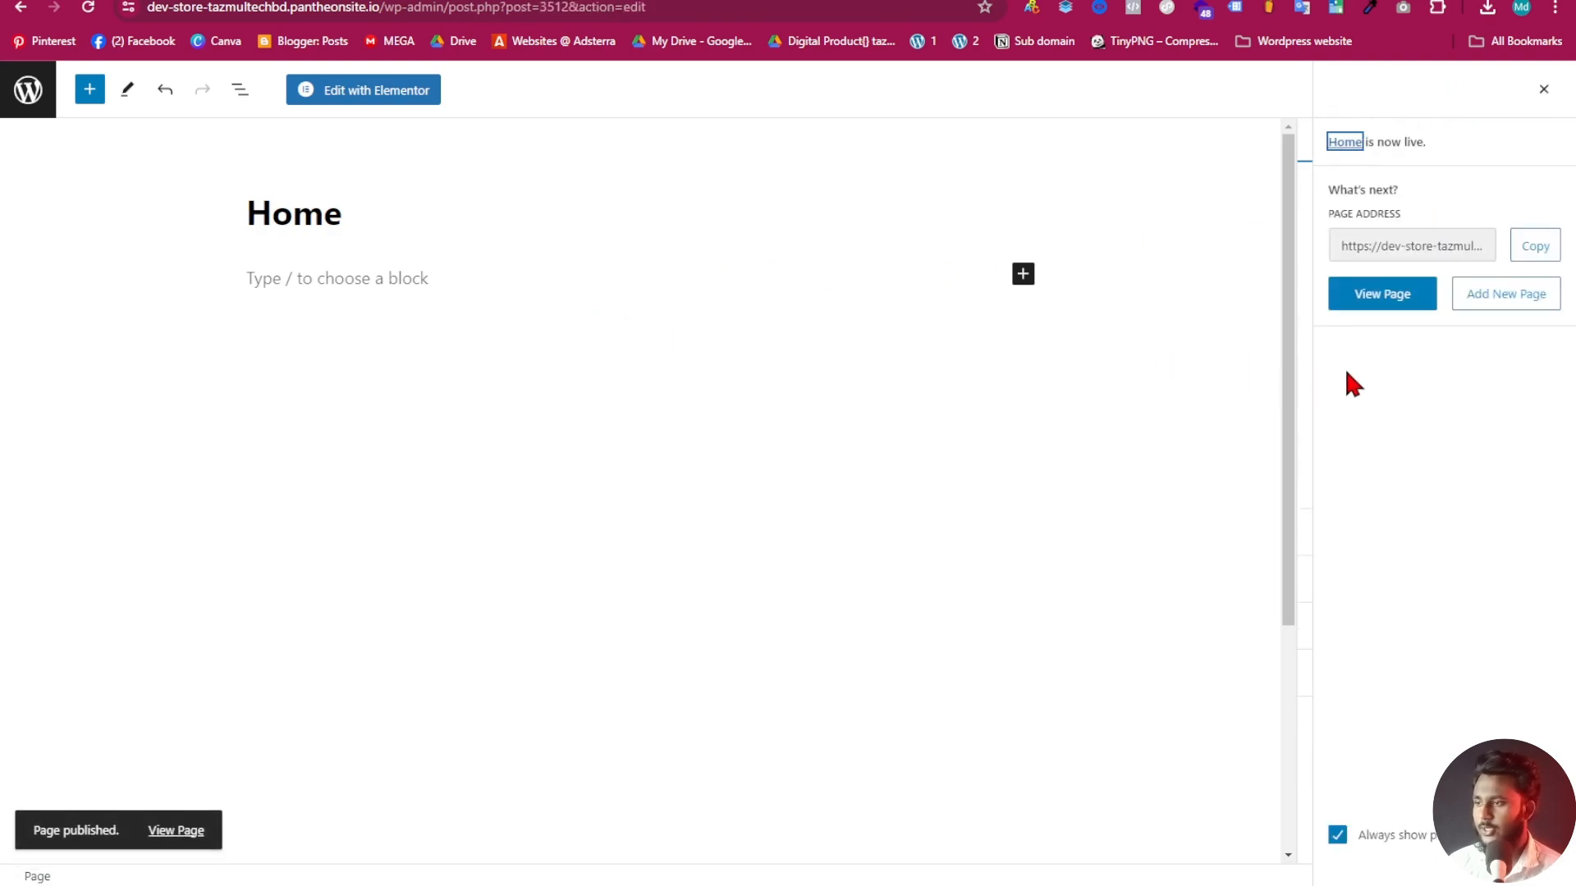
View the published Home page in a separate browser tab and return to the page editor
{"action": "left_click", "coordinate": [1385, 297]}
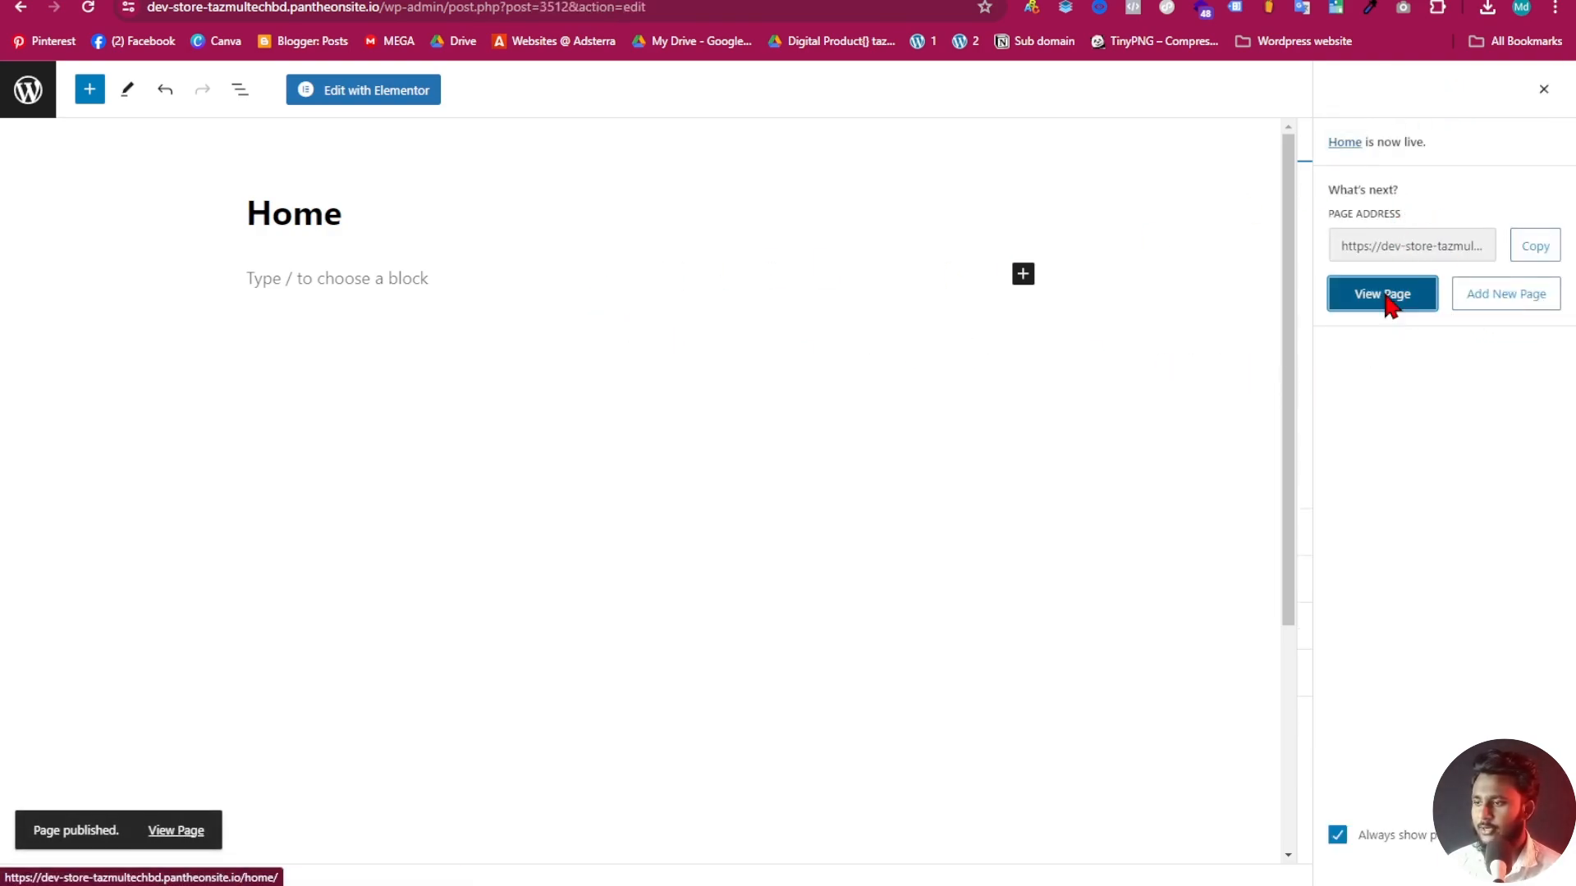
{"action": "right_click", "coordinate": [1387, 299]}
{"action": "left_click", "coordinate": [1246, 311]}
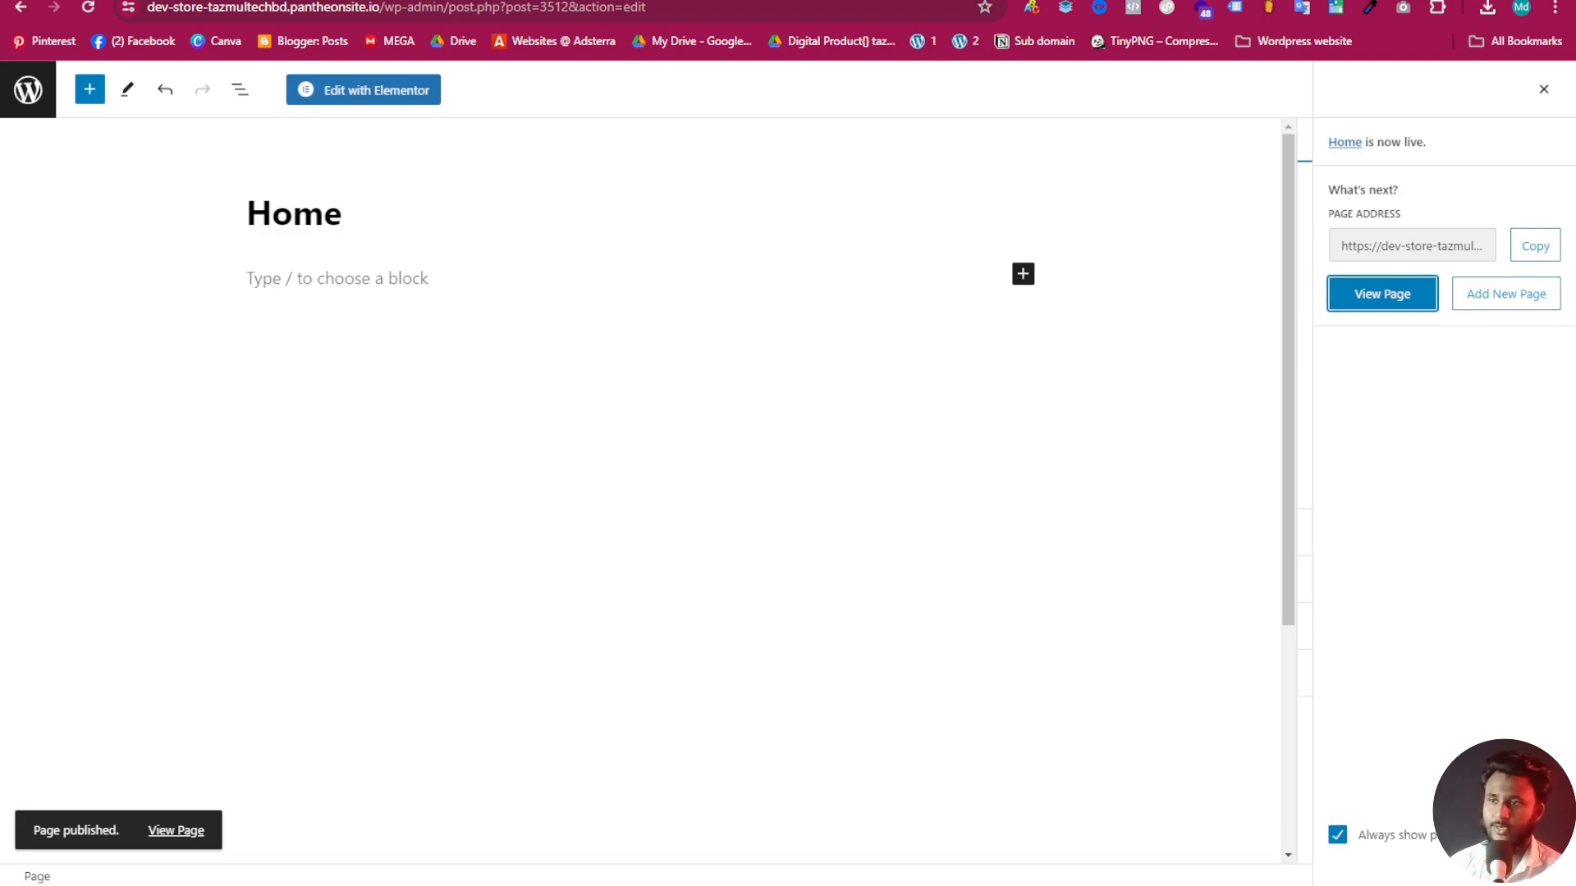
{"action": "left_click", "coordinate": [706, 0]}
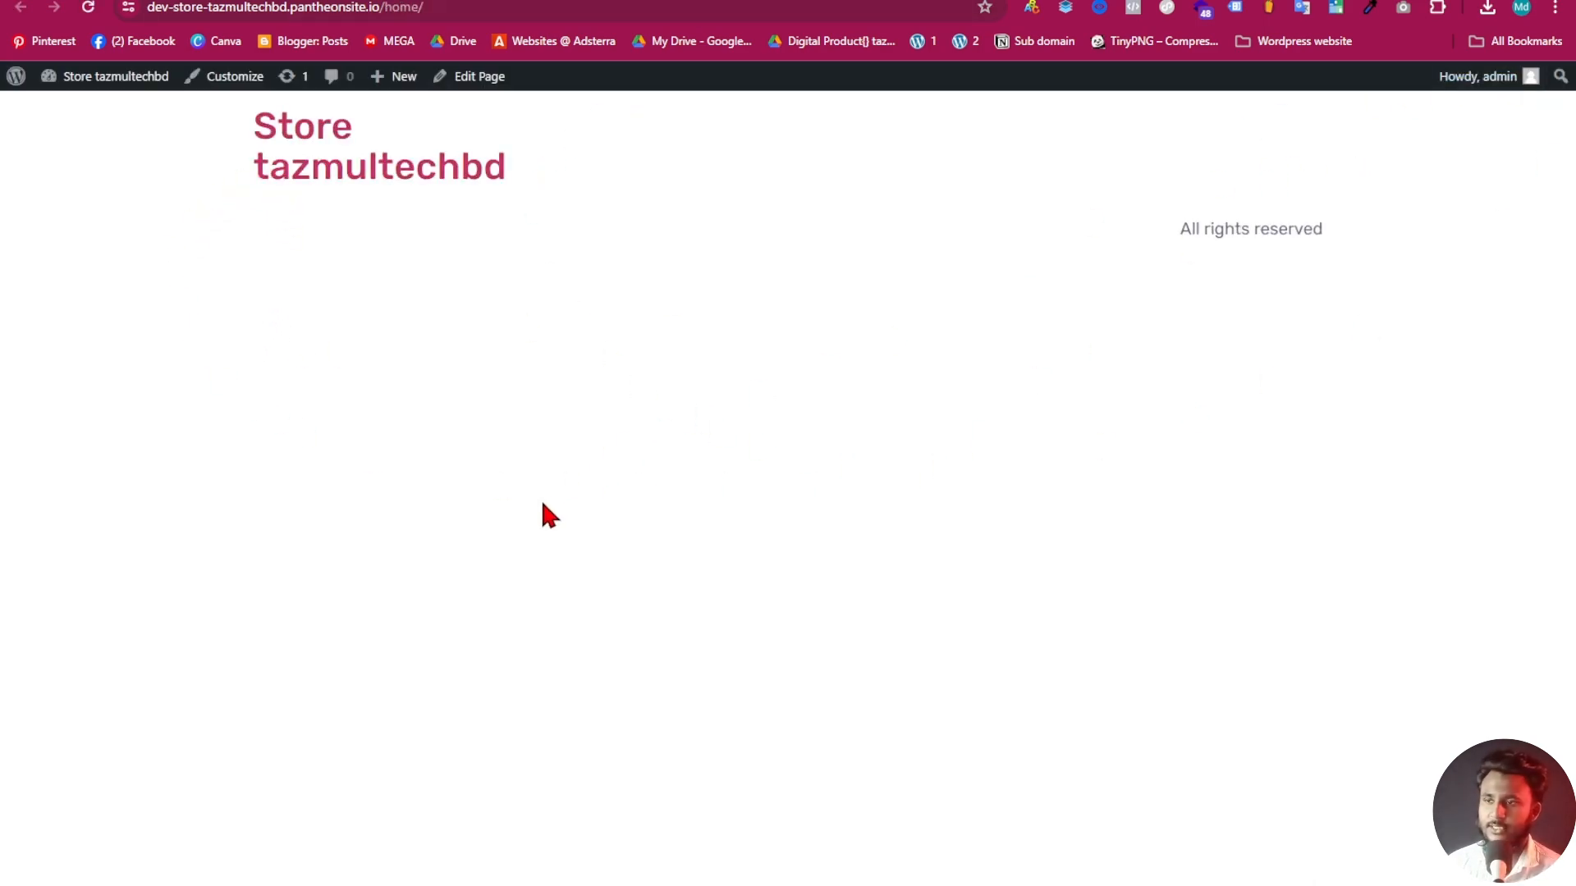
{"action": "left_click", "coordinate": [609, 0]}
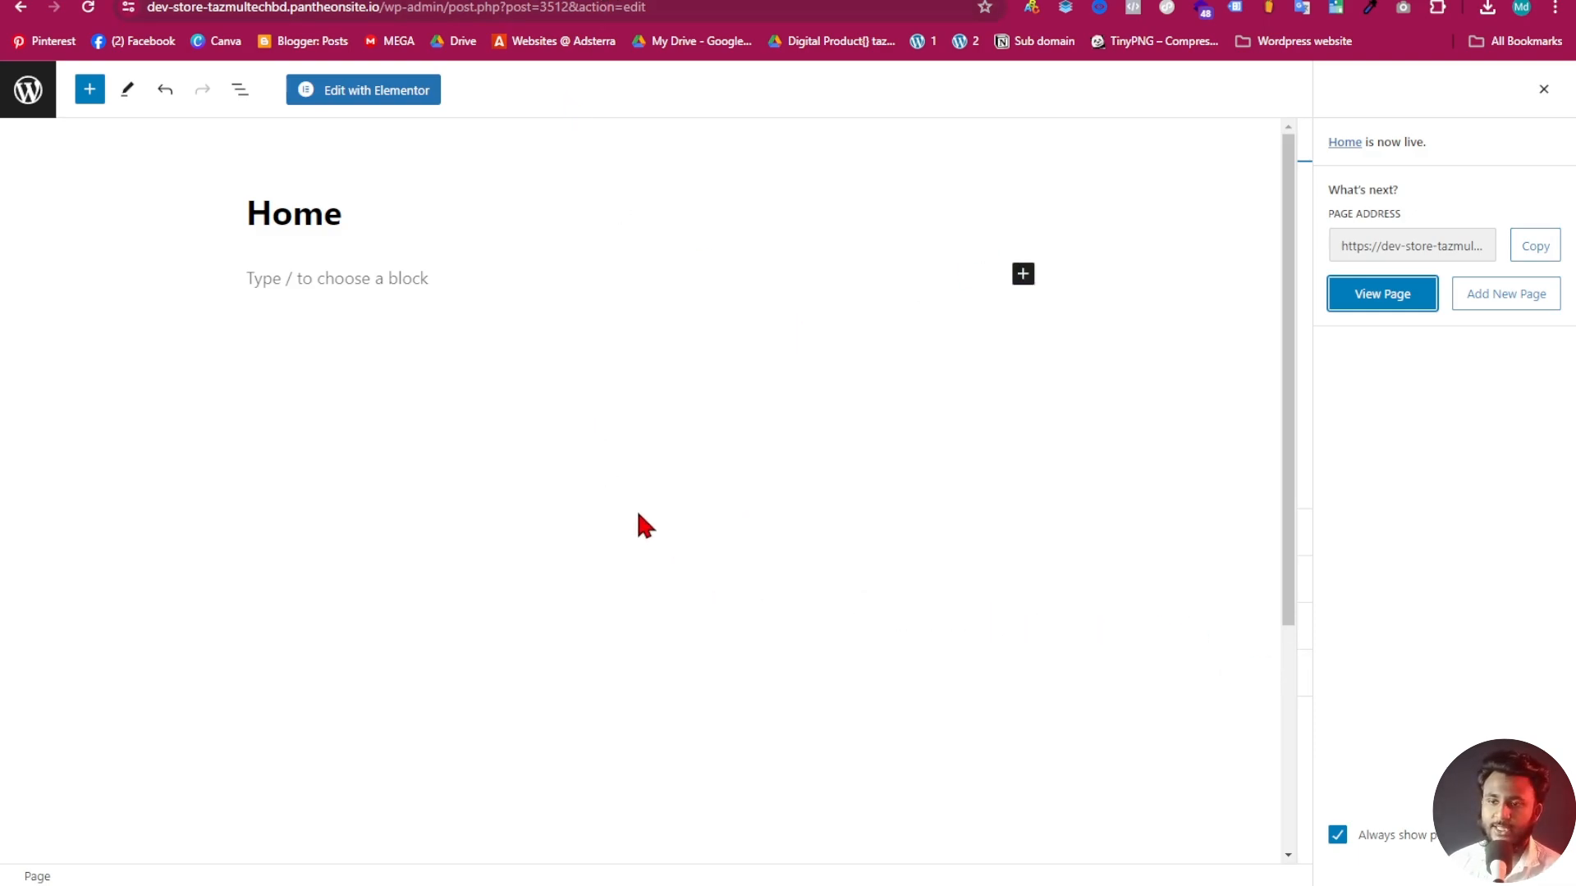
Enter the sample text "awef awsd fsd" below the Home title and remove it from the page
{"action": "left_click", "coordinate": [378, 271]}
{"action": "type", "text": "awef awsd fsd"}
{"action": "left_click", "coordinate": [373, 377]}
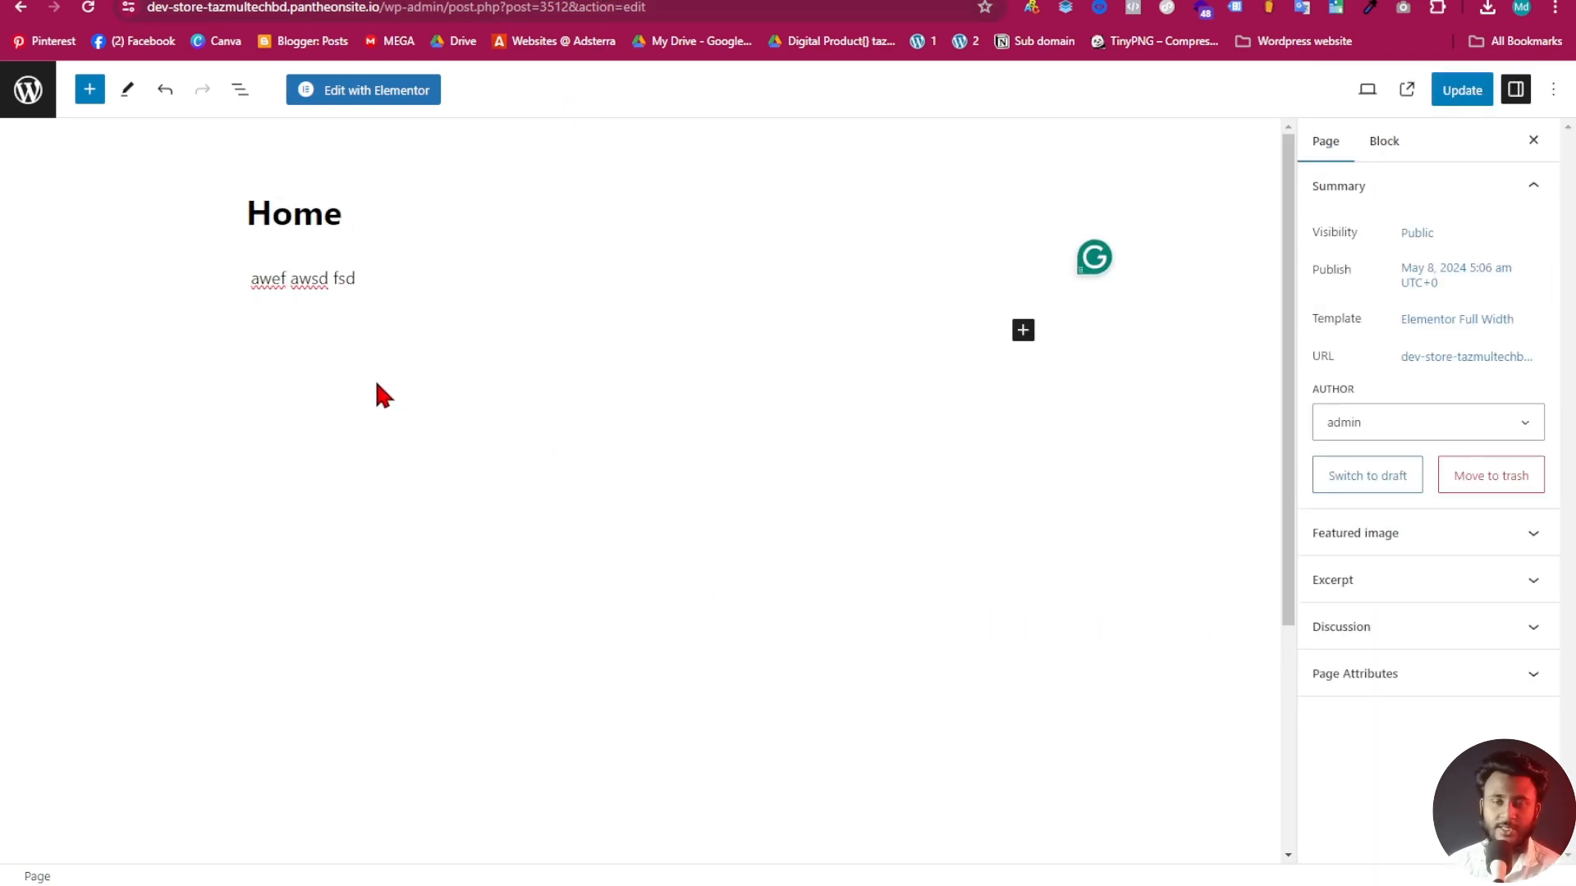
{"action": "scroll", "coordinate": [374, 379], "scroll_direction": "down", "scroll_amount": 5}
{"action": "scroll", "coordinate": [457, 401], "scroll_direction": "up", "scroll_amount": 5}
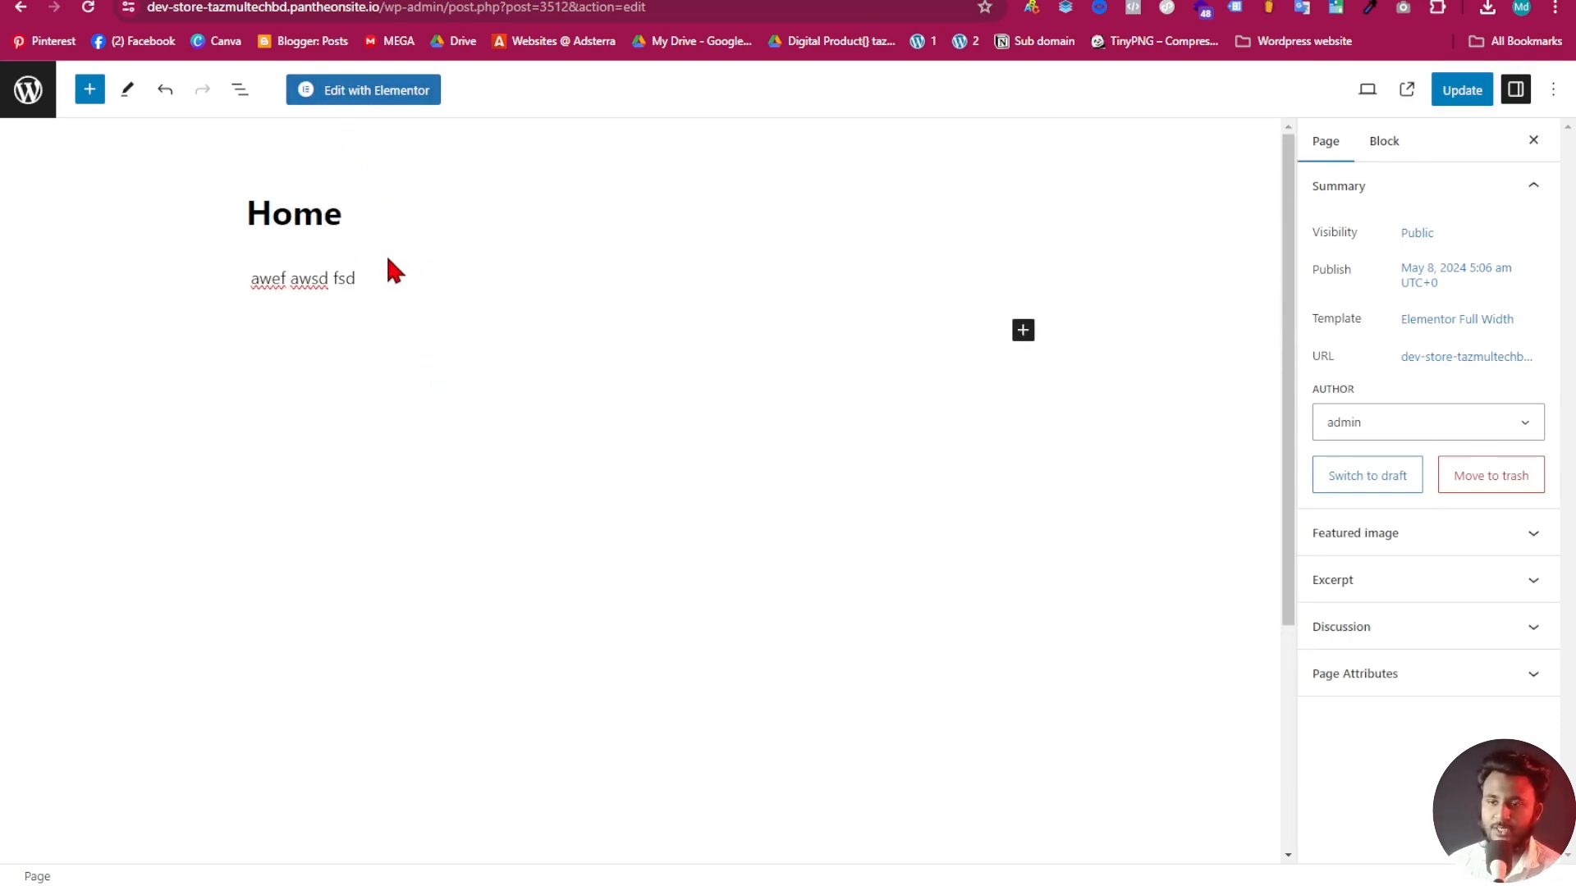
{"action": "left_click_drag", "start_coordinate": [392, 277], "coordinate": [153, 314]}
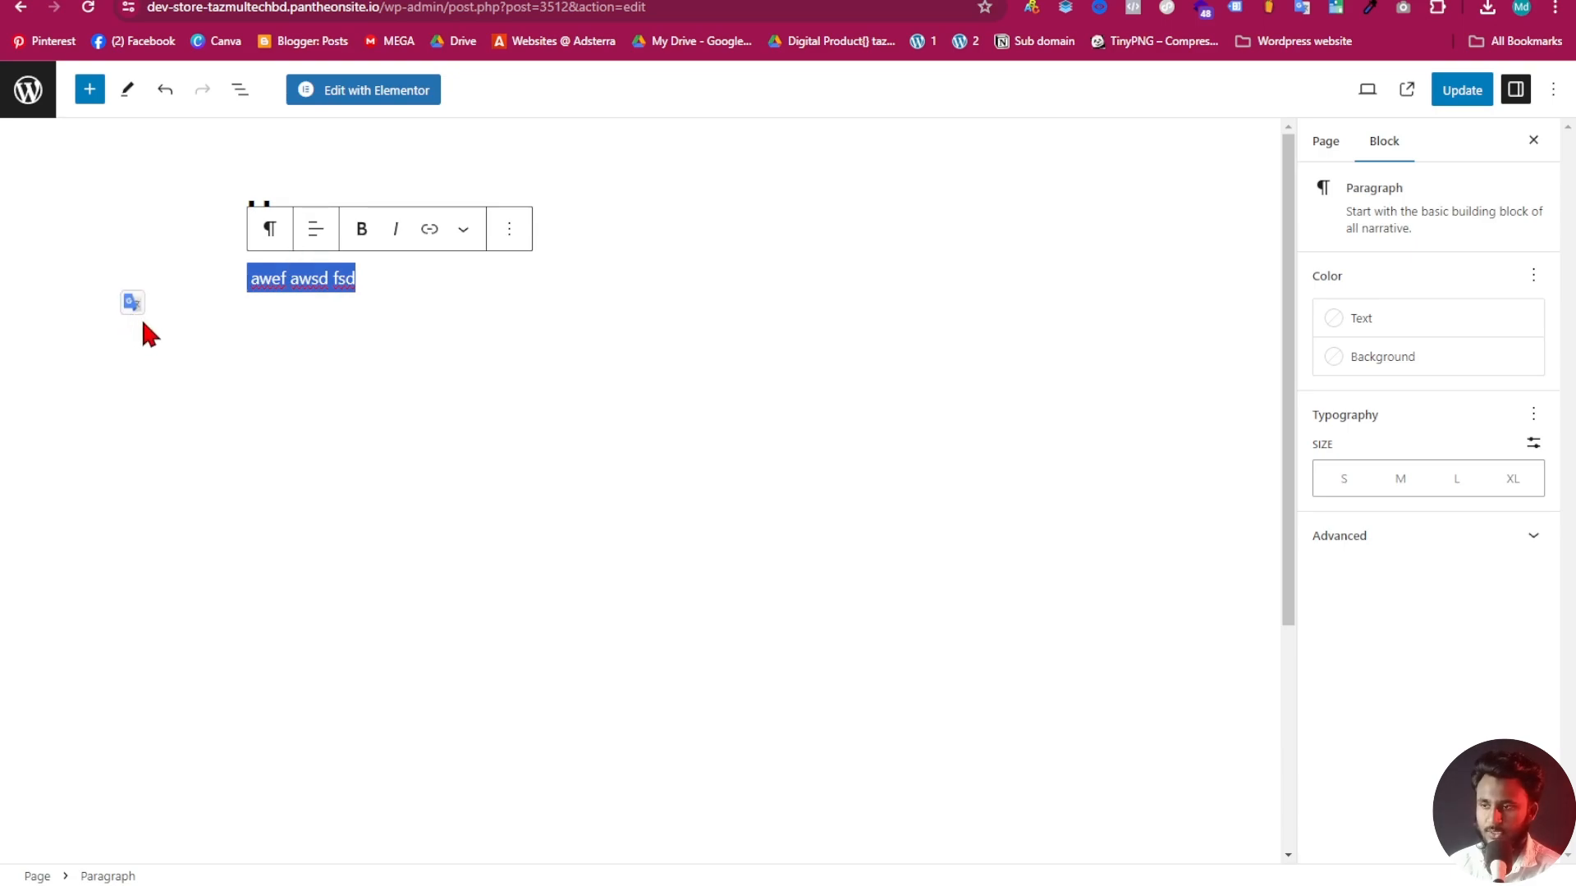
{"action": "key", "text": "BackSpace"}
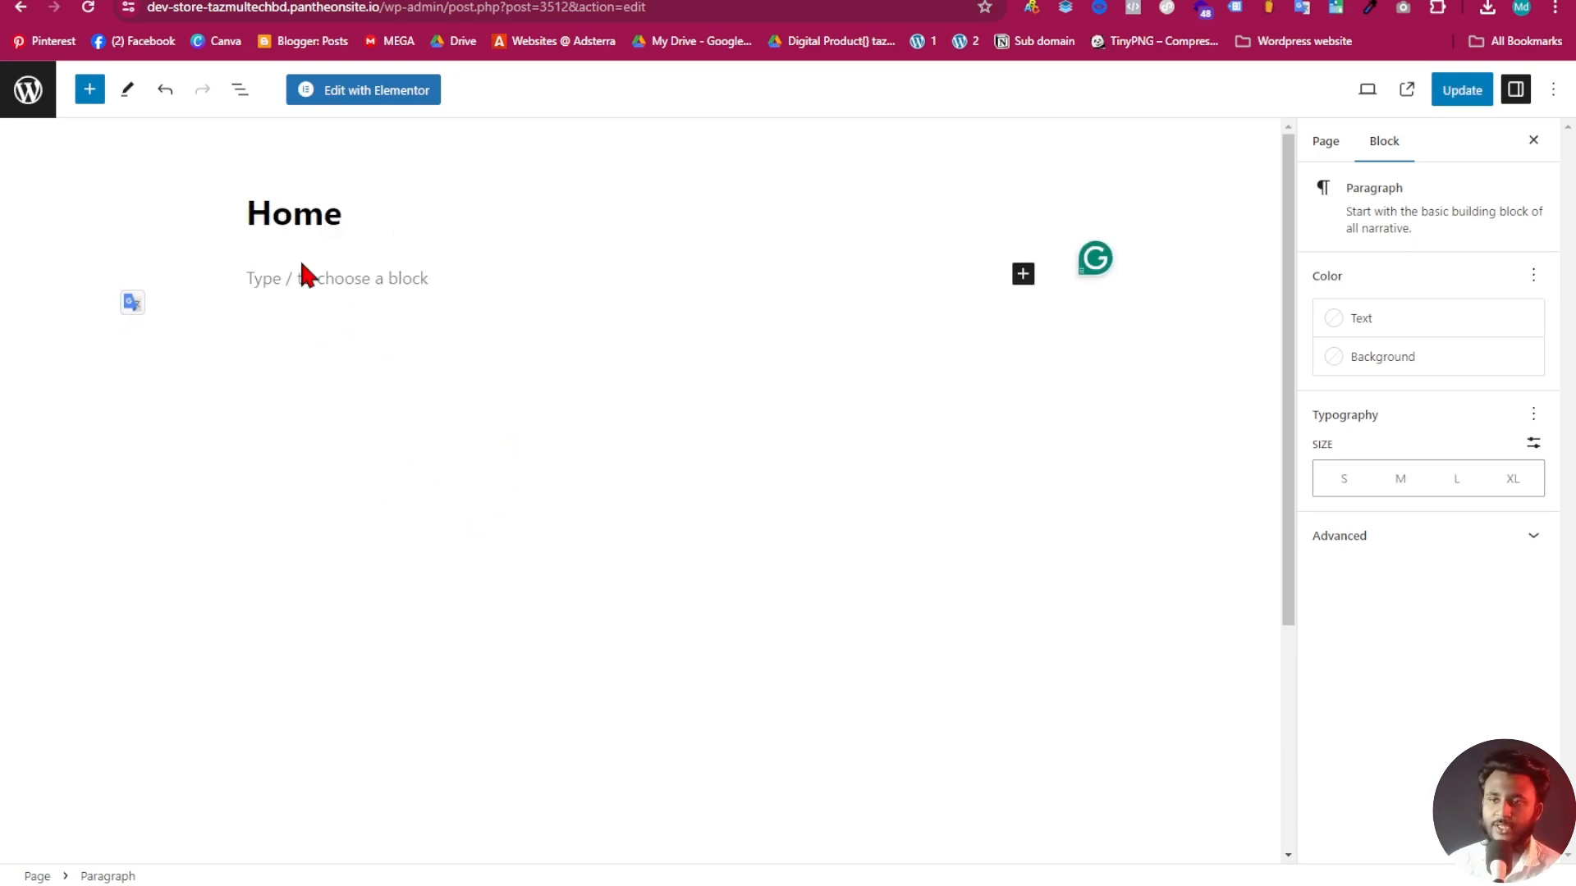
Open the Home page in the Elementor editor, discarding unsaved changes, and set its page layout to Elementor Canvas
{"action": "left_click", "coordinate": [397, 97]}
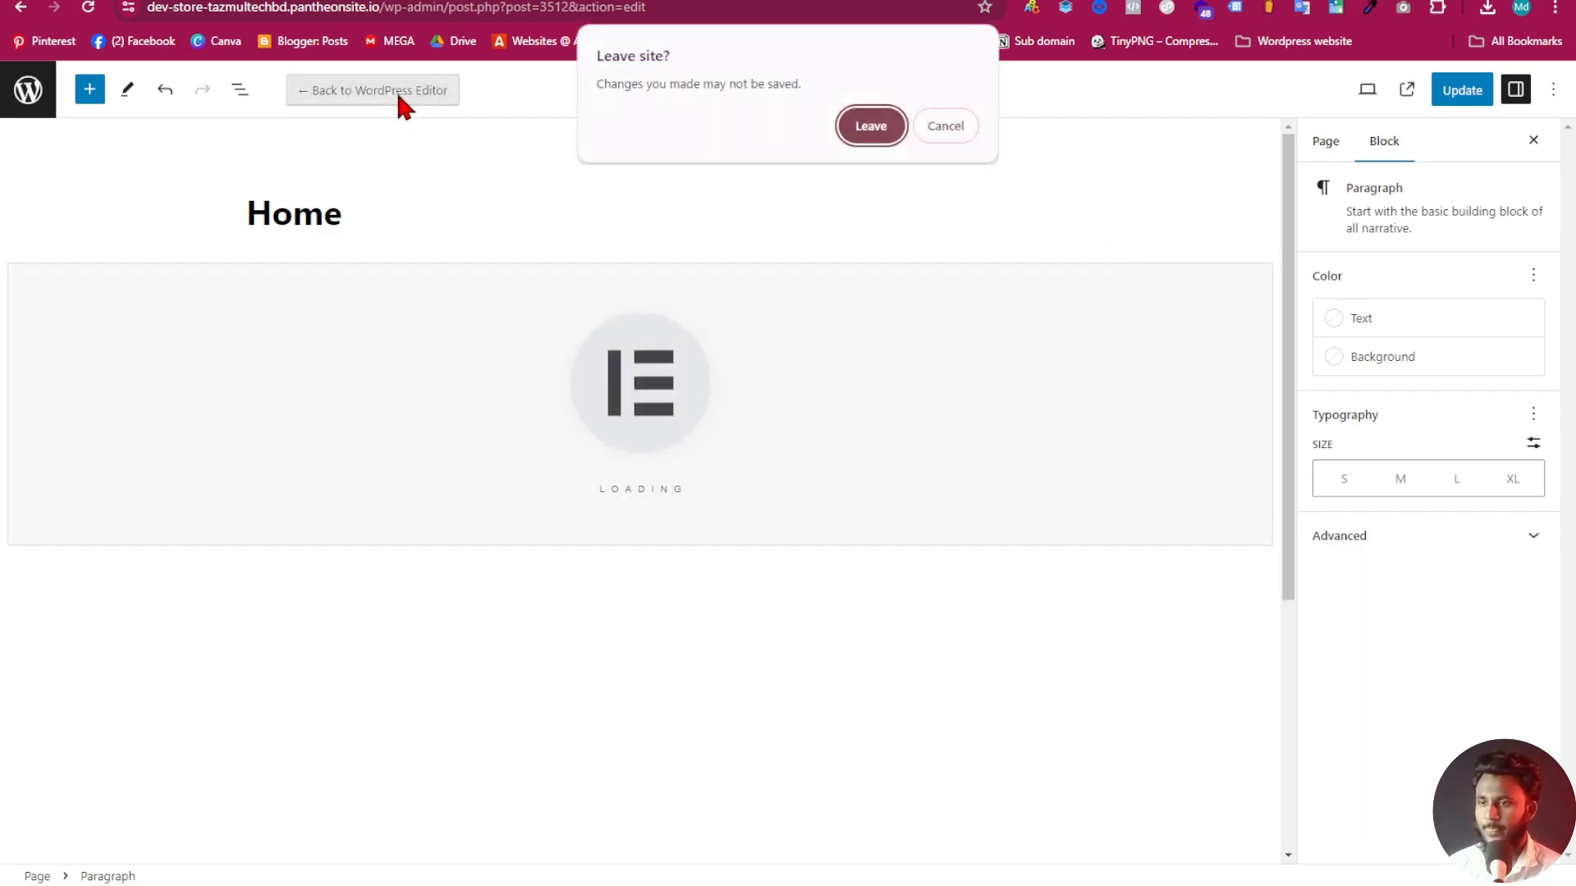
{"action": "left_click", "coordinate": [869, 128]}
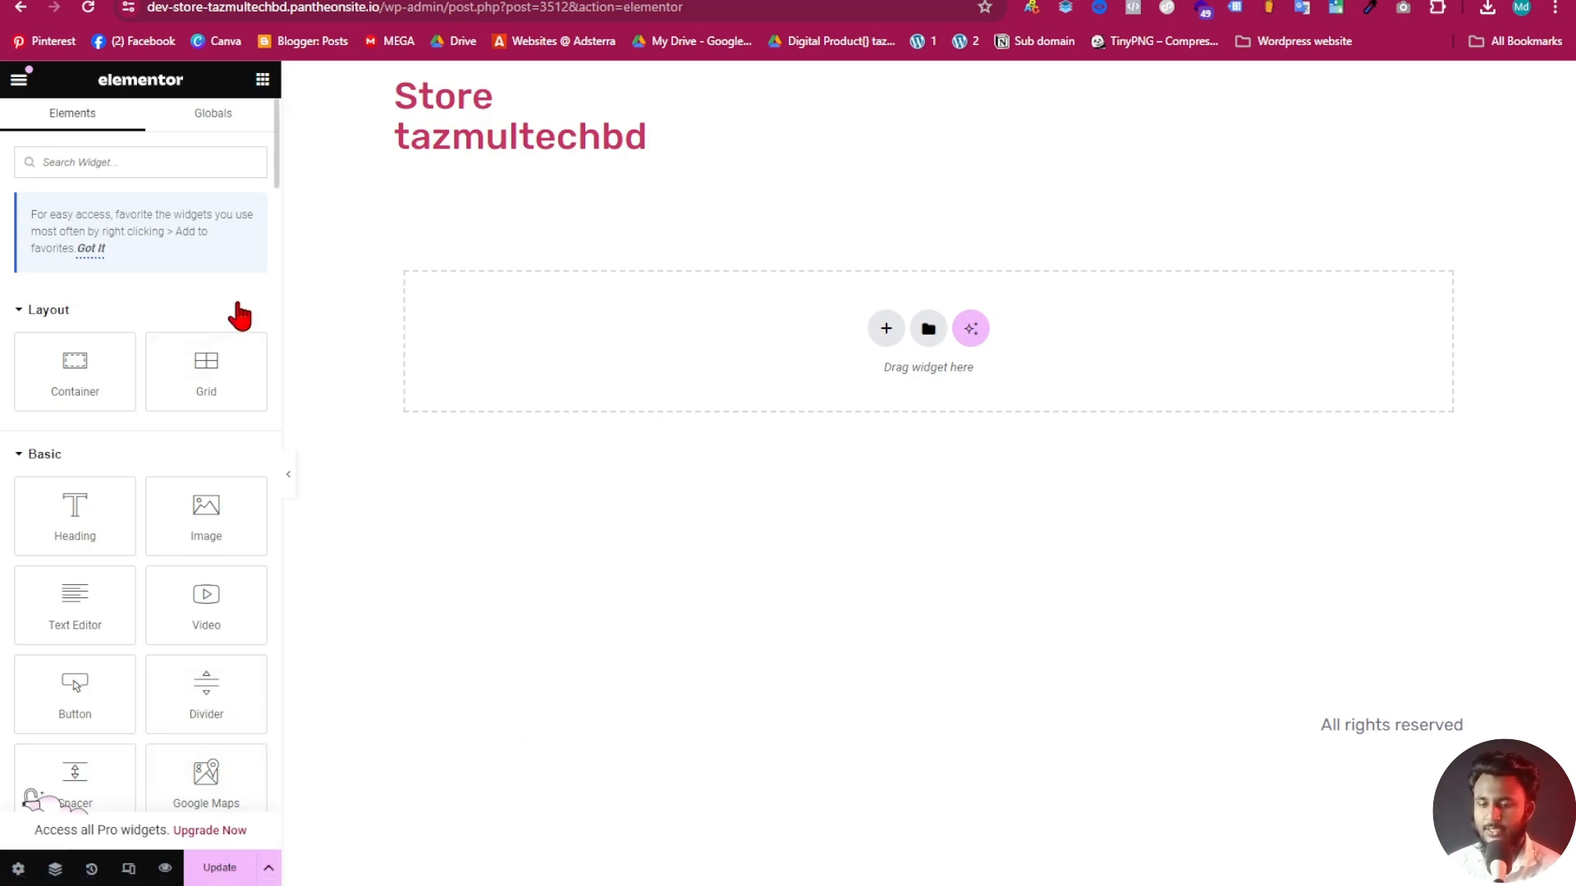
{"action": "left_click", "coordinate": [20, 870]}
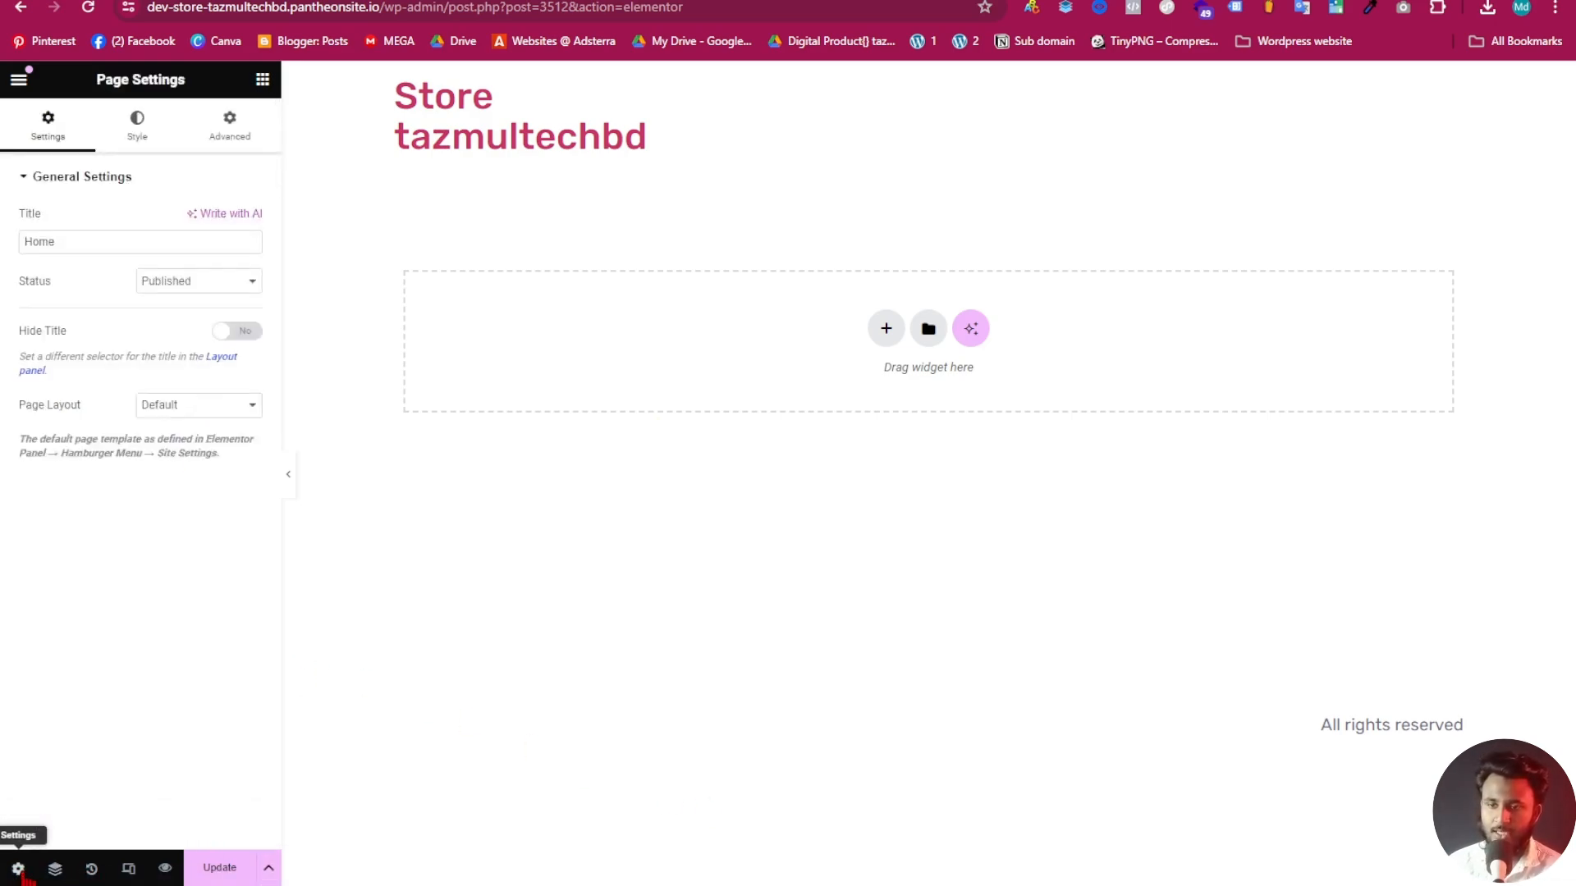
{"action": "left_click", "coordinate": [220, 410]}
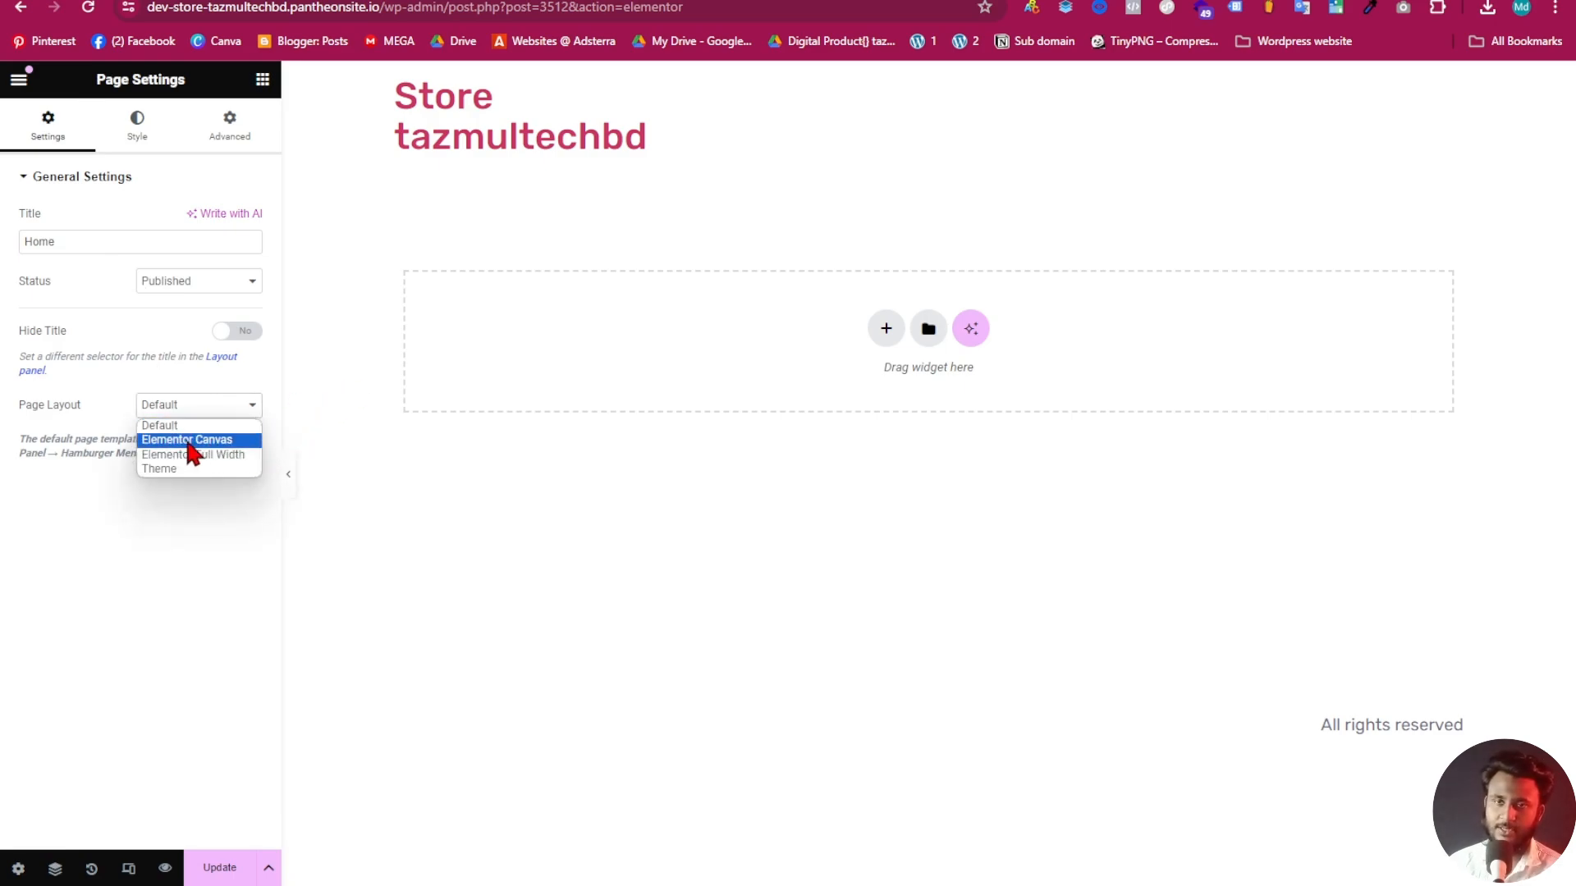
{"action": "left_click", "coordinate": [209, 441]}
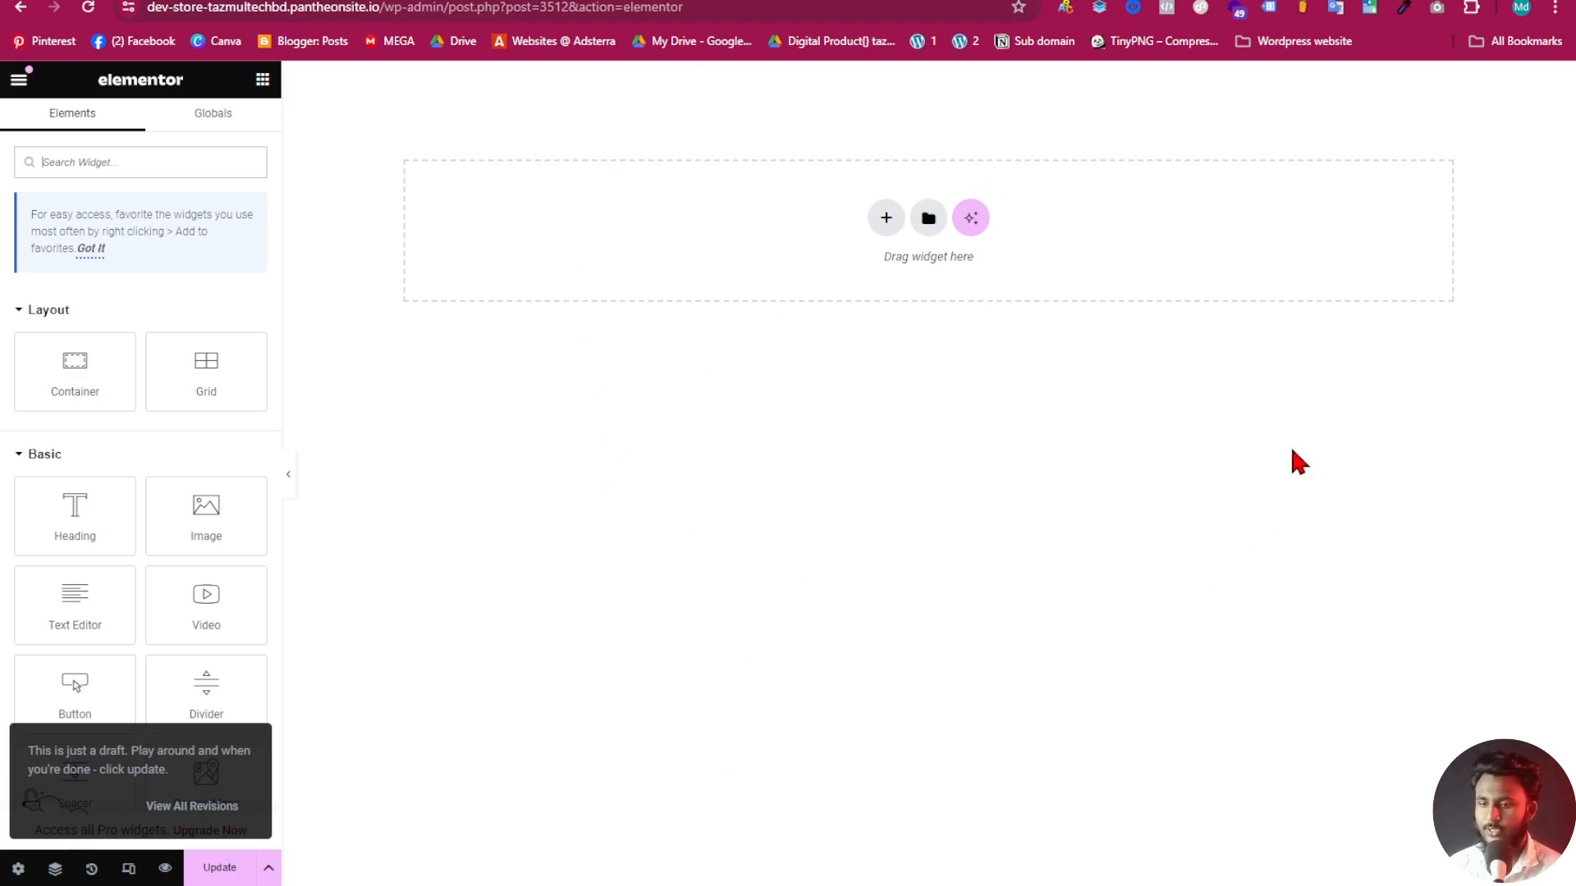
{"action": "left_click", "coordinate": [288, 481]}
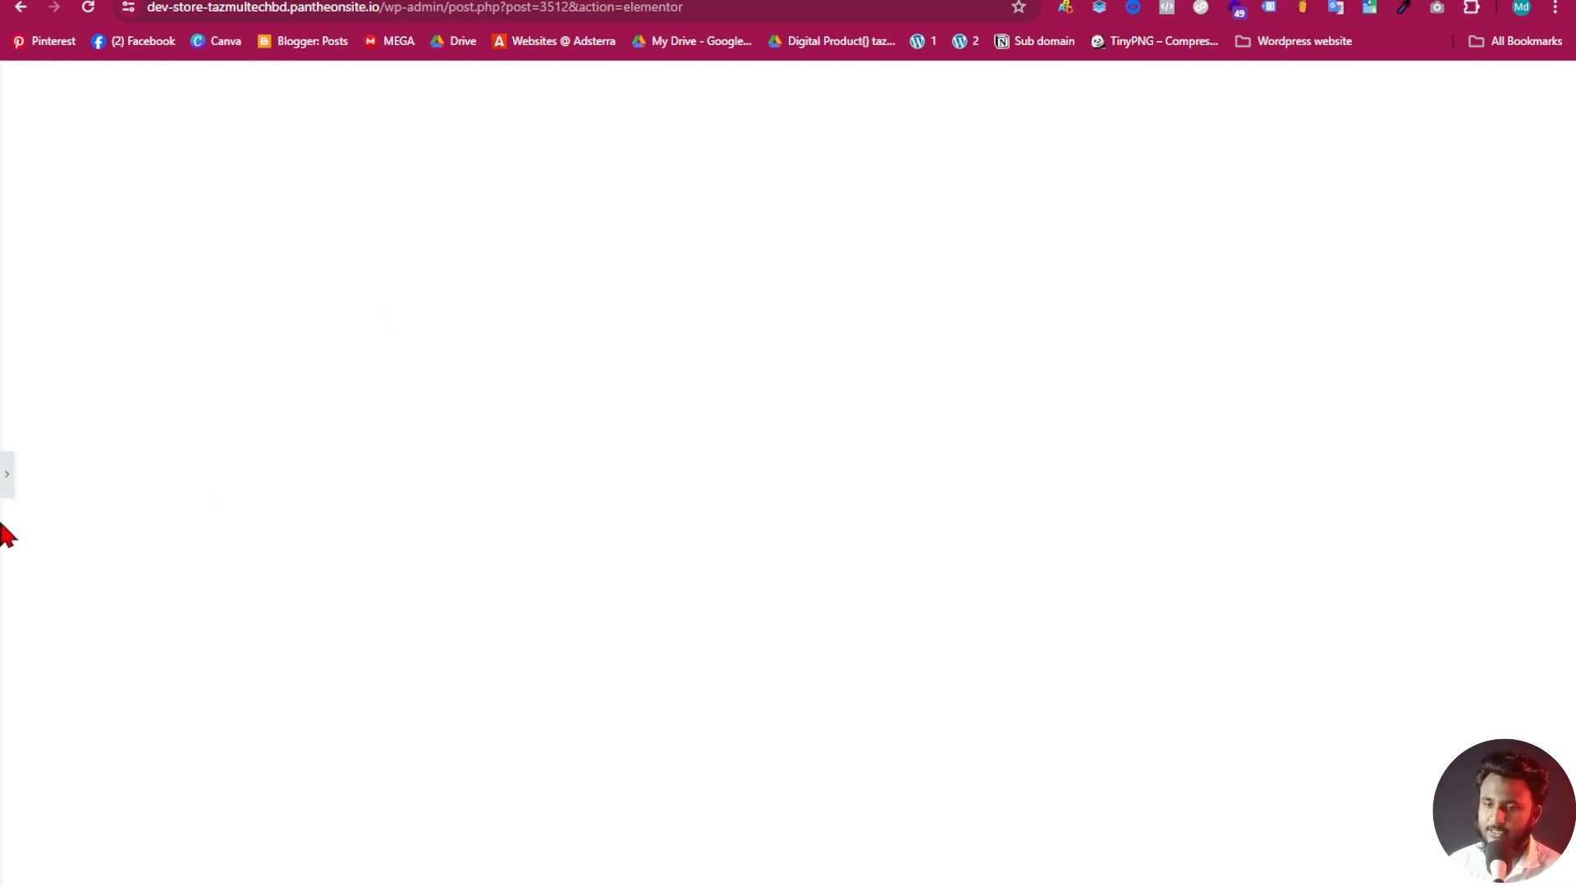
{"action": "left_click", "coordinate": [8, 479]}
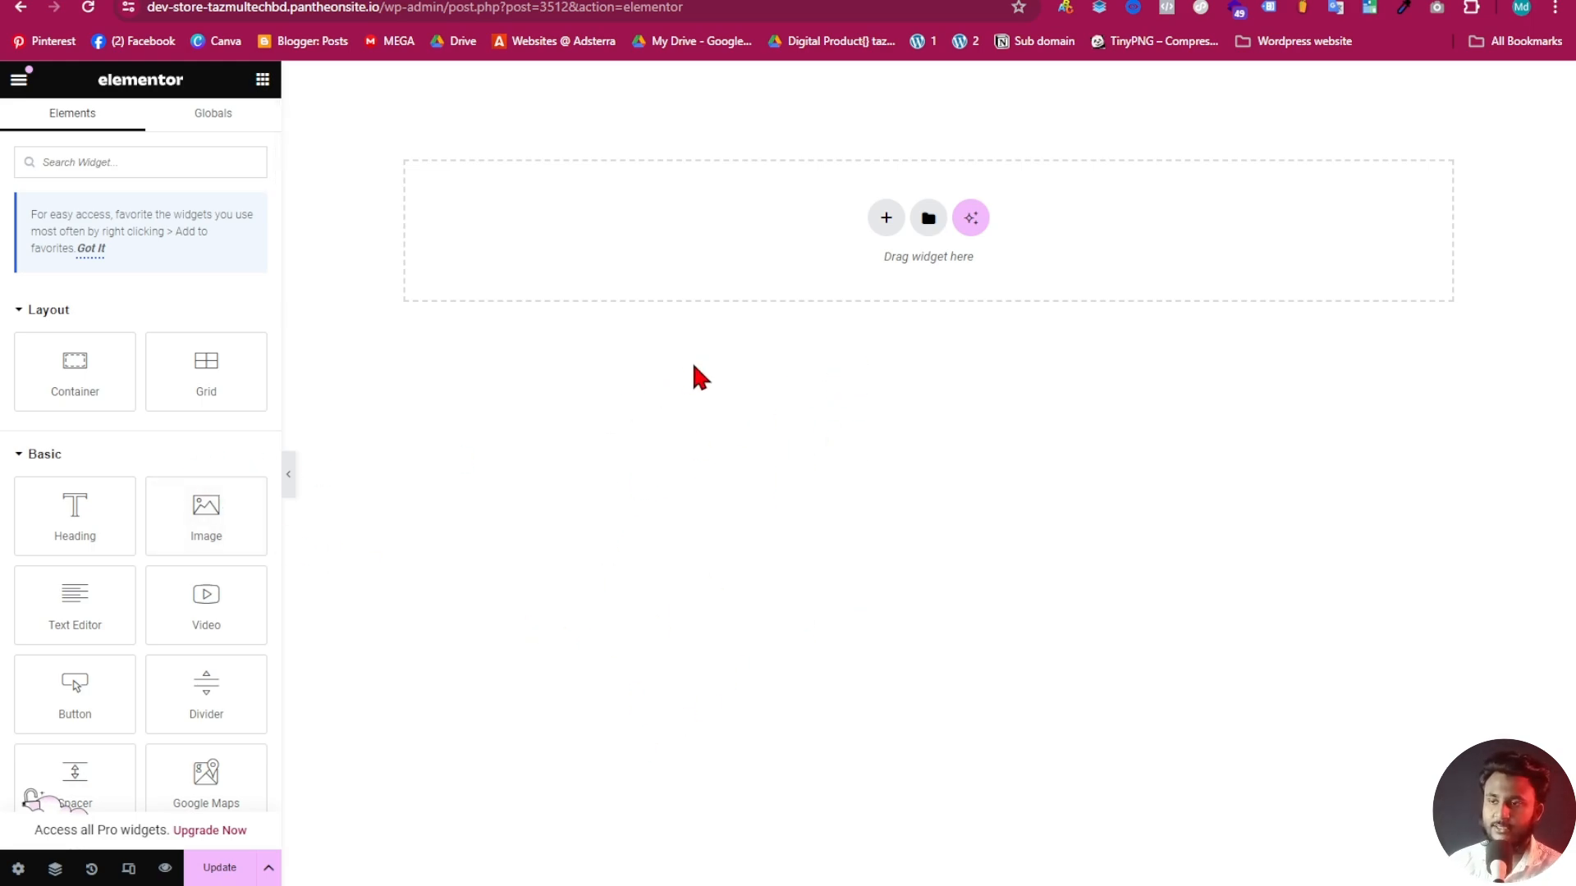
Look over the demo agency site's home page and return to the Elementor editor
{"action": "left_click", "coordinate": [770, 0]}
{"action": "left_click", "coordinate": [591, 0]}
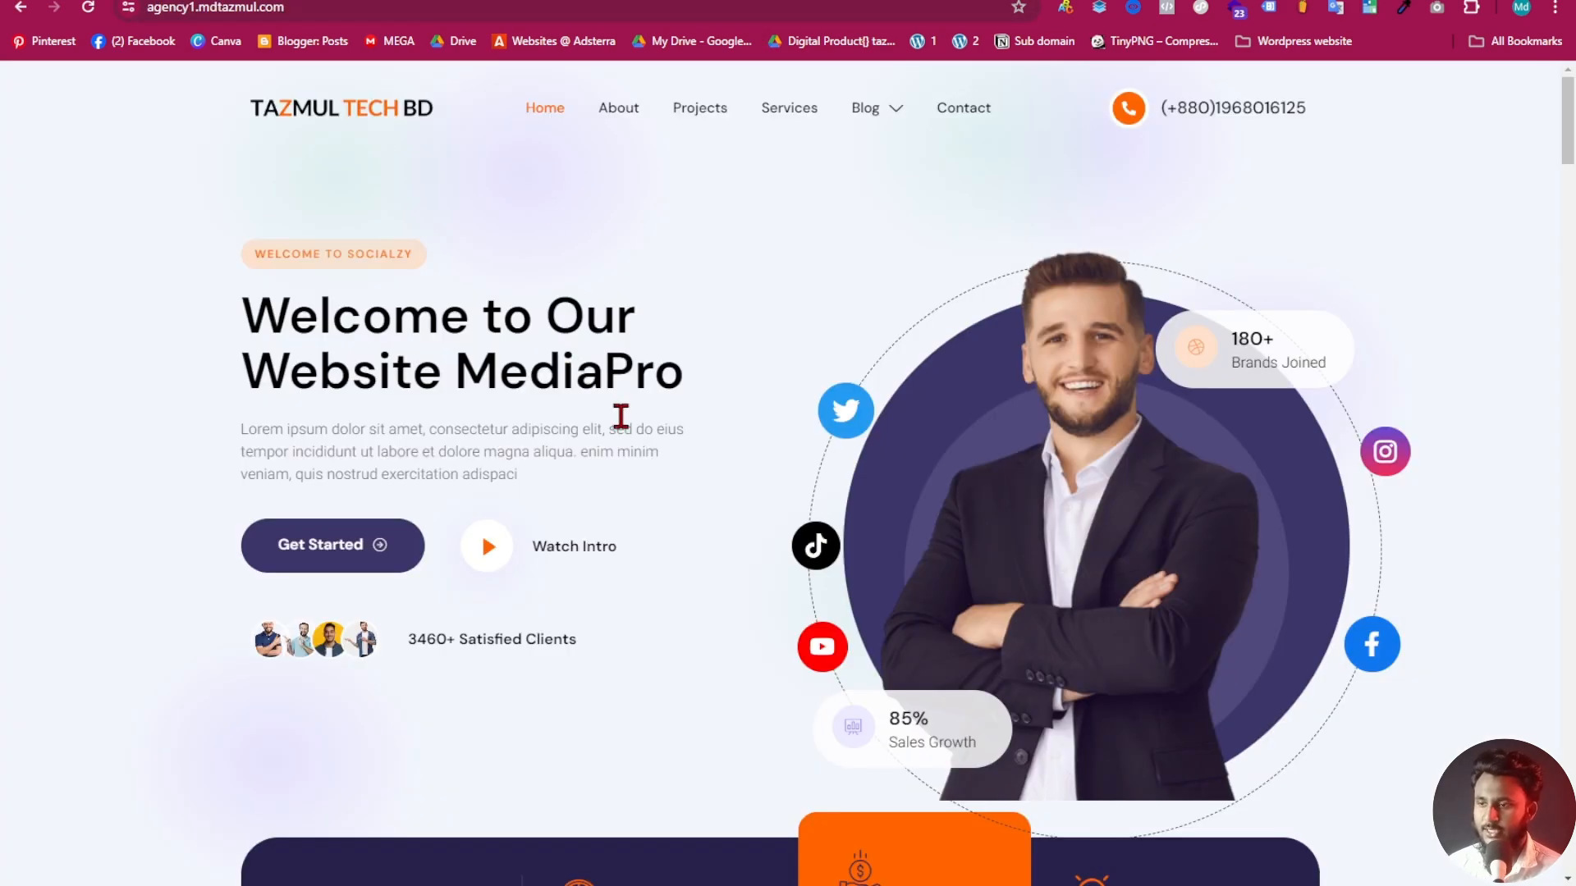
{"action": "scroll", "coordinate": [739, 476], "scroll_direction": "down", "scroll_amount": 6}
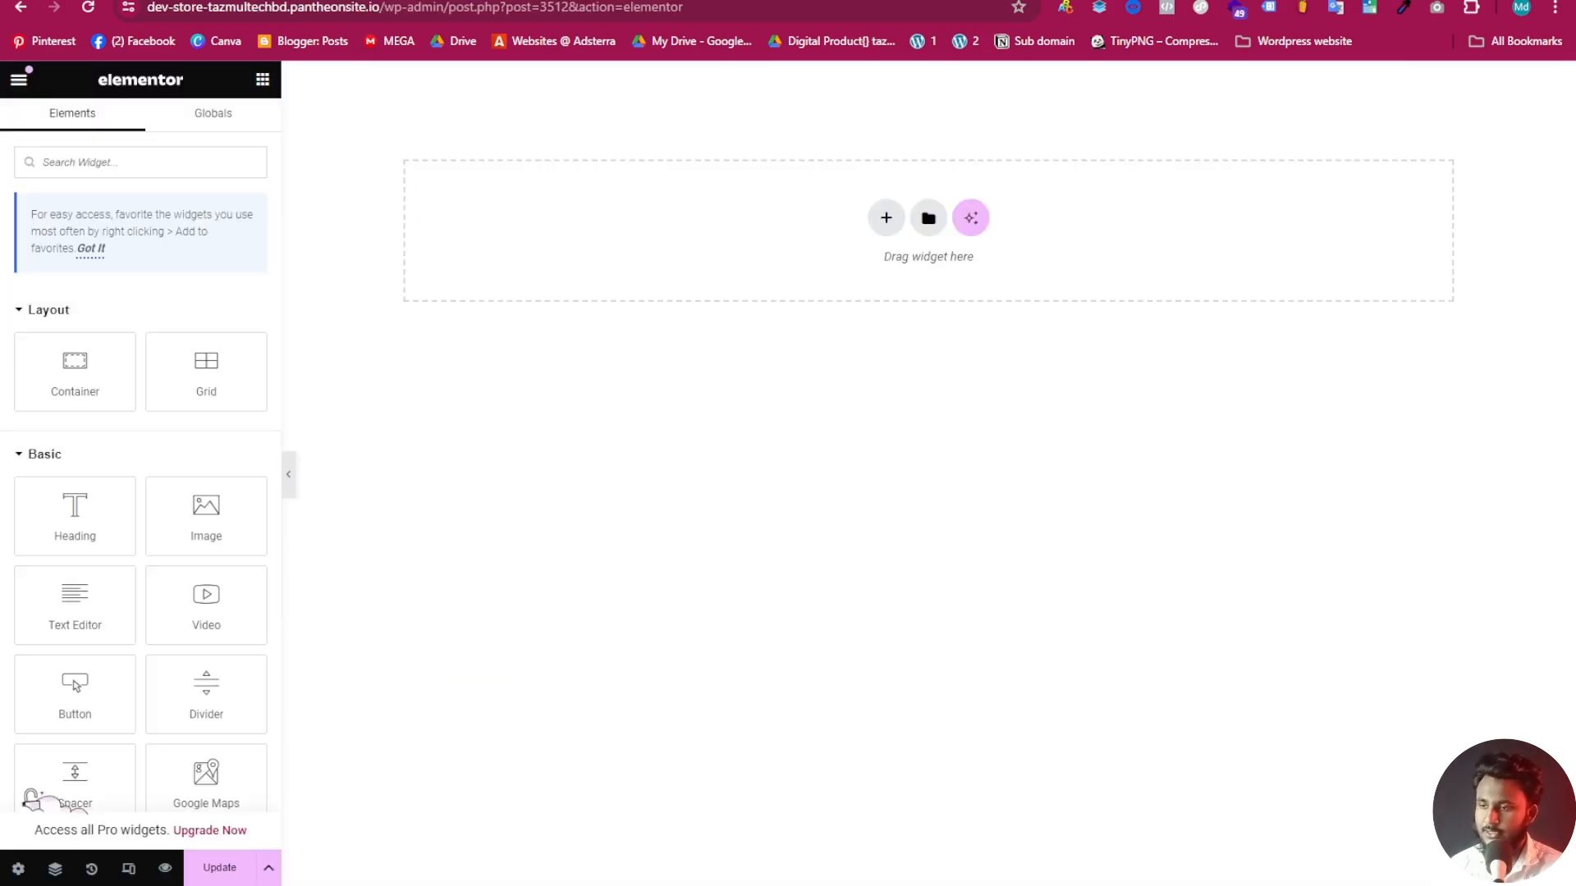
Add a Flexbox container with four equal columns to the Home page and delete it
{"action": "left_click", "coordinate": [886, 223]}
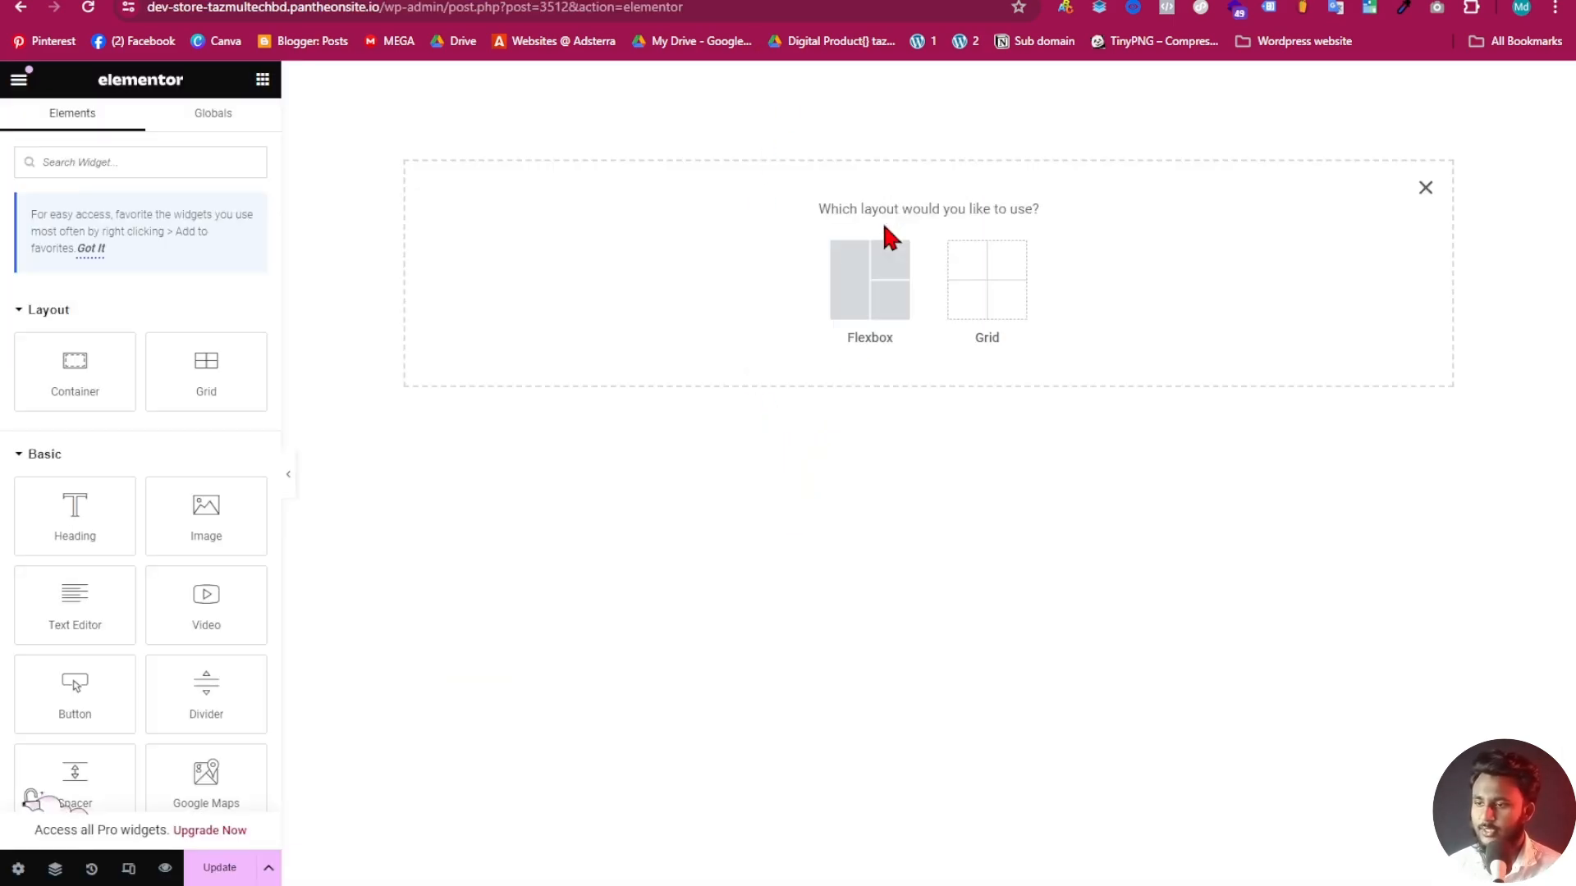
{"action": "left_click", "coordinate": [878, 286]}
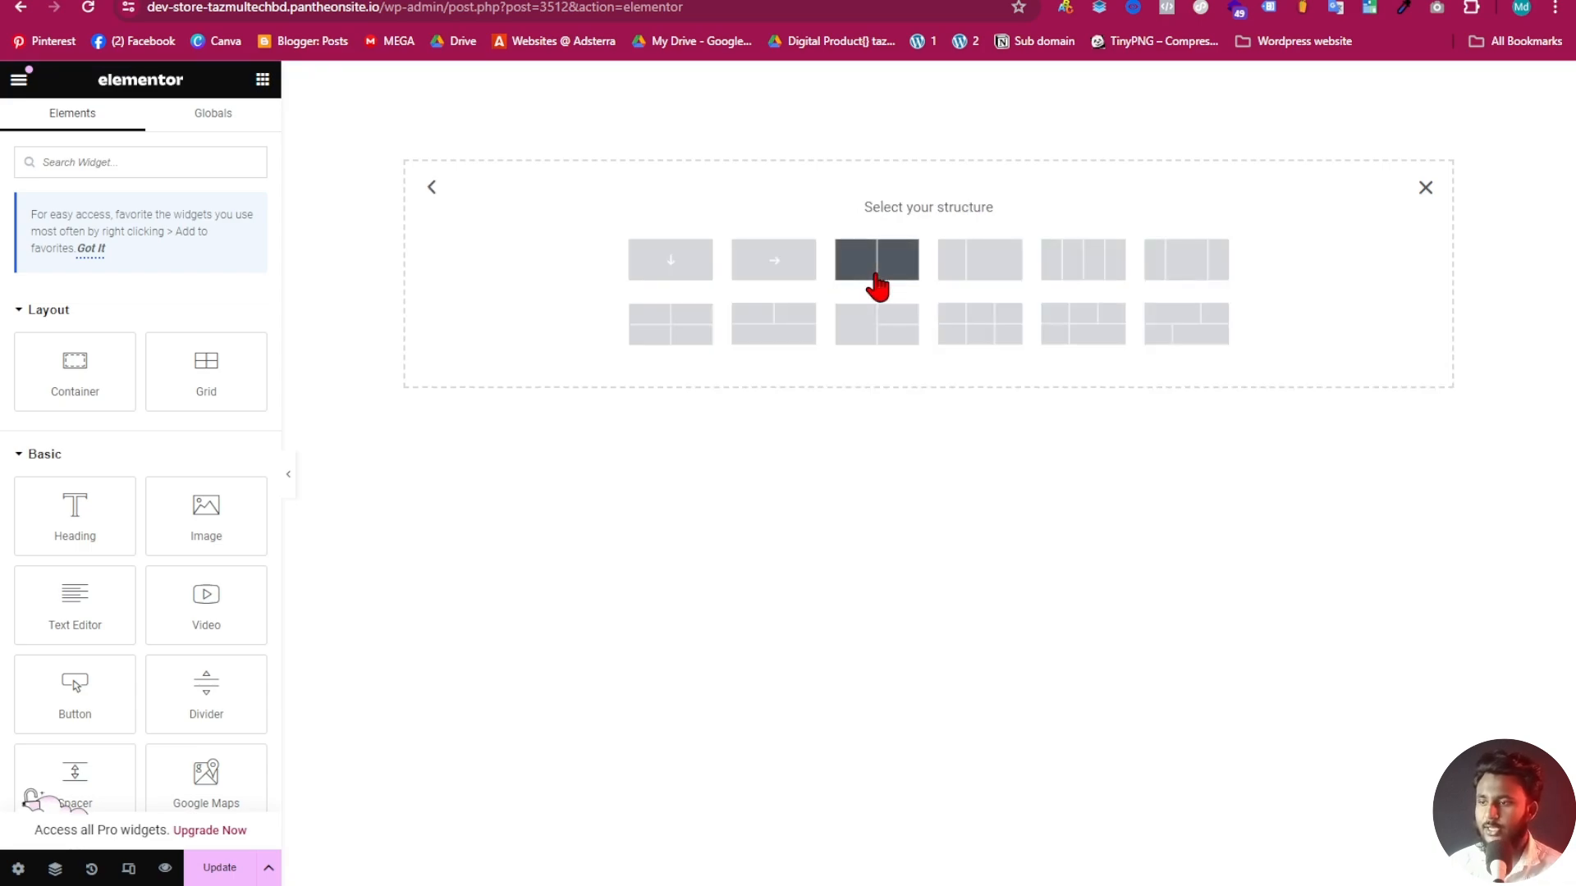
{"action": "left_click", "coordinate": [1091, 277]}
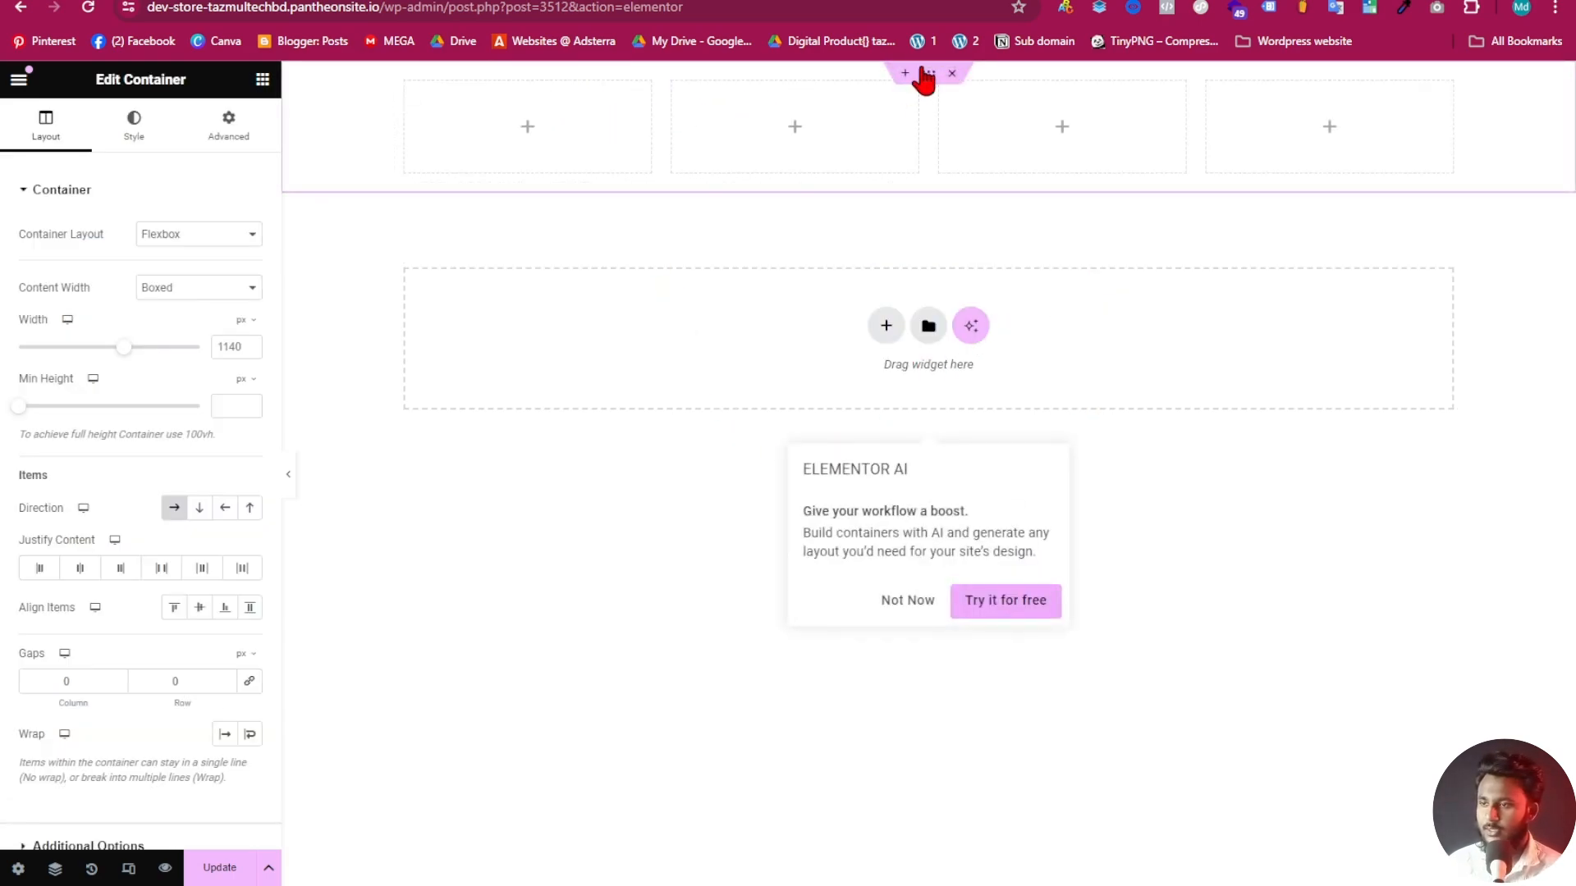
{"action": "left_click", "coordinate": [953, 74]}
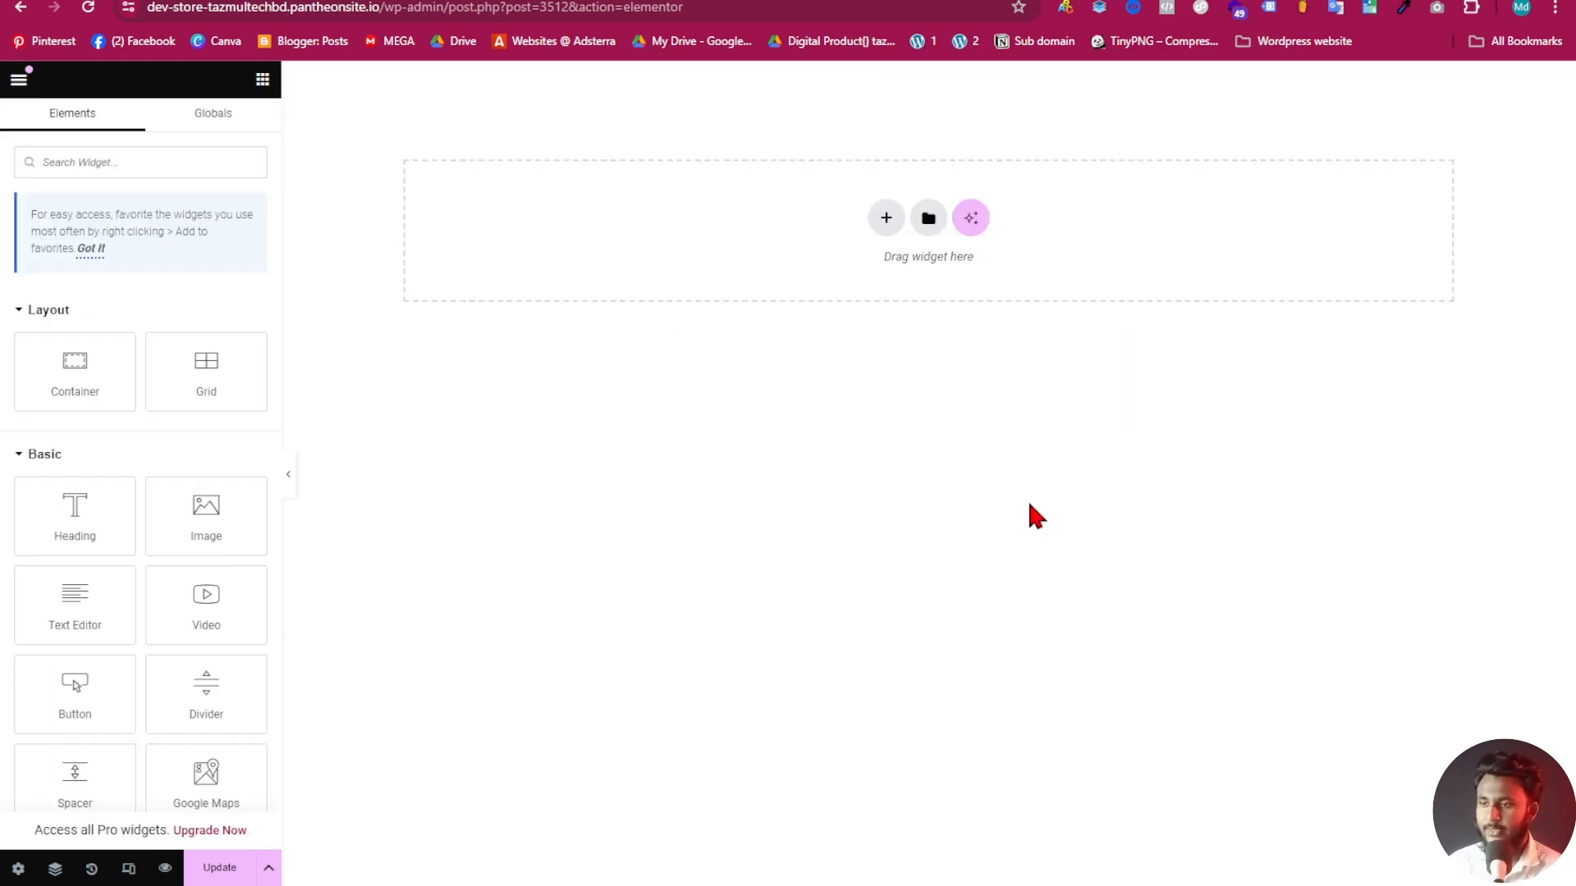
Add a single-column Flexbox container to the Home page and place another container inside it
{"action": "left_click", "coordinate": [880, 233]}
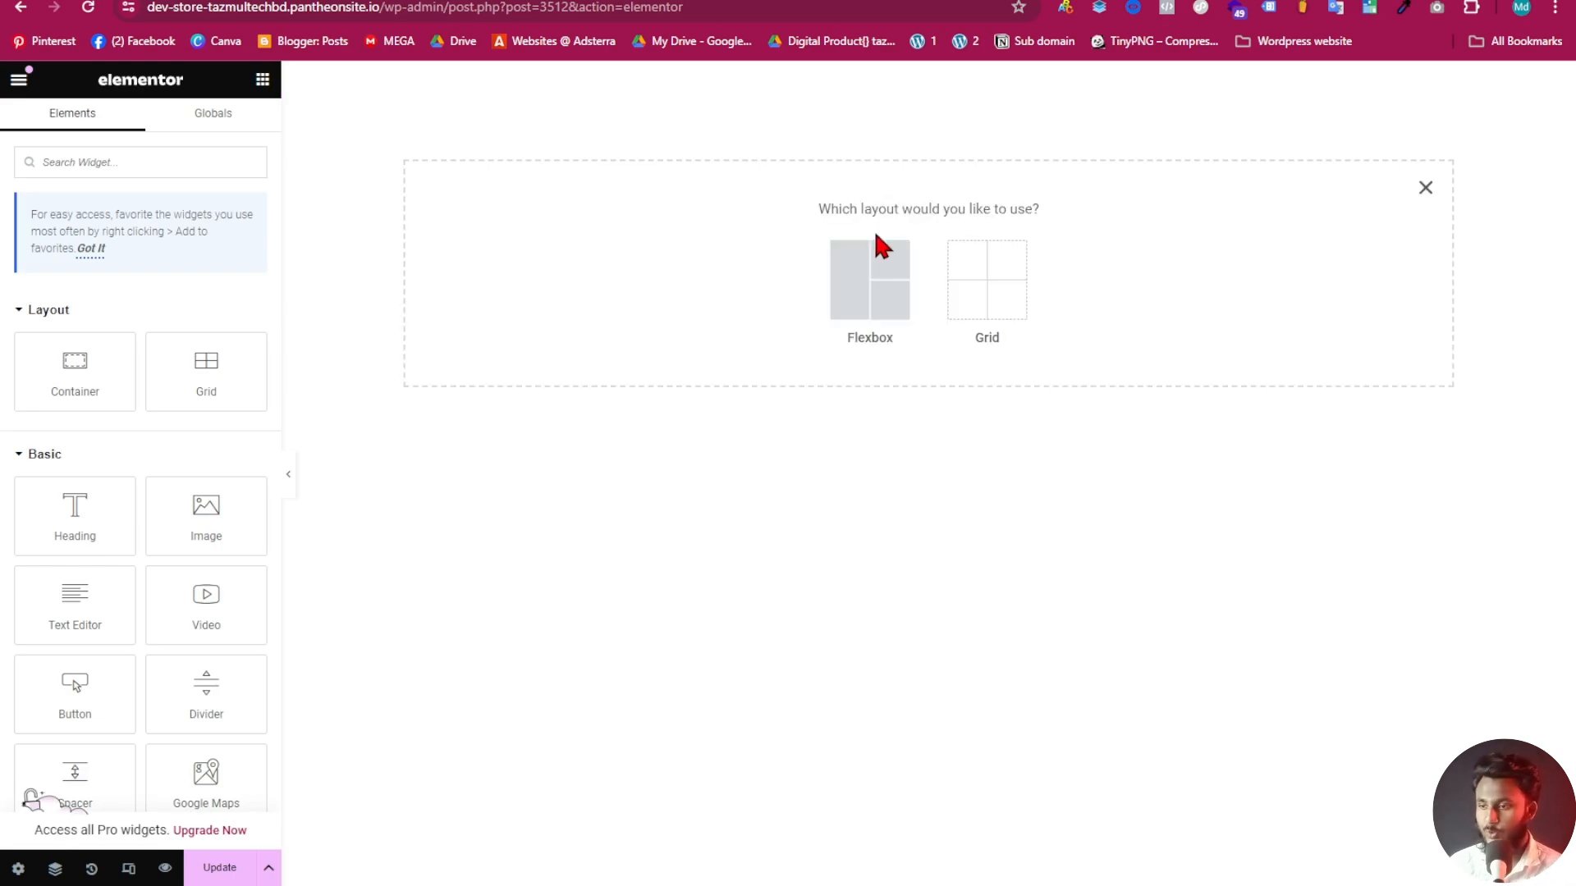
{"action": "left_click", "coordinate": [872, 289]}
{"action": "left_click", "coordinate": [680, 269]}
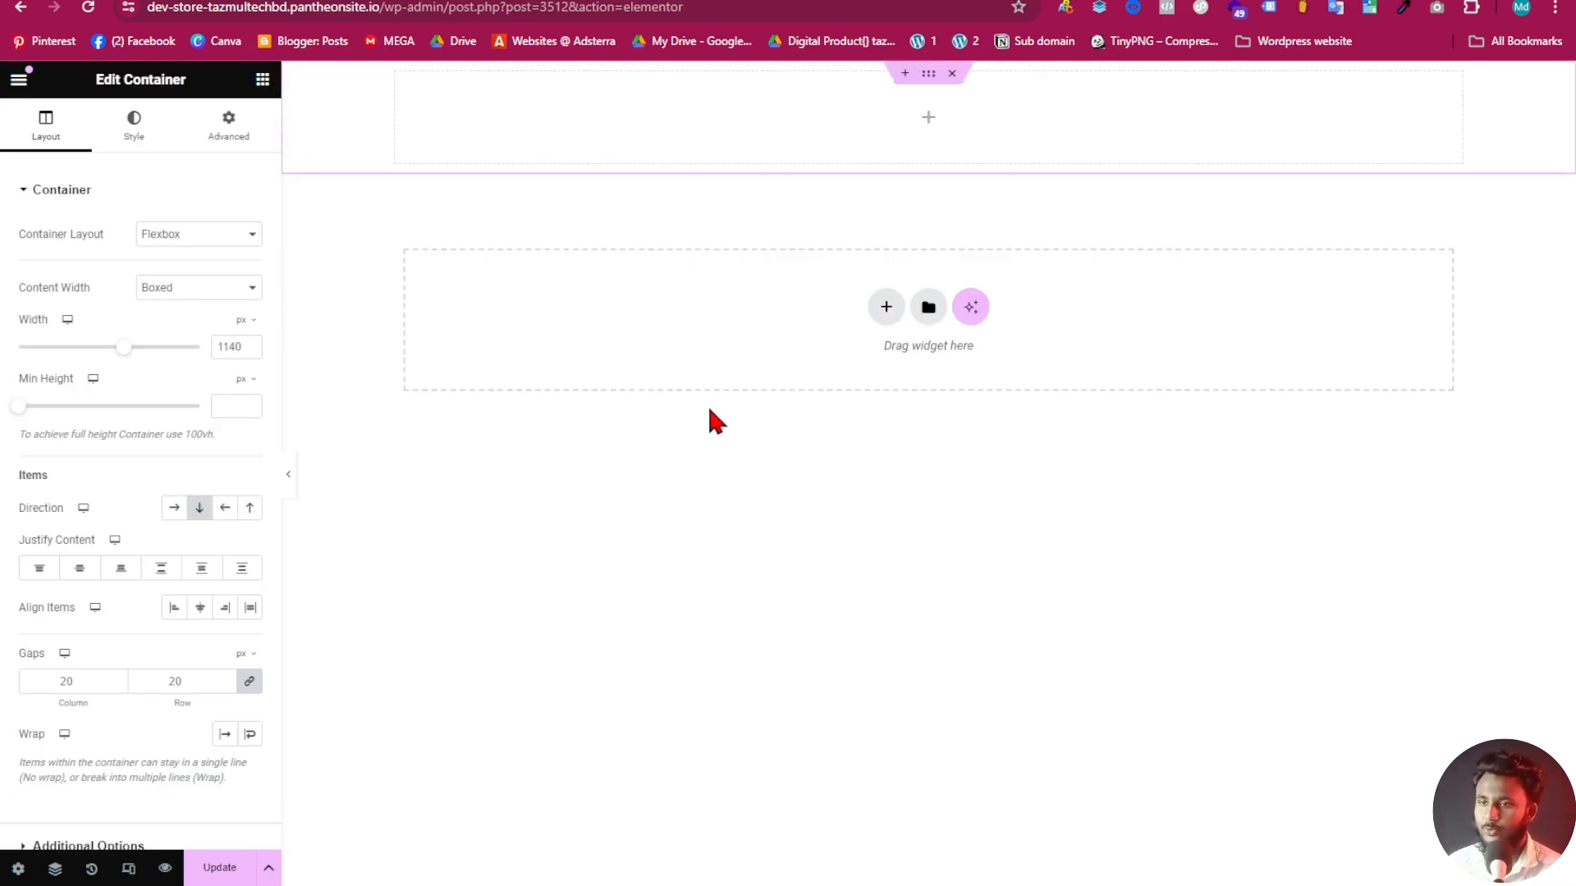
{"action": "left_click", "coordinate": [263, 81]}
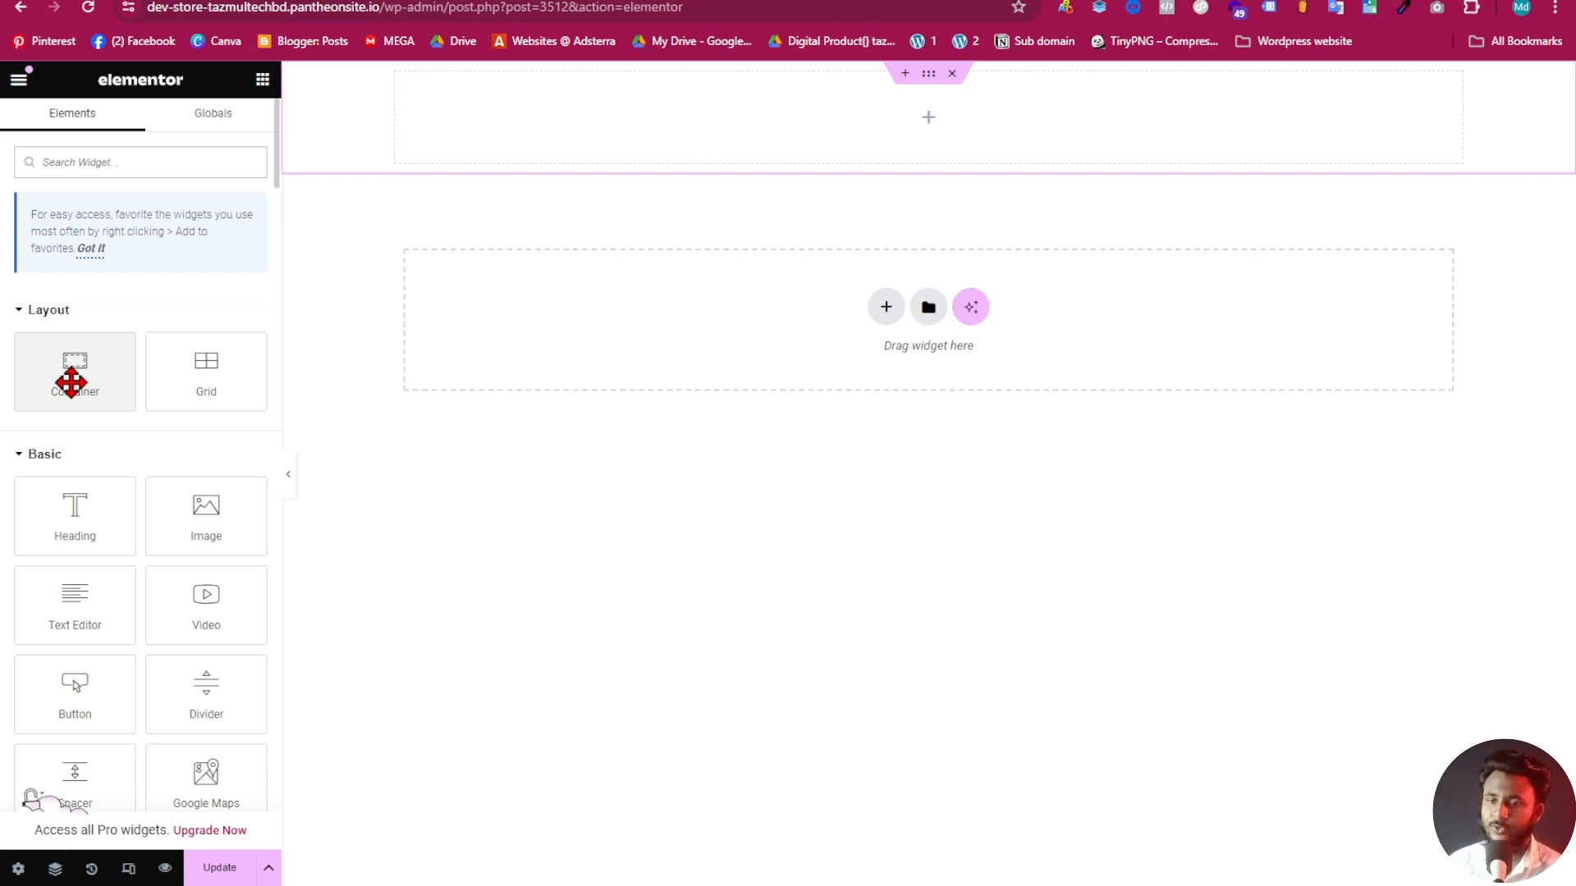
{"action": "left_click_drag", "start_coordinate": [69, 382], "coordinate": [448, 125]}
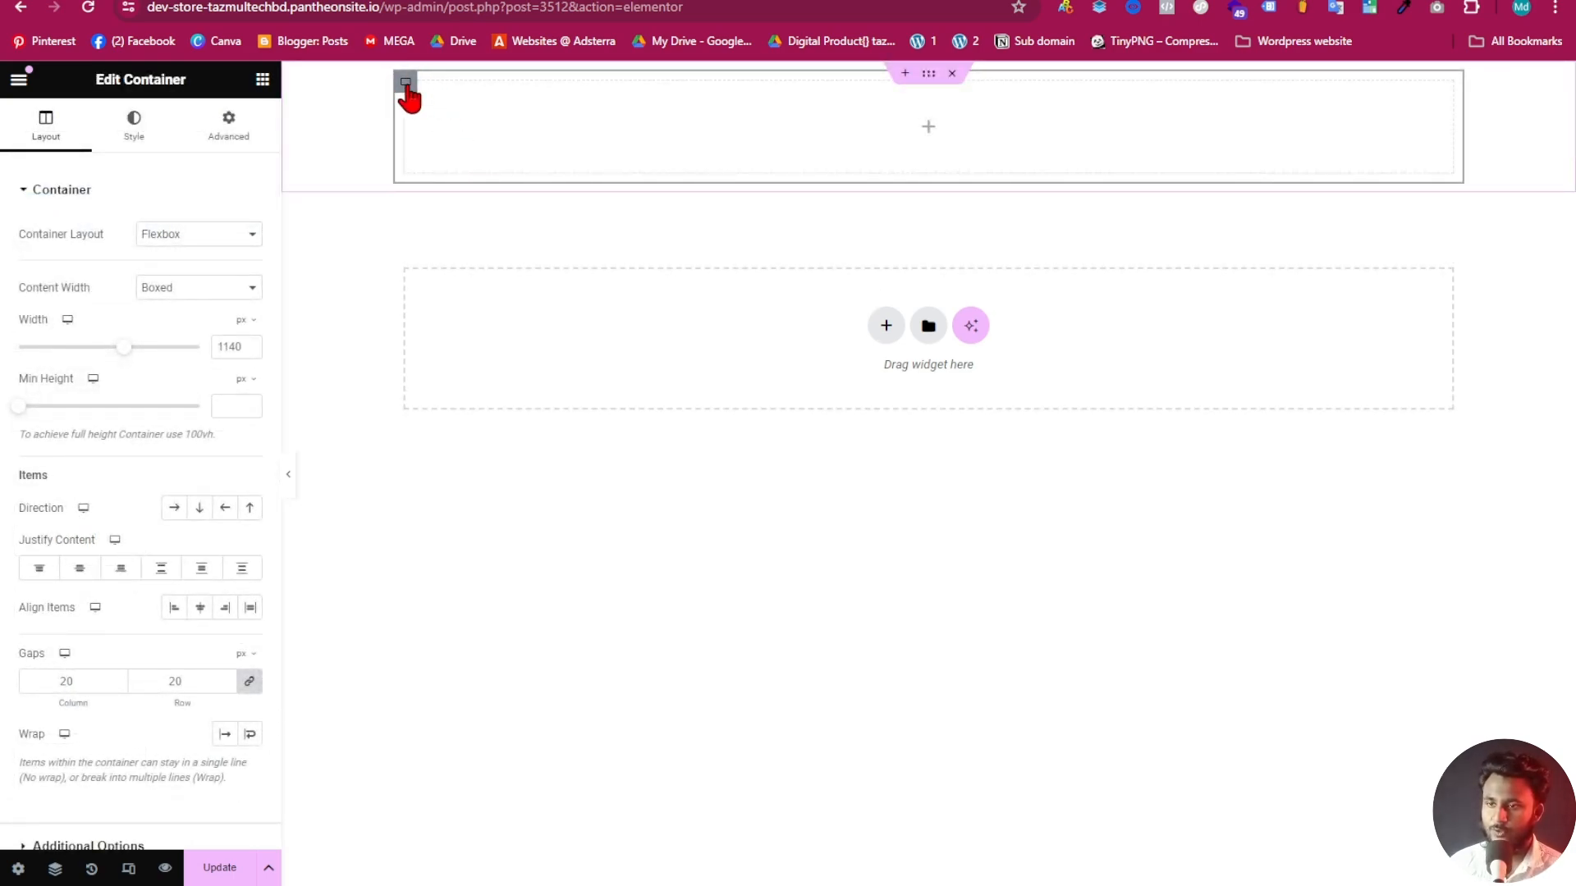
Duplicate the inner container three times inside its parent container
{"action": "right_click", "coordinate": [407, 100]}
{"action": "left_click", "coordinate": [464, 141]}
{"action": "right_click", "coordinate": [418, 81]}
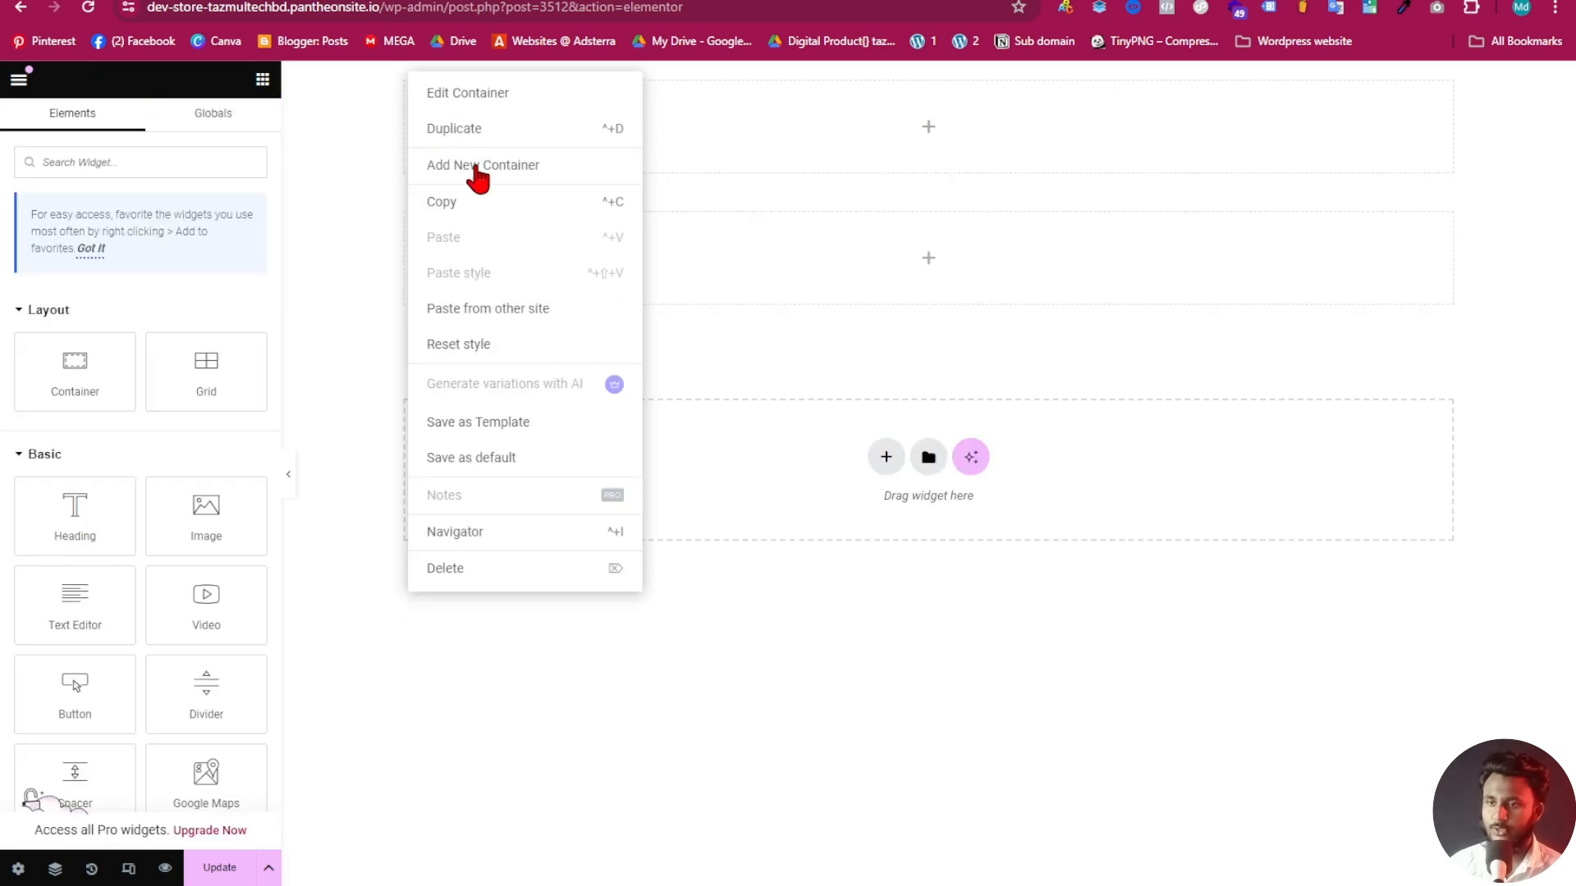
{"action": "left_click", "coordinate": [491, 139]}
{"action": "right_click", "coordinate": [417, 86]}
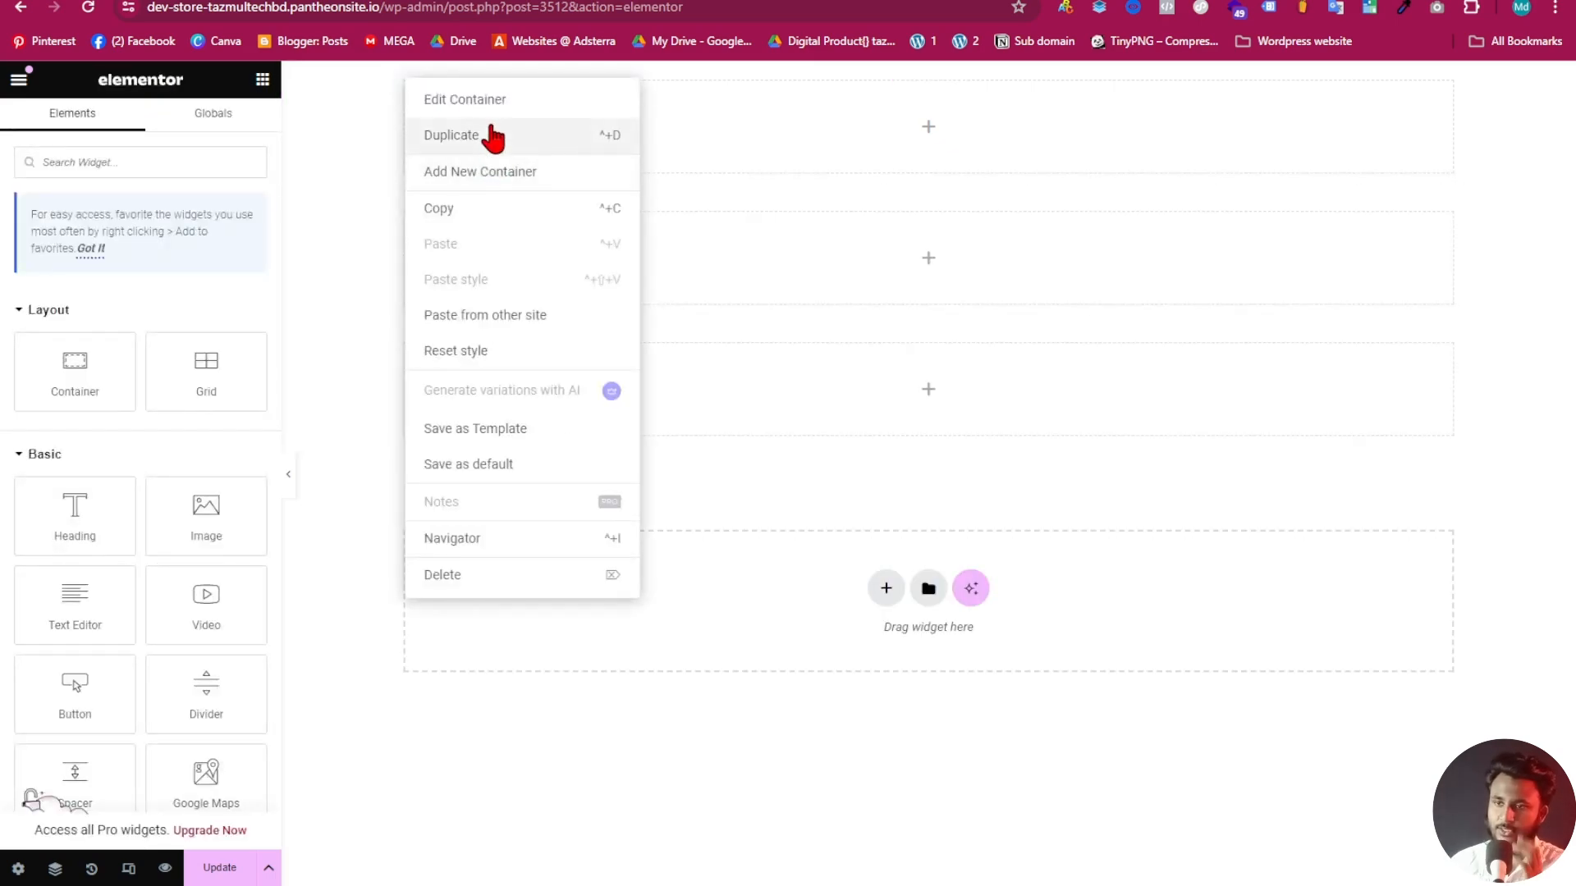
{"action": "left_click", "coordinate": [488, 135]}
Duplicate the whole parent container and delete the copy
{"action": "right_click", "coordinate": [409, 85]}
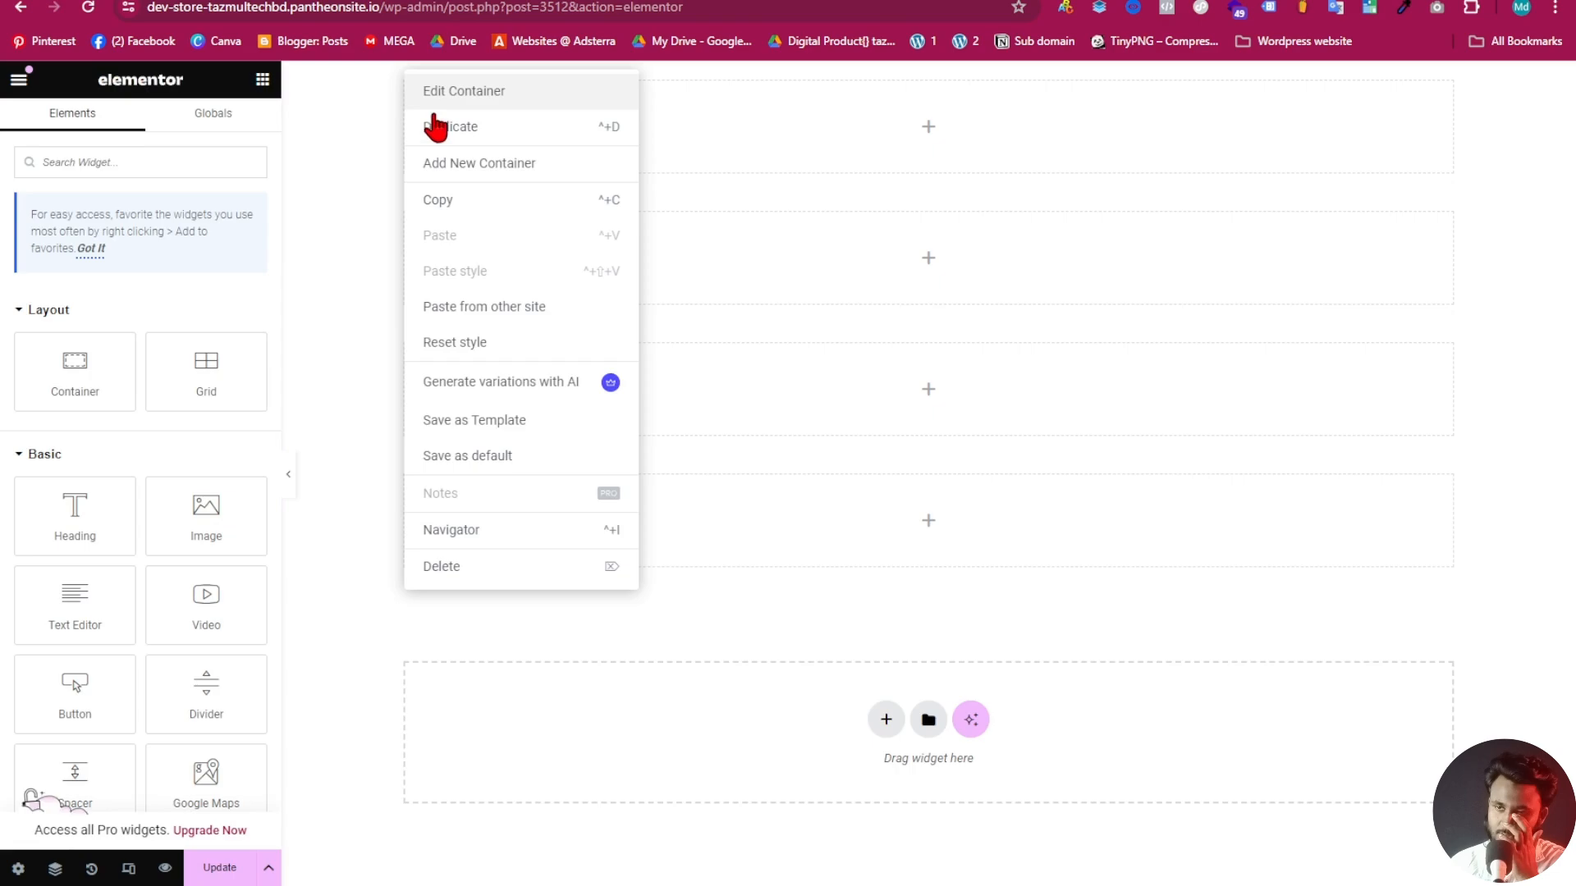
{"action": "left_click", "coordinate": [503, 131]}
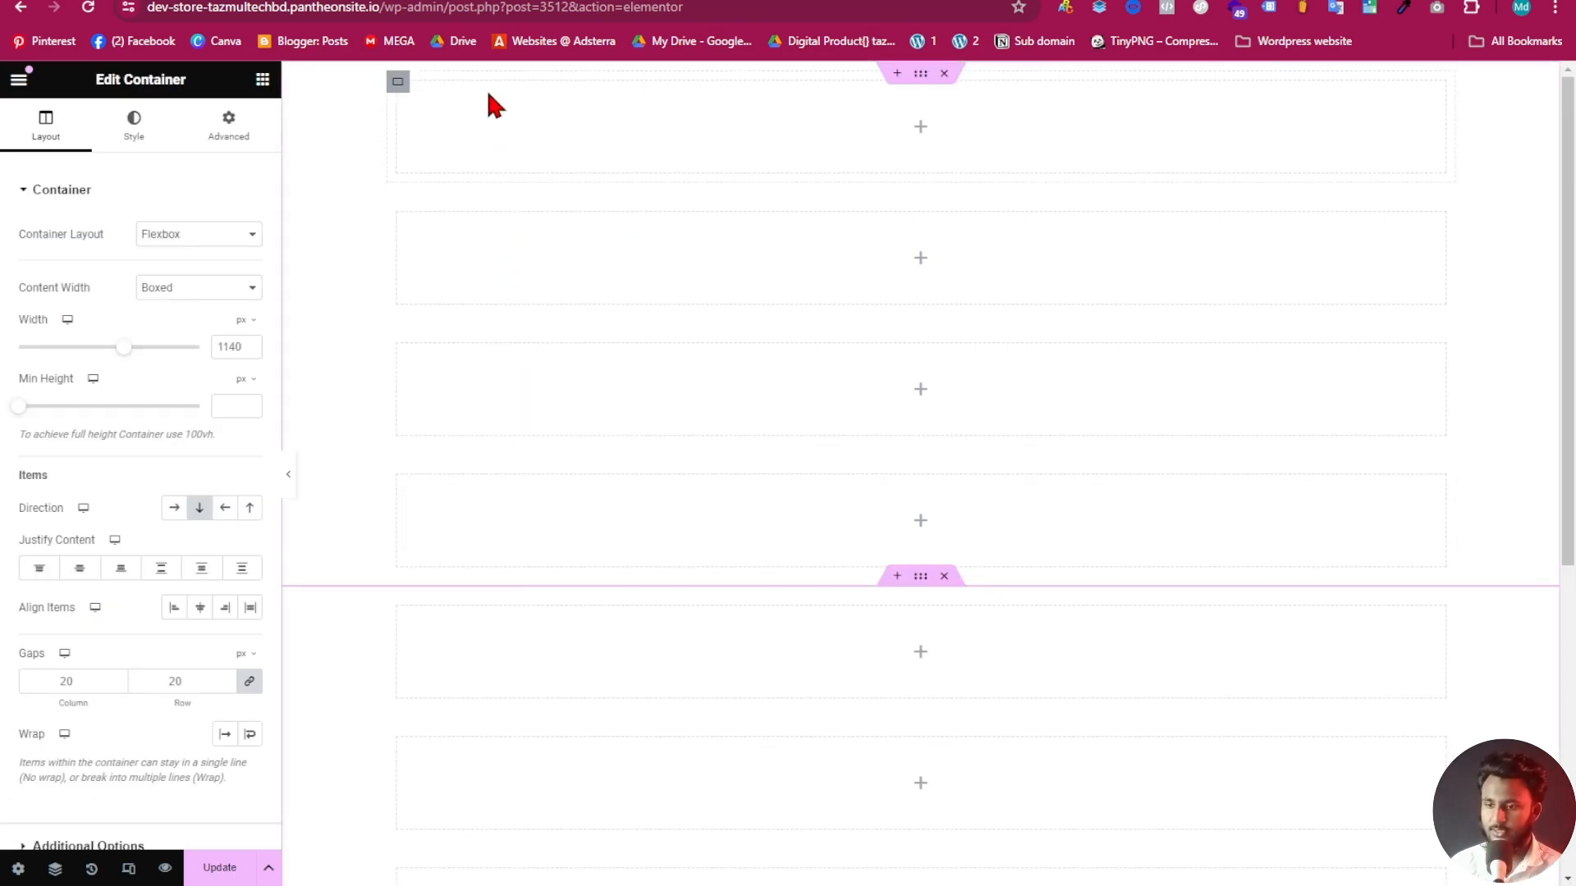
{"action": "scroll", "coordinate": [1007, 627], "scroll_direction": "down", "scroll_amount": 3}
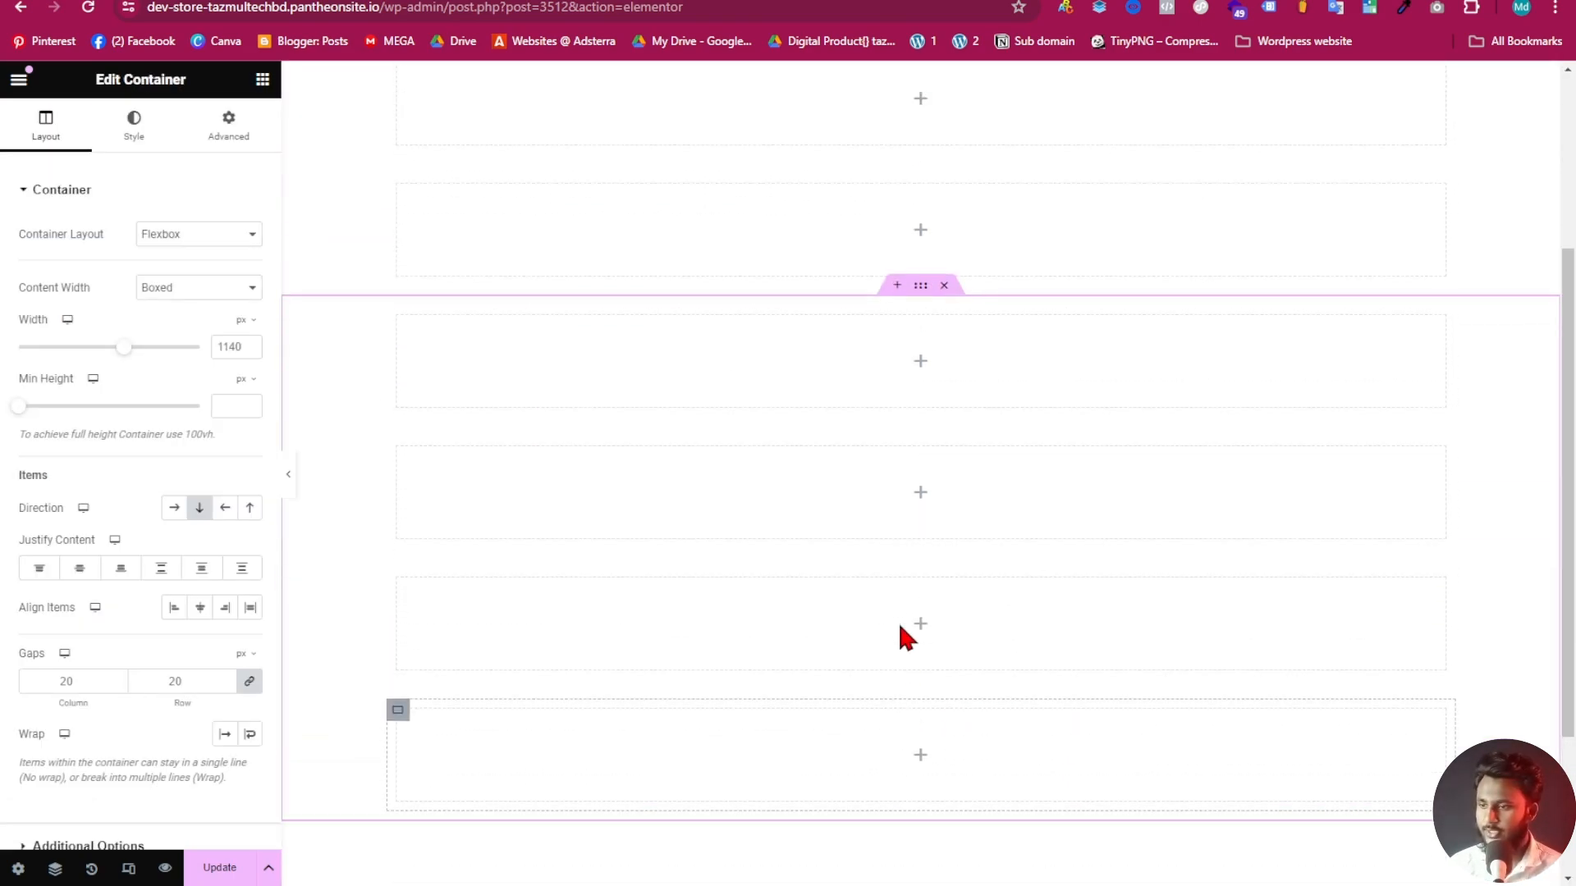
{"action": "left_click", "coordinate": [944, 387]}
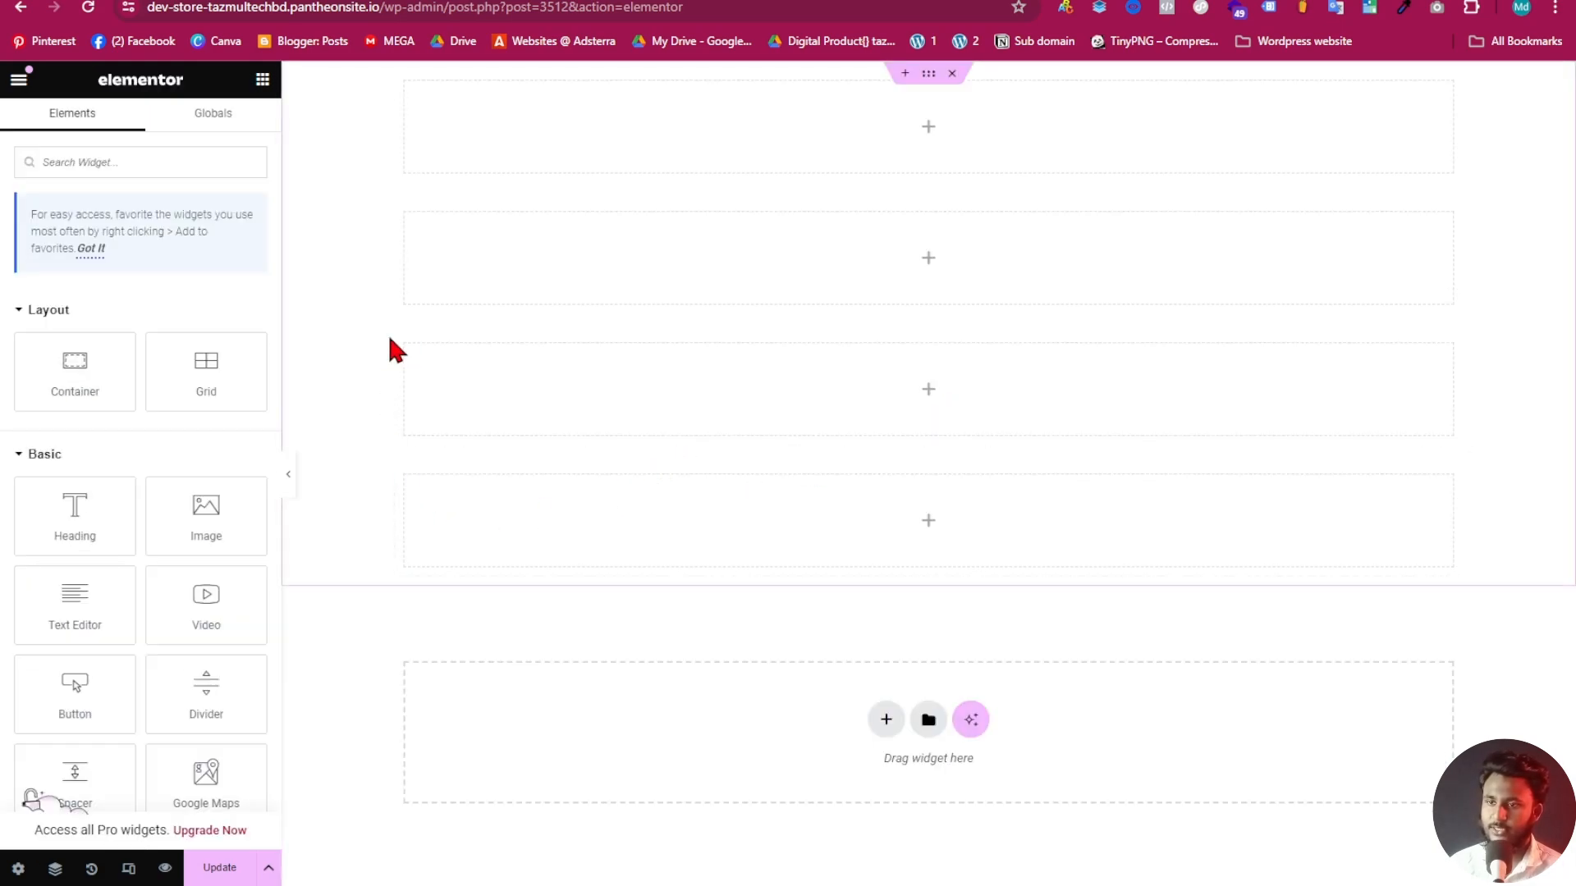
Duplicate the first inner container once more and set the parent container's direction to Row - horizontal
{"action": "right_click", "coordinate": [402, 85]}
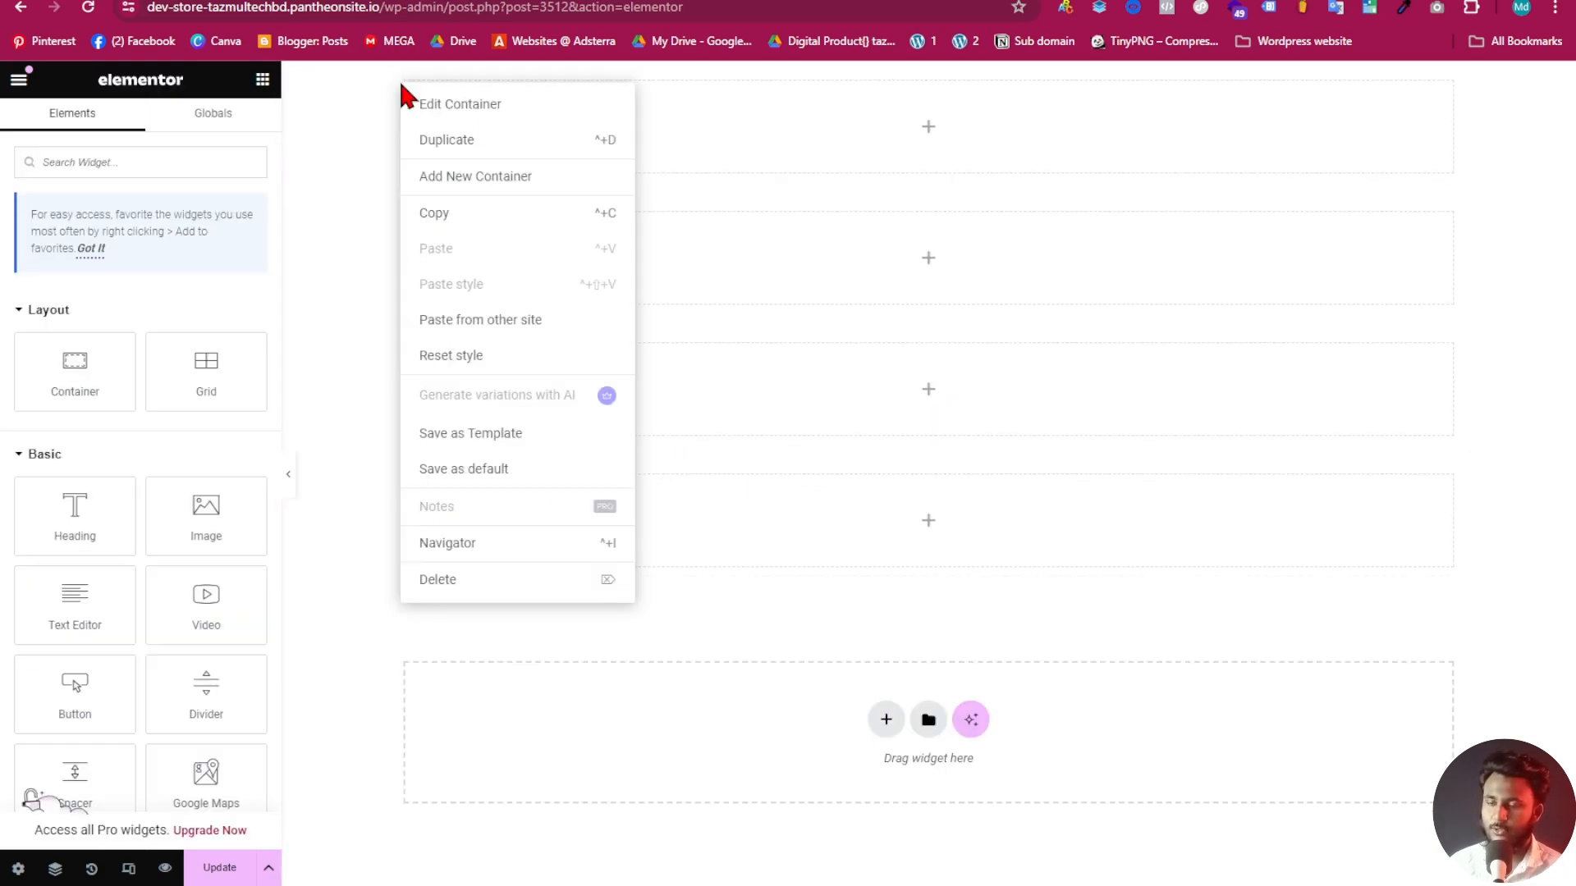
{"action": "left_click", "coordinate": [464, 141]}
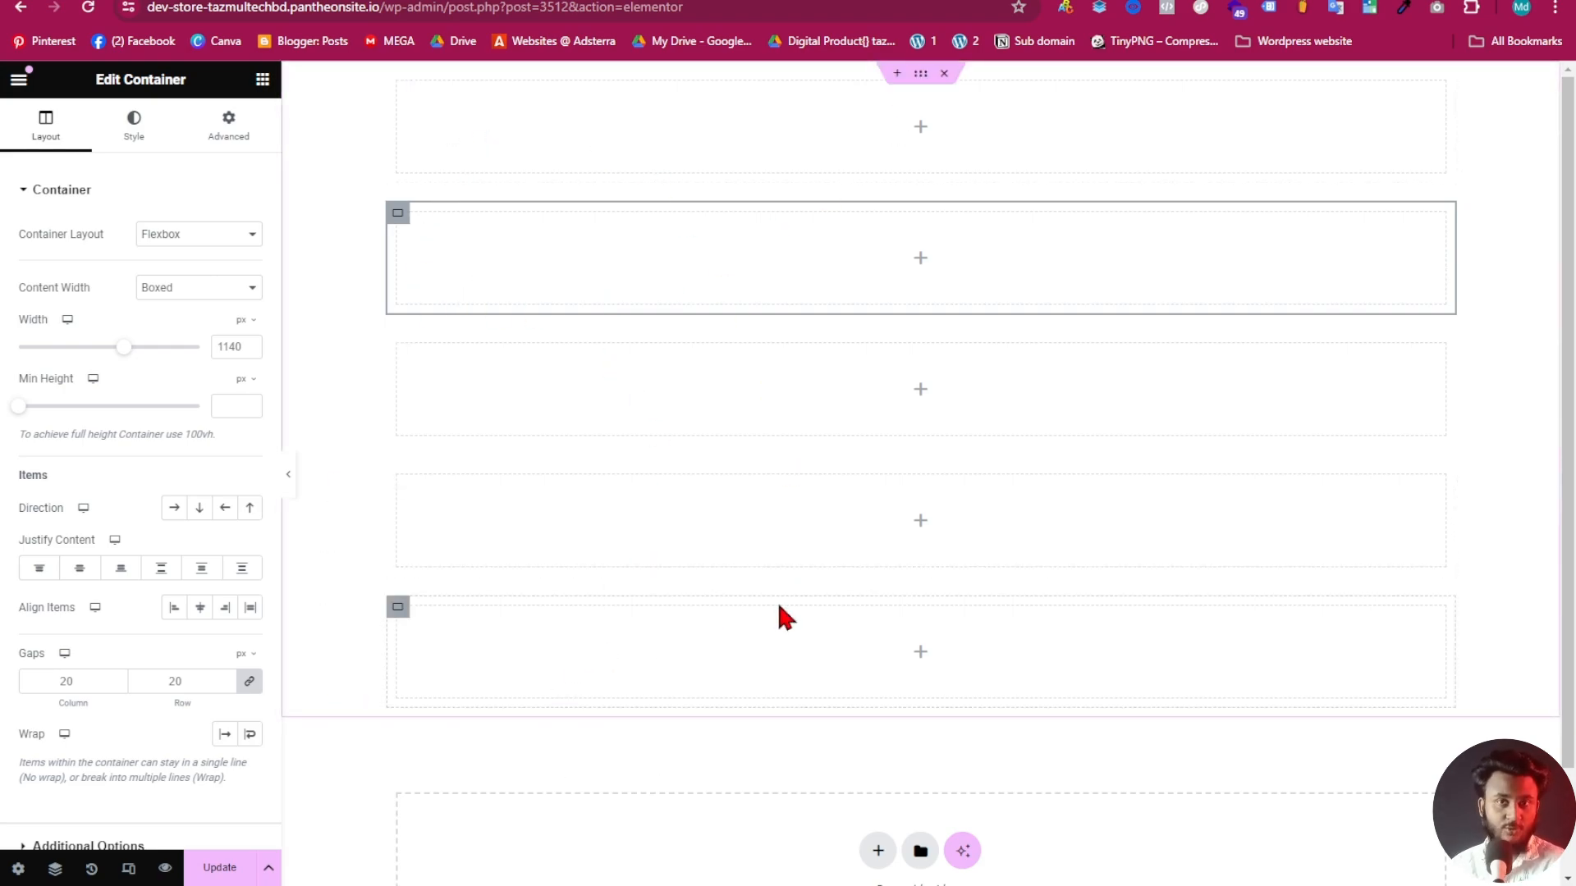
{"action": "left_click", "coordinate": [920, 76]}
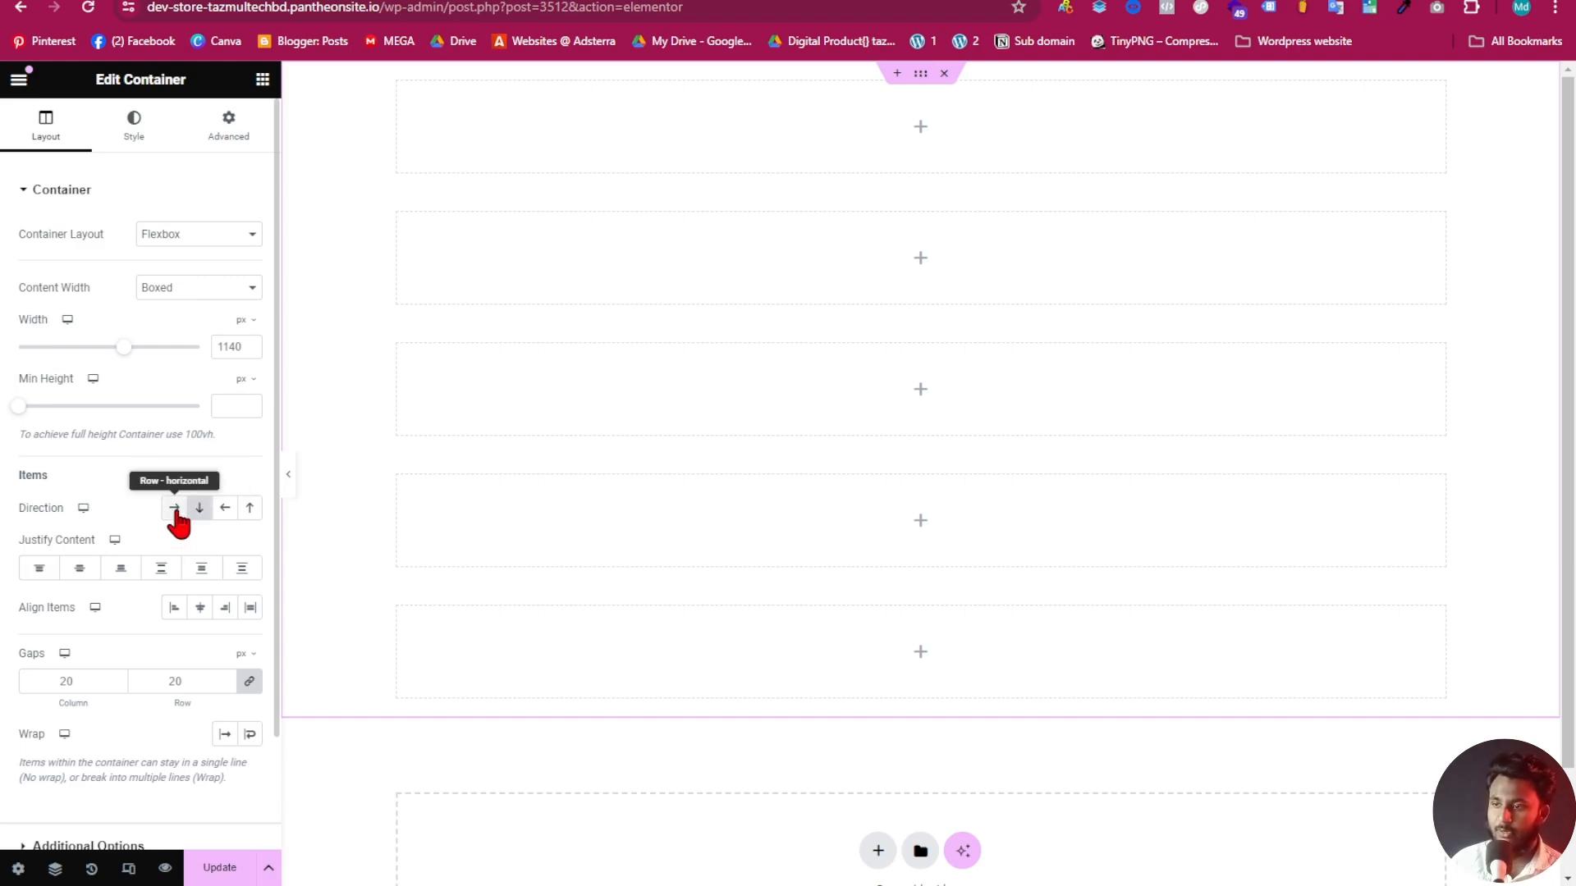
{"action": "left_click", "coordinate": [174, 508]}
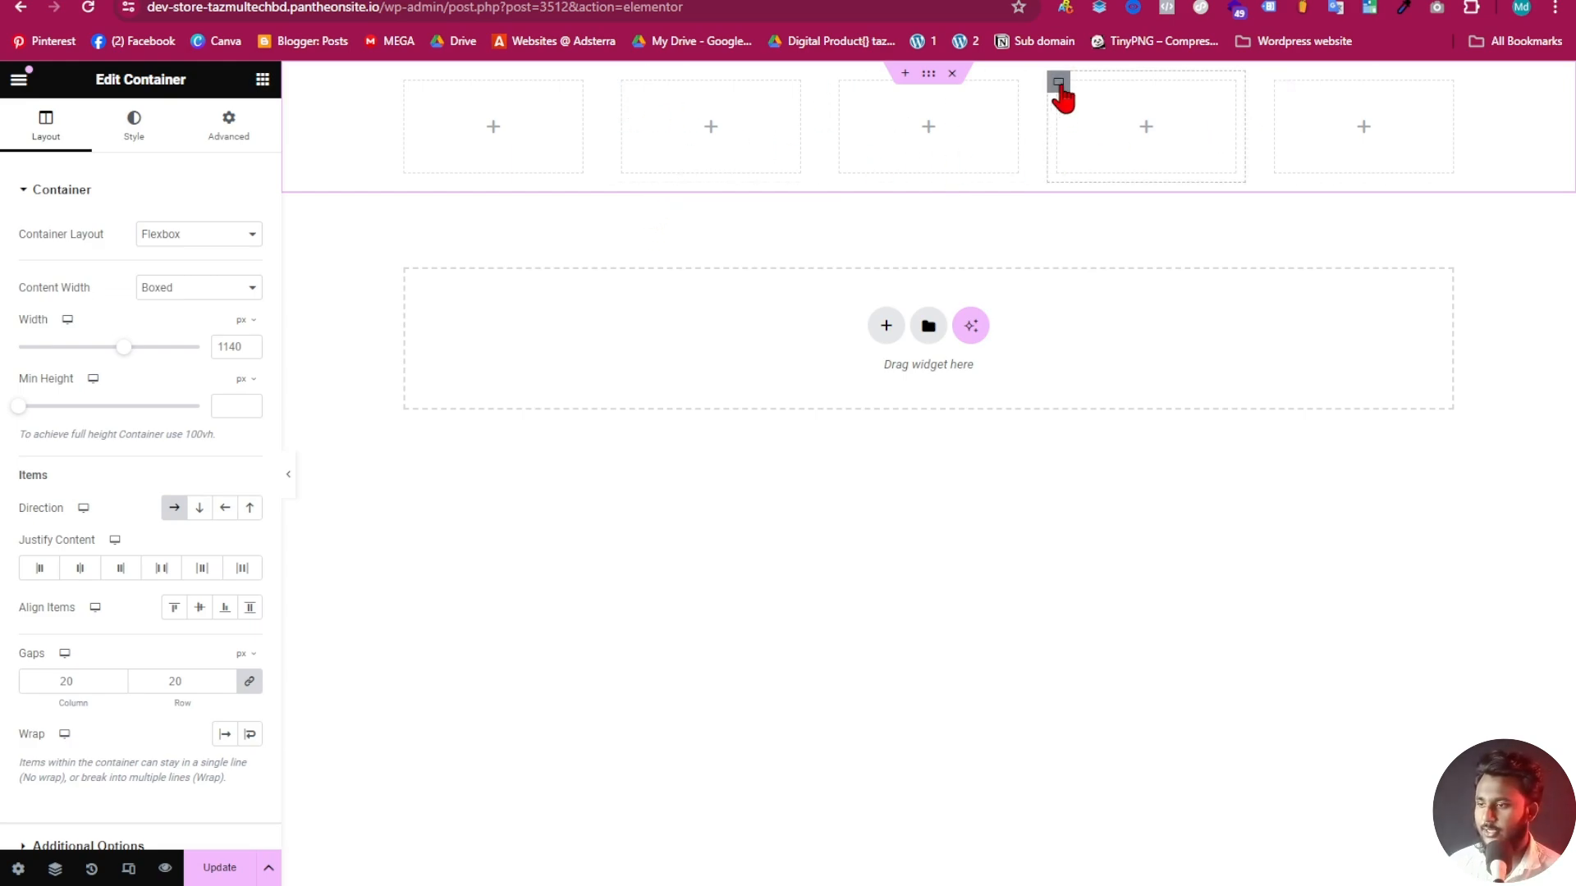
Delete three of the inner containers, leaving two columns side by side in the parent container
{"action": "right_click", "coordinate": [1061, 90]}
{"action": "left_click", "coordinate": [1122, 586]}
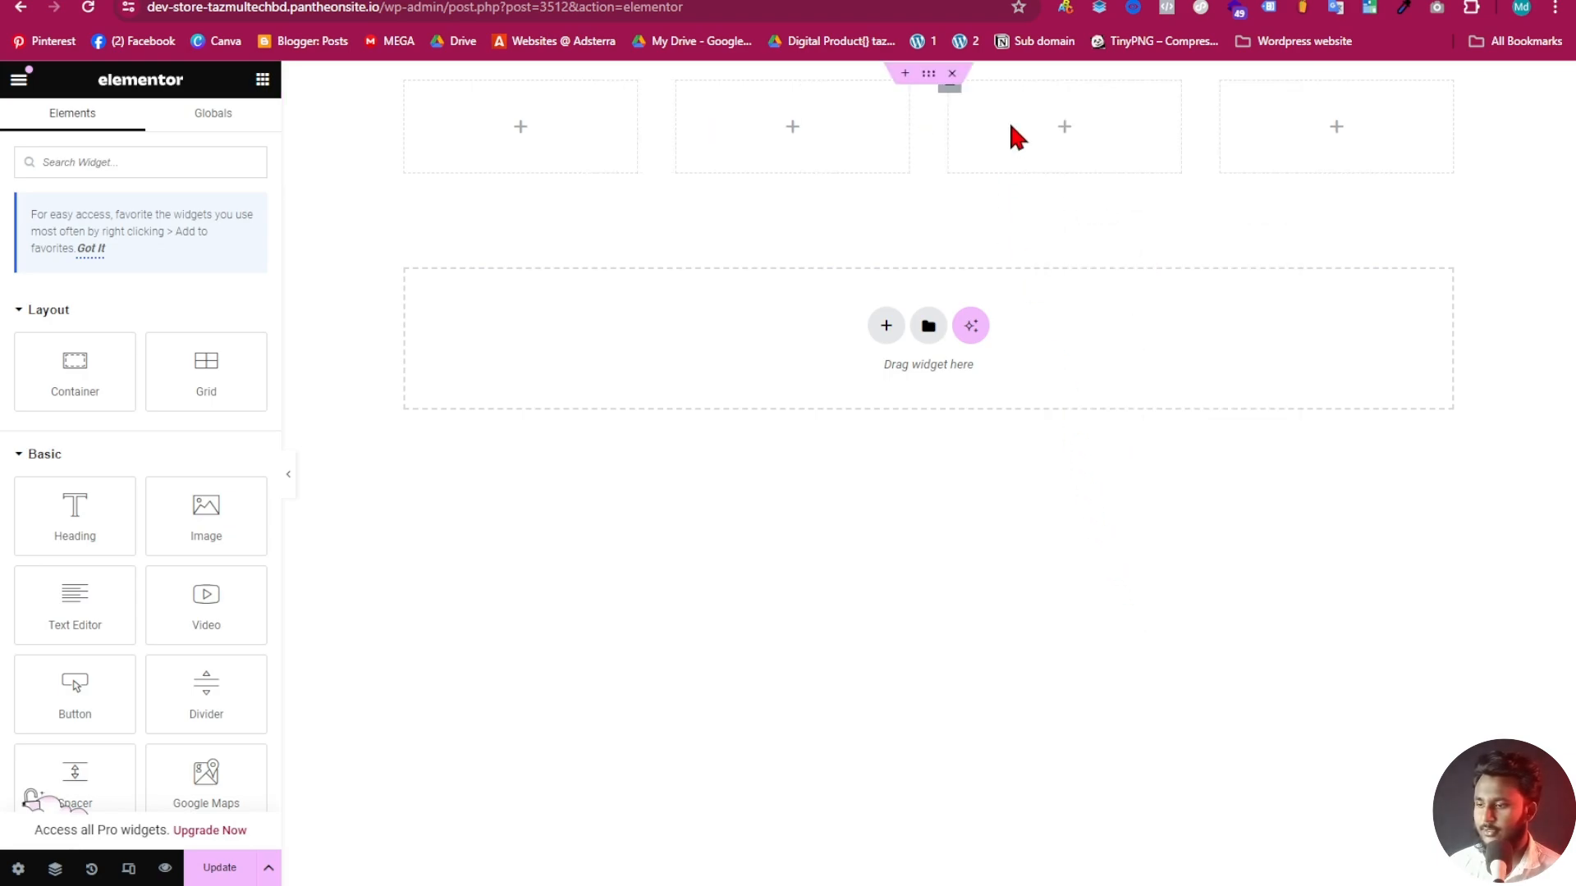
{"action": "right_click", "coordinate": [1004, 100]}
{"action": "left_click", "coordinate": [1095, 601]}
{"action": "right_click", "coordinate": [1053, 98]}
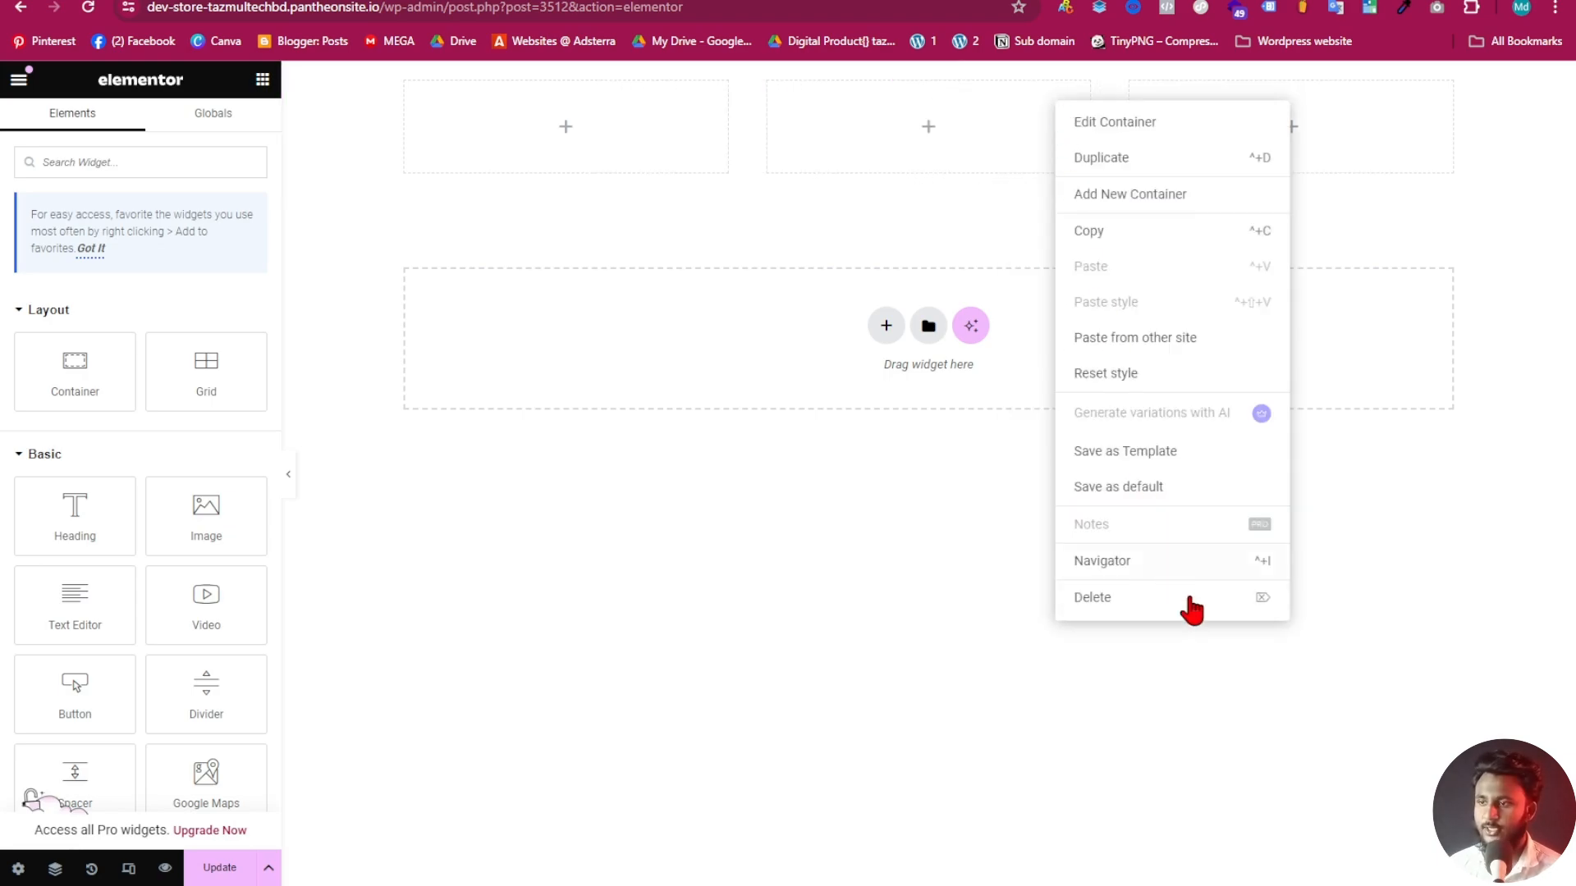
{"action": "left_click", "coordinate": [1188, 600]}
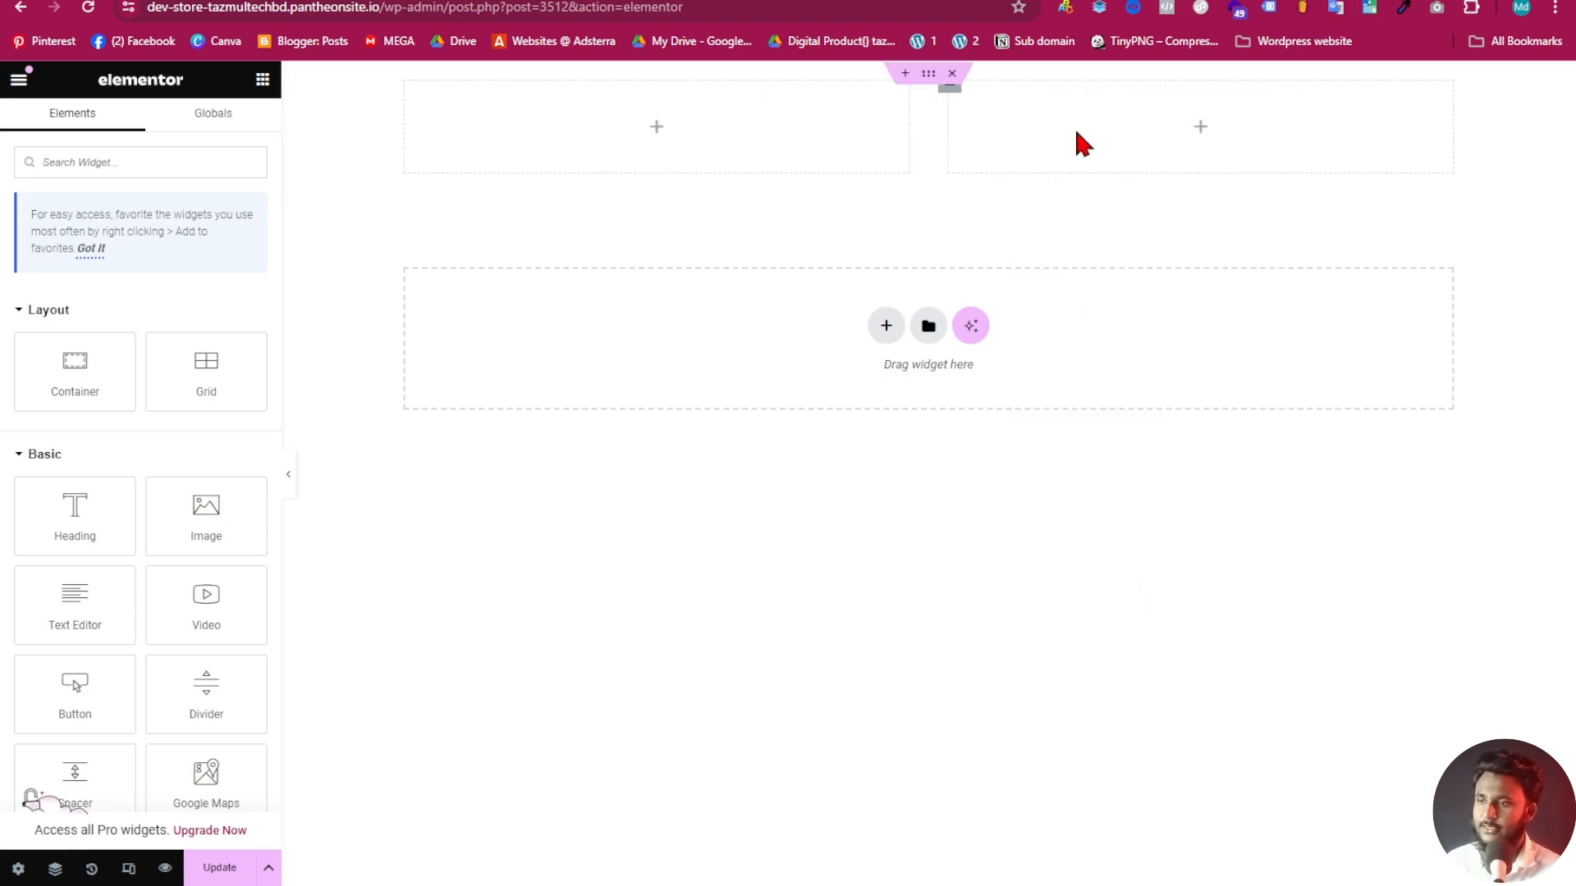
Set the boxed content width of the parent container to 1300 px
{"action": "left_click", "coordinate": [927, 76]}
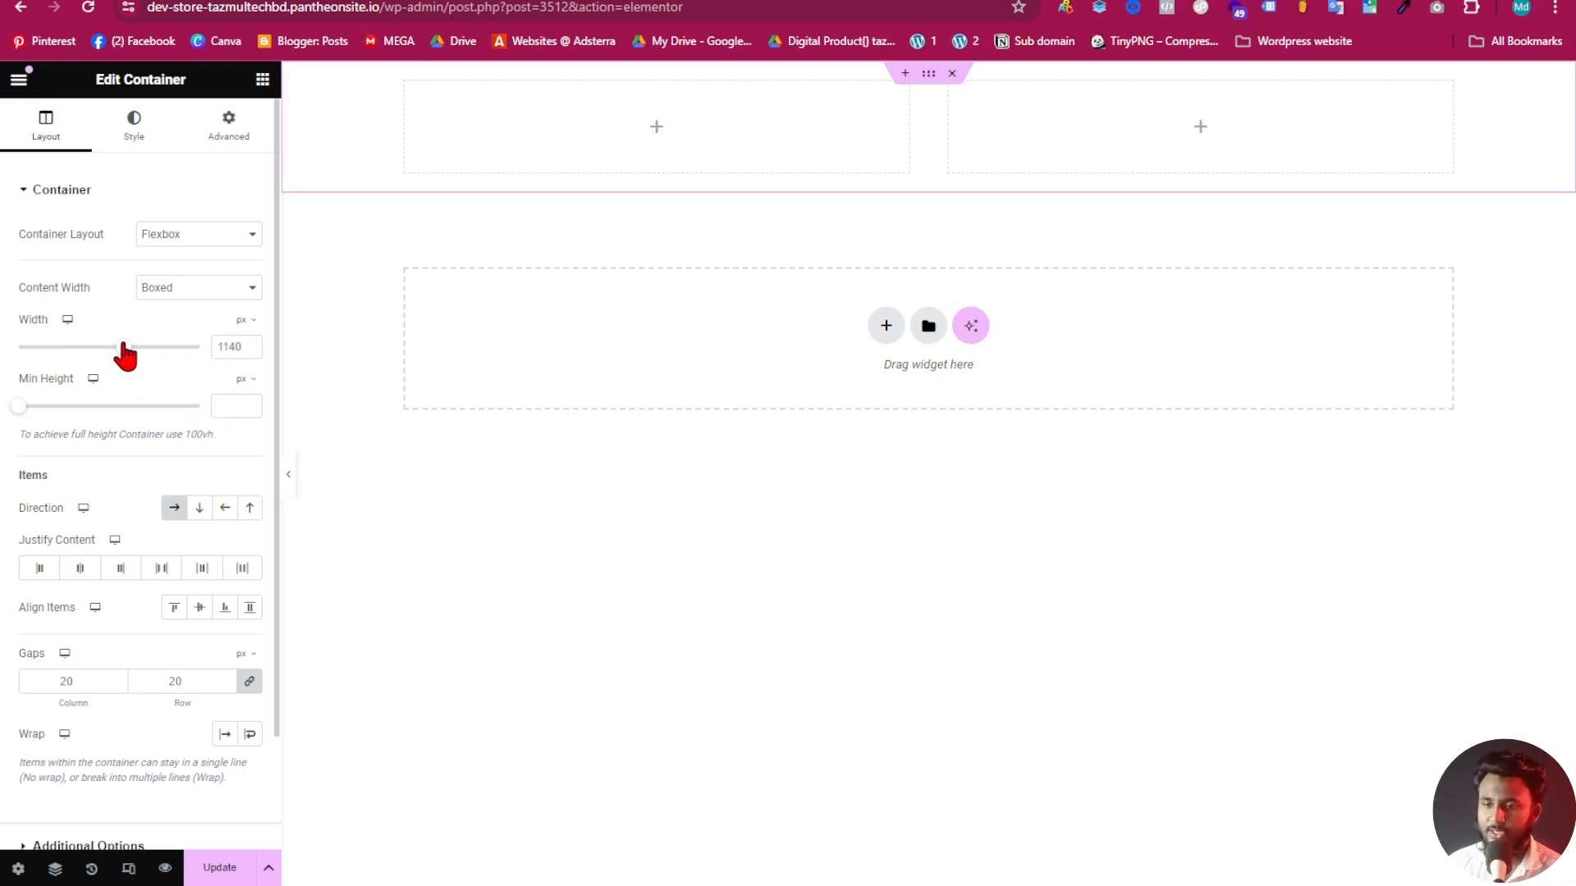
{"action": "left_click_drag", "start_coordinate": [128, 346], "coordinate": [169, 347]}
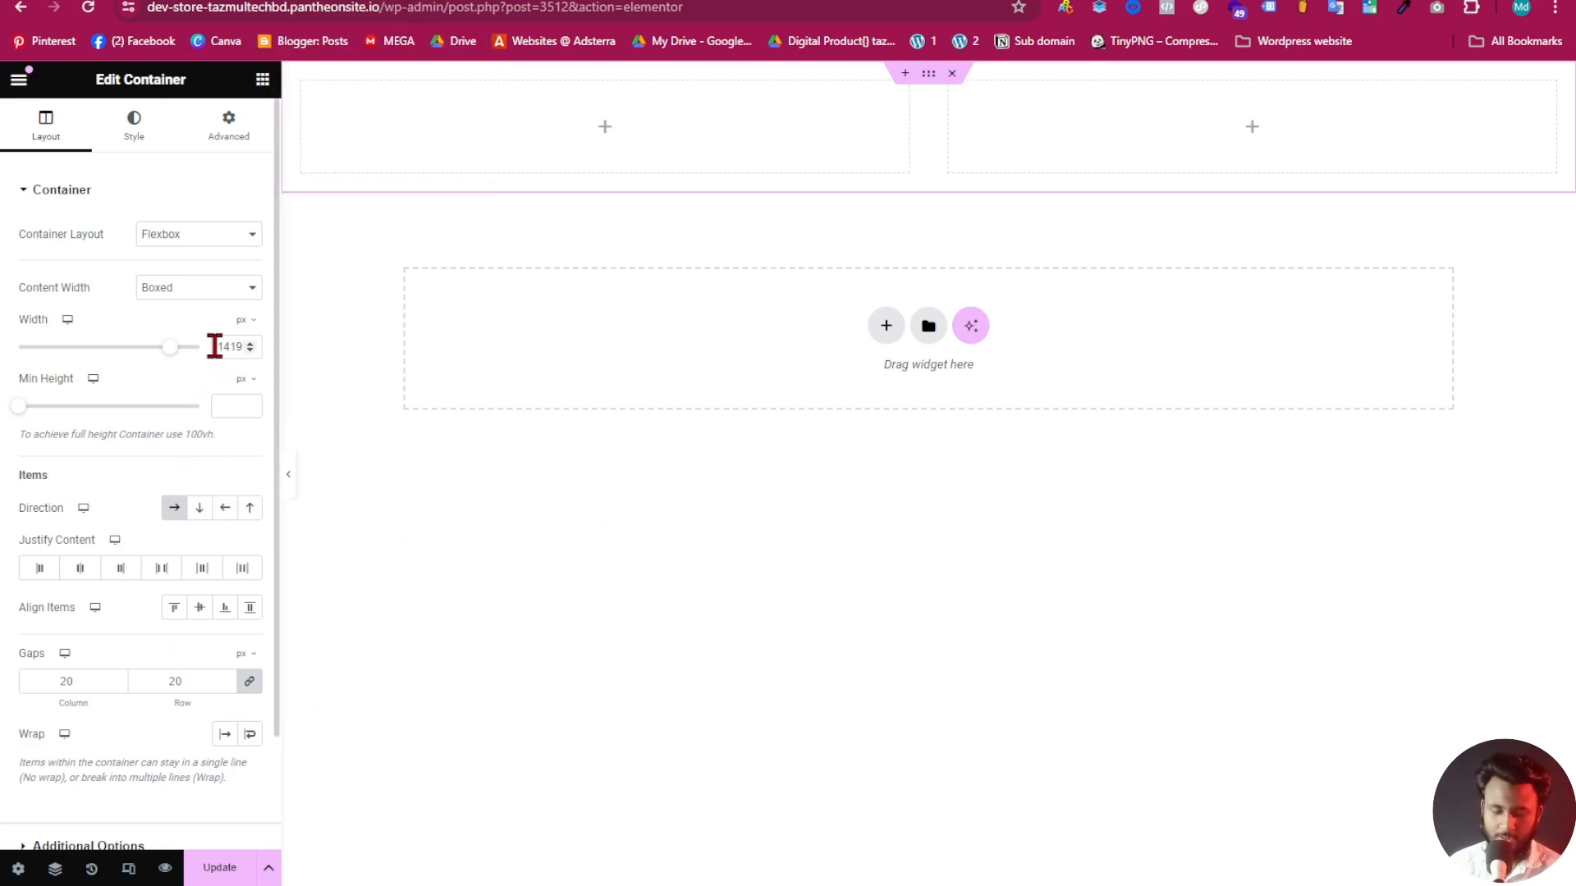
{"action": "double_click", "coordinate": [240, 347]}
{"action": "type", "text": "1300"}
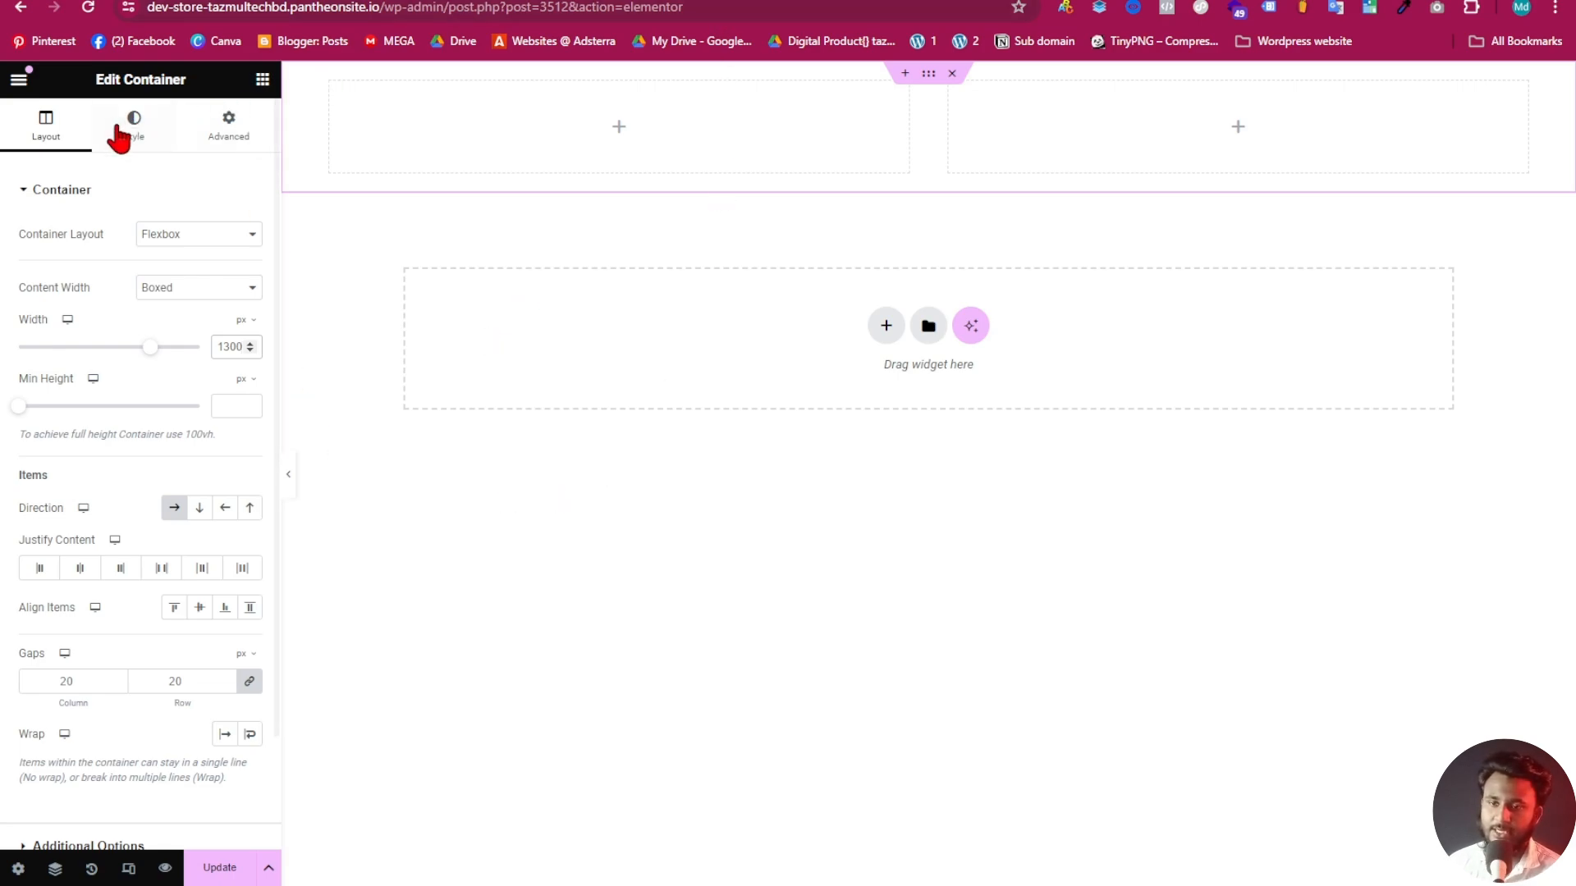
Look over the container's layout settings and the demo agency site's layout, and return to the Elementor editor
{"action": "scroll", "coordinate": [139, 574], "scroll_direction": "down", "scroll_amount": 2}
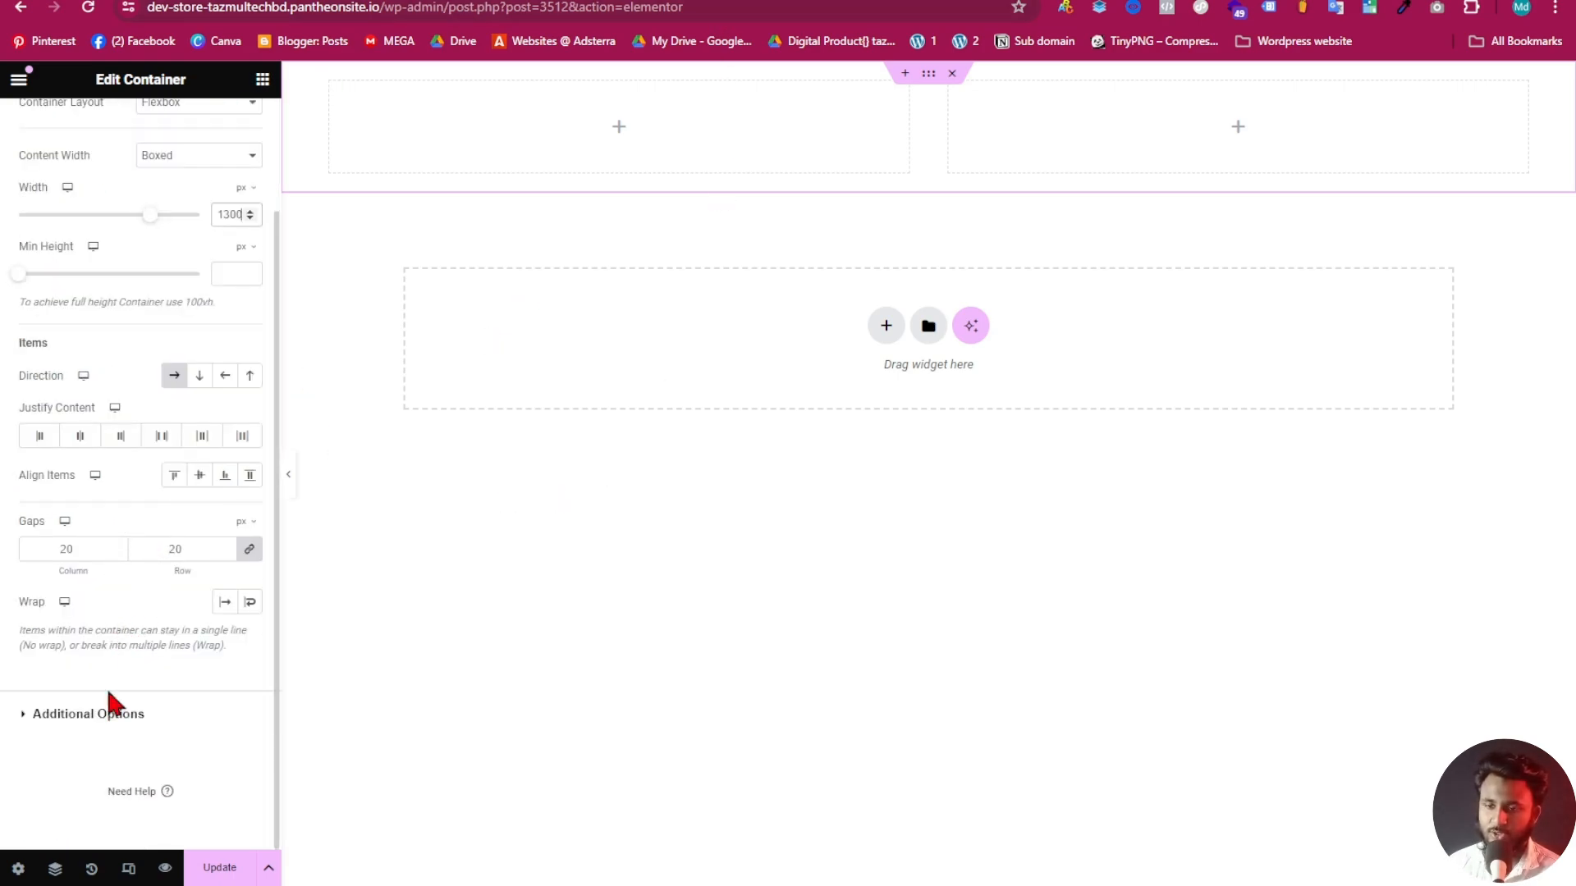
{"action": "scroll", "coordinate": [165, 513], "scroll_direction": "up", "scroll_amount": 2}
{"action": "left_click", "coordinate": [172, 509]}
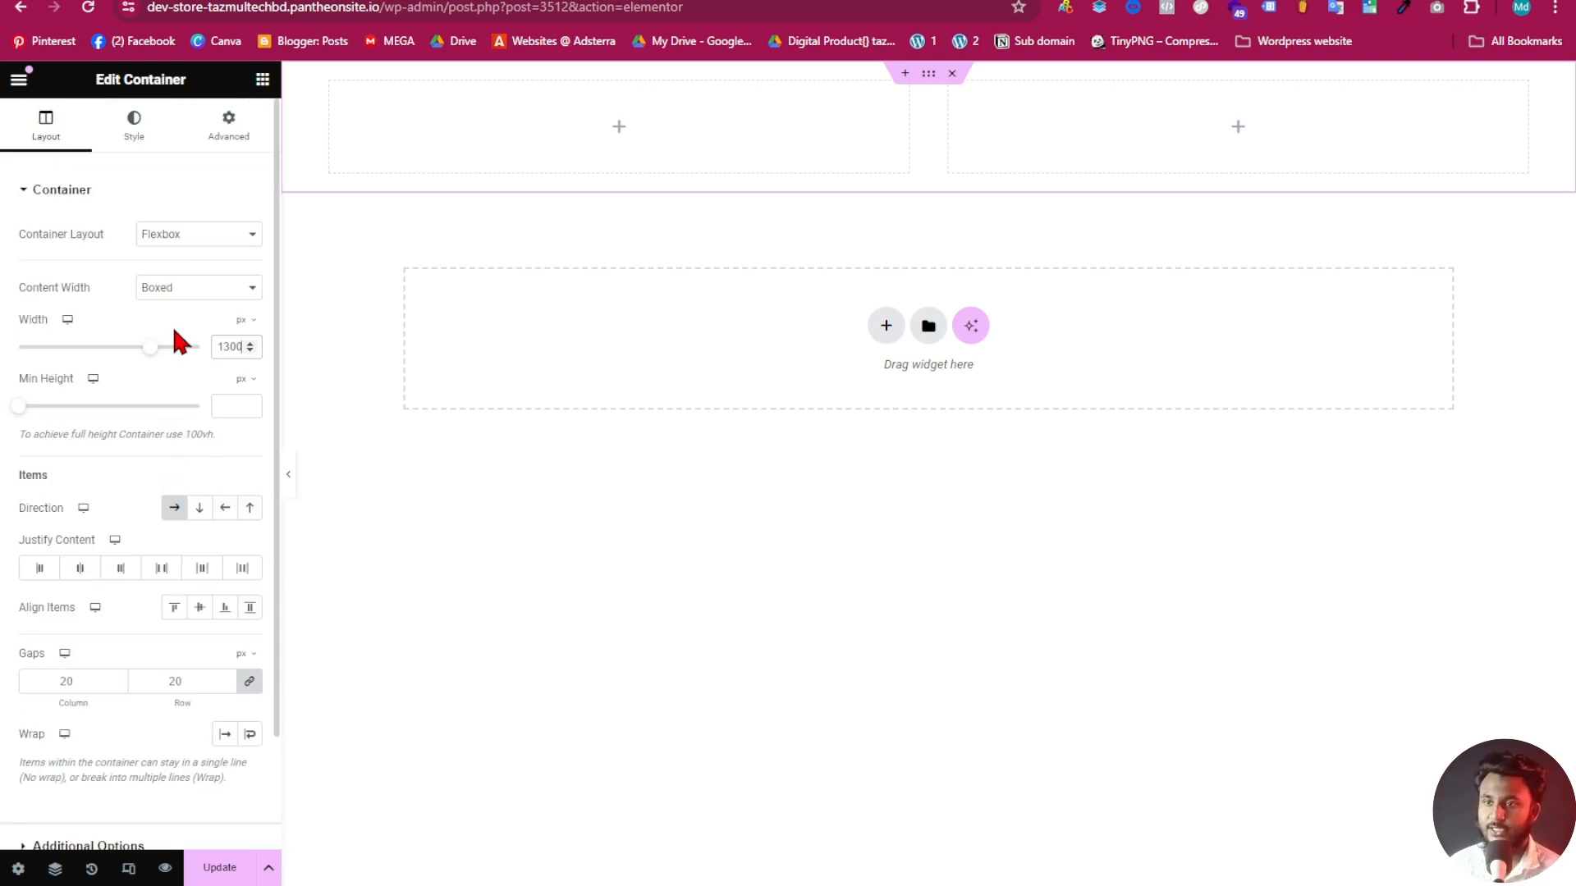
{"action": "left_click", "coordinate": [328, 0]}
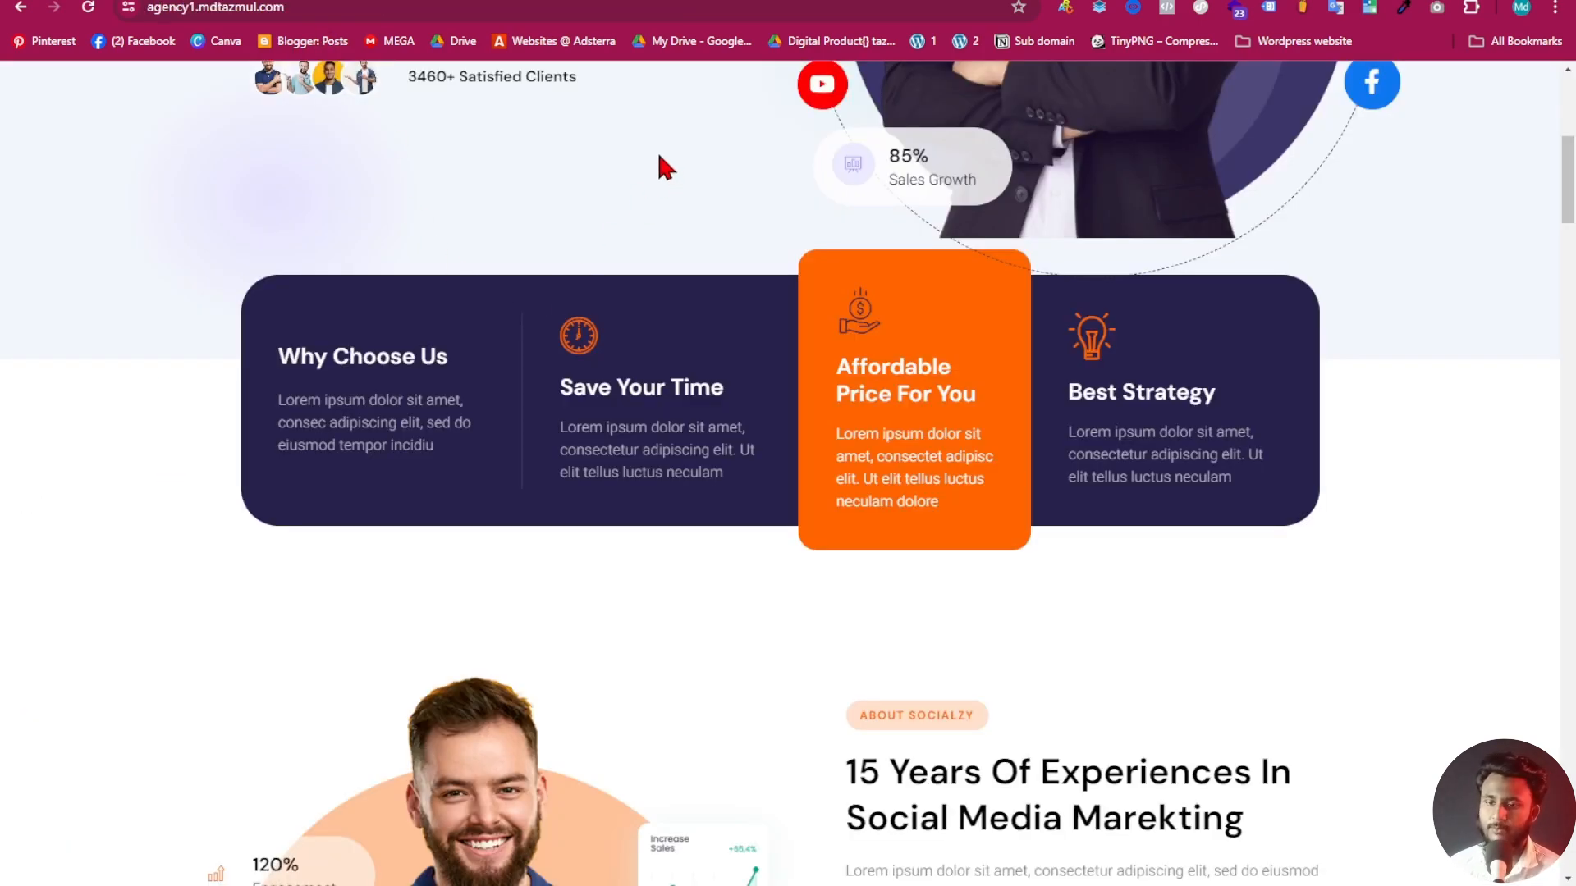
{"action": "left_click", "coordinate": [123, 0]}
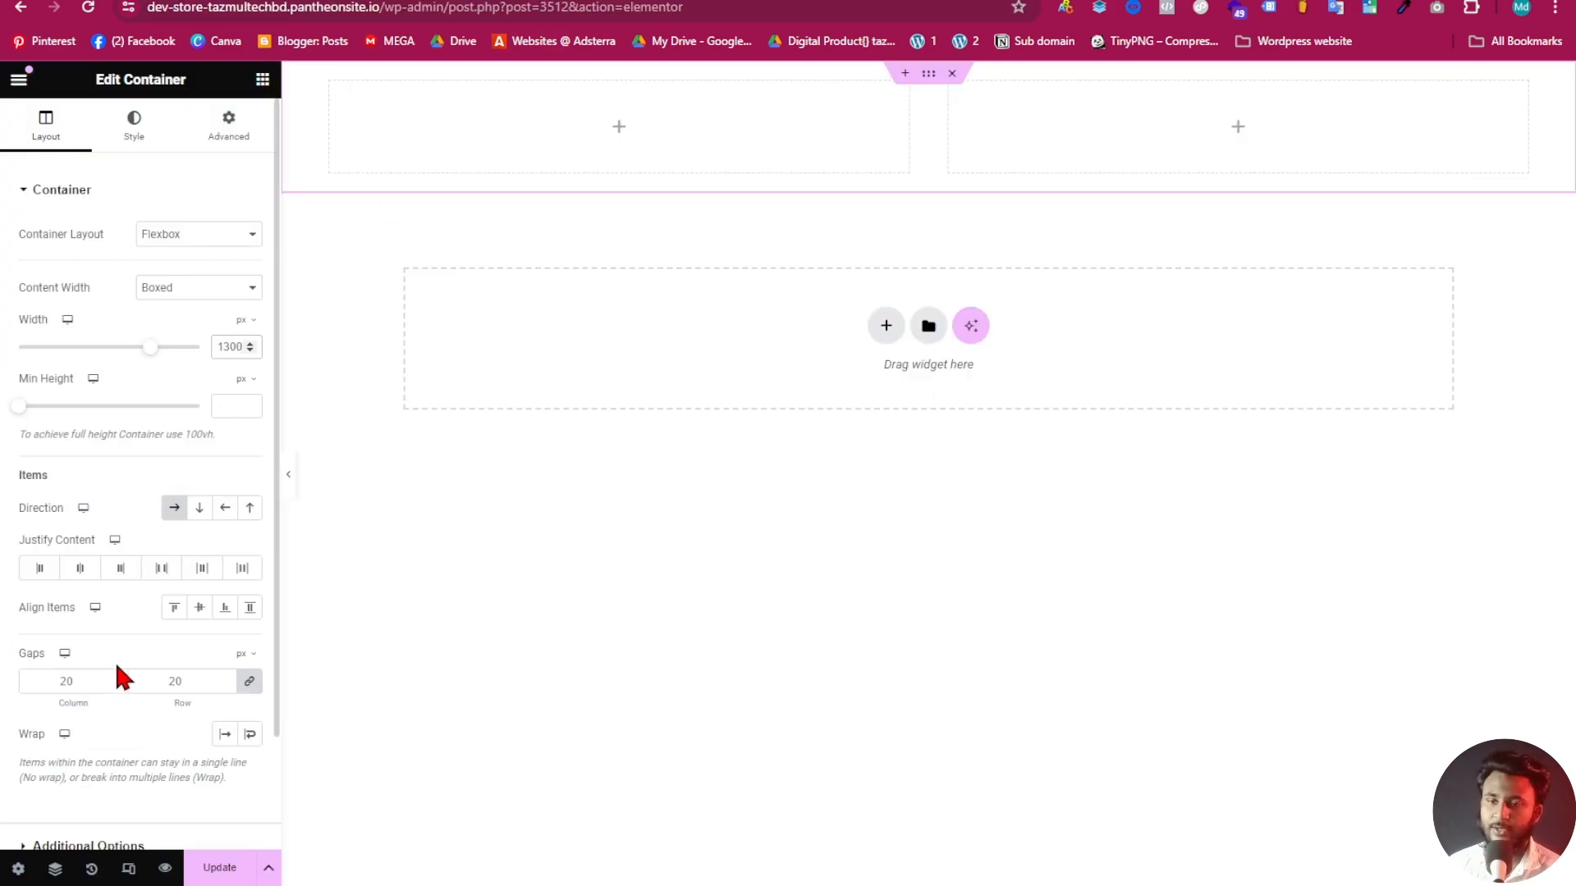
Try the Full Width content width on the parent container and switch it back to Boxed
{"action": "left_click", "coordinate": [209, 289]}
{"action": "left_click", "coordinate": [160, 320]}
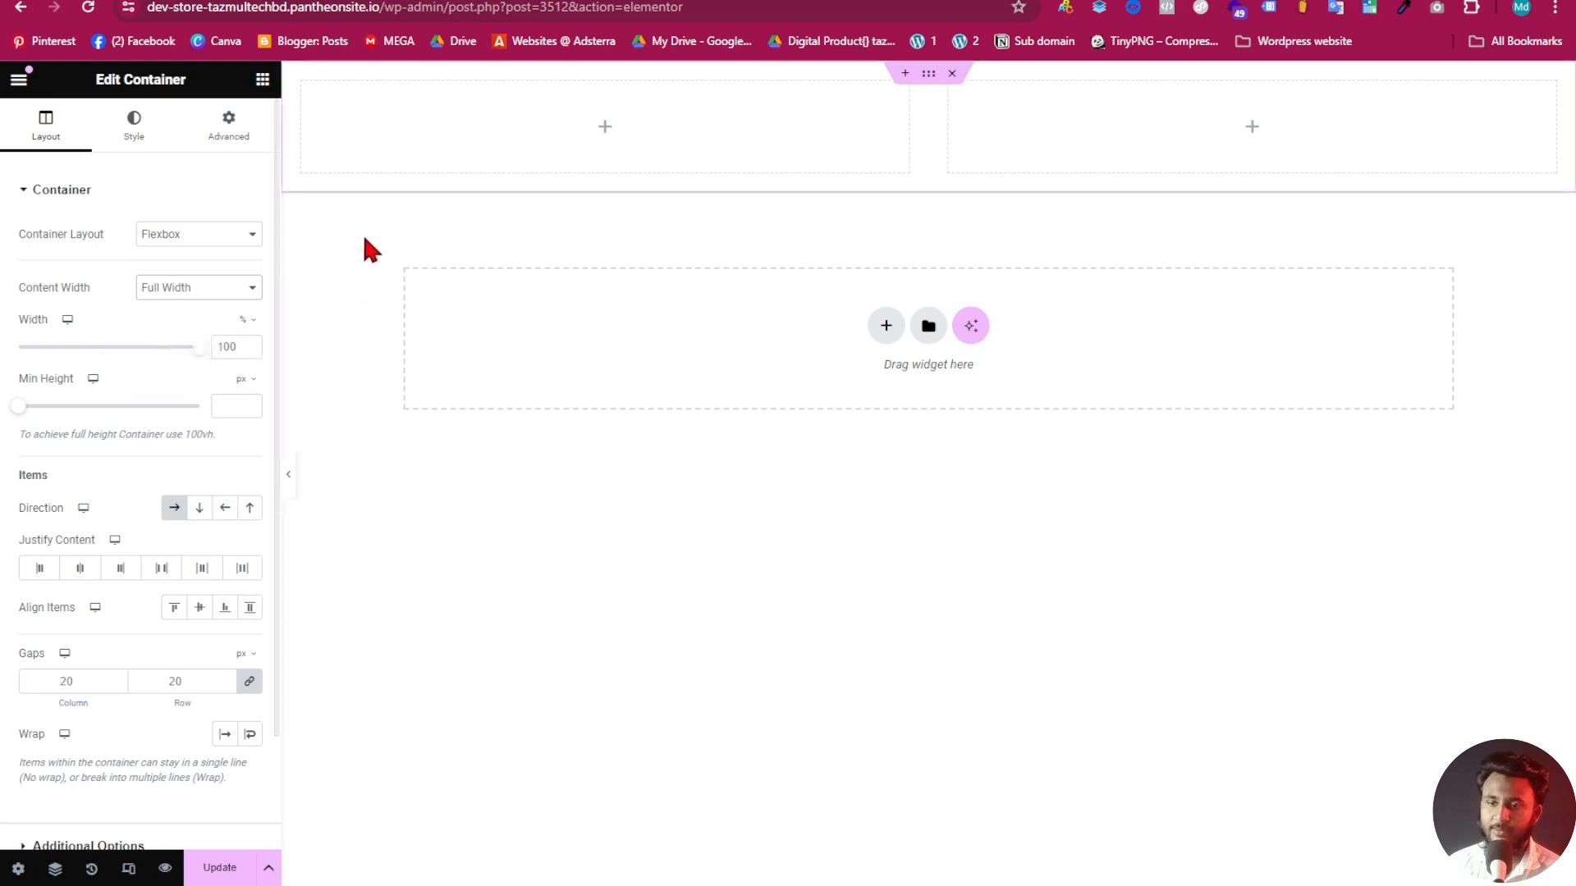
{"action": "left_click_drag", "start_coordinate": [271, 359], "coordinate": [279, 353]}
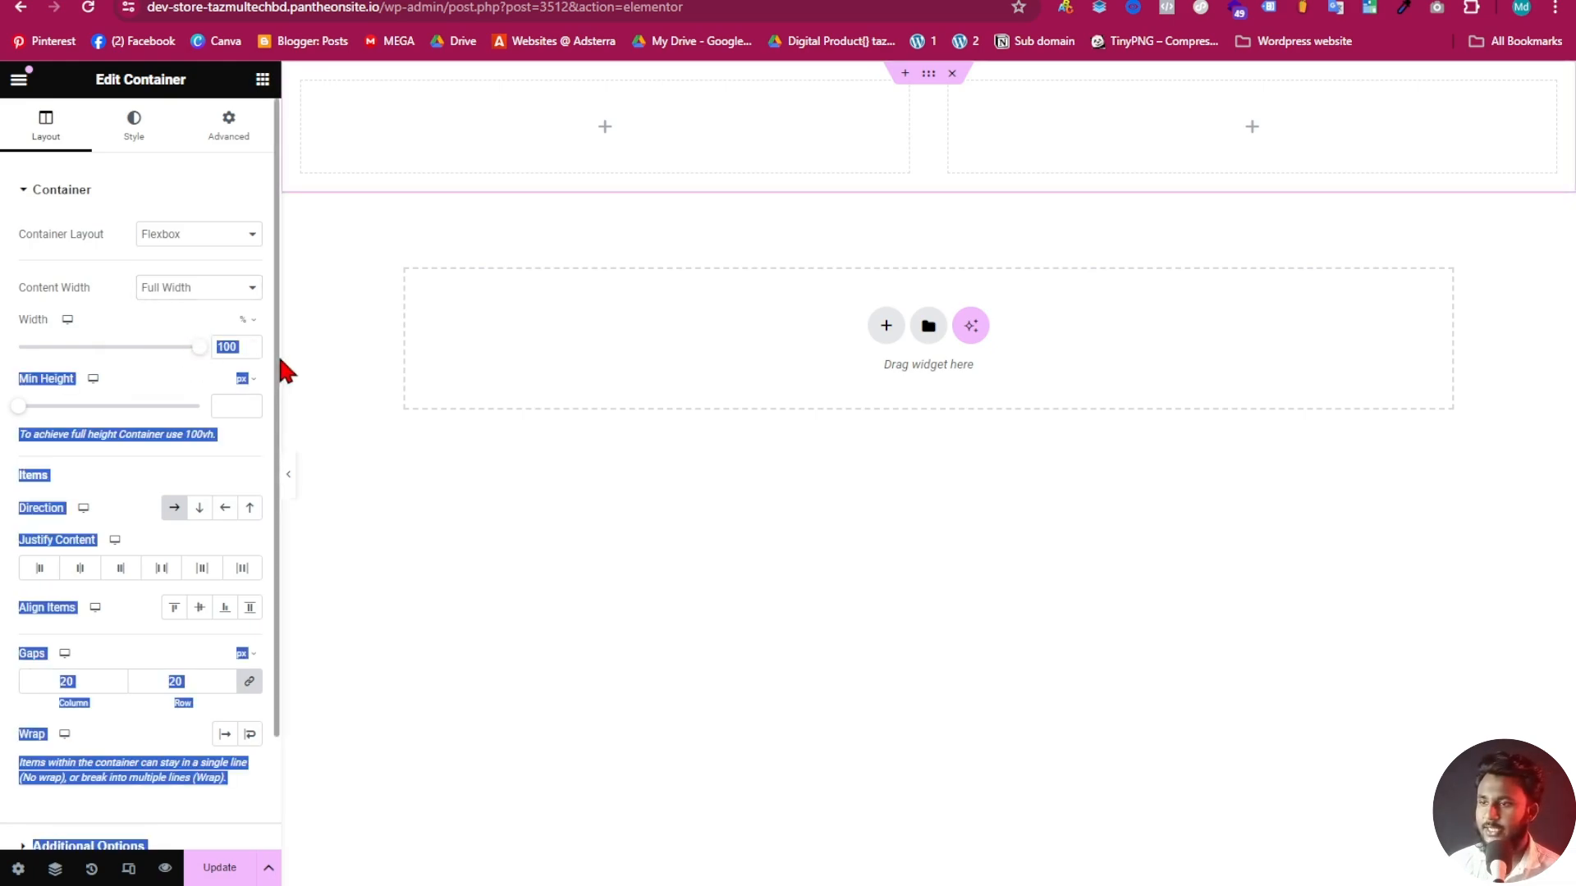
{"action": "left_click", "coordinate": [386, 204]}
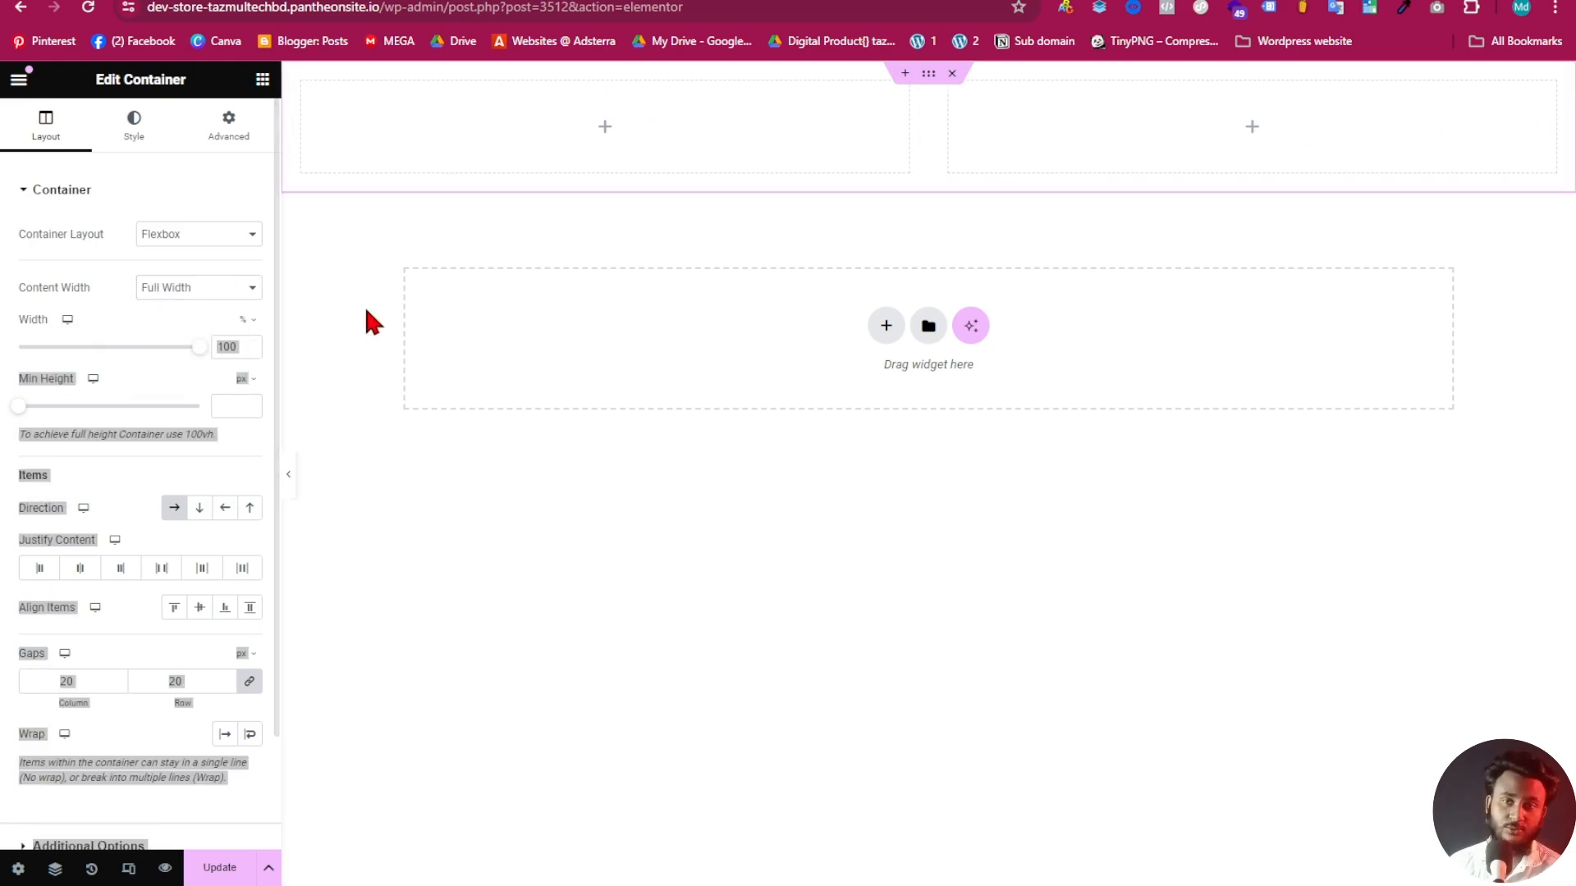
{"action": "left_click", "coordinate": [197, 287]}
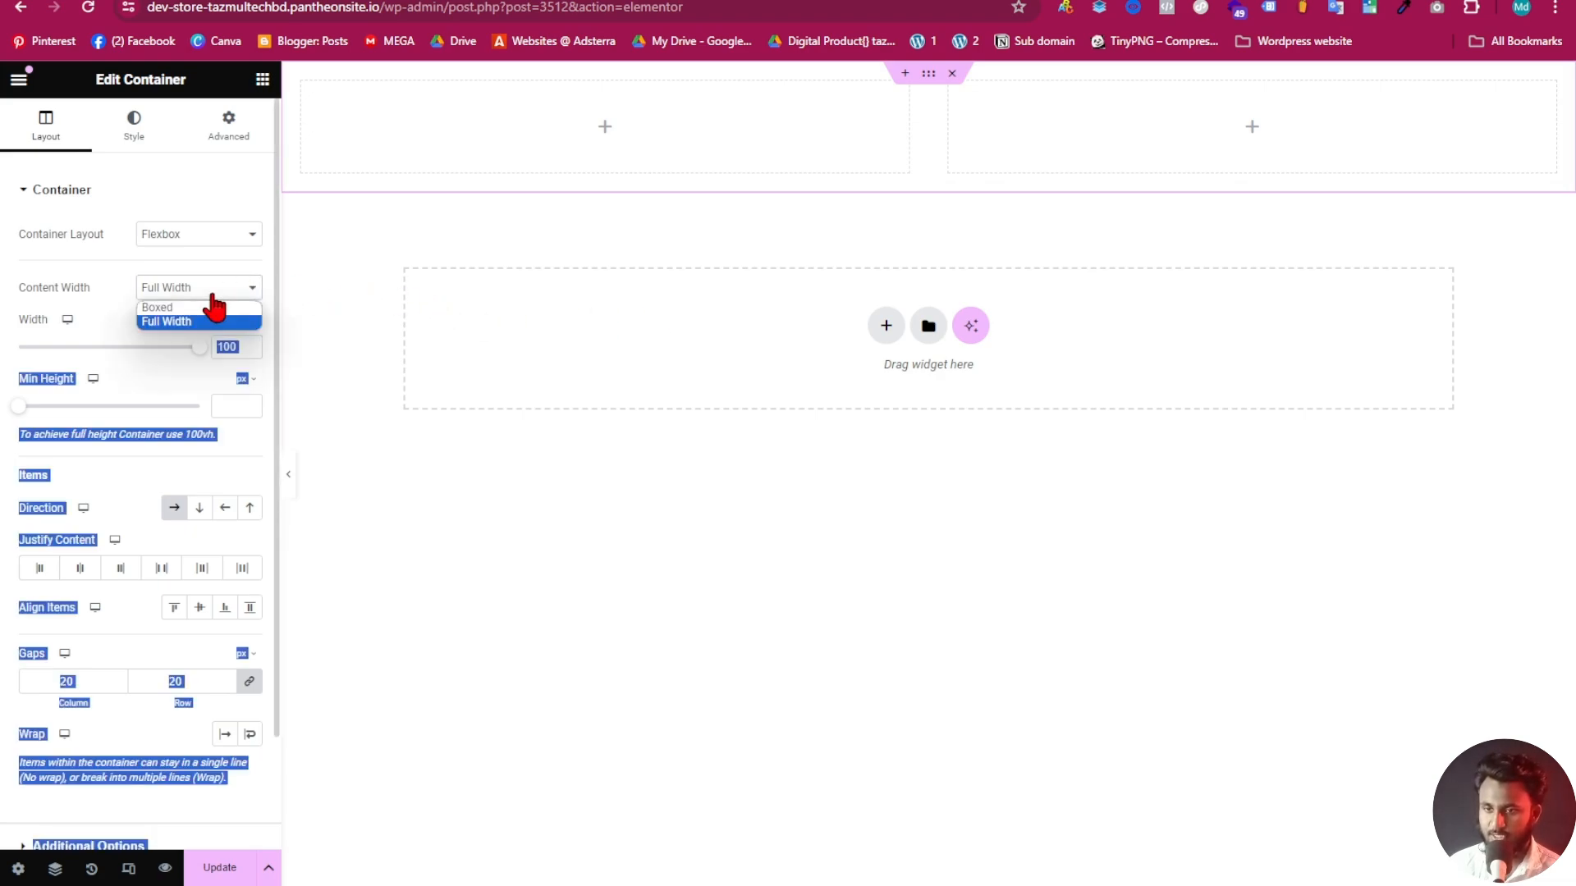
{"action": "left_click", "coordinate": [169, 307]}
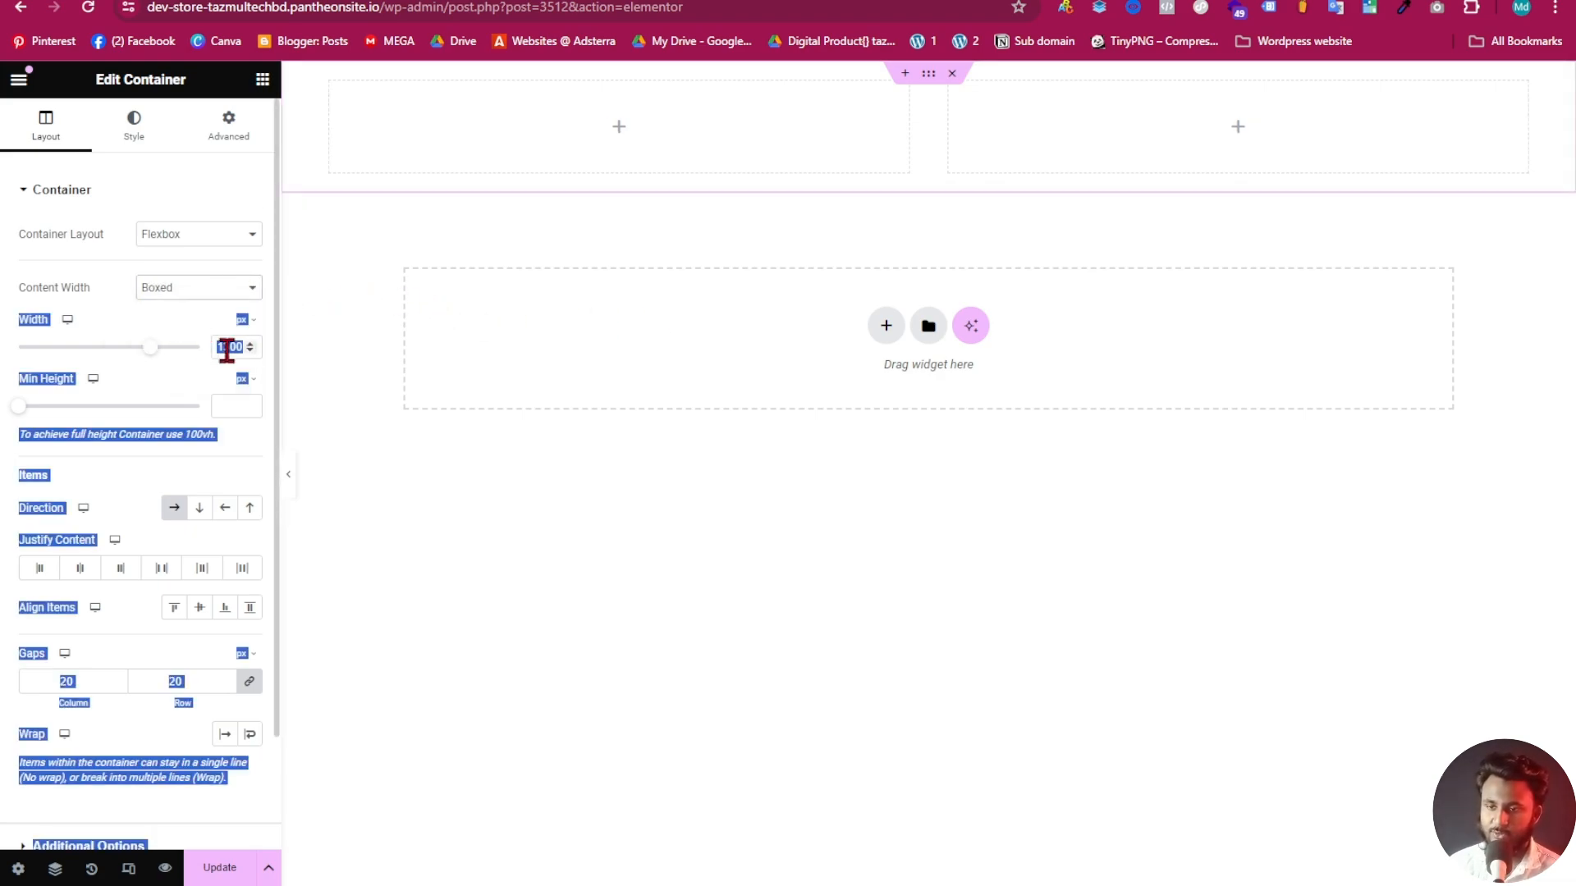
{"action": "left_click", "coordinate": [240, 356]}
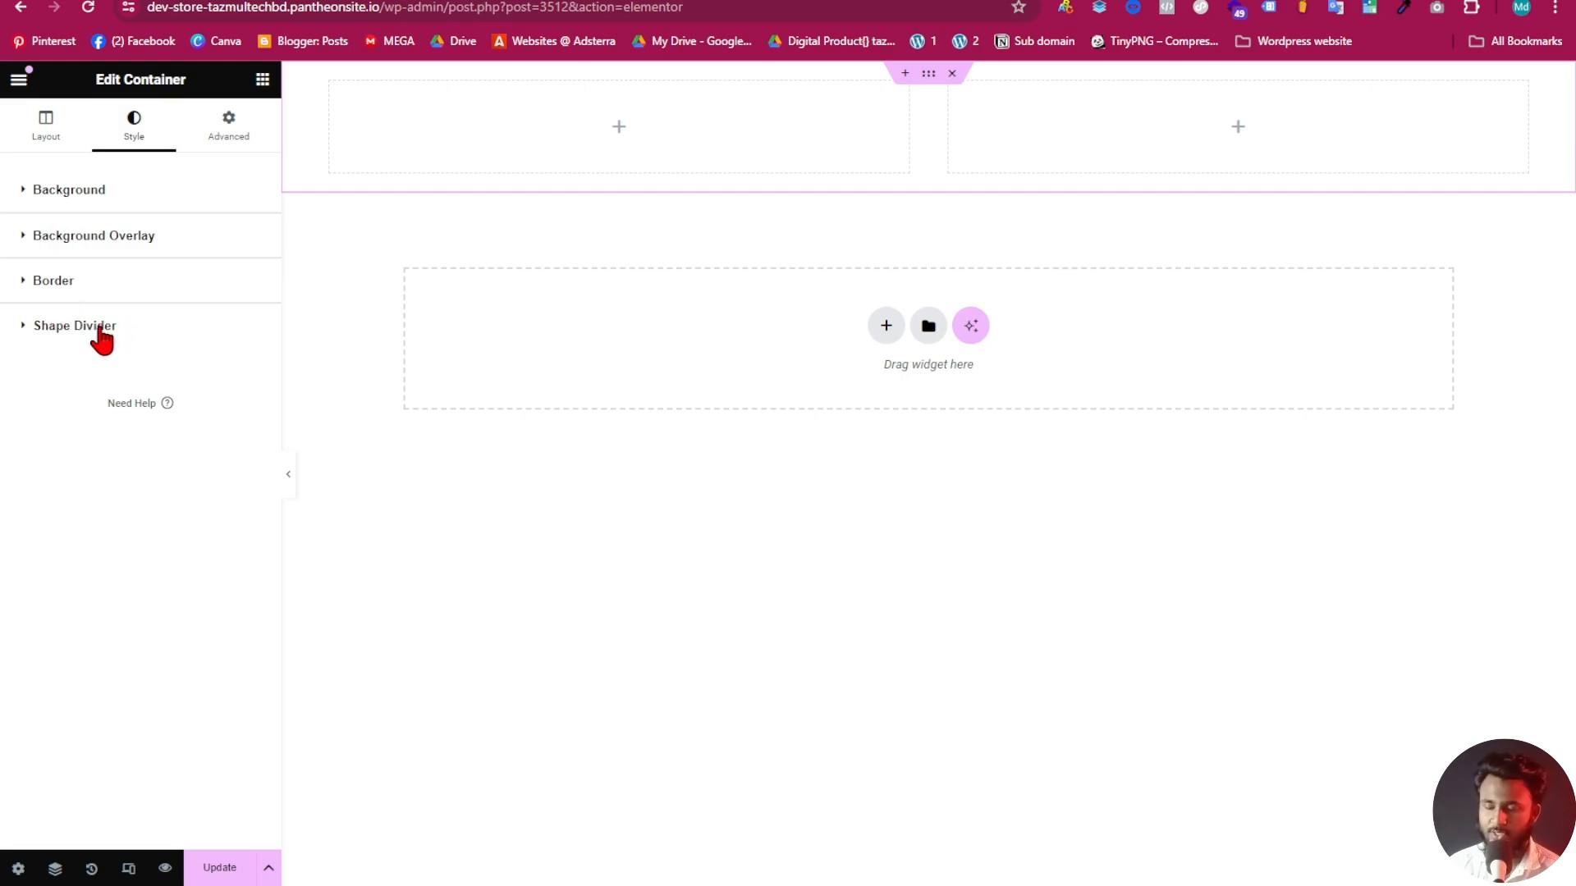
Give the parent container a semi-transparent magenta color background, #AF1BA4CC, after trying the slideshow background type
{"action": "left_click", "coordinate": [29, 192]}
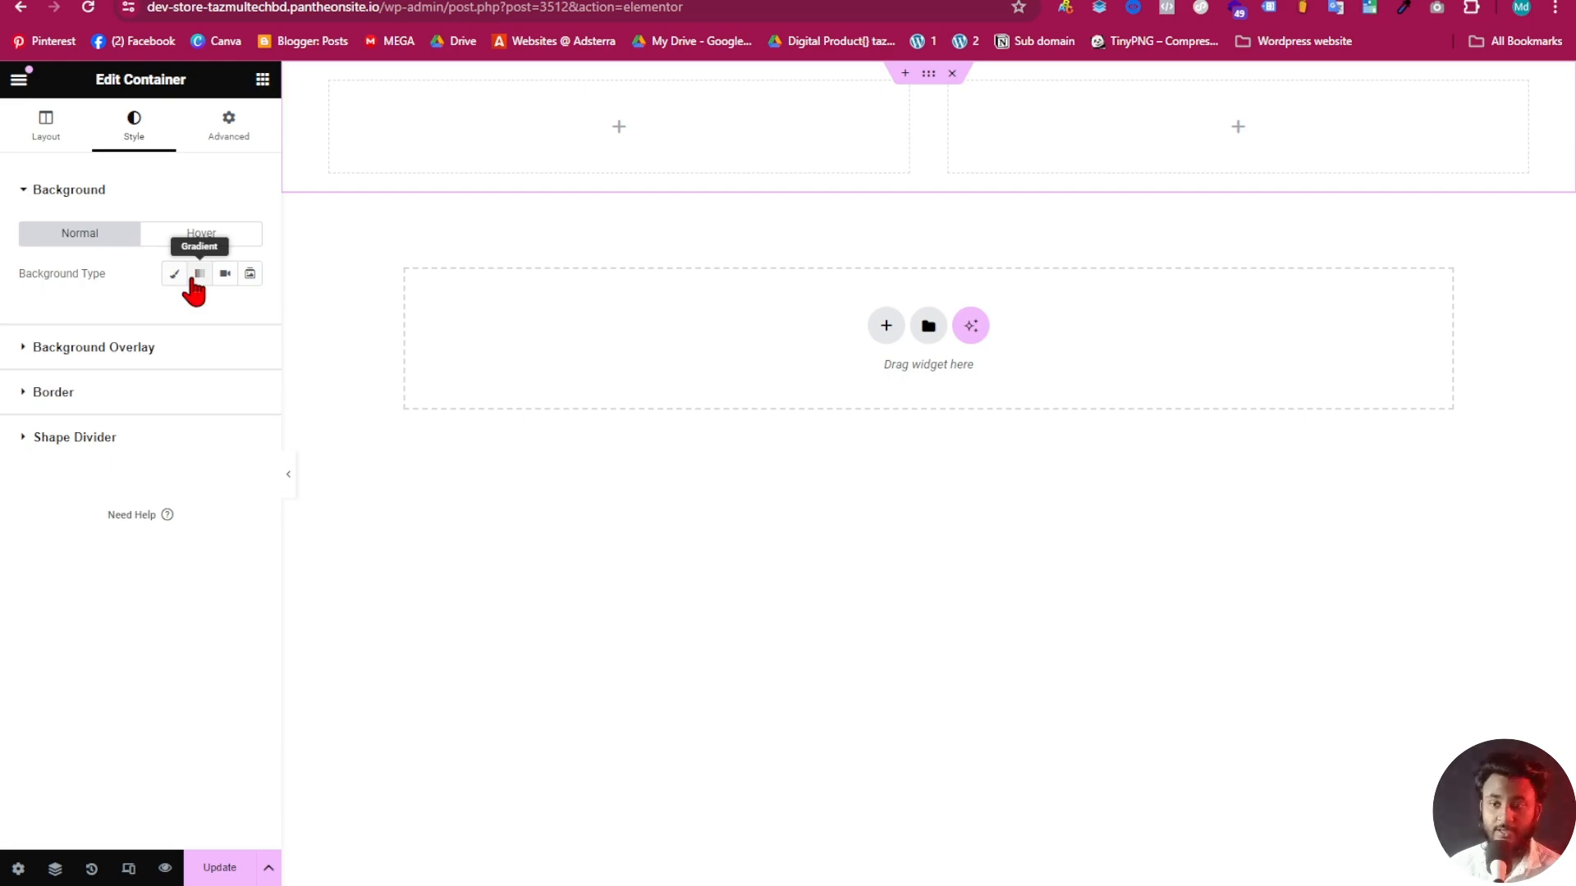
{"action": "left_click", "coordinate": [251, 275]}
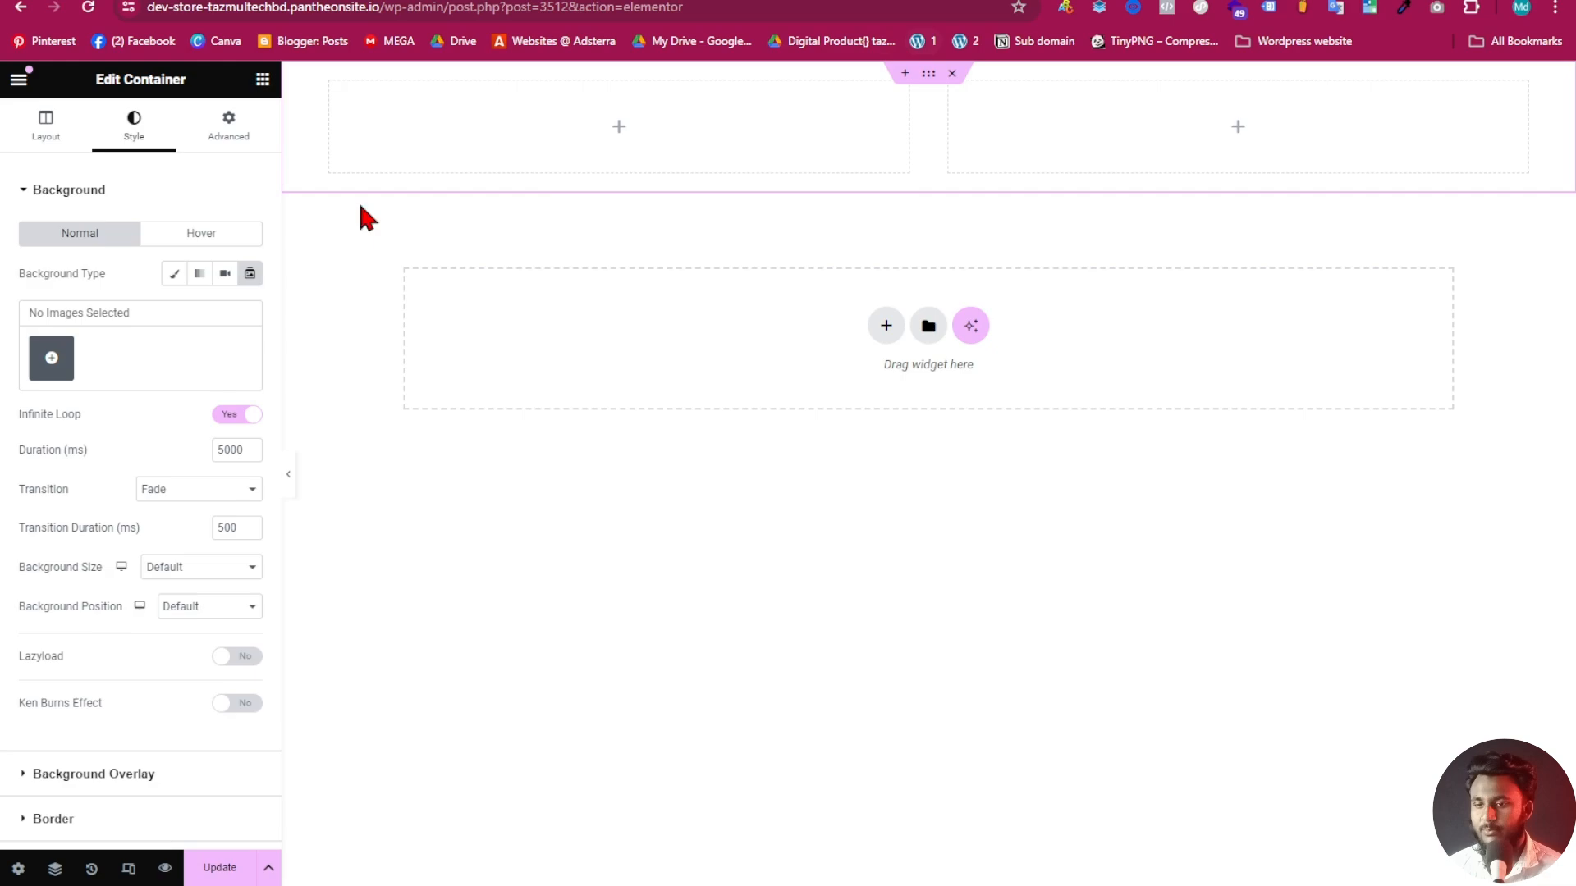
{"action": "left_click", "coordinate": [174, 274]}
{"action": "left_click", "coordinate": [250, 313]}
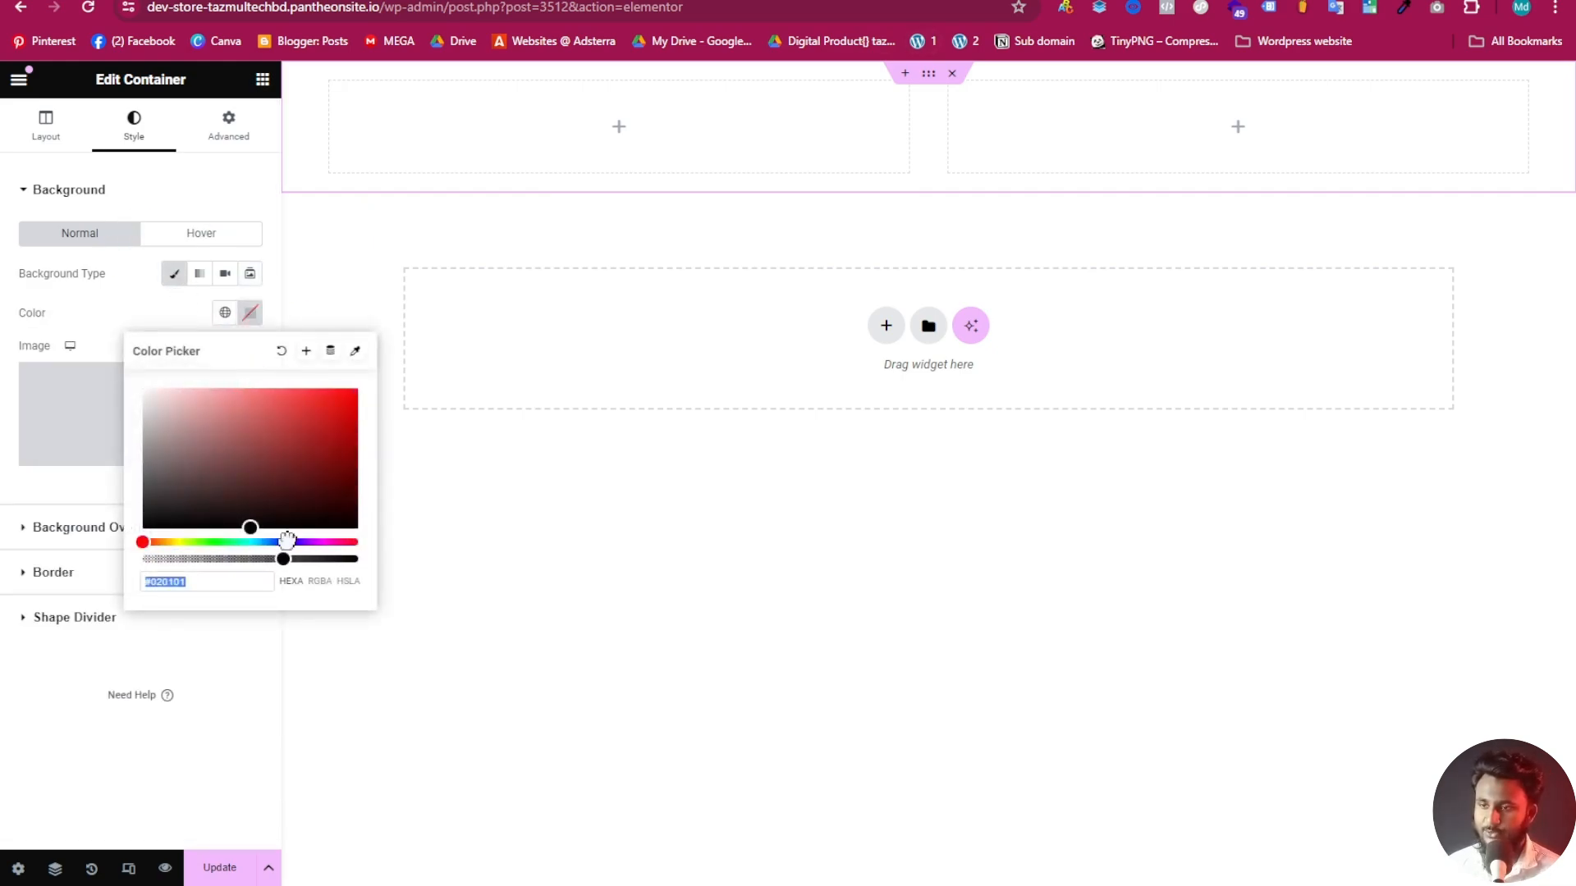
{"action": "left_click_drag", "start_coordinate": [283, 559], "coordinate": [315, 389]}
{"action": "left_click", "coordinate": [349, 407]}
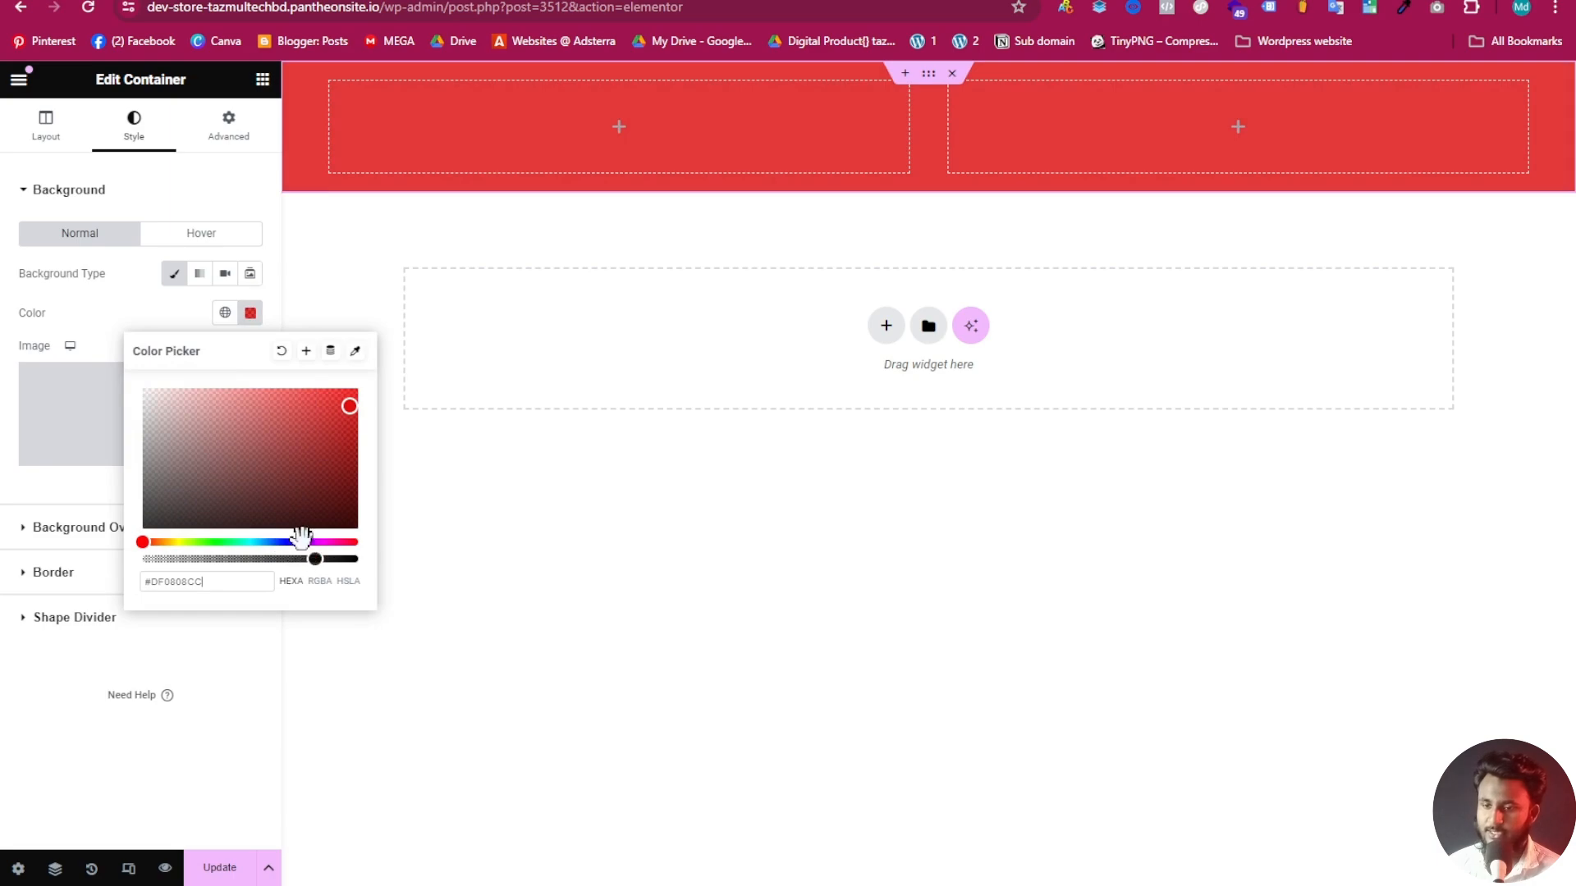
{"action": "left_click_drag", "start_coordinate": [301, 537], "coordinate": [323, 426]}
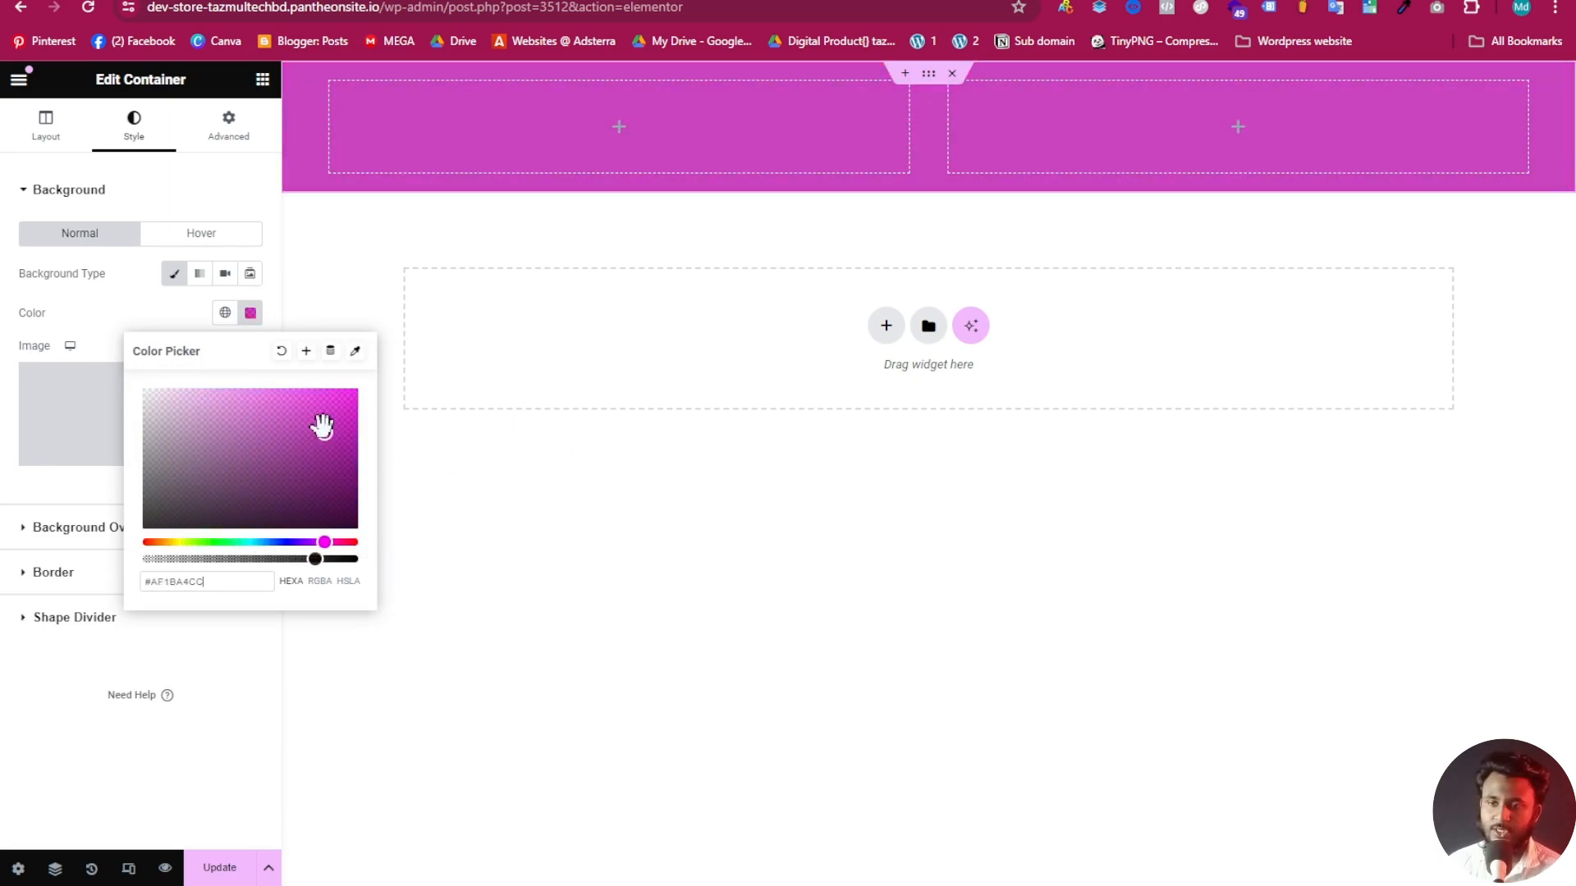
Give the parent container a classic red background color, #EB0000, for its hover state
{"action": "left_click", "coordinate": [210, 238]}
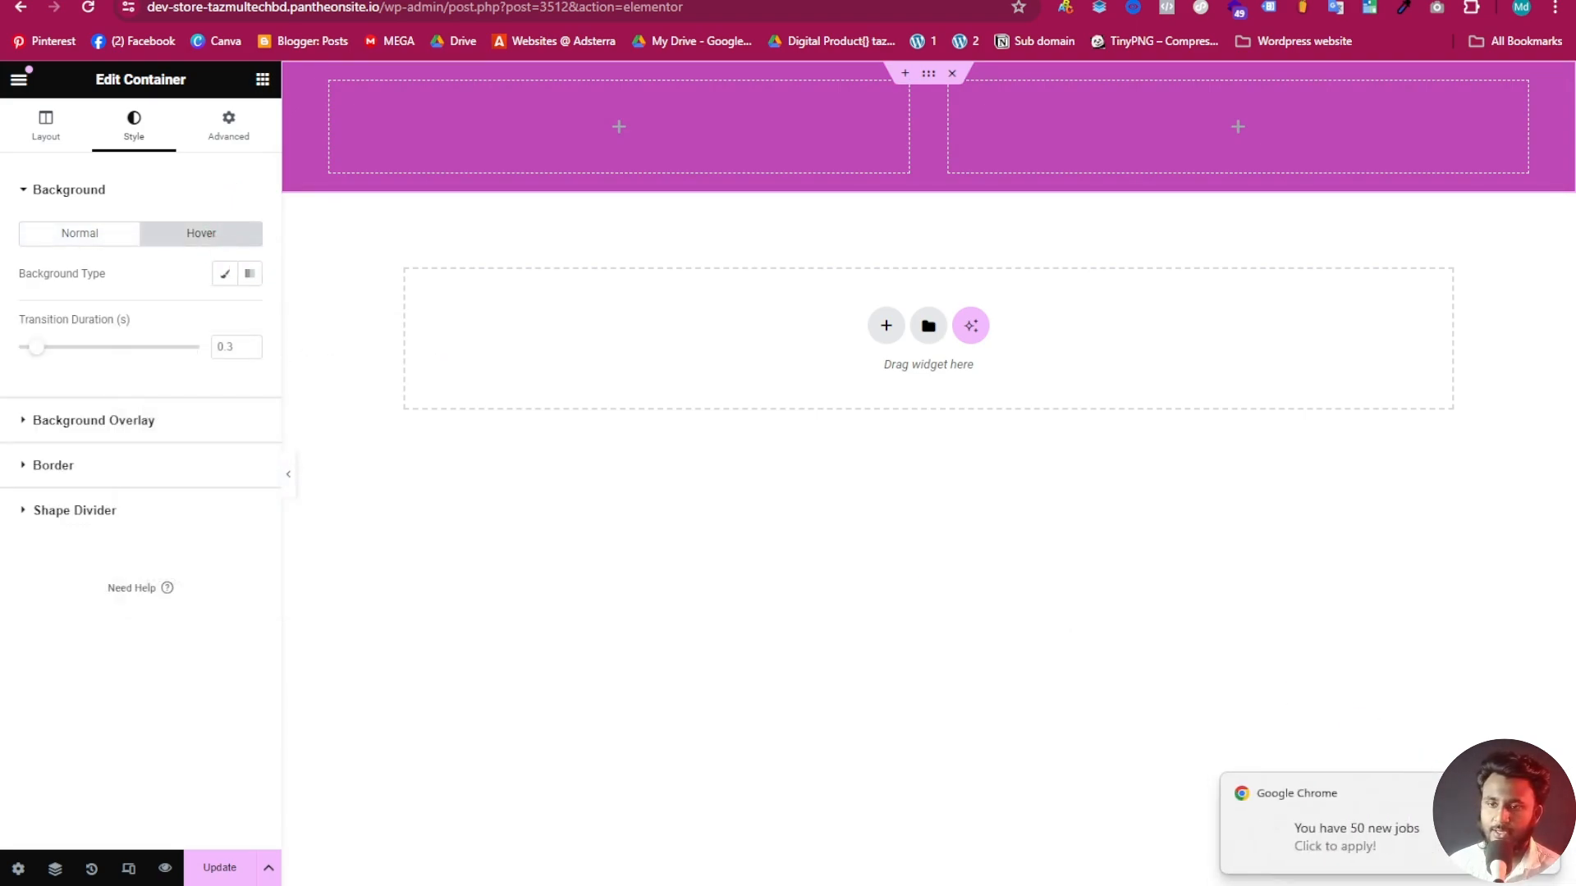
{"action": "left_click", "coordinate": [224, 275]}
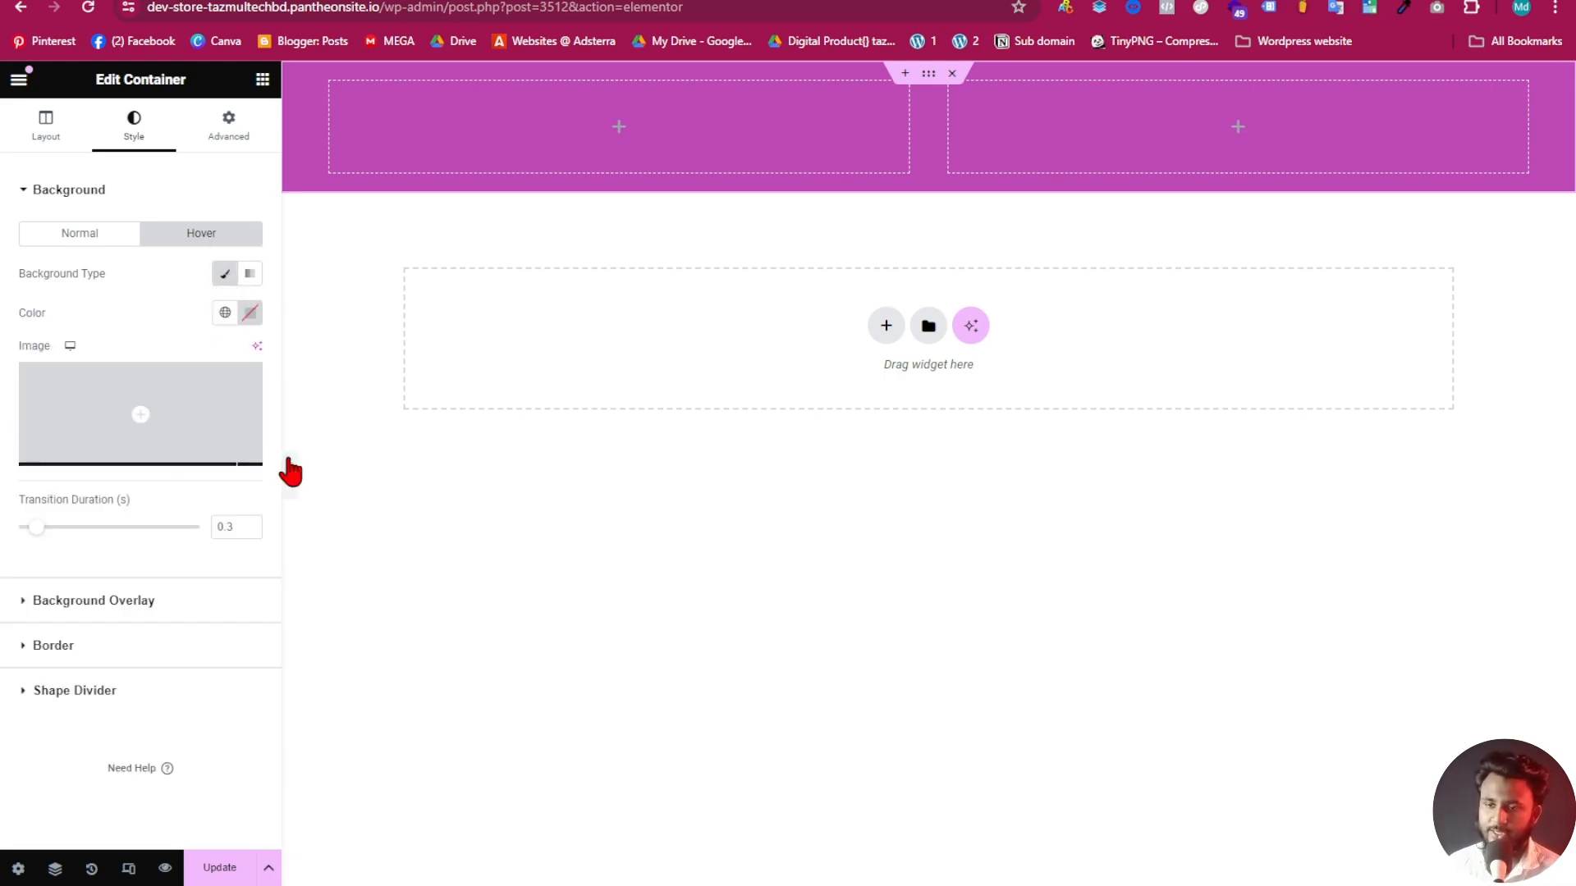
{"action": "left_click", "coordinate": [250, 313]}
{"action": "mouse_move", "coordinate": [268, 499]}
{"action": "left_mouse_down"}
{"action": "mouse_move", "coordinate": [323, 402]}
{"action": "mouse_move", "coordinate": [386, 357]}
{"action": "mouse_move", "coordinate": [273, 321]}
{"action": "mouse_move", "coordinate": [367, 417]}
{"action": "left_mouse_up"}
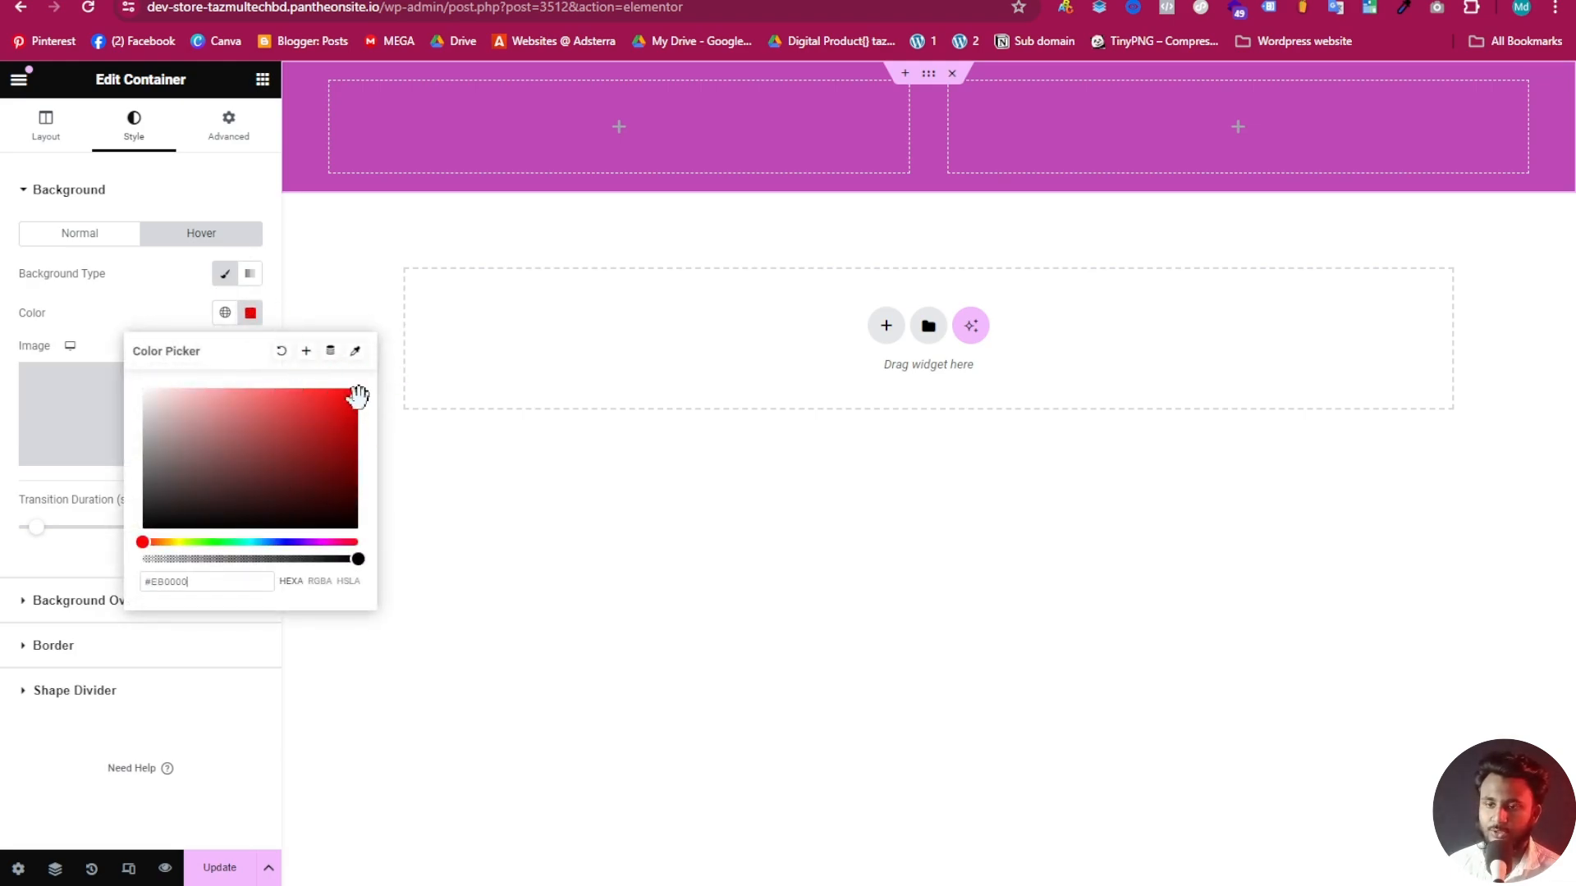
{"action": "left_click", "coordinate": [258, 254]}
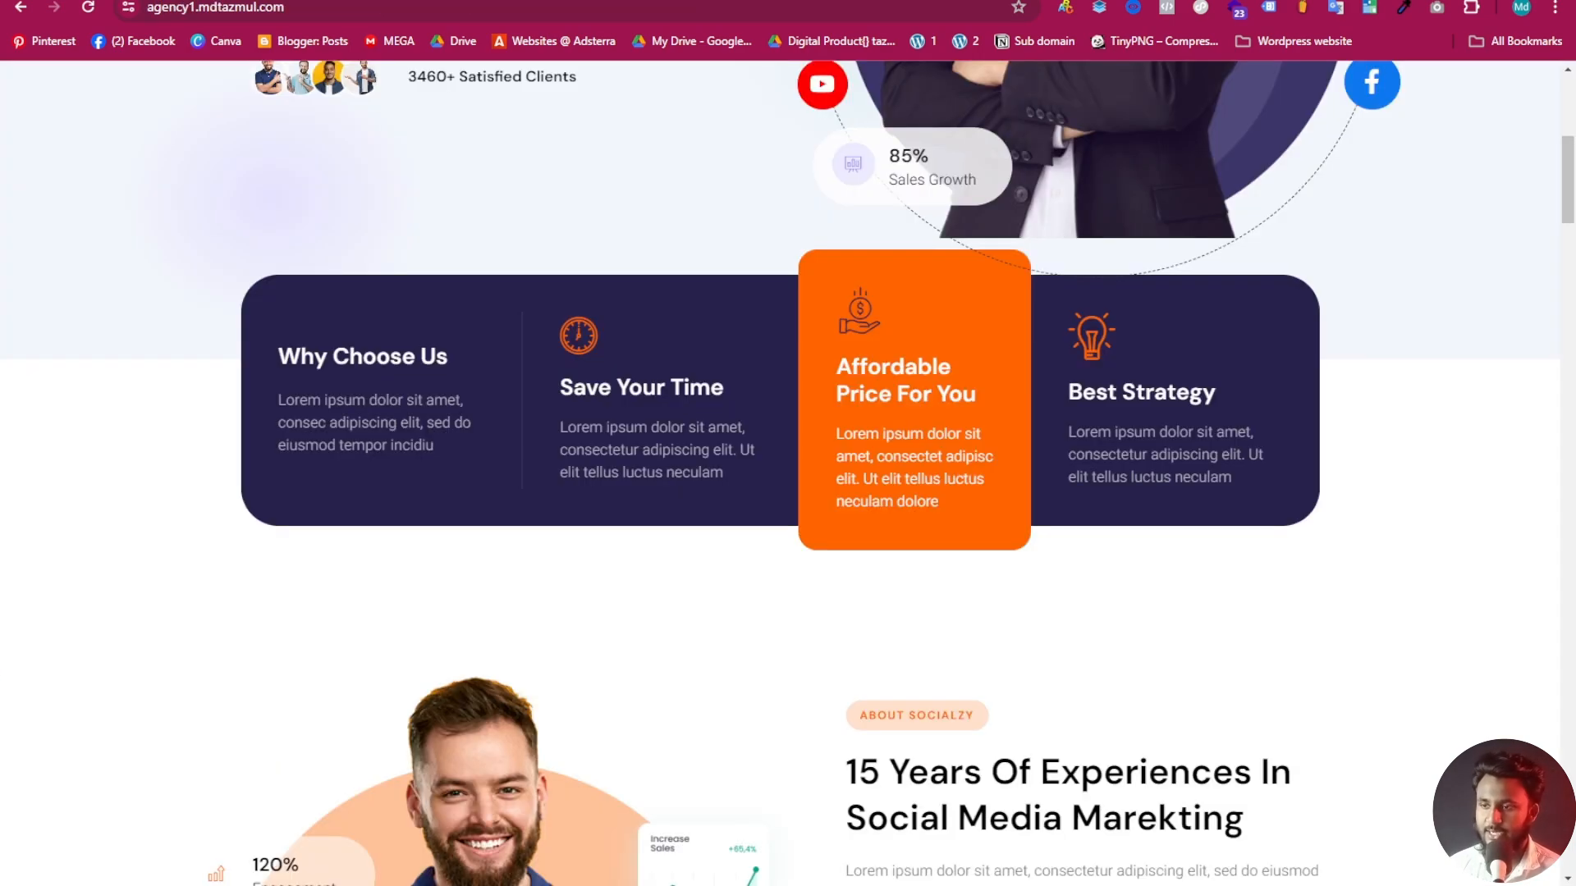
Add a classic black background overlay, #000000, to the parent container with an opacity of 0.34
{"action": "scroll", "coordinate": [417, 428], "scroll_direction": "up", "scroll_amount": 7}
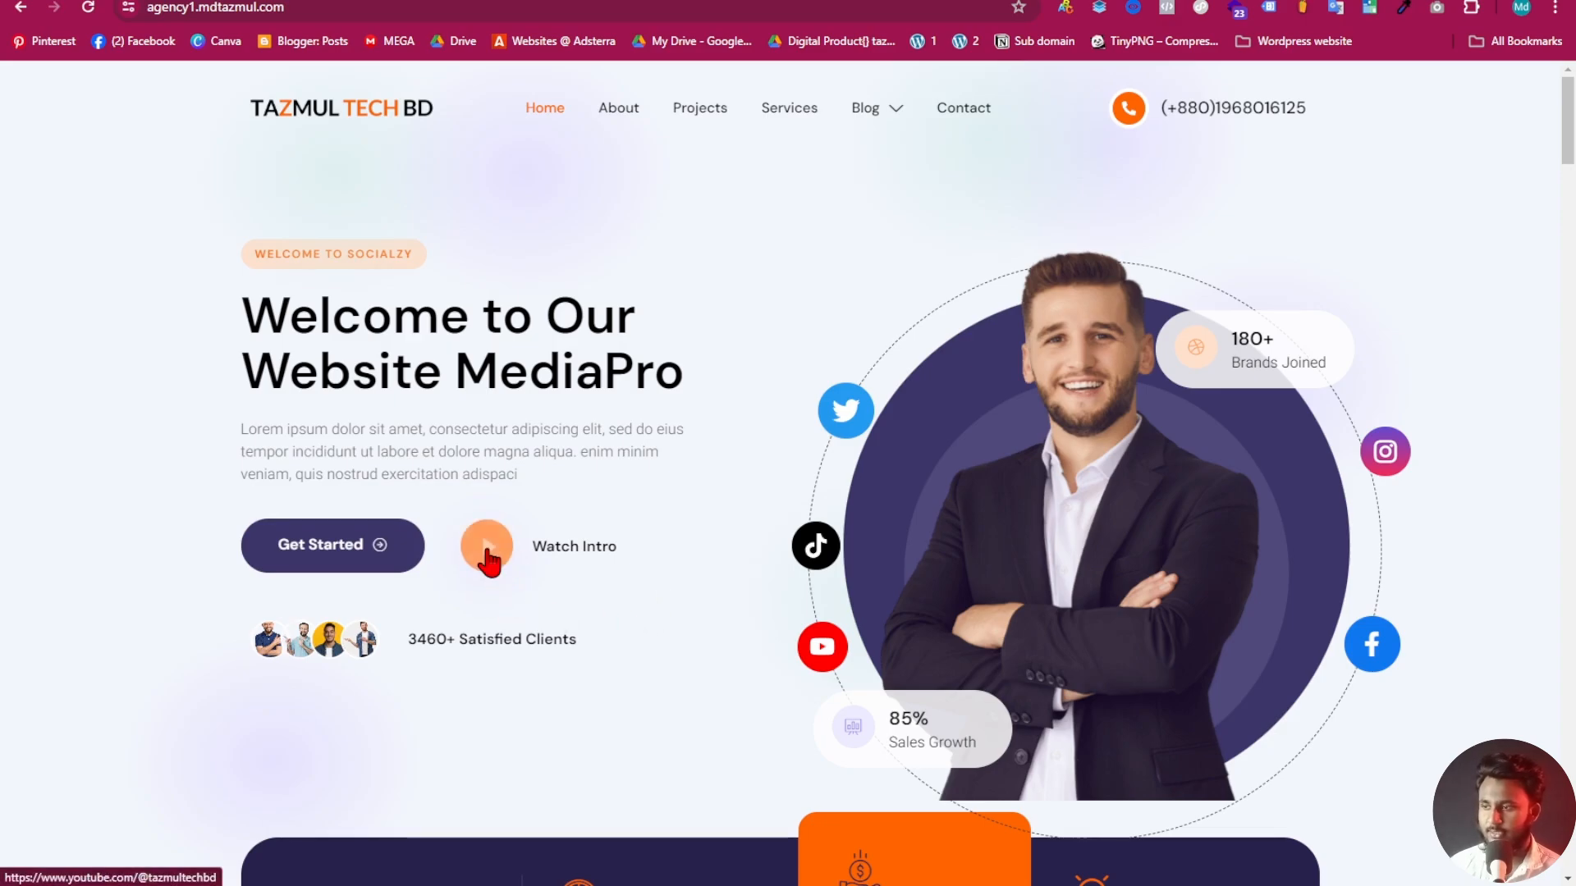
{"action": "scroll", "coordinate": [433, 575], "scroll_direction": "down", "scroll_amount": 15}
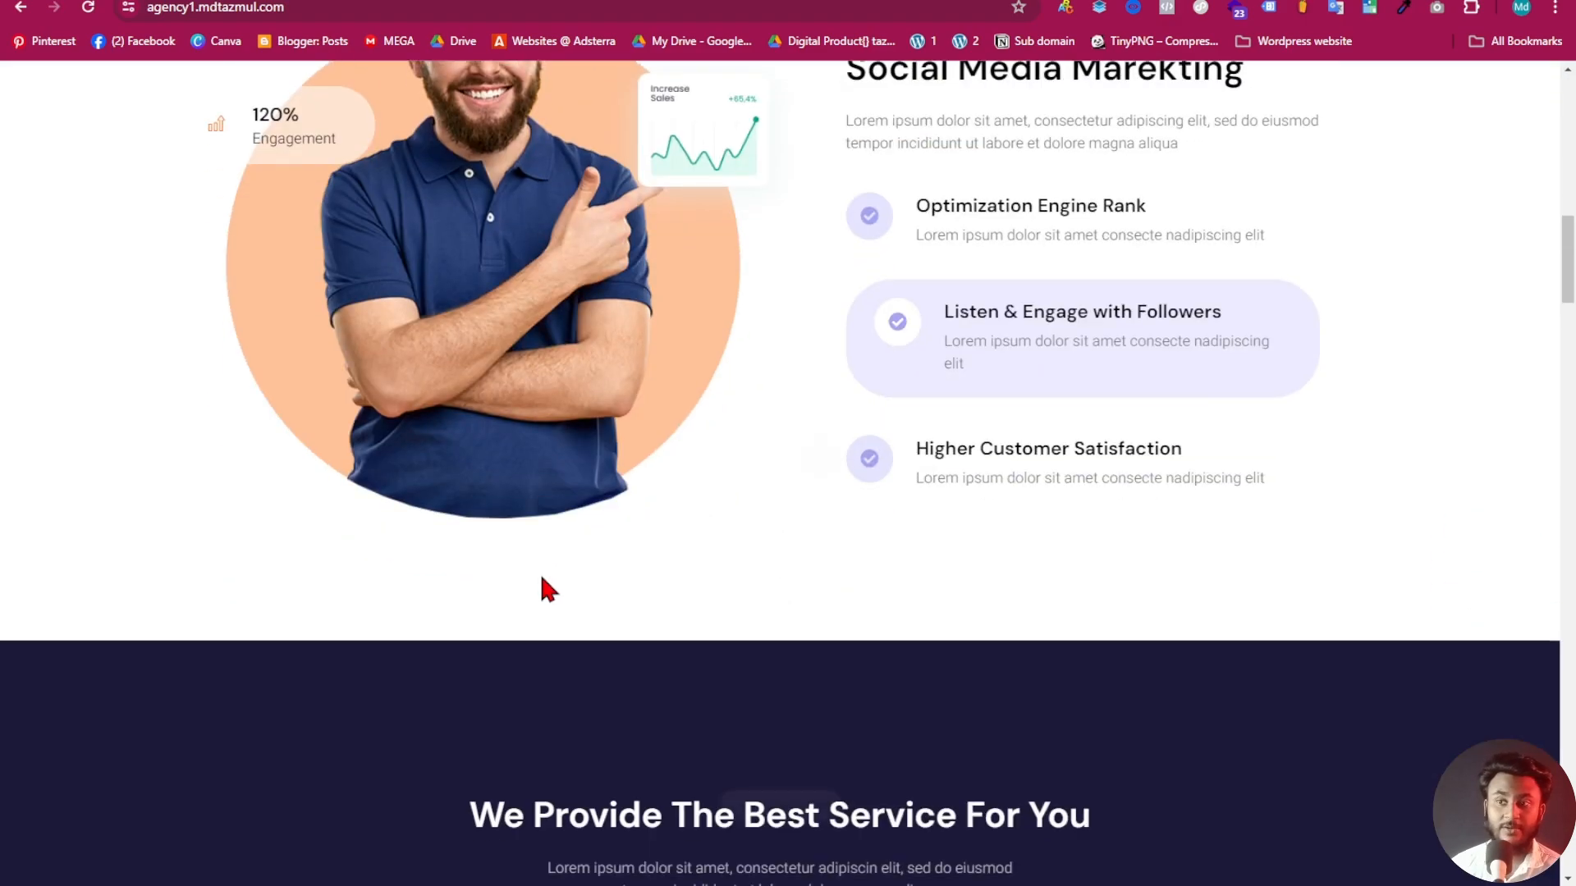
{"action": "scroll", "coordinate": [538, 569], "scroll_direction": "up", "scroll_amount": 15}
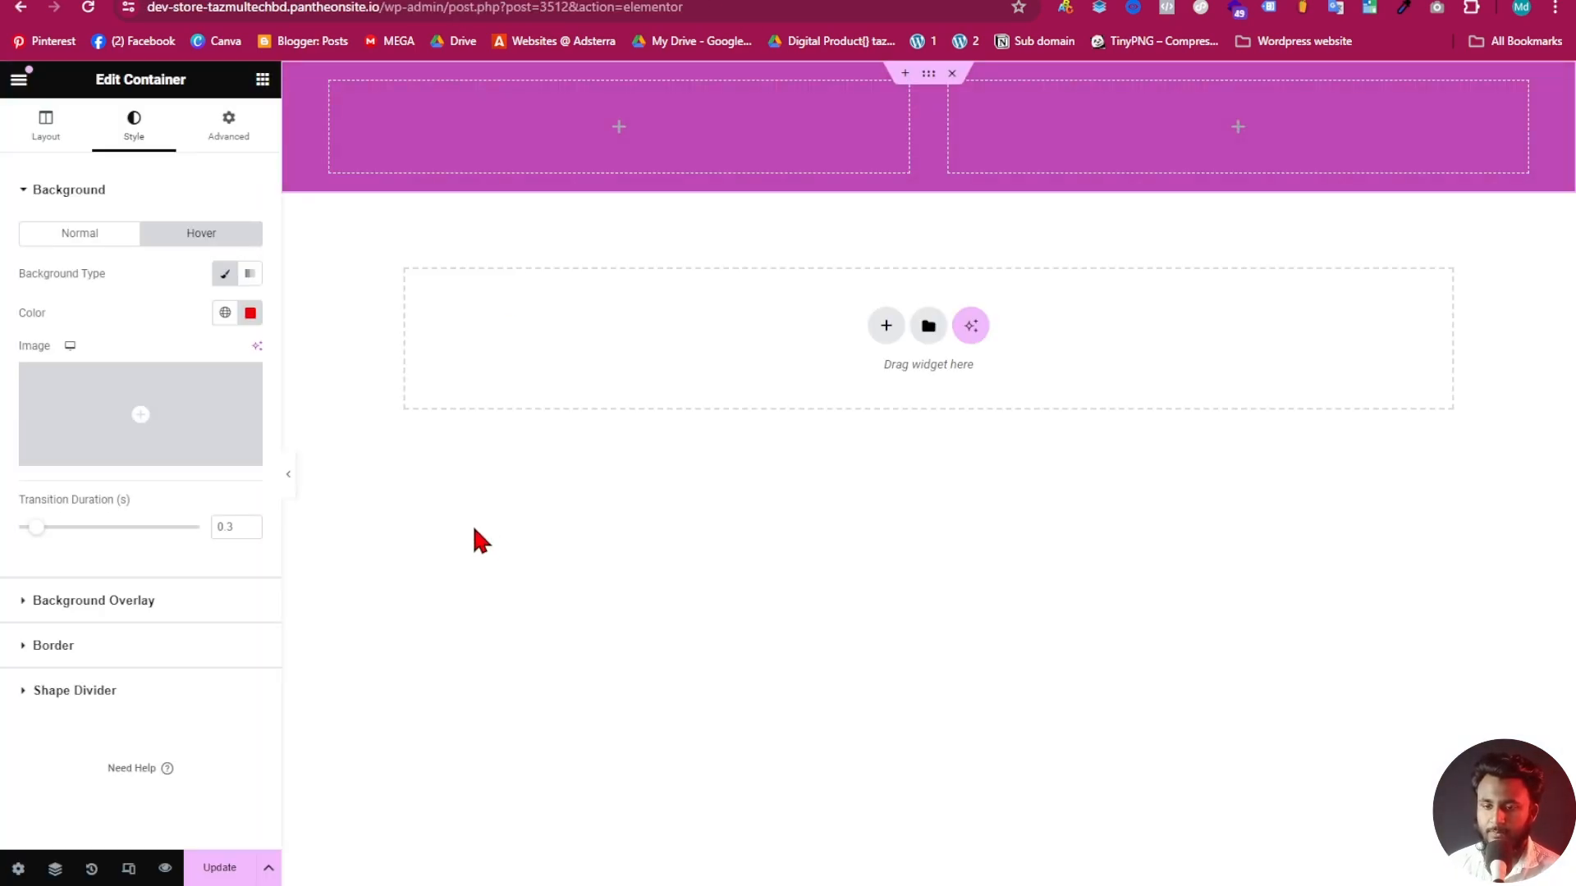
{"action": "left_click", "coordinate": [23, 605]}
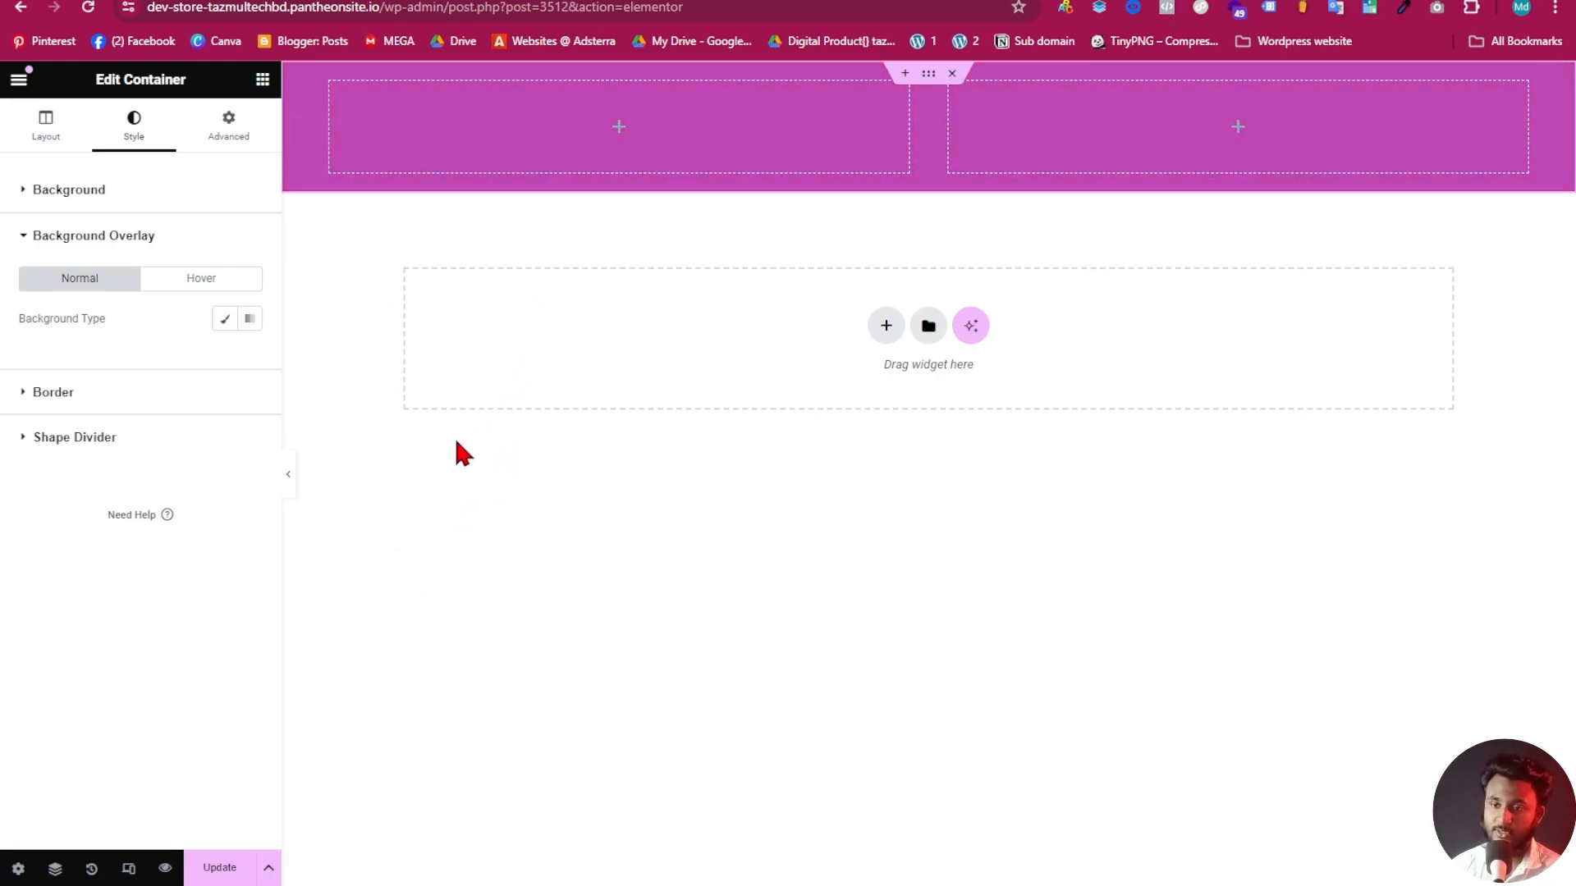
{"action": "left_click", "coordinate": [225, 319]}
{"action": "left_click", "coordinate": [250, 358]}
{"action": "left_click", "coordinate": [144, 572]}
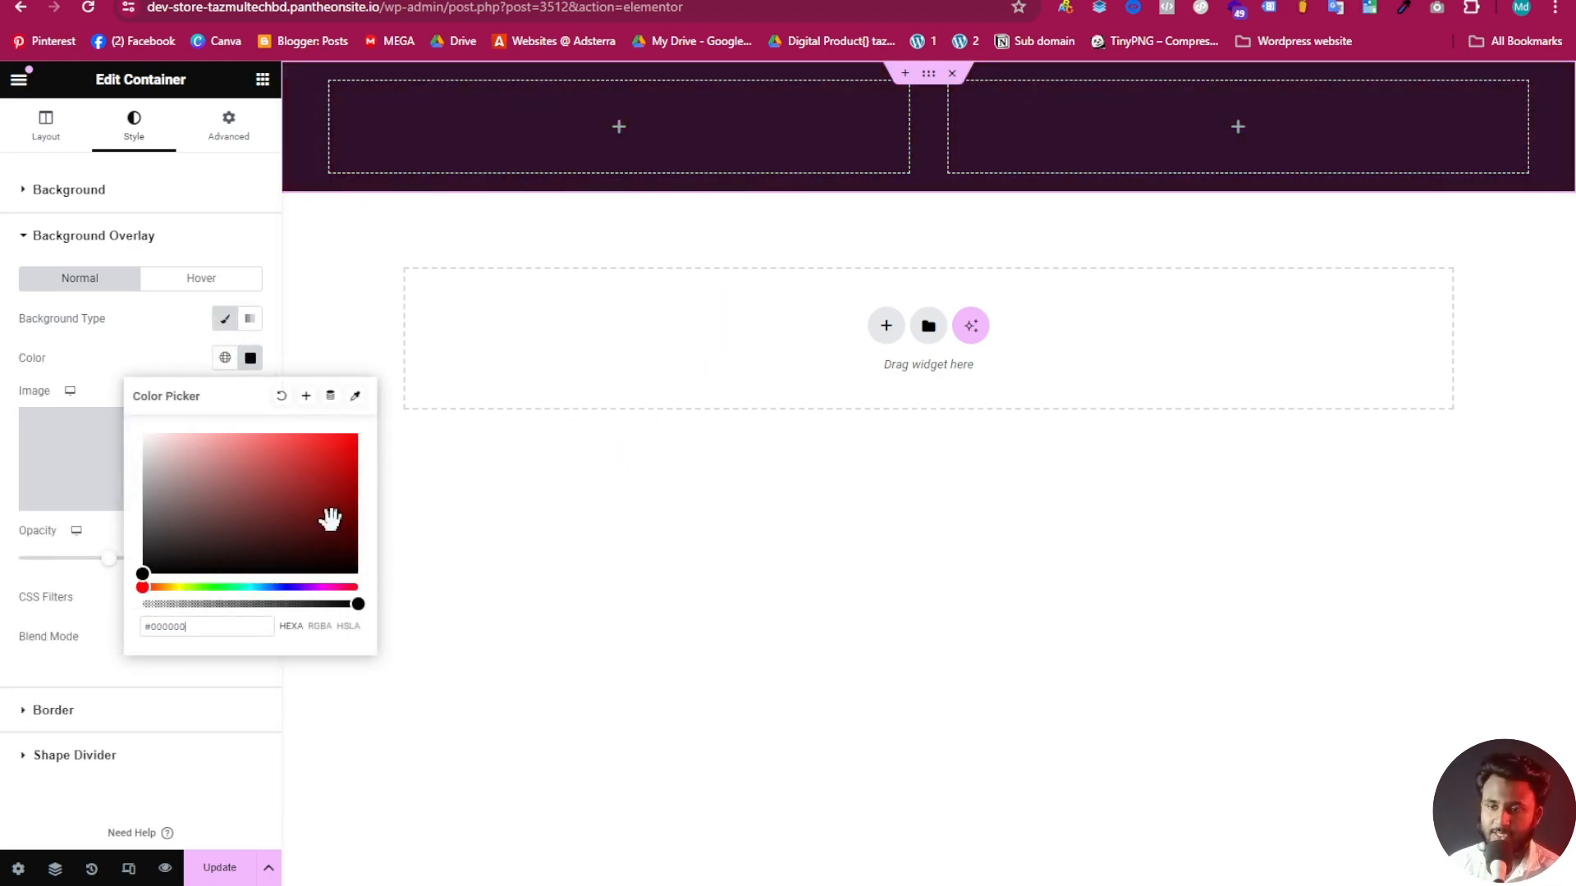
{"action": "left_click", "coordinate": [251, 357]}
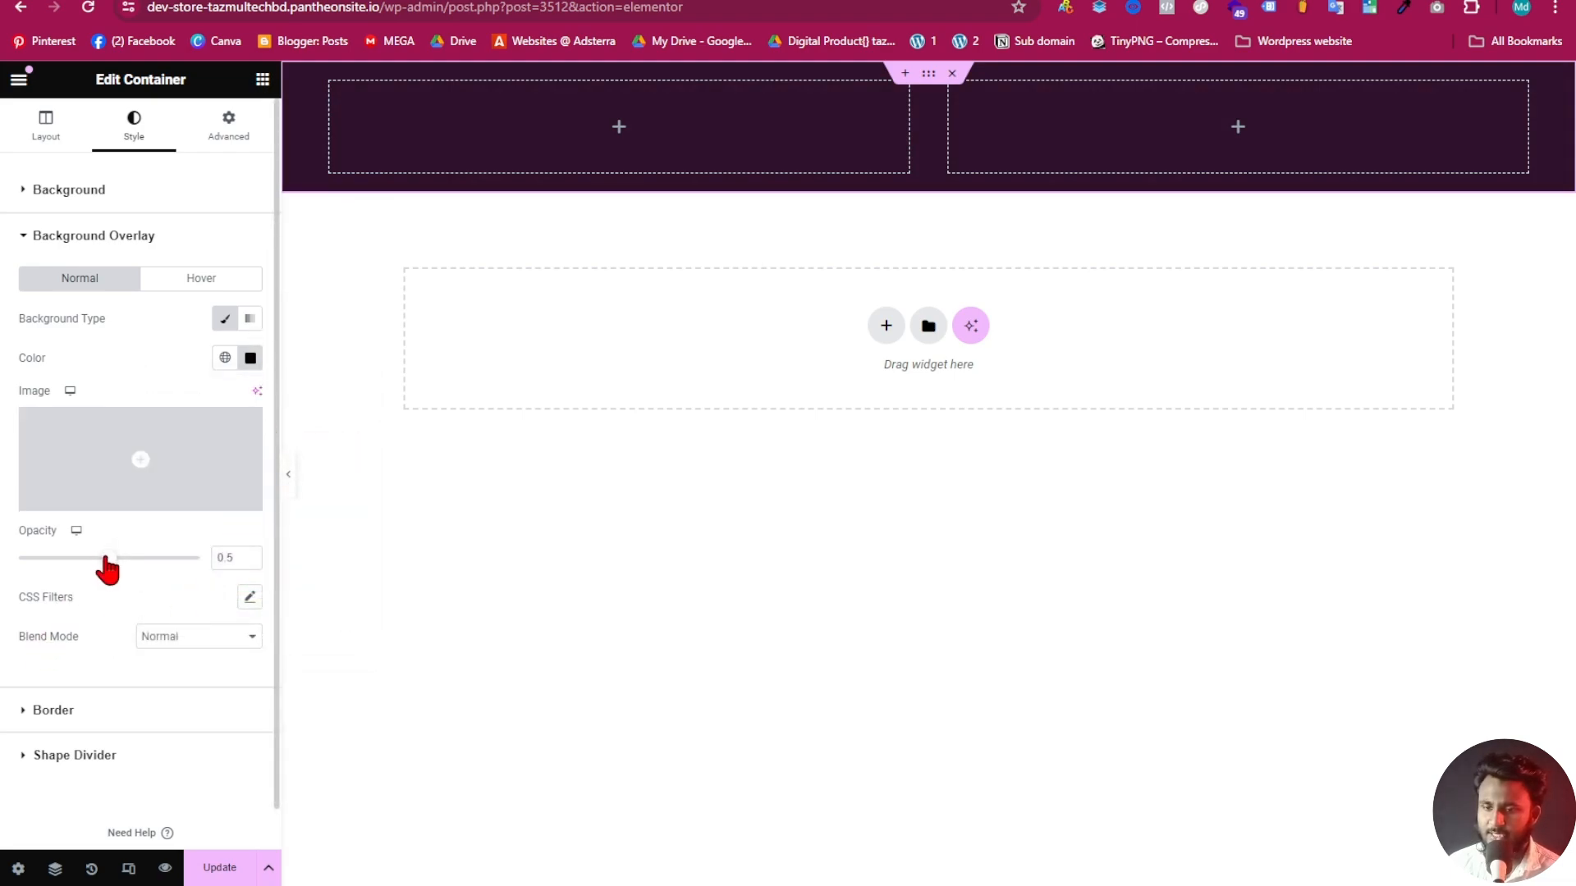
{"action": "left_click_drag", "start_coordinate": [107, 560], "coordinate": [80, 578]}
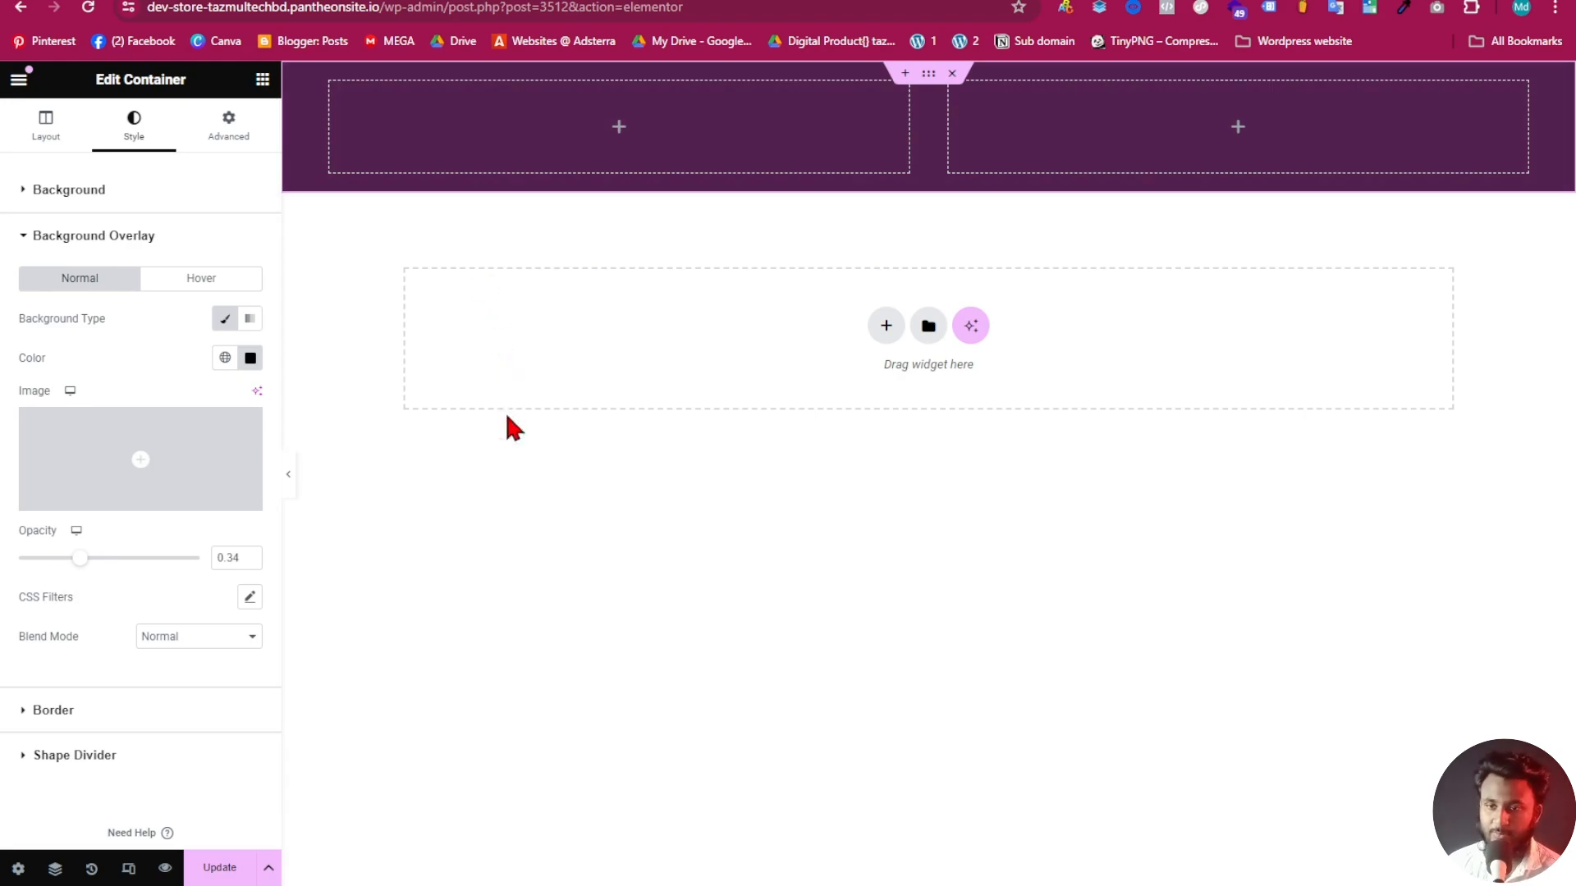
{"action": "left_click", "coordinate": [36, 239]}
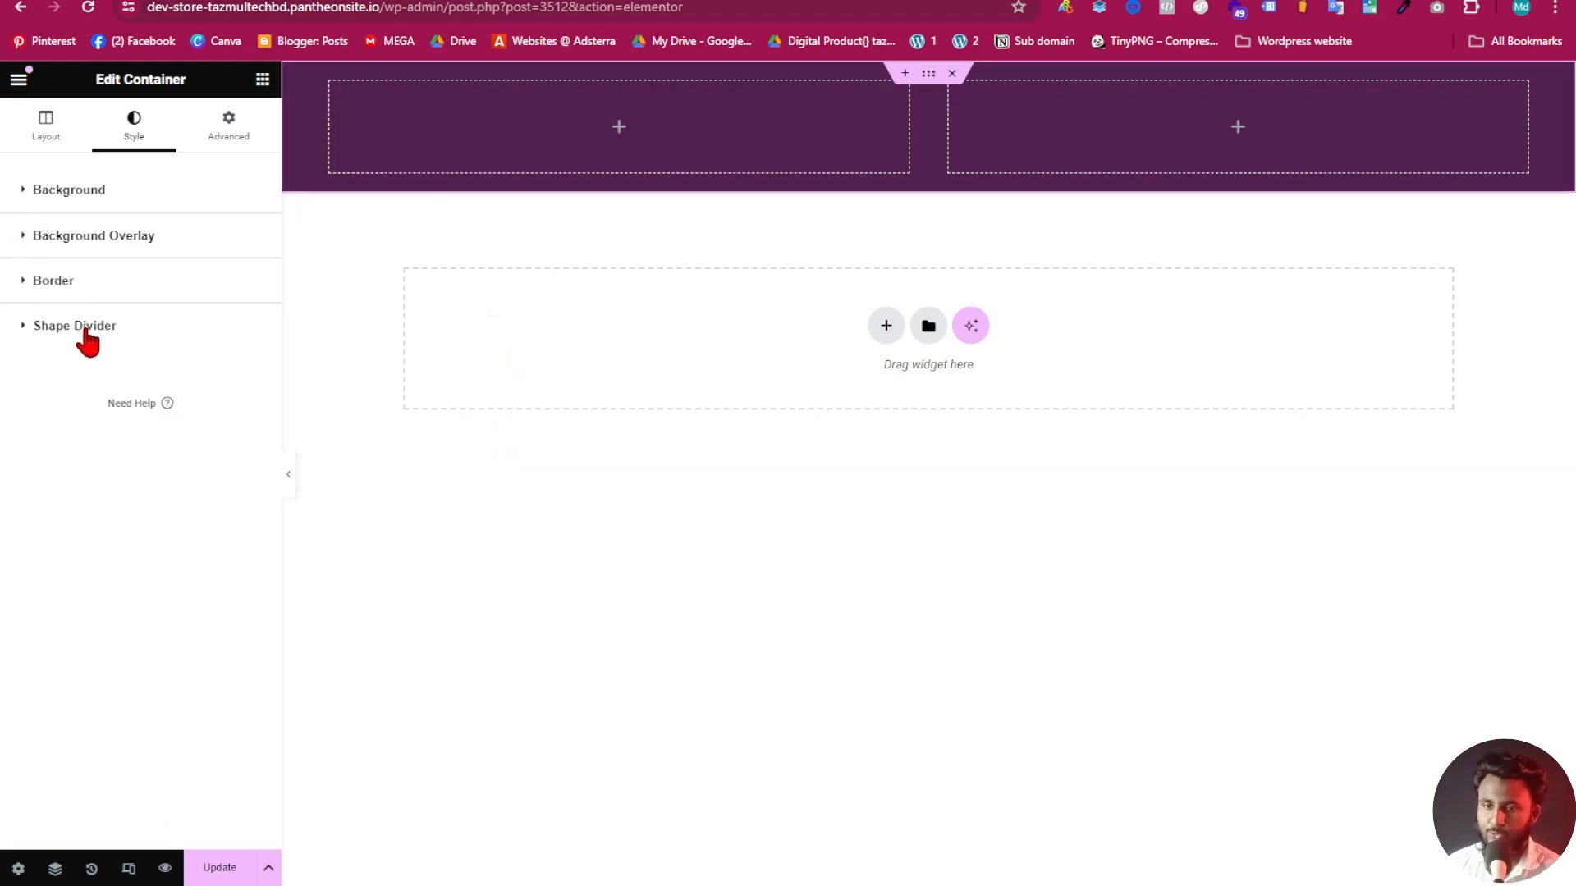
Look over the container's Border and Shape Divider settings and the demo site's hero section, and return to the Elementor editor
{"action": "left_click", "coordinate": [20, 287]}
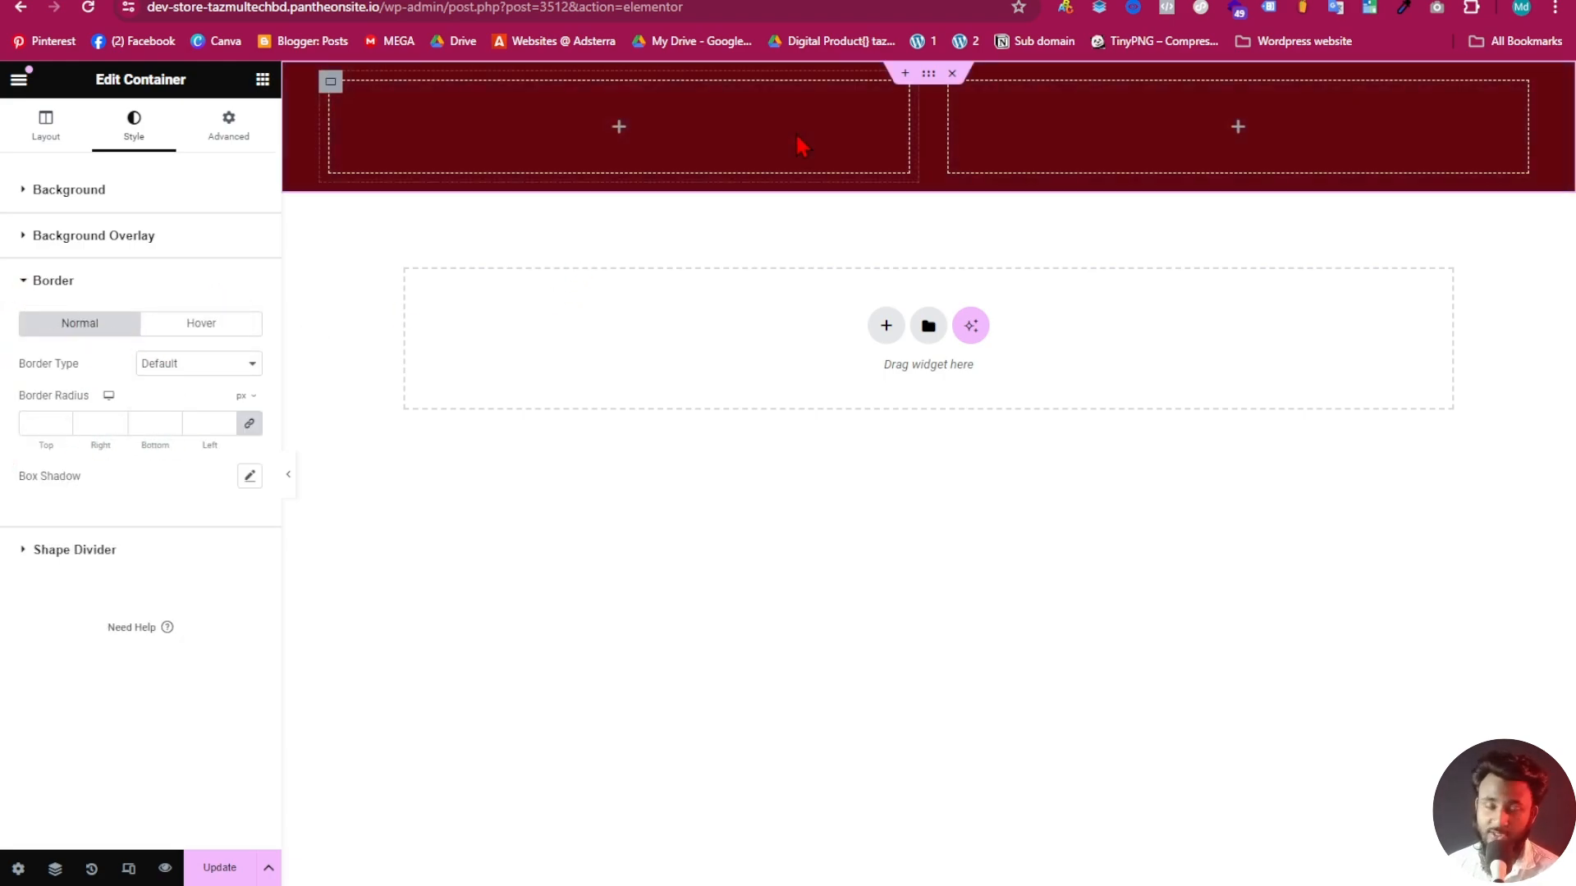
{"action": "left_click", "coordinate": [27, 288]}
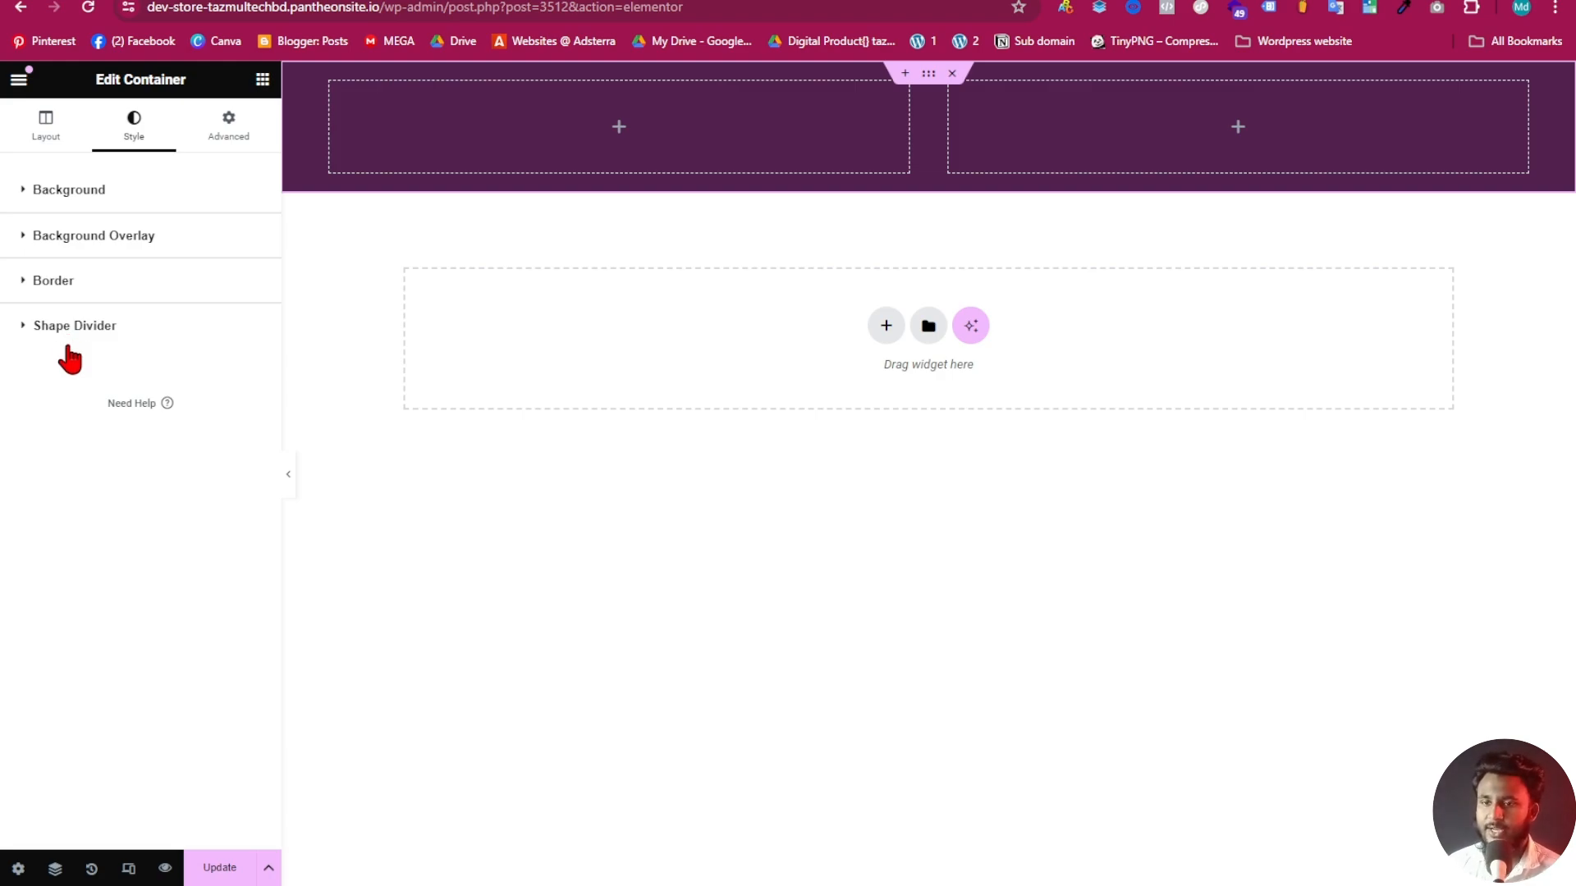
{"action": "left_click", "coordinate": [30, 329]}
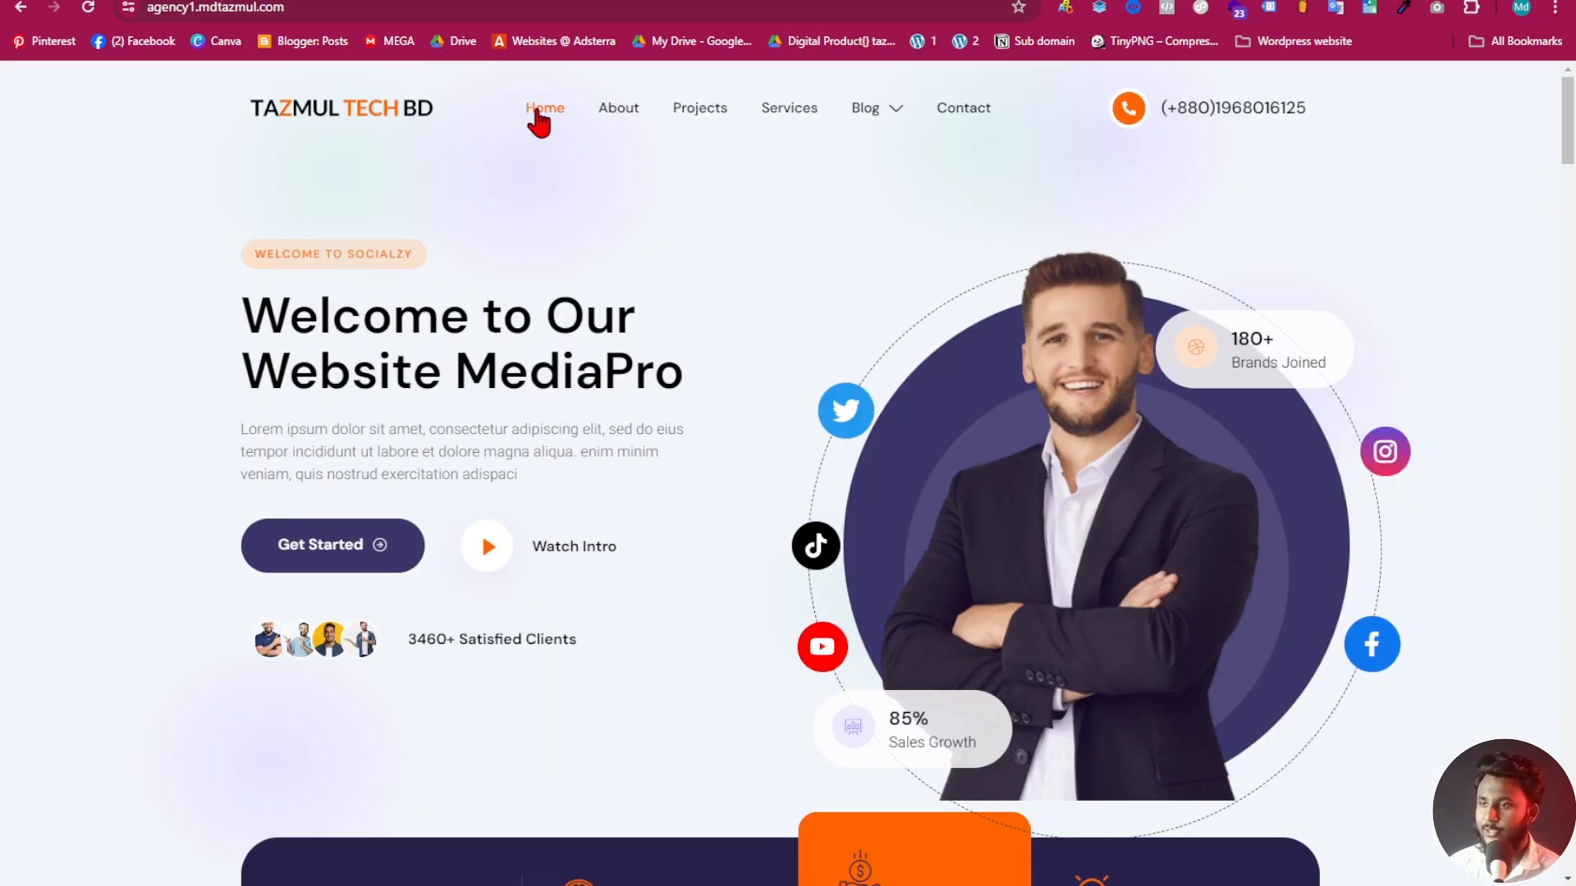
{"action": "scroll", "coordinate": [1264, 302], "scroll_direction": "down", "scroll_amount": 5}
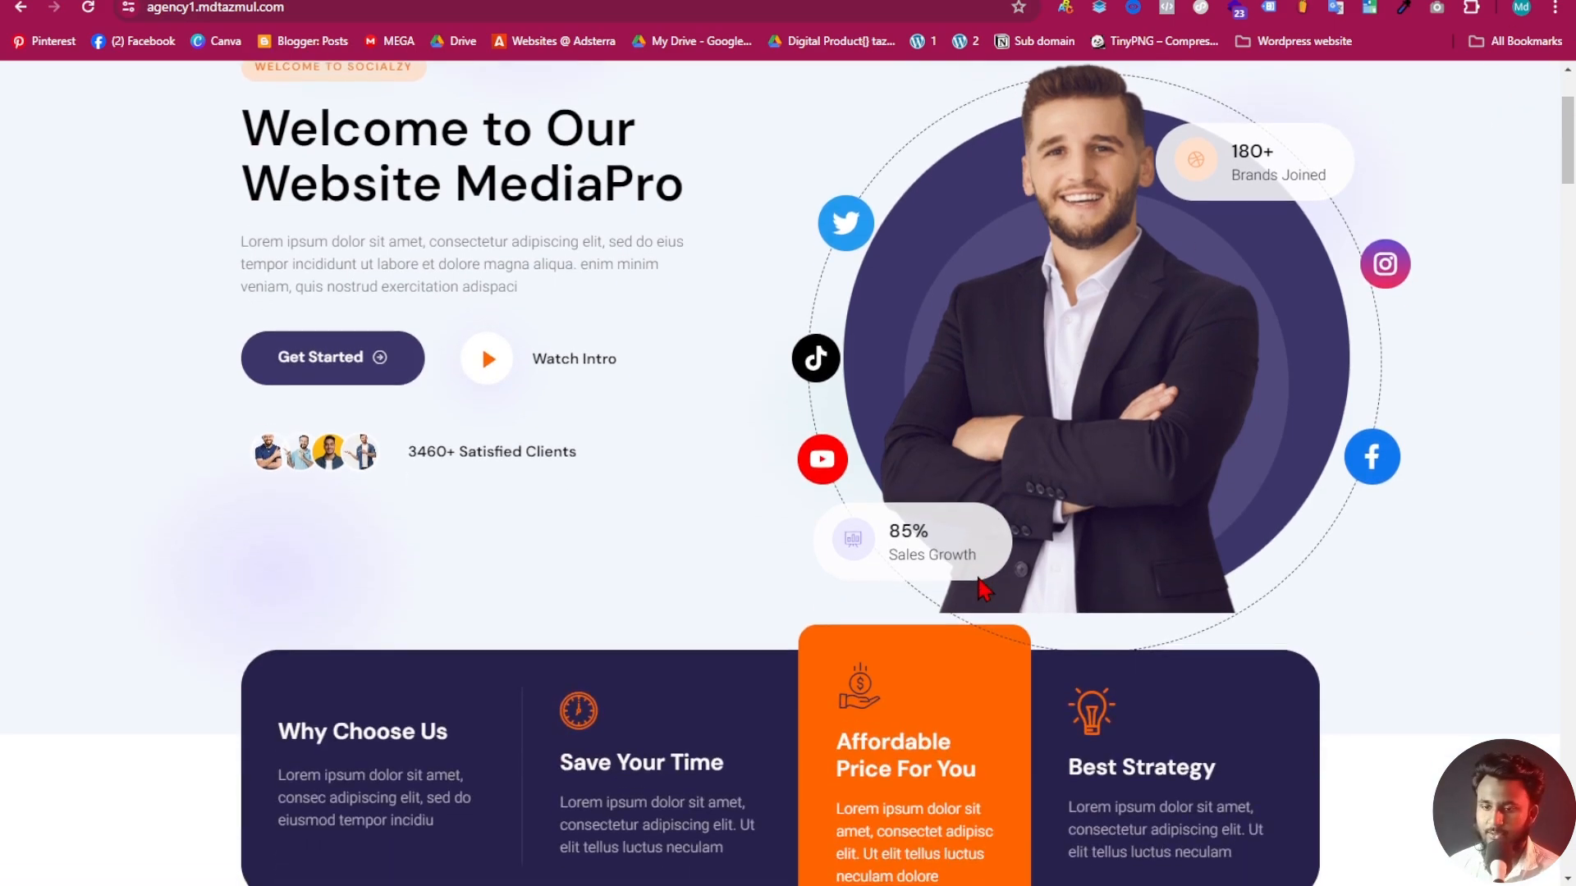
{"action": "scroll", "coordinate": [1294, 300], "scroll_direction": "up", "scroll_amount": 2}
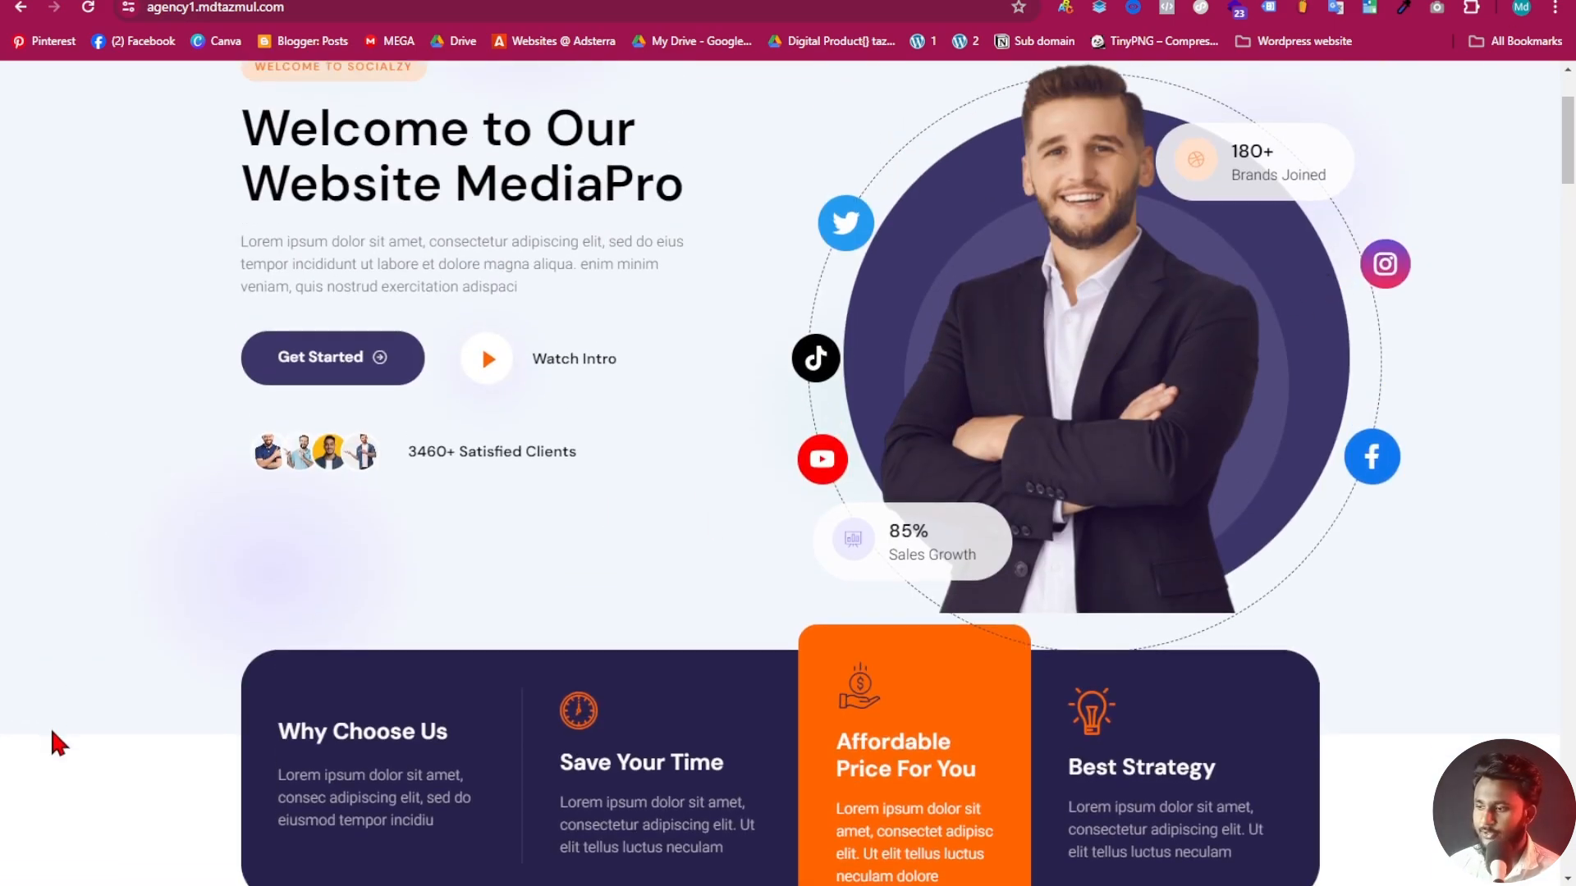
{"action": "scroll", "coordinate": [771, 729], "scroll_direction": "up", "scroll_amount": 2}
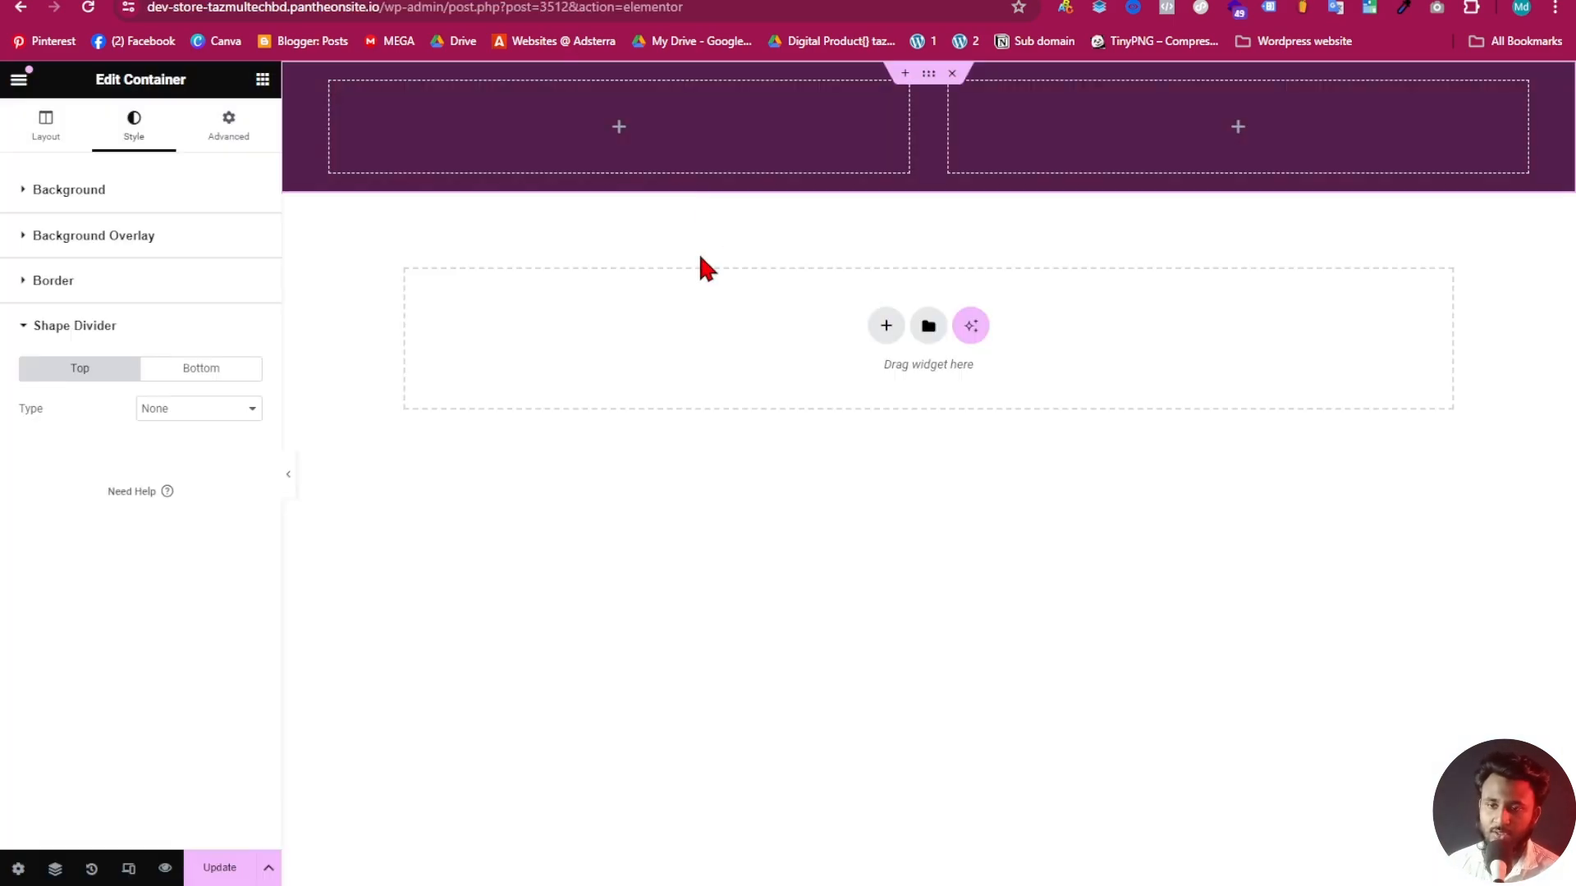
Add a Mountains shape divider along the parent container's top edge and set its height to 31 px
{"action": "left_click", "coordinate": [222, 411]}
{"action": "left_click", "coordinate": [217, 444]}
{"action": "left_click", "coordinate": [218, 415]}
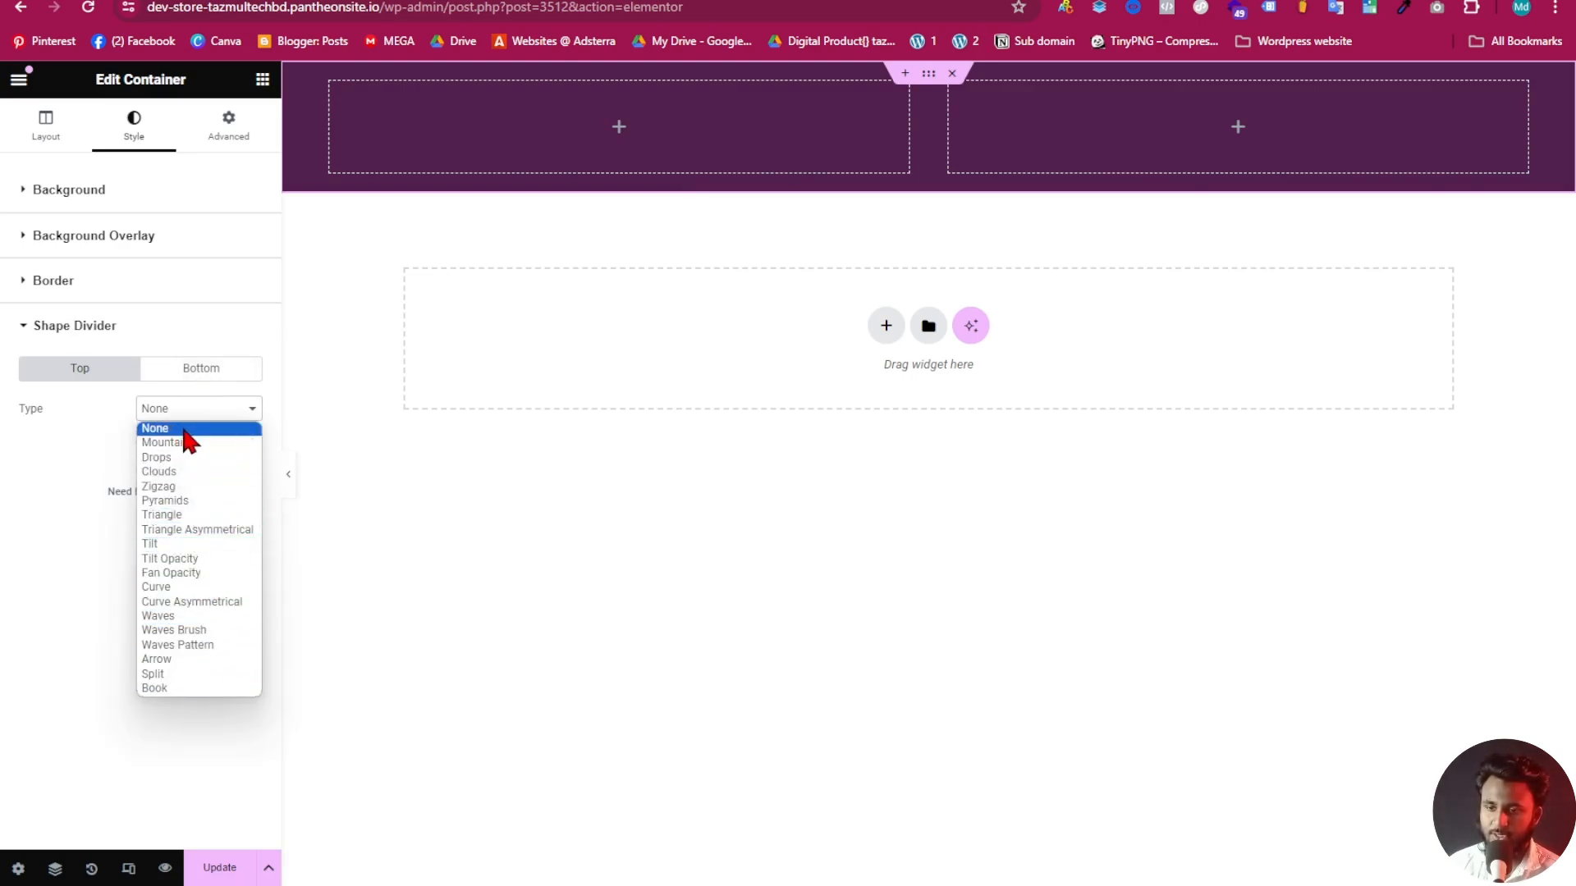
{"action": "left_click", "coordinate": [201, 443]}
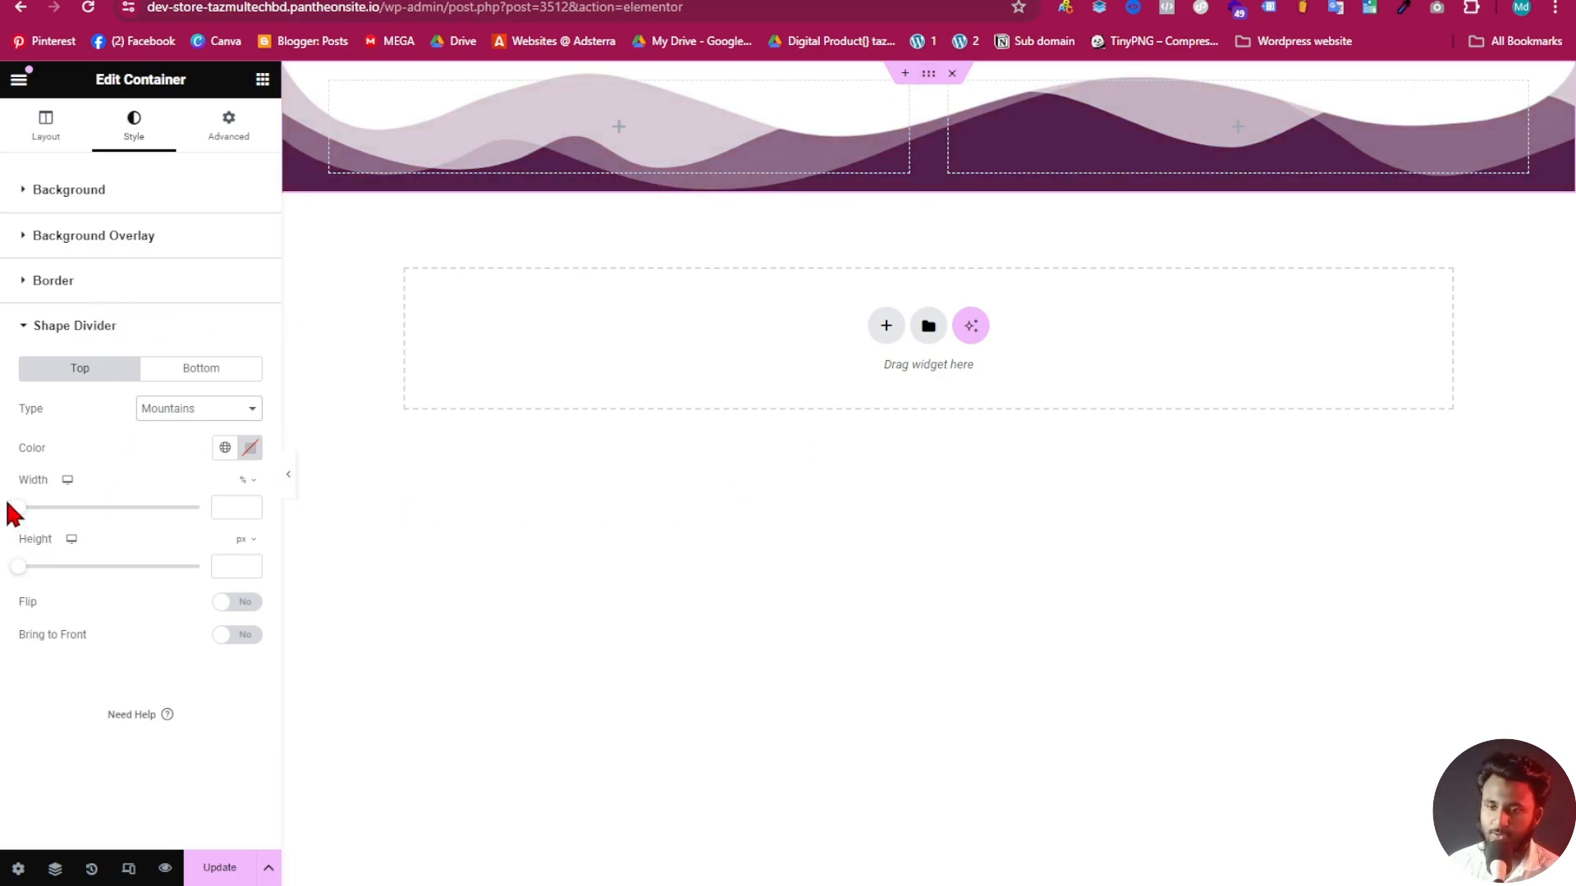
{"action": "left_click_drag", "start_coordinate": [20, 568], "coordinate": [35, 605]}
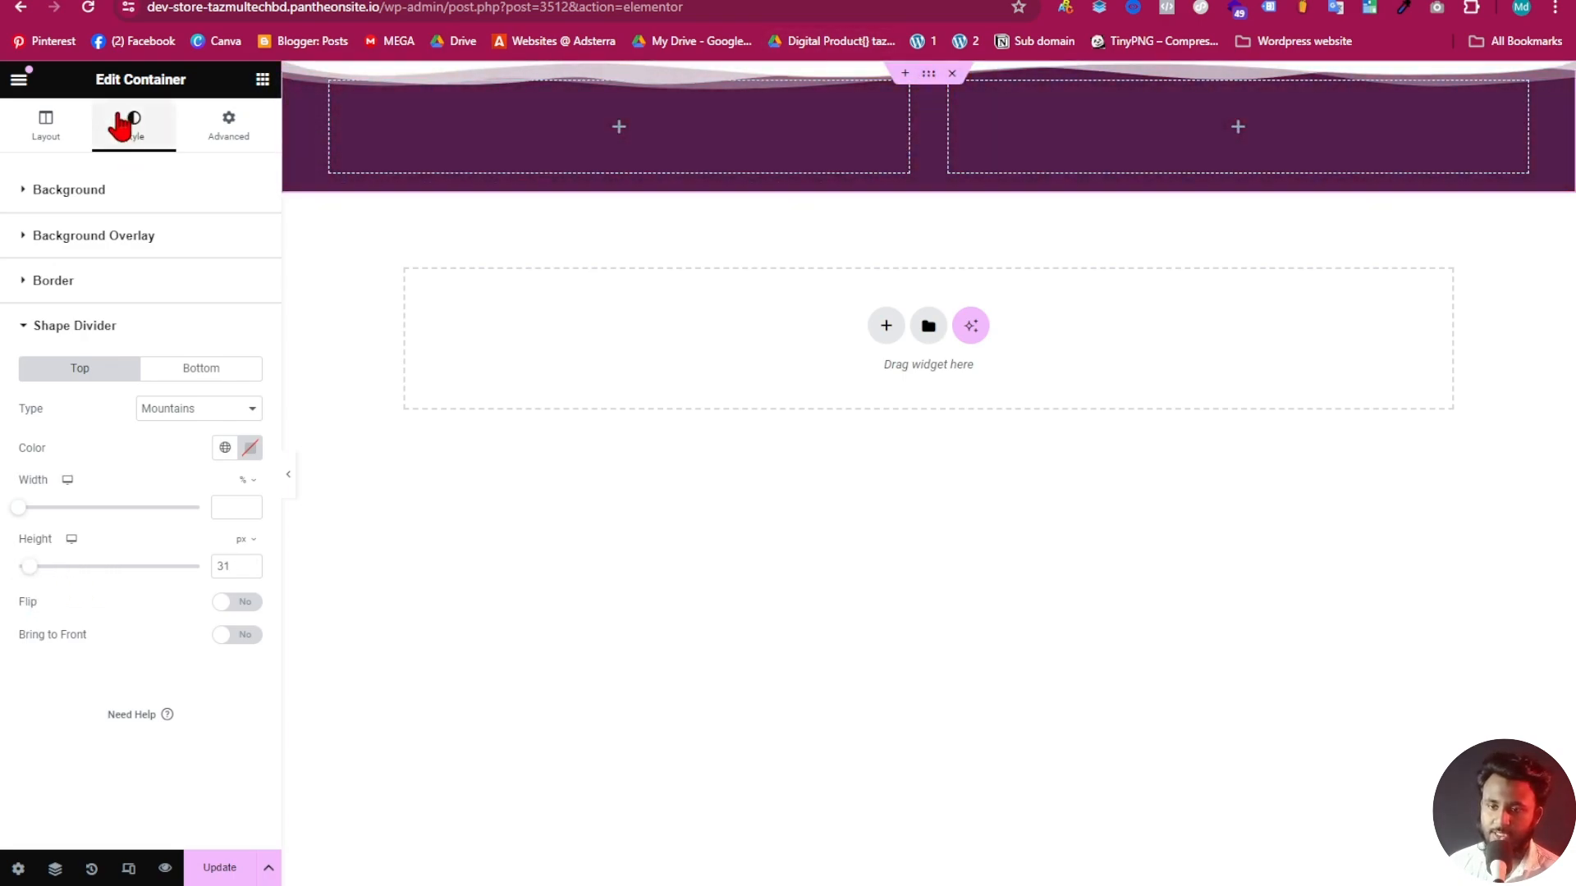
Set the parent container's minimum height to 625 px, and its top shape divider to 129% width and 65 px height
{"action": "left_click", "coordinate": [37, 135]}
{"action": "left_click_drag", "start_coordinate": [17, 419], "coordinate": [99, 446]}
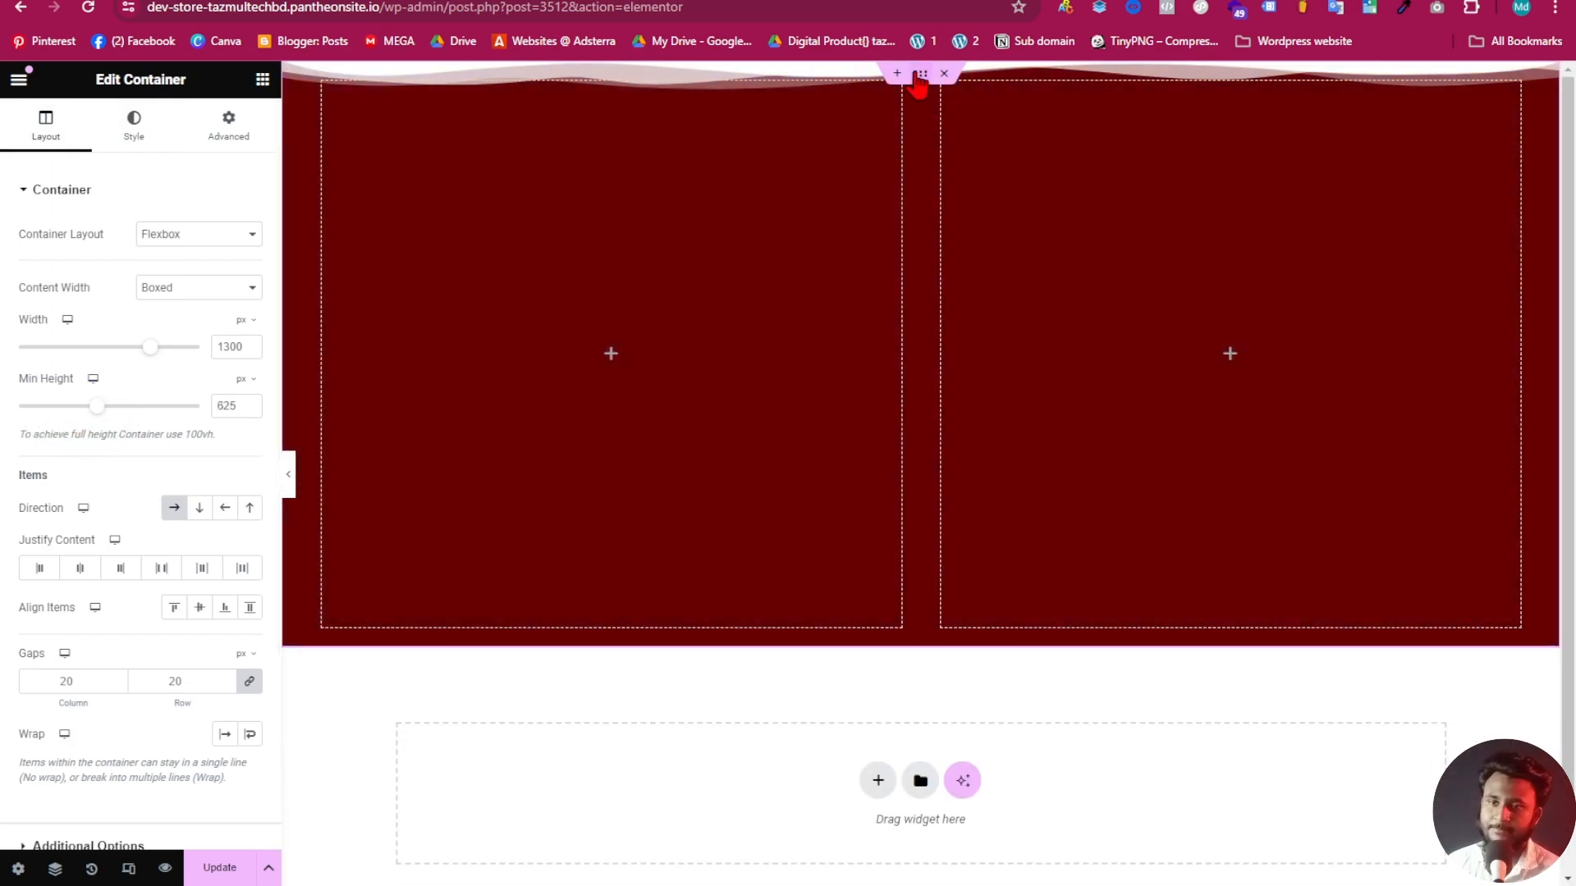
{"action": "left_click", "coordinate": [134, 127]}
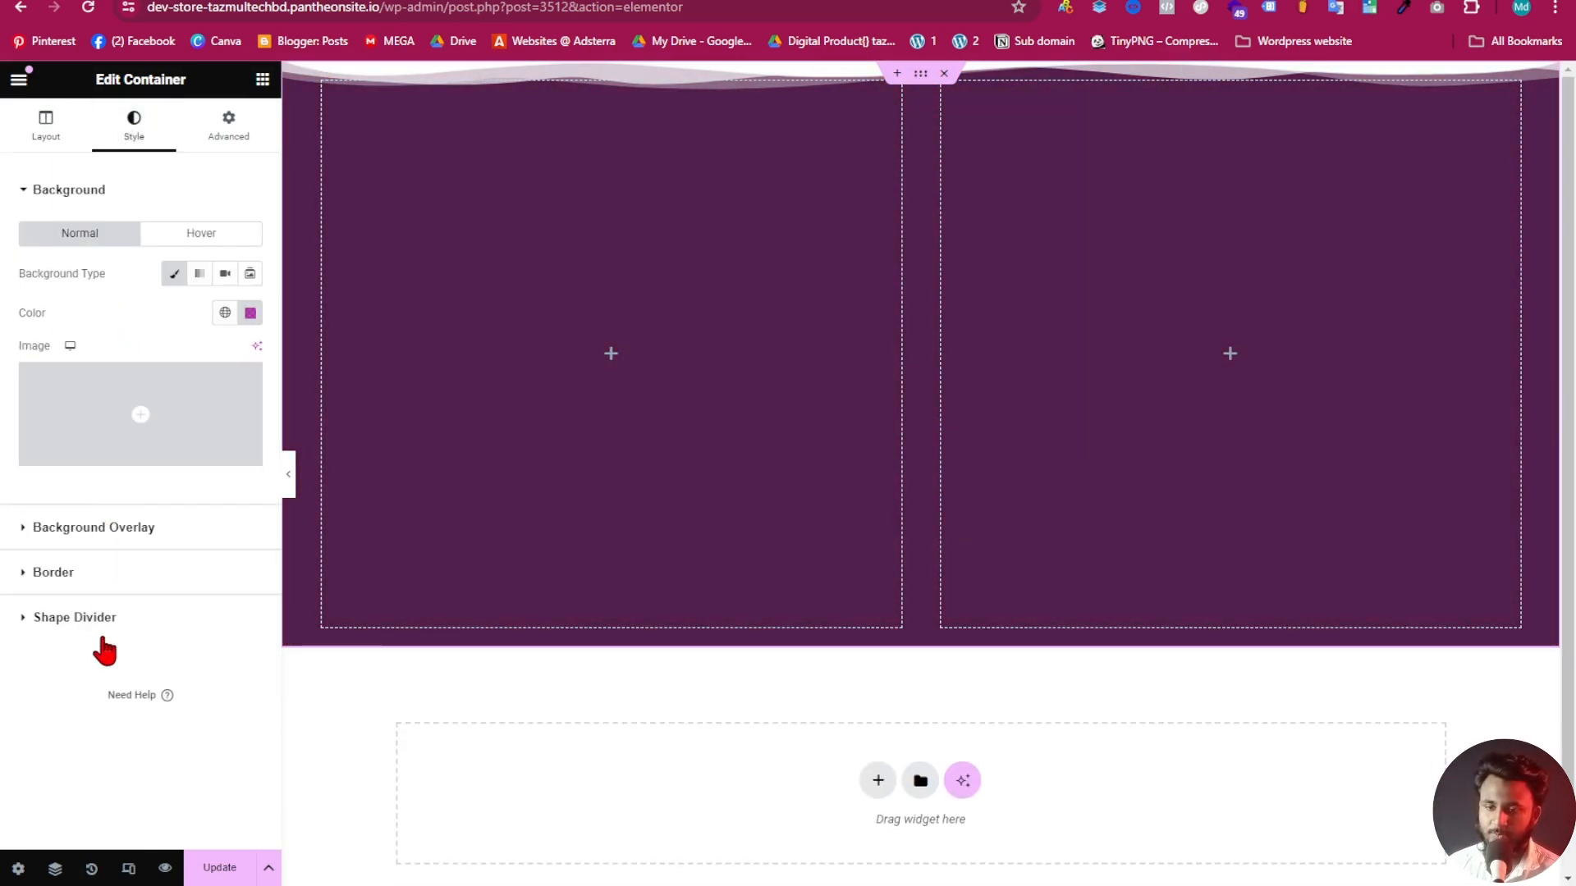
{"action": "left_click", "coordinate": [74, 618]}
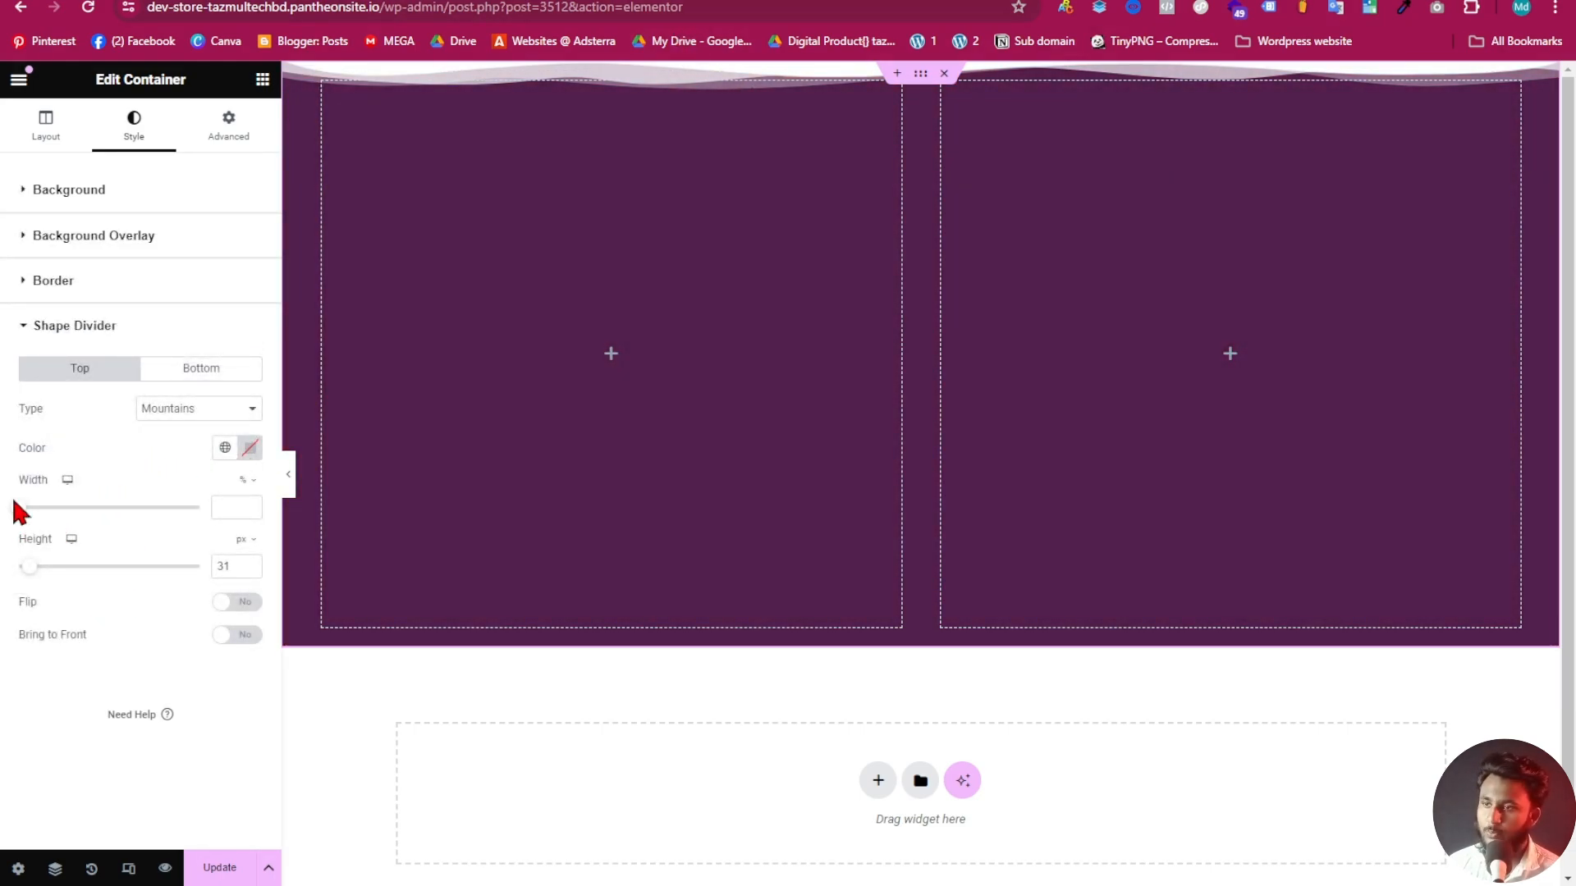
{"action": "mouse_move", "coordinate": [16, 515]}
{"action": "left_mouse_down"}
{"action": "mouse_move", "coordinate": [81, 517]}
{"action": "mouse_move", "coordinate": [45, 509]}
{"action": "left_mouse_up"}
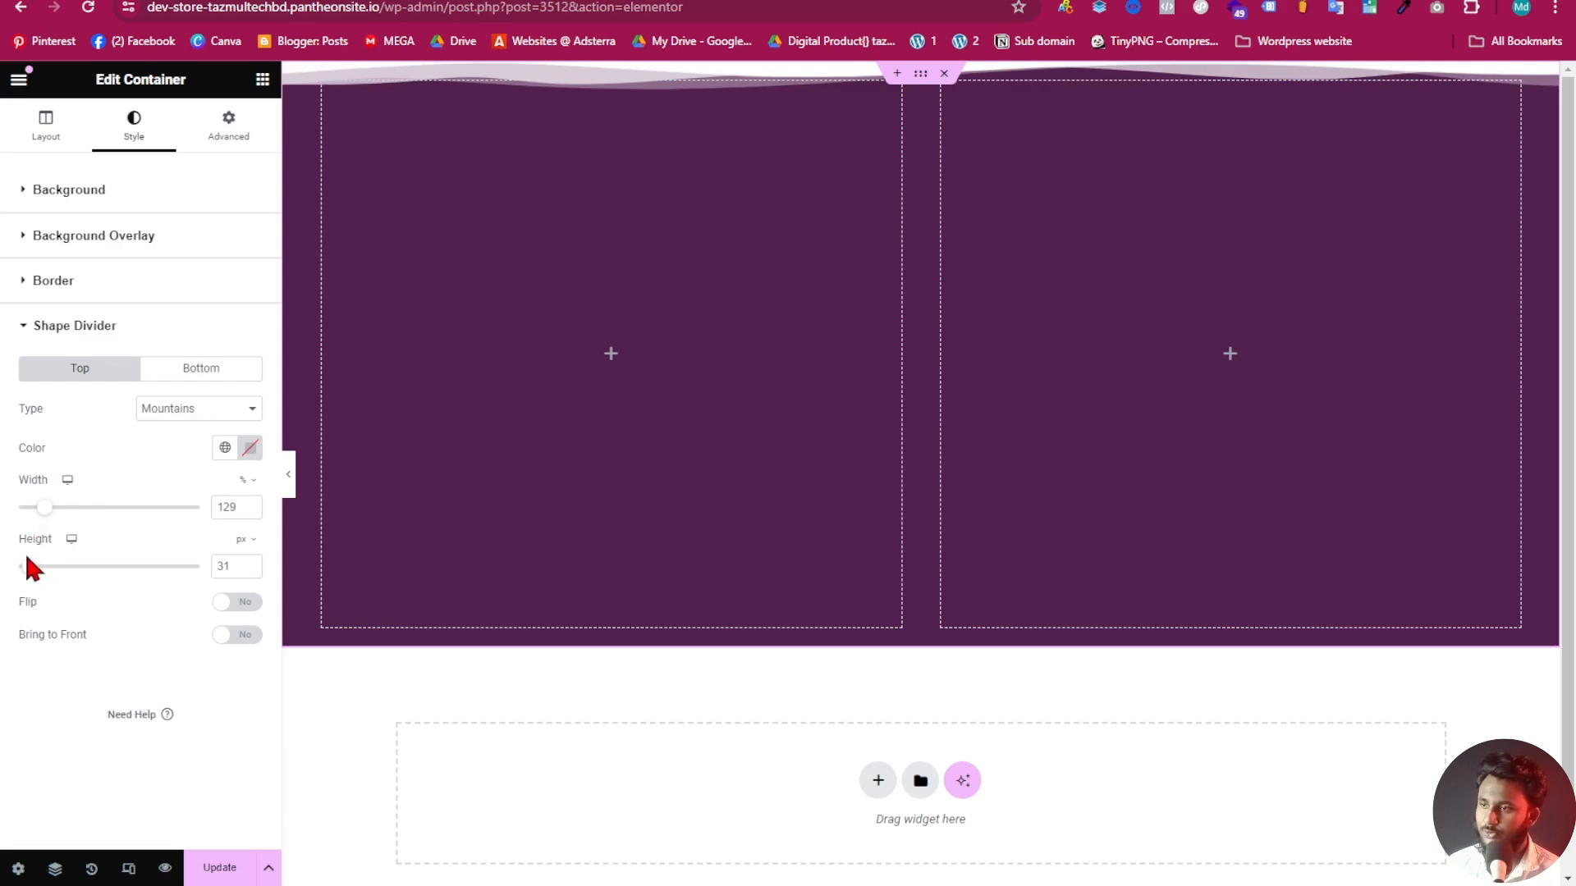
{"action": "left_click_drag", "start_coordinate": [33, 575], "coordinate": [37, 575]}
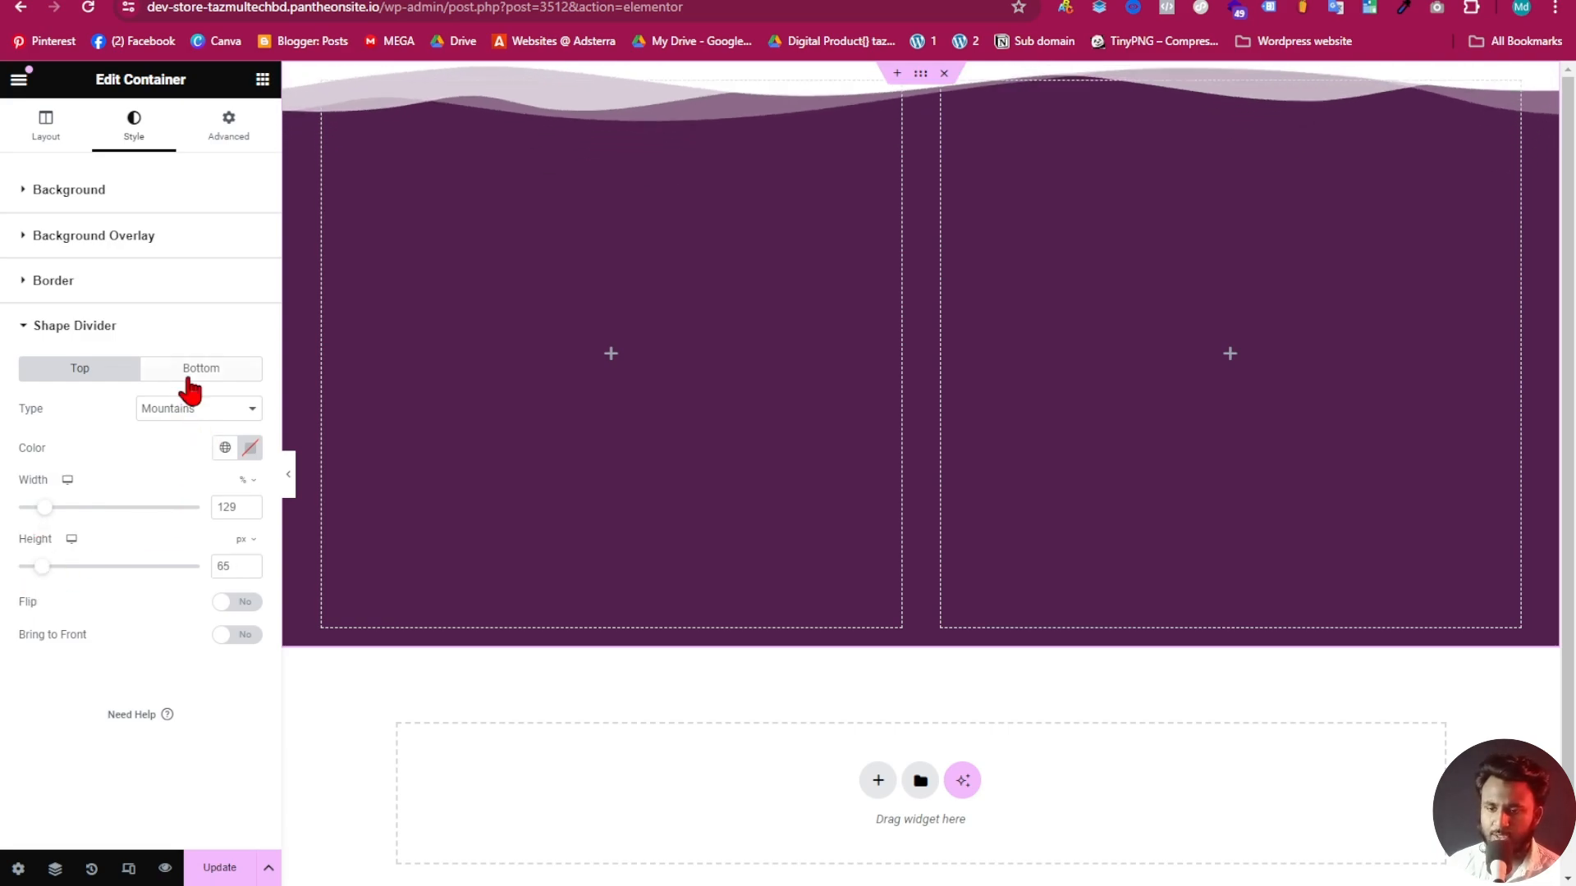
Change the container's top shape divider type to Book and add a Book shape divider along its bottom edge
{"action": "left_click", "coordinate": [215, 410]}
{"action": "left_click", "coordinate": [156, 687]}
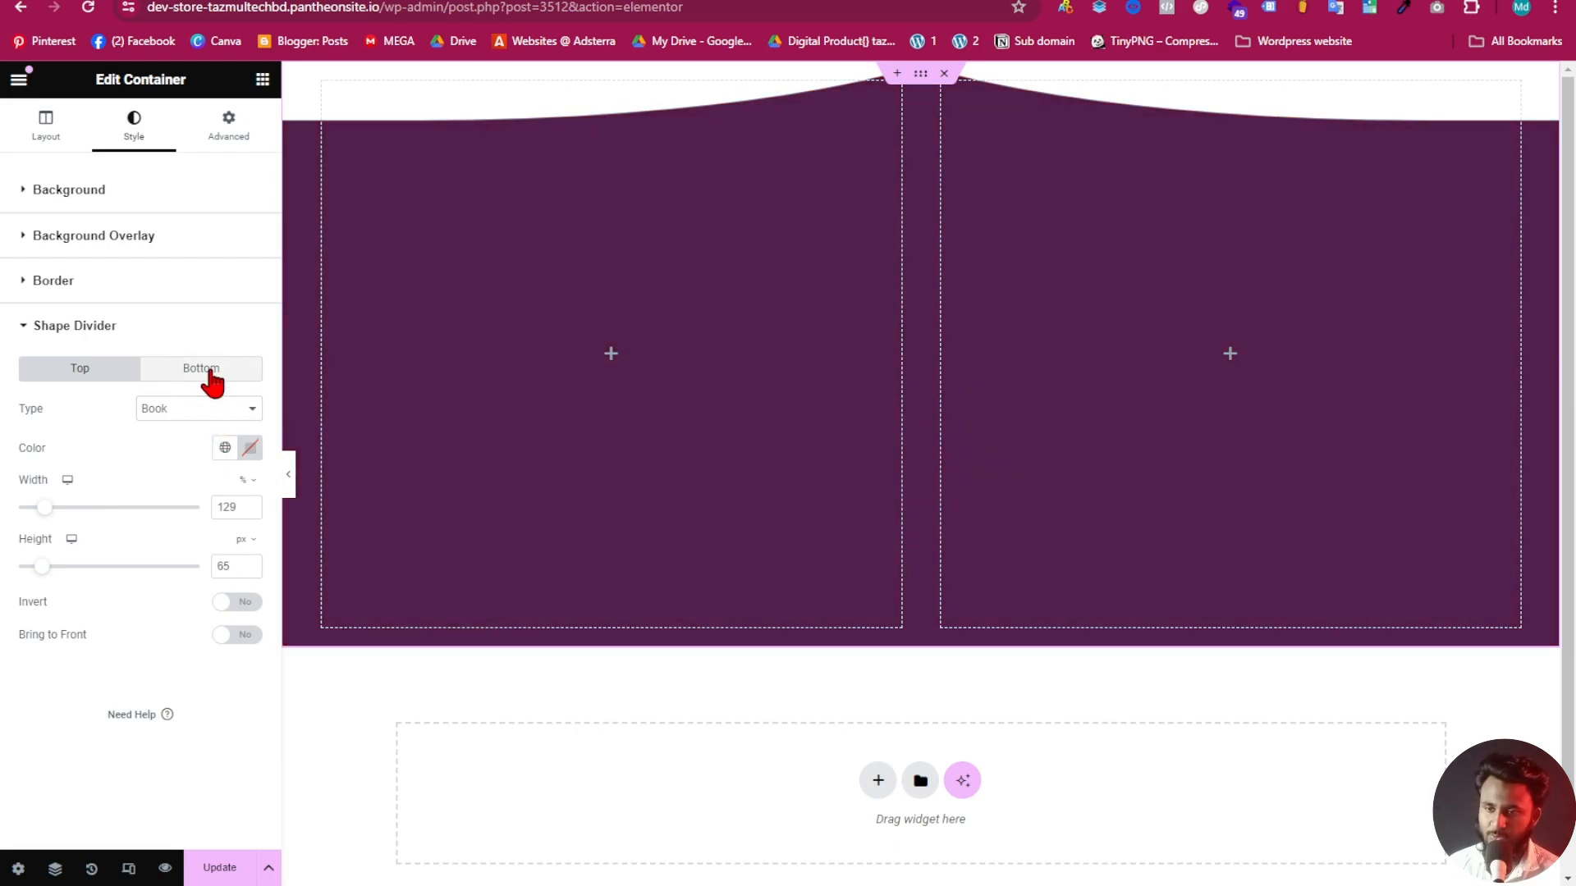
{"action": "left_click", "coordinate": [210, 371]}
{"action": "left_click", "coordinate": [215, 414]}
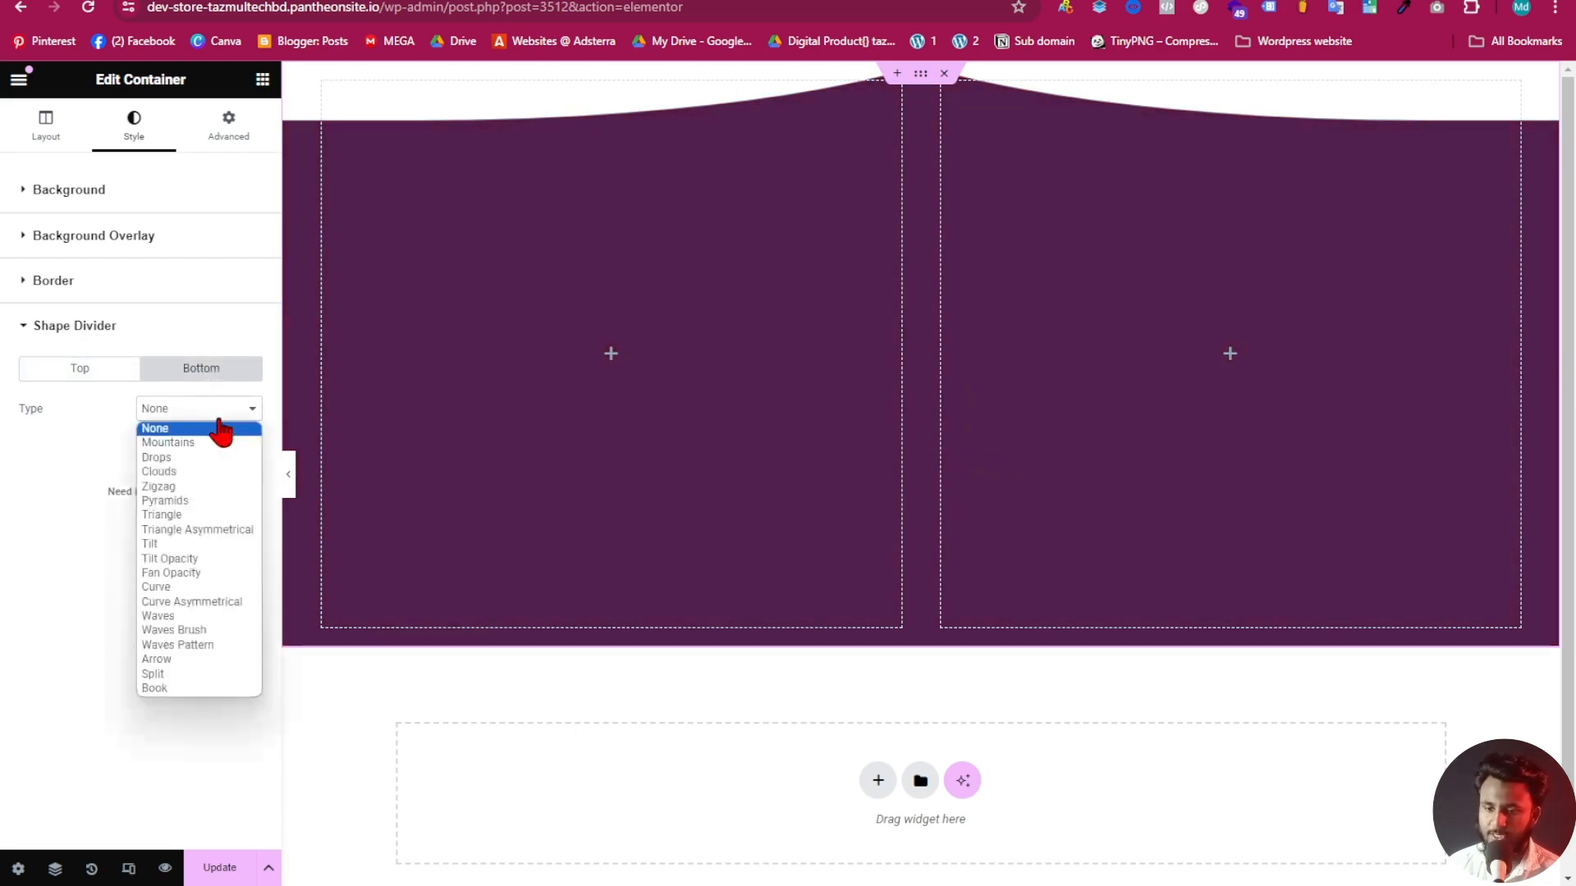
{"action": "left_click", "coordinate": [195, 681]}
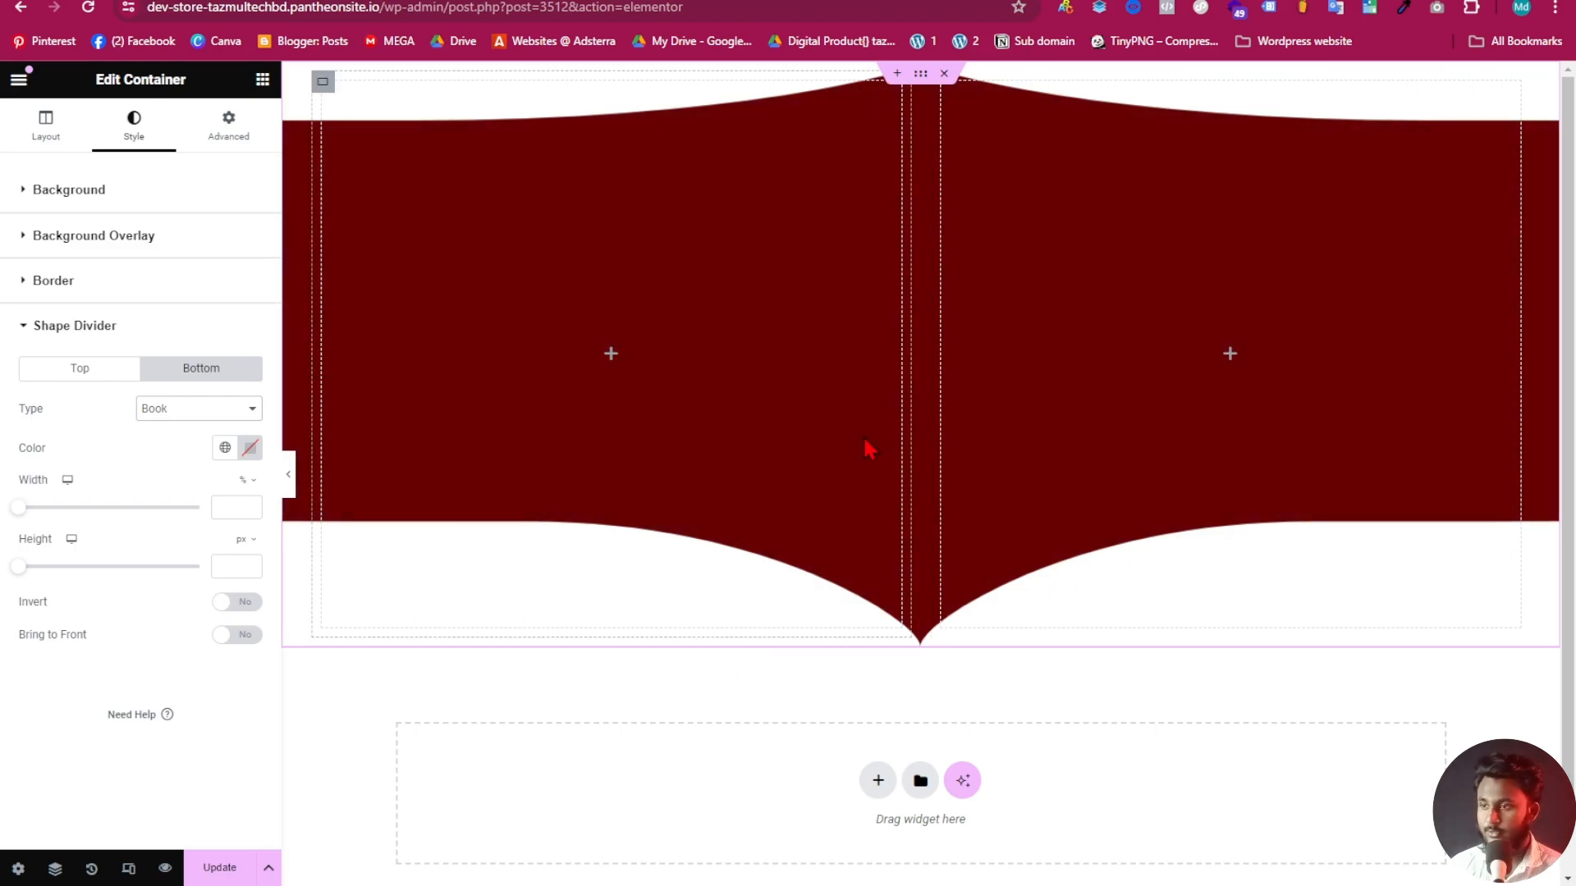
{"action": "scroll", "coordinate": [872, 520], "scroll_direction": "down", "scroll_amount": 1}
{"action": "scroll", "coordinate": [821, 581], "scroll_direction": "up", "scroll_amount": 1}
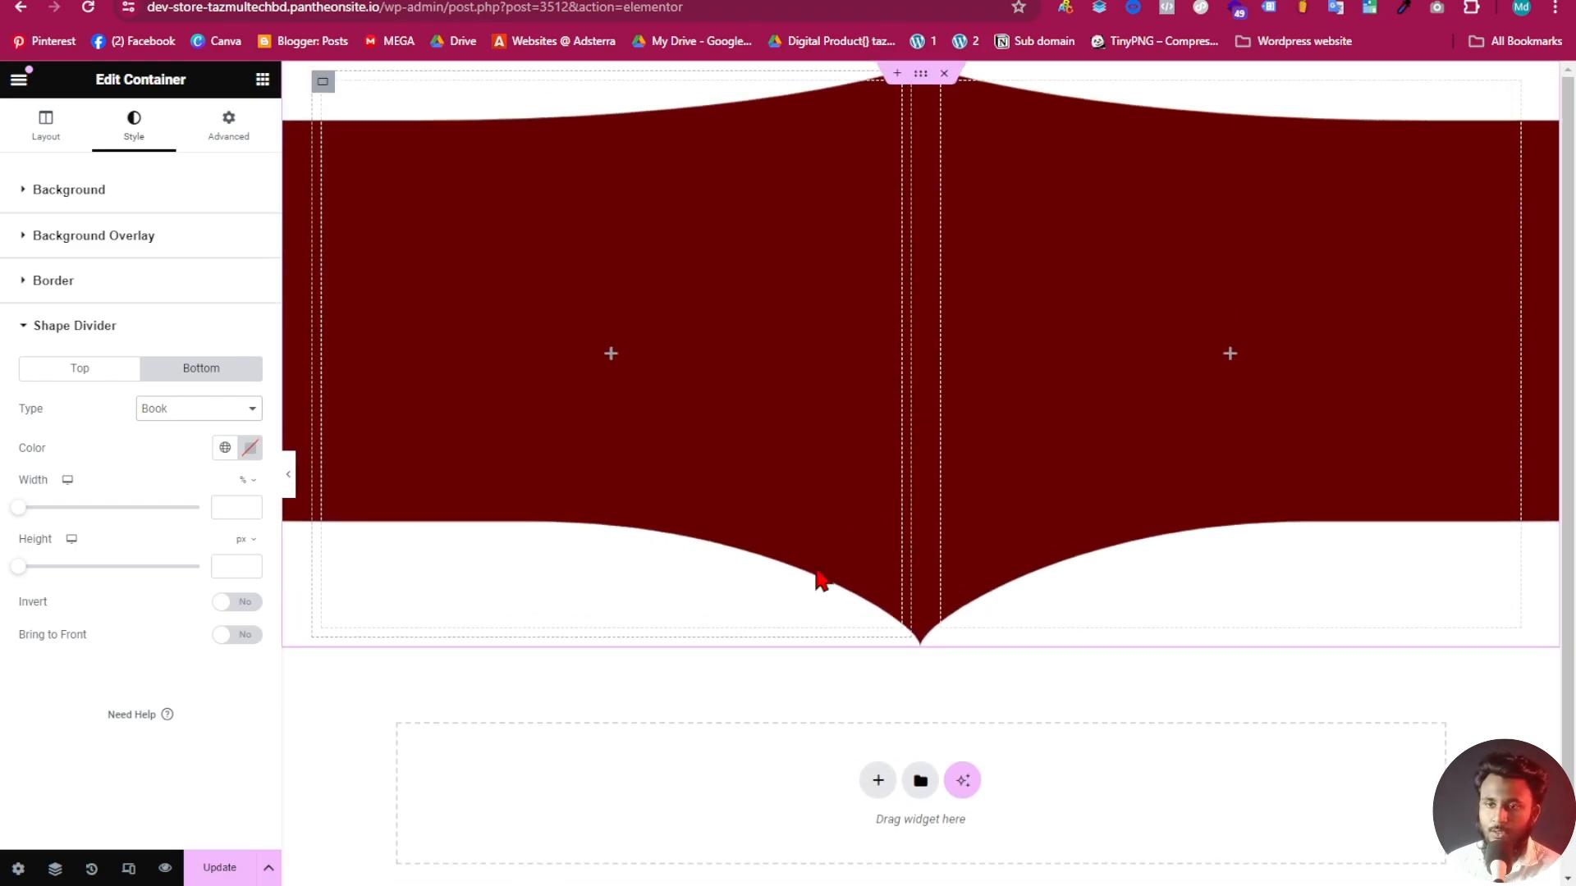
Look over the parent container's Advanced settings and delete the container from the page
{"action": "left_click", "coordinate": [47, 329]}
{"action": "left_click", "coordinate": [223, 132]}
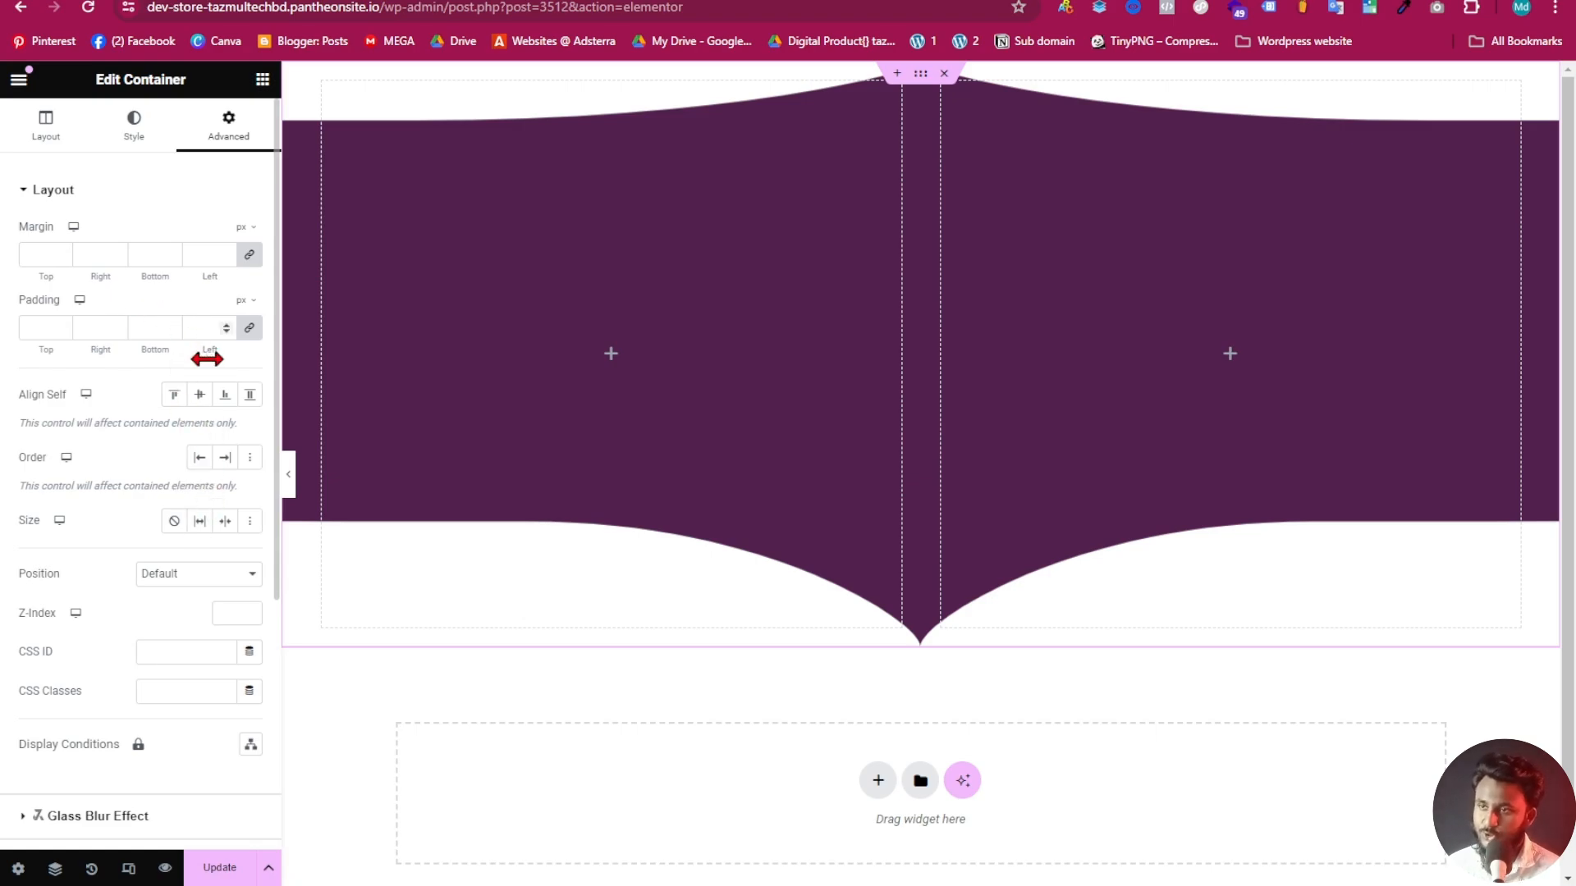
{"action": "scroll", "coordinate": [218, 545], "scroll_direction": "down", "scroll_amount": 2}
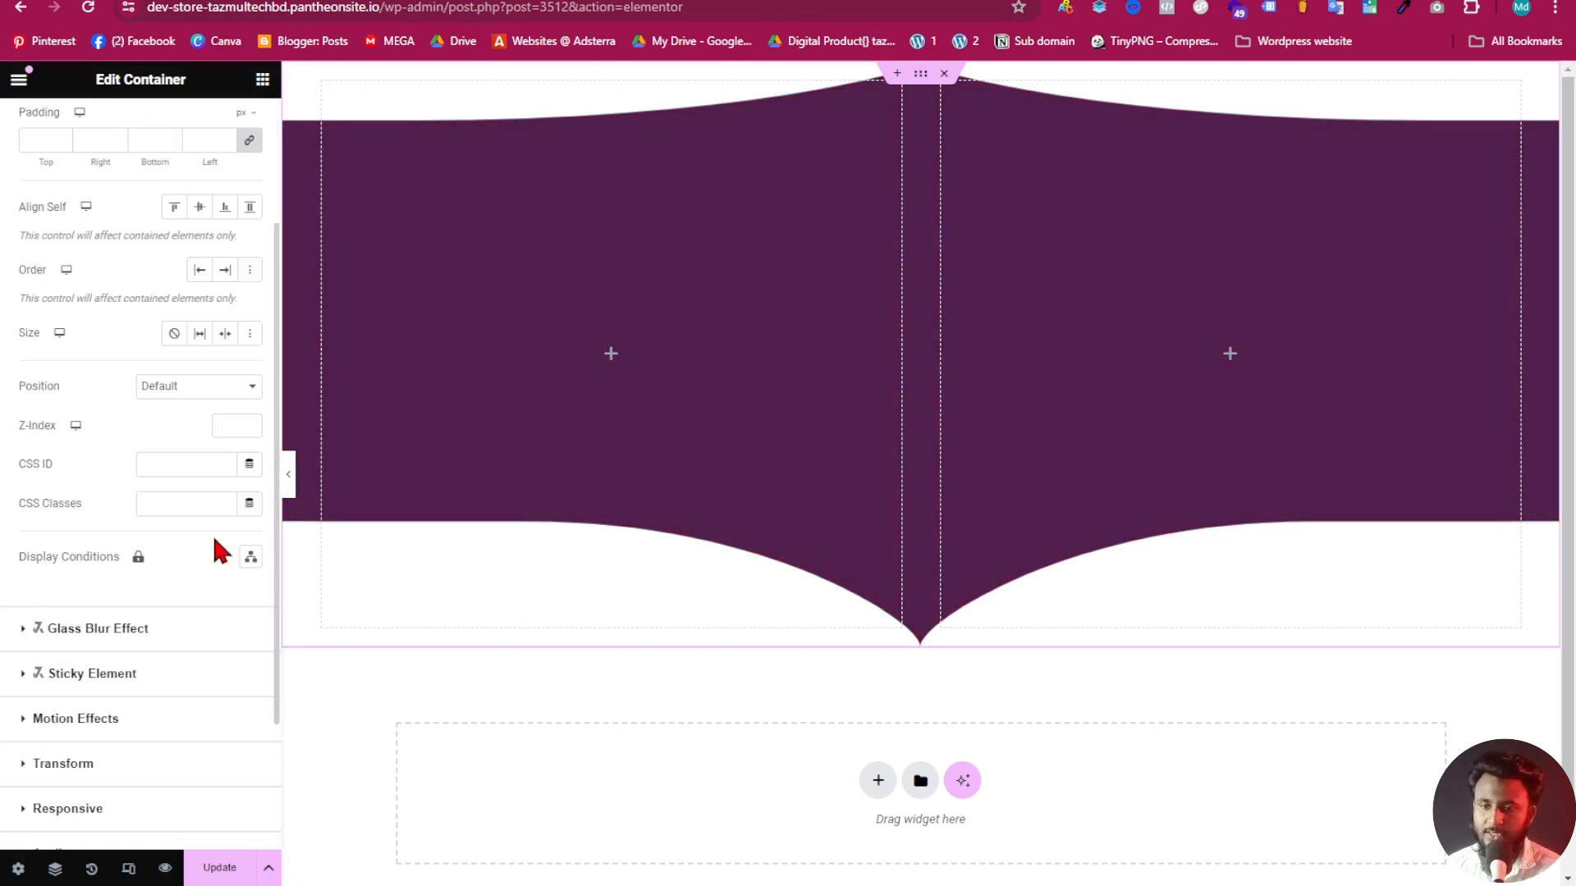
{"action": "scroll", "coordinate": [205, 655], "scroll_direction": "down", "scroll_amount": 2}
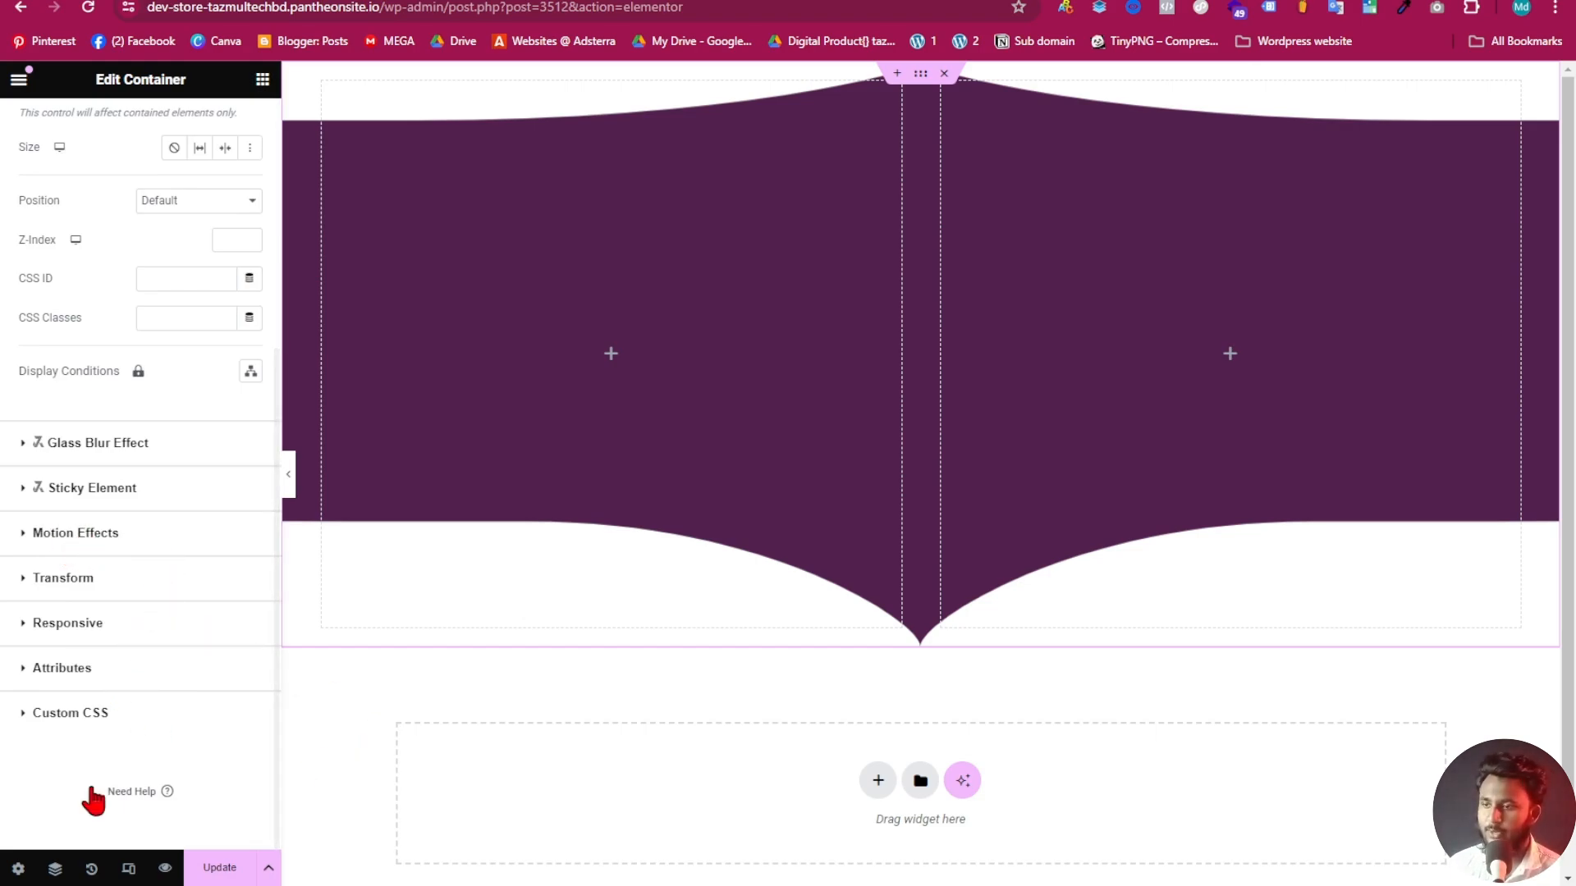
{"action": "scroll", "coordinate": [124, 738], "scroll_direction": "up", "scroll_amount": 4}
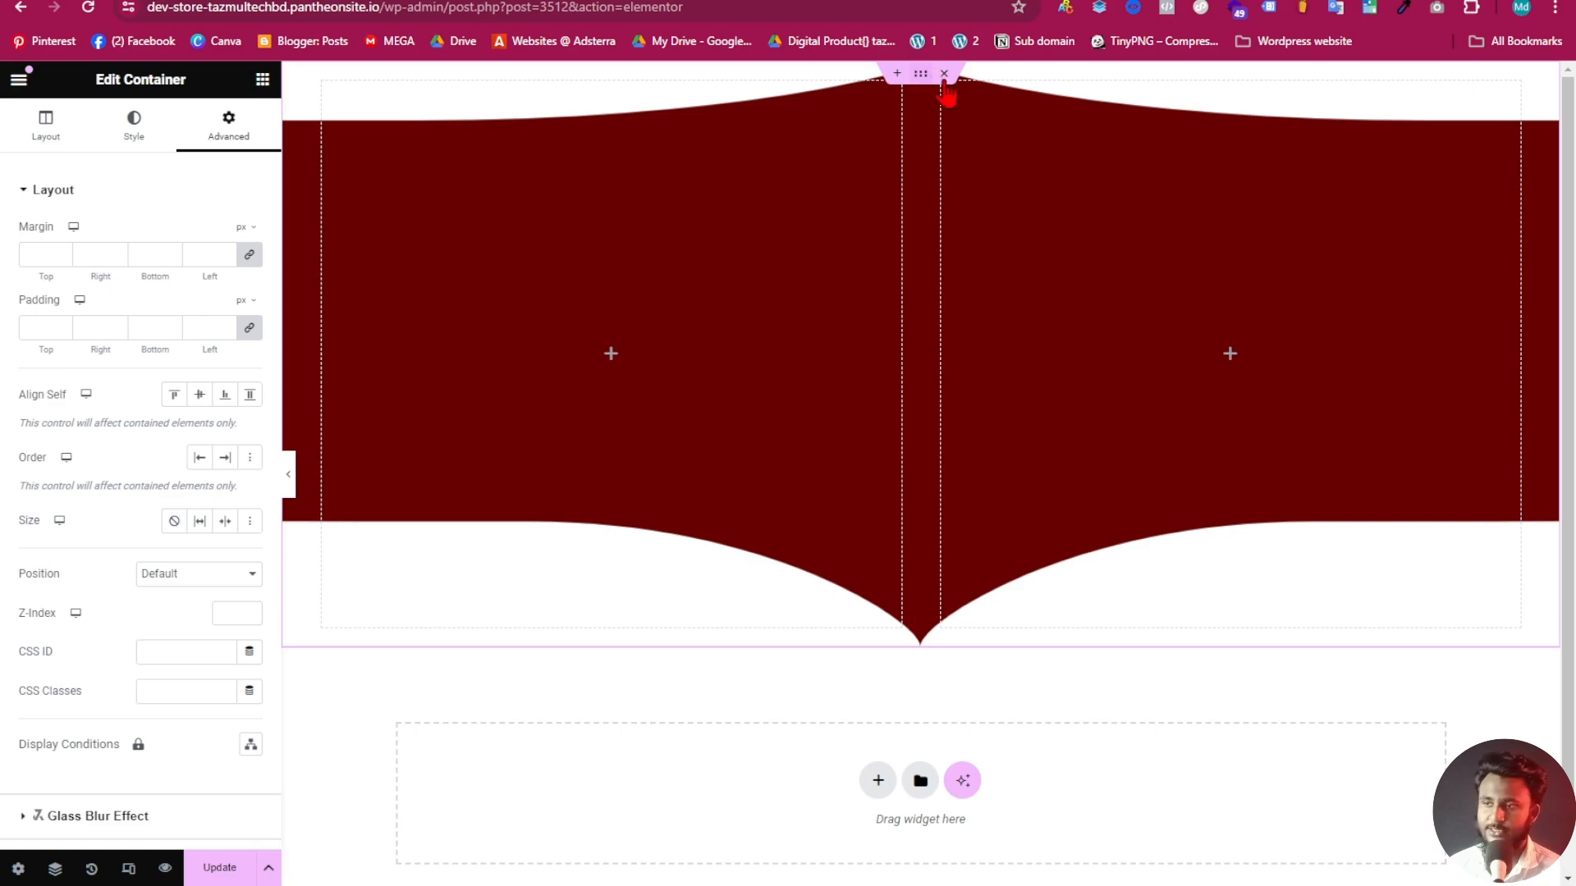
{"action": "left_click", "coordinate": [944, 75]}
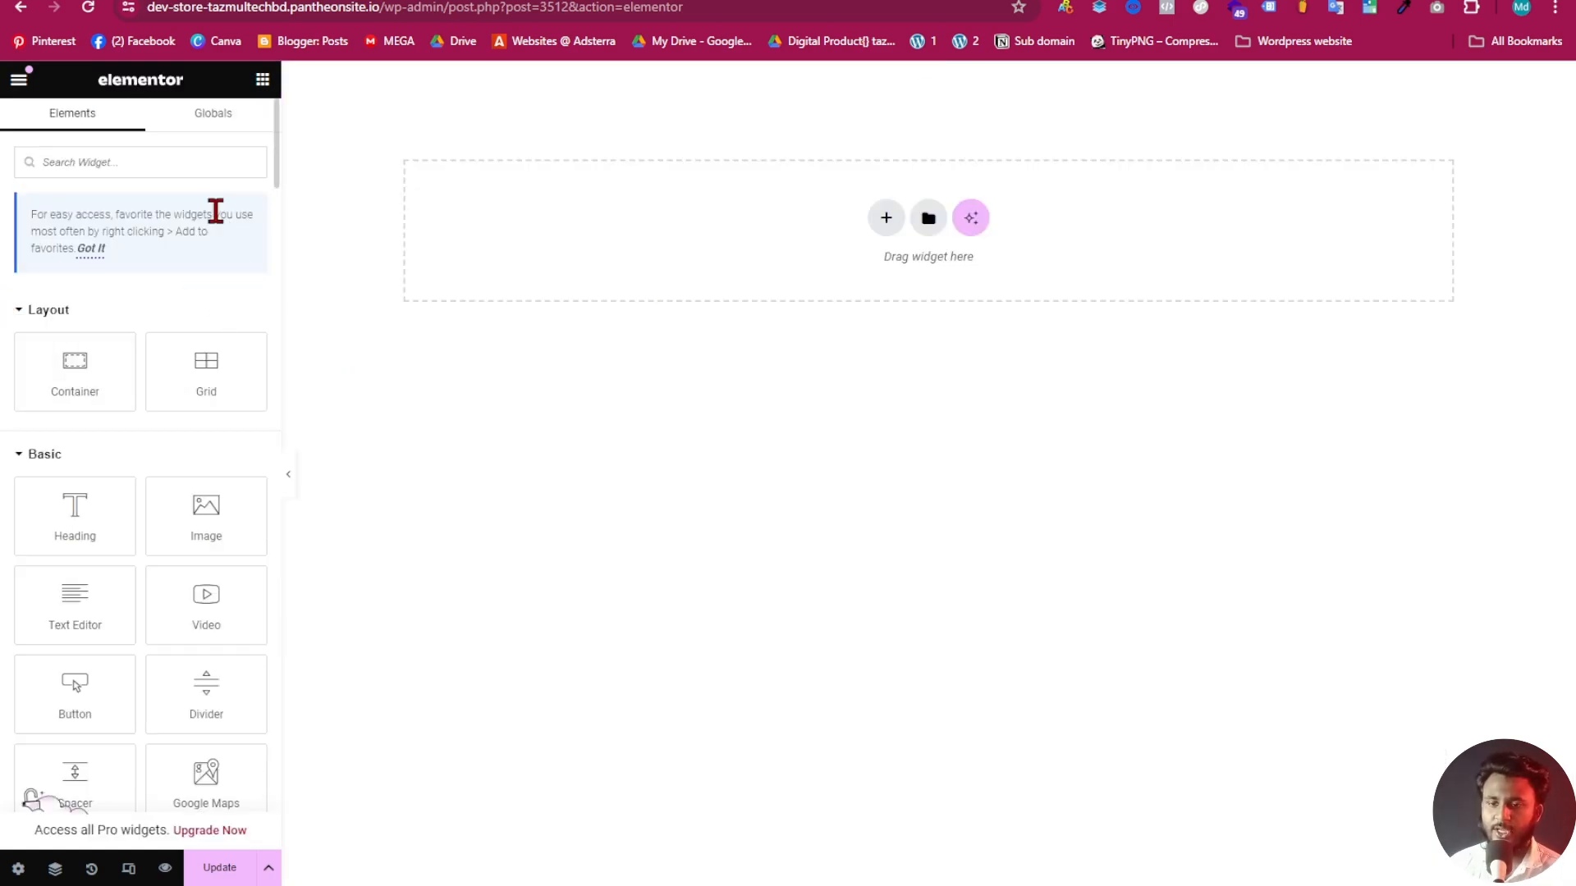
Look through the Basic and Pro widgets available in the Elements list
{"action": "scroll", "coordinate": [183, 582], "scroll_direction": "down", "scroll_amount": 3}
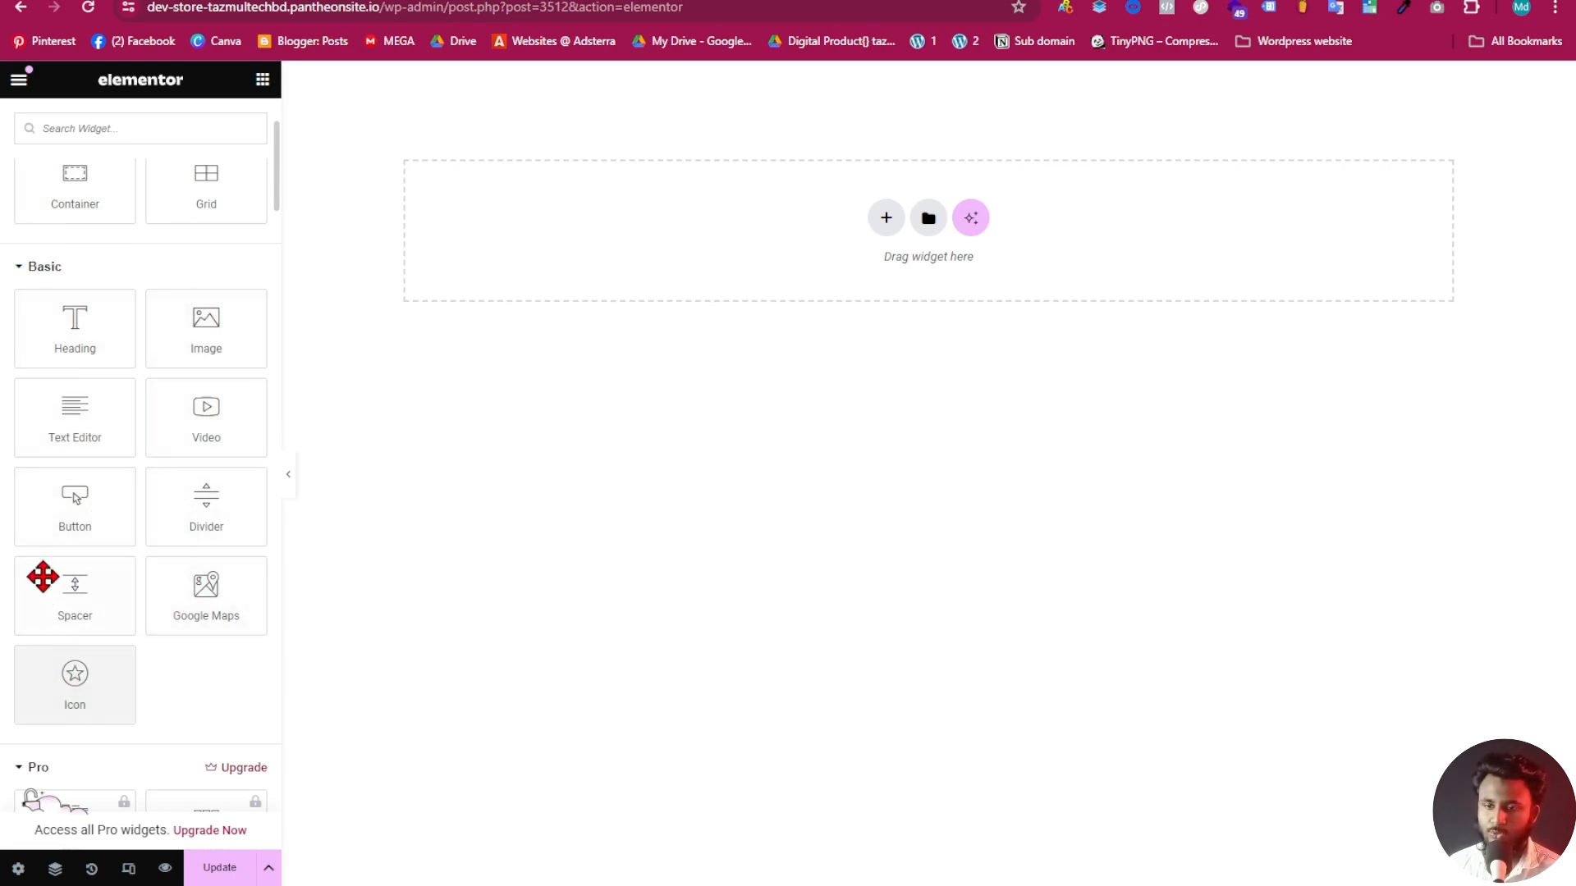
{"action": "scroll", "coordinate": [91, 369], "scroll_direction": "down", "scroll_amount": 2}
{"action": "scroll", "coordinate": [69, 394], "scroll_direction": "up", "scroll_amount": 2}
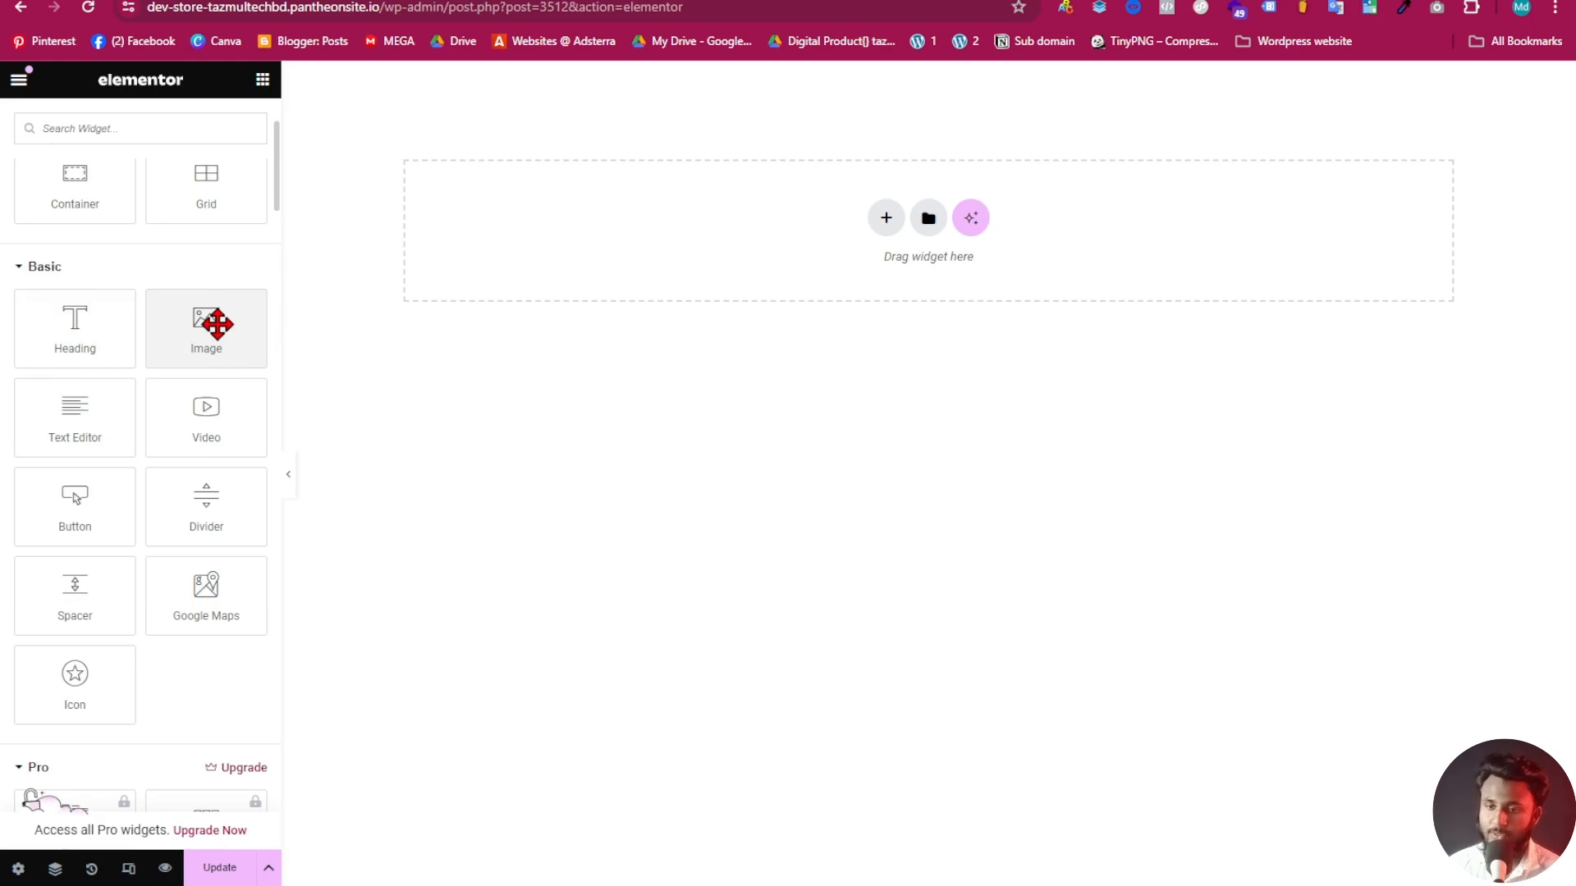
{"action": "scroll", "coordinate": [127, 330], "scroll_direction": "down", "scroll_amount": 2}
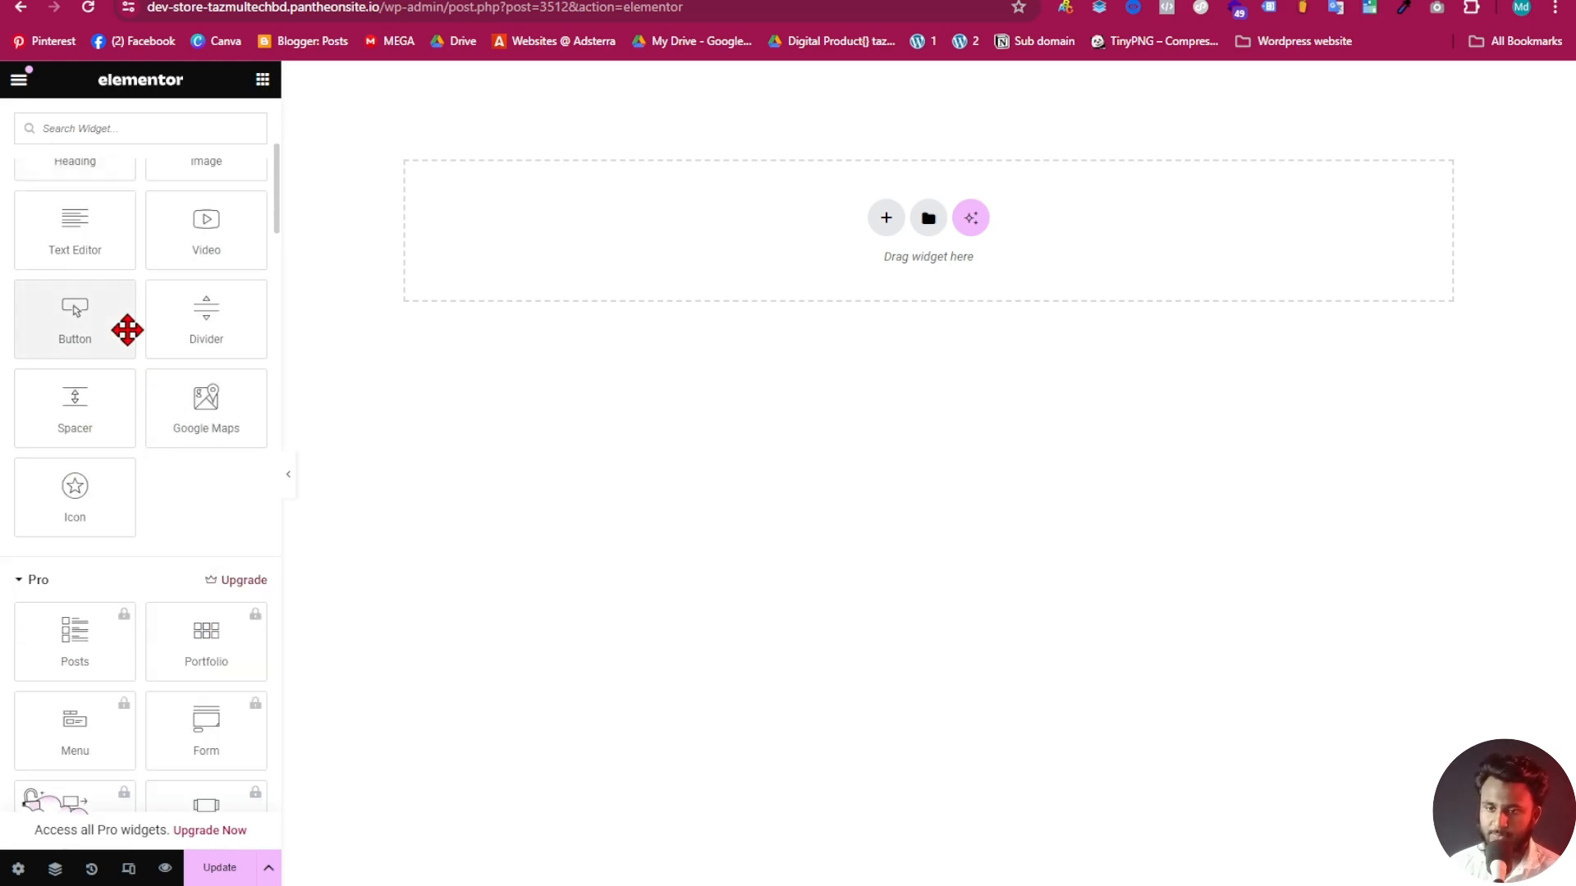
{"action": "scroll", "coordinate": [190, 533], "scroll_direction": "down", "scroll_amount": 4}
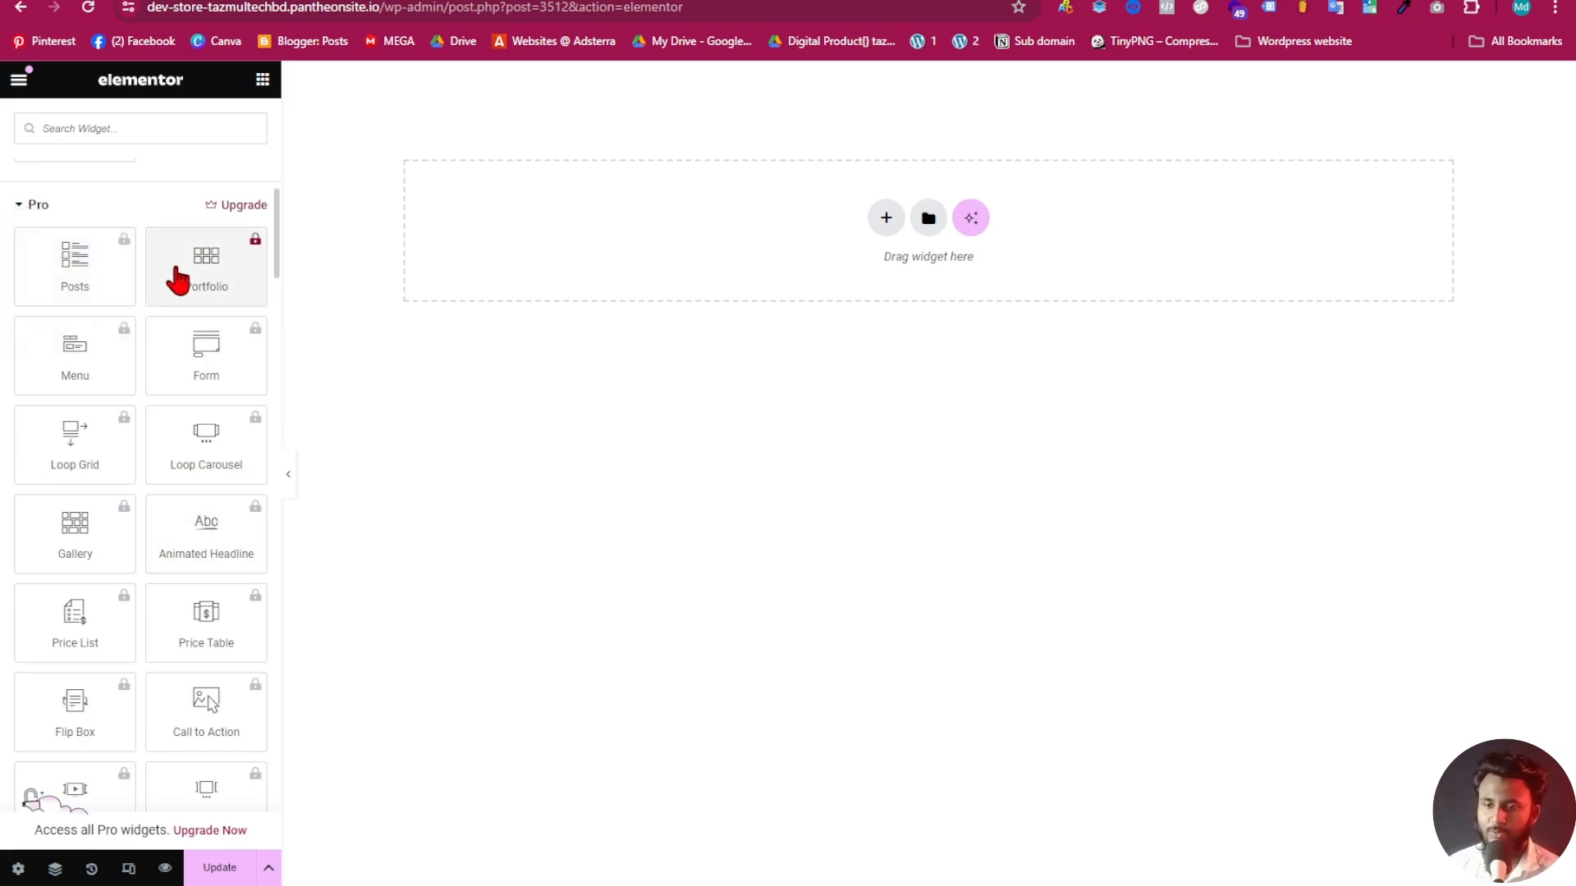
{"action": "scroll", "coordinate": [95, 545], "scroll_direction": "down", "scroll_amount": 8}
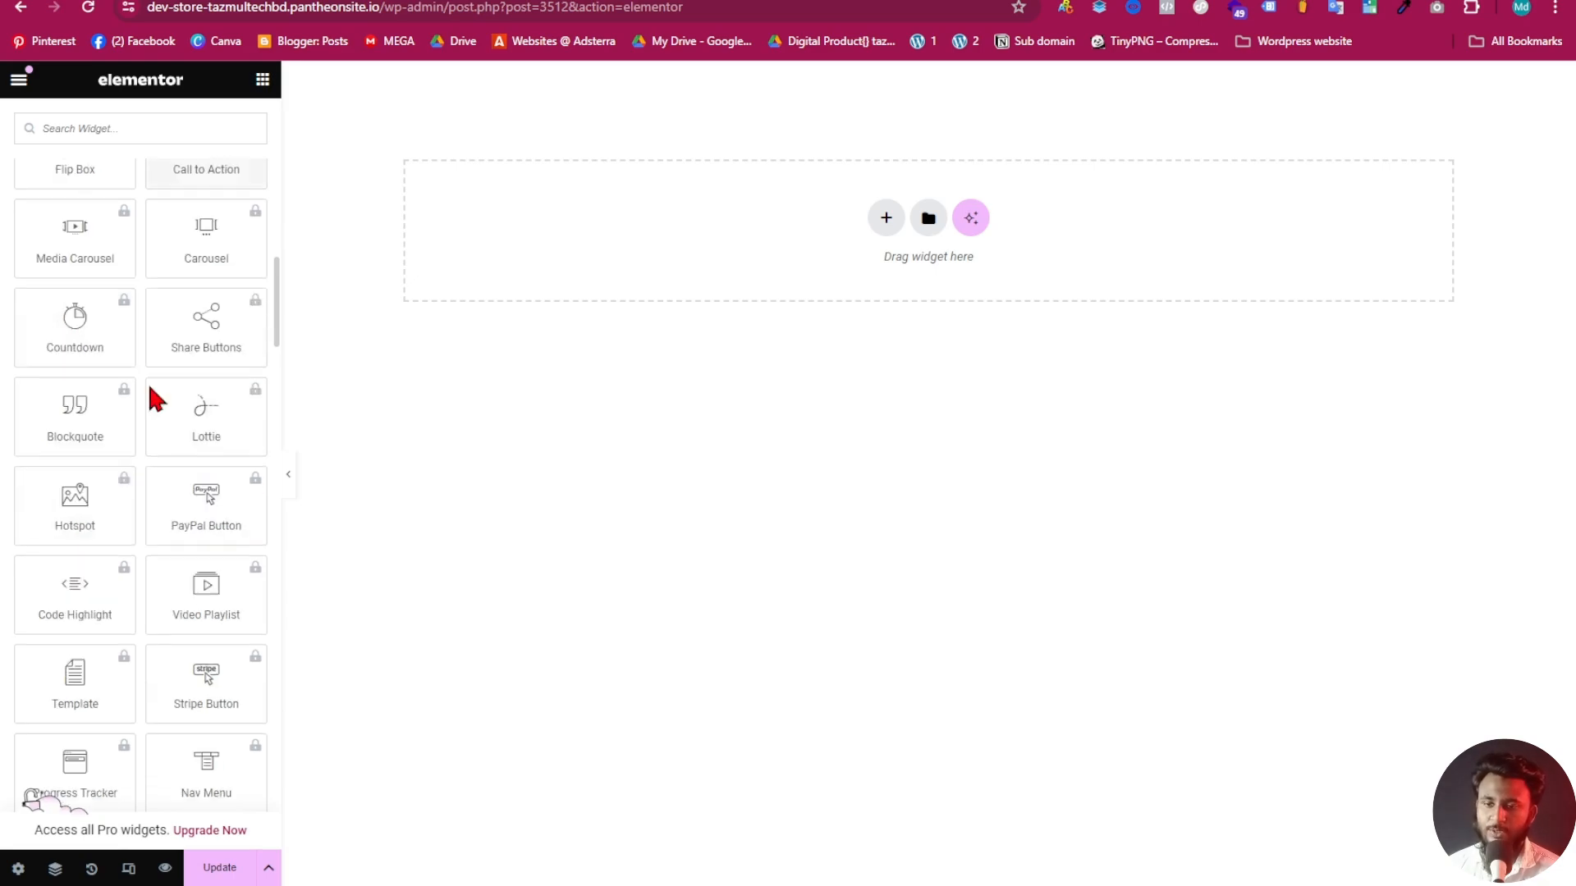
{"action": "scroll", "coordinate": [160, 628], "scroll_direction": "down", "scroll_amount": 5}
{"action": "scroll", "coordinate": [169, 623], "scroll_direction": "up", "scroll_amount": 12}
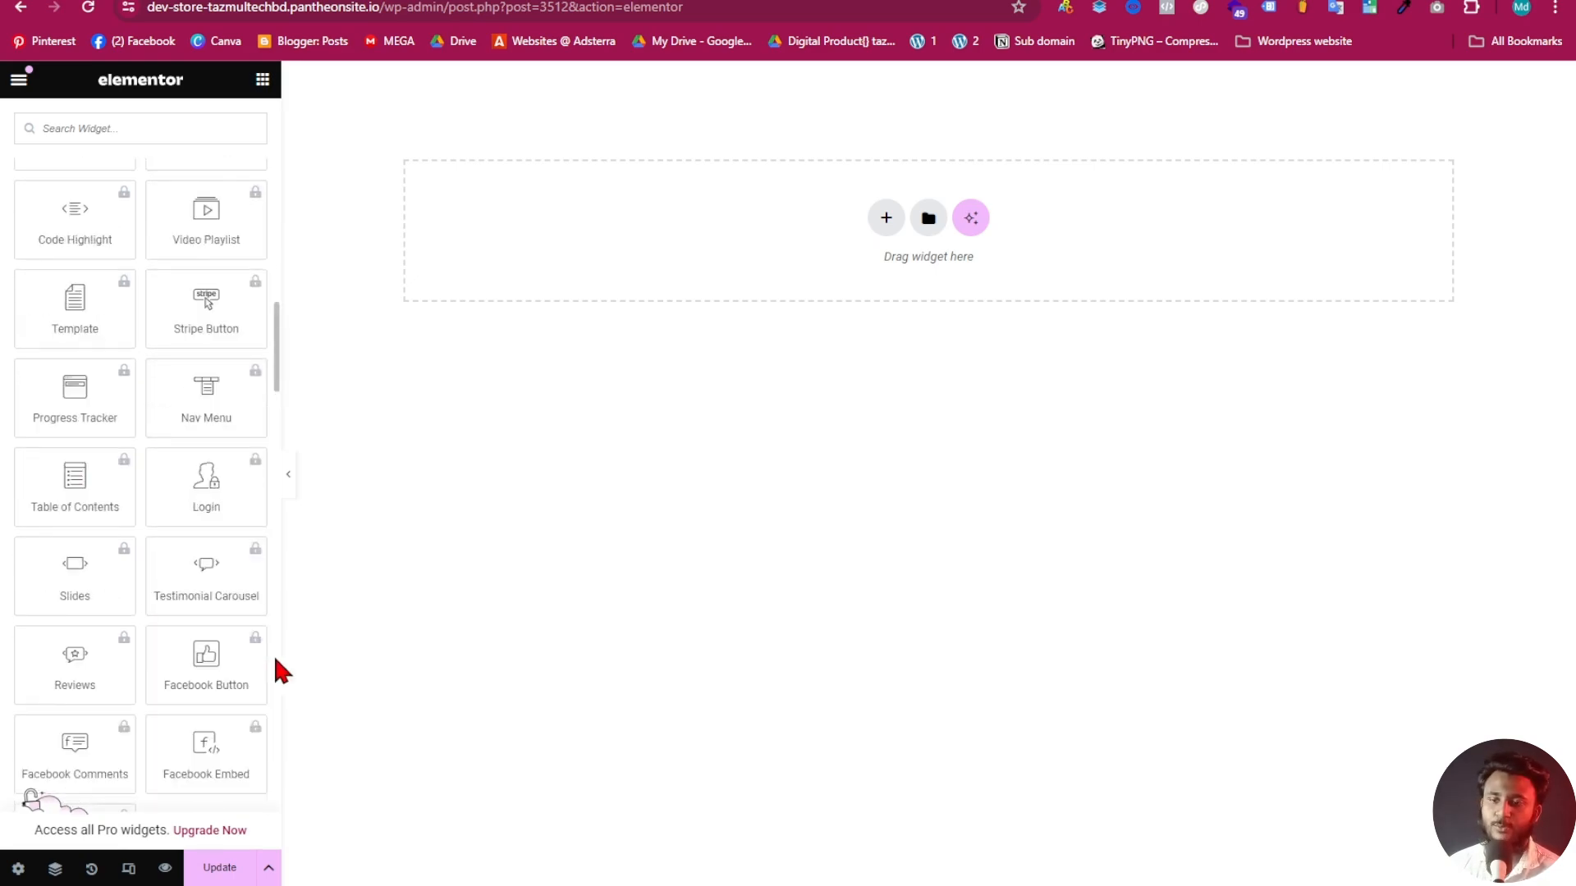
{"action": "scroll", "coordinate": [109, 439], "scroll_direction": "up", "scroll_amount": 3}
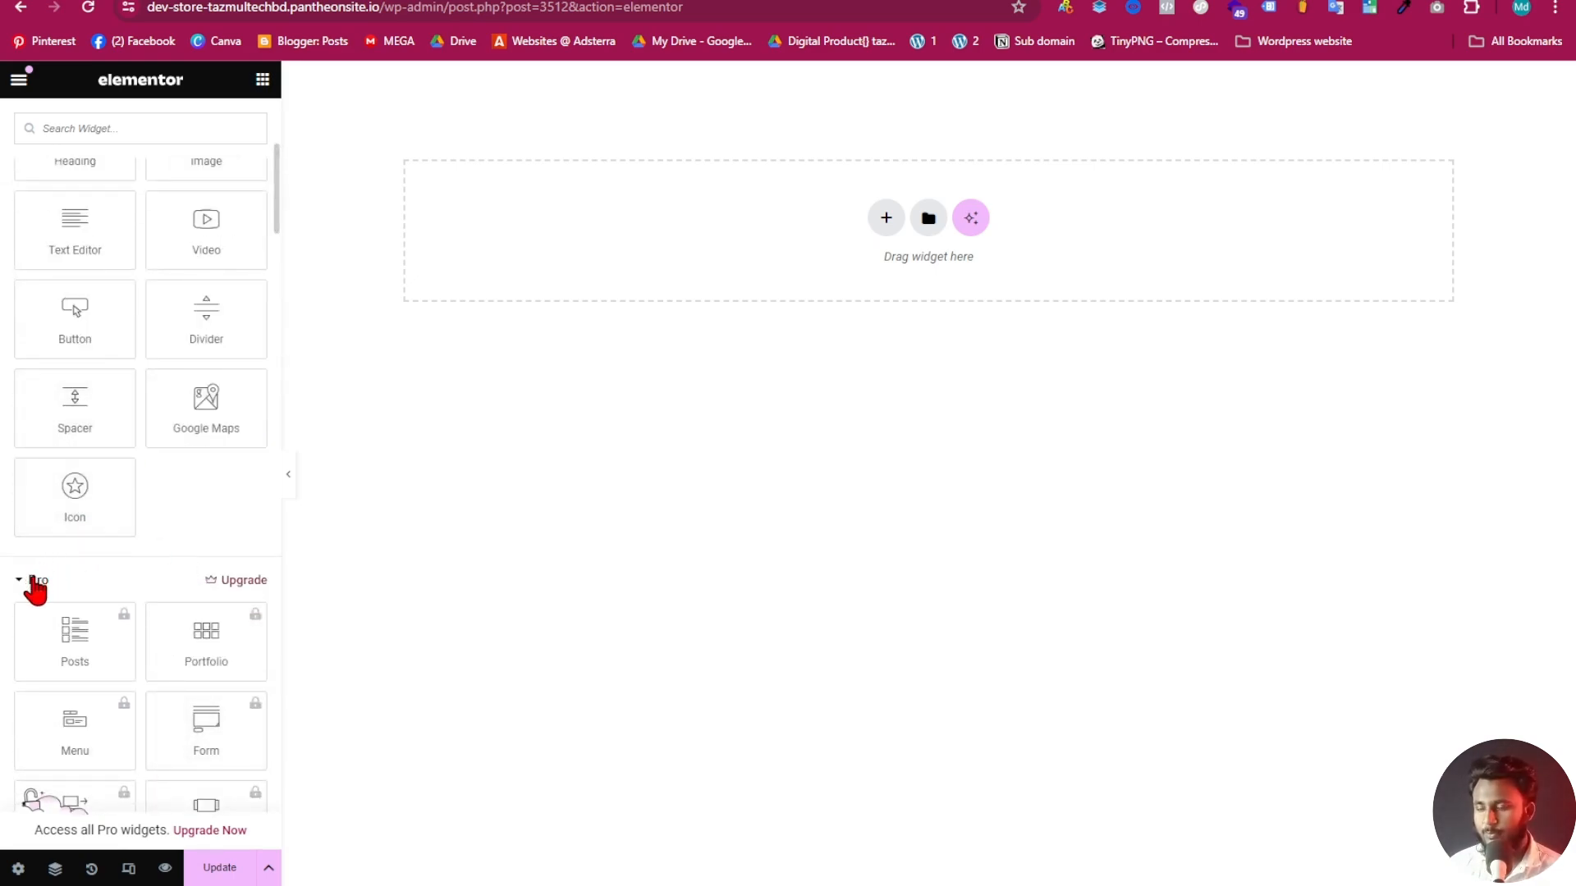
Look through the General widgets and collapse the Pro and General widget categories
{"action": "left_click", "coordinate": [95, 589]}
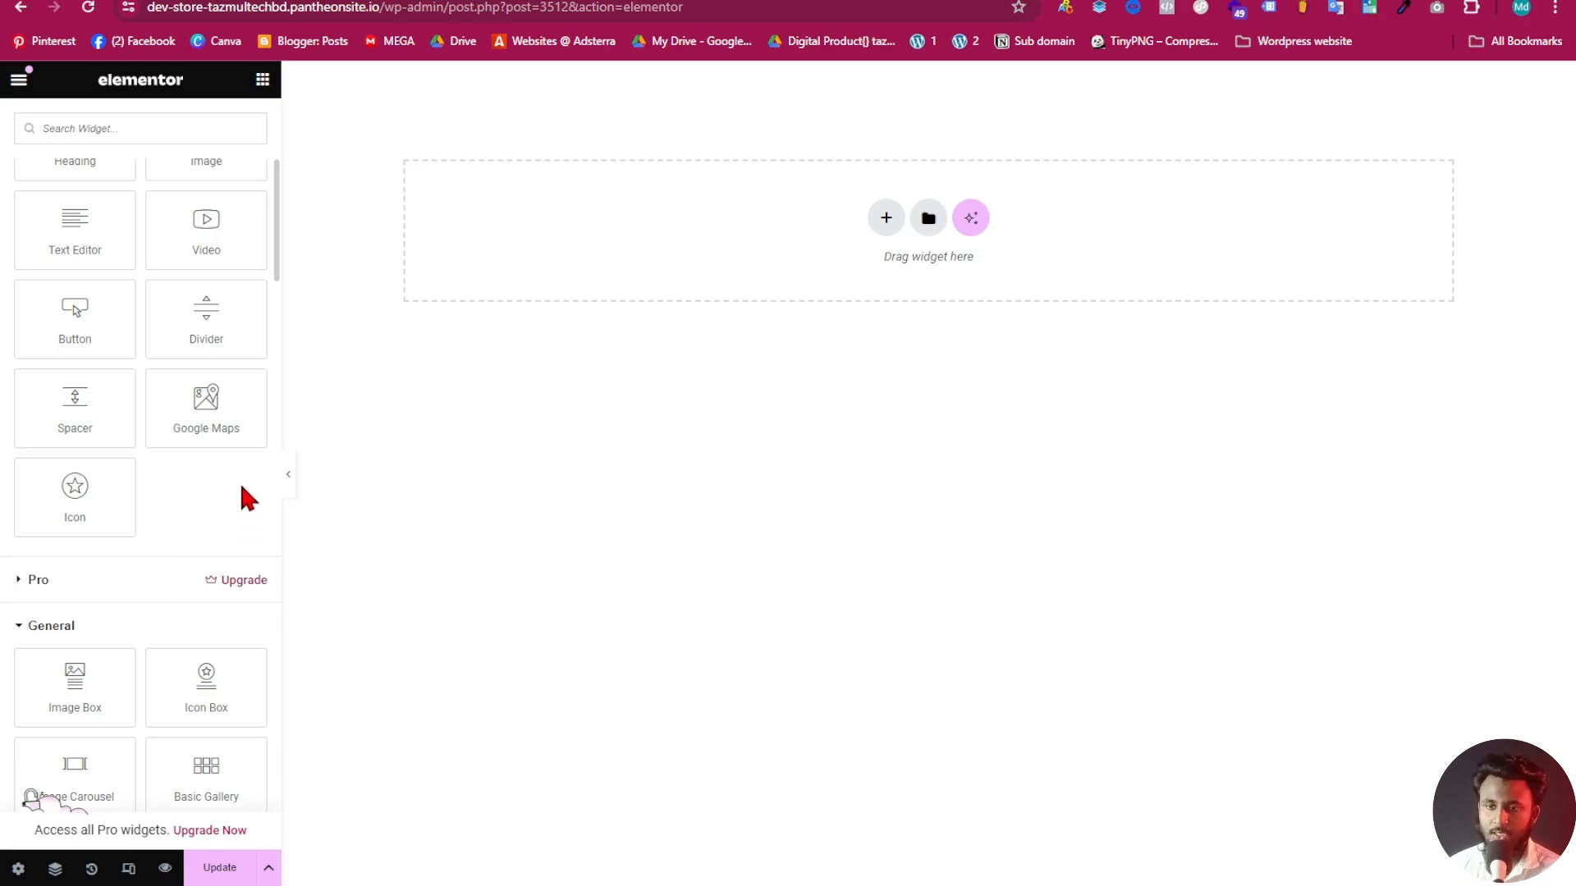
{"action": "scroll", "coordinate": [105, 612], "scroll_direction": "down", "scroll_amount": 5}
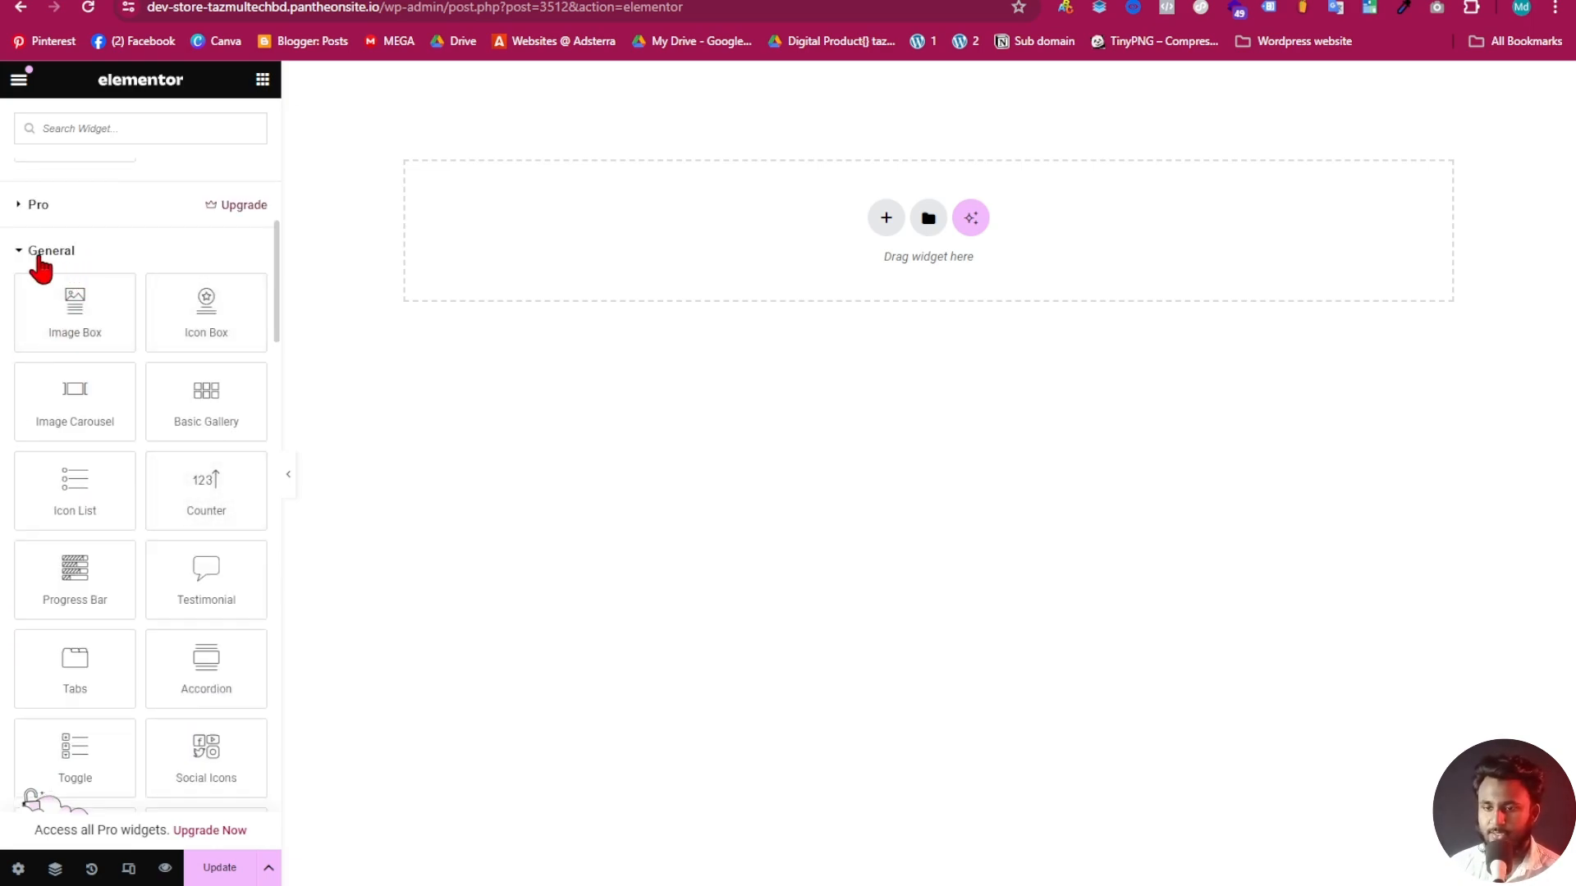
{"action": "scroll", "coordinate": [189, 640], "scroll_direction": "down", "scroll_amount": 7}
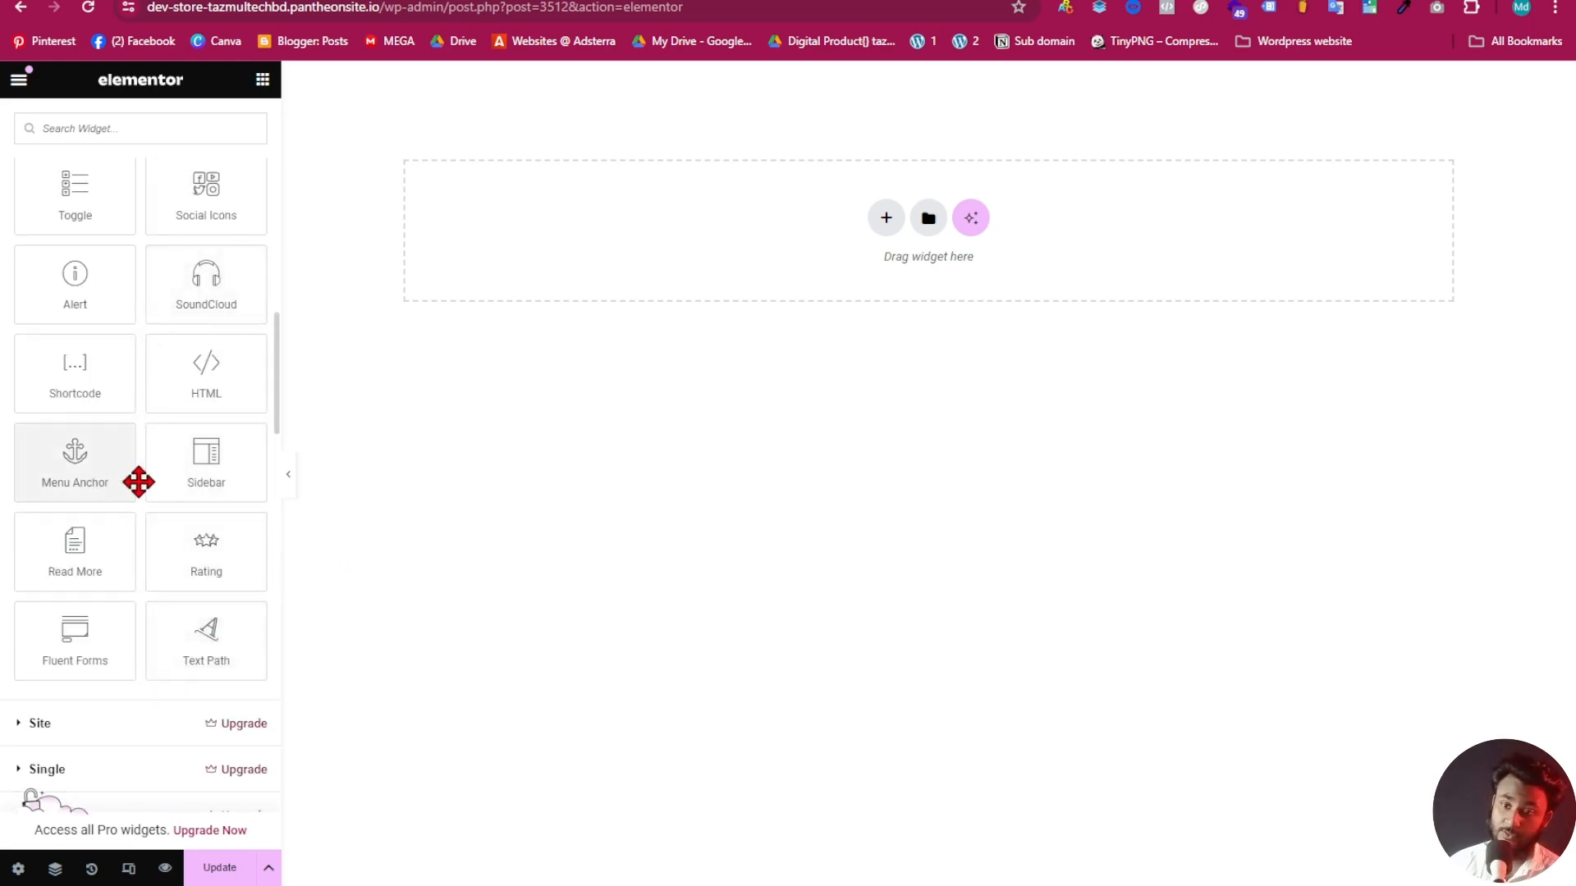
{"action": "scroll", "coordinate": [156, 542], "scroll_direction": "down", "scroll_amount": 5}
{"action": "scroll", "coordinate": [164, 534], "scroll_direction": "up", "scroll_amount": 14}
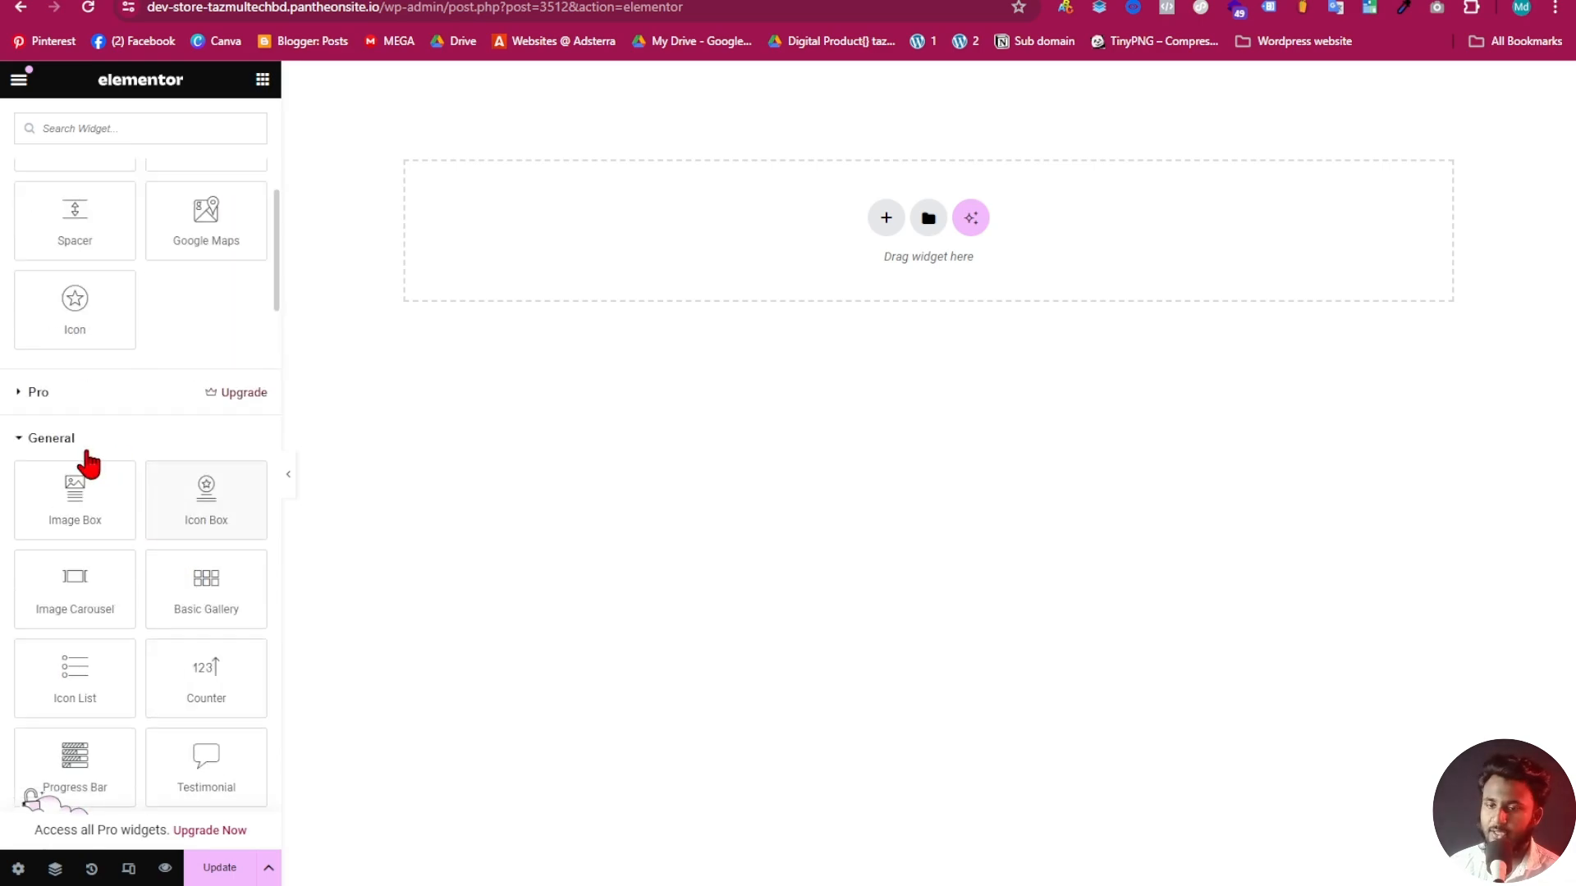
{"action": "left_click", "coordinate": [55, 440]}
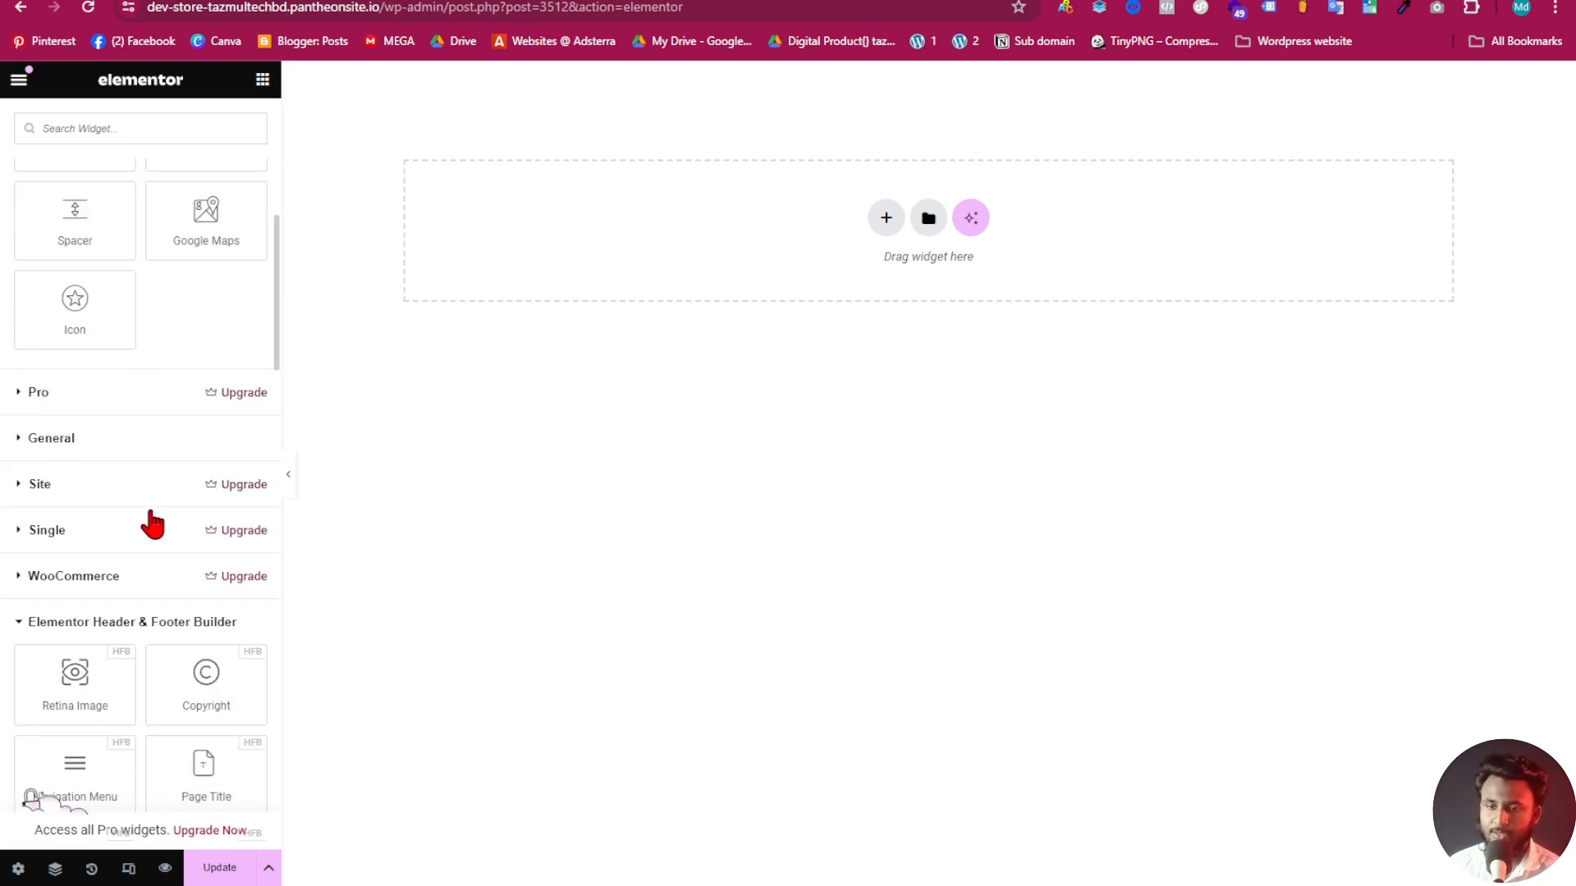
Look over the Elementor Header & Footer Builder widgets and collapse that category
{"action": "scroll", "coordinate": [151, 517], "scroll_direction": "down", "scroll_amount": 2}
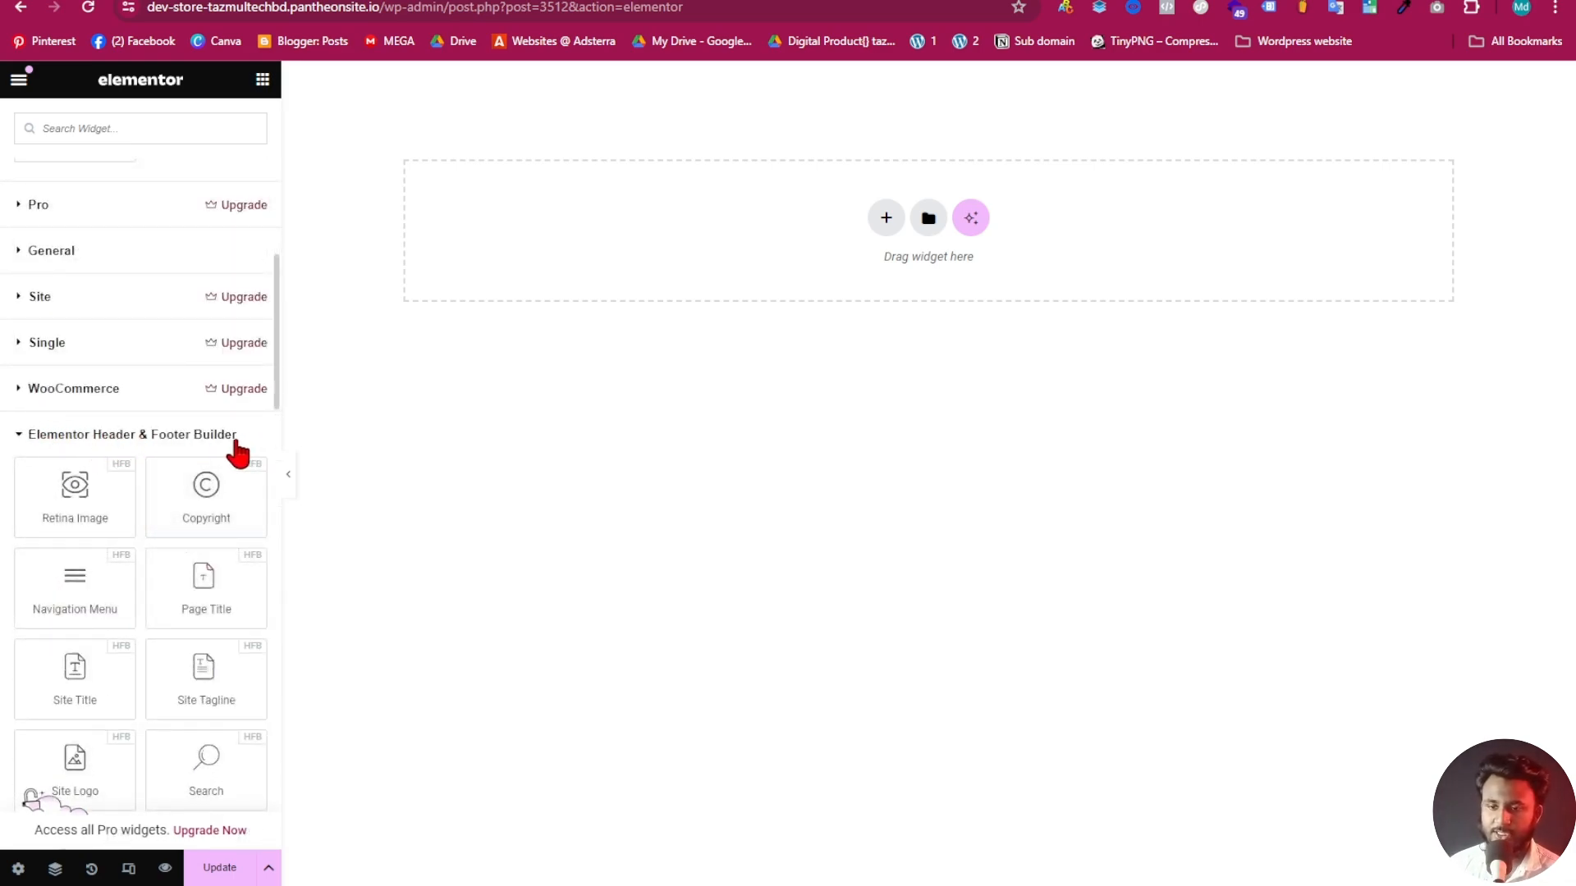
{"action": "scroll", "coordinate": [230, 443], "scroll_direction": "down", "scroll_amount": 2}
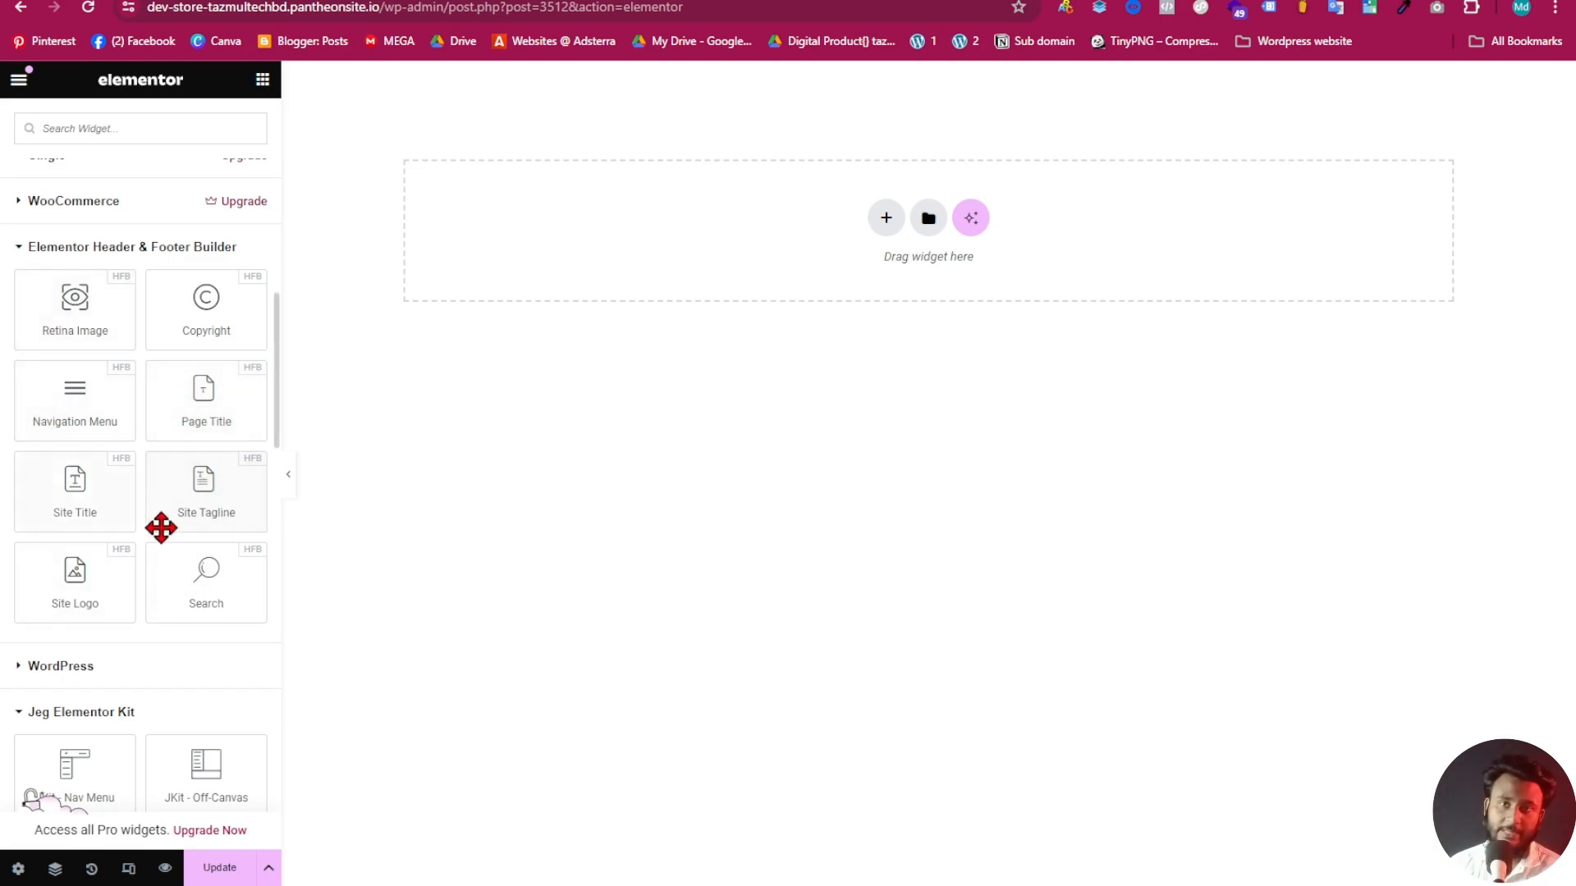
{"action": "left_click", "coordinate": [18, 246]}
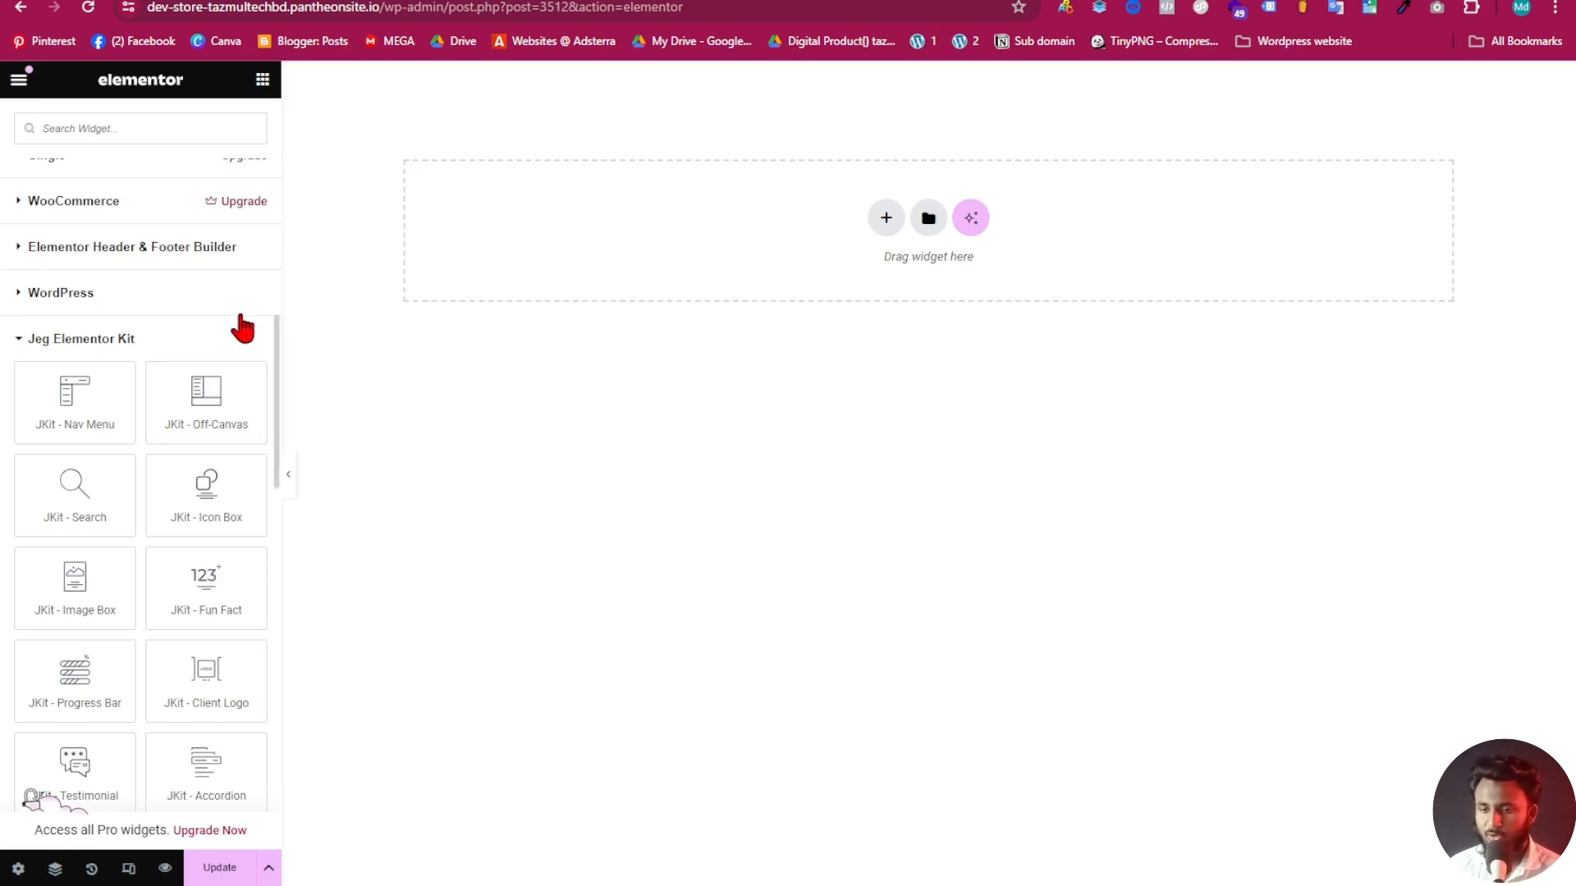
Look through the widgets in the Jeg Elementor Kit and Jeg Elementor Kit - Single Post categories
{"action": "scroll", "coordinate": [201, 558], "scroll_direction": "down", "scroll_amount": 6}
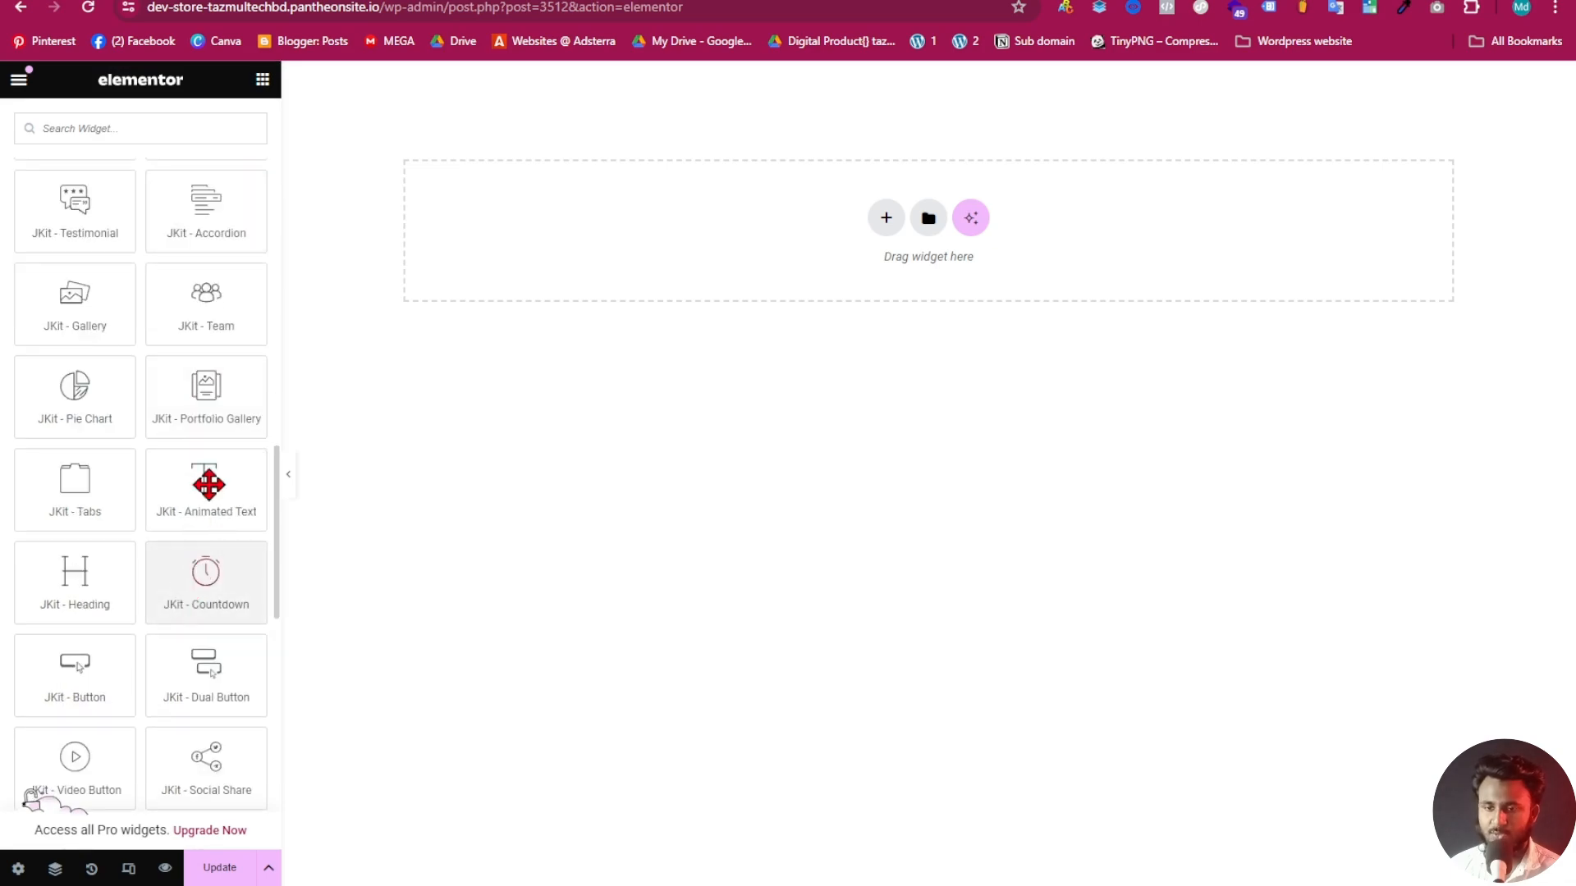
{"action": "scroll", "coordinate": [208, 484], "scroll_direction": "down", "scroll_amount": 6}
{"action": "scroll", "coordinate": [202, 575], "scroll_direction": "down", "scroll_amount": 4}
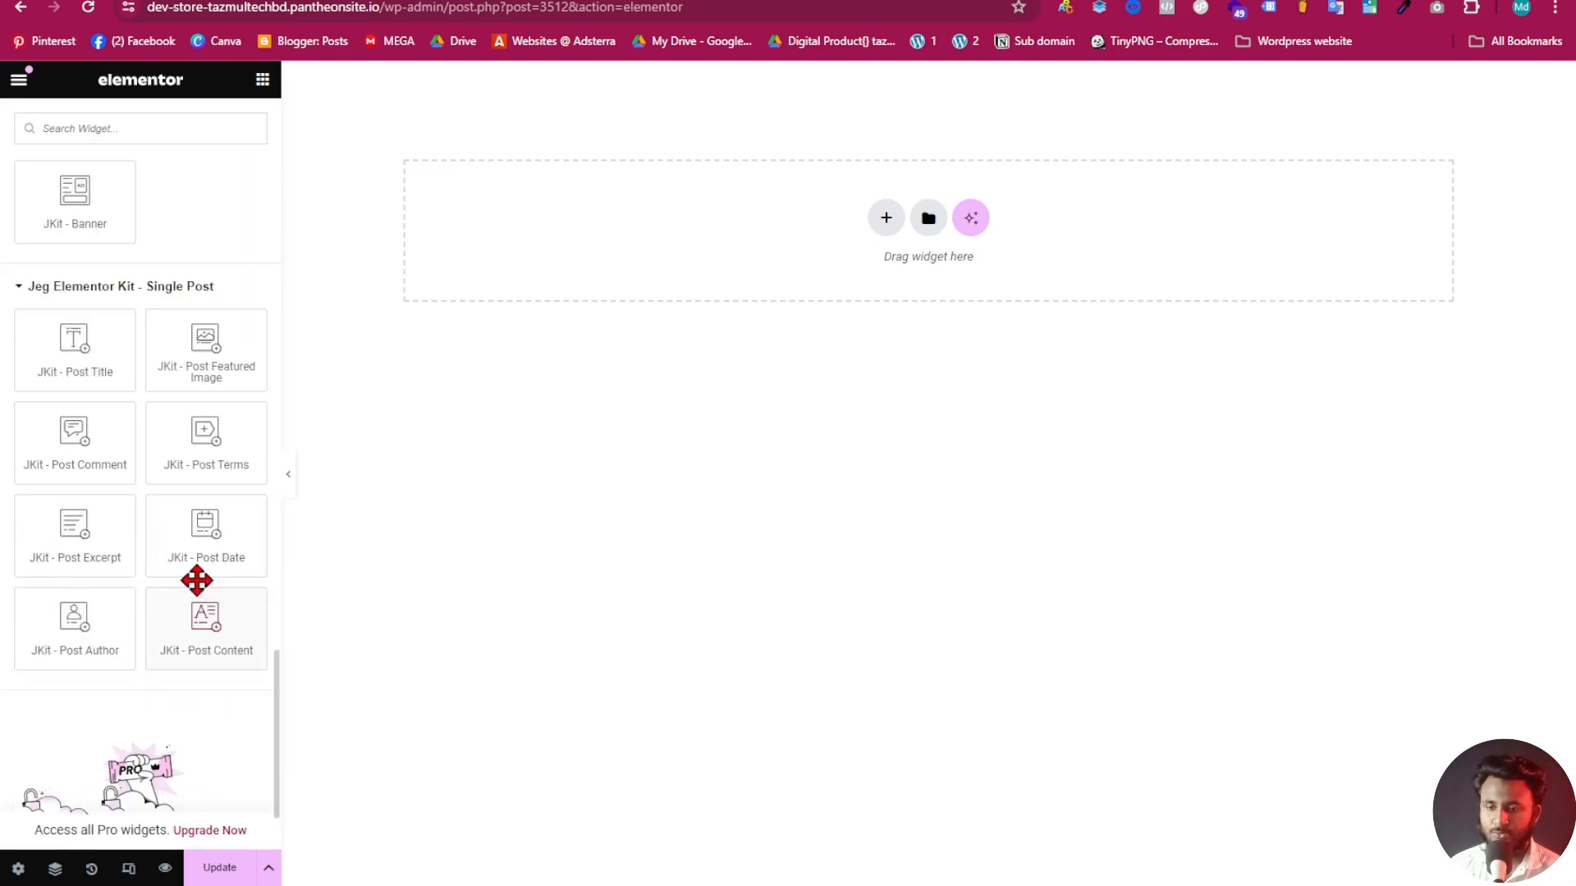
{"action": "scroll", "coordinate": [165, 579], "scroll_direction": "down", "scroll_amount": 2}
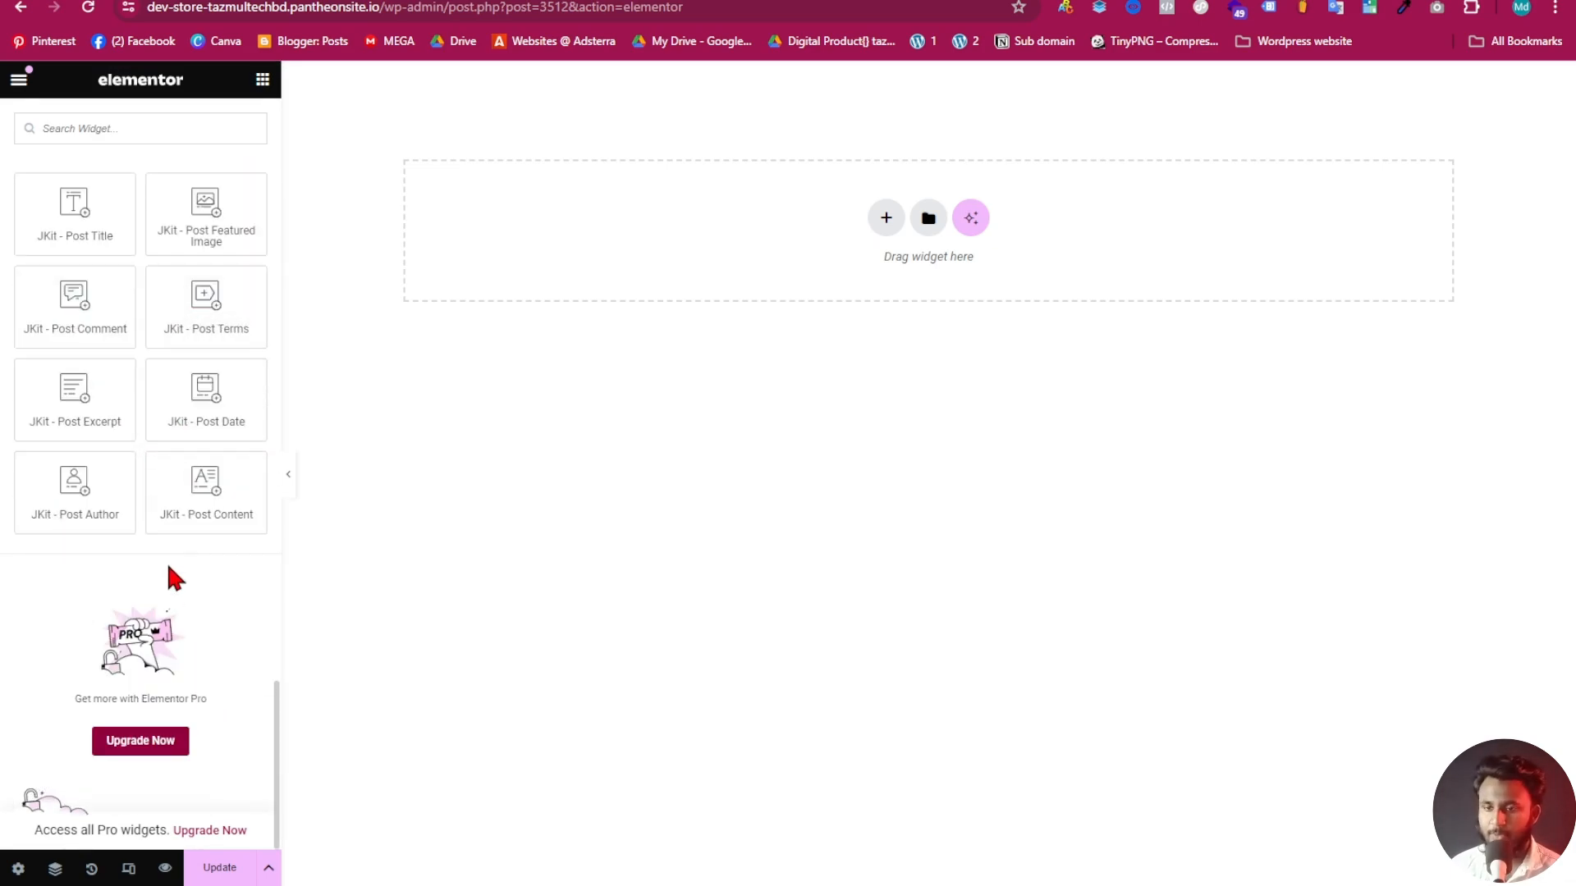
{"action": "scroll", "coordinate": [169, 524], "scroll_direction": "up", "scroll_amount": 5}
{"action": "scroll", "coordinate": [140, 385], "scroll_direction": "up", "scroll_amount": 1}
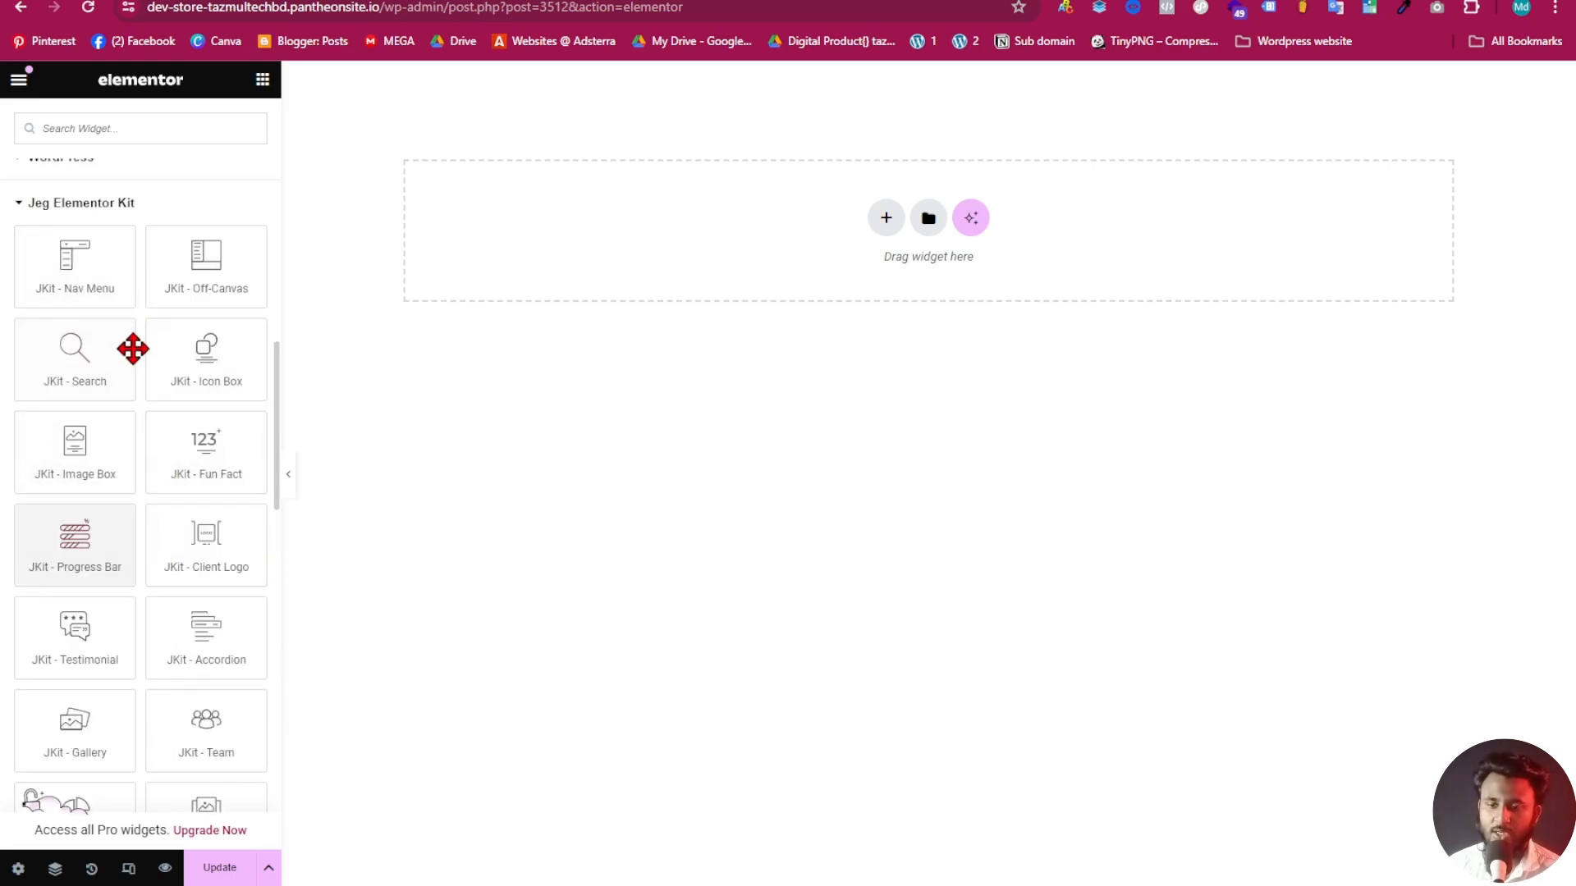
{"action": "scroll", "coordinate": [130, 354], "scroll_direction": "up", "scroll_amount": 5}
{"action": "scroll", "coordinate": [161, 589], "scroll_direction": "down", "scroll_amount": 5}
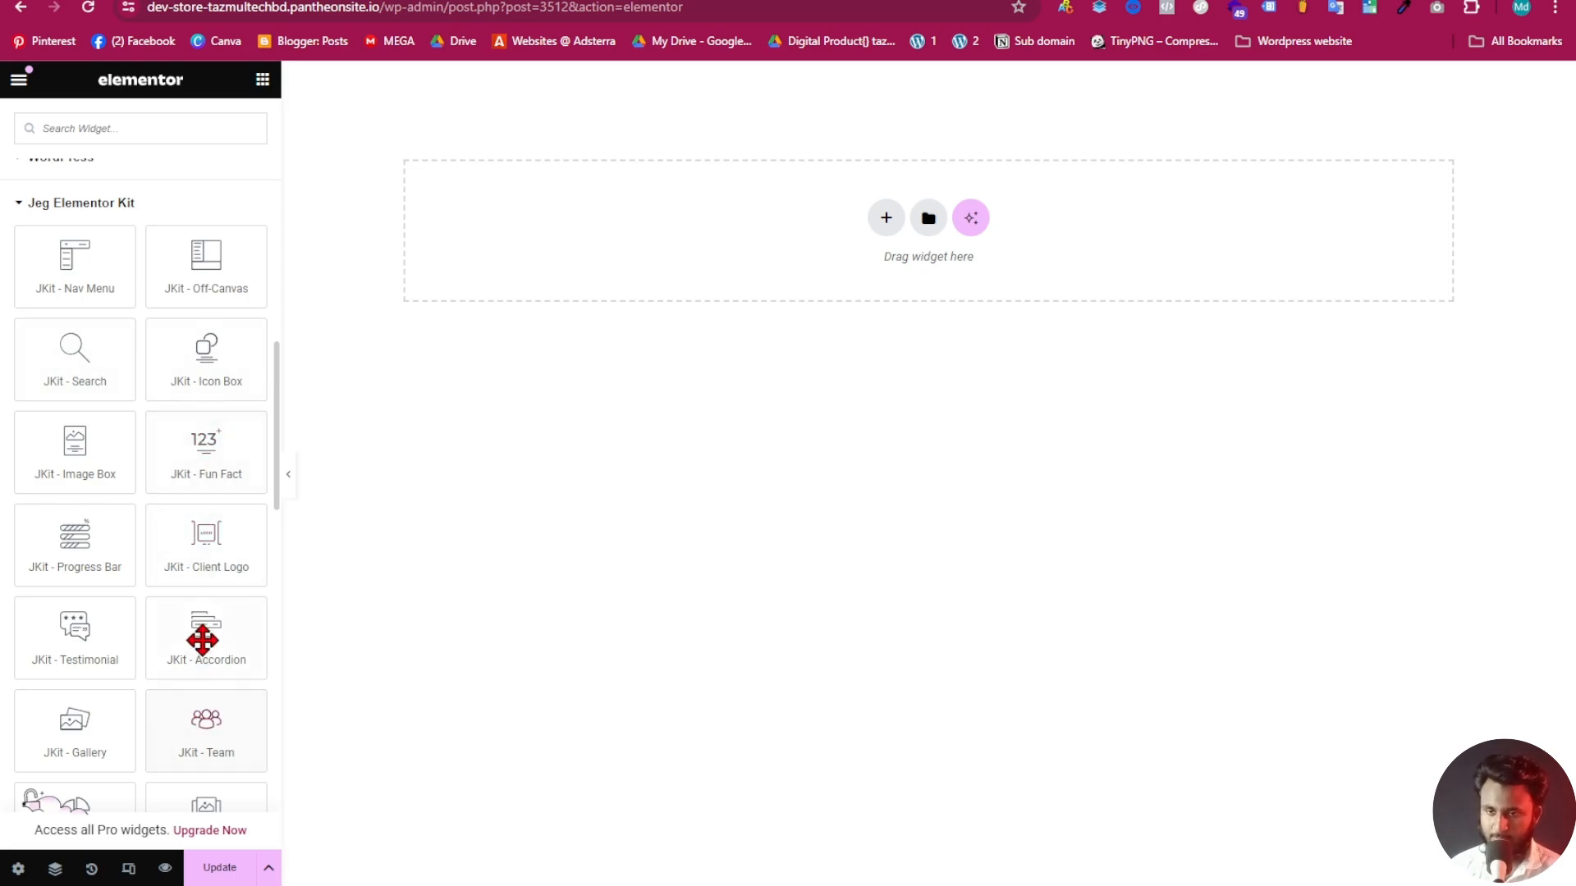
{"action": "scroll", "coordinate": [209, 447], "scroll_direction": "up", "scroll_amount": 2}
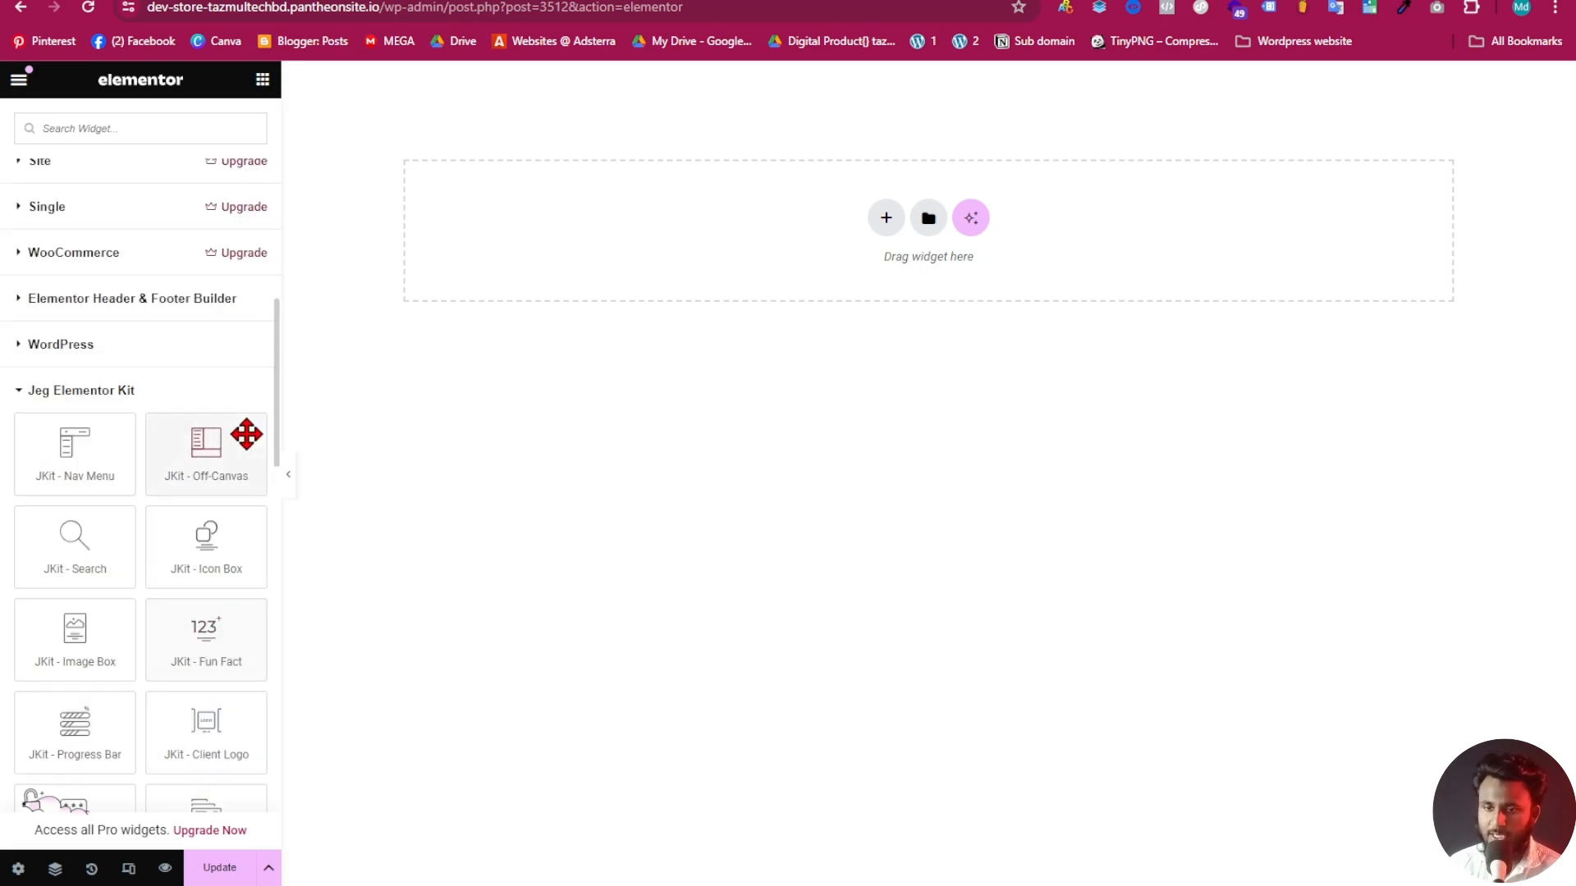
Collapse the Jeg Elementor Kit, Jeg Elementor Kit - Single Post, Basic and Layout widget categories
{"action": "left_click", "coordinate": [114, 393]}
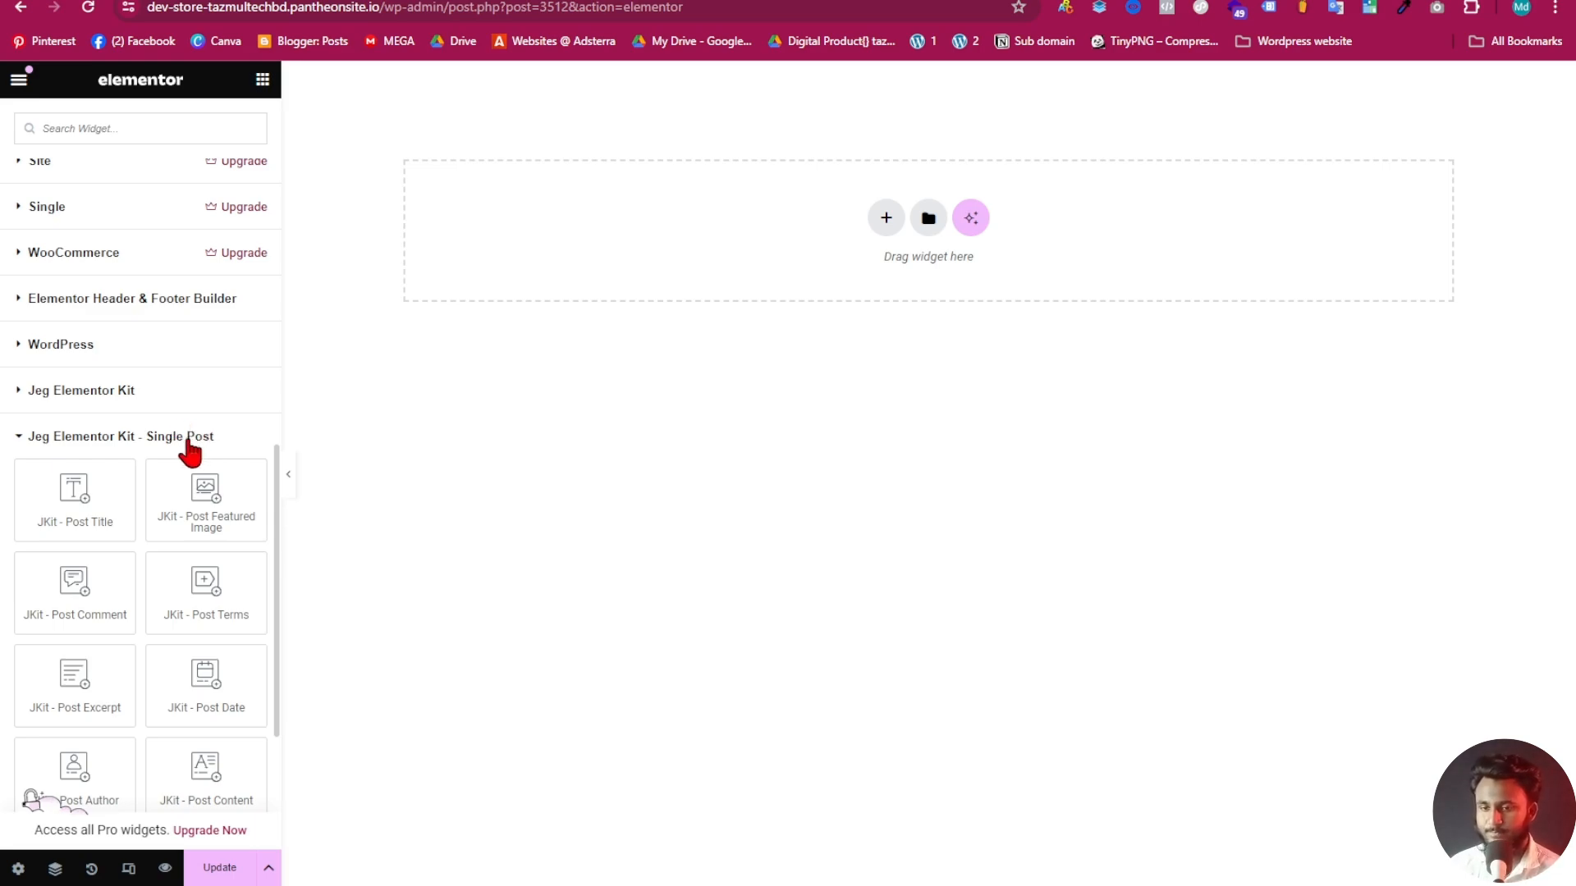
{"action": "left_click", "coordinate": [60, 450]}
{"action": "scroll", "coordinate": [141, 476], "scroll_direction": "up", "scroll_amount": 10}
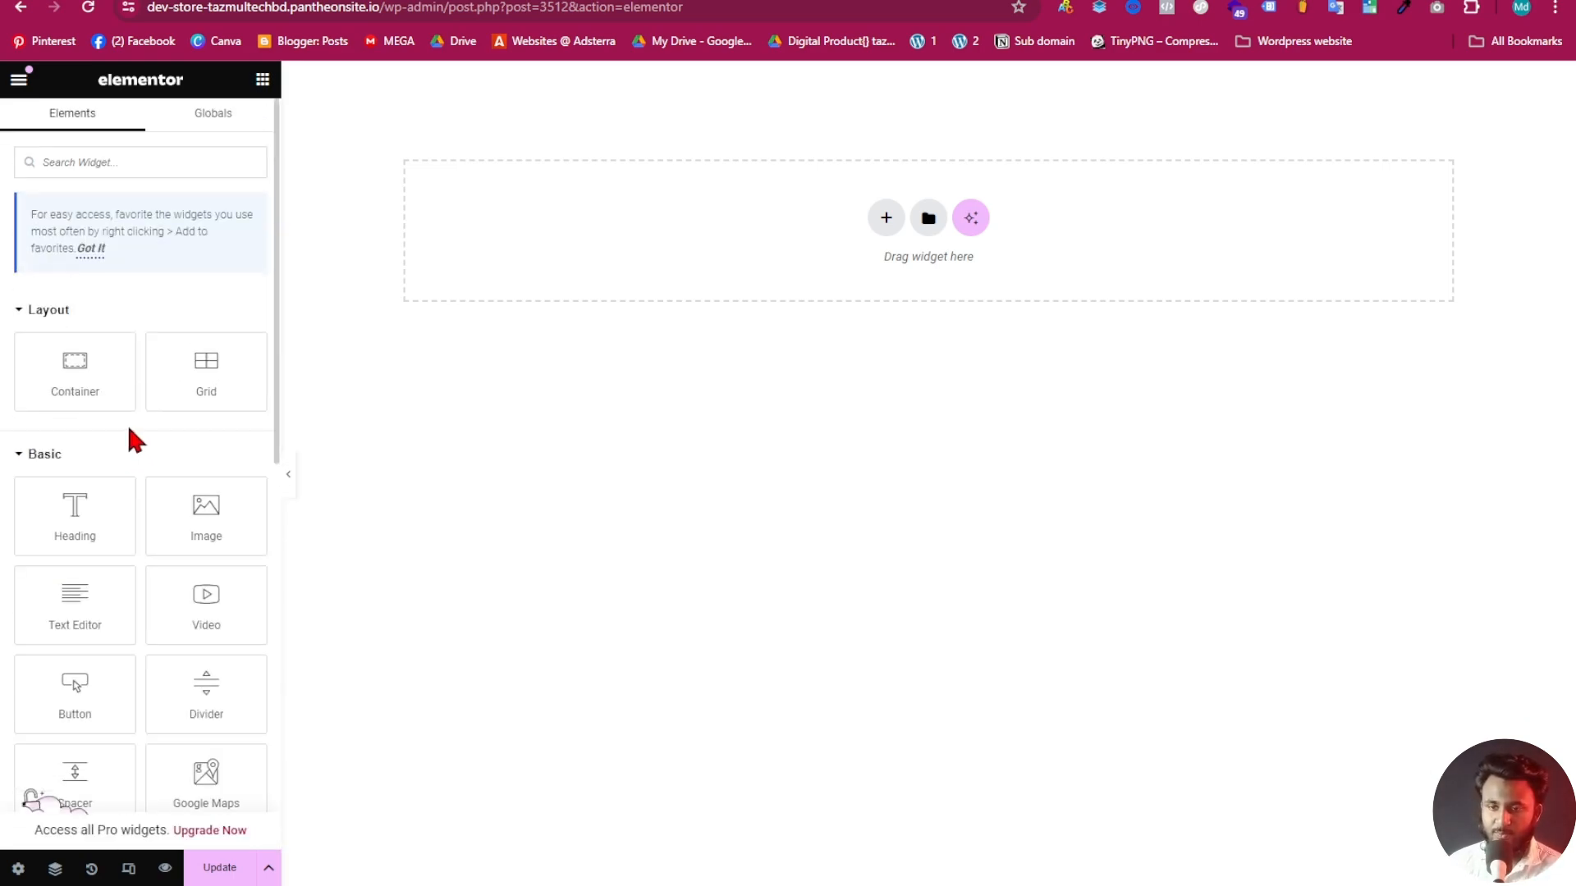
{"action": "left_click", "coordinate": [30, 454]}
{"action": "left_click", "coordinate": [27, 318]}
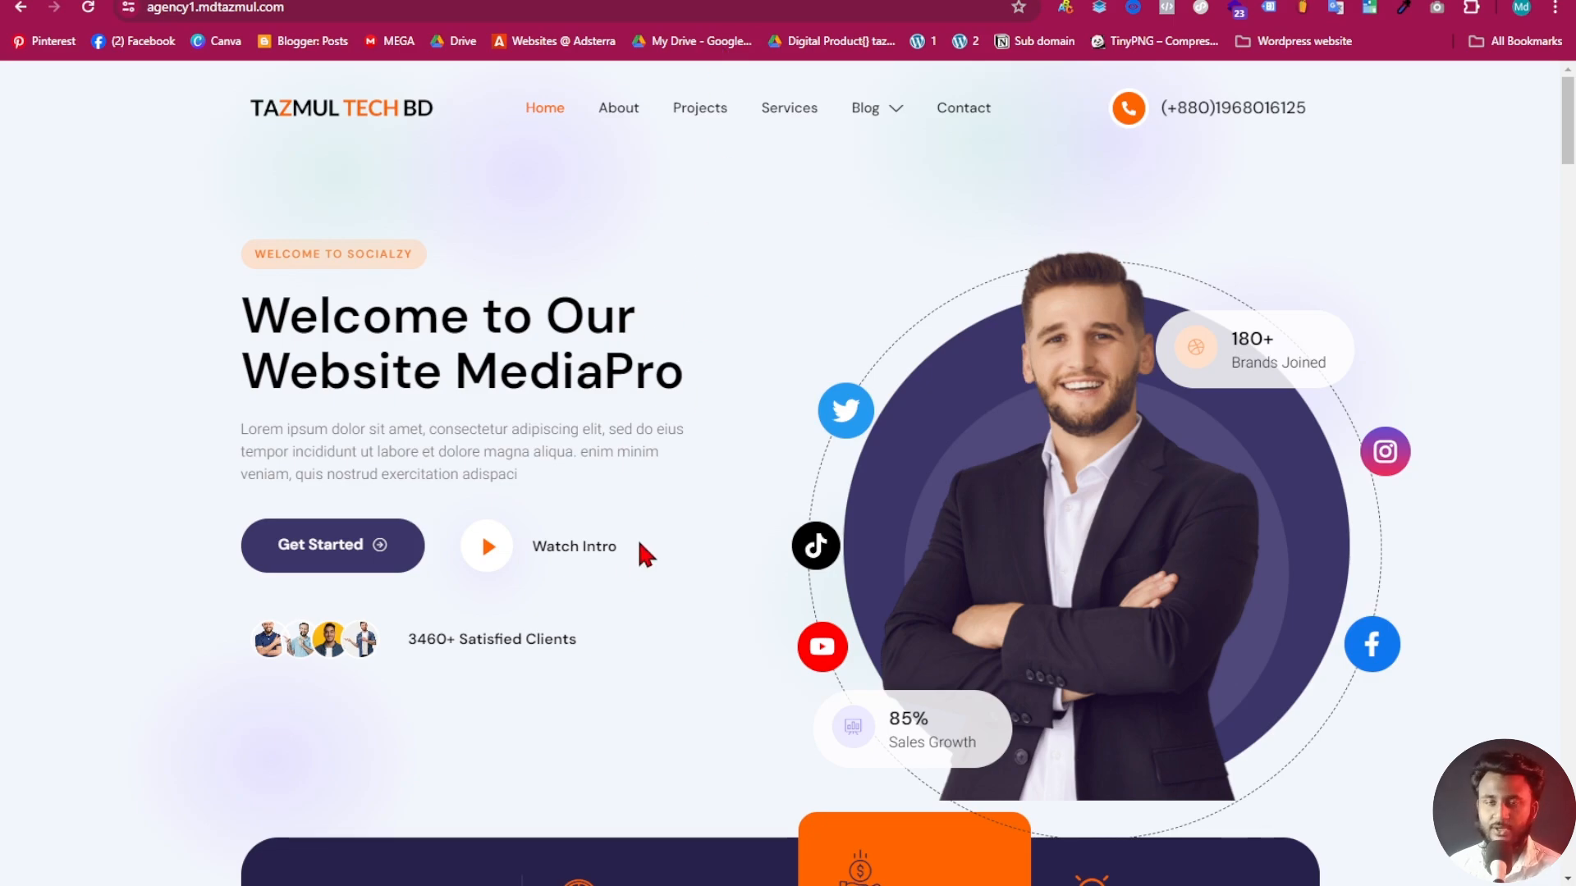
Examine the demo site's Why Choose Us section, including its heading, description text and feature columns
{"action": "scroll", "coordinate": [647, 555], "scroll_direction": "down", "scroll_amount": 4}
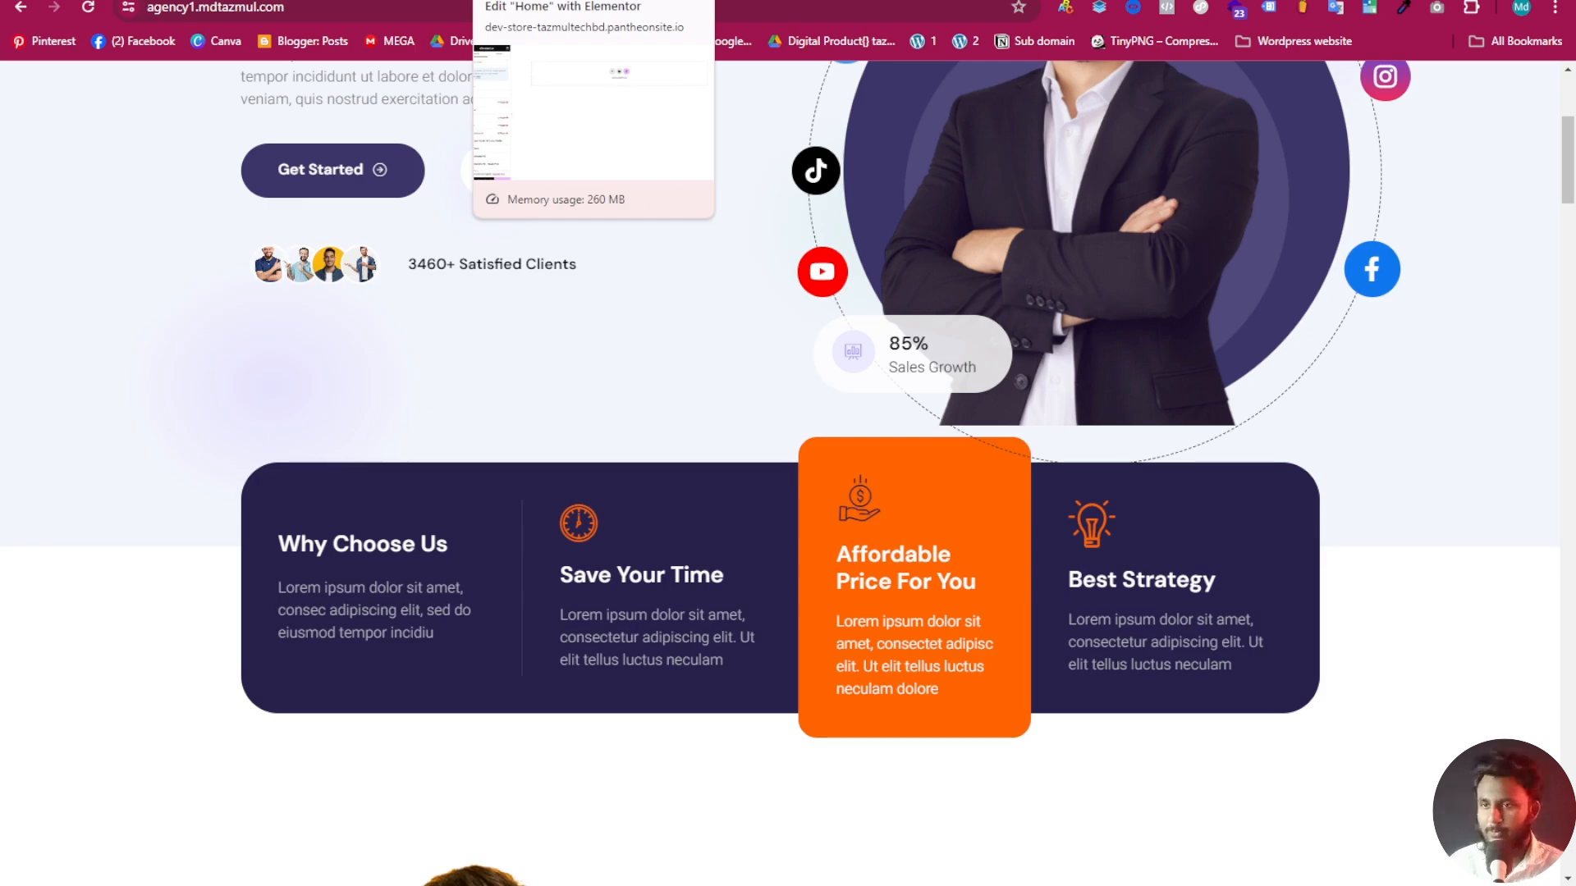
{"action": "left_click", "coordinate": [537, 0]}
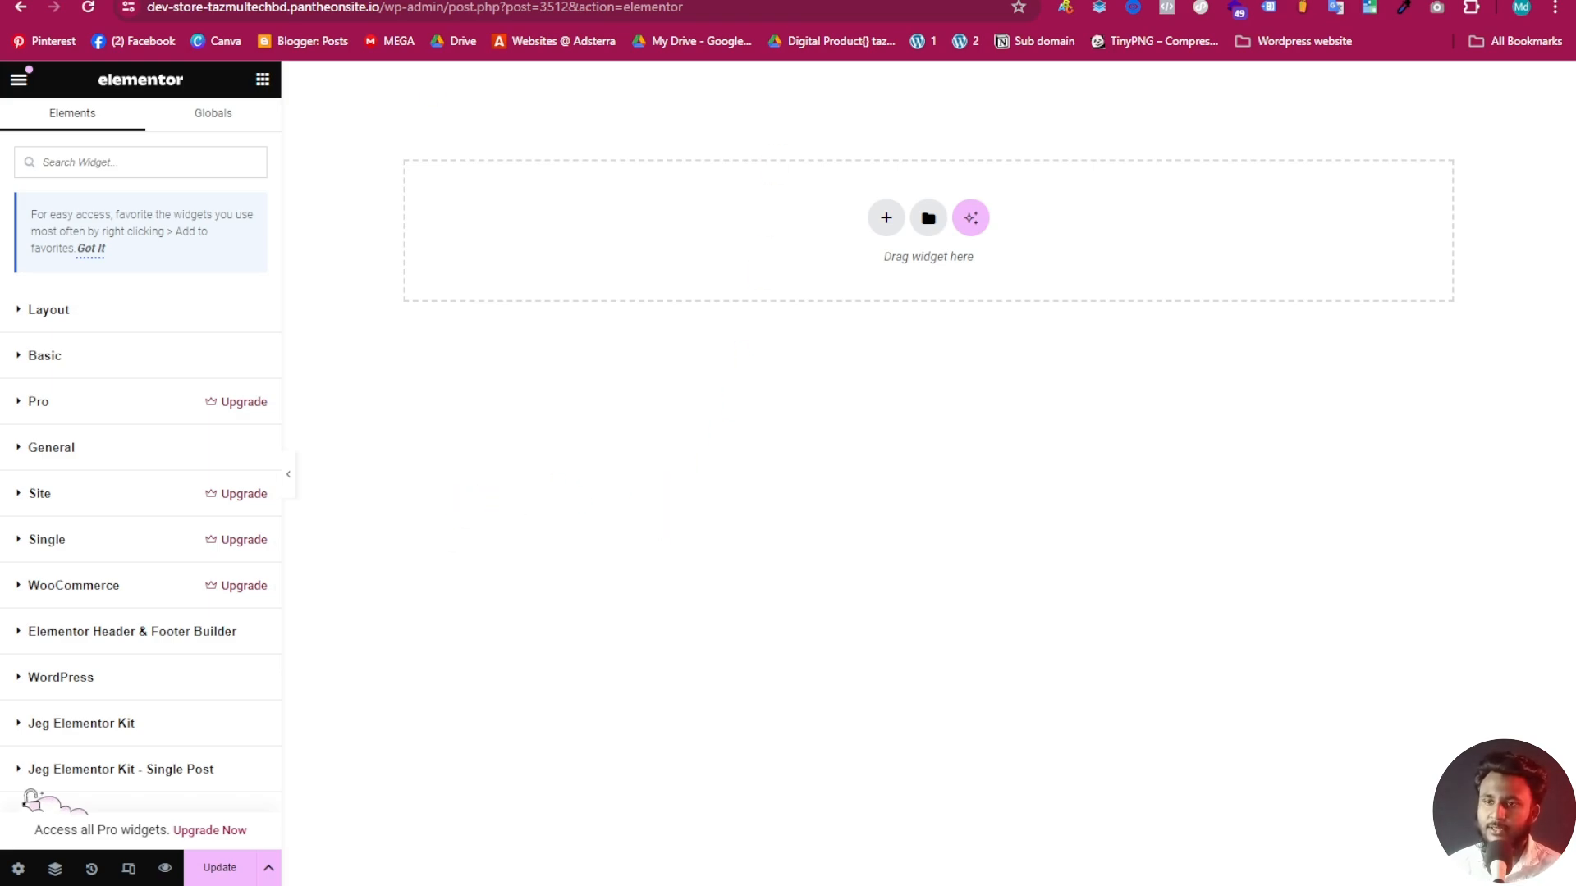
{"action": "left_click", "coordinate": [697, 0]}
{"action": "scroll", "coordinate": [1078, 545], "scroll_direction": "down", "scroll_amount": 2}
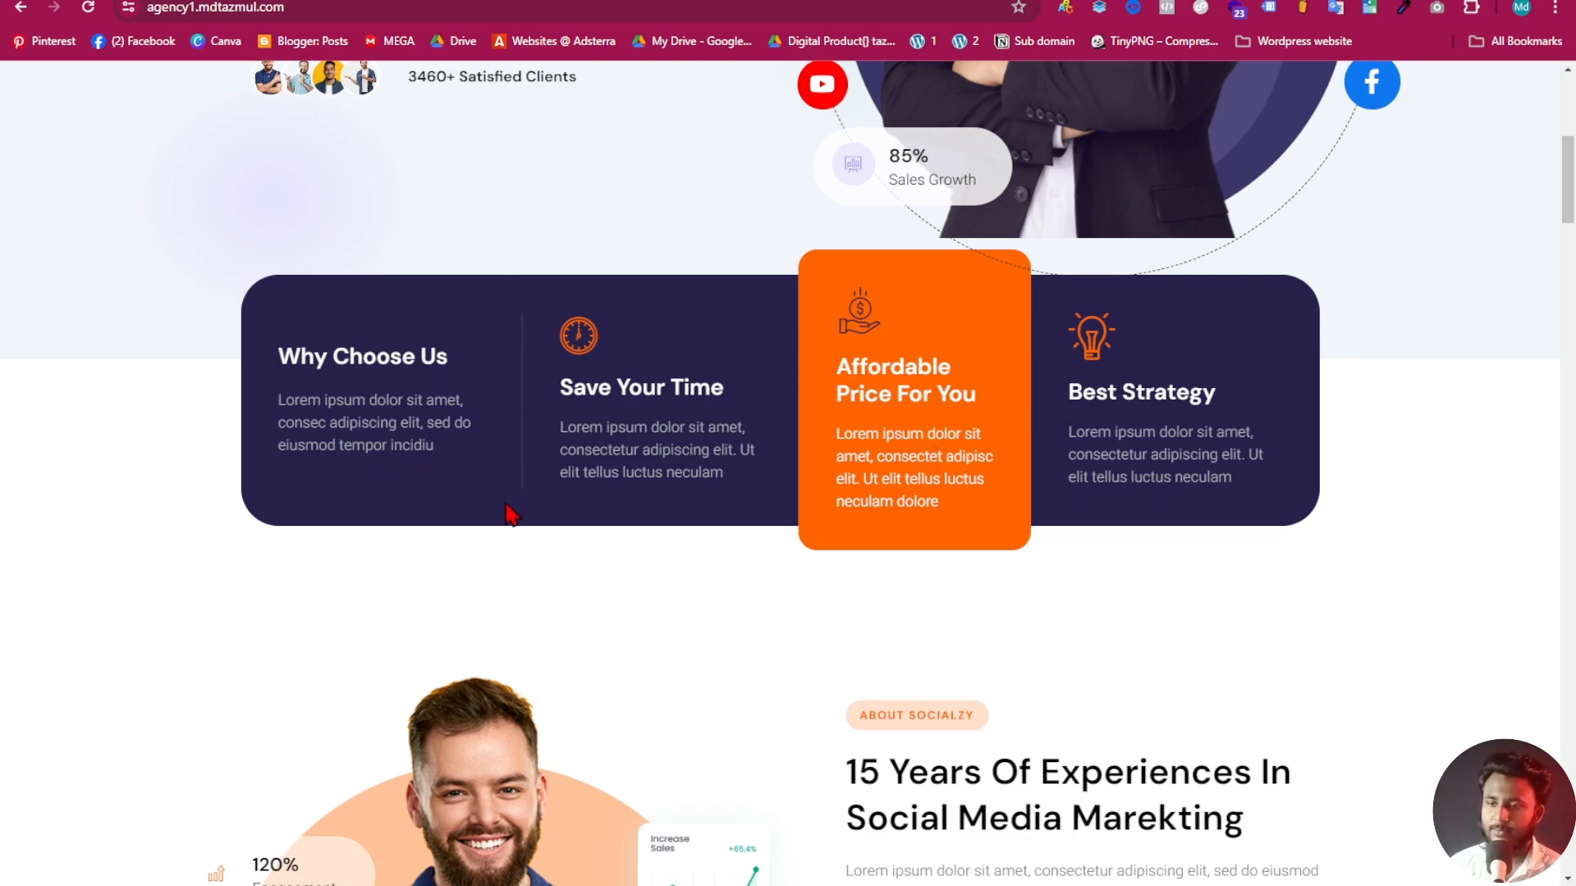
{"action": "left_click_drag", "start_coordinate": [279, 355], "coordinate": [451, 352]}
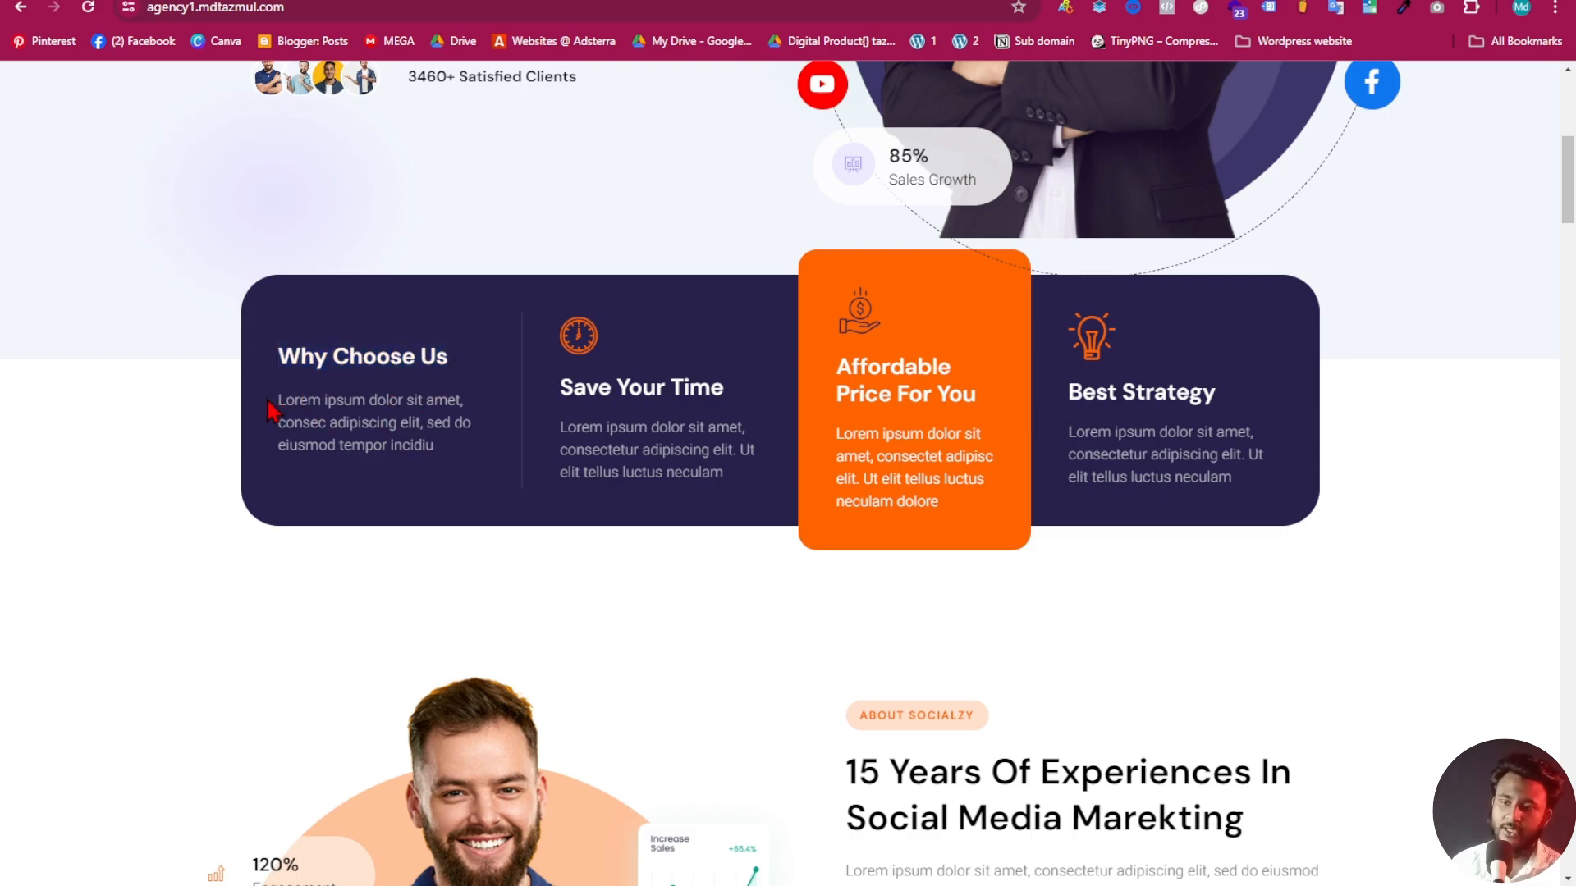
{"action": "left_click_drag", "start_coordinate": [277, 401], "coordinate": [338, 445]}
{"action": "left_click", "coordinate": [453, 450]}
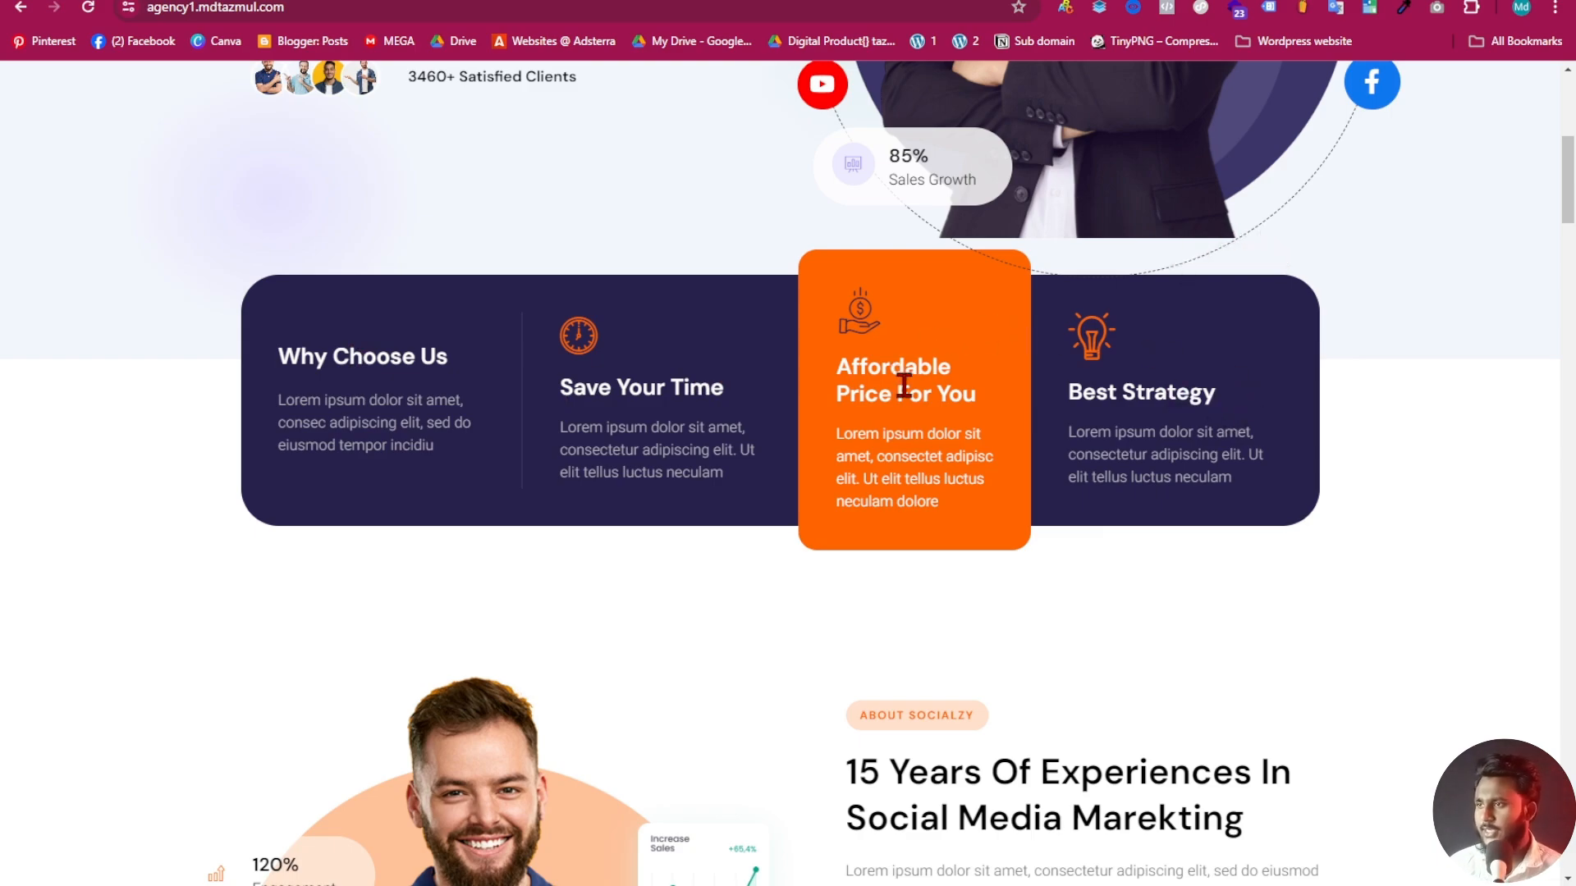
Copy the dark background colour #28214C of the demo's Why Choose Us section with the page colour picker
{"action": "left_click", "coordinate": [1404, 8]}
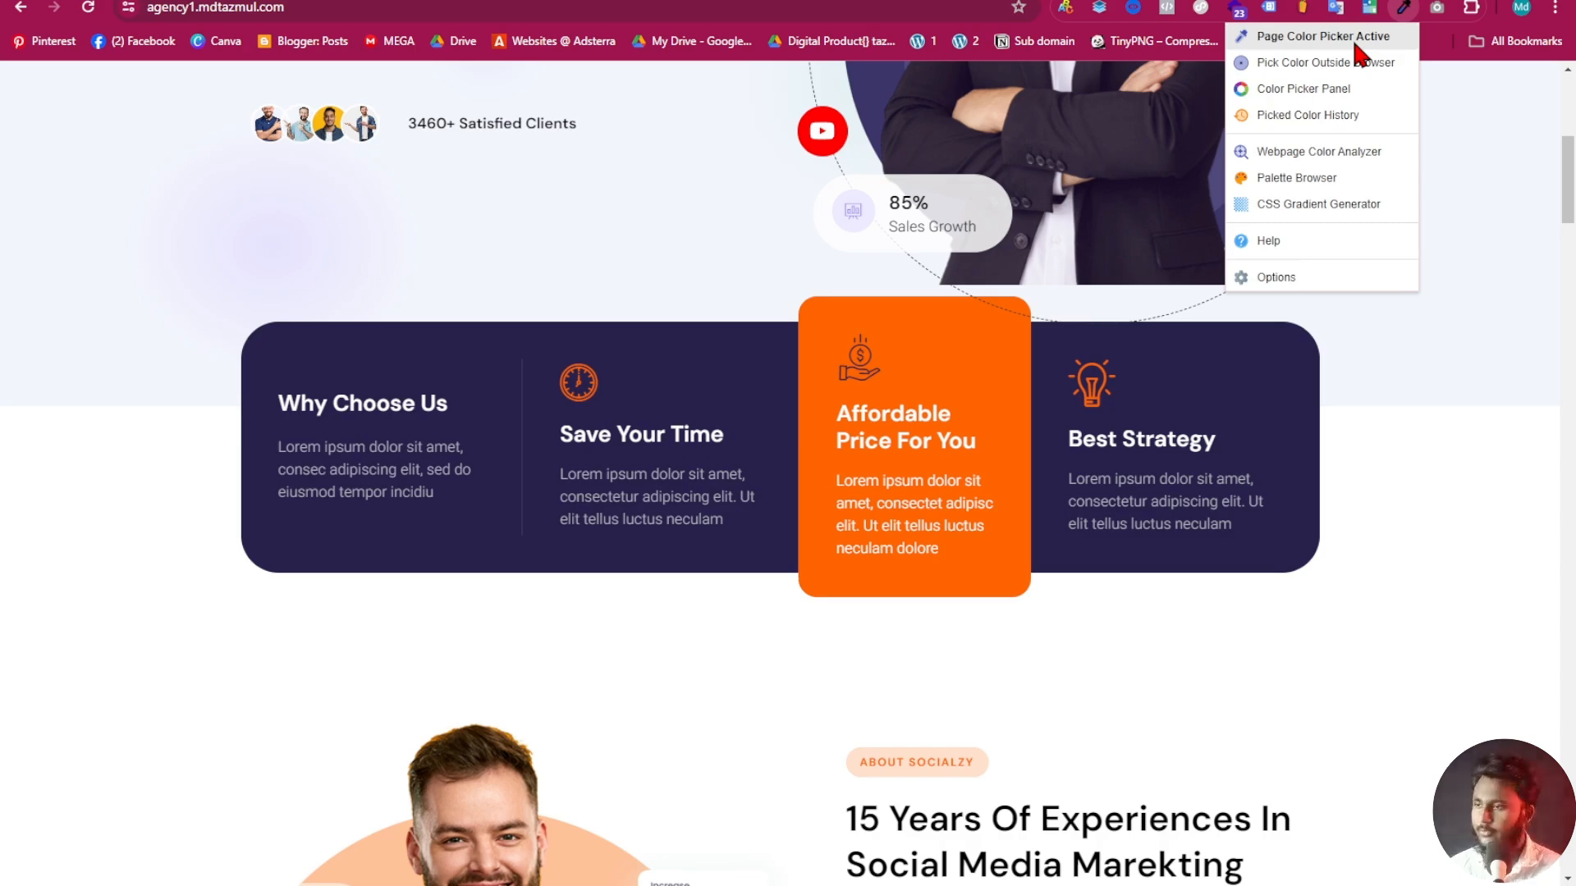
{"action": "left_click", "coordinate": [1354, 41]}
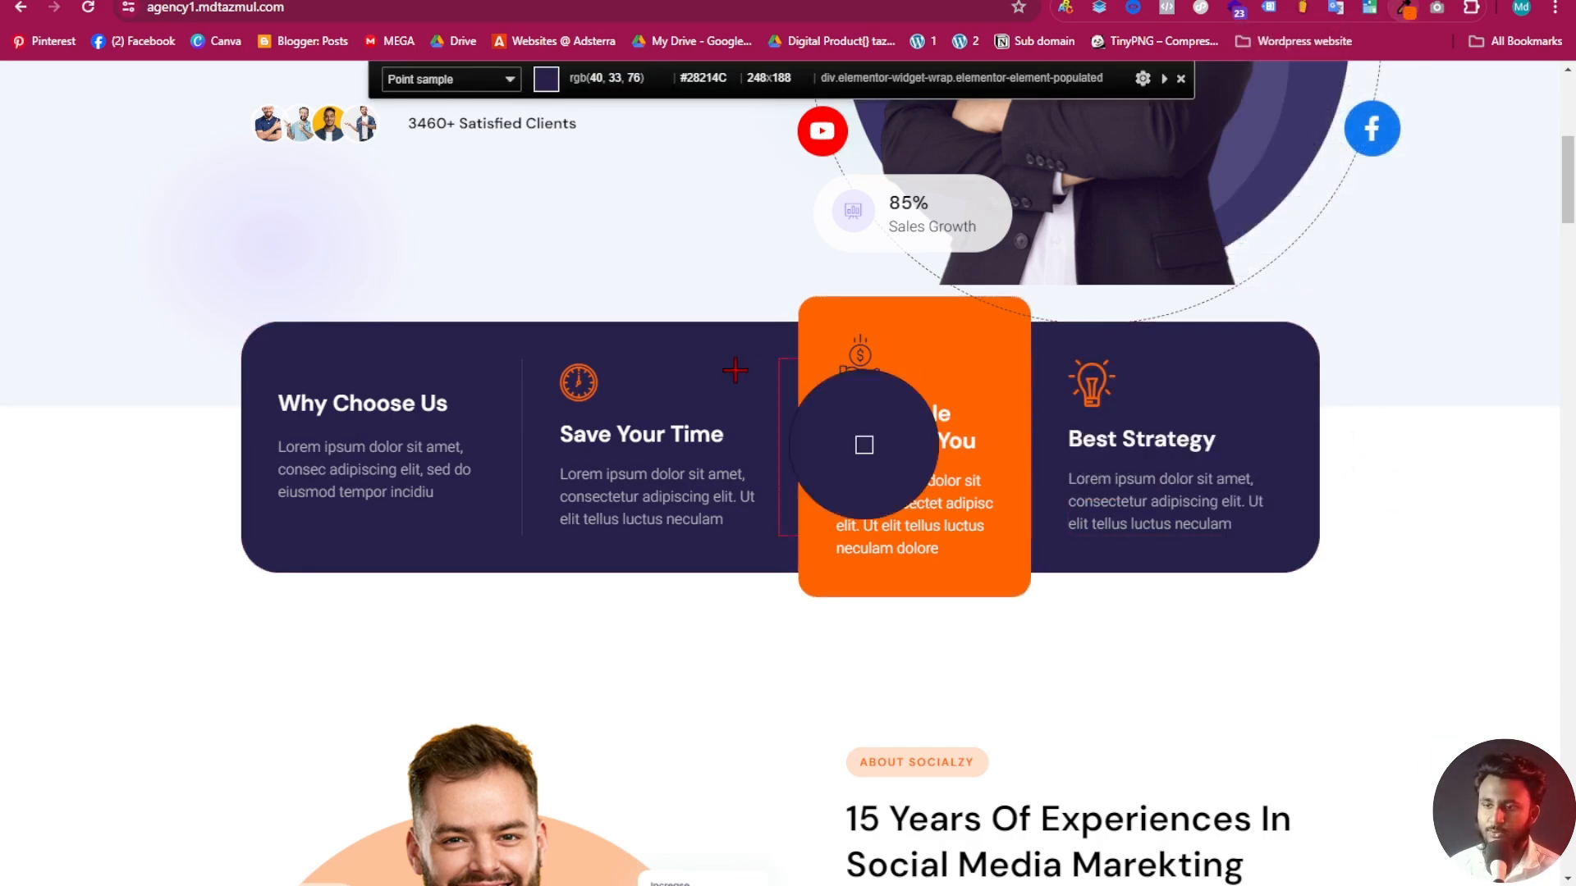
{"action": "left_click", "coordinate": [451, 344]}
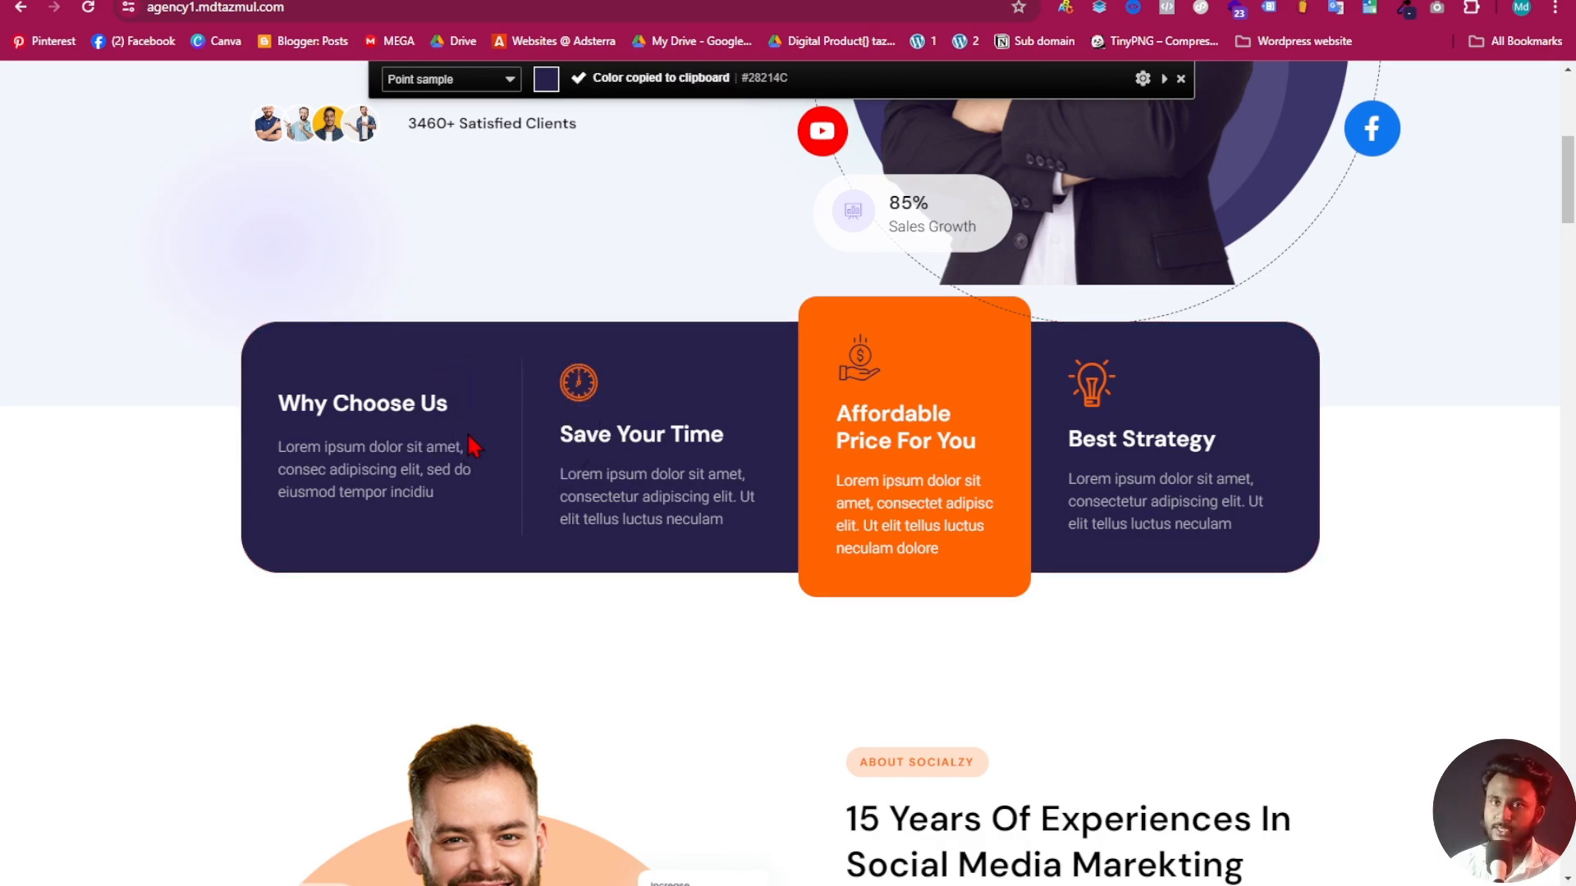
{"action": "scroll", "coordinate": [475, 446], "scroll_direction": "down", "scroll_amount": 1}
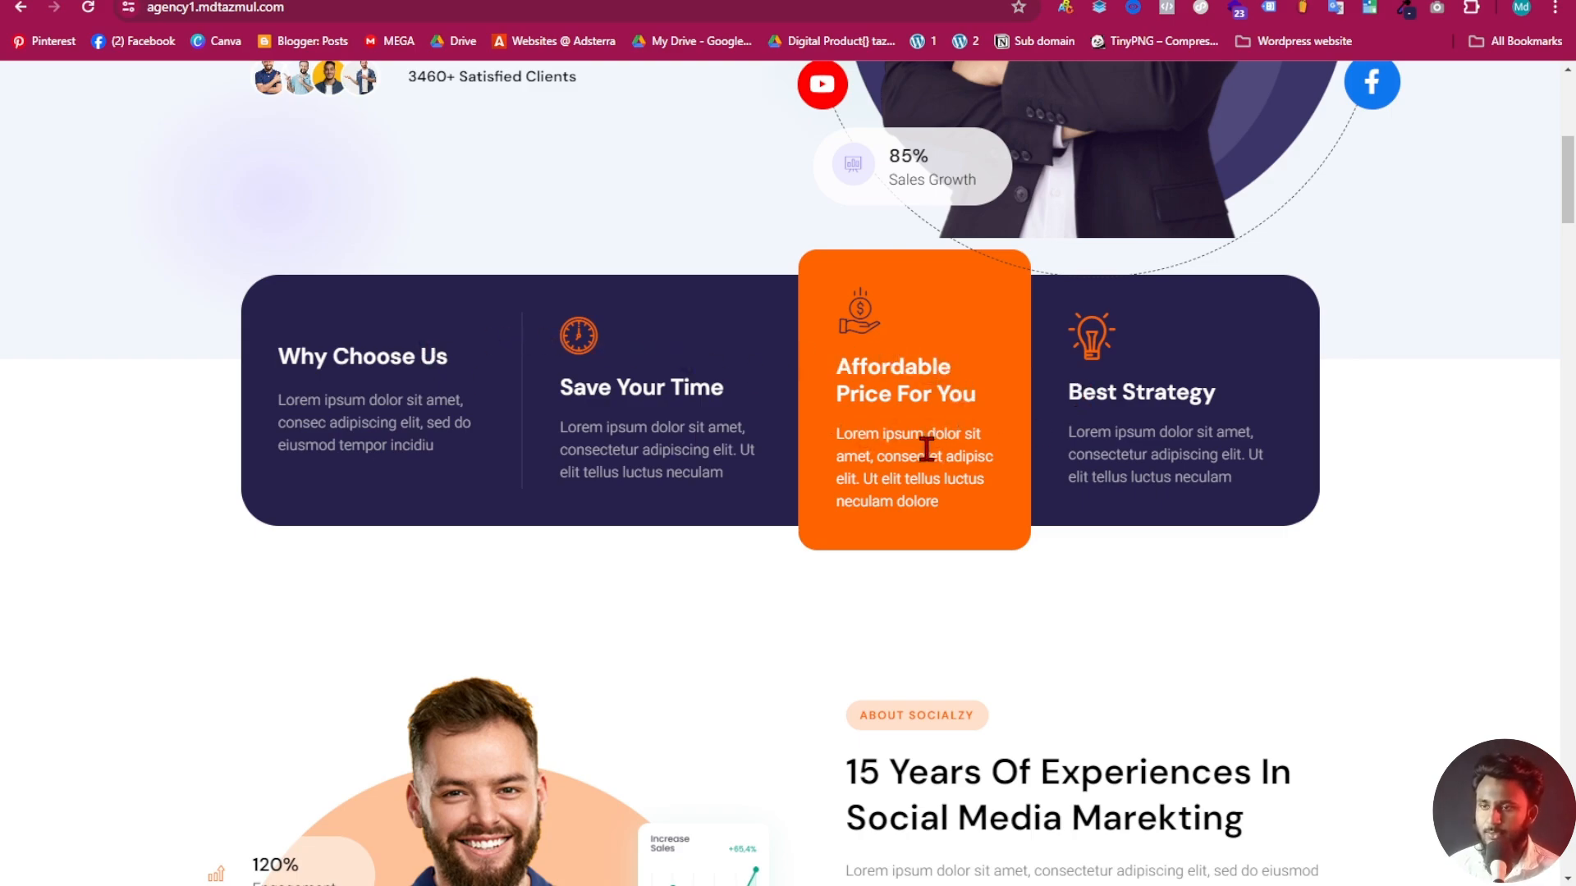
{"action": "scroll", "coordinate": [696, 575], "scroll_direction": "up", "scroll_amount": 3}
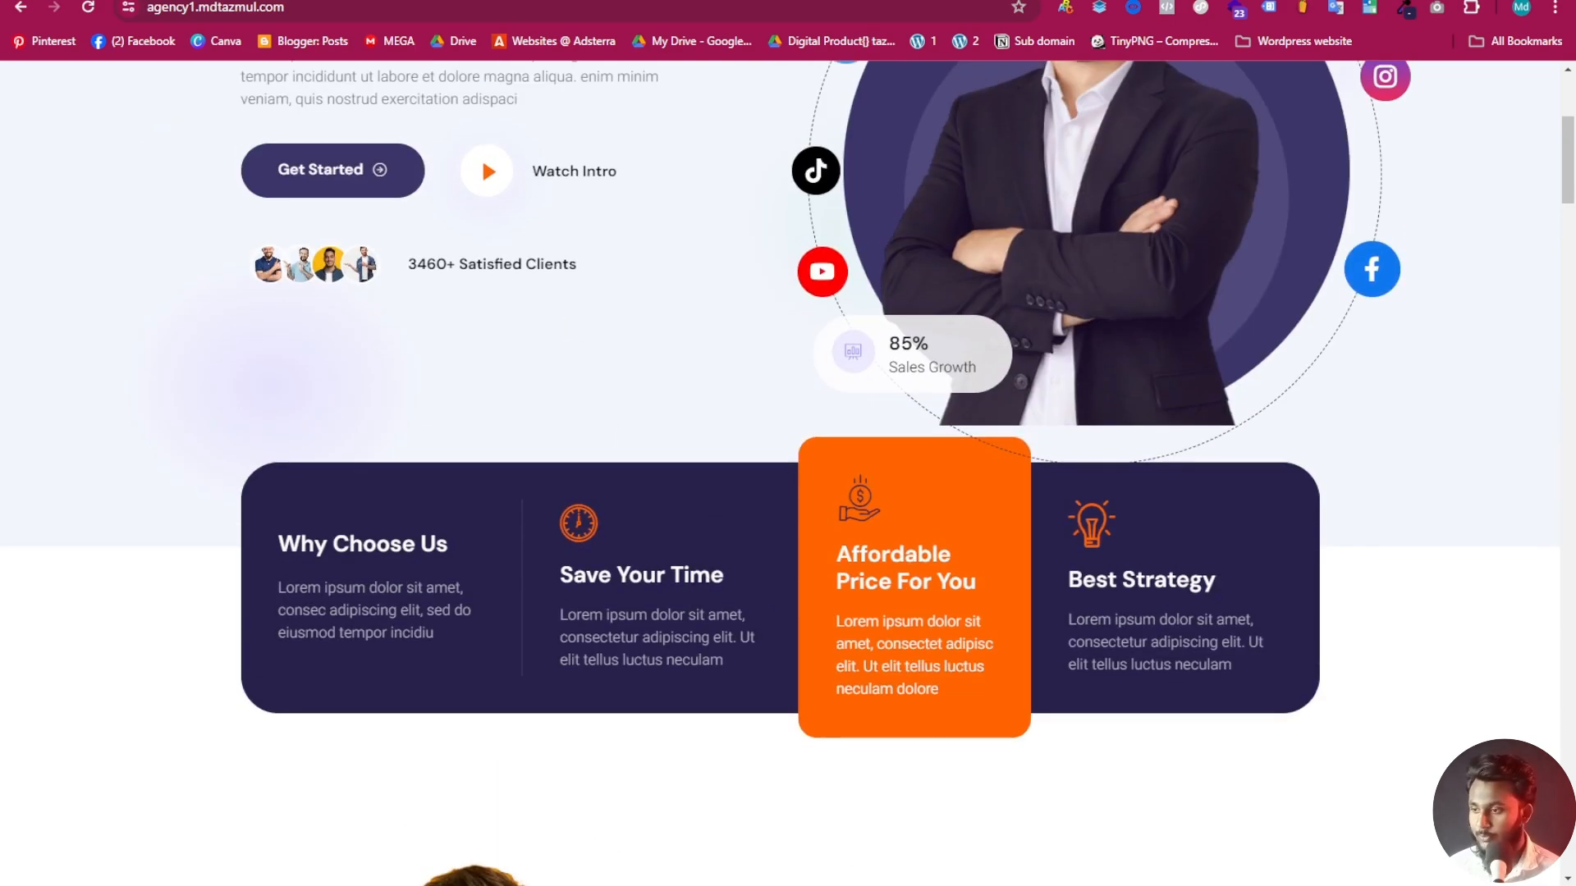
{"action": "scroll", "coordinate": [985, 545], "scroll_direction": "down", "scroll_amount": 3}
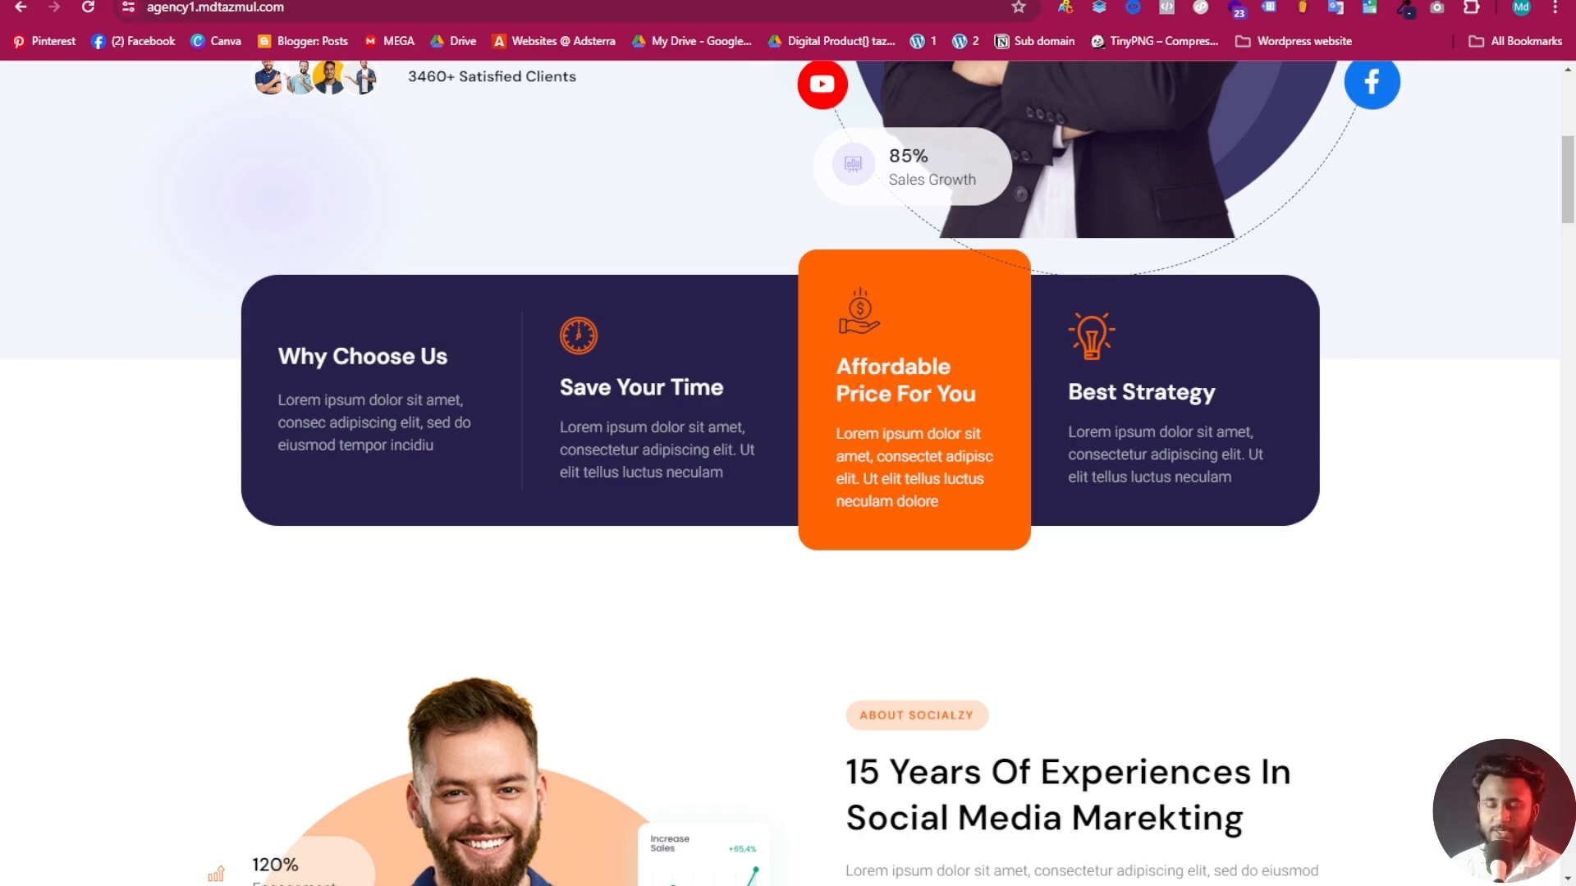
Switch back to the Home page in the Elementor editor and add a flexbox container with four equal columns
{"action": "left_click", "coordinate": [525, 1]}
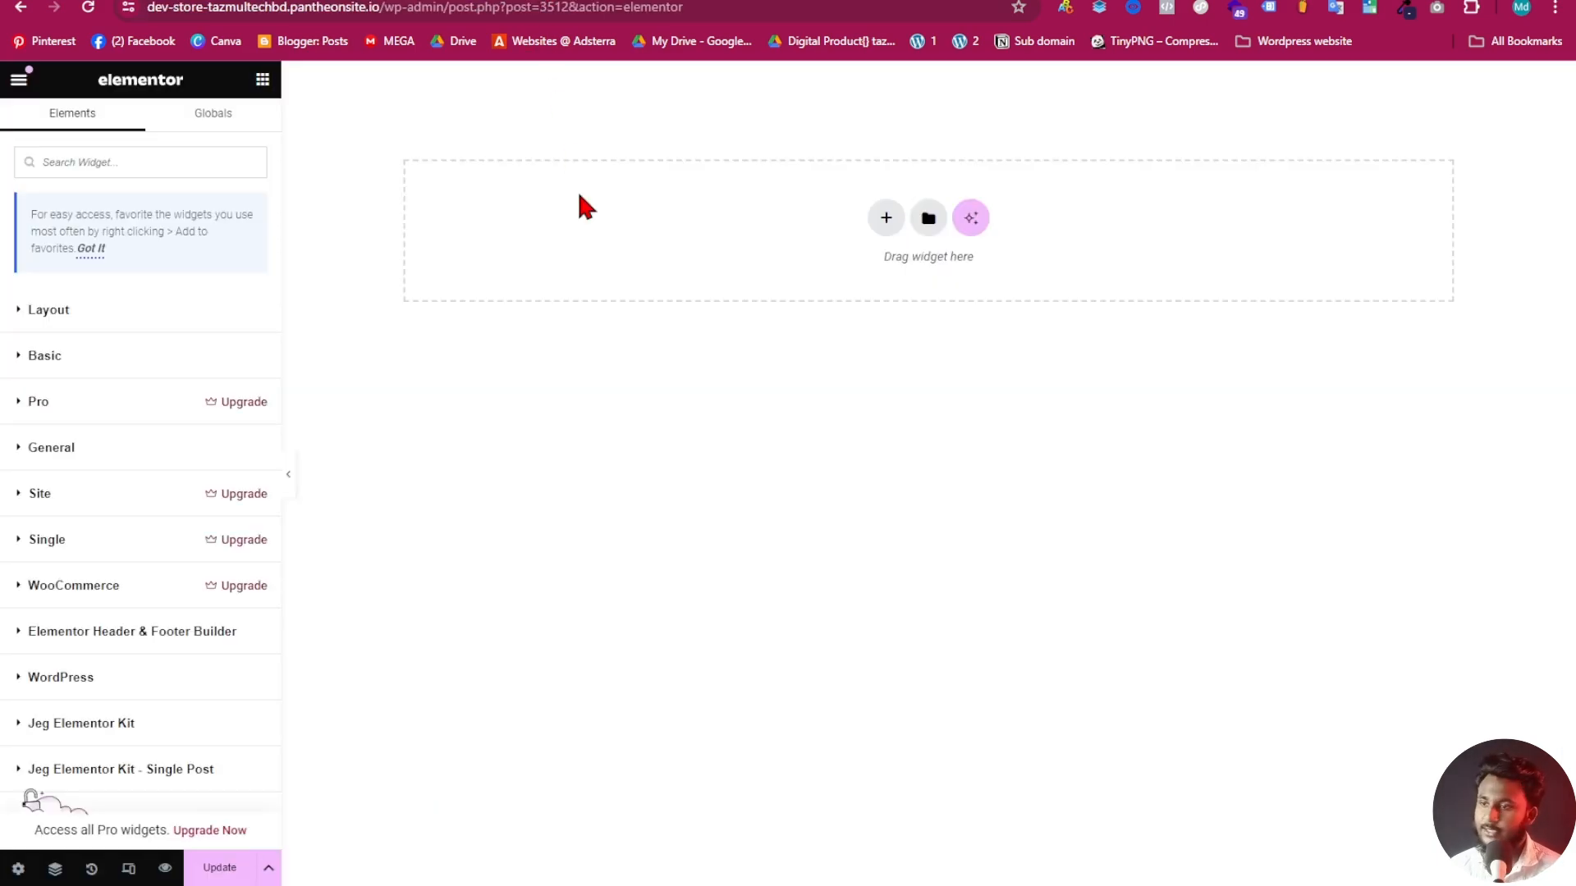
{"action": "left_click", "coordinate": [886, 218]}
{"action": "left_click", "coordinate": [857, 263]}
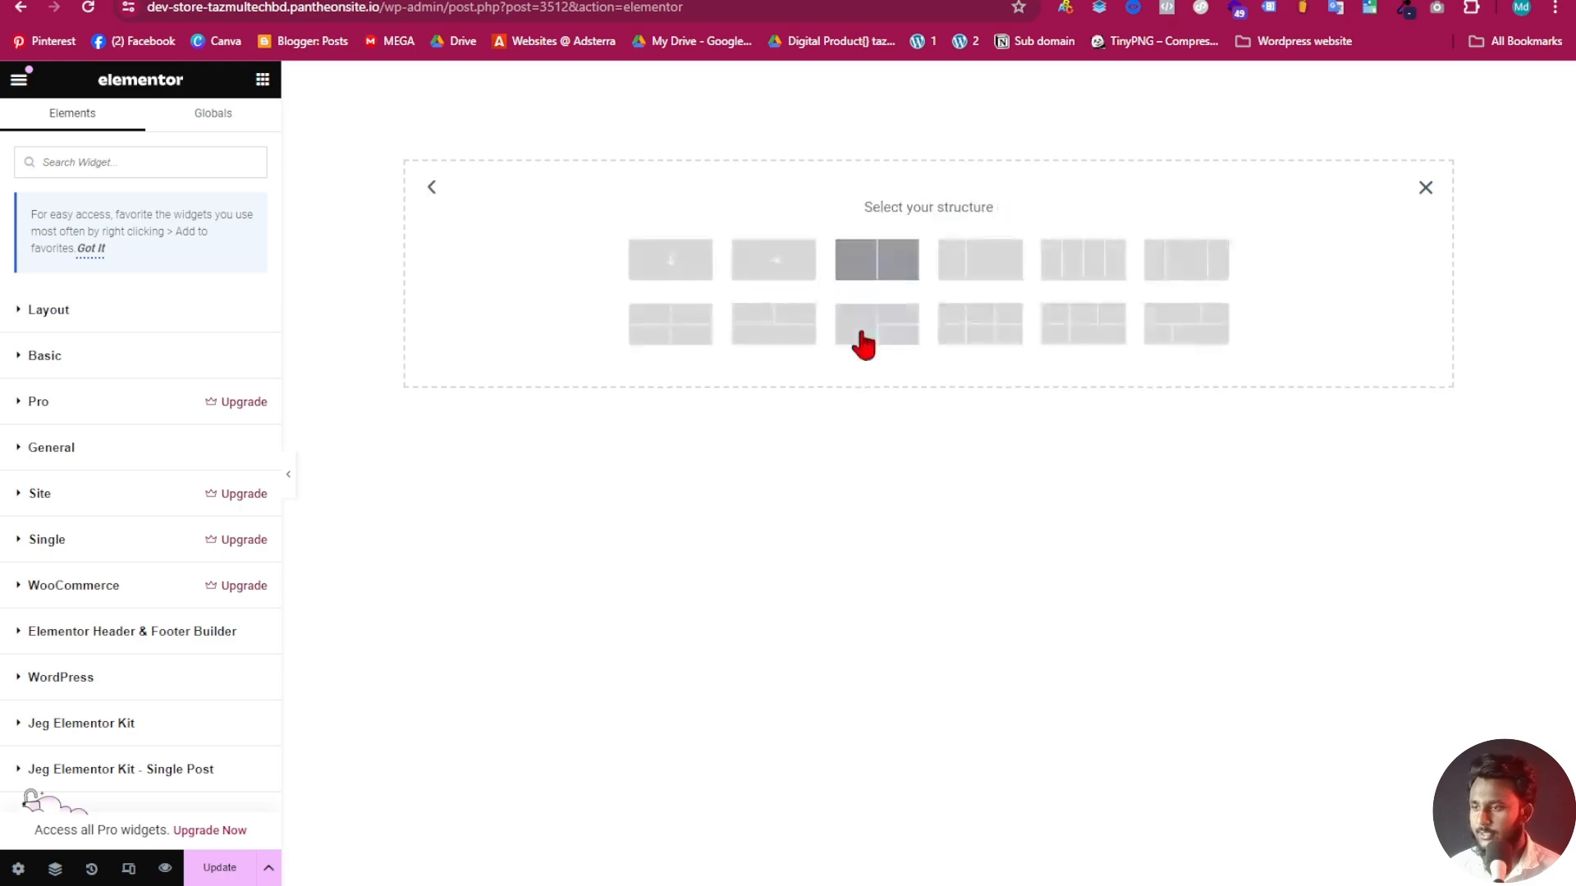
{"action": "left_click", "coordinate": [1054, 270]}
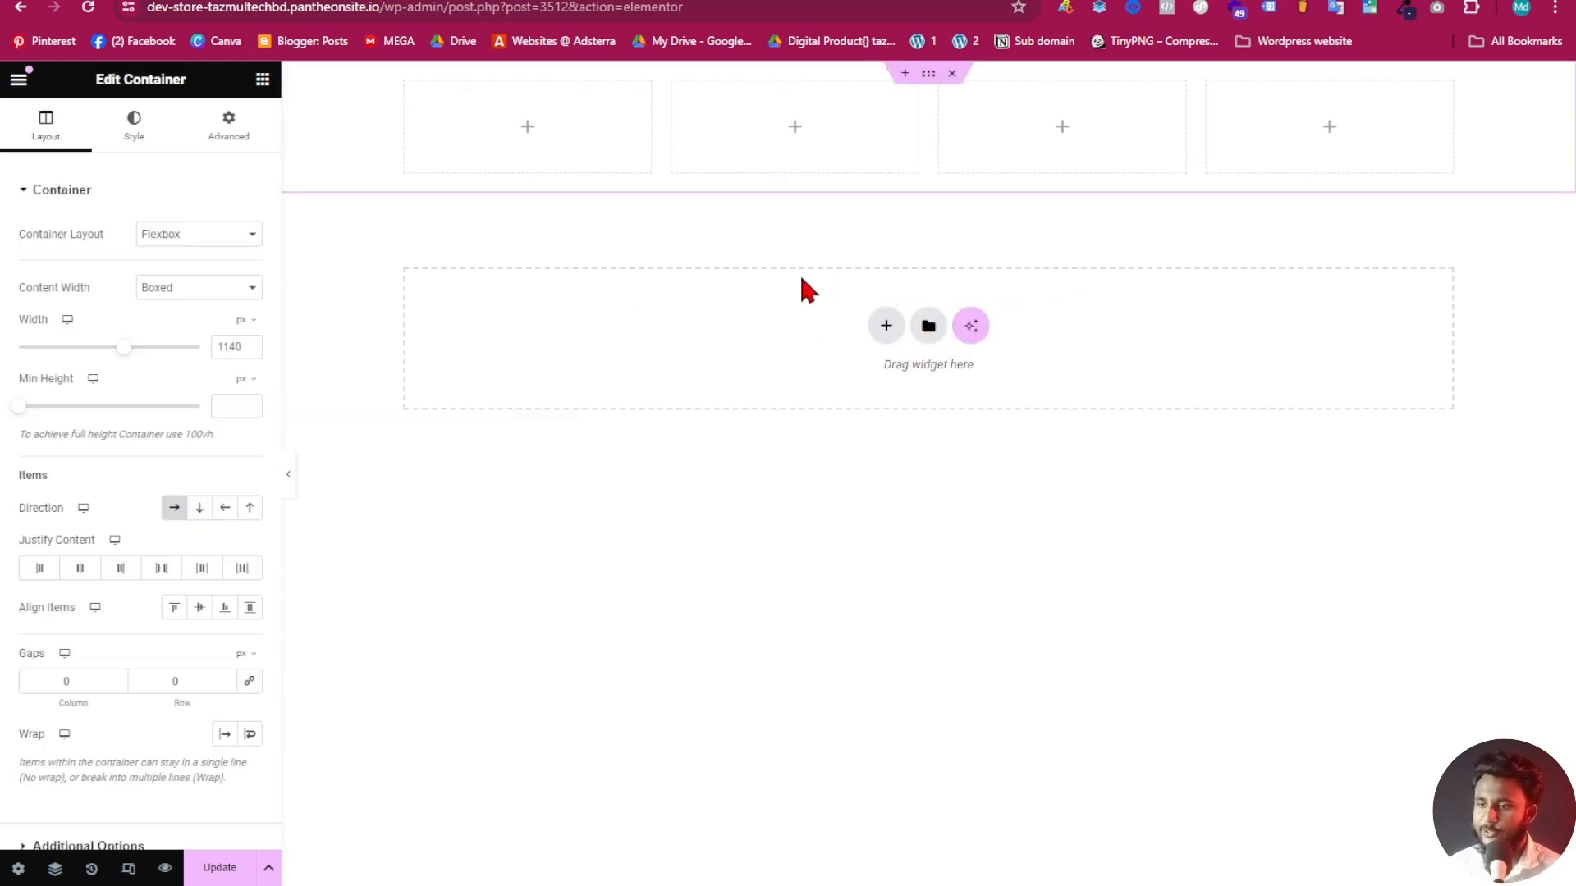
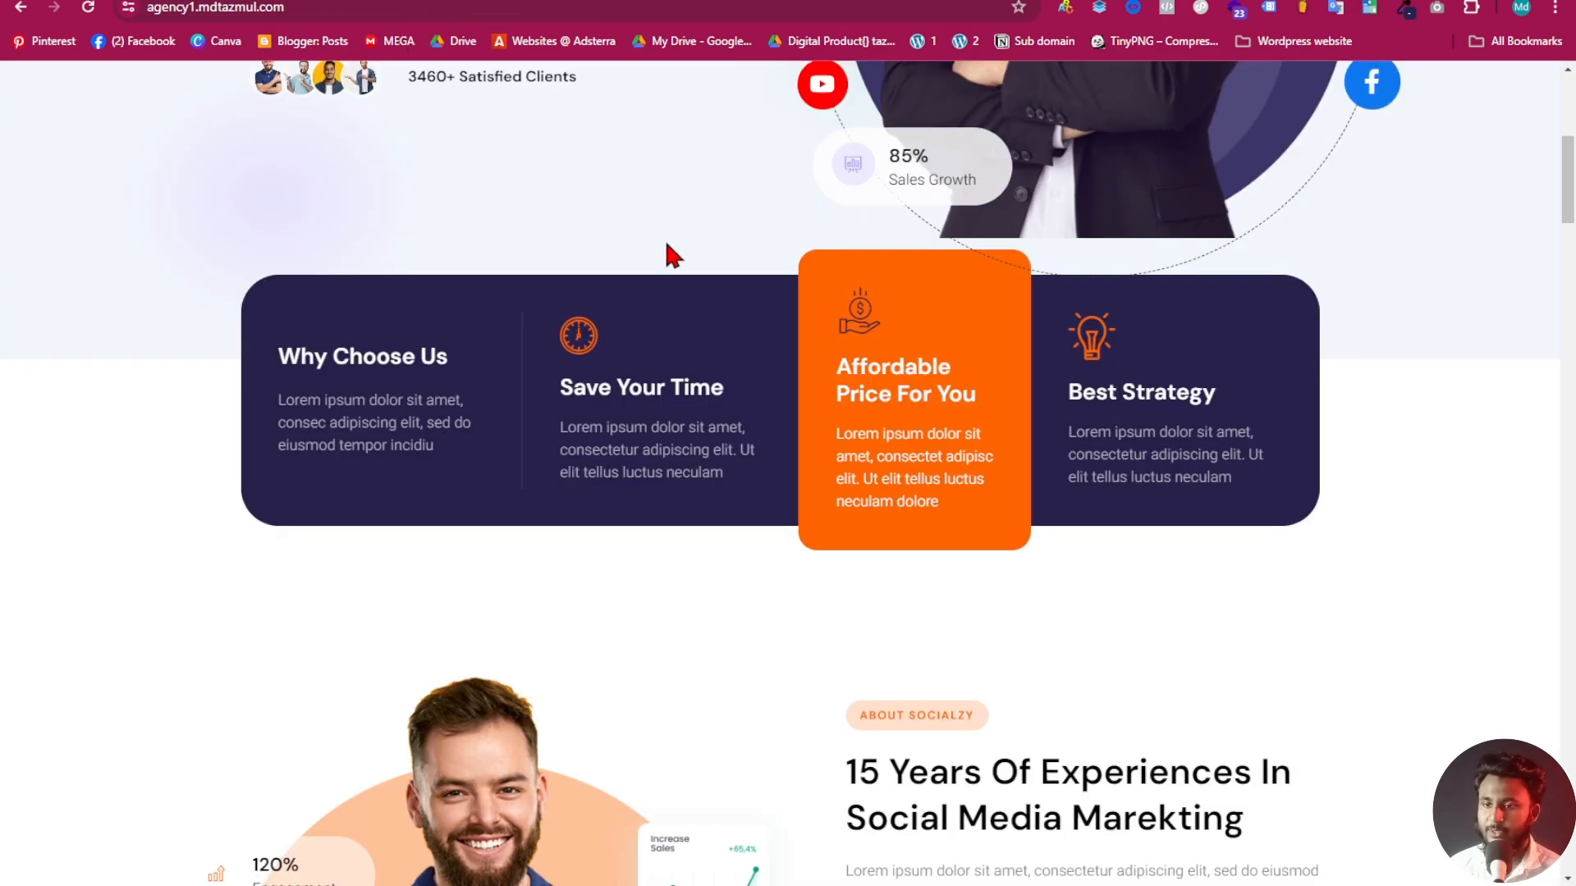
Sample the dark navy background colour of the Why Choose Us bar on the demo page
{"action": "left_click", "coordinate": [1406, 8]}
{"action": "left_click", "coordinate": [308, 336]}
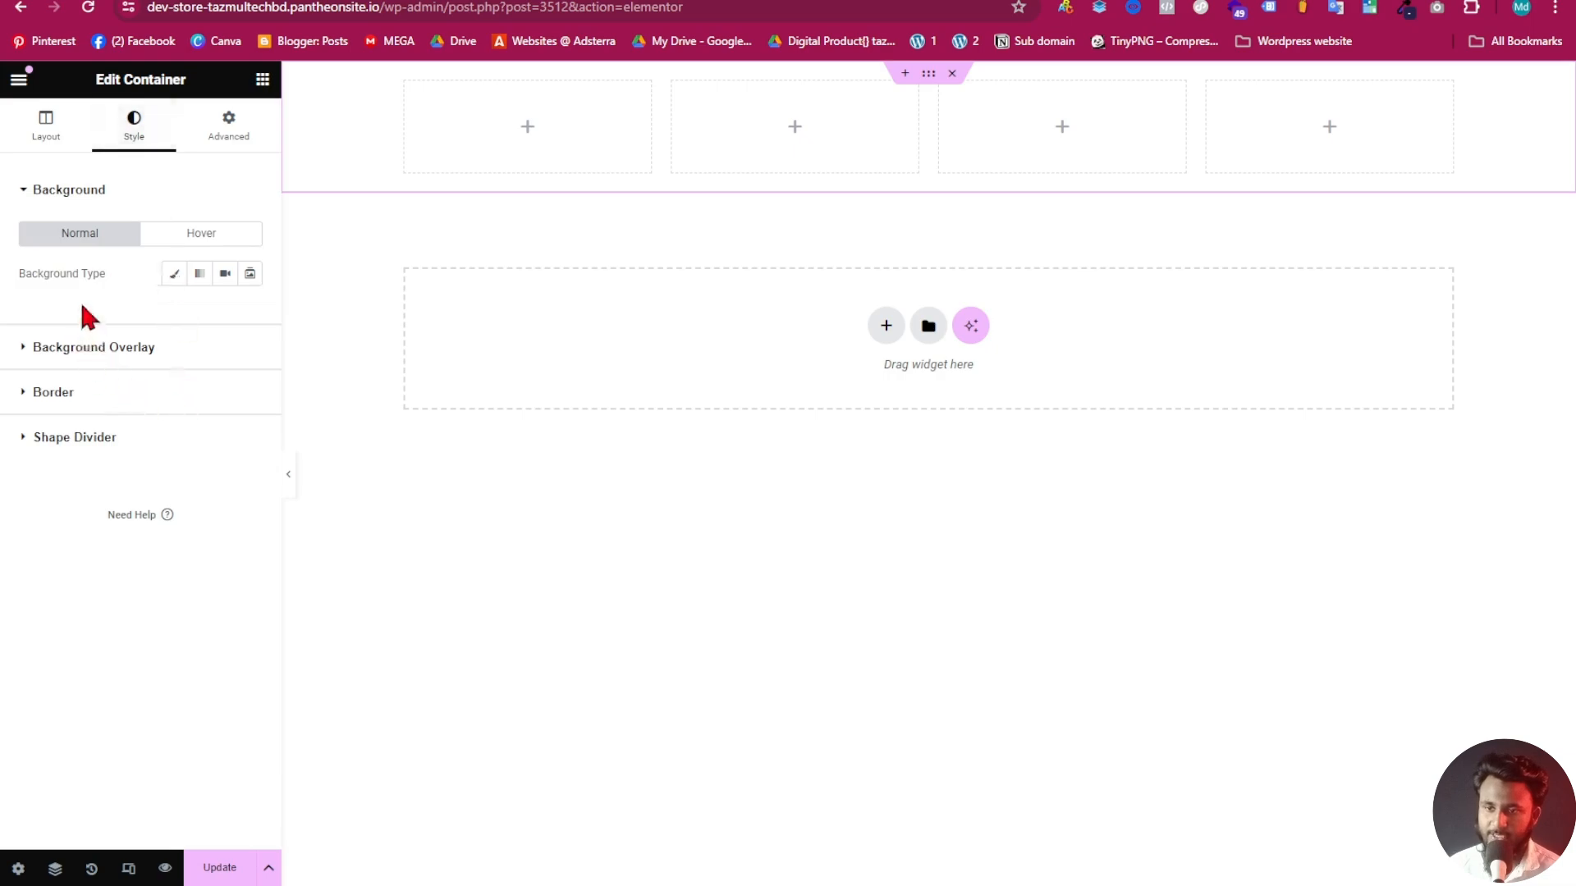
Give the four-column container a classic background in the sampled colour #28214C
{"action": "left_click", "coordinate": [171, 275]}
{"action": "left_click", "coordinate": [251, 313]}
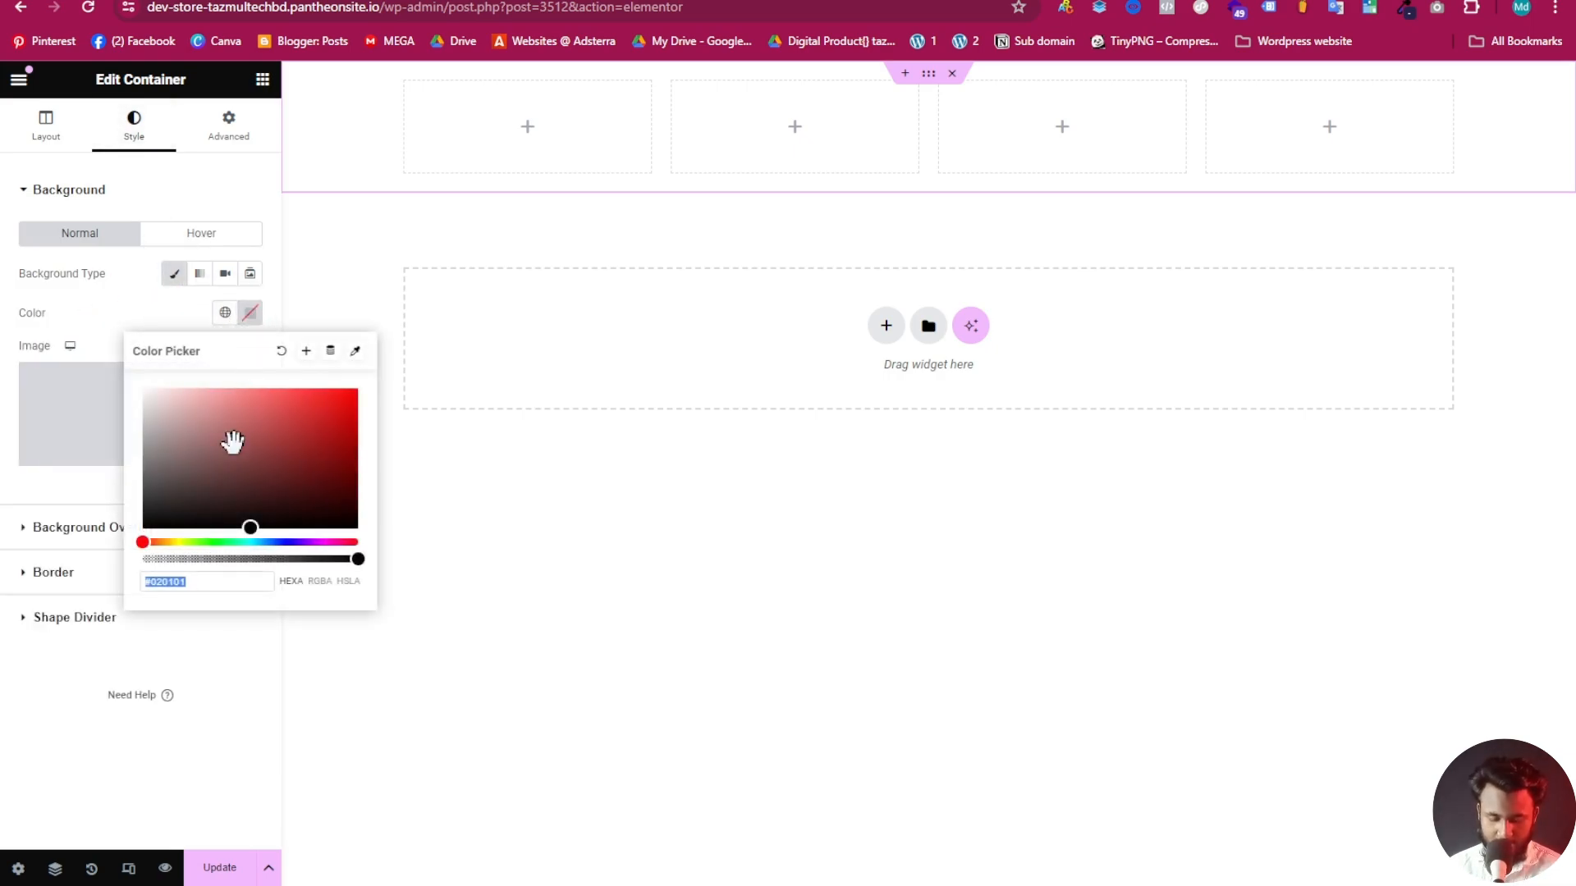
{"action": "key", "text": "ctrl+v"}
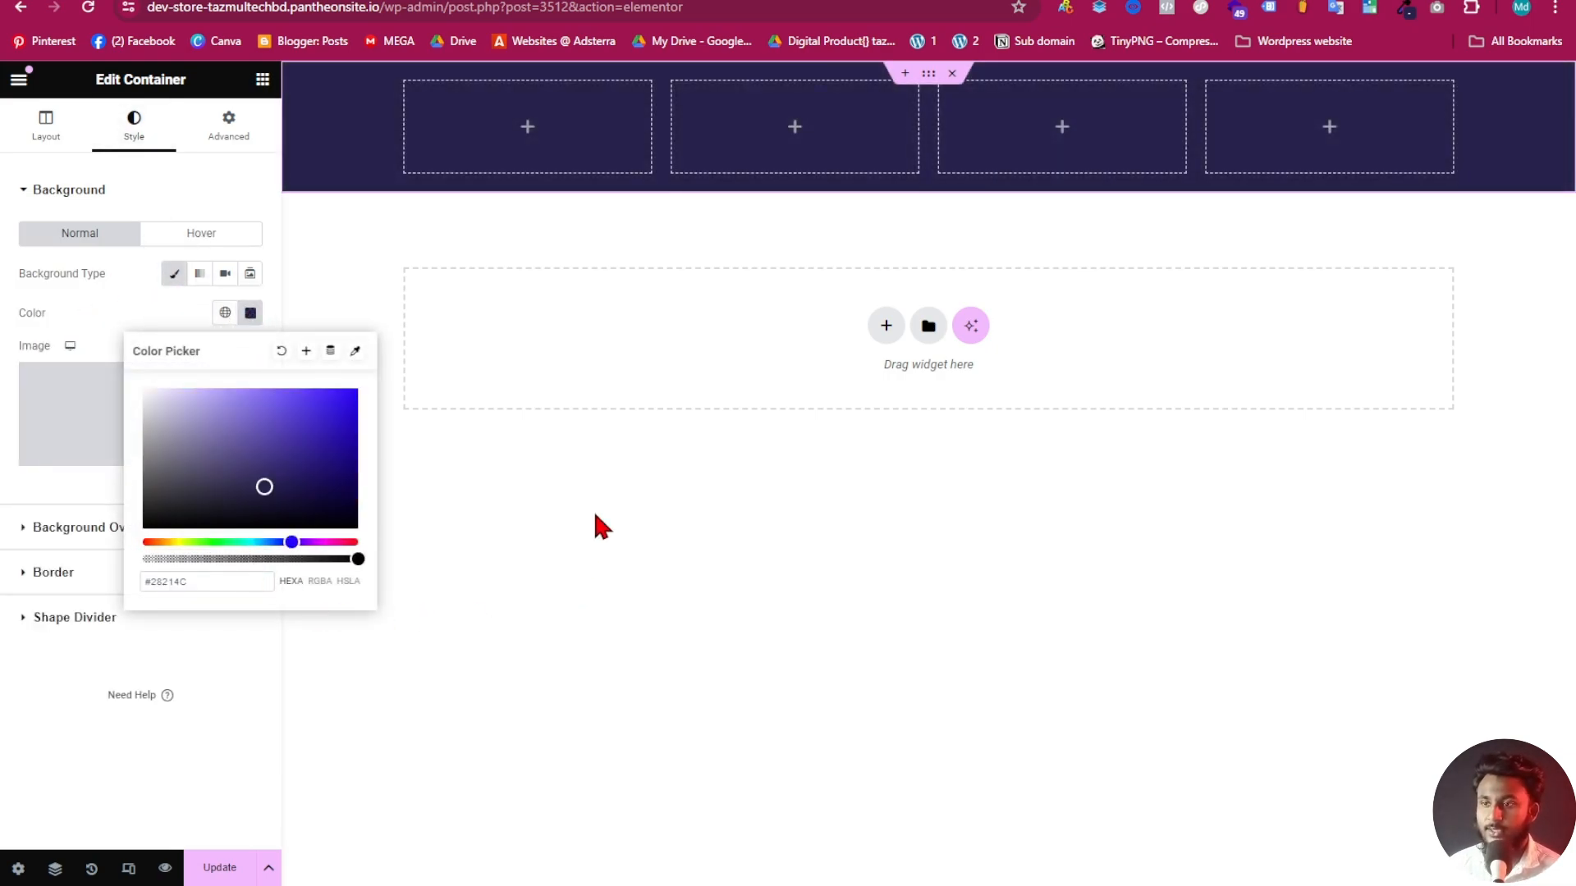
{"action": "left_click", "coordinate": [679, 234]}
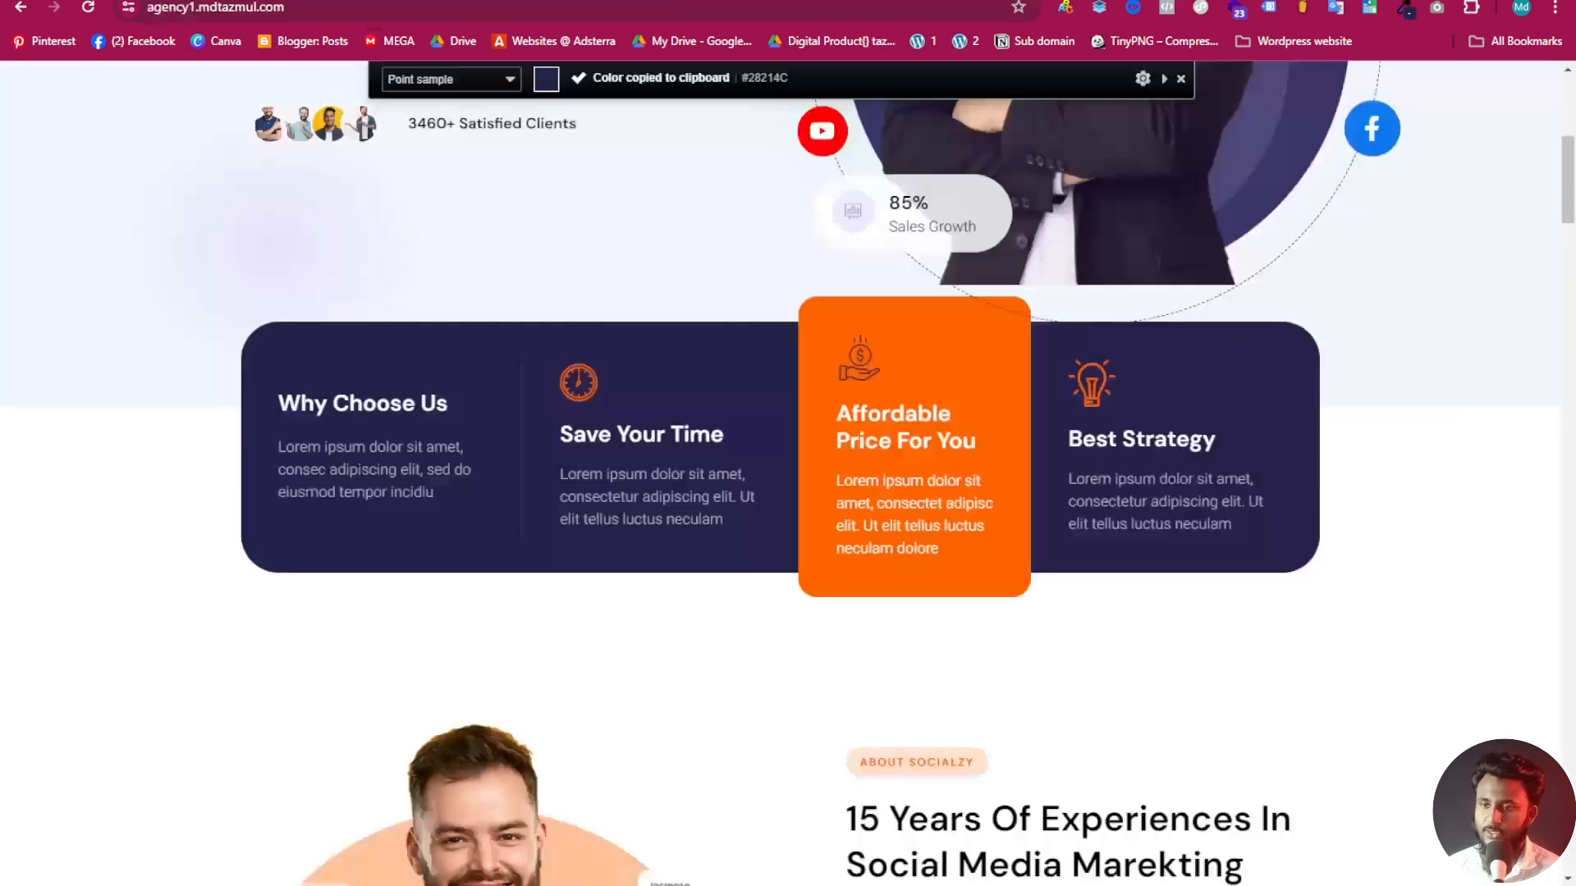
Set the four-column container's border radius to 35 px on all corners, preview it and compare it with the demo page
{"action": "scroll", "coordinate": [361, 345], "scroll_direction": "down", "scroll_amount": 1}
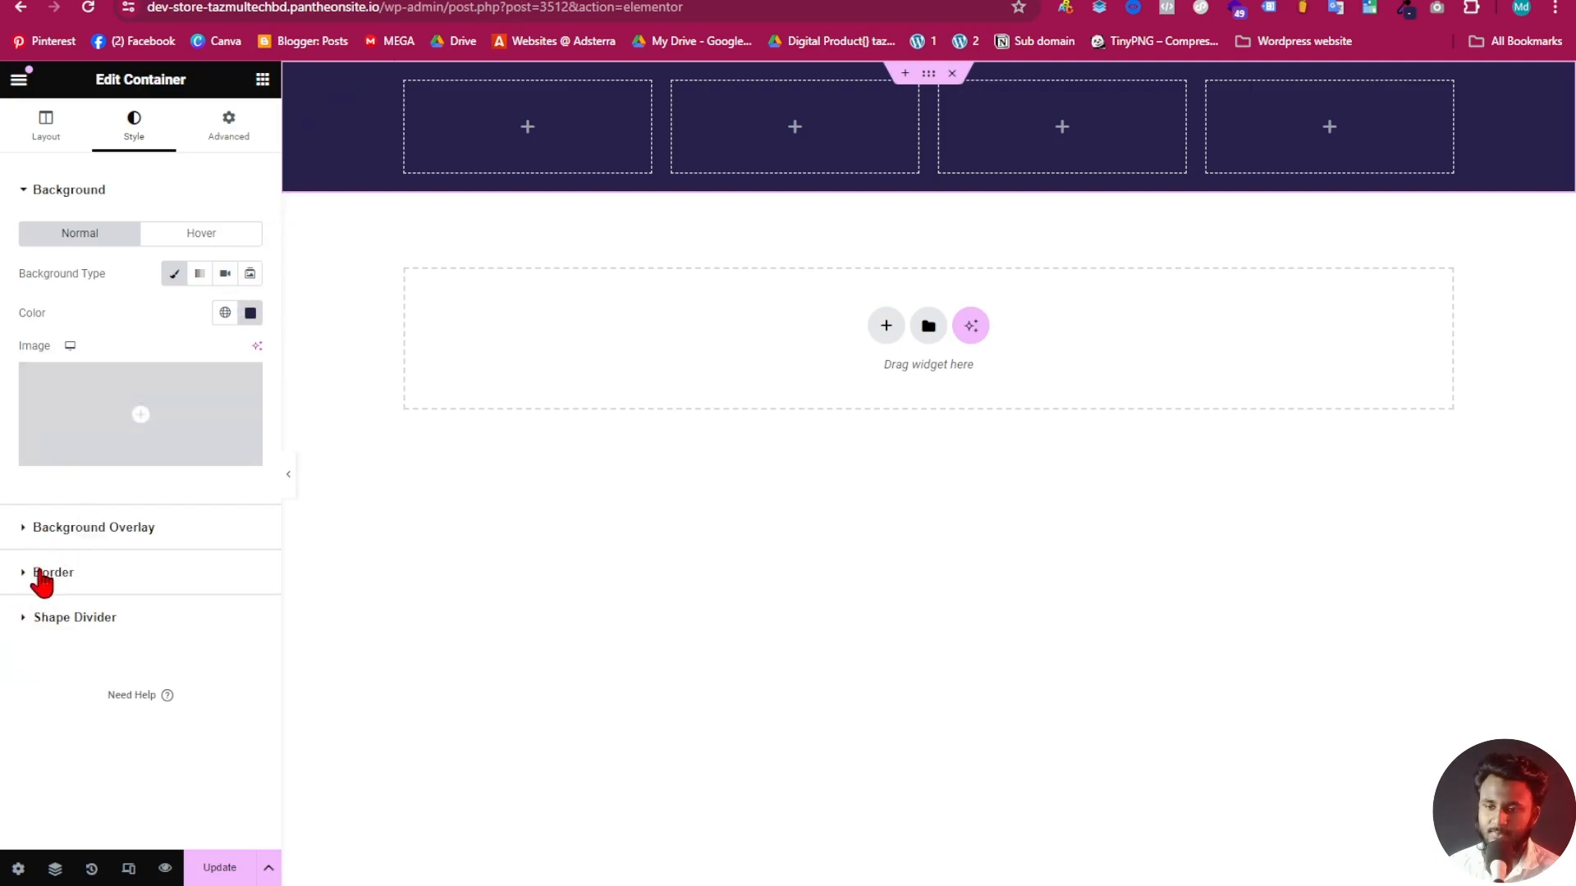
{"action": "left_click", "coordinate": [39, 573]}
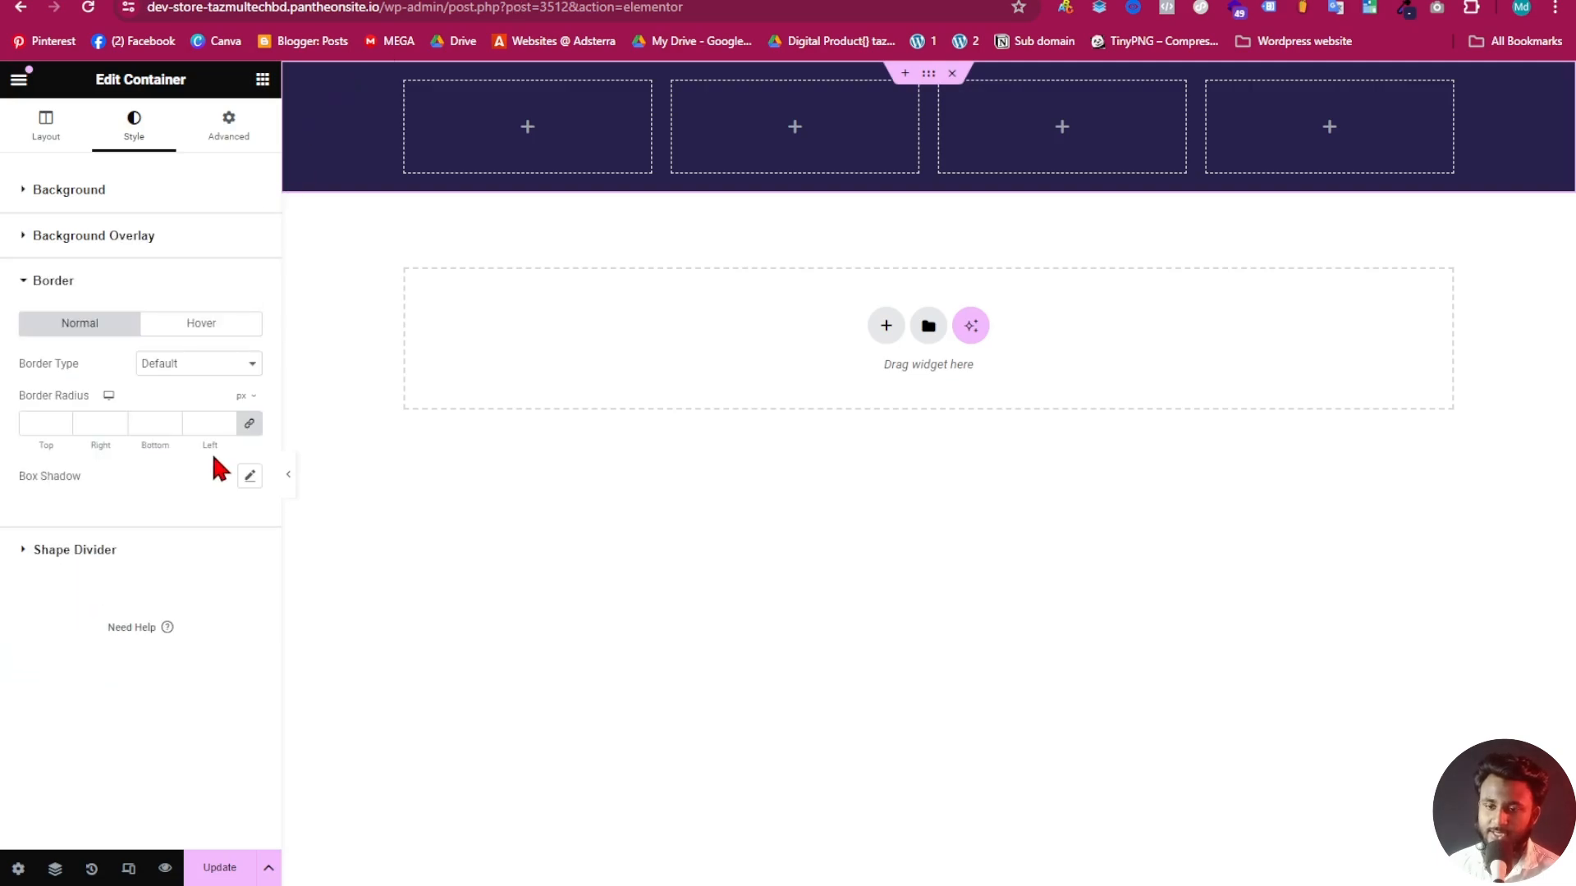
{"action": "left_click", "coordinate": [58, 420]}
{"action": "type", "text": "35"}
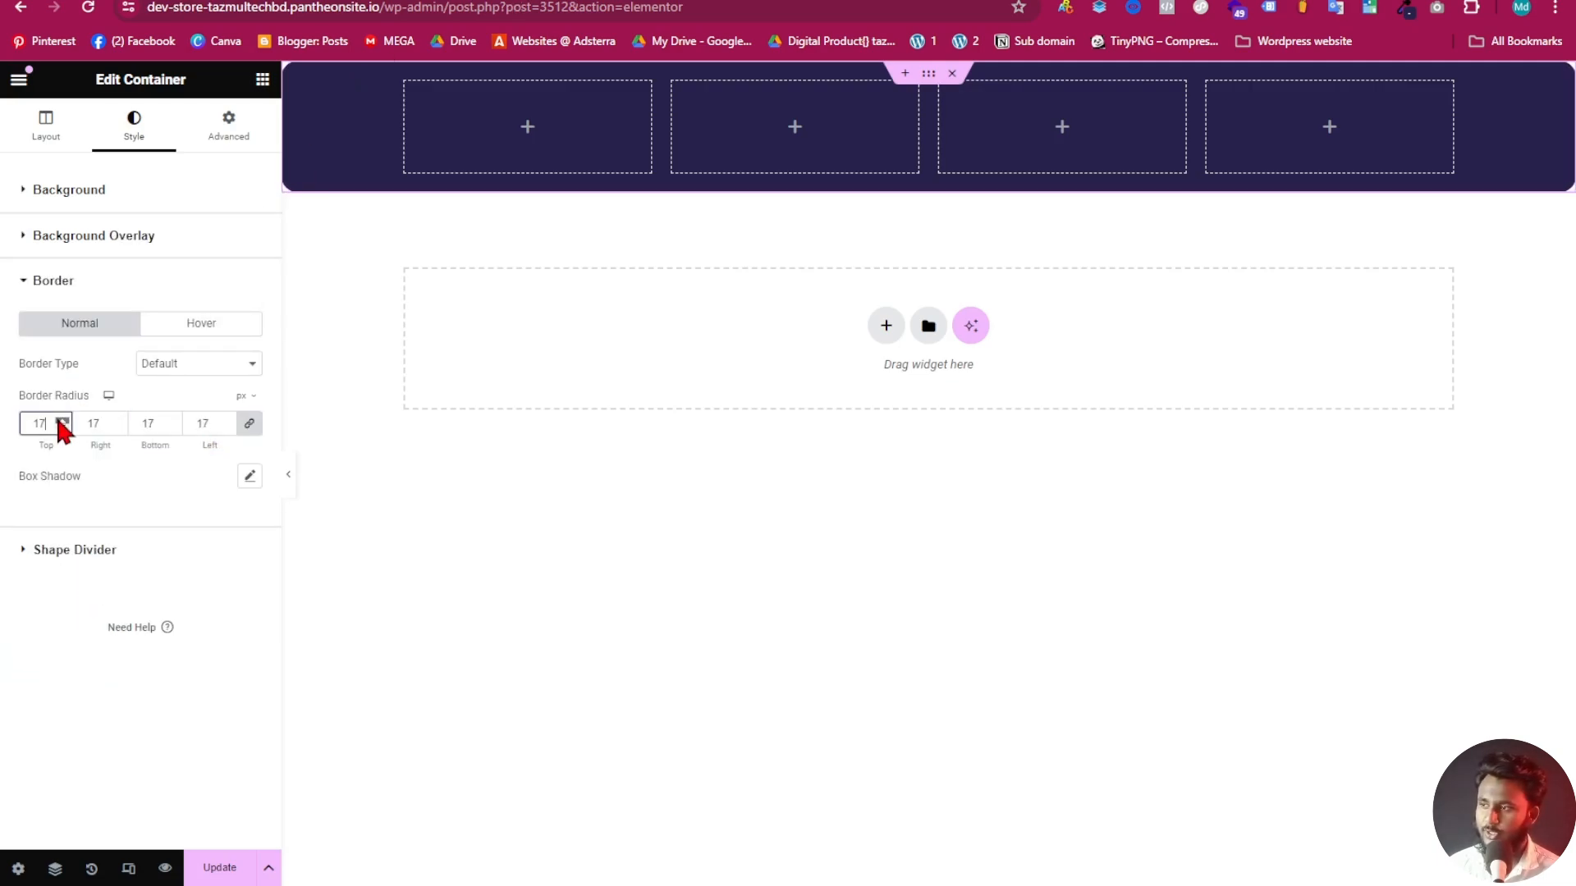
{"action": "left_click", "coordinate": [290, 475]}
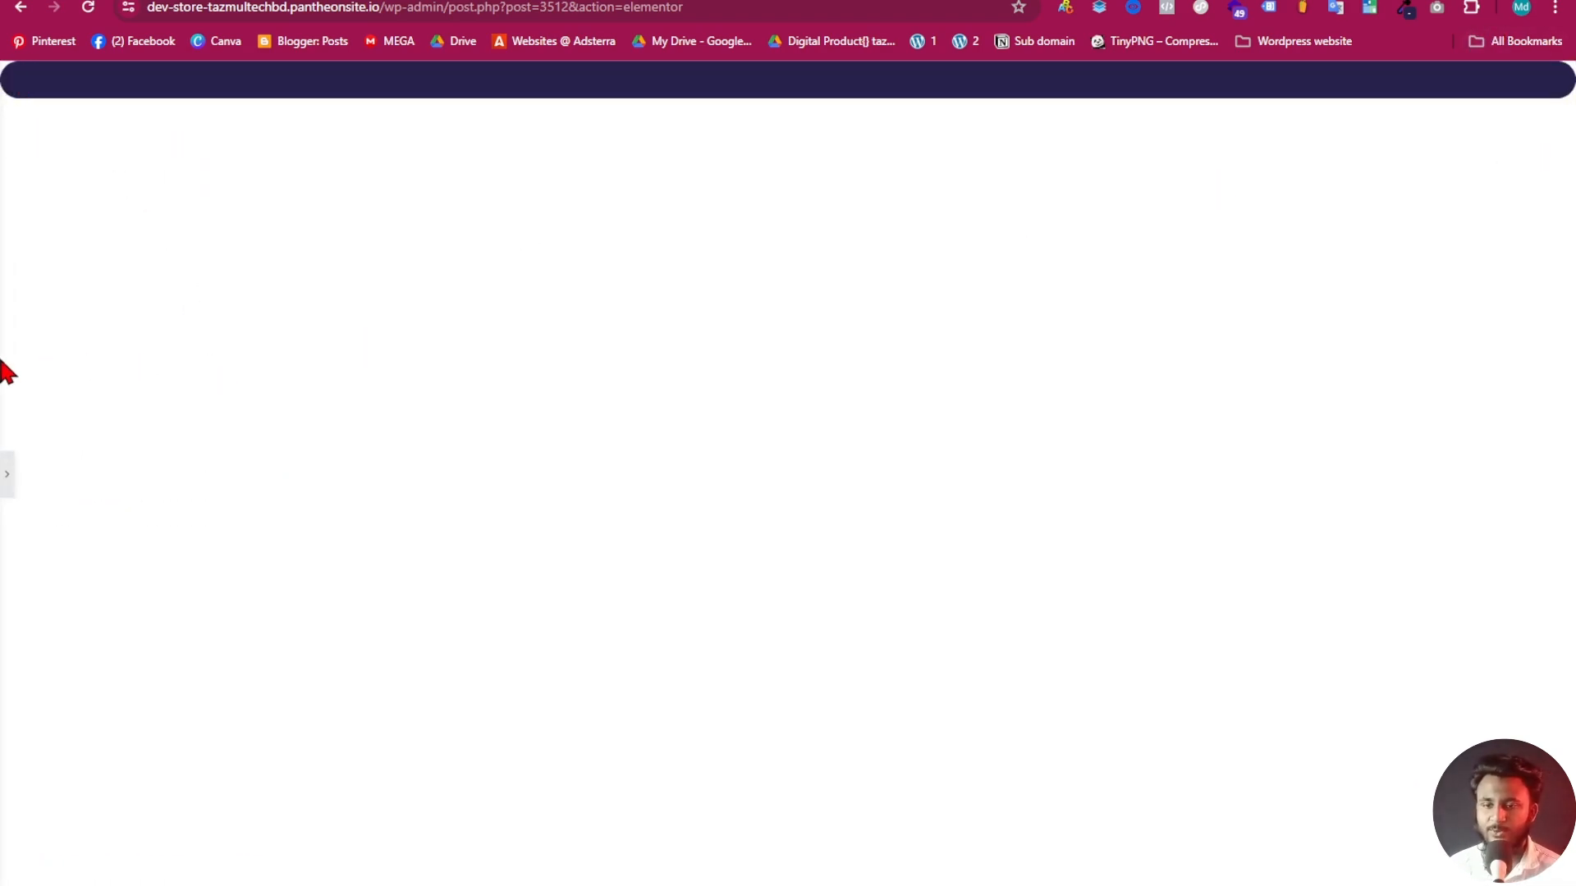
{"action": "key", "text": "ctrl+Tab"}
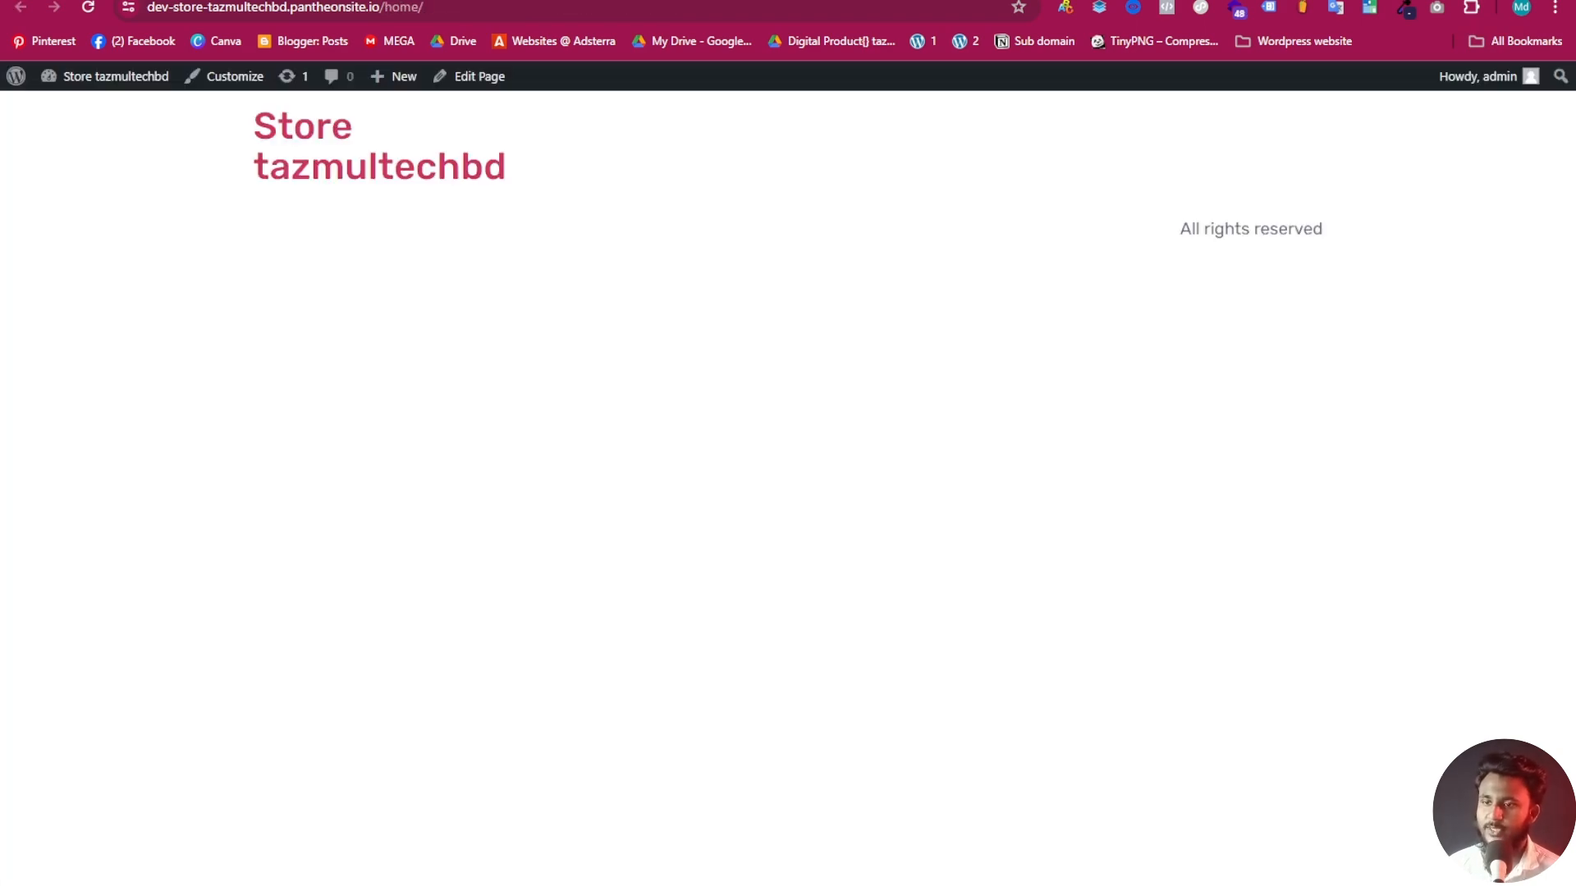
{"action": "key", "text": "ctrl+Tab"}
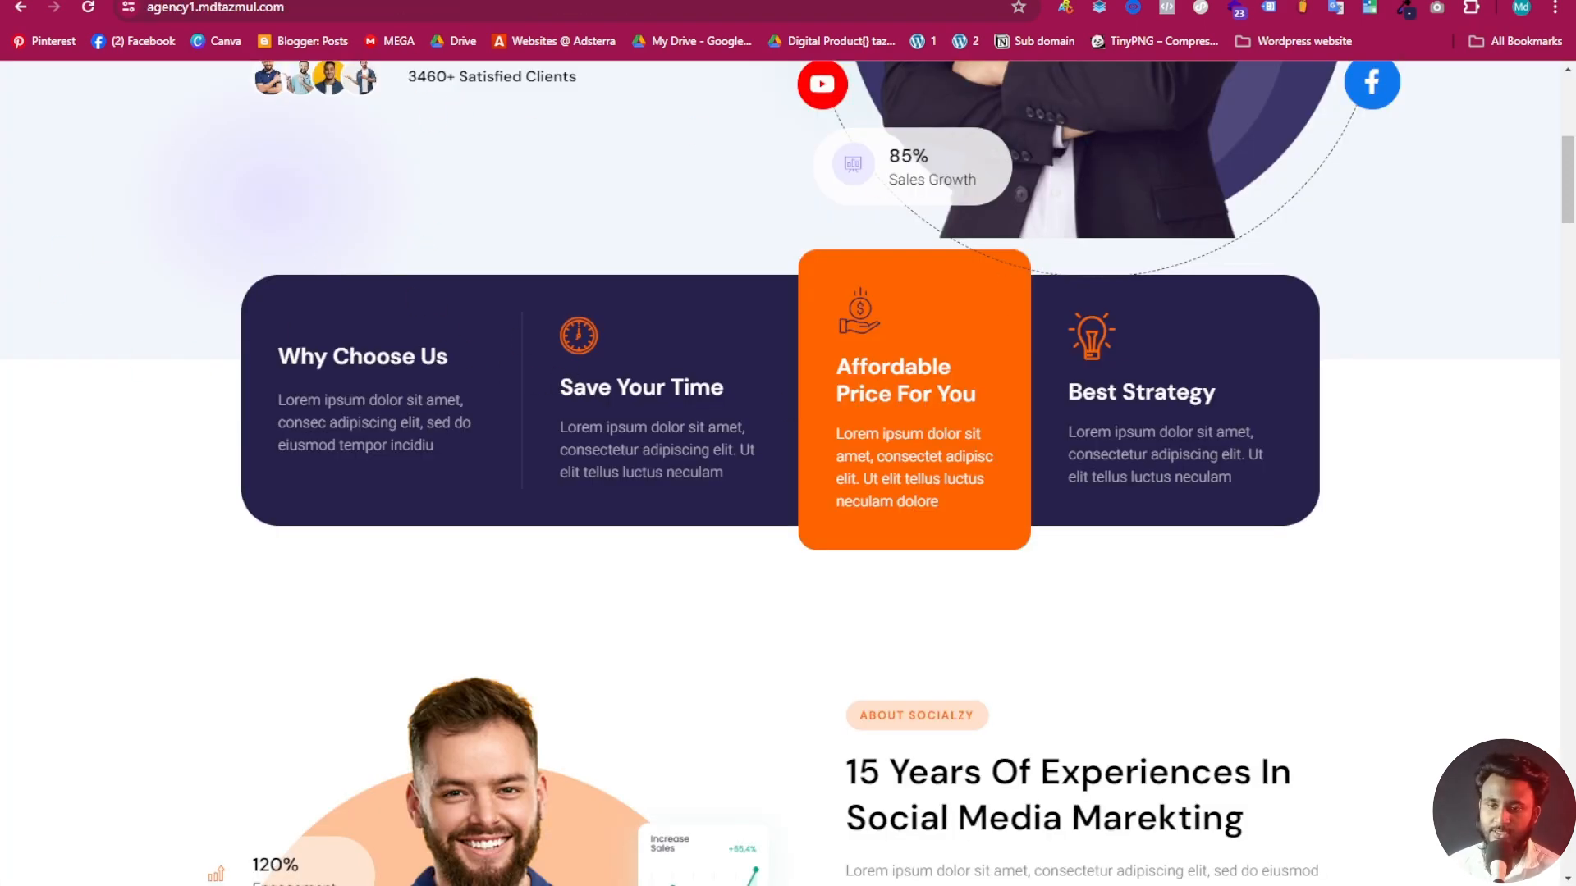
{"action": "key", "text": "ctrl+Tab"}
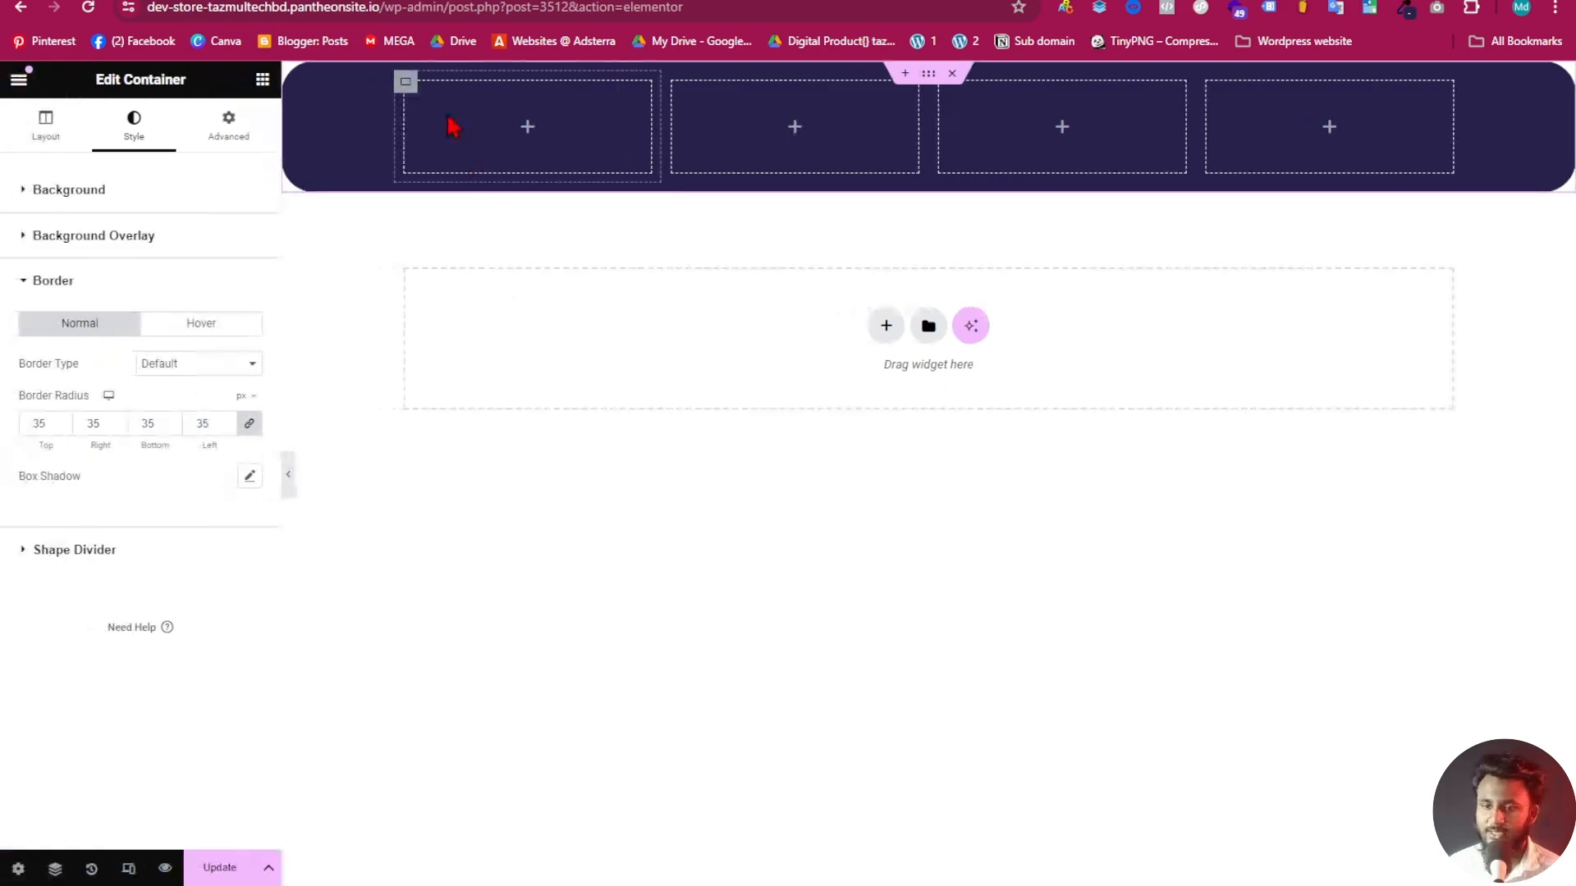
Delete the four-column container and add a new Flexbox container with the single-column, downward-direction structure
{"action": "left_click", "coordinate": [952, 74]}
{"action": "left_click", "coordinate": [886, 219]}
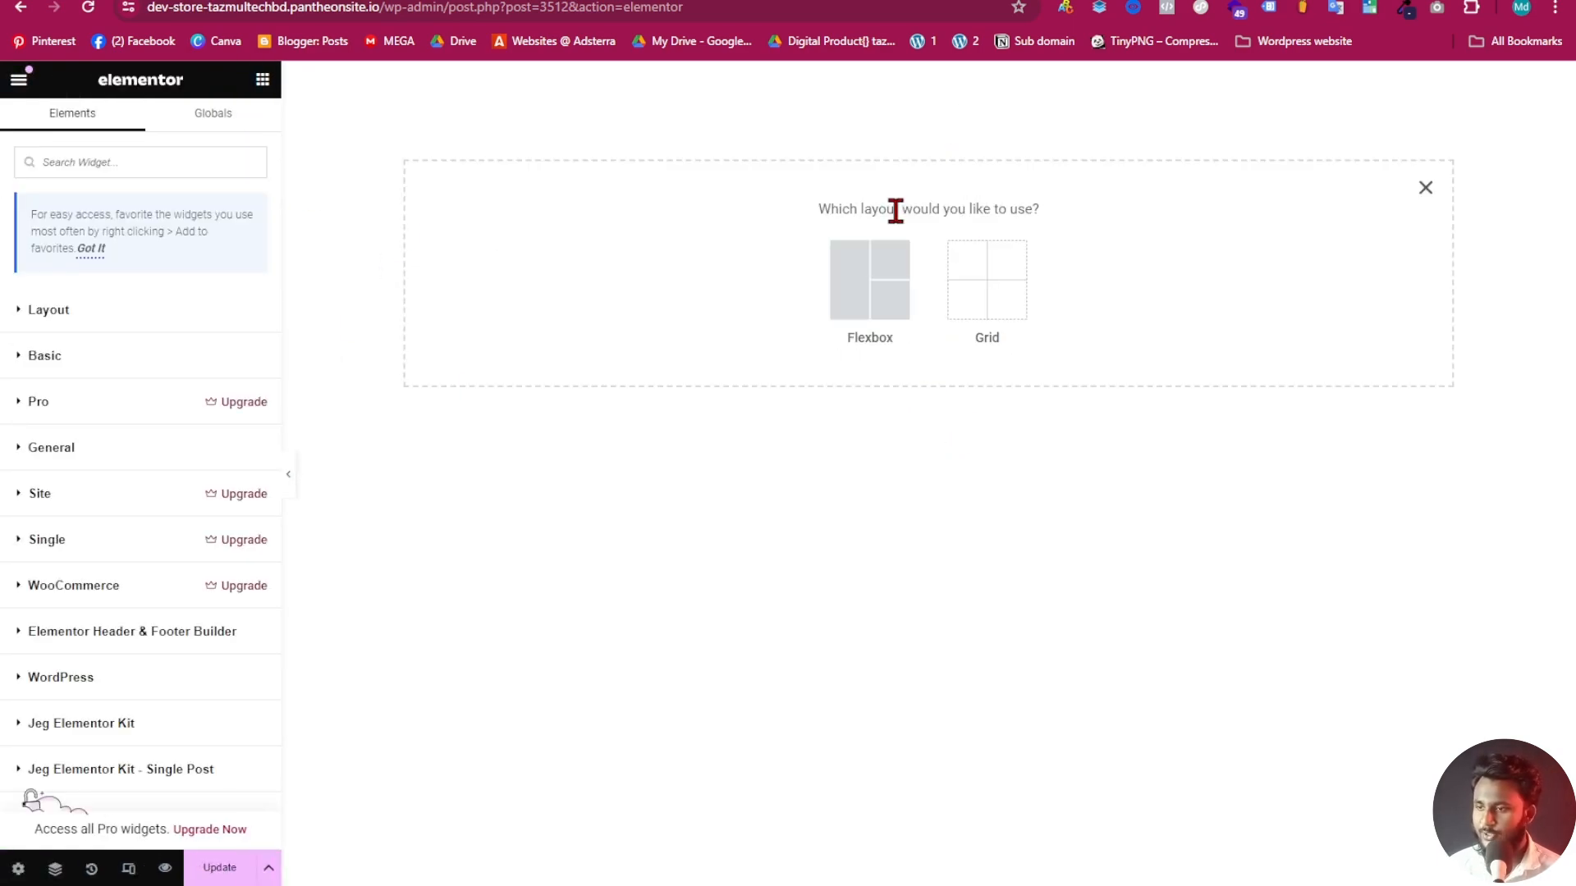
{"action": "left_click", "coordinate": [848, 300]}
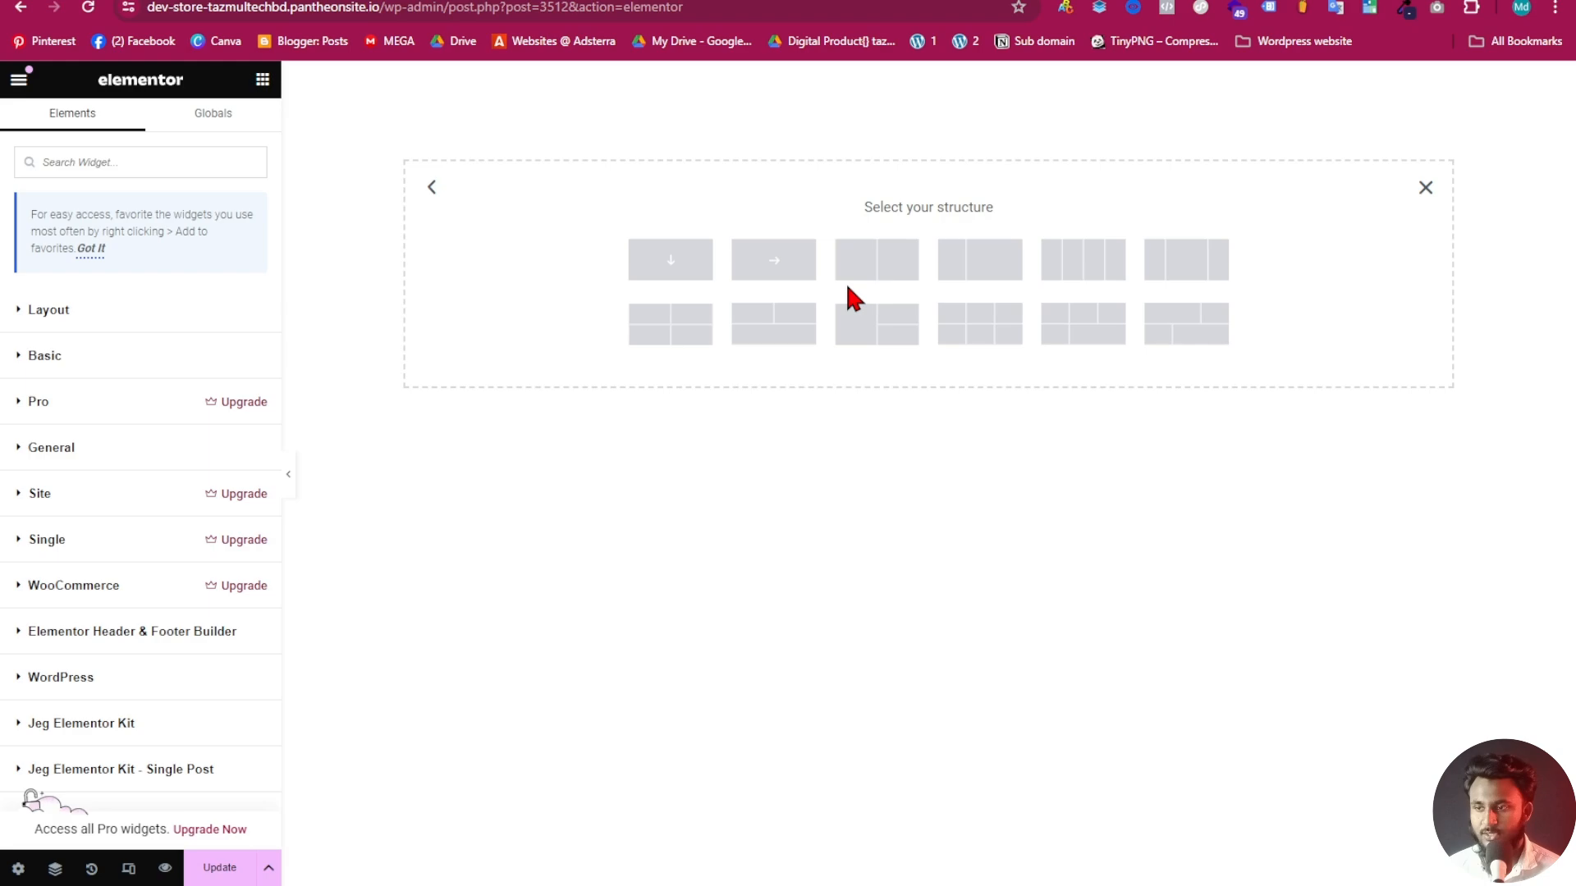
{"action": "left_click", "coordinate": [678, 270]}
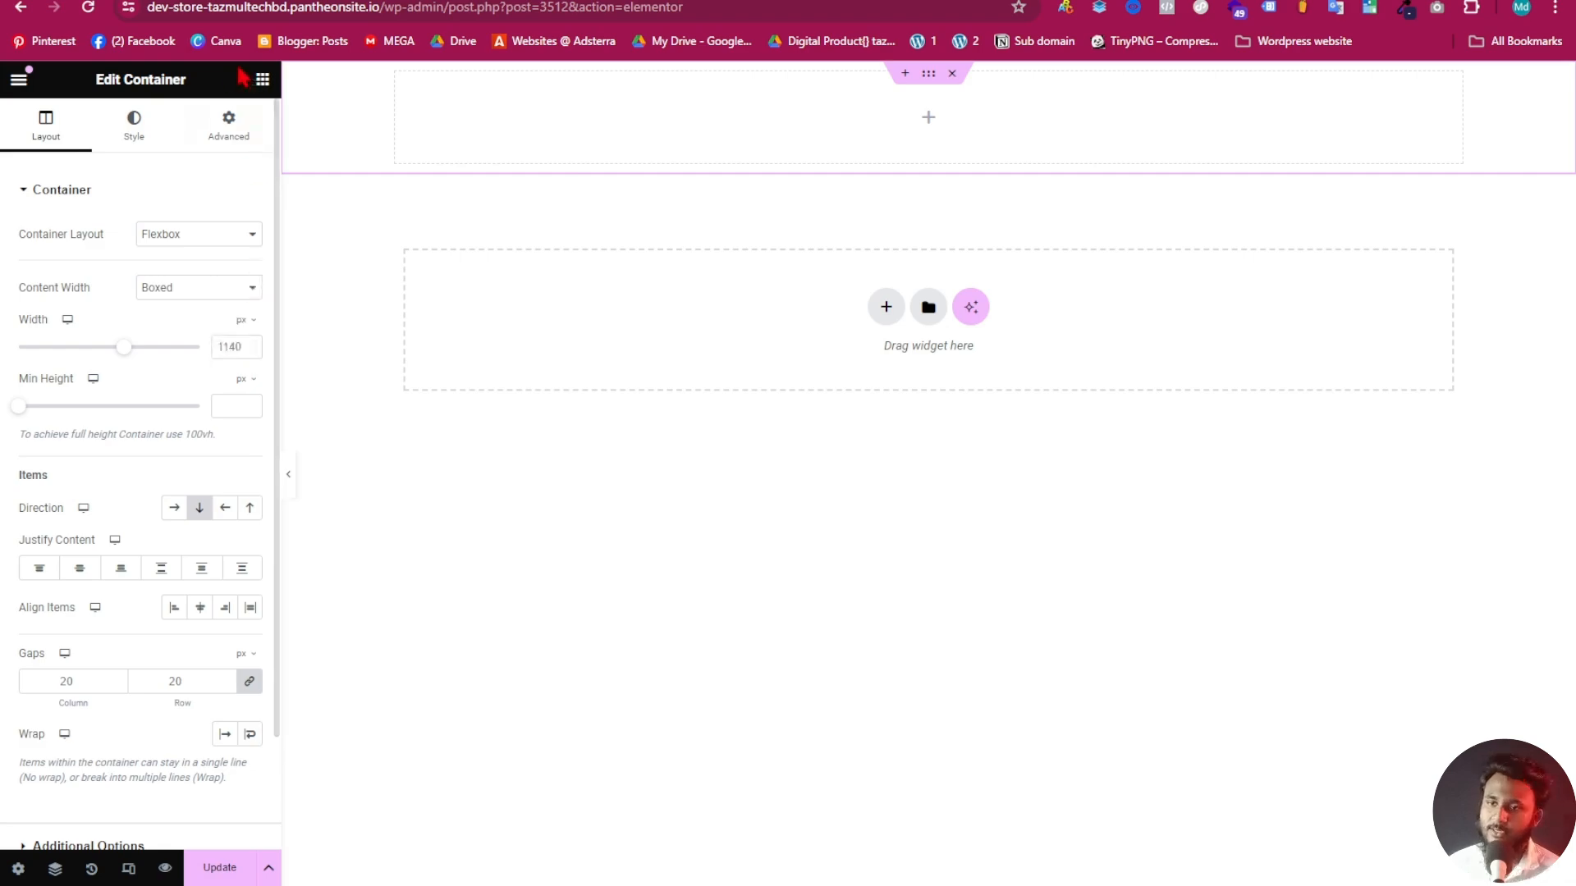
Check the demo page's bar and place a Container element from the Layout widgets inside the new container
{"action": "left_click", "coordinate": [263, 79]}
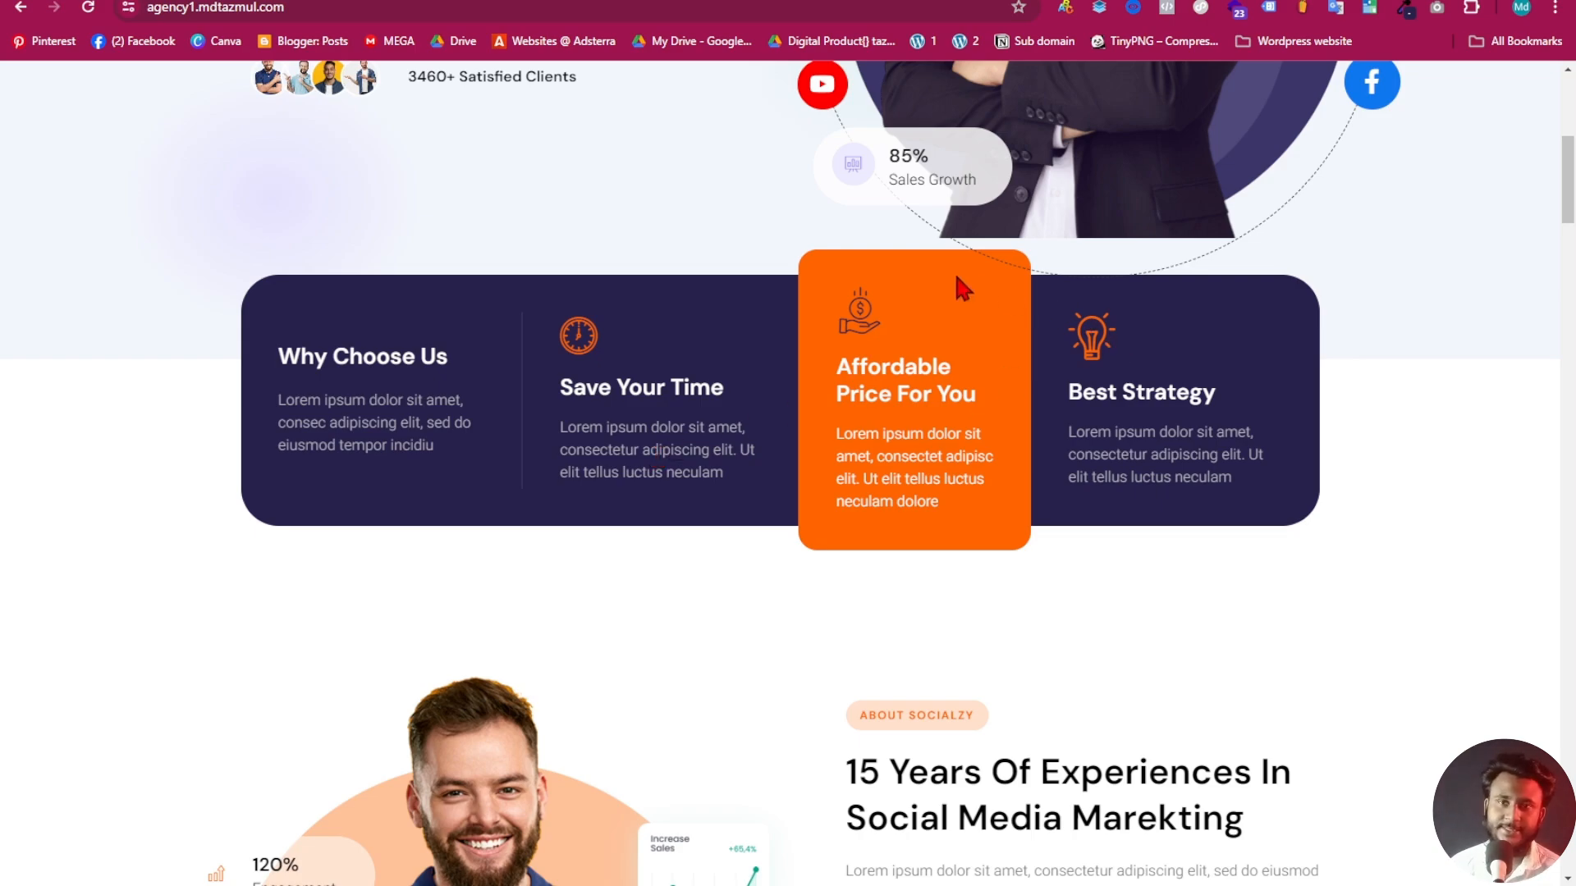
{"action": "left_click", "coordinate": [578, 1]}
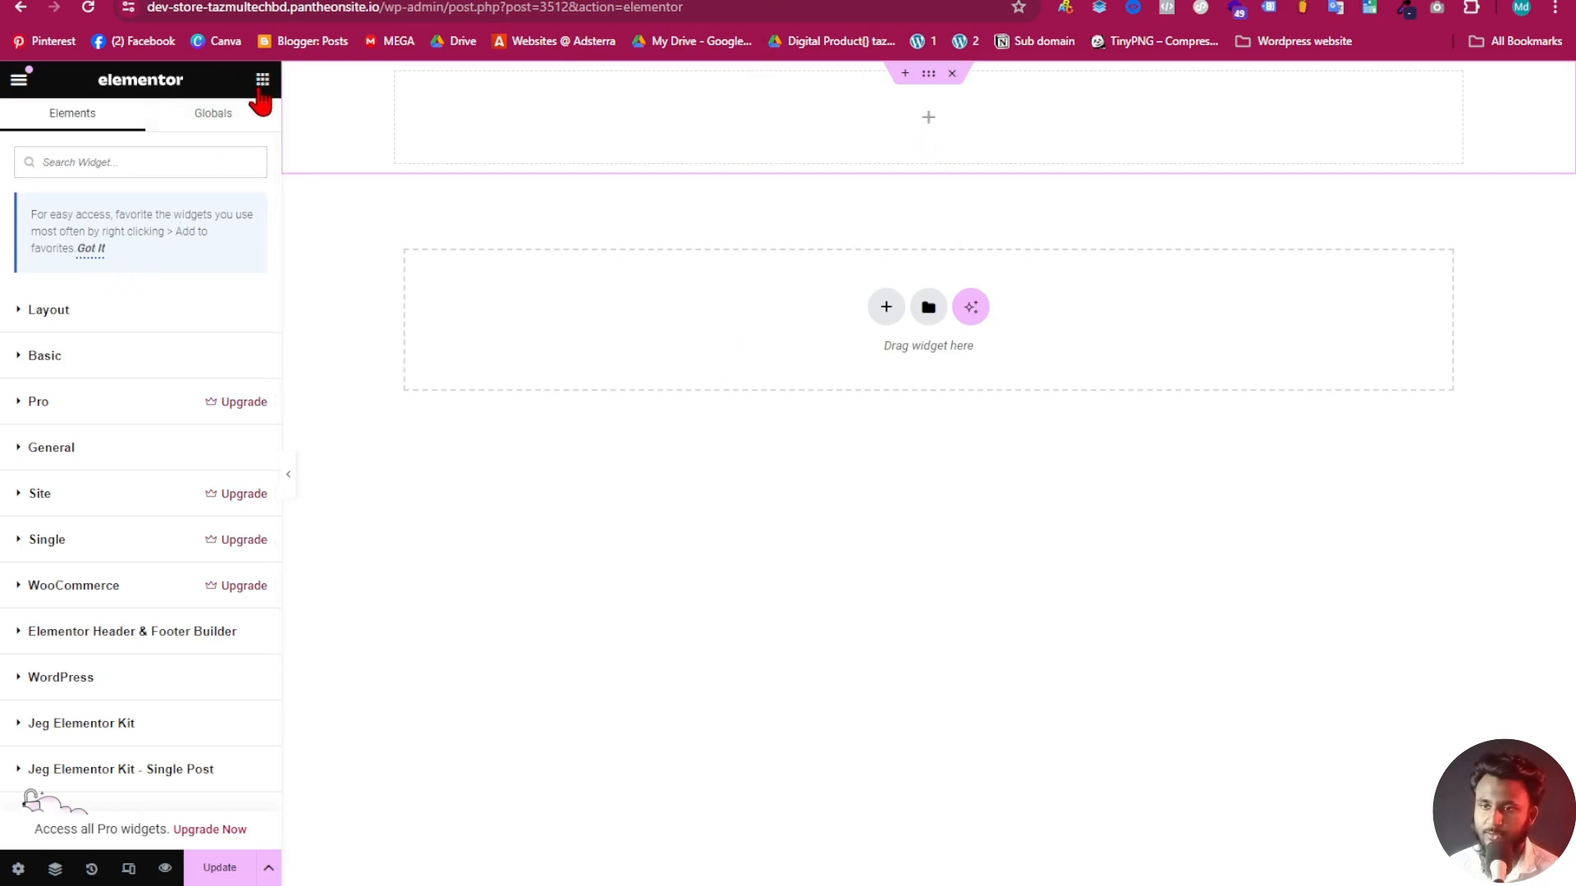
{"action": "scroll", "coordinate": [98, 585], "scroll_direction": "down", "scroll_amount": 3}
{"action": "scroll", "coordinate": [92, 588], "scroll_direction": "up", "scroll_amount": 3}
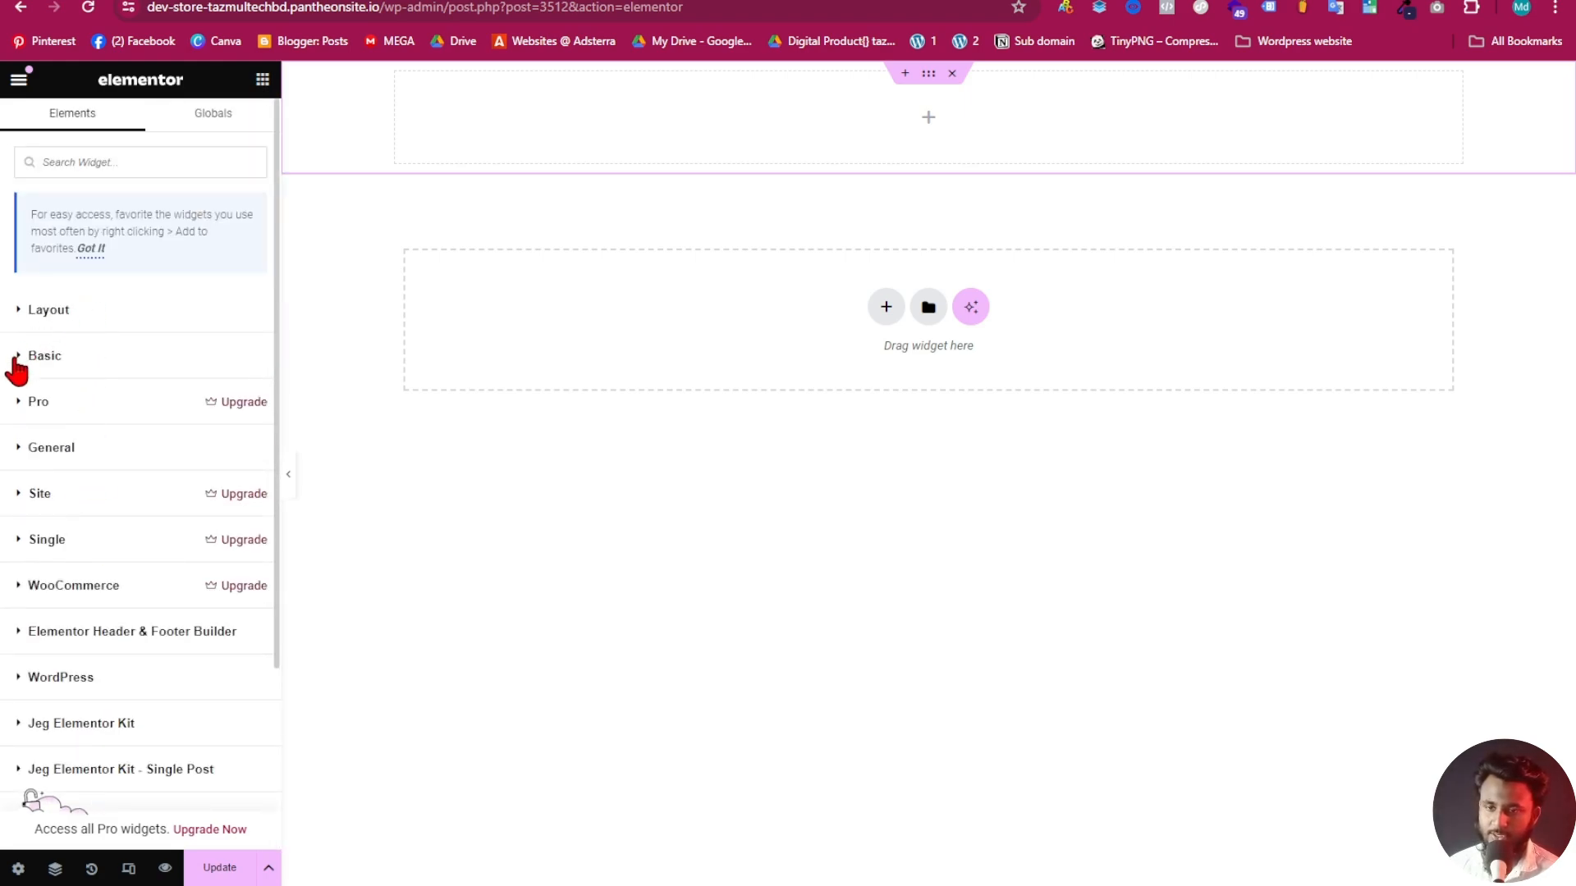
{"action": "left_click", "coordinate": [26, 309]}
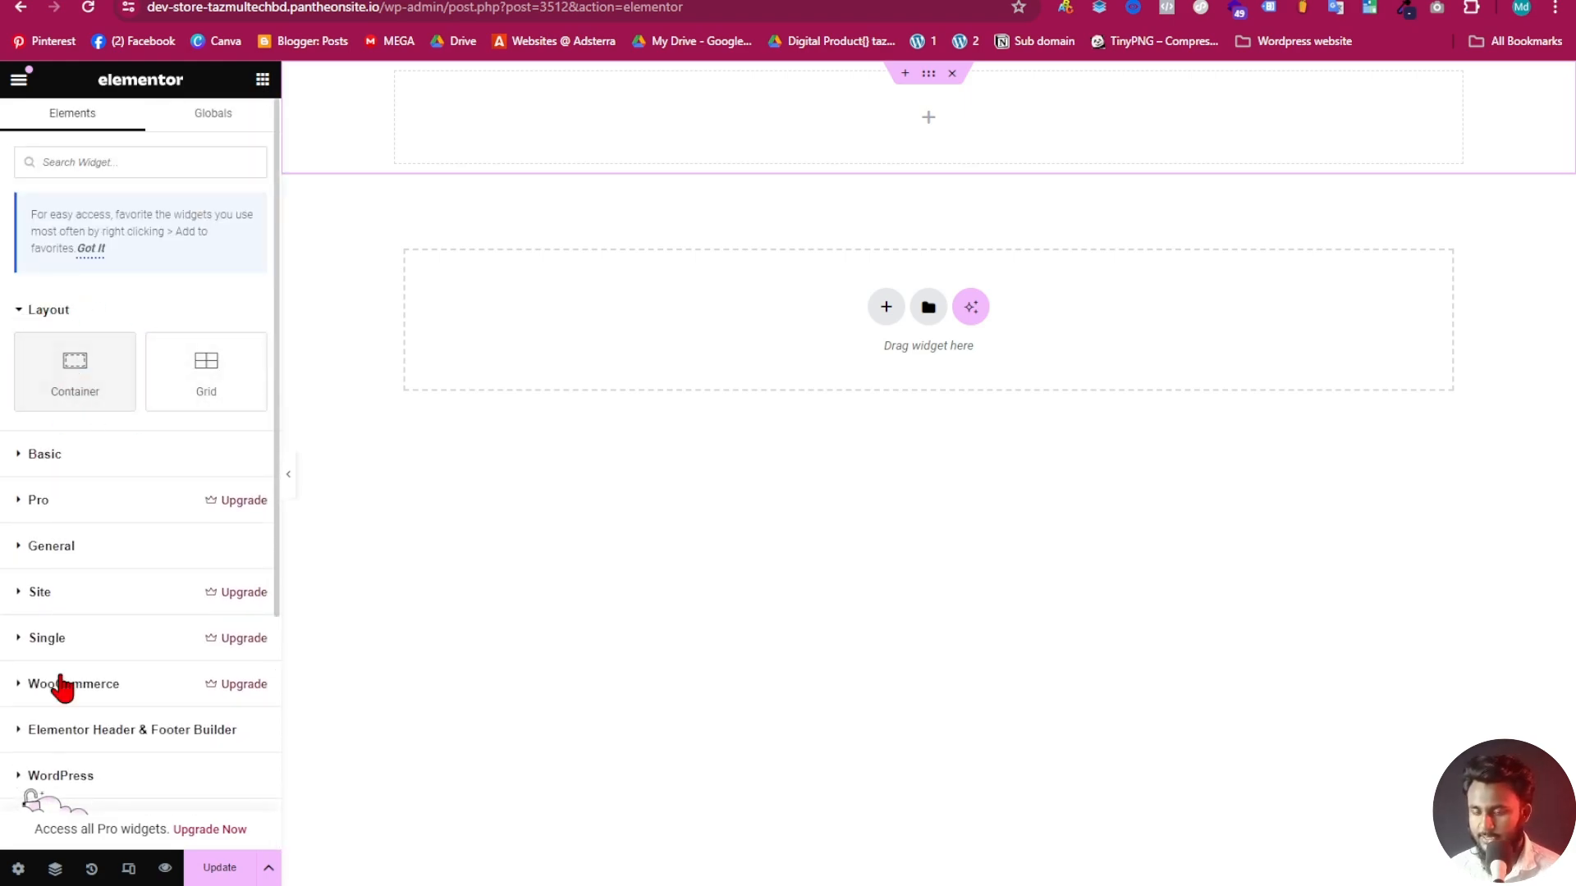
{"action": "left_click_drag", "start_coordinate": [63, 379], "coordinate": [517, 115]}
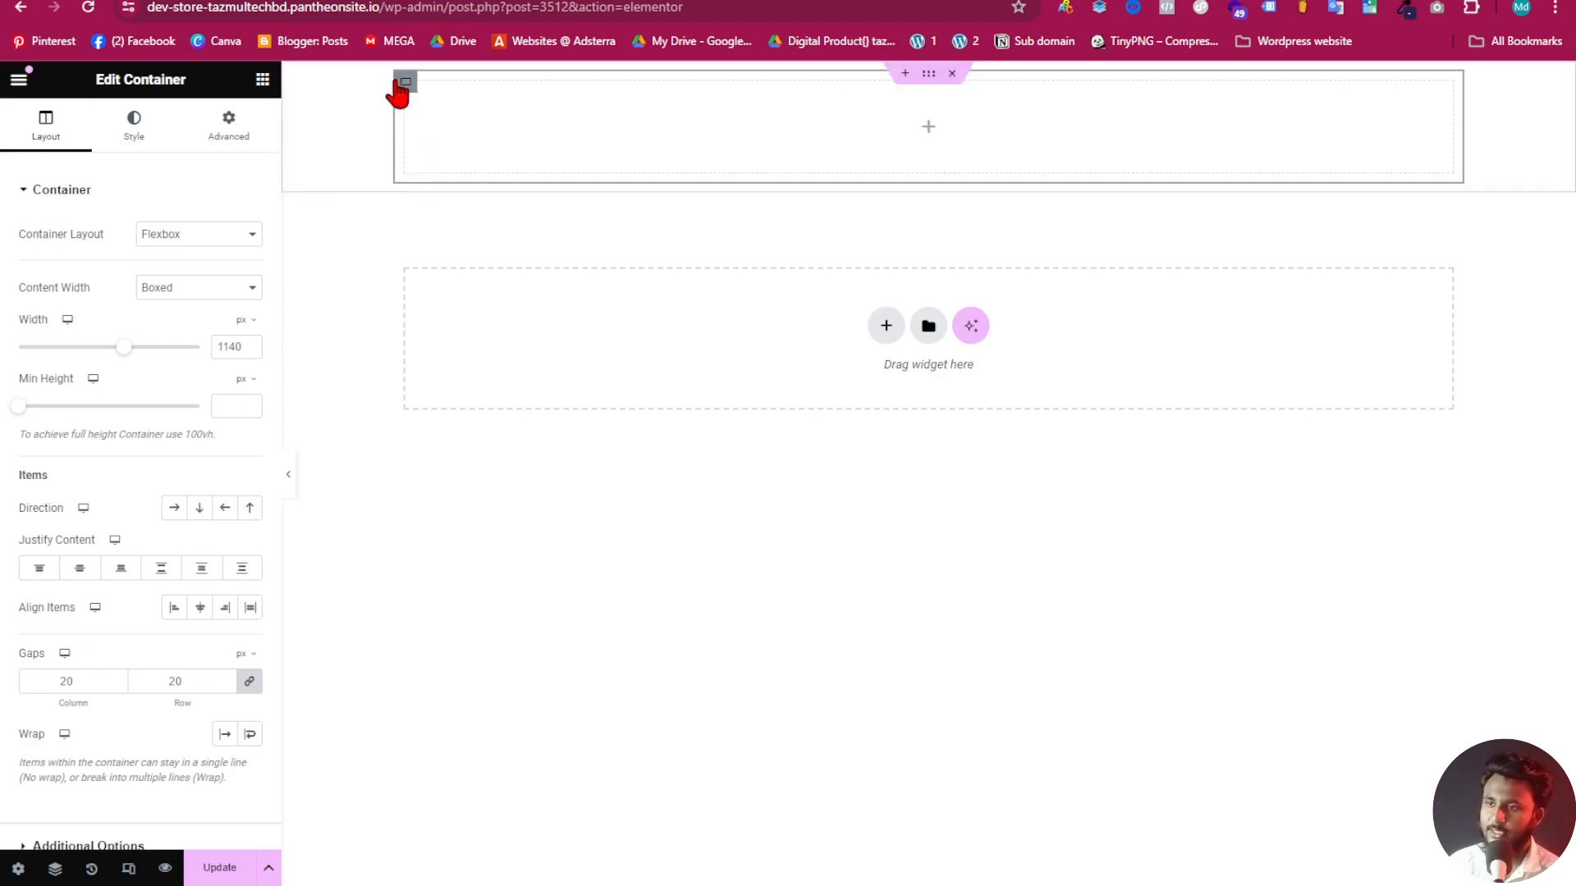
Give the inner container a classic background in the colour #28214C
{"action": "left_click", "coordinate": [135, 138]}
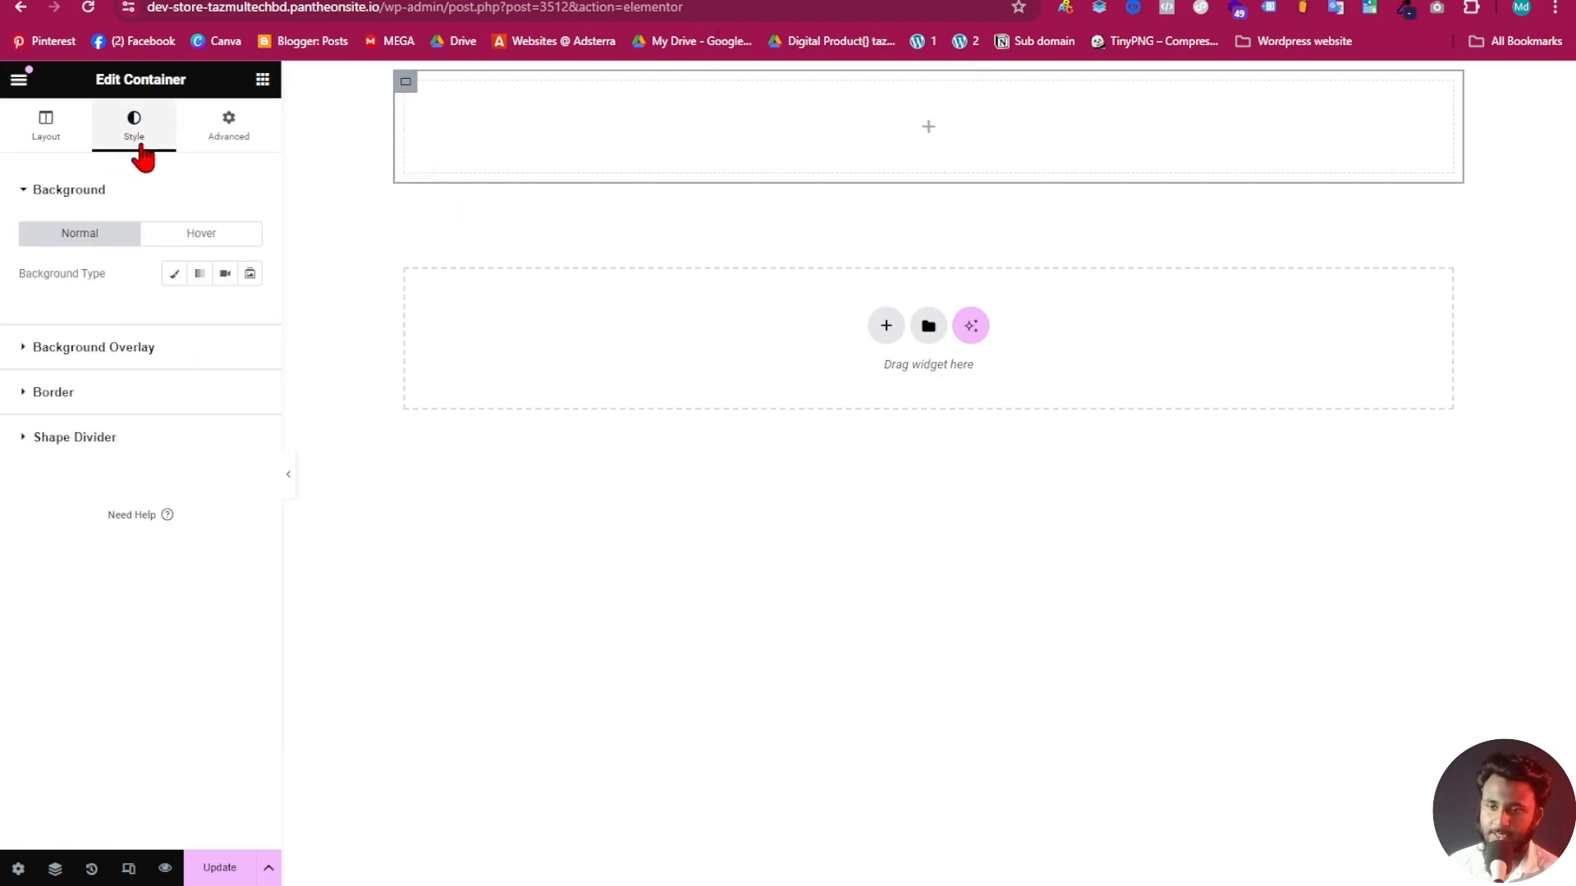
{"action": "left_click", "coordinate": [174, 275]}
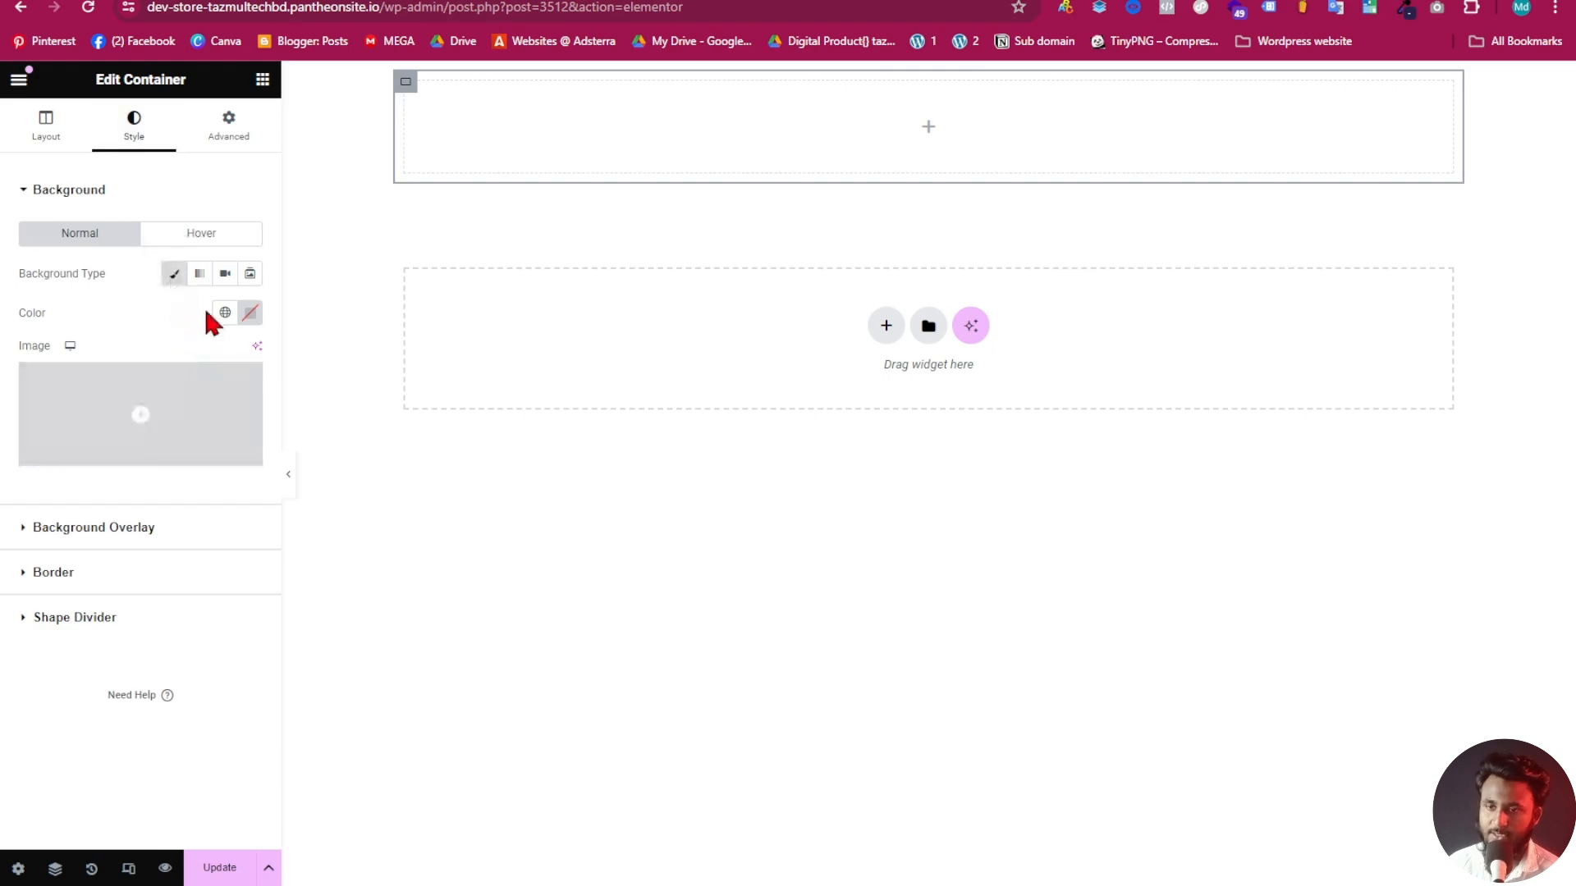
{"action": "left_click", "coordinate": [249, 315]}
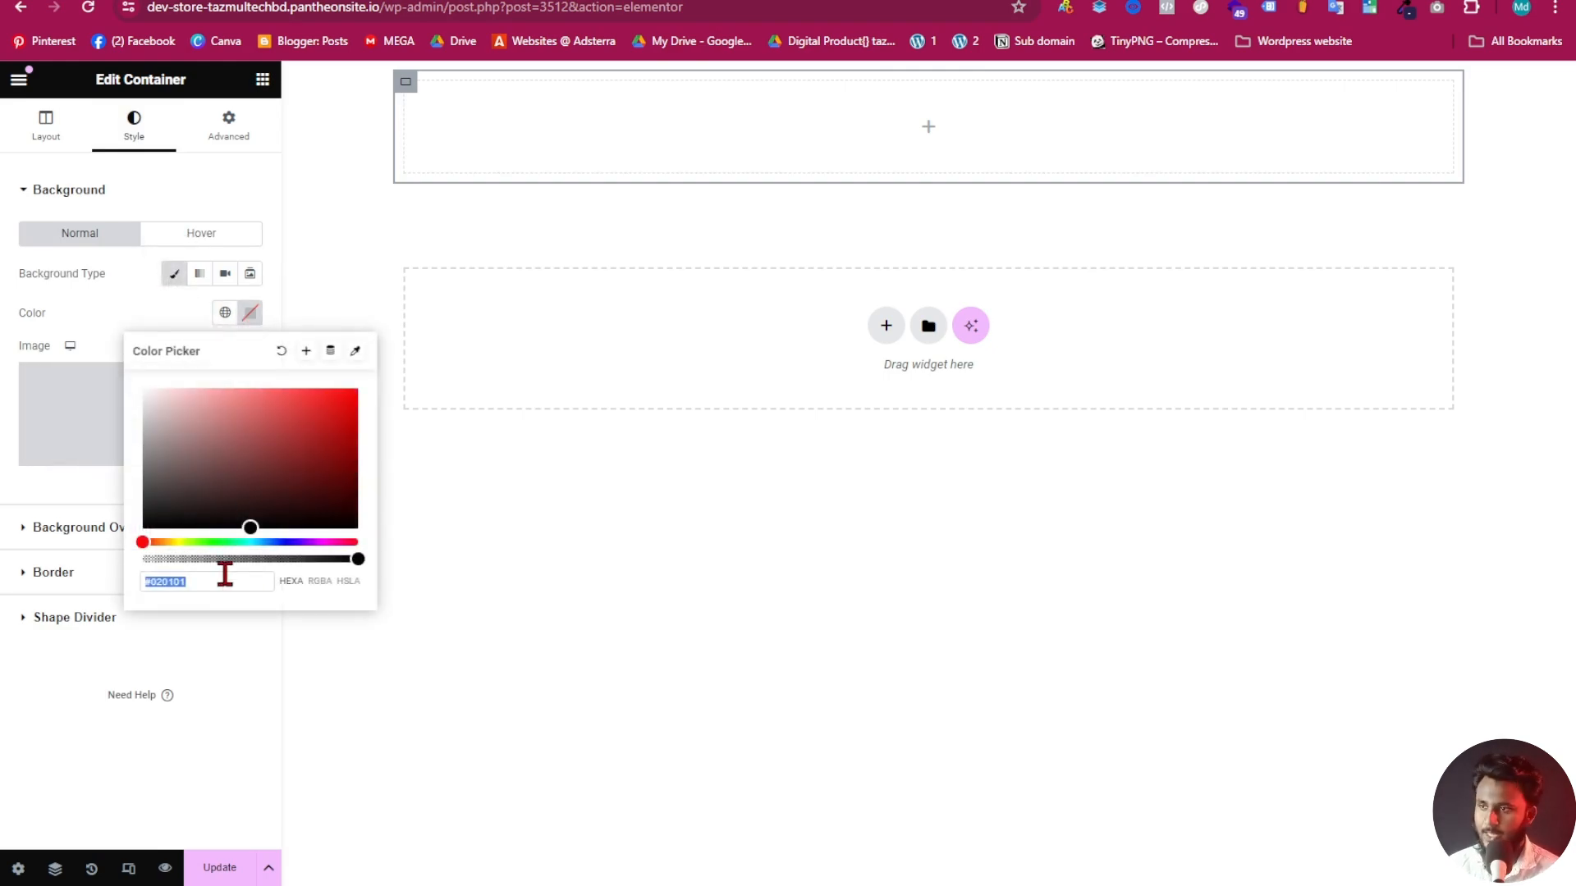
{"action": "type", "text": "#28214C"}
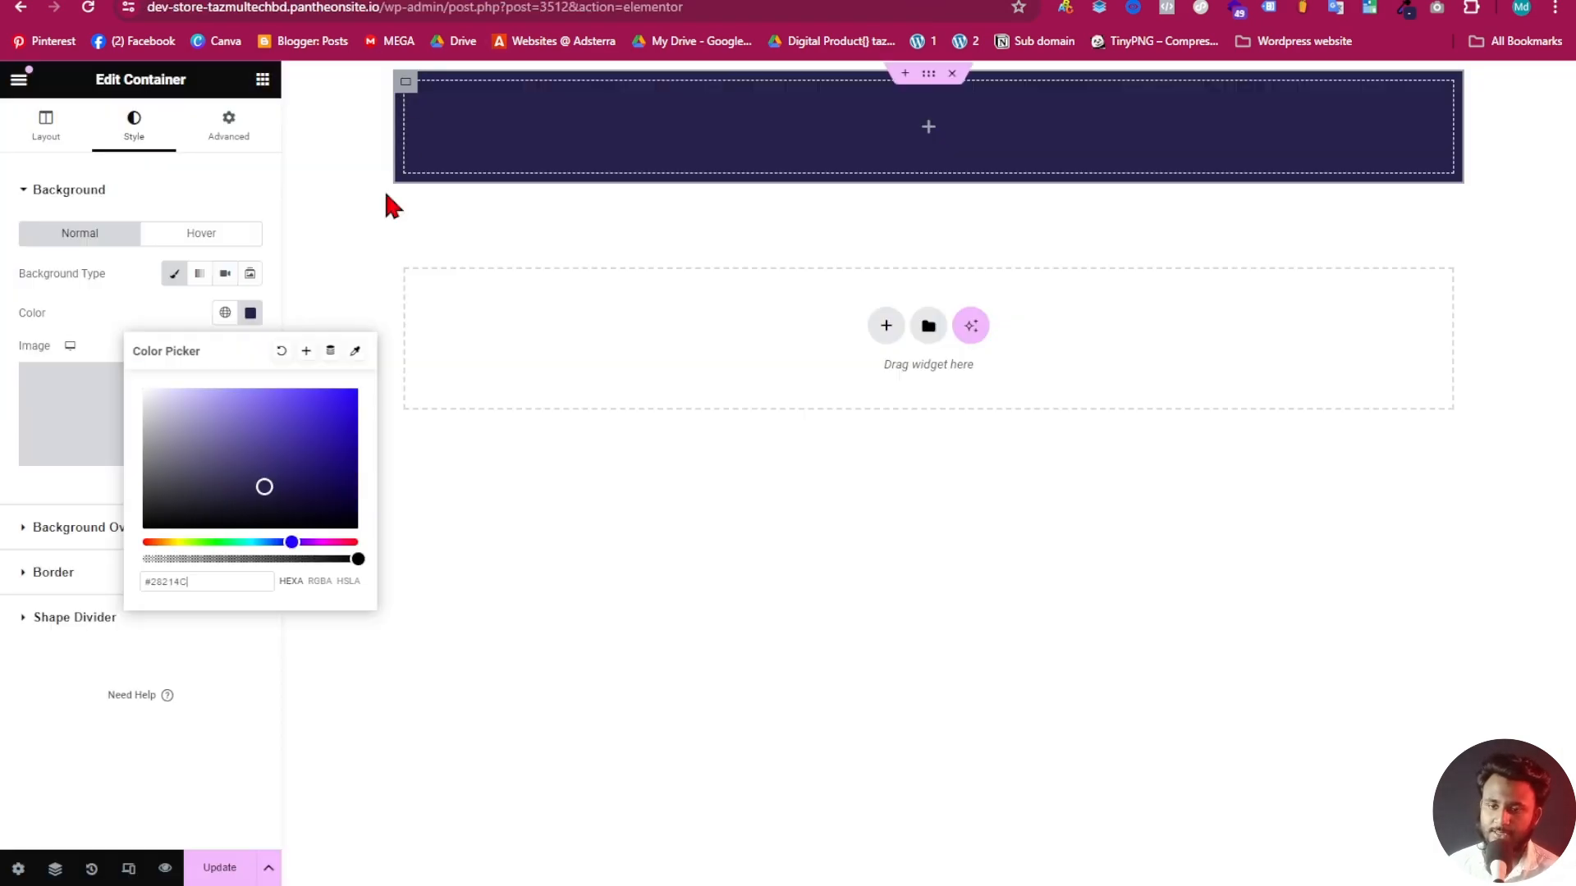
Round the inner container with a 22 px border radius on all corners and preview the page
{"action": "left_click", "coordinate": [22, 580]}
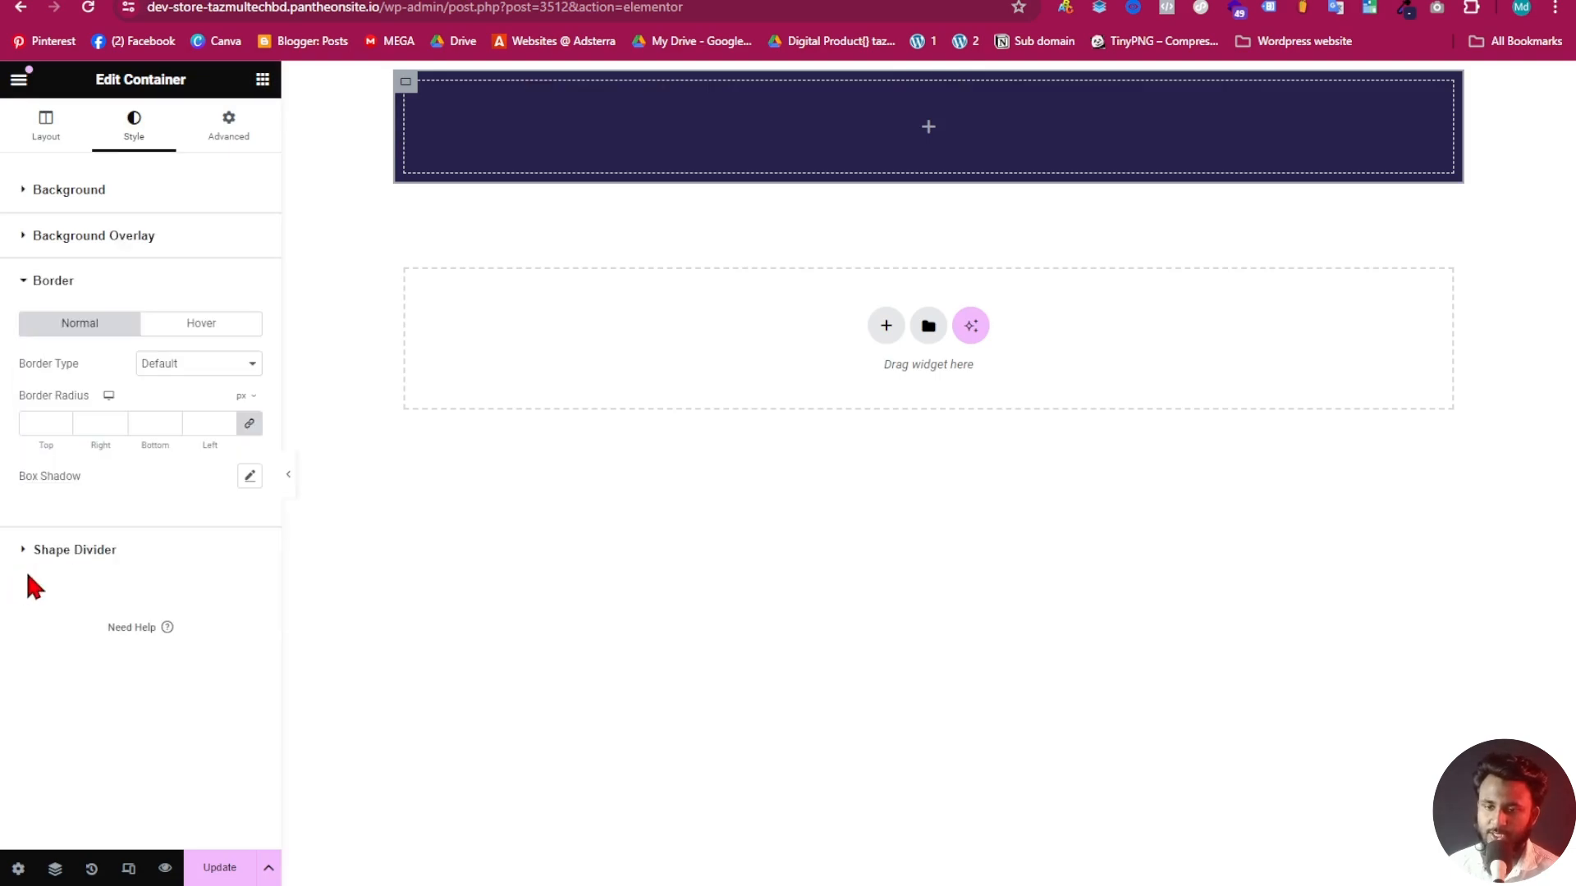
{"action": "left_click", "coordinate": [61, 421]}
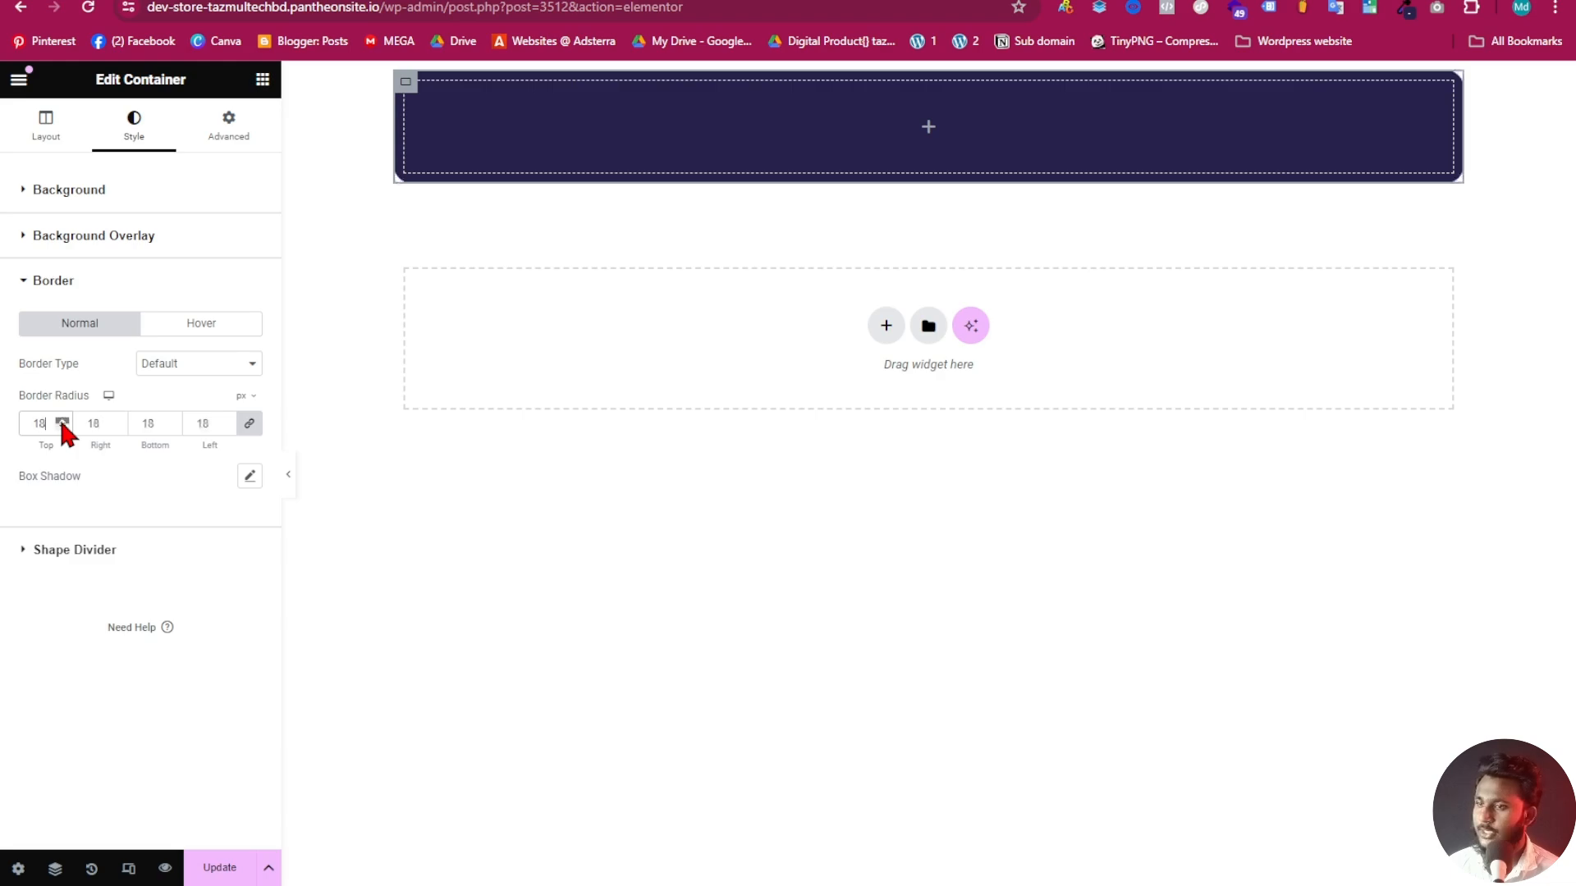
{"action": "left_click", "coordinate": [289, 474]}
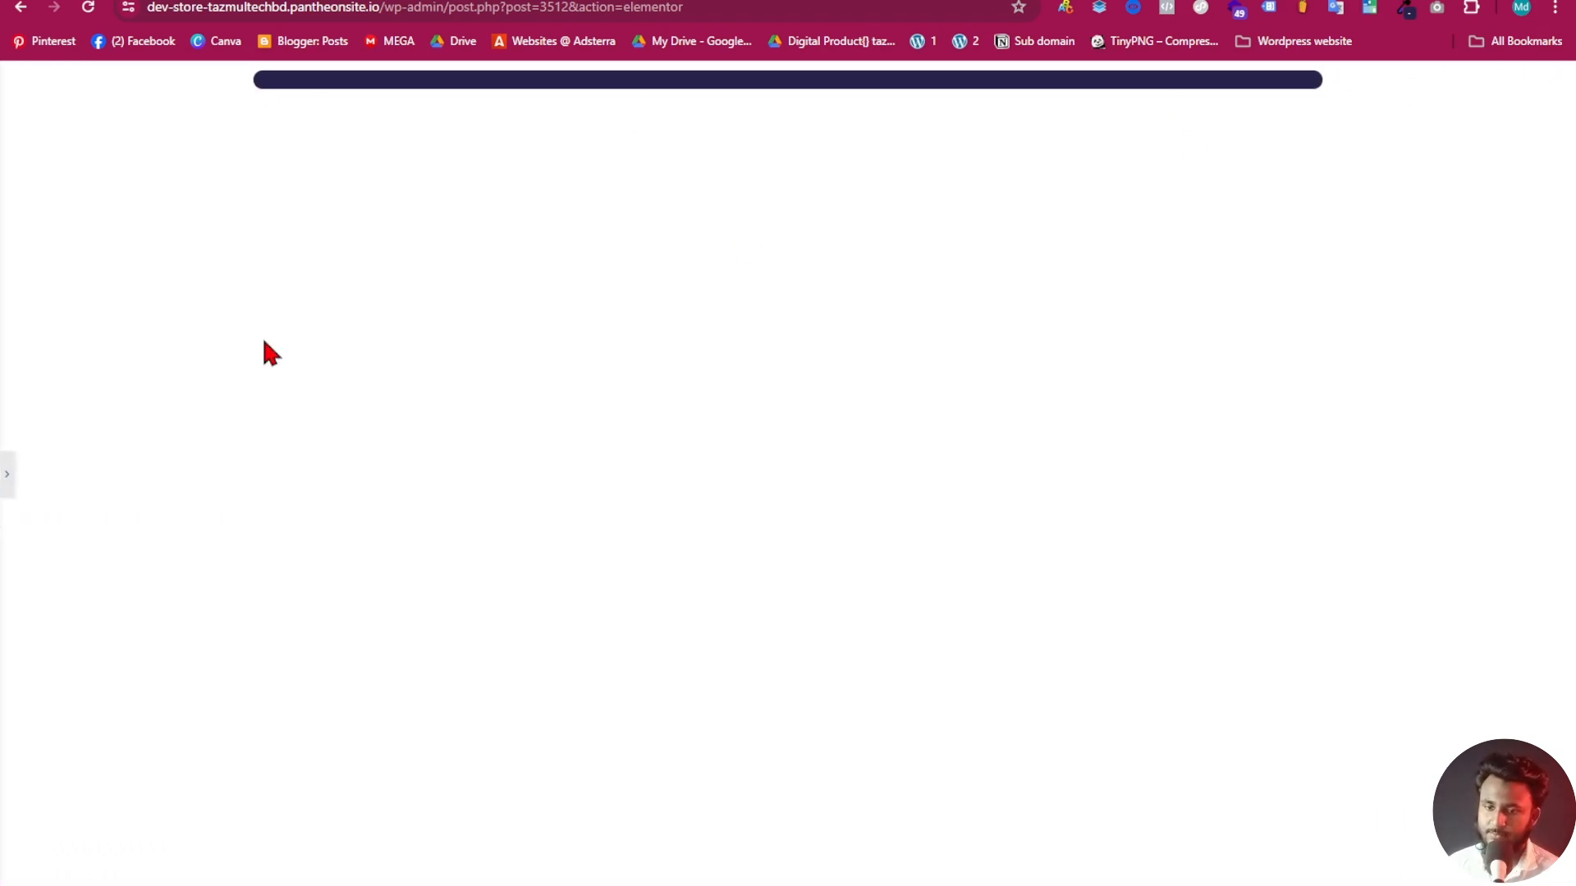
{"action": "left_click", "coordinate": [10, 481]}
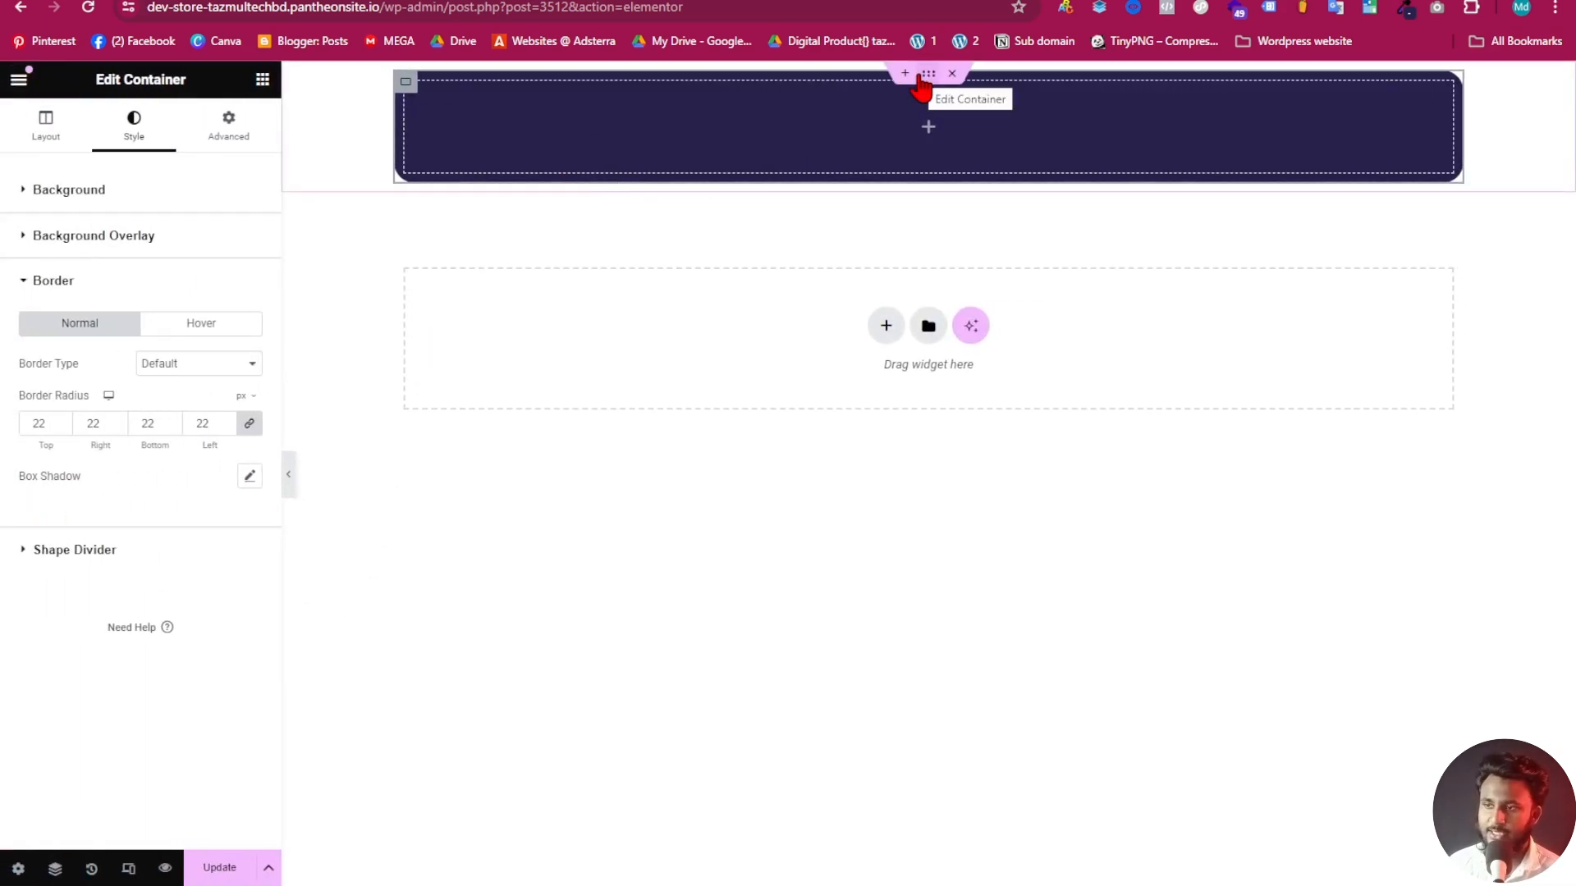
Set the outer container's minimum height to 97 px and preview the page
{"action": "left_click", "coordinate": [924, 75]}
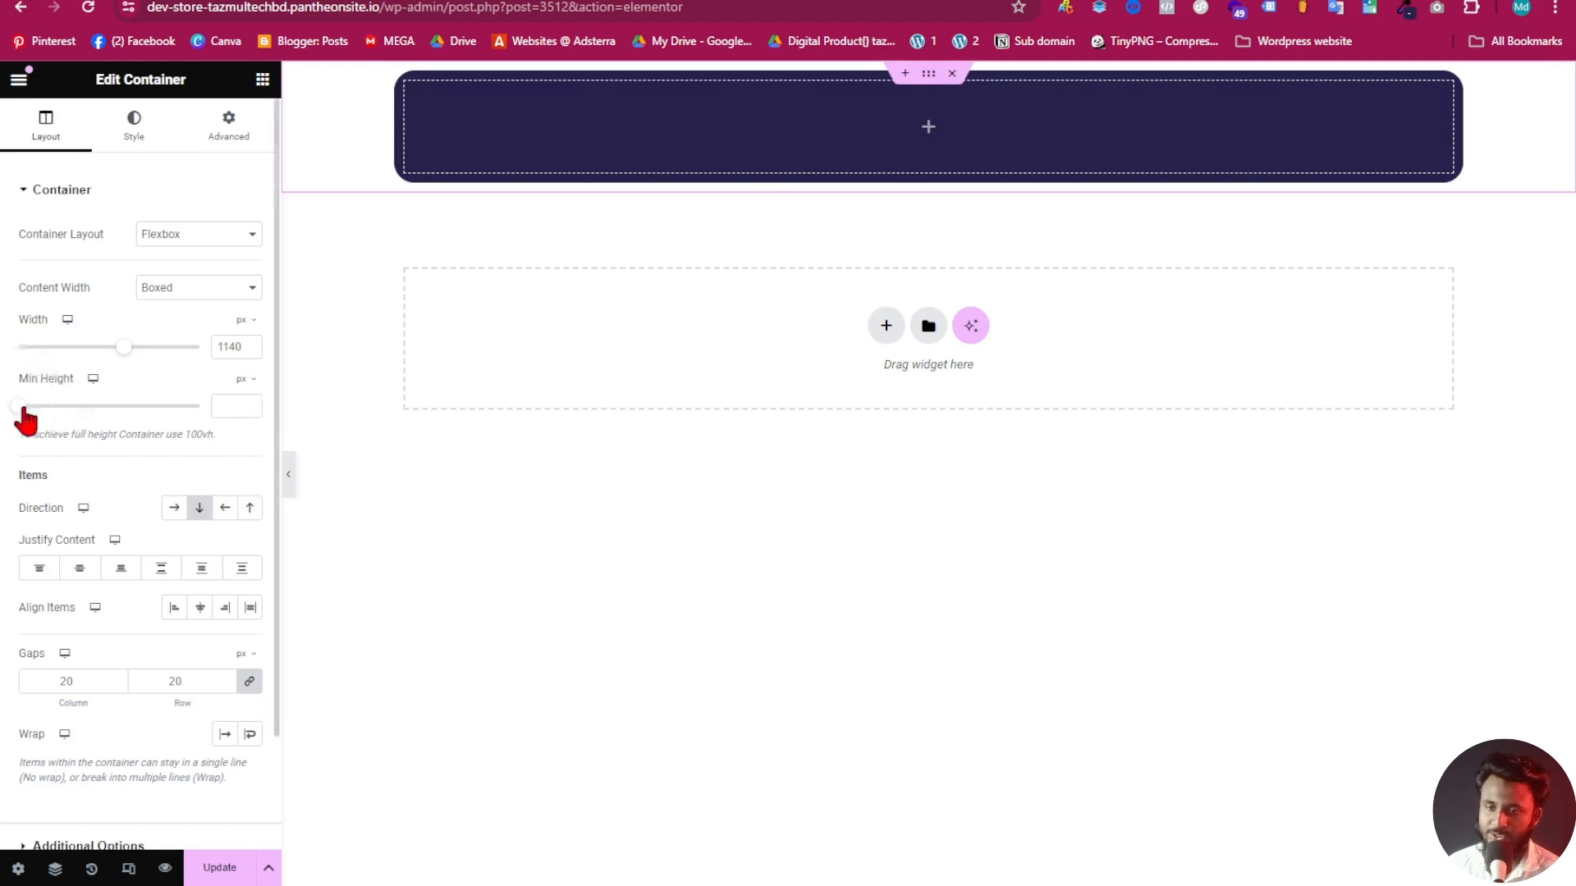
{"action": "left_click_drag", "start_coordinate": [17, 411], "coordinate": [31, 417]}
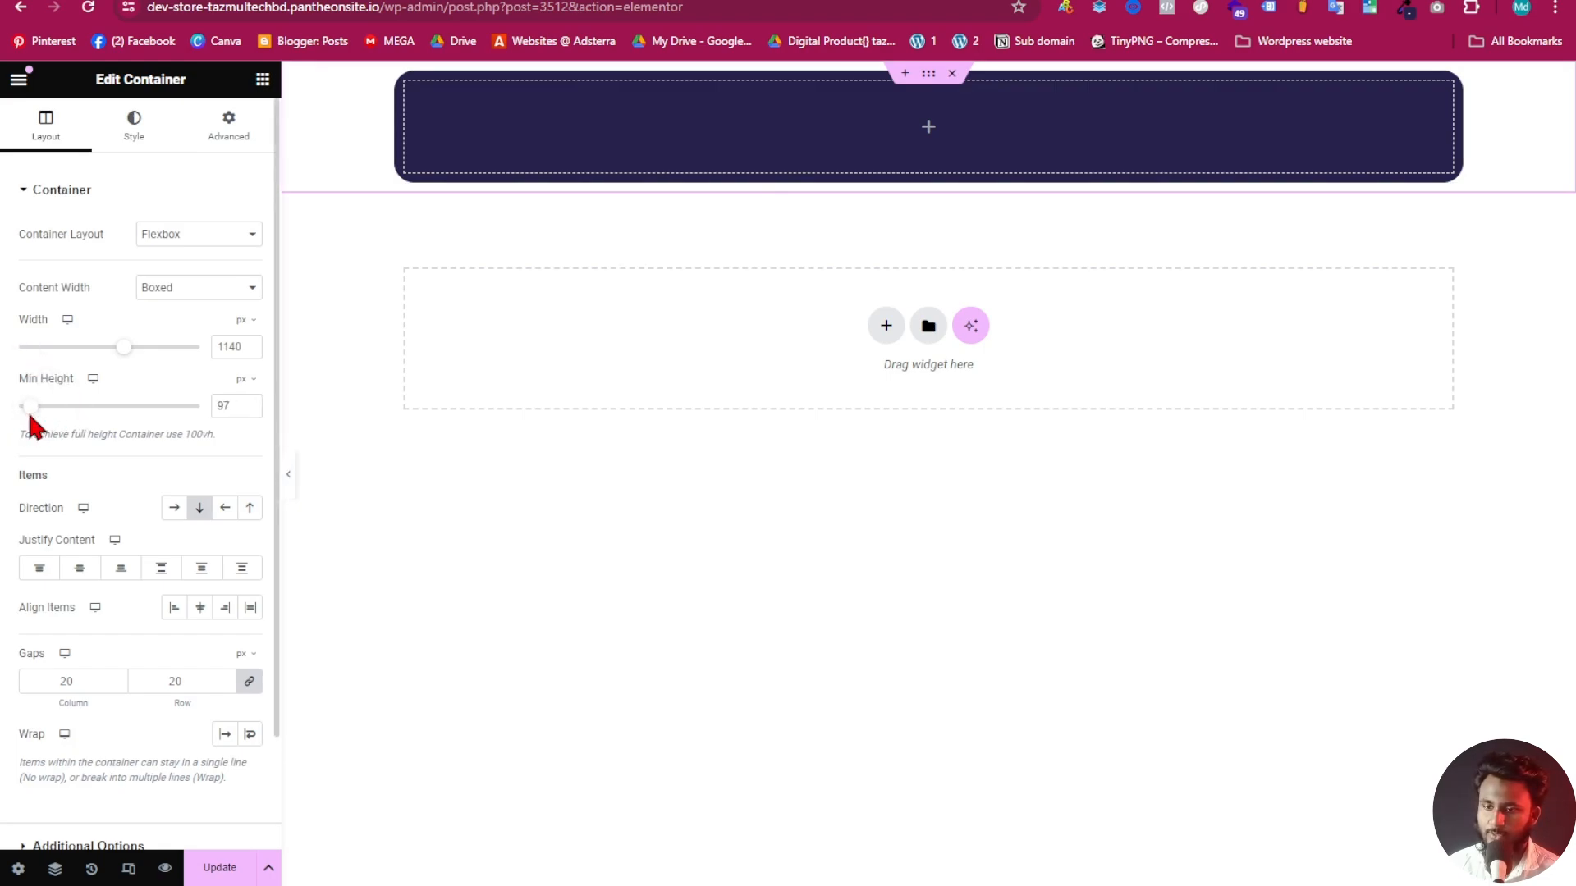
{"action": "left_click", "coordinate": [288, 474]}
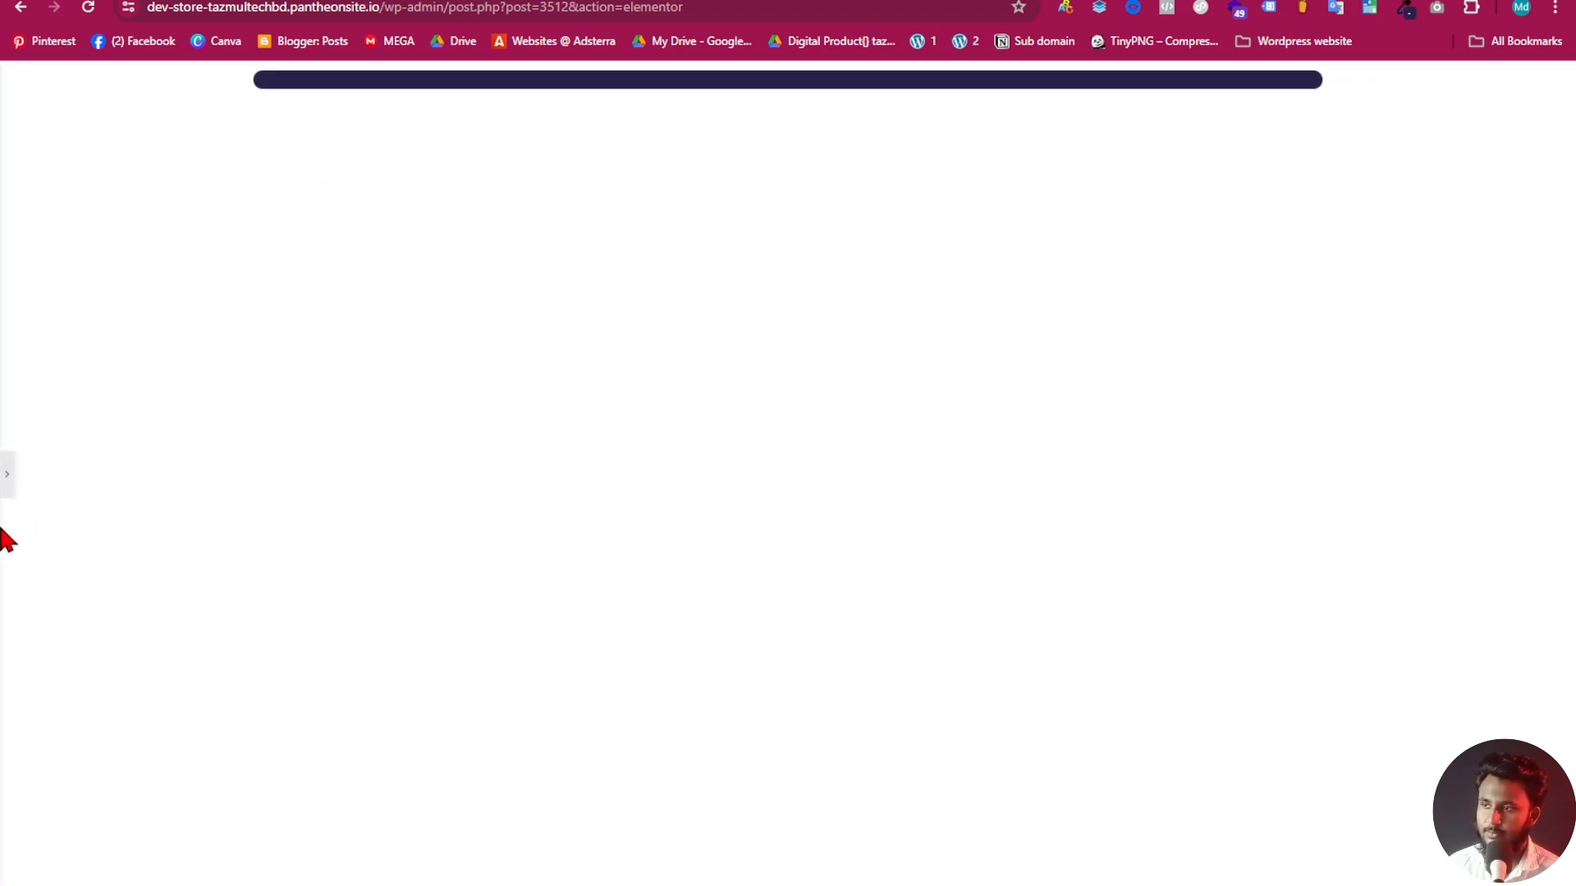
{"action": "left_click", "coordinate": [8, 478]}
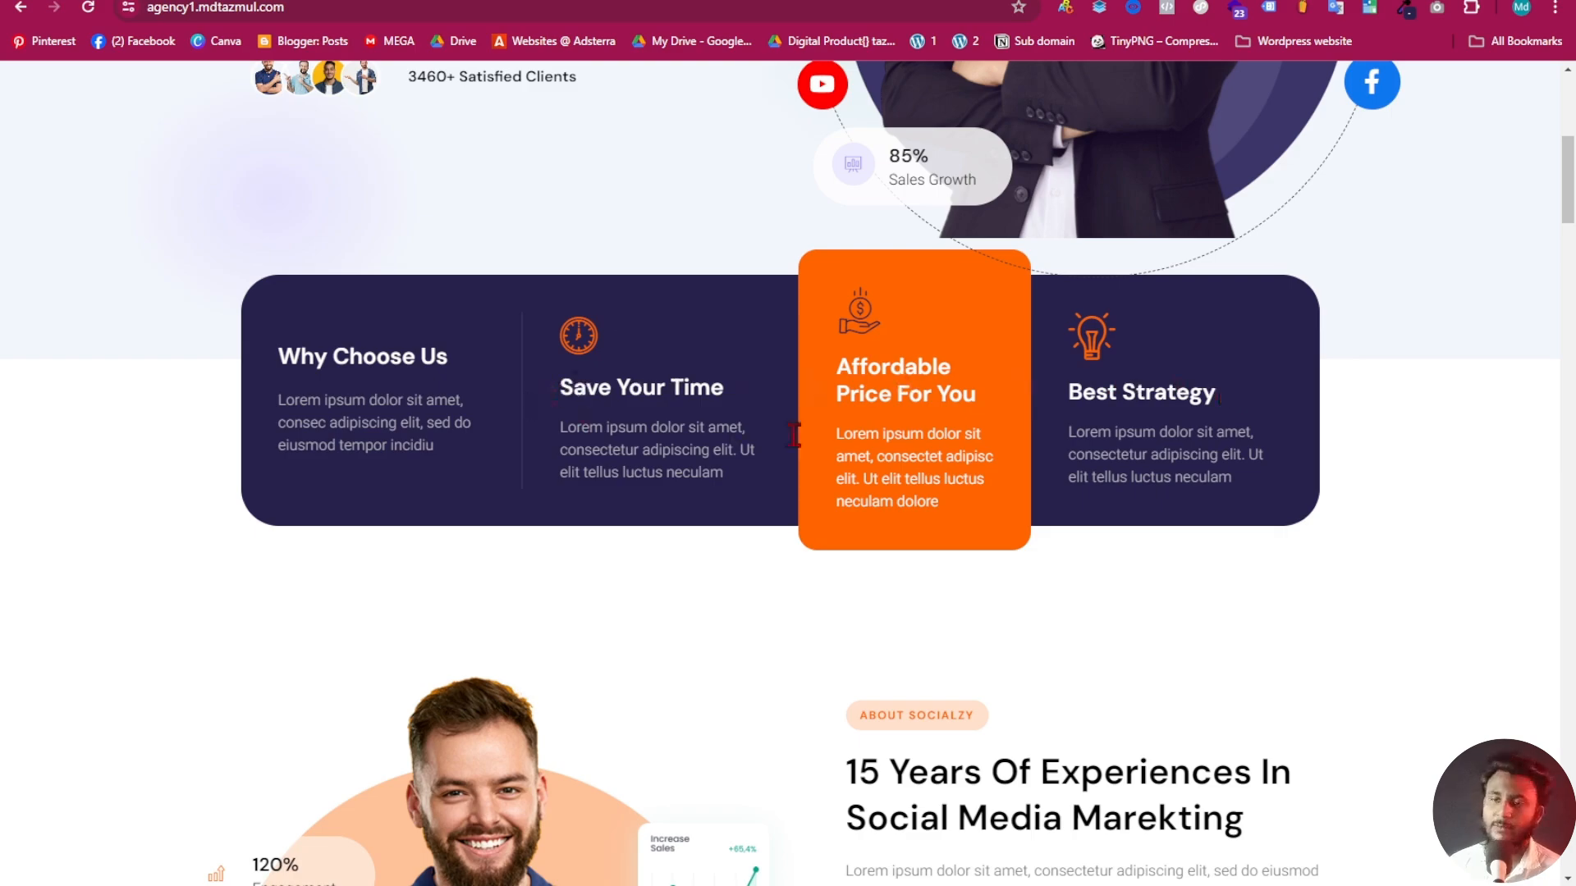
Switch back to the Elementor editor and place a Container element inside the navy container
{"action": "left_click", "coordinate": [168, 0]}
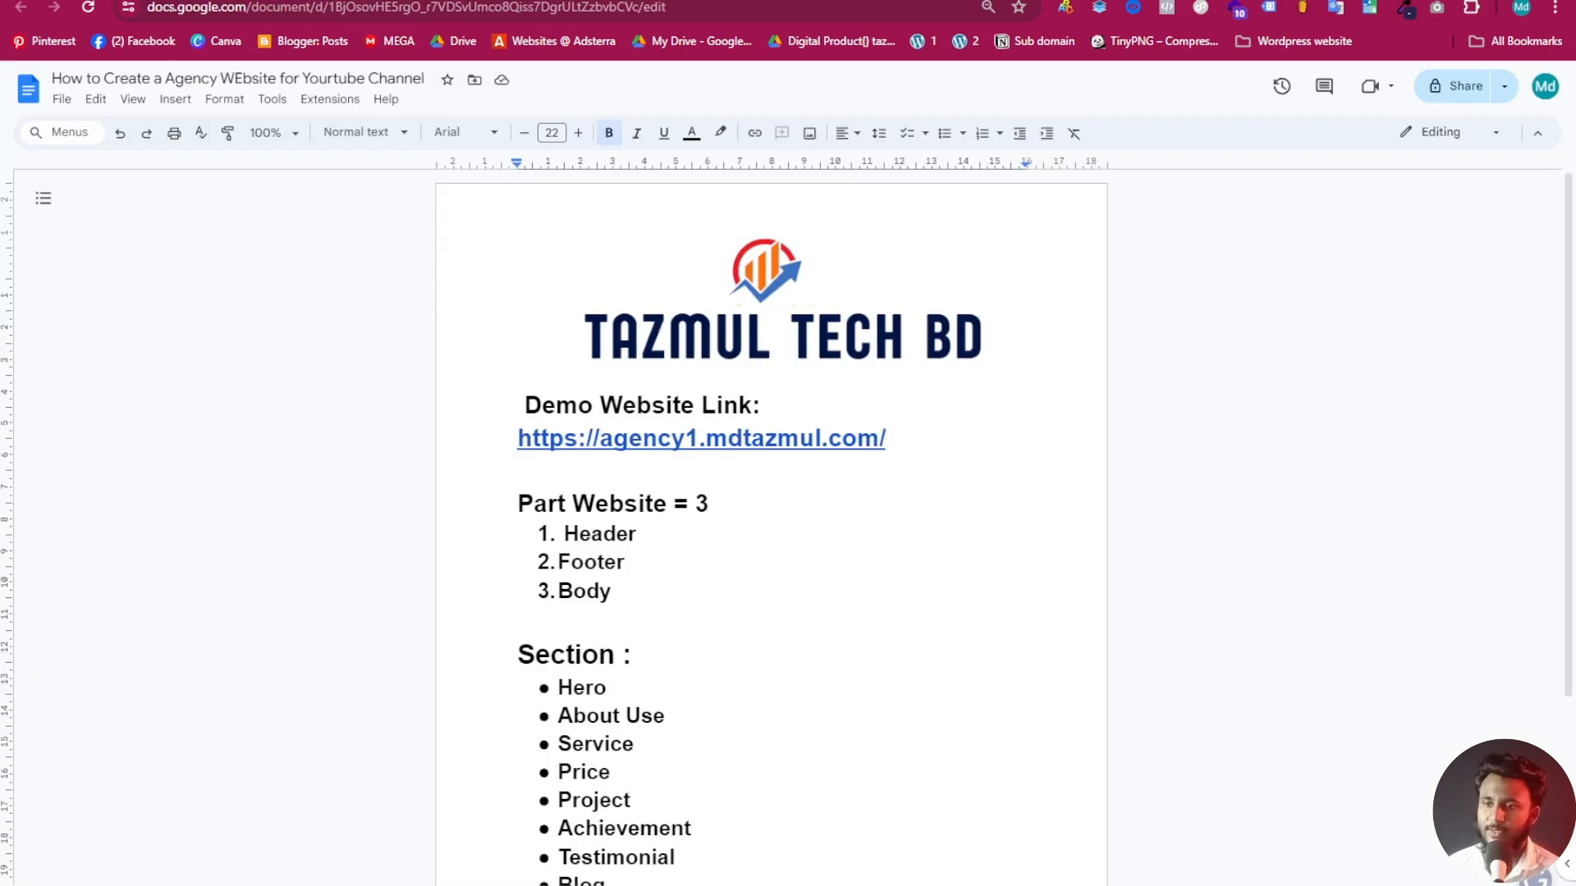
{"action": "left_click", "coordinate": [357, 1]}
{"action": "scroll", "coordinate": [546, 534], "scroll_direction": "up", "scroll_amount": 2}
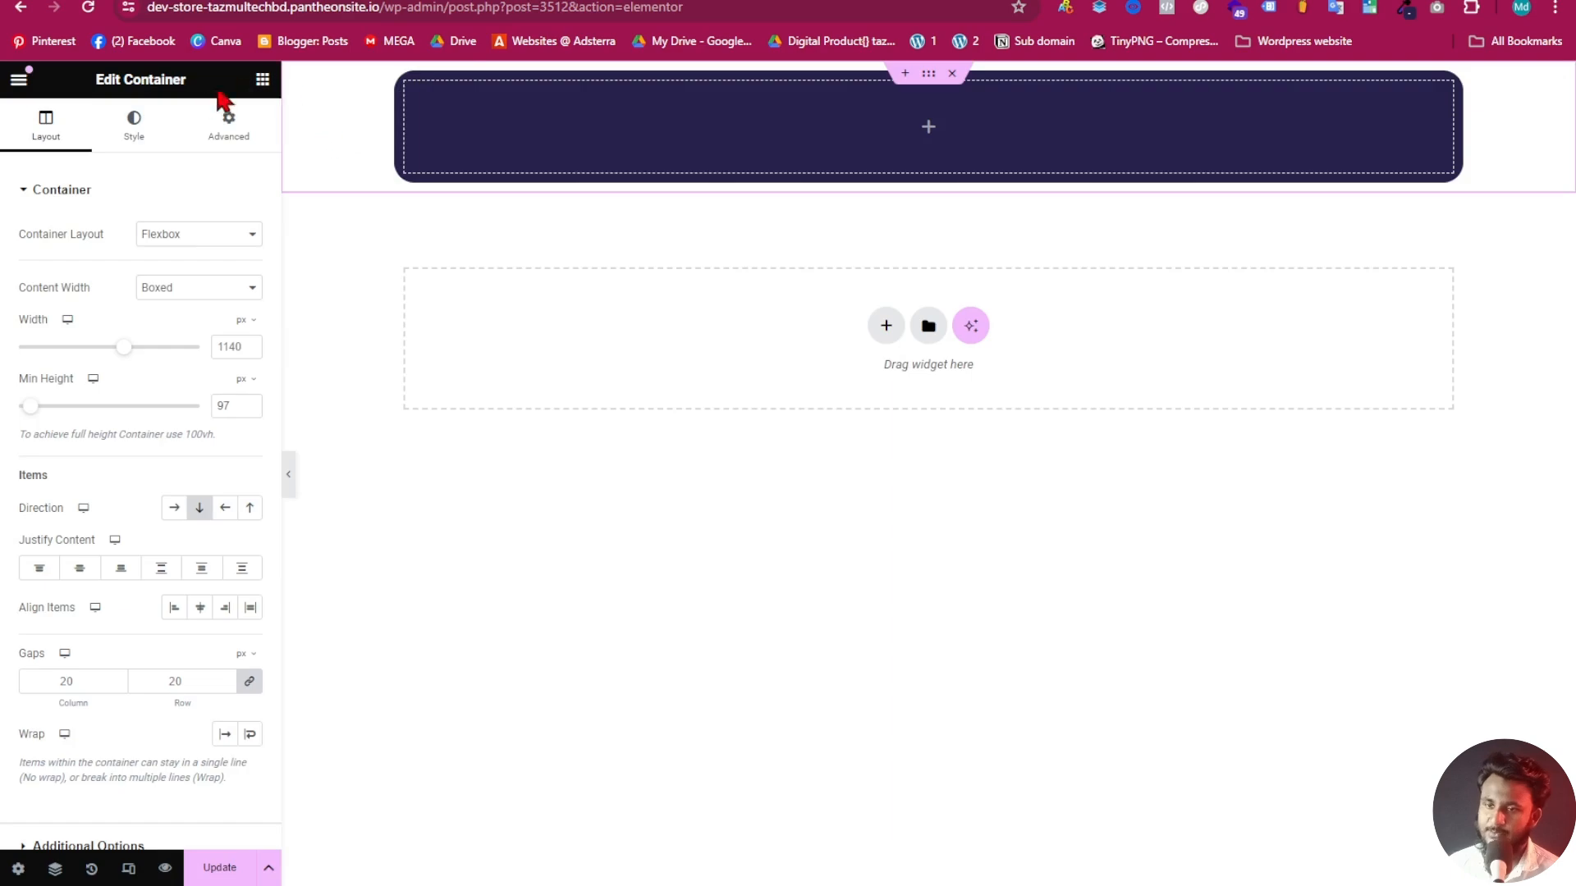
{"action": "left_click", "coordinate": [263, 79]}
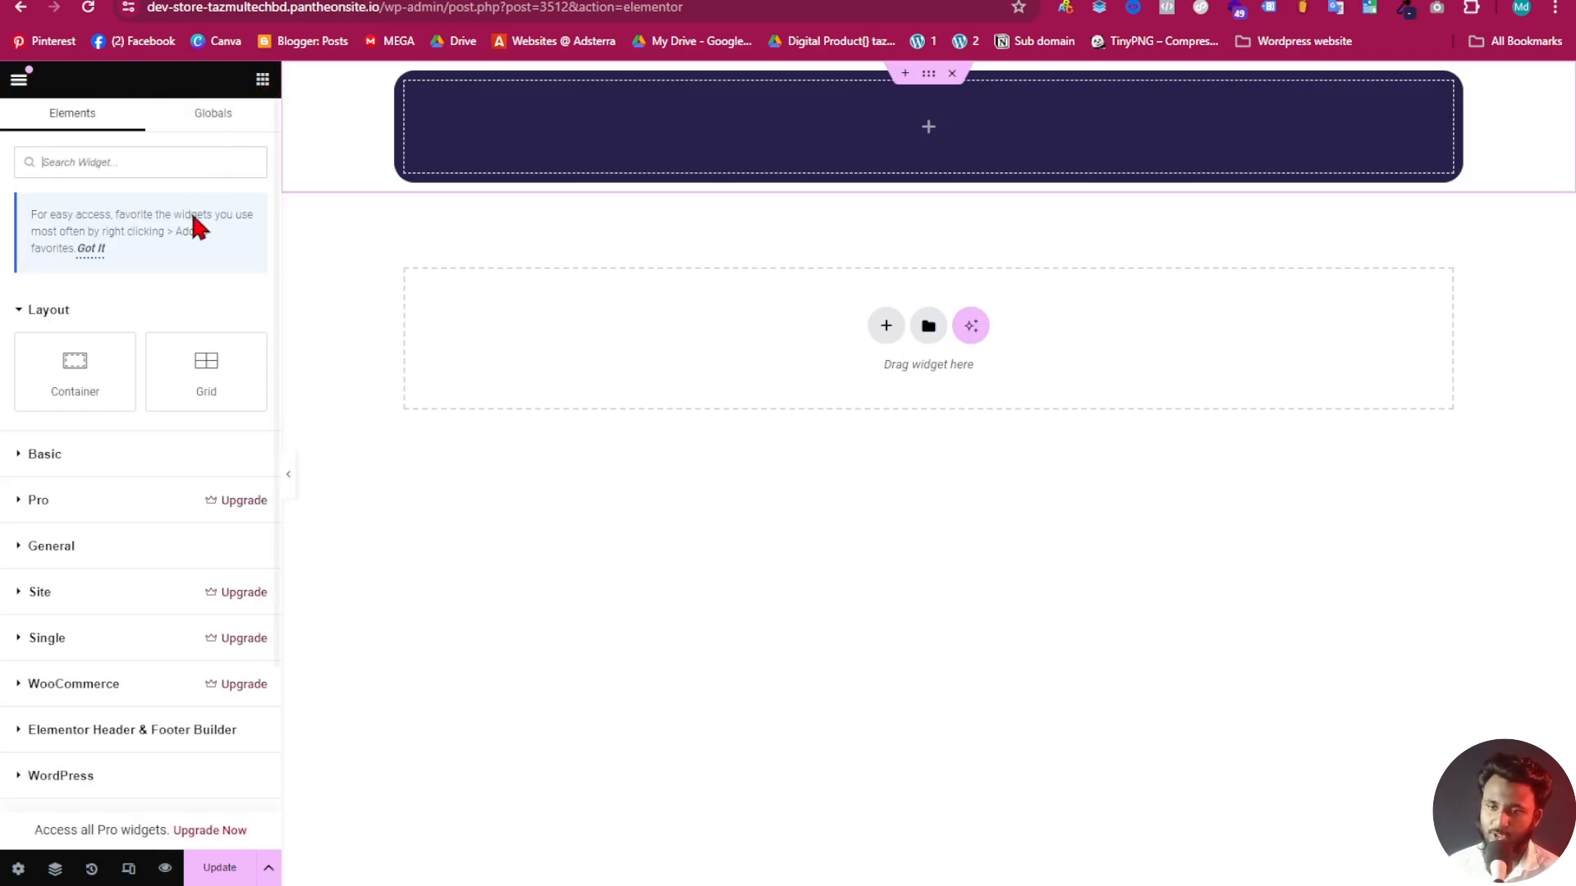
{"action": "left_click_drag", "start_coordinate": [86, 370], "coordinate": [492, 134]}
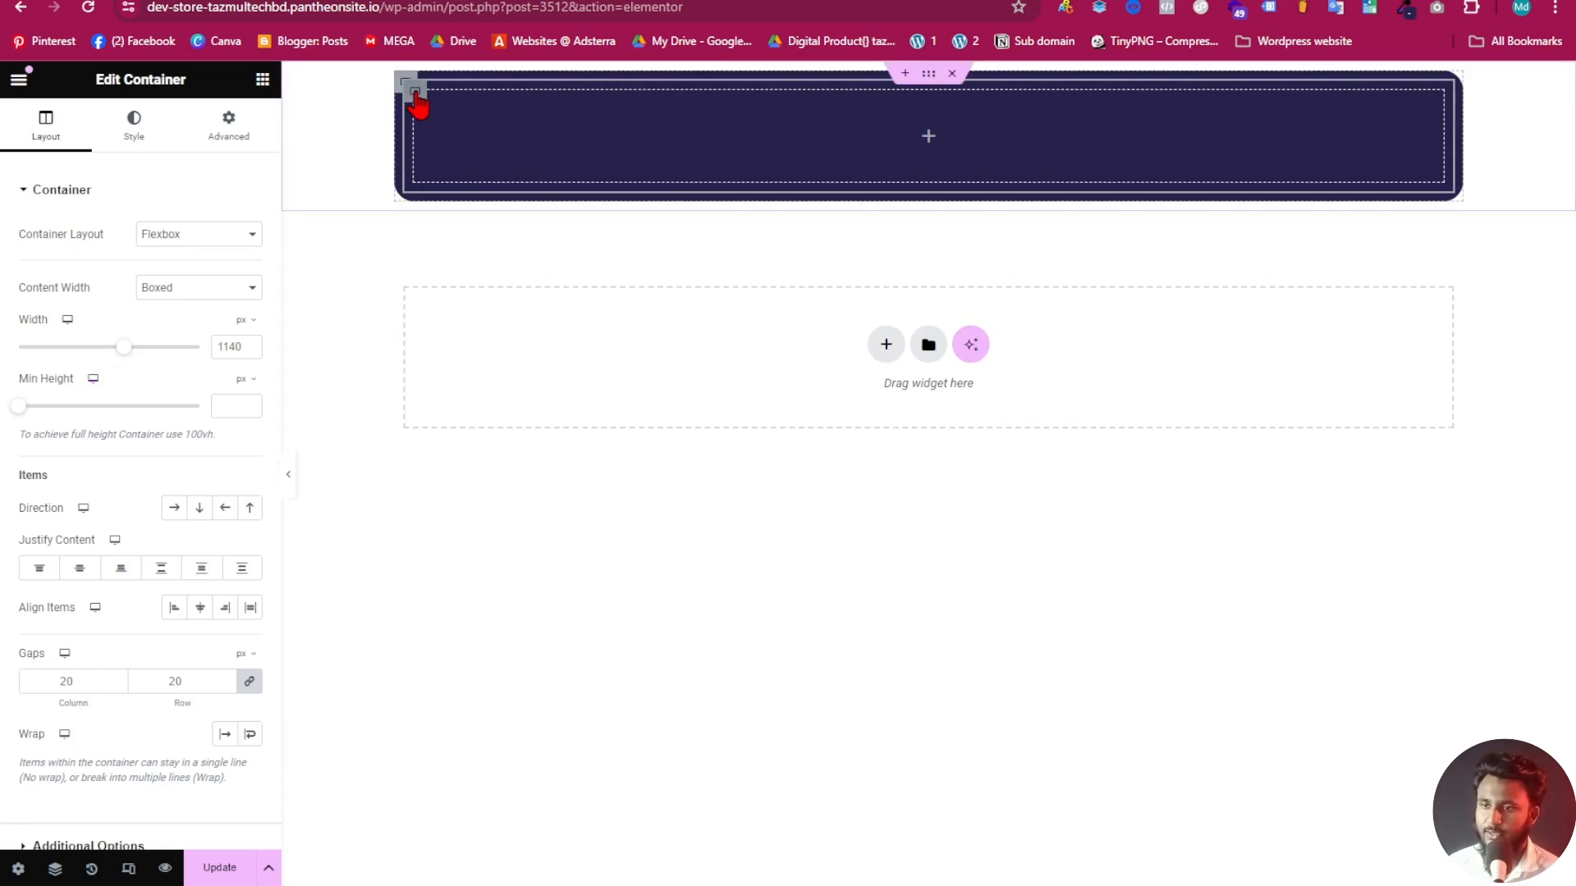
Duplicate the new inner container three times to make four containers inside the navy bar
{"action": "right_click", "coordinate": [417, 103]}
{"action": "left_click", "coordinate": [489, 145]}
{"action": "right_click", "coordinate": [417, 100]}
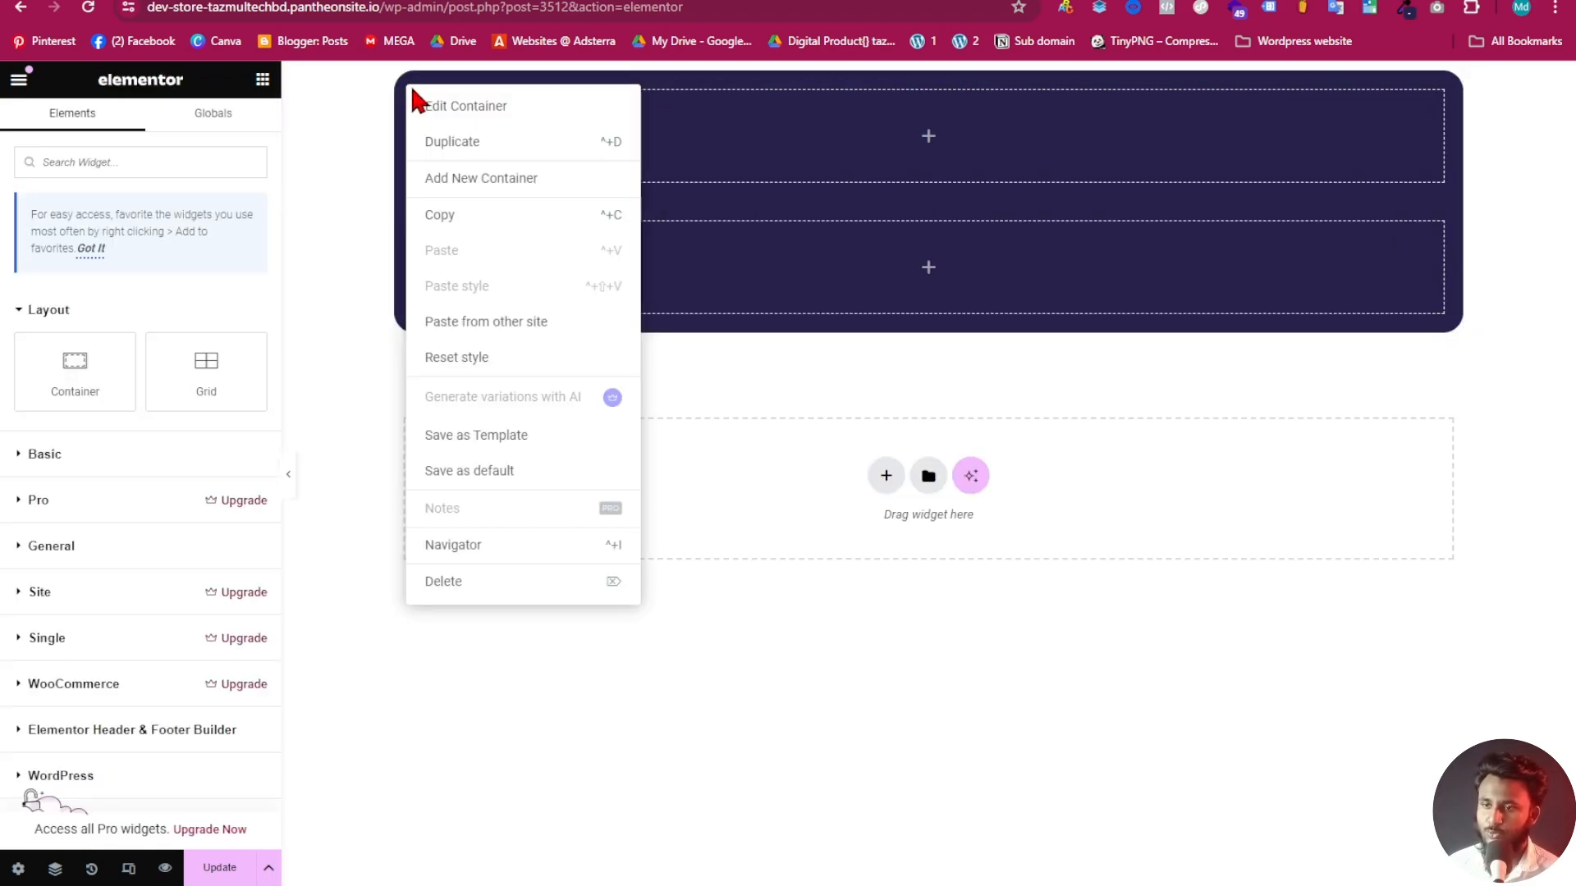
{"action": "left_click", "coordinate": [473, 145]}
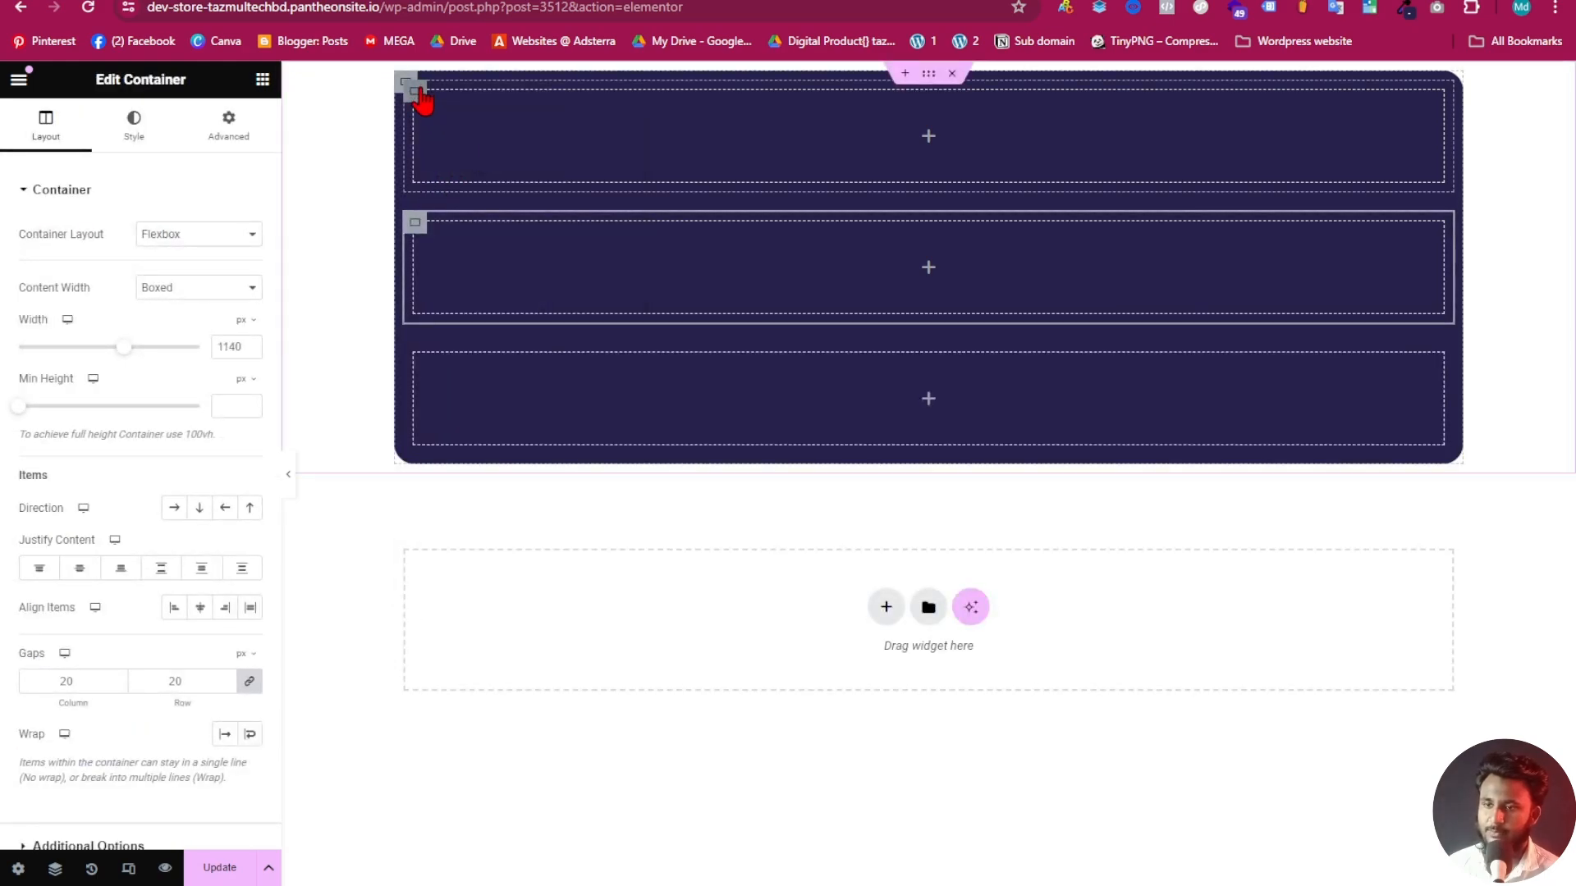
{"action": "right_click", "coordinate": [421, 100]}
{"action": "left_click", "coordinate": [484, 145]}
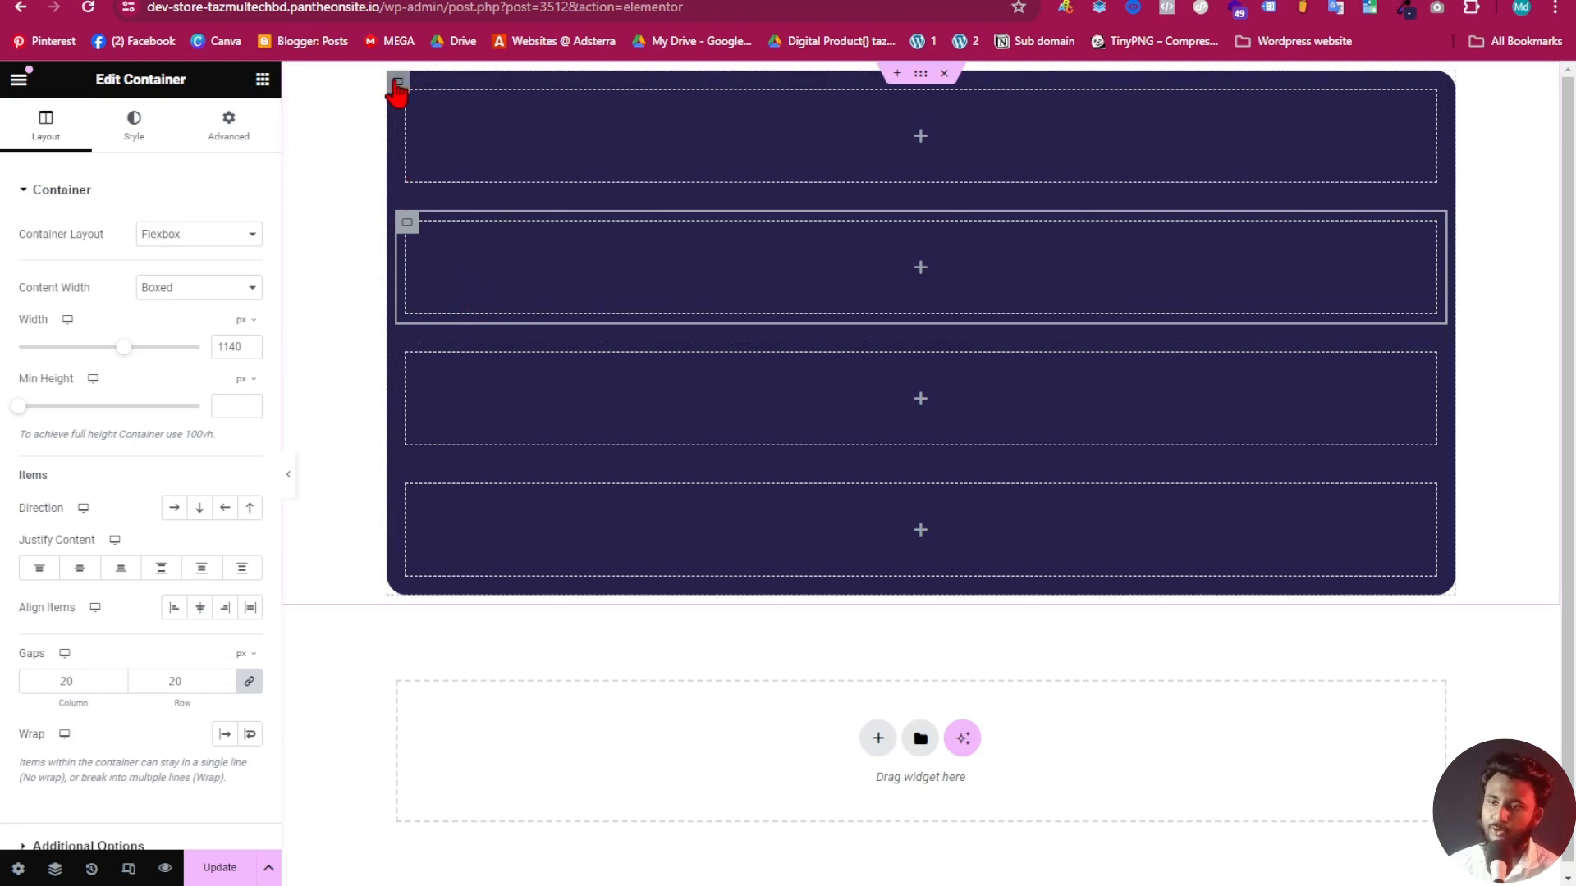
Set the navy parent container's item direction to Row - horizontal
{"action": "left_click", "coordinate": [397, 84]}
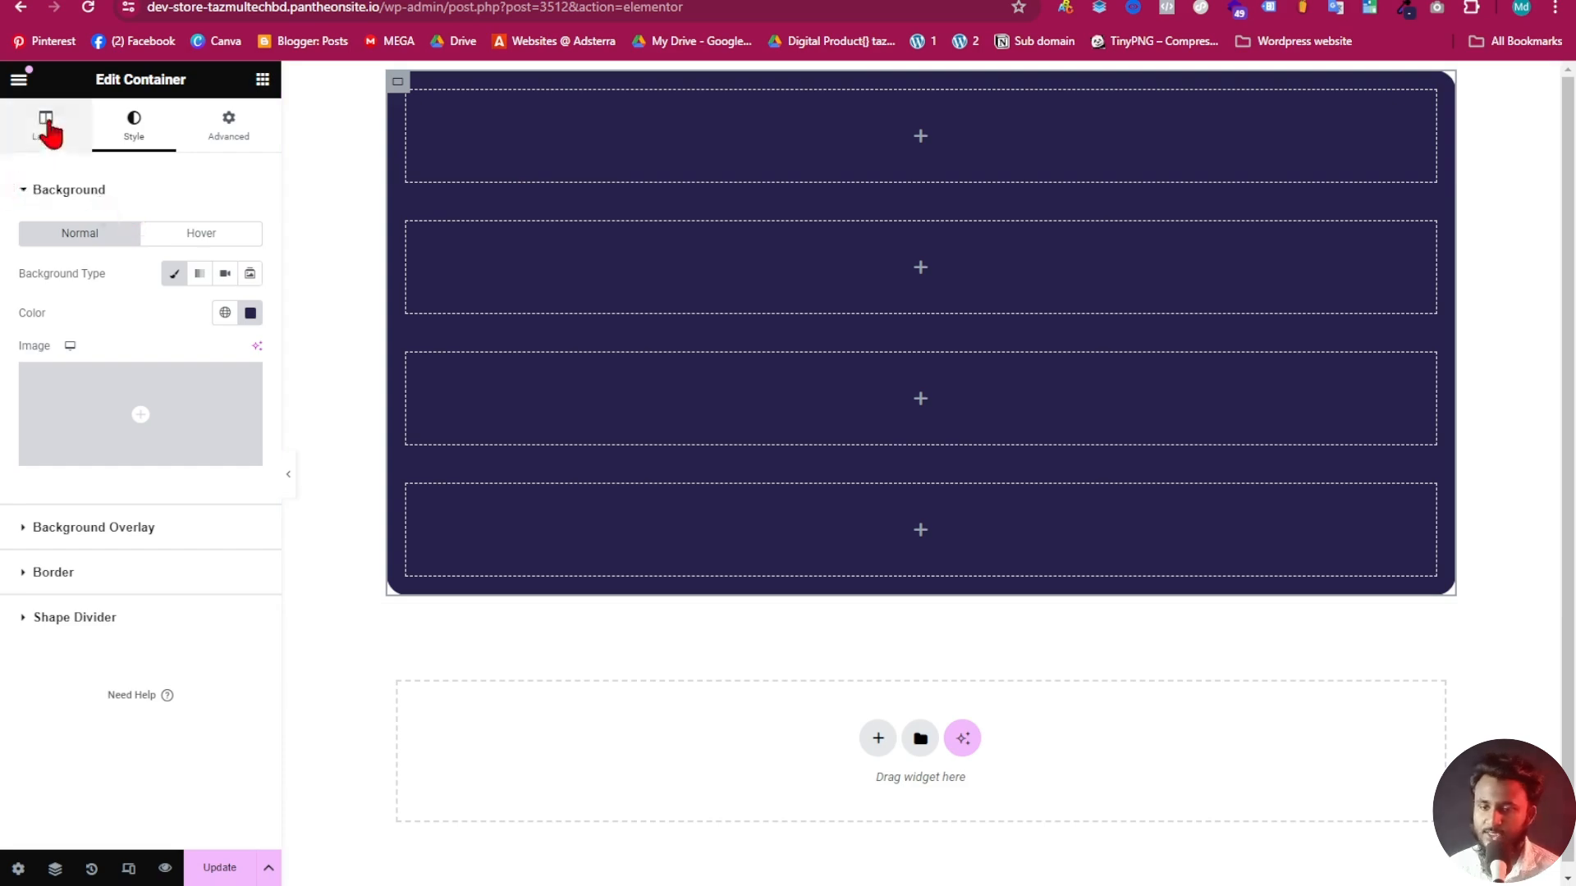
{"action": "left_click", "coordinate": [46, 129]}
{"action": "scroll", "coordinate": [144, 696], "scroll_direction": "down", "scroll_amount": 2}
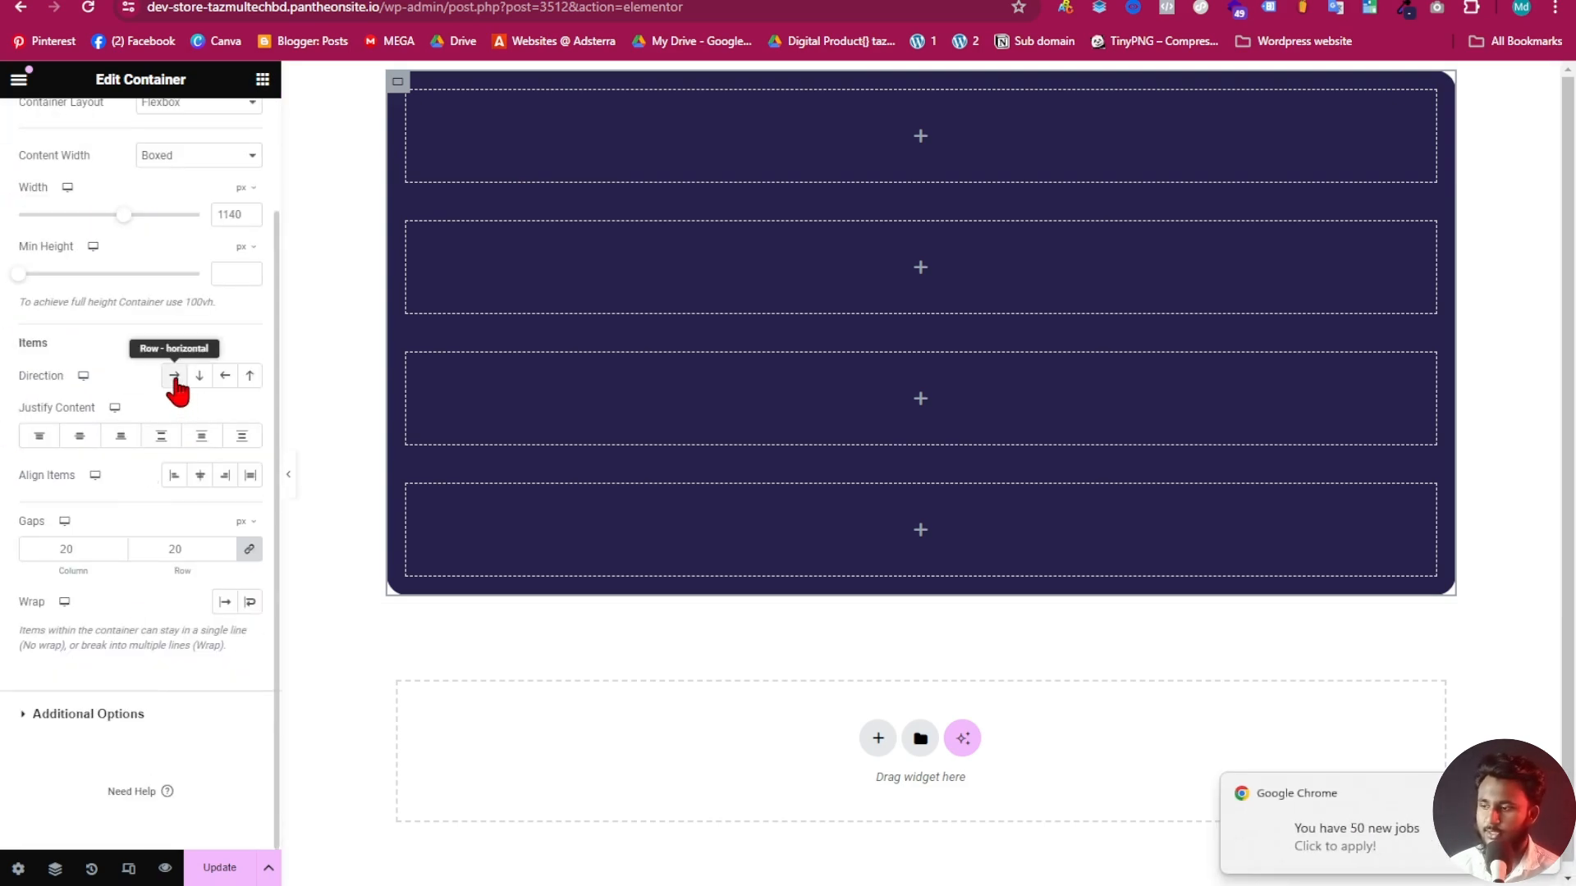
{"action": "left_click", "coordinate": [174, 378]}
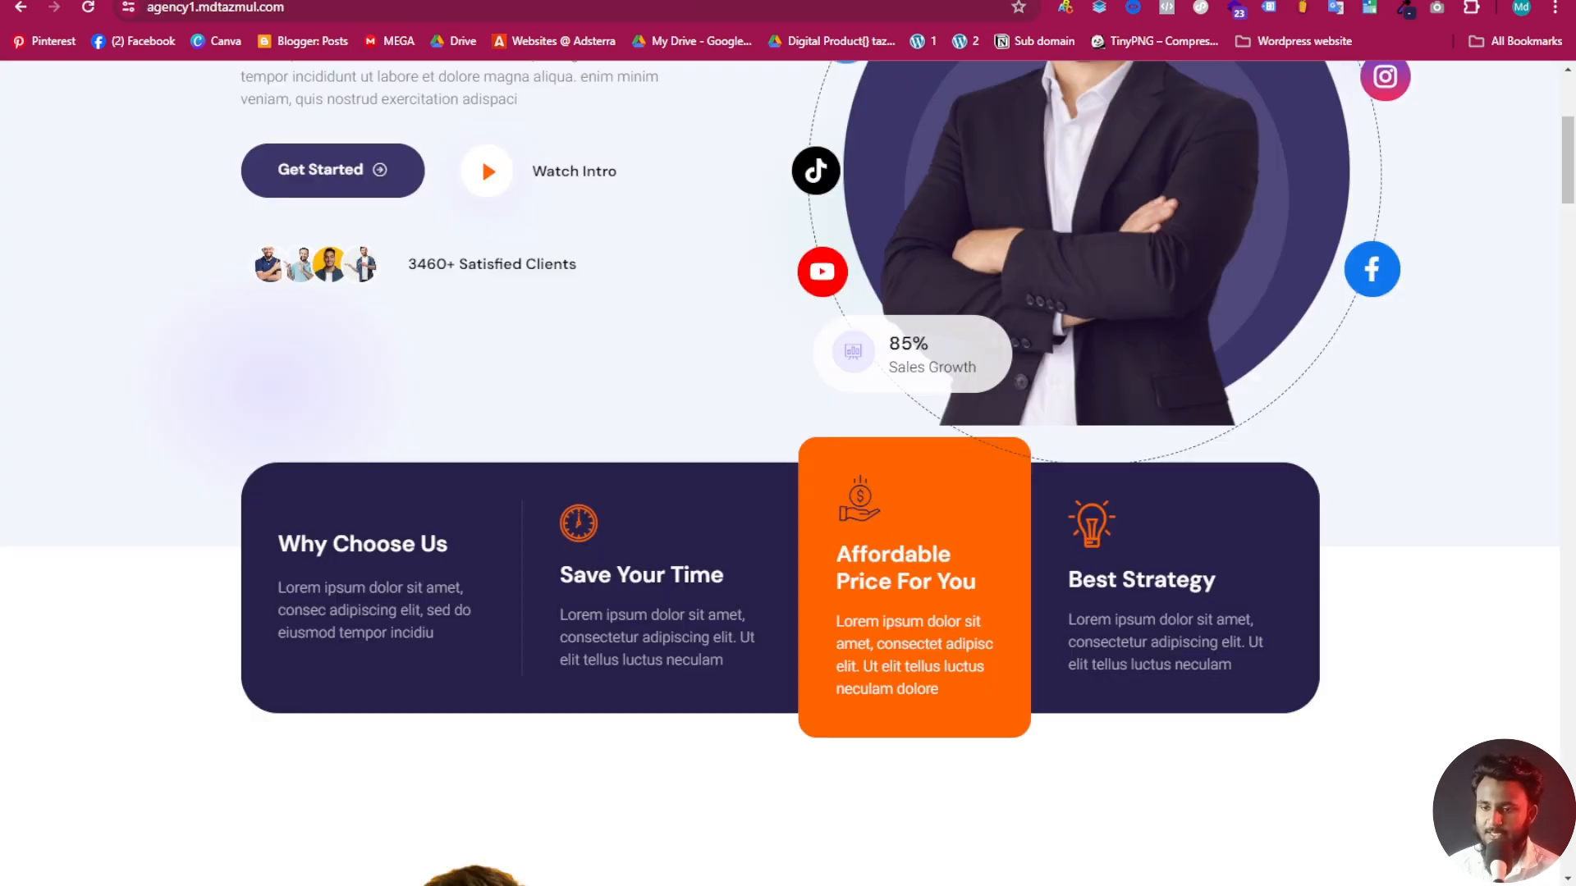
Examine the heading and the paragraph in the first column of the demo page's feature bar
{"action": "left_click_drag", "start_coordinate": [280, 544], "coordinate": [451, 563]}
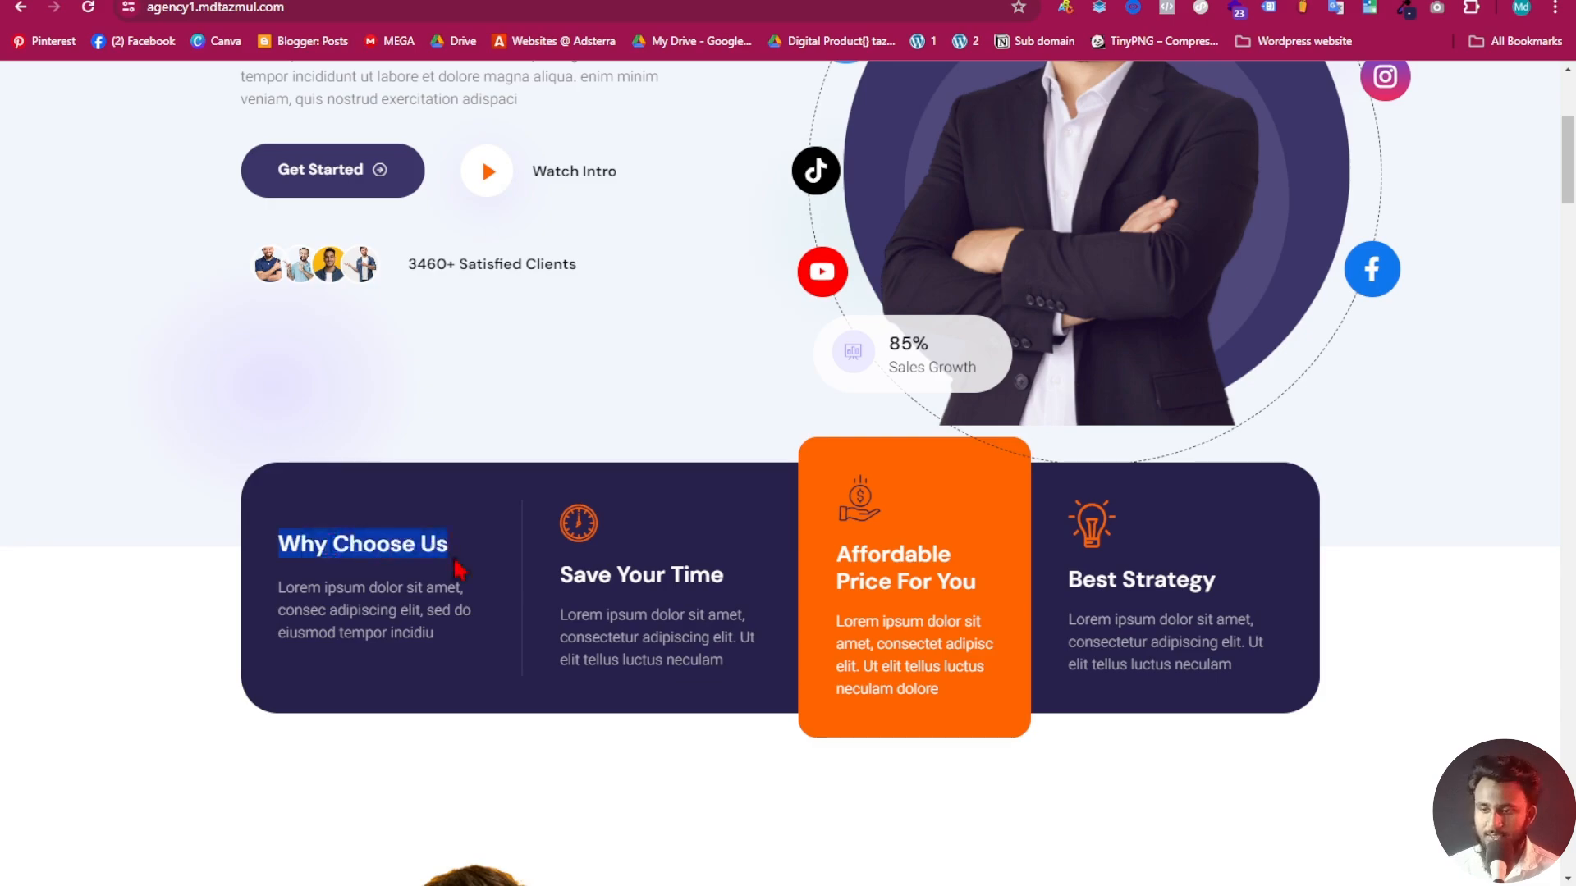
{"action": "left_click", "coordinate": [388, 678]}
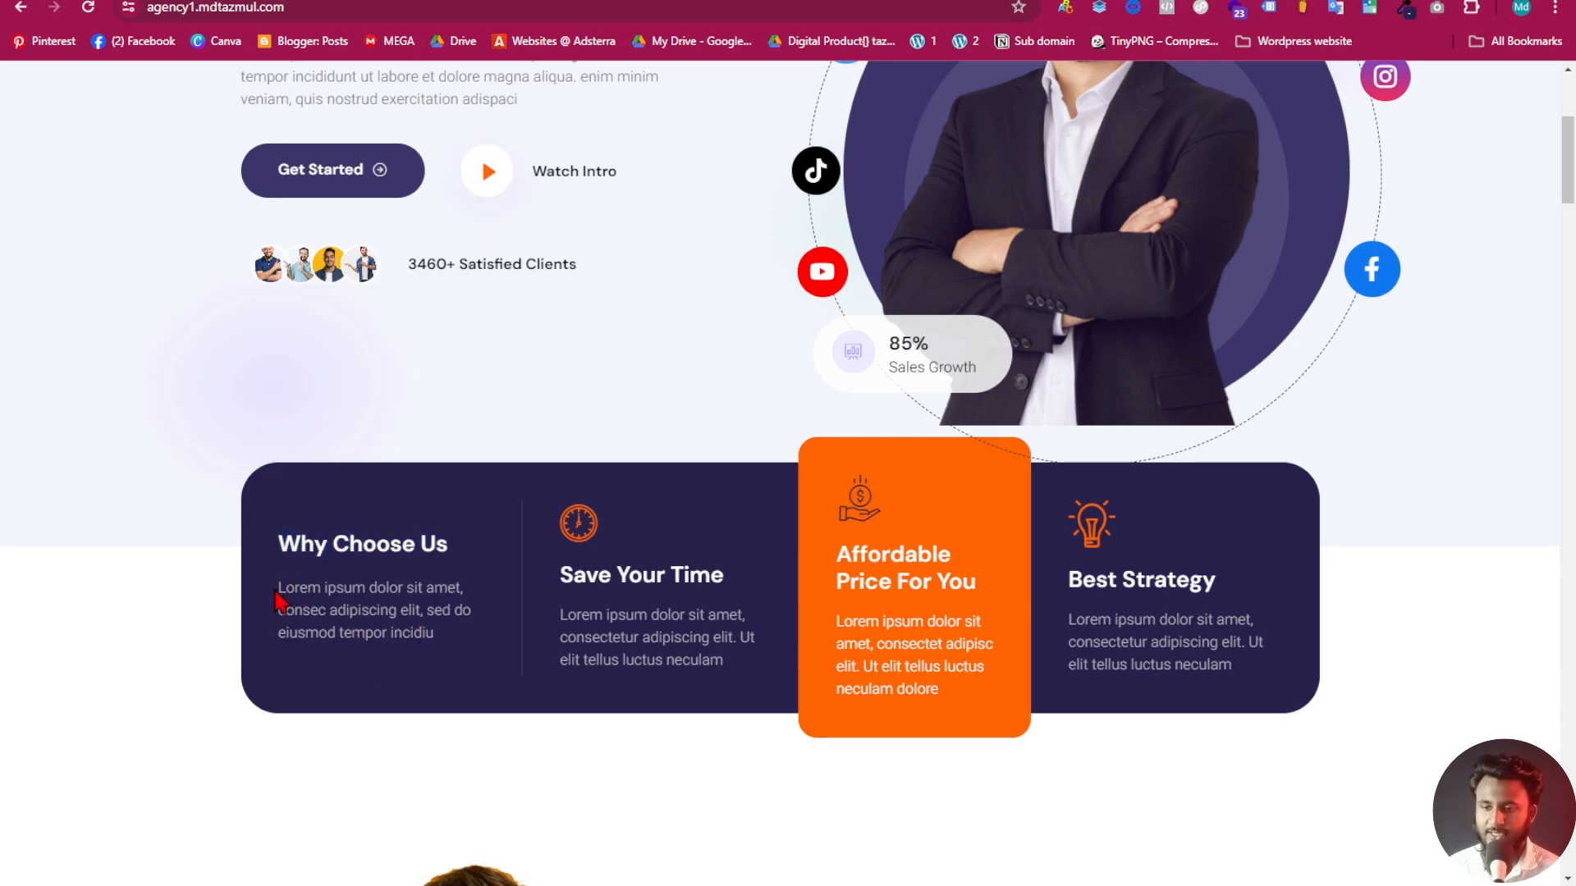
{"action": "left_click_drag", "start_coordinate": [276, 597], "coordinate": [476, 648]}
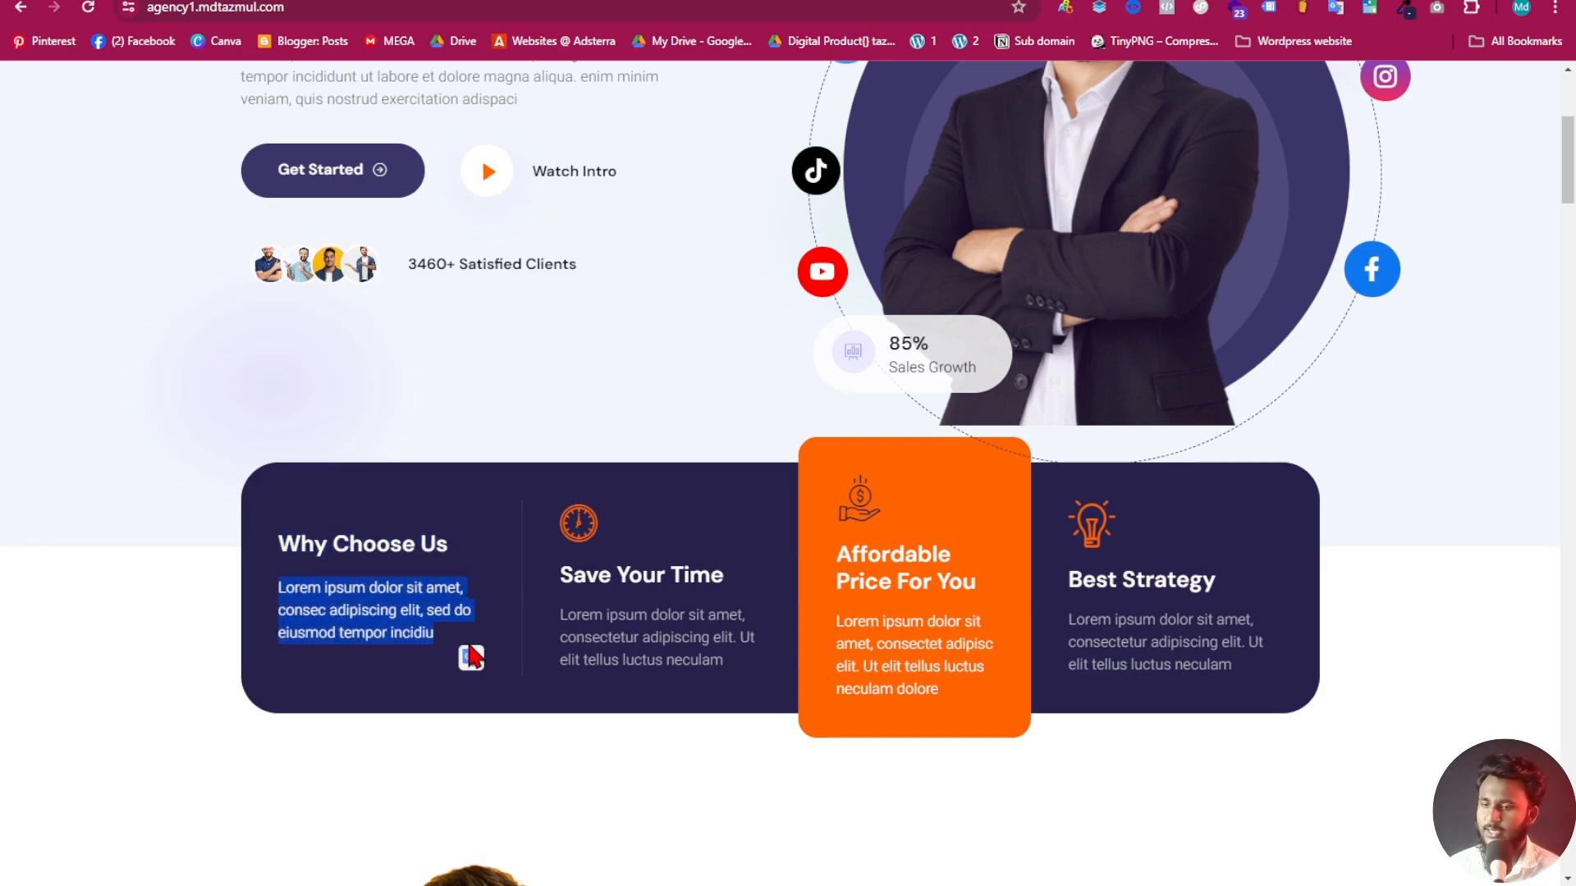
{"action": "left_click", "coordinate": [471, 650]}
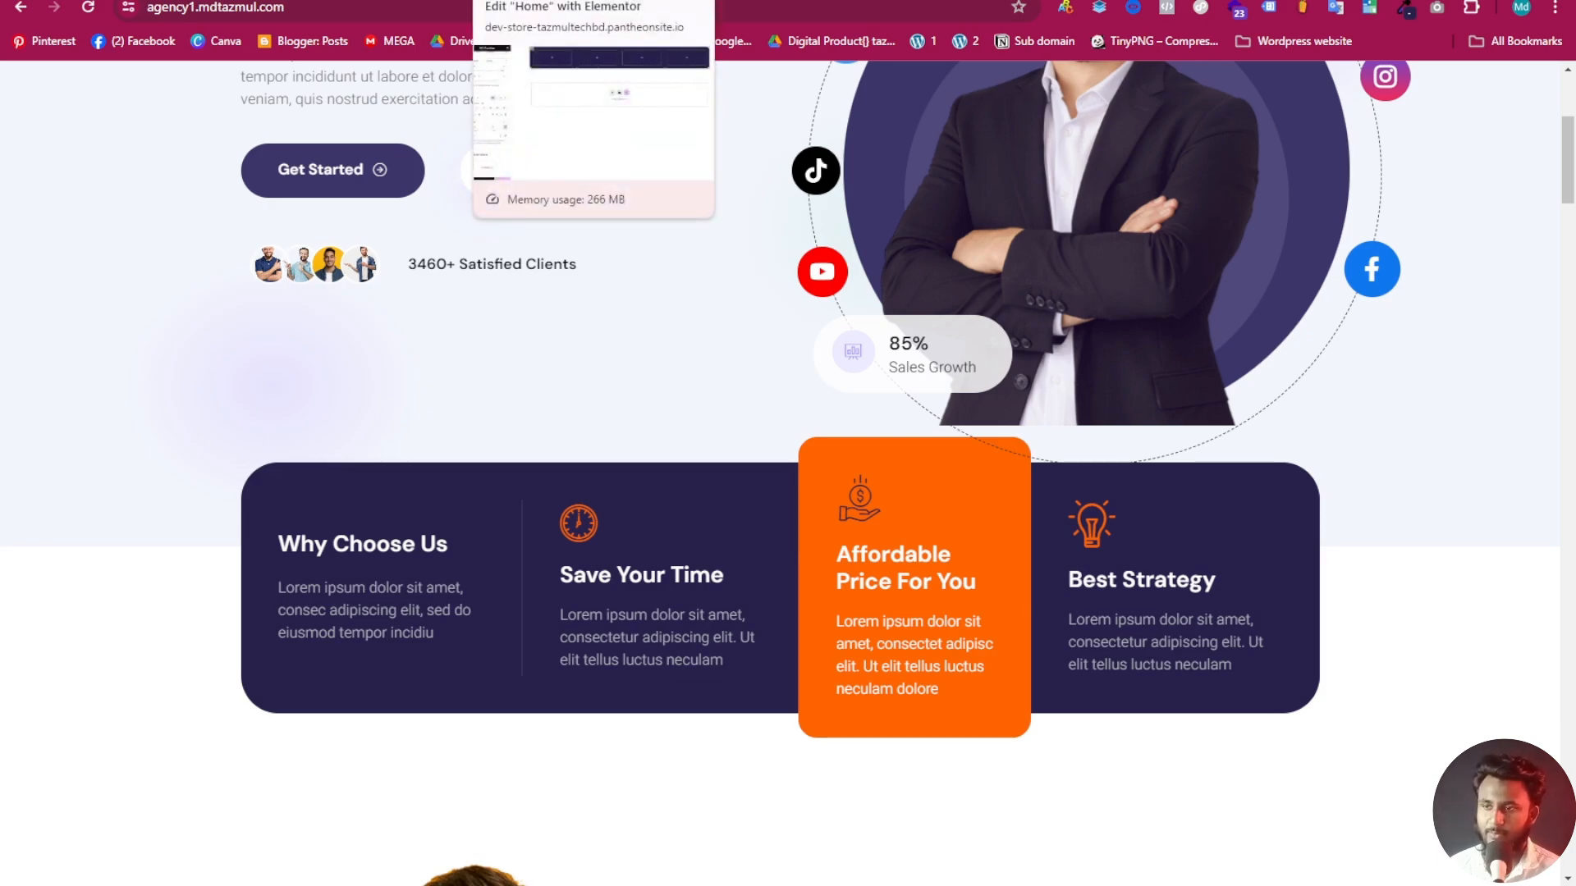
Return to the Elementor editor and place an Icon Box widget in the first of the four containers
{"action": "left_click", "coordinate": [533, 1]}
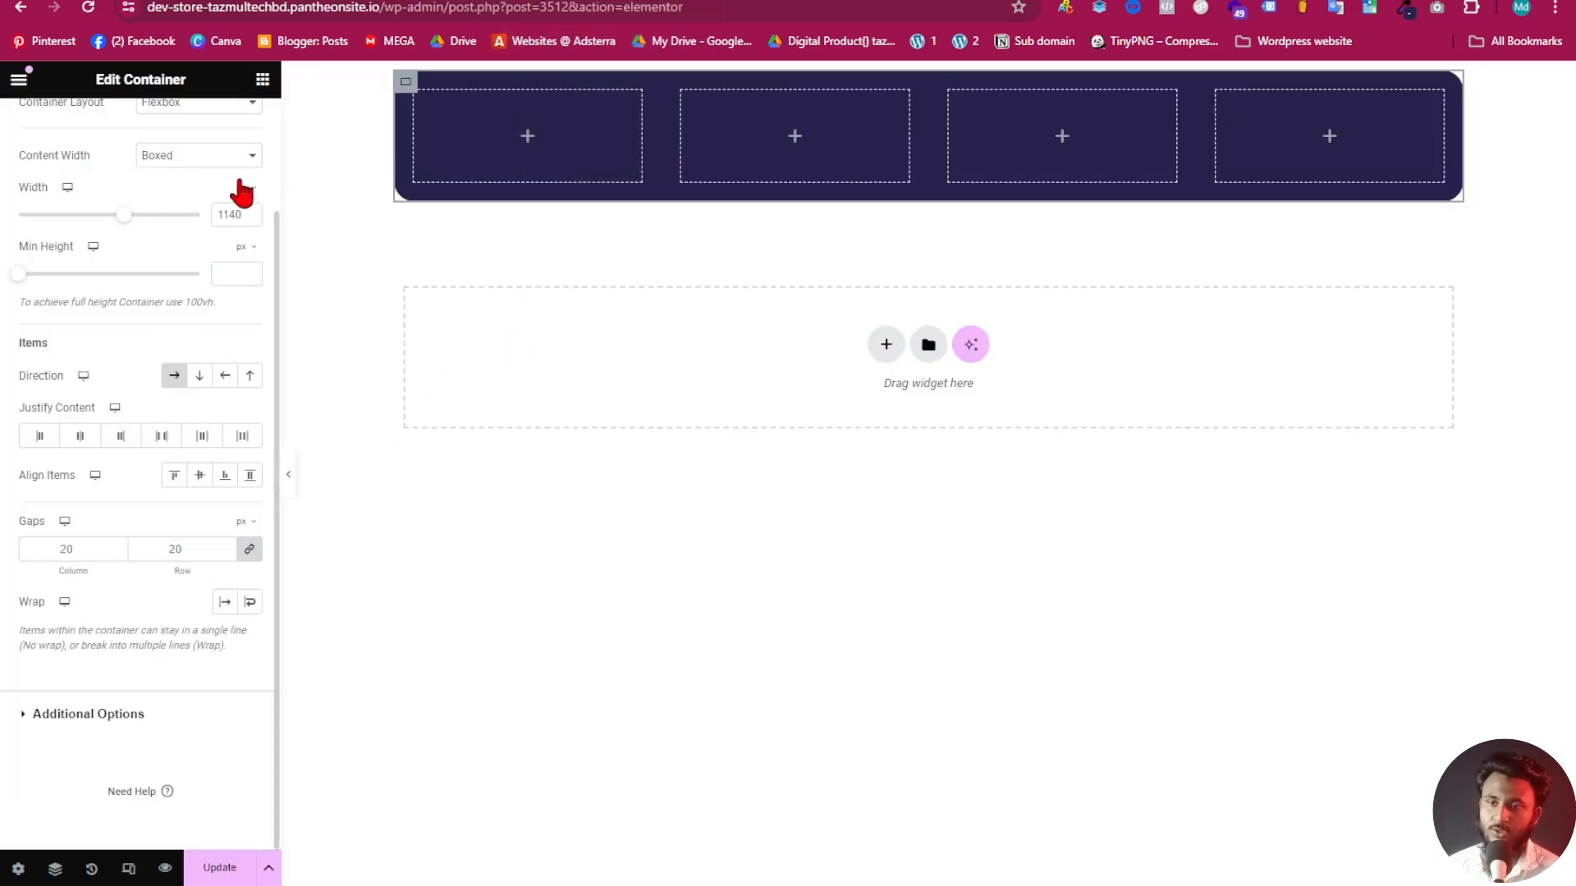
{"action": "scroll", "coordinate": [241, 192], "scroll_direction": "up", "scroll_amount": 2}
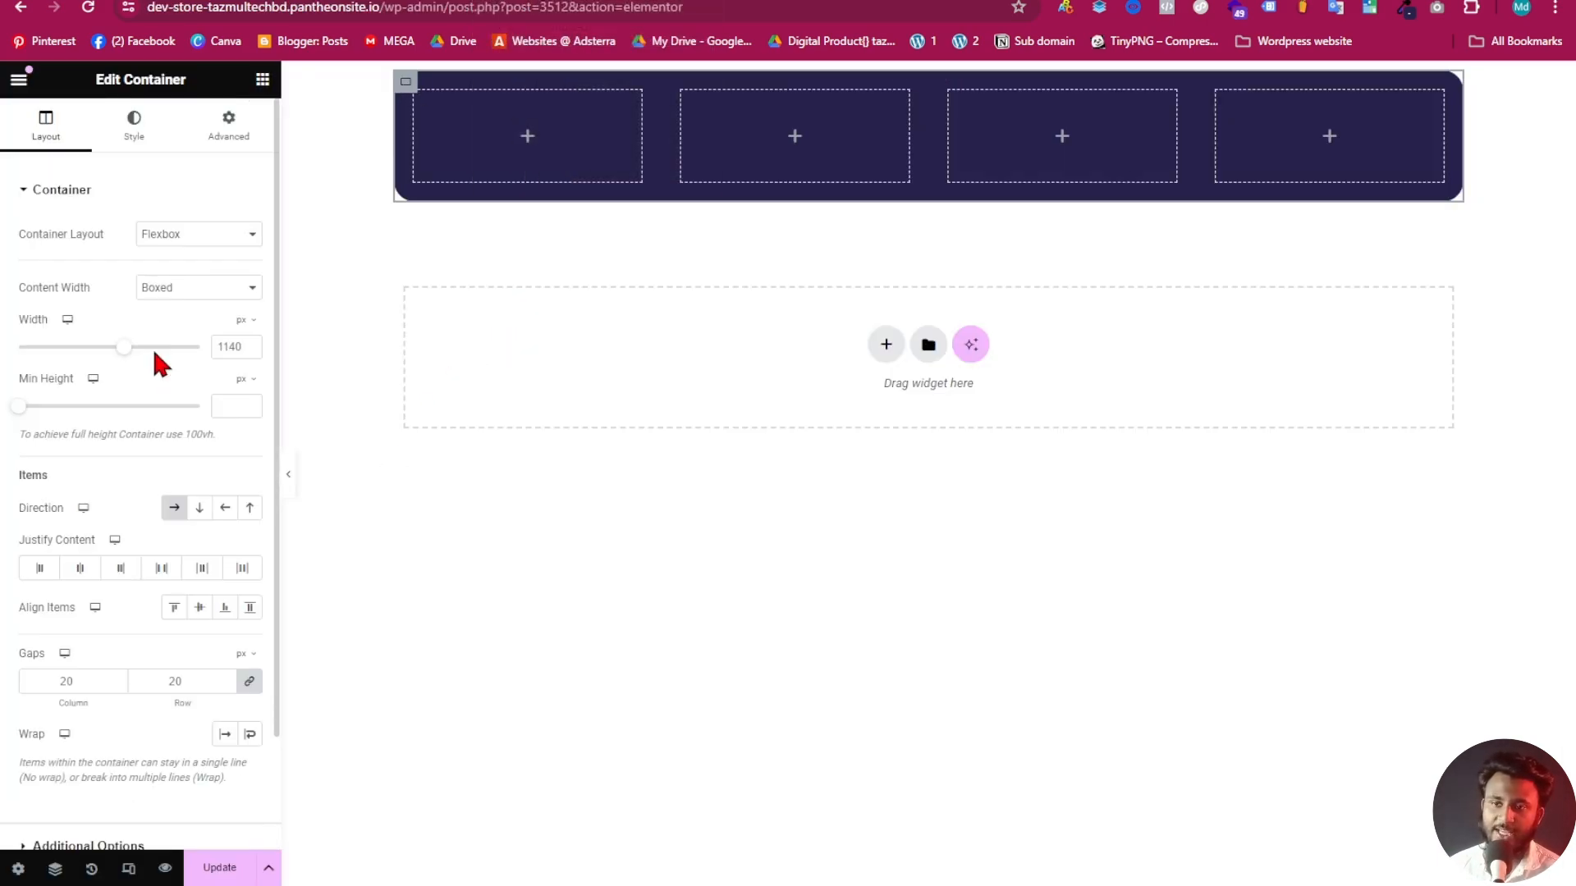
{"action": "left_click", "coordinate": [261, 80]}
{"action": "type", "text": "ico"}
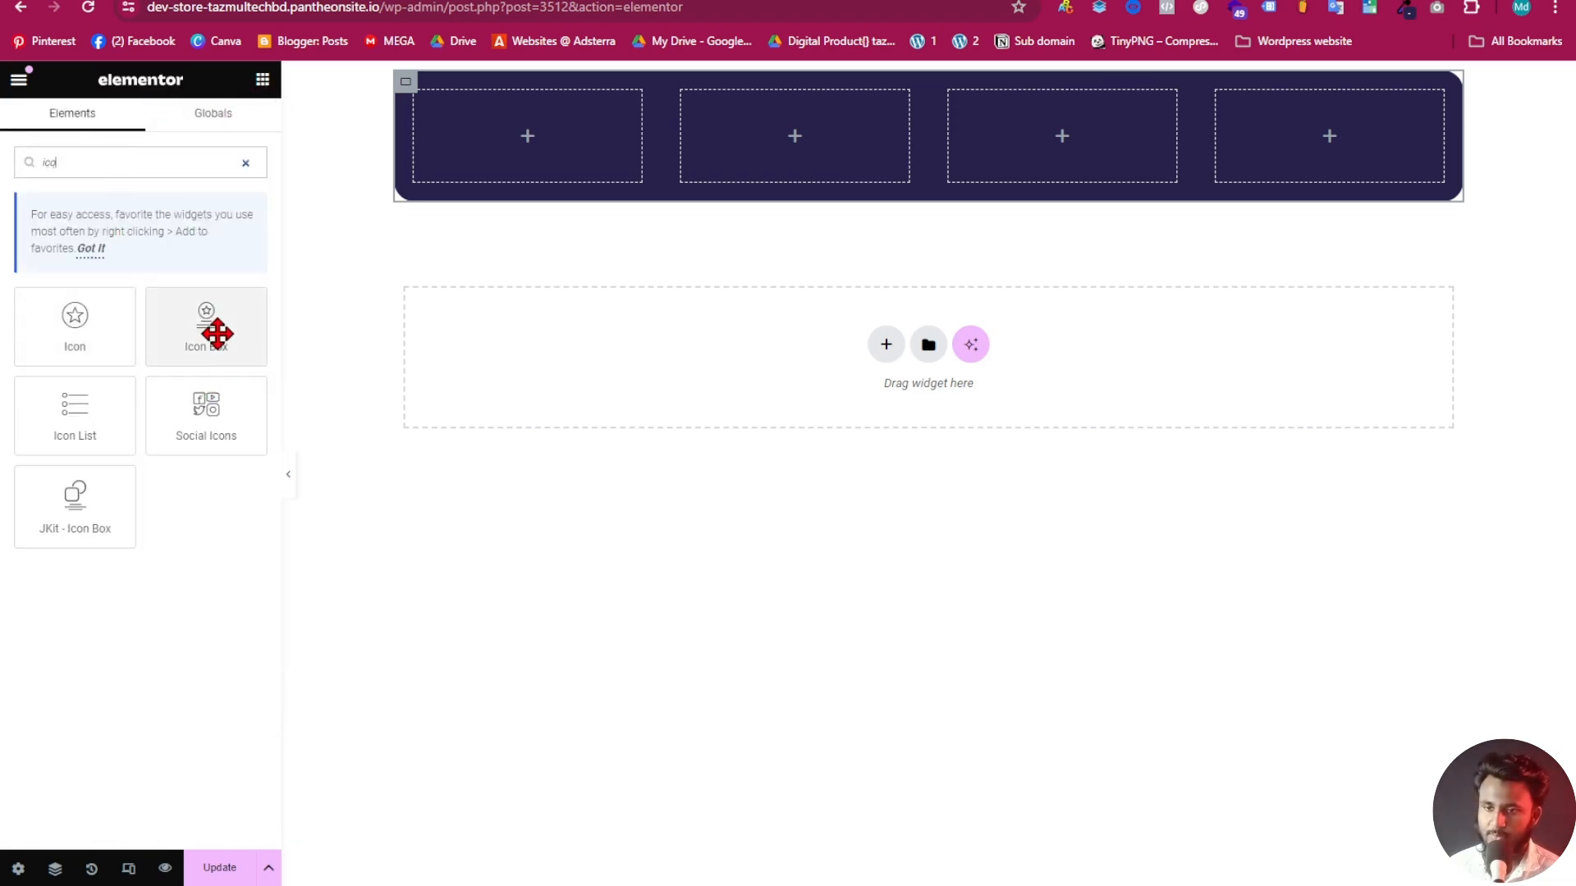
{"action": "left_click_drag", "start_coordinate": [208, 339], "coordinate": [485, 152]}
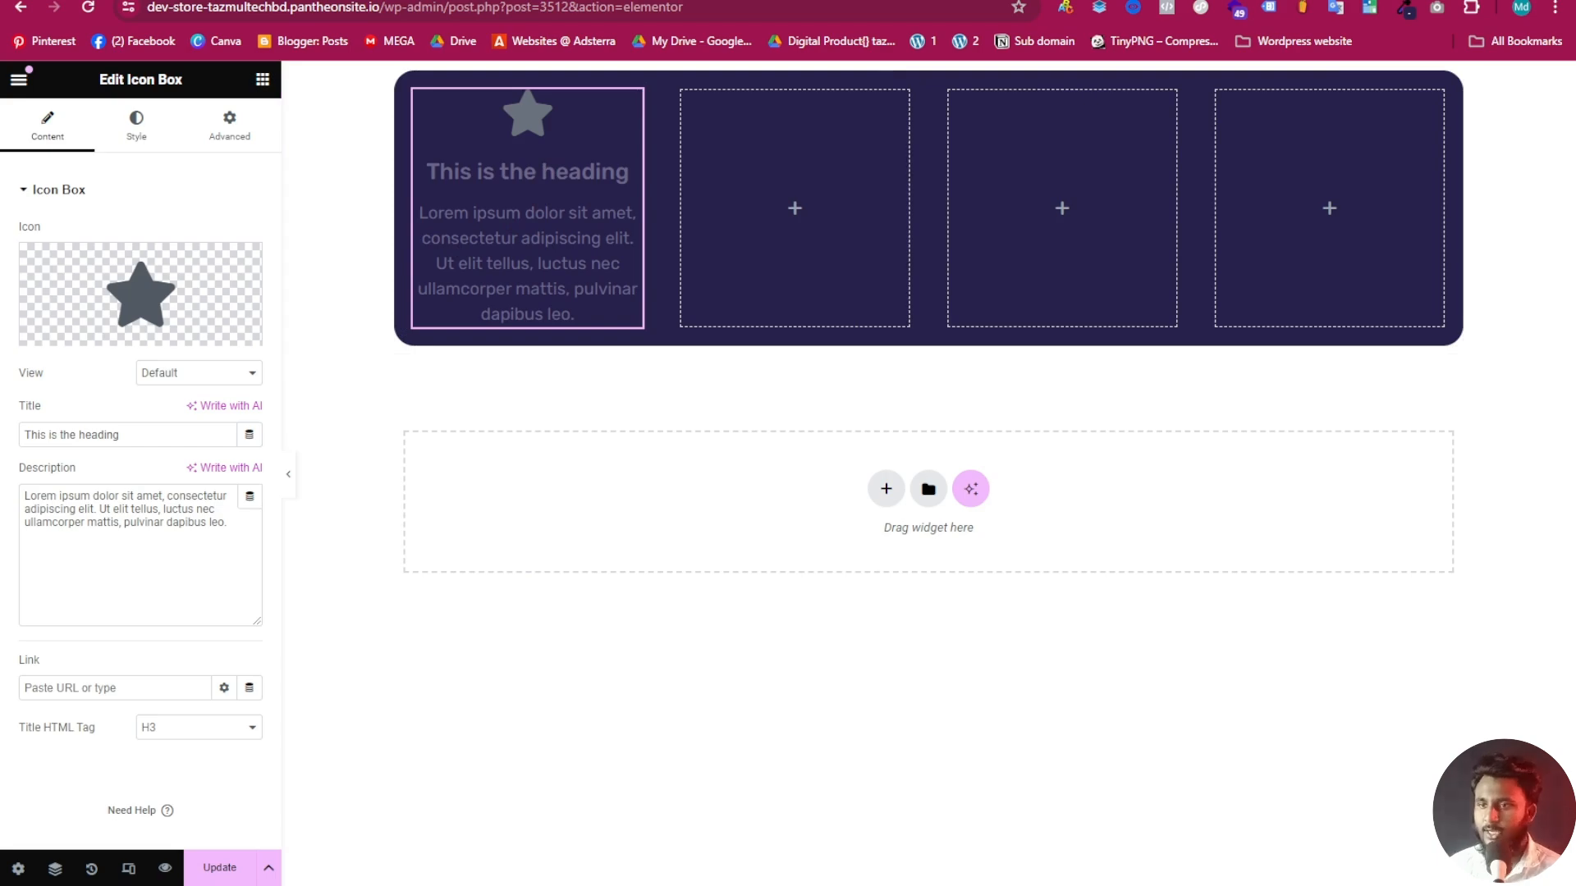
Remove the icon box's star icon and replace its title with "Why Choose Us" copied from the demo page
{"action": "left_click", "coordinate": [575, 1]}
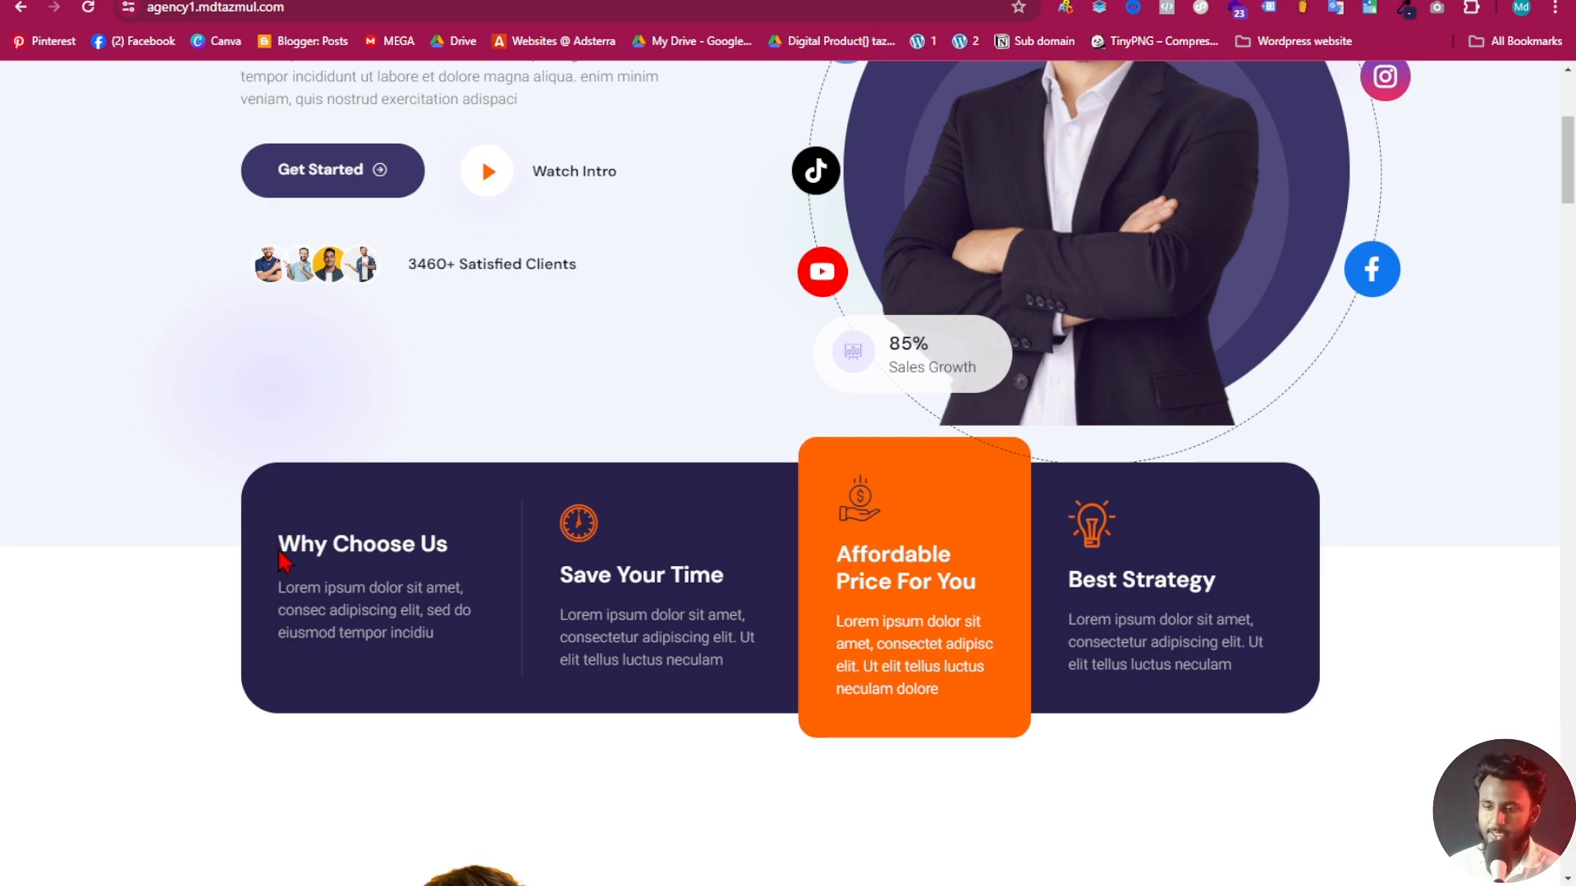
{"action": "left_click_drag", "start_coordinate": [280, 555], "coordinate": [460, 554]}
{"action": "key", "text": "ctrl+c"}
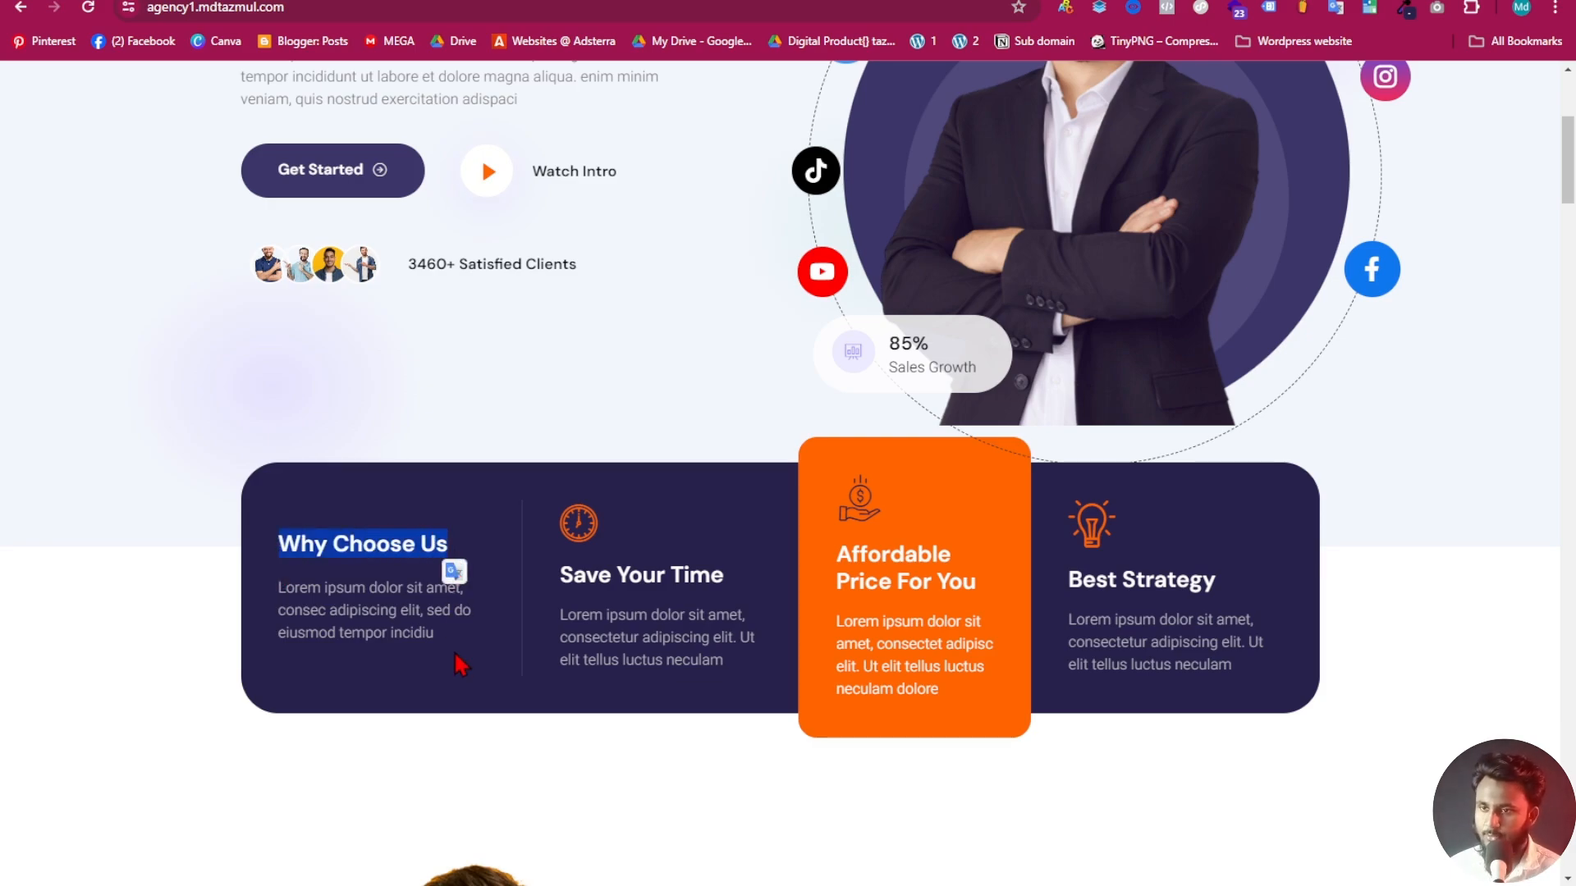
{"action": "left_click", "coordinate": [509, 1]}
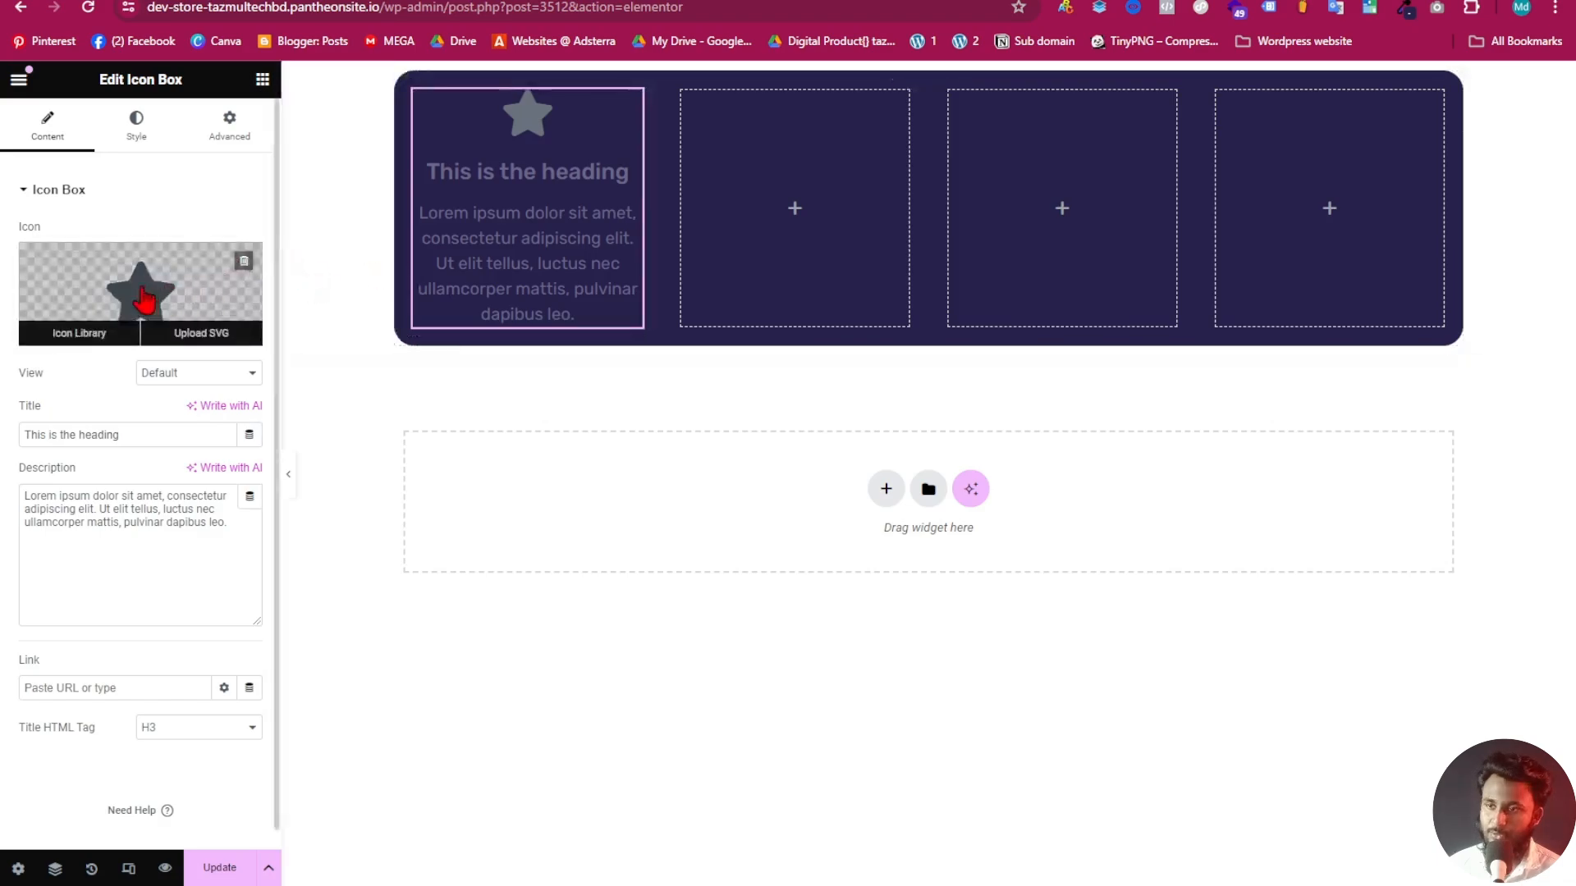
{"action": "left_click", "coordinate": [244, 261]}
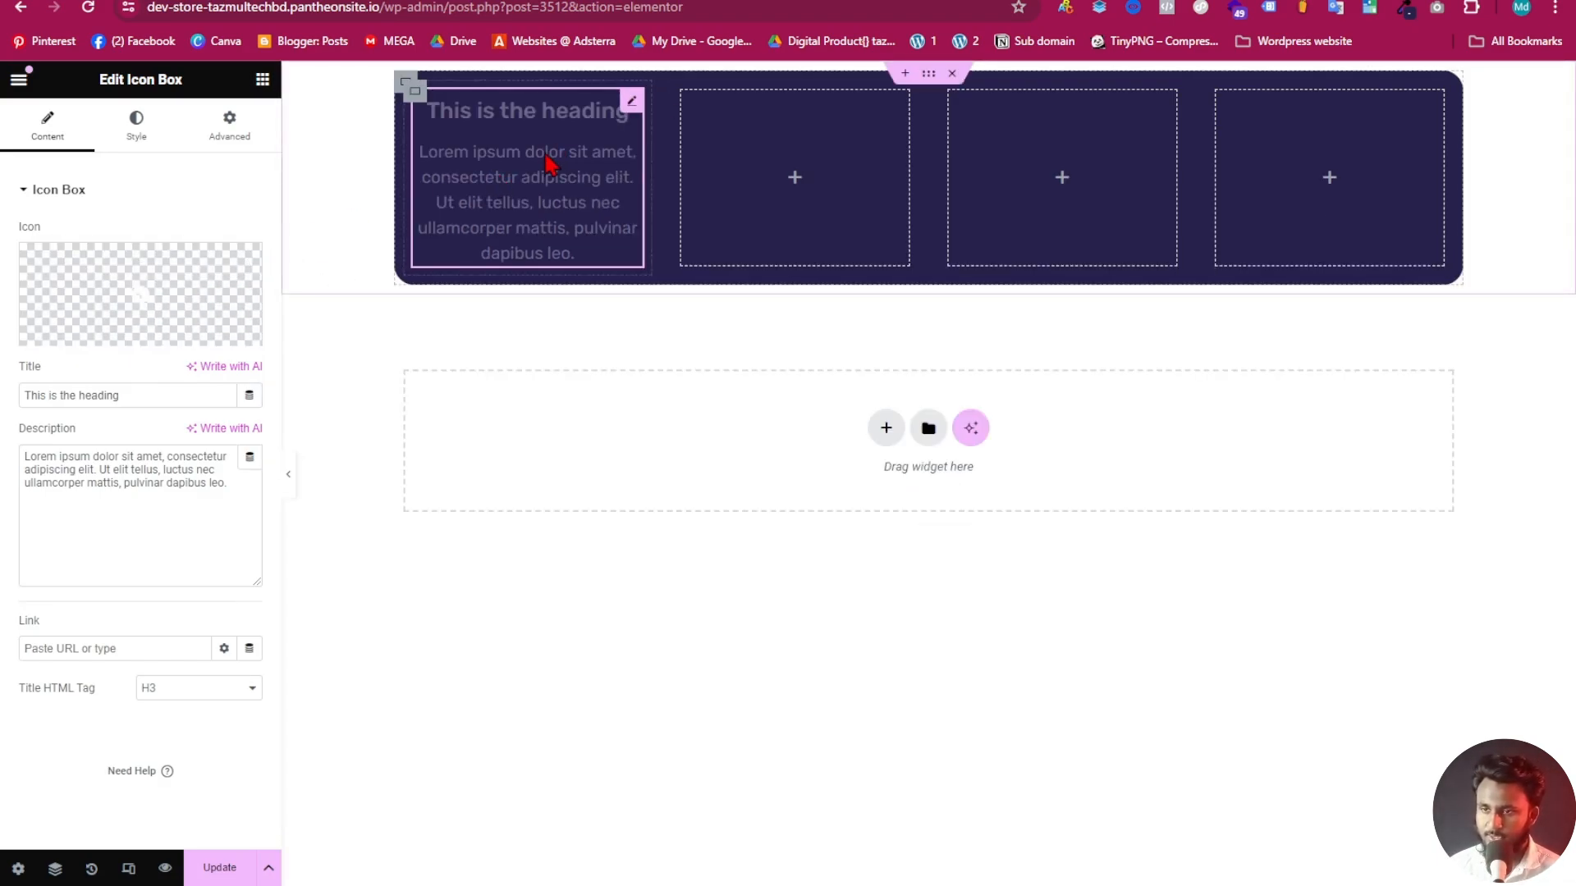
{"action": "left_click_drag", "start_coordinate": [159, 396], "coordinate": [5, 402]}
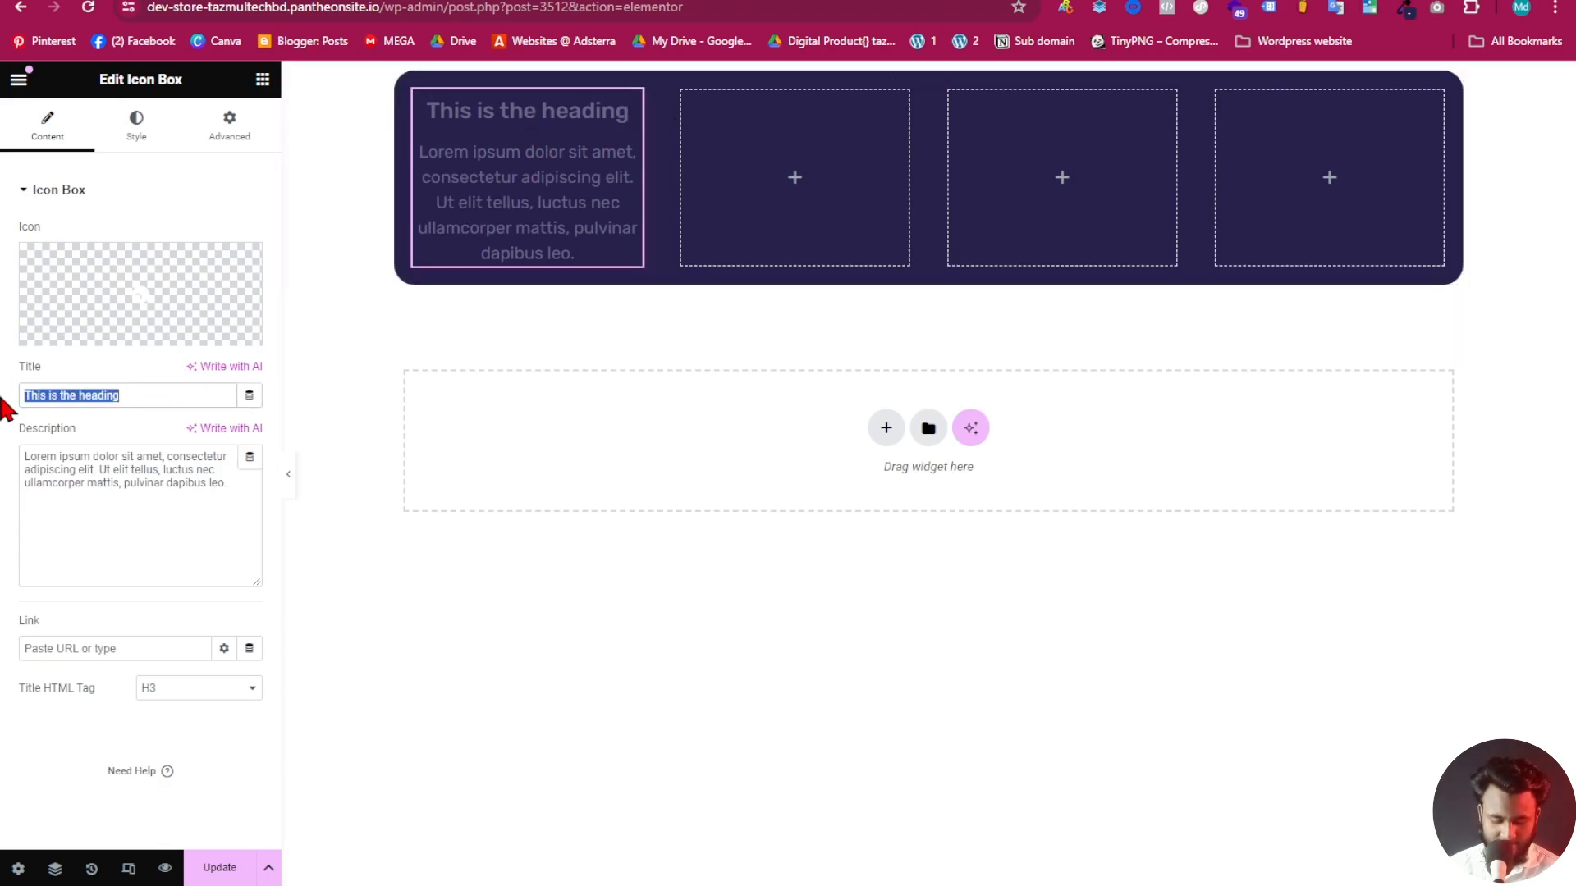
{"action": "key", "text": "ctrl+v"}
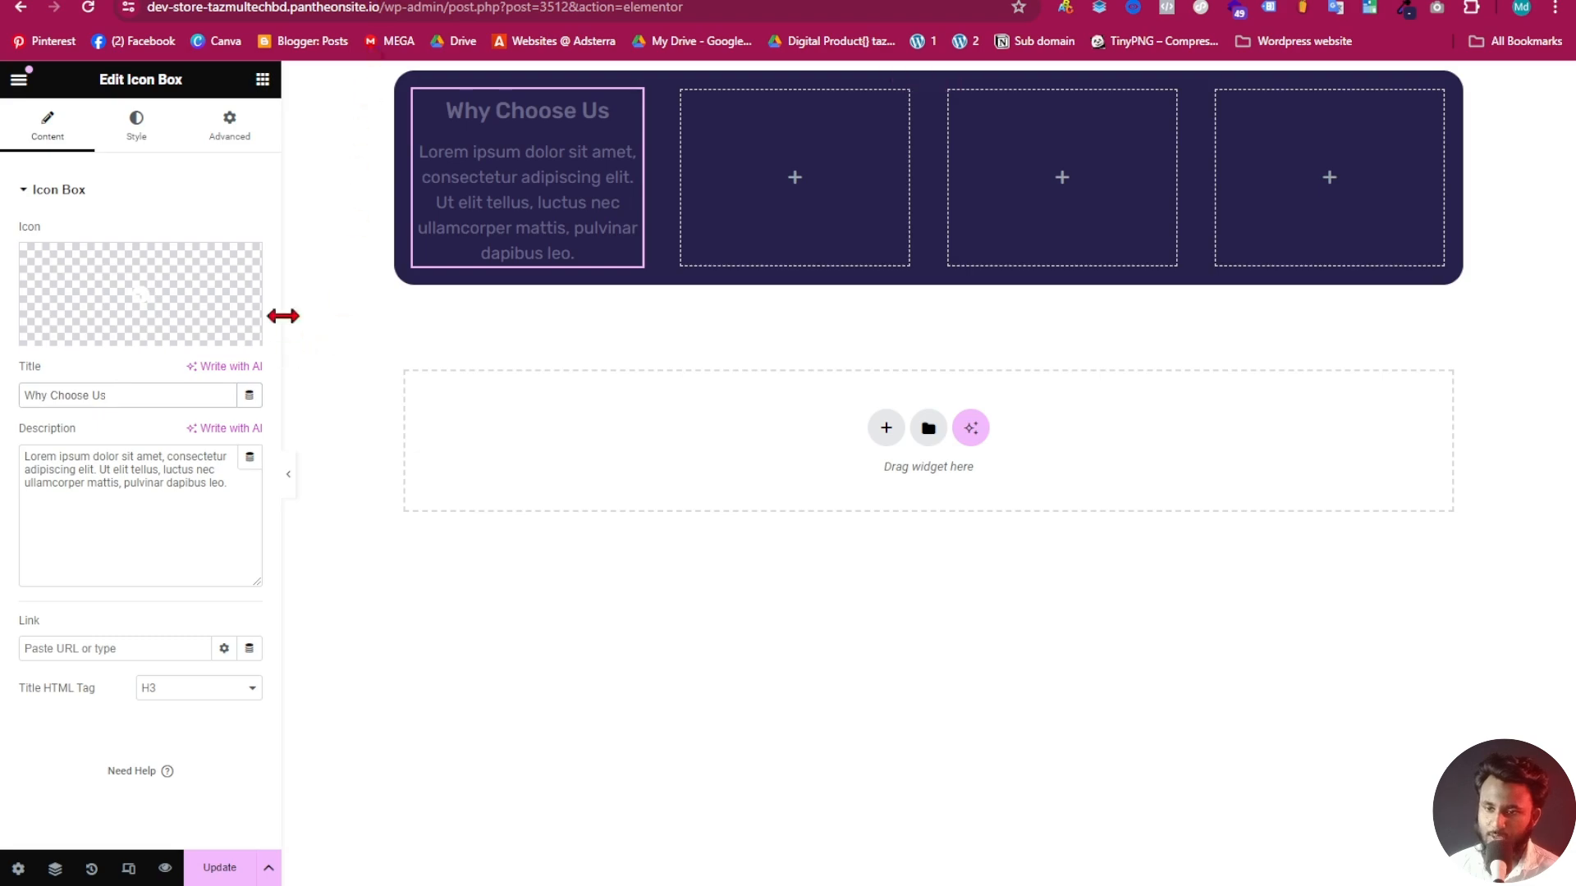
Replace the icon box description with the demo text "Lorem ipsum dolor sit amet, consec adipiscing elit, sed do eiusmod tempor incidiu"
{"action": "left_click_drag", "start_coordinate": [239, 513], "coordinate": [10, 470]}
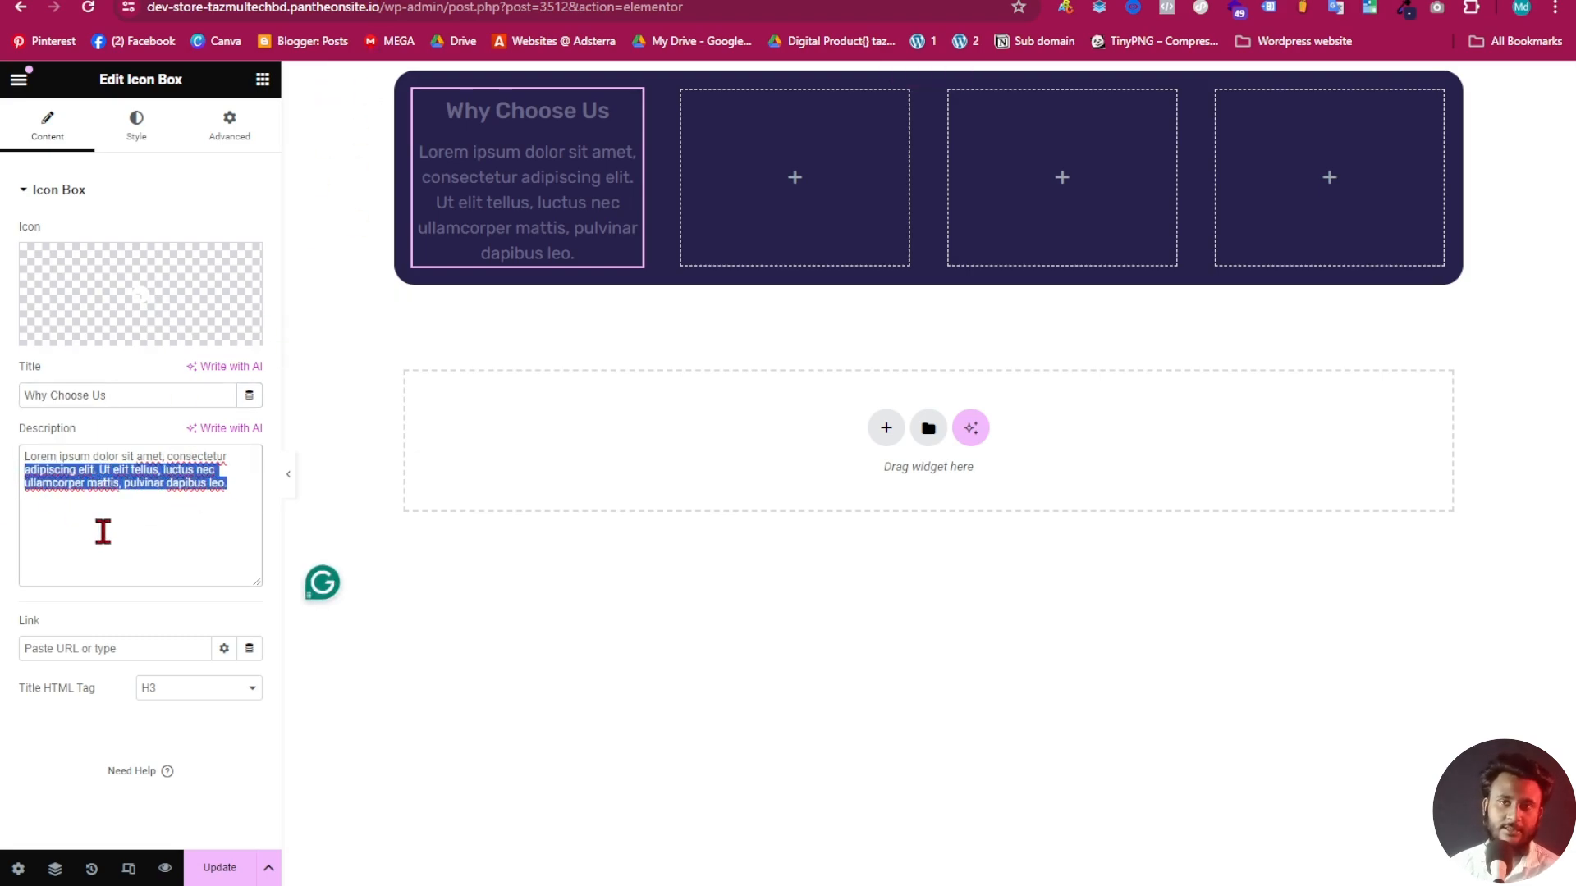
{"action": "left_click", "coordinate": [103, 532]}
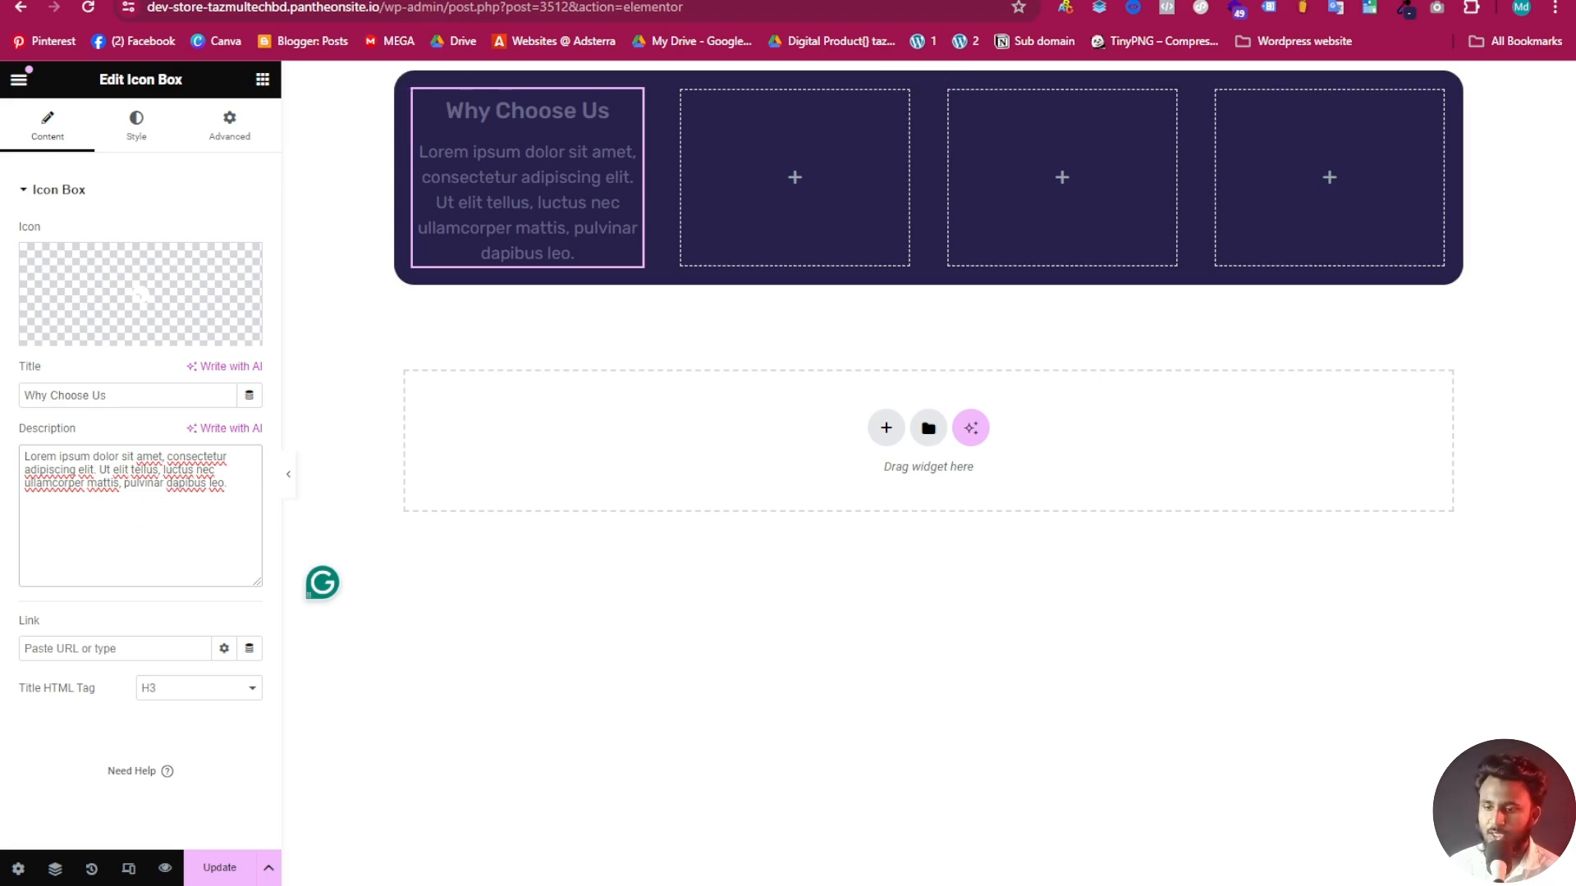
{"action": "left_click", "coordinate": [410, 1]}
{"action": "left_click_drag", "start_coordinate": [433, 637], "coordinate": [273, 580]}
{"action": "key", "text": "ctrl+c"}
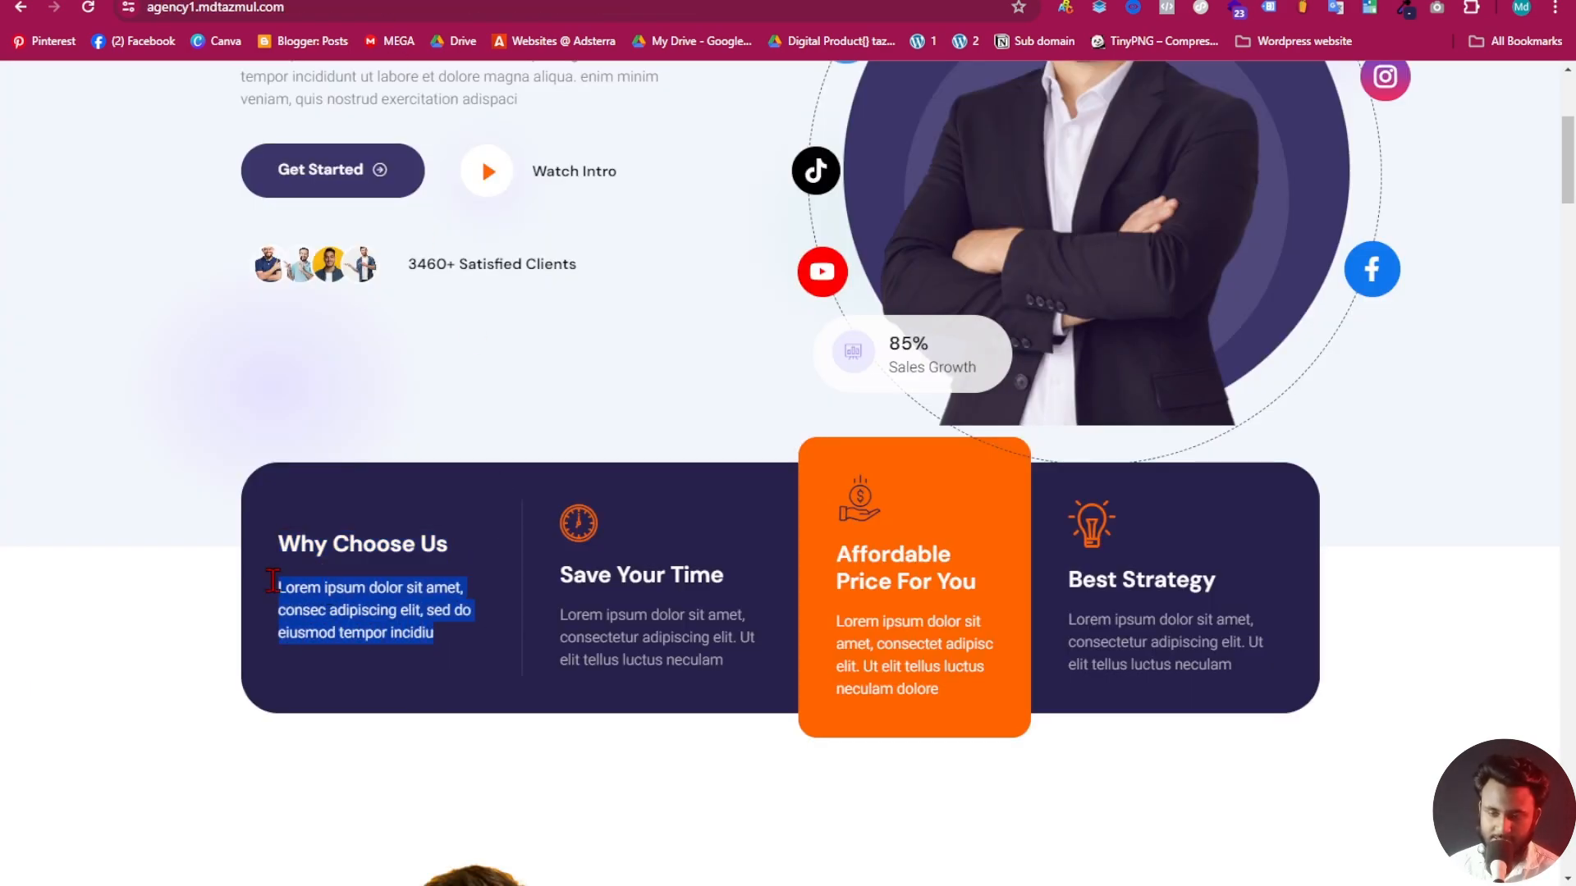
{"action": "left_click", "coordinate": [567, 0]}
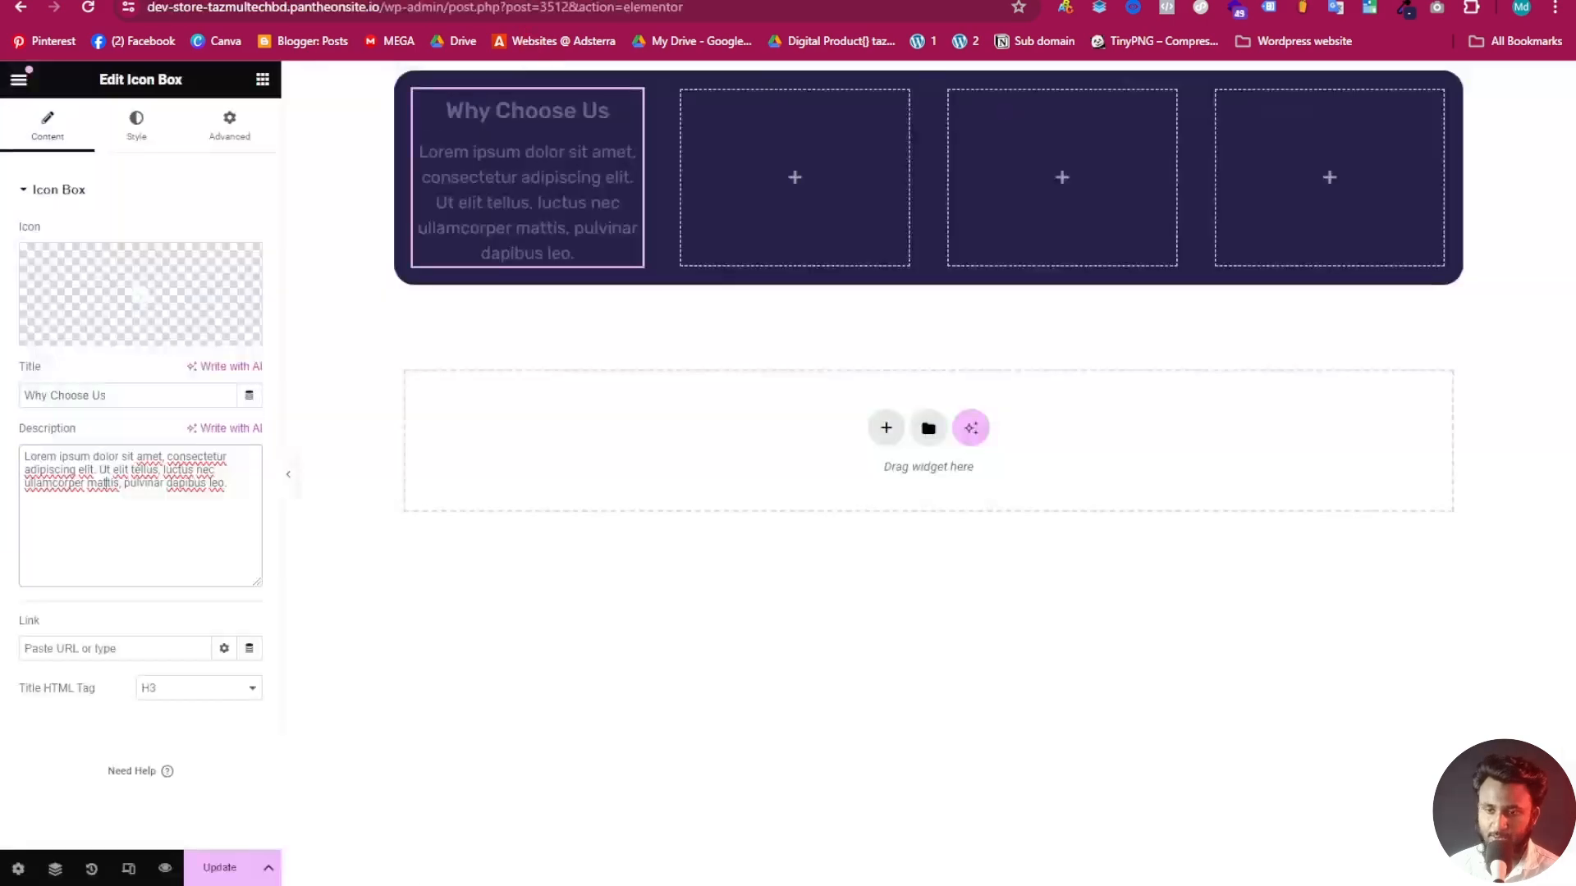
{"action": "left_click_drag", "start_coordinate": [228, 486], "coordinate": [17, 458]}
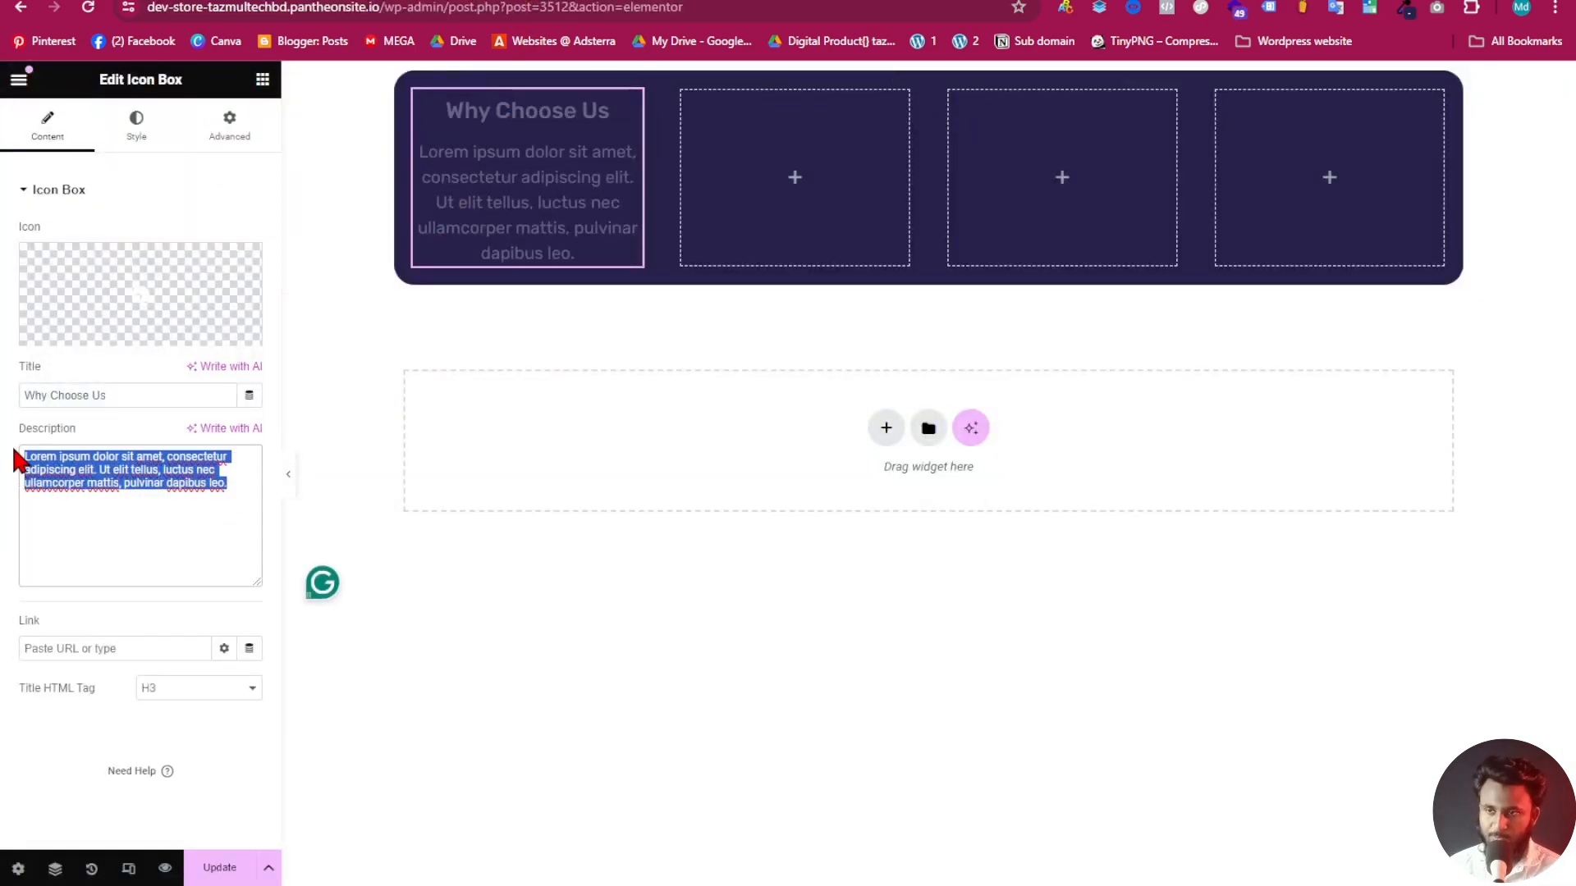
{"action": "key", "text": "ctrl+v"}
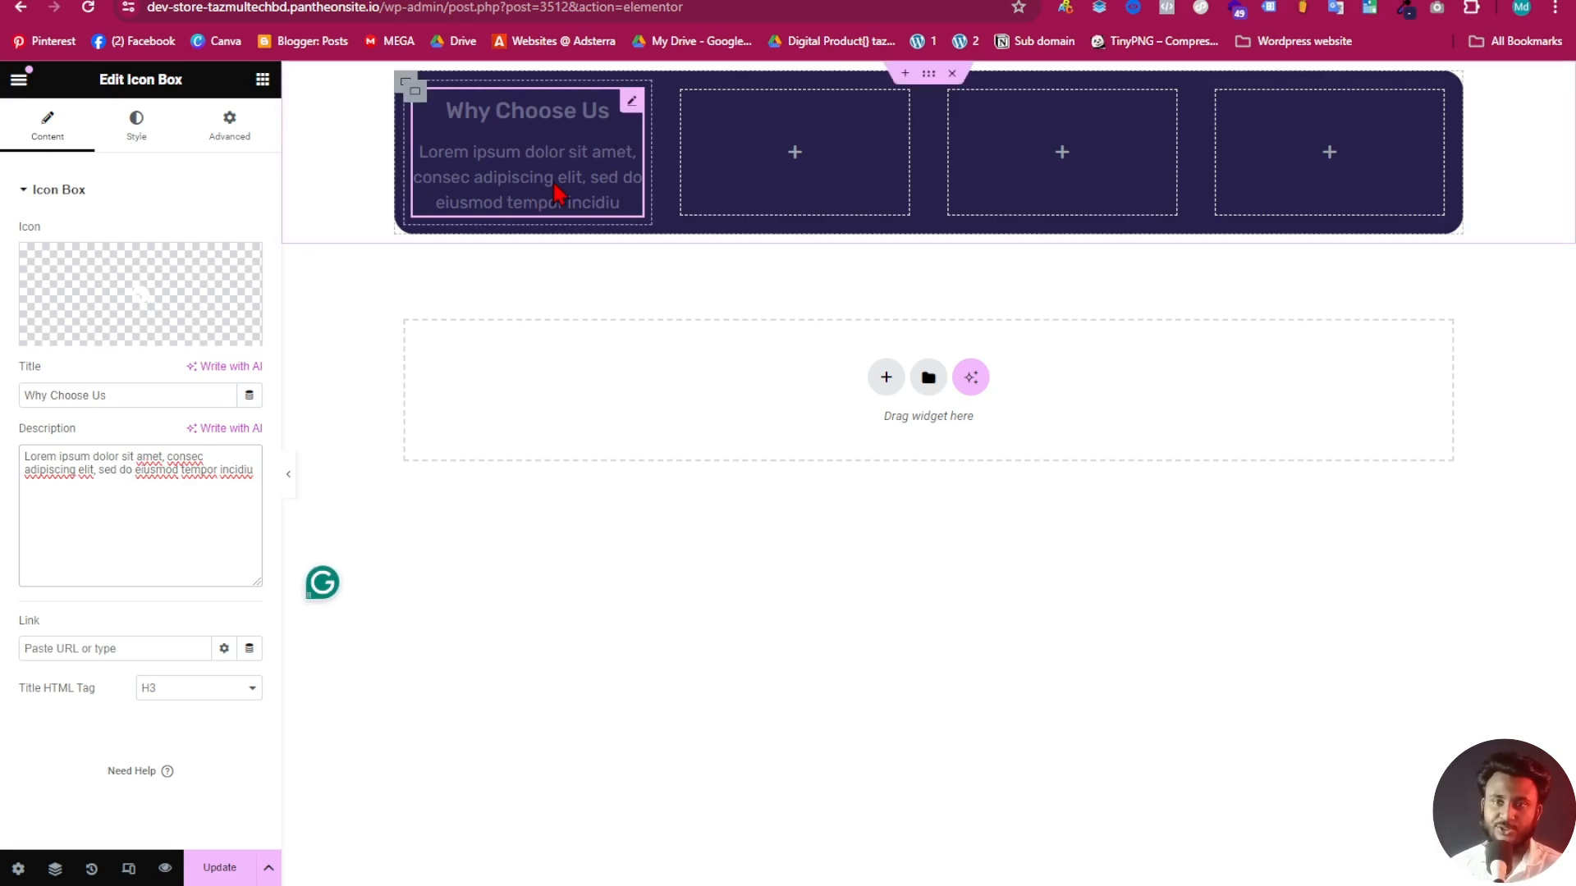
Compare the icon box with the demo page's Why Choose Us column and collapse its content settings
{"action": "left_click", "coordinate": [328, 0]}
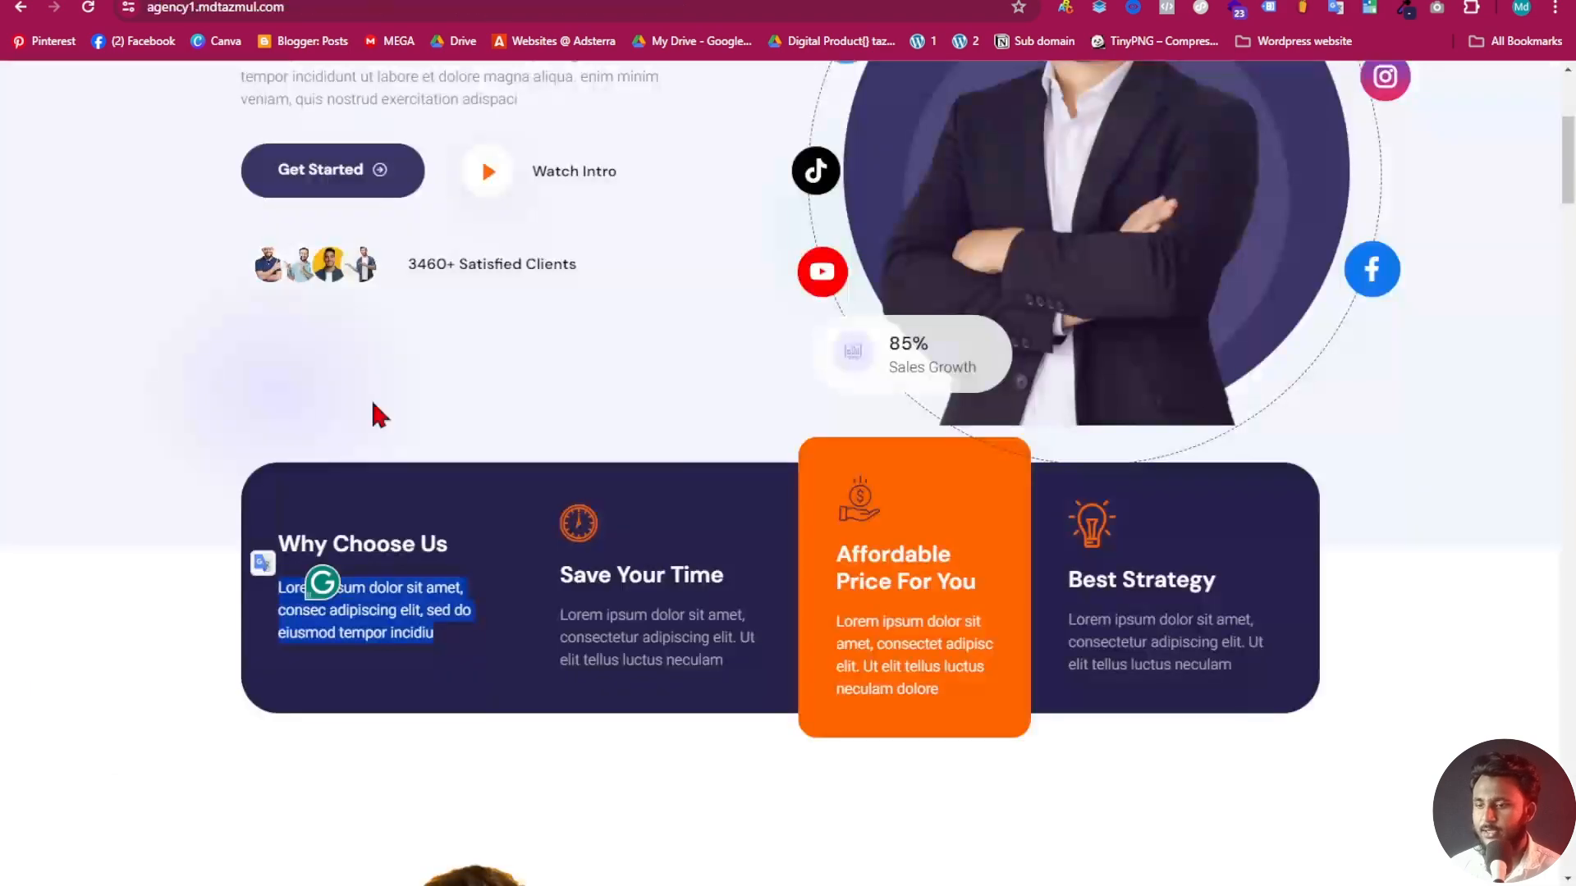
{"action": "left_click", "coordinate": [666, 519]}
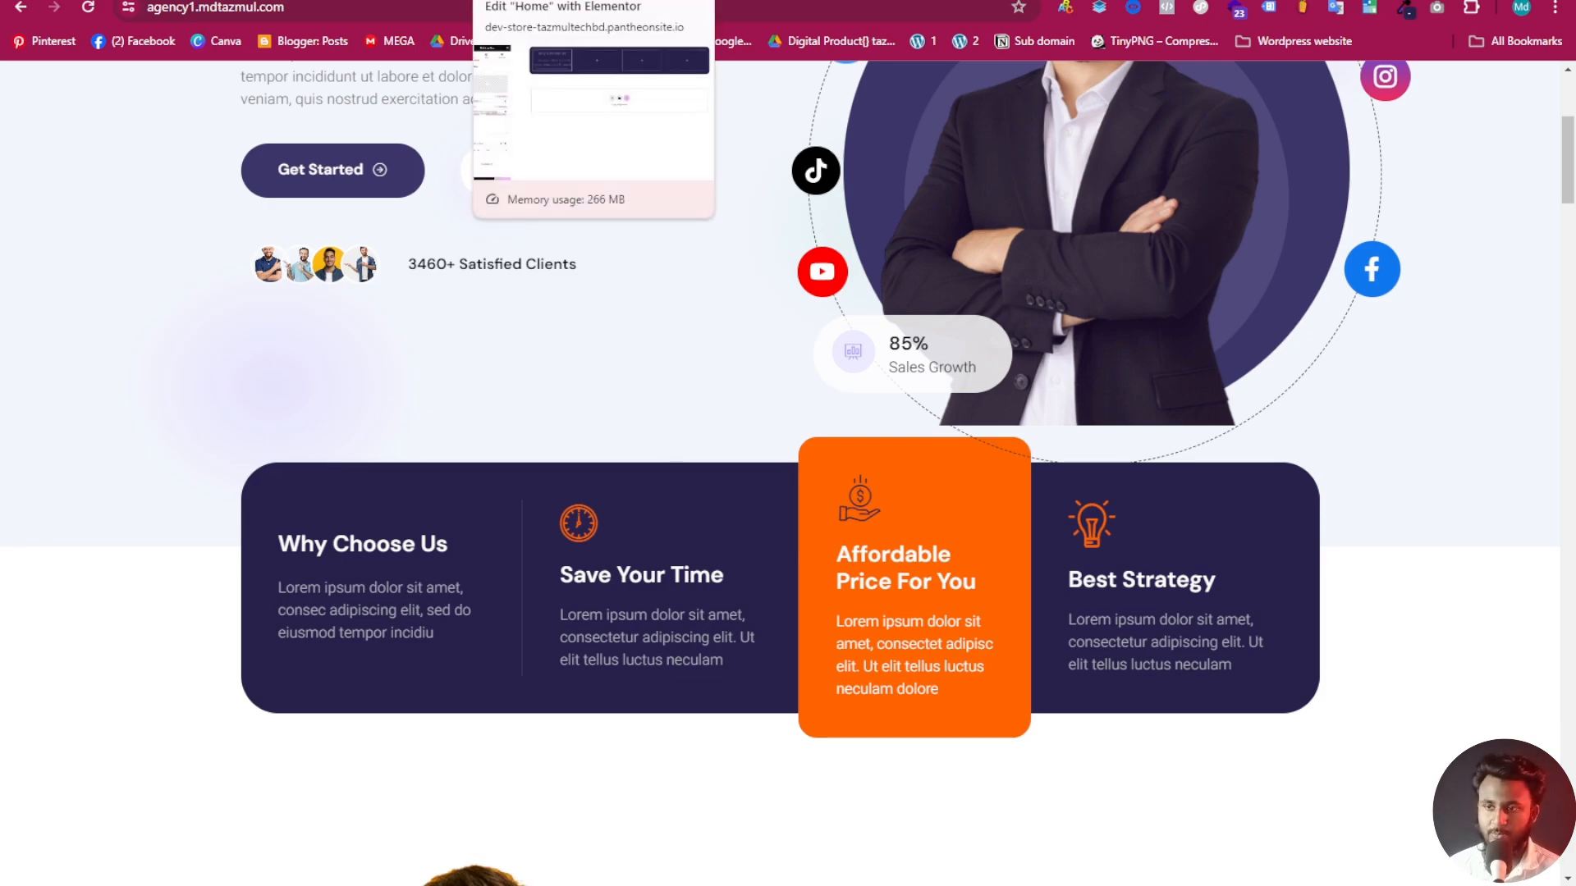
{"action": "left_click", "coordinate": [525, 0]}
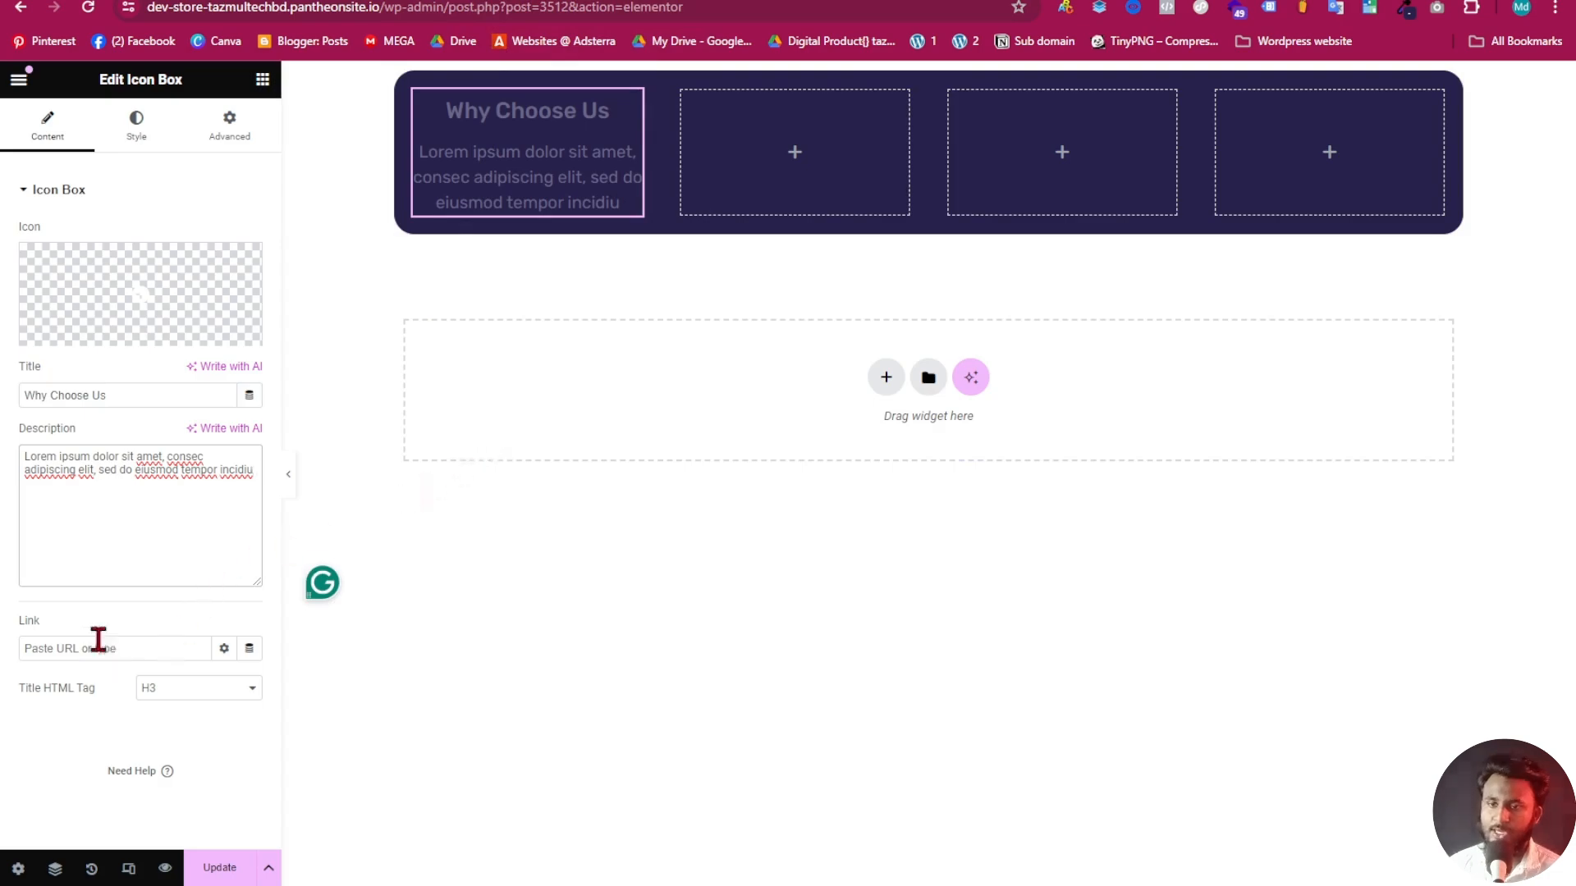
{"action": "mouse_move", "coordinate": [151, 320]}
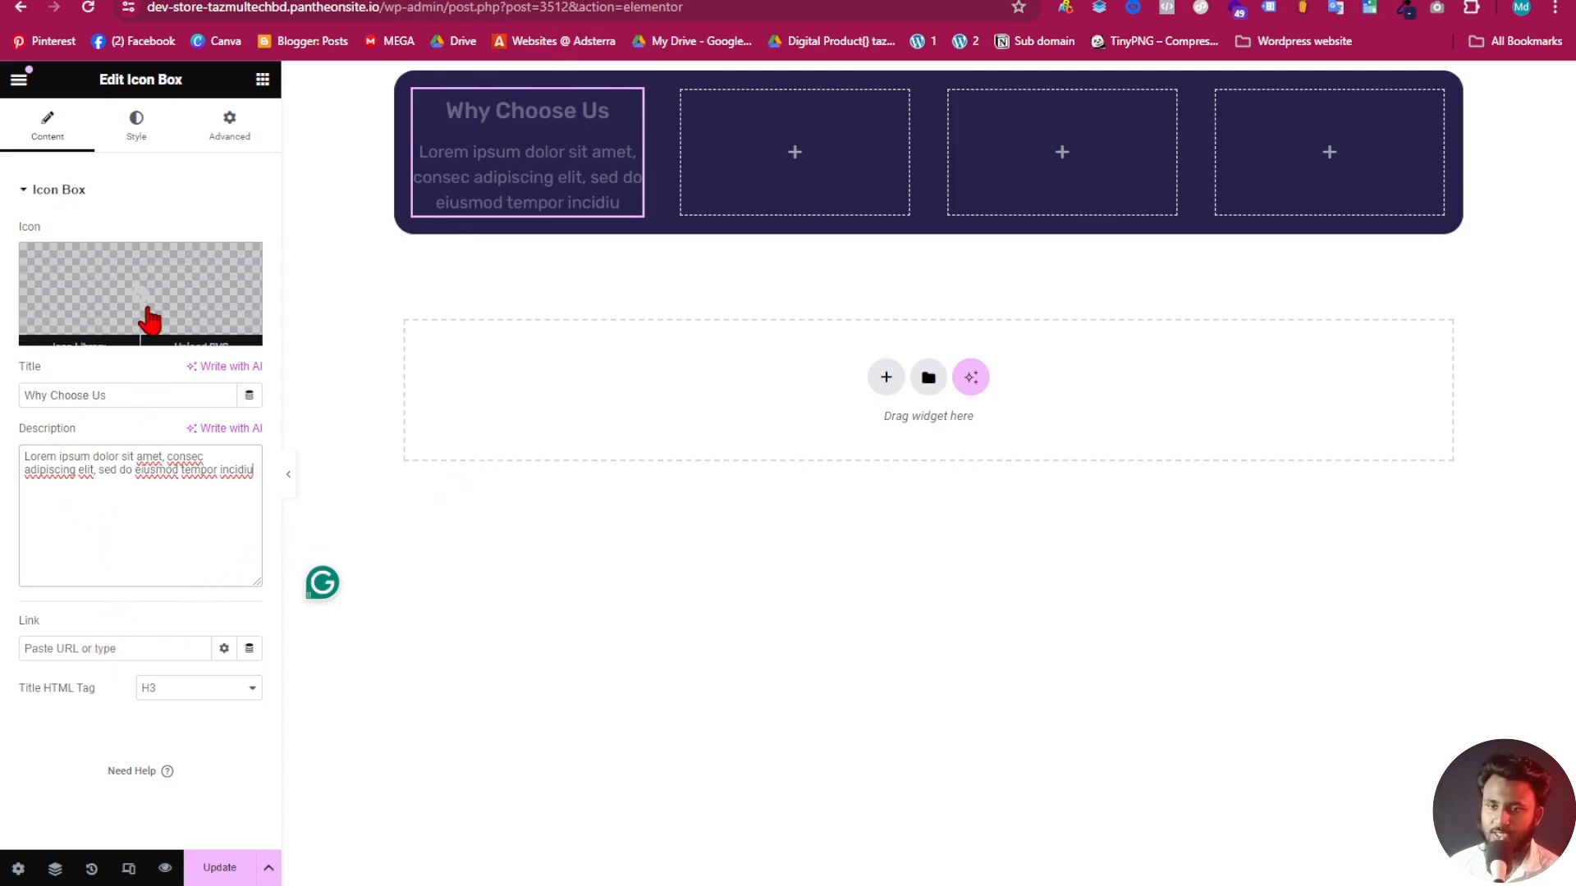
{"action": "left_click", "coordinate": [41, 191]}
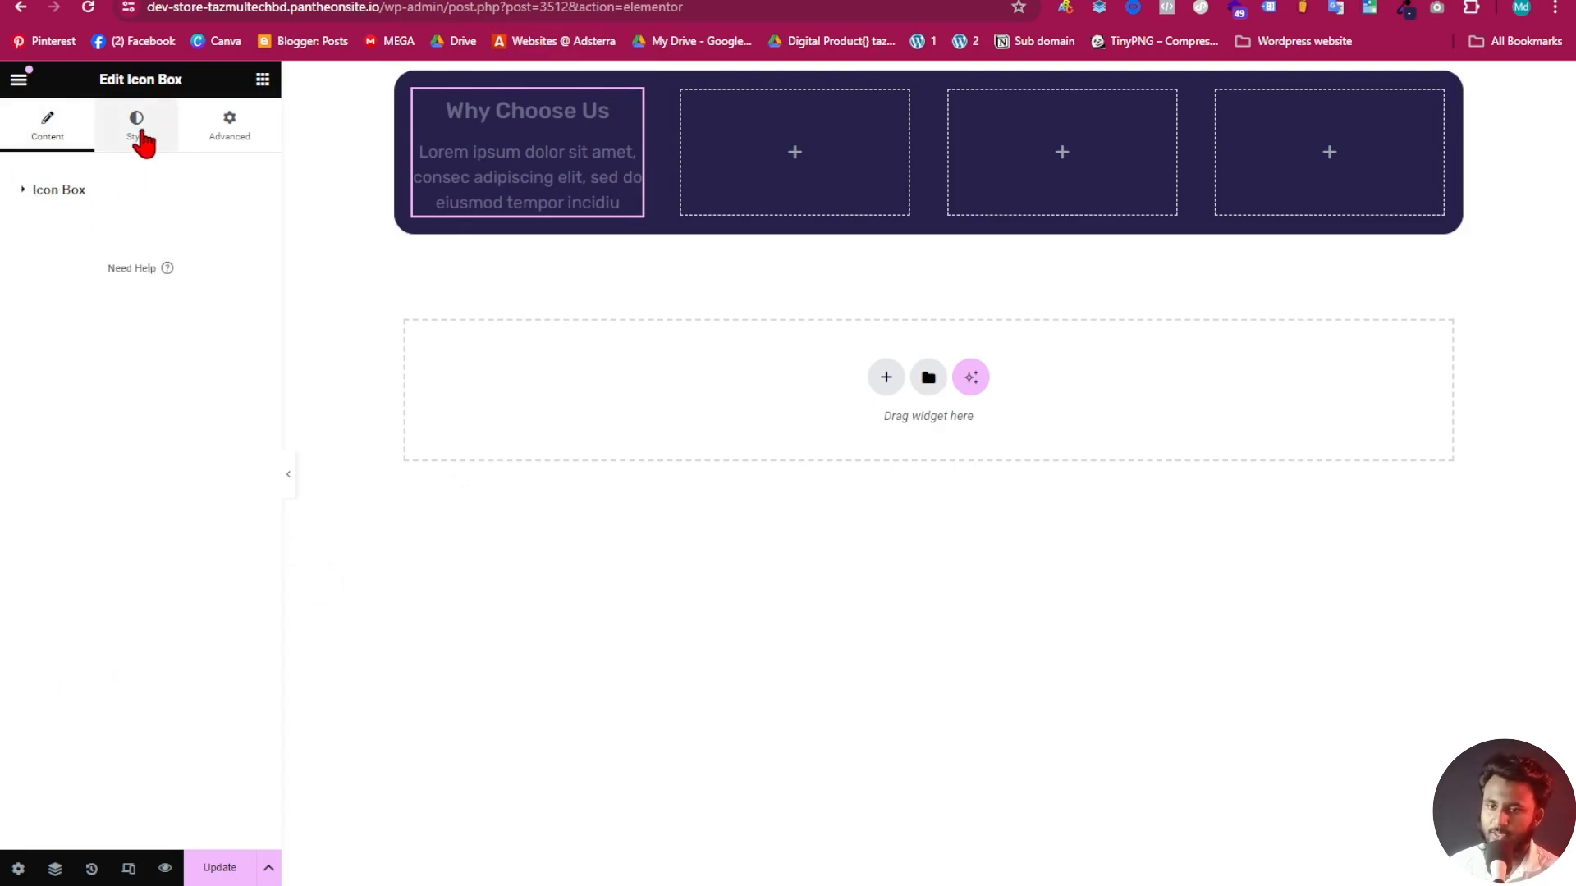
Check the demo page's Why Choose Us heading and set the icon box title color to white, #FFFFFF
{"action": "left_click", "coordinate": [141, 136]}
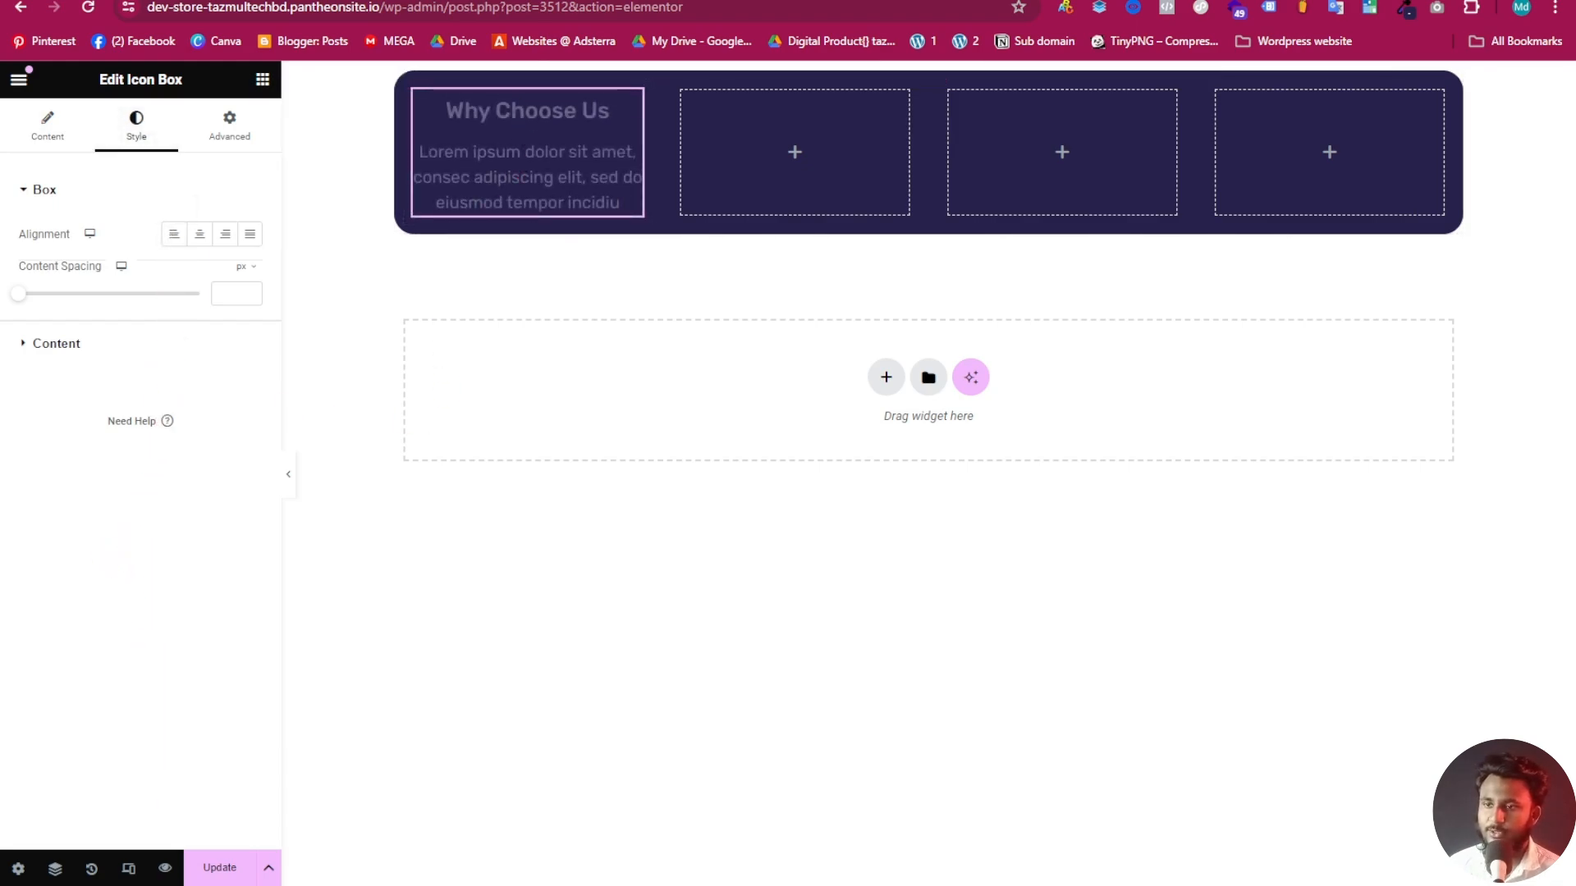
{"action": "left_click", "coordinate": [315, 0]}
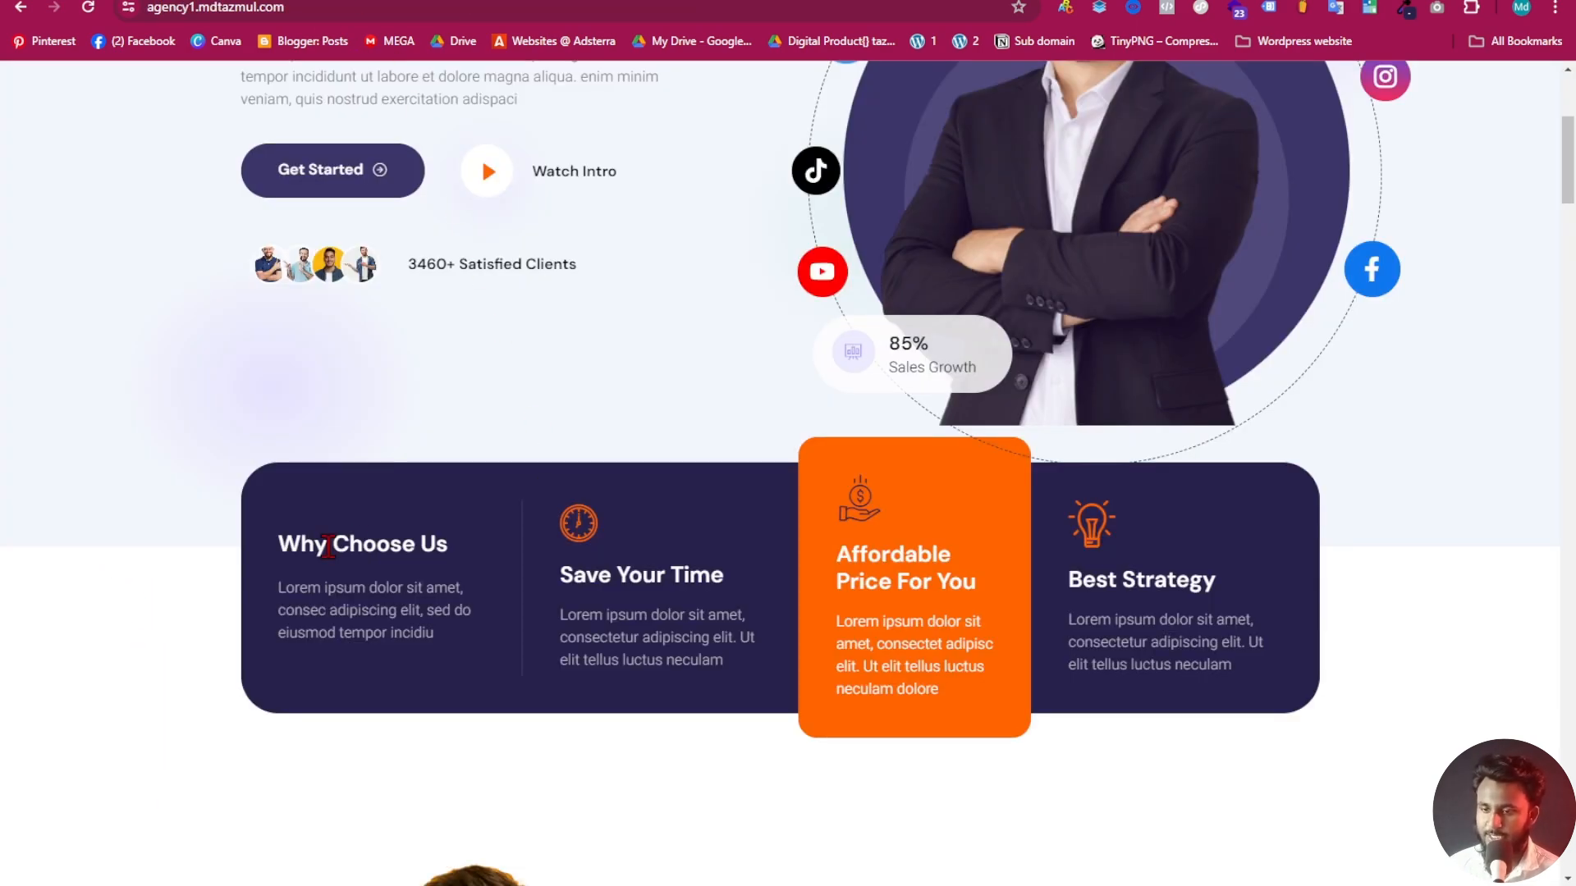
{"action": "left_click_drag", "start_coordinate": [279, 548], "coordinate": [453, 545]}
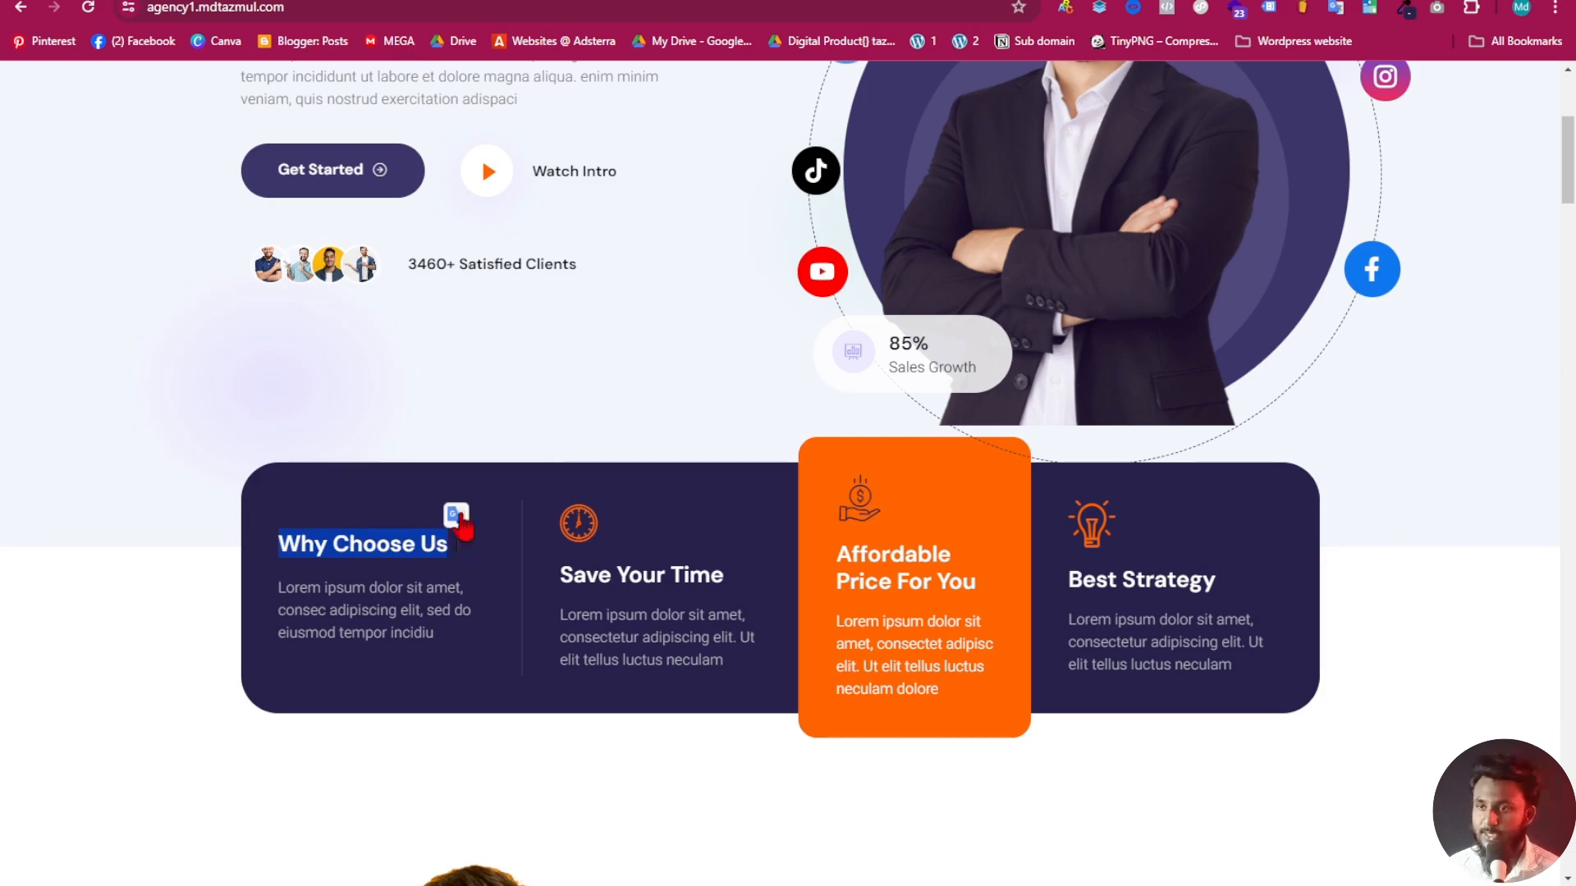
{"action": "left_click", "coordinate": [538, 0]}
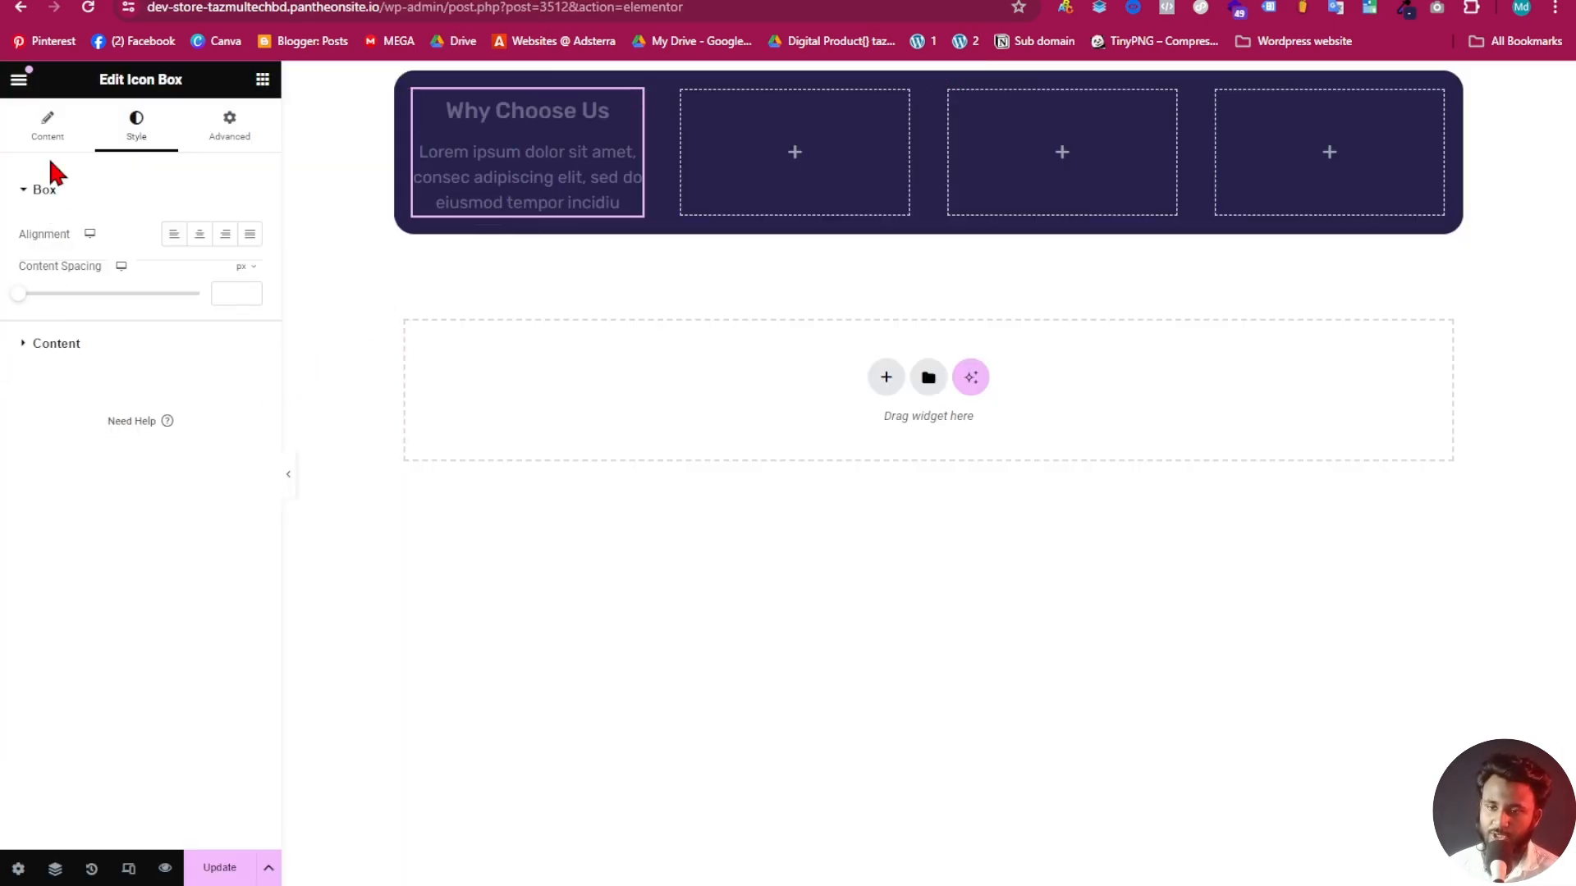
{"action": "left_click", "coordinate": [36, 344]}
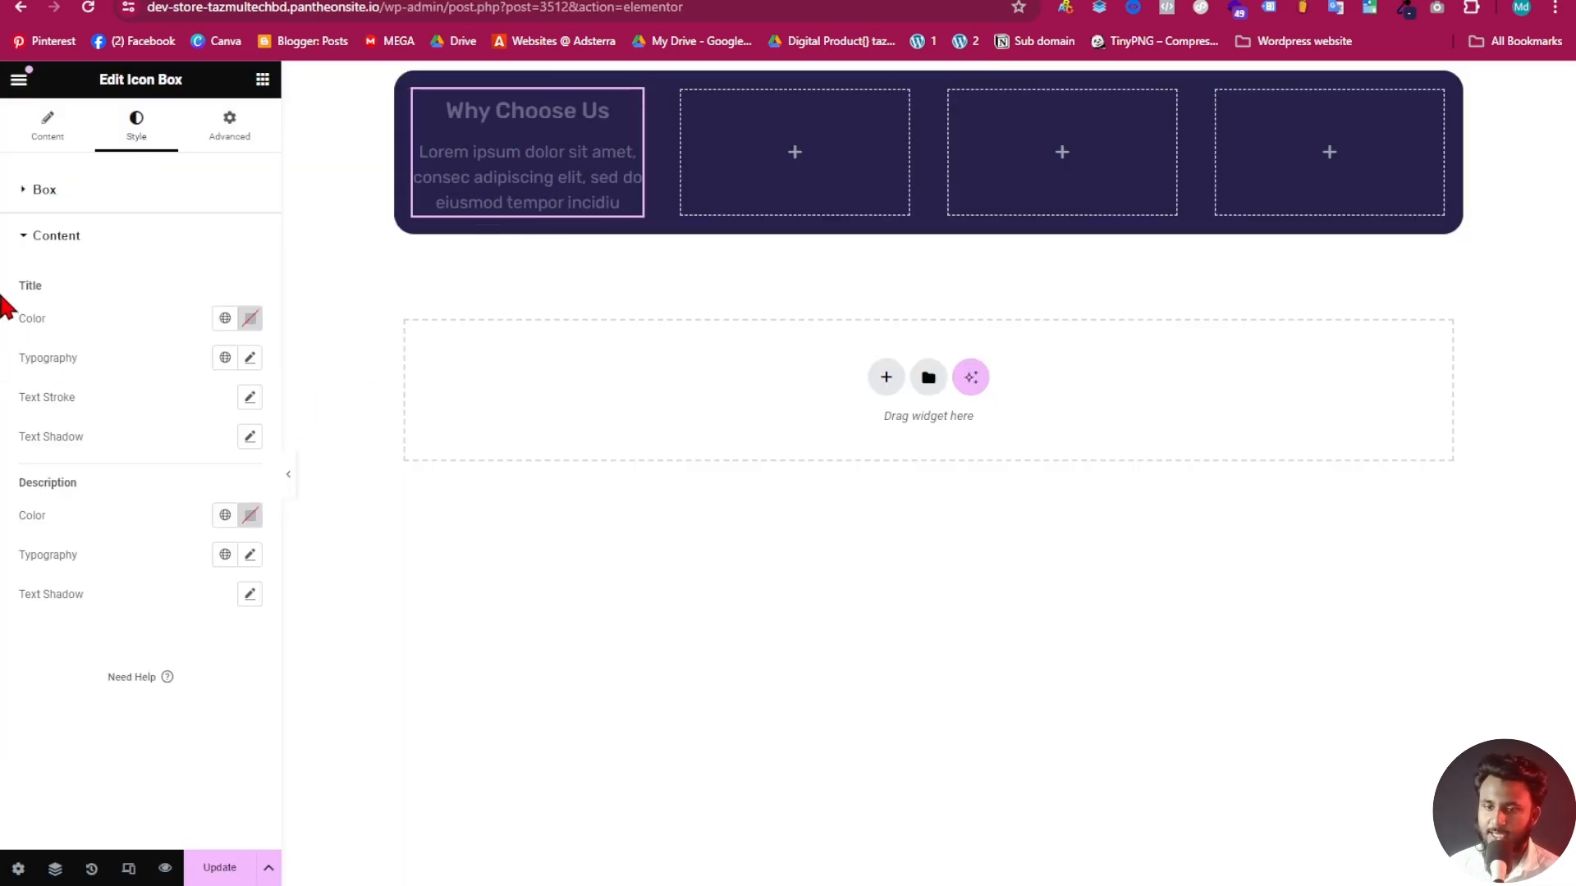
{"action": "left_click_drag", "start_coordinate": [4, 294], "coordinate": [48, 288]}
{"action": "left_click_drag", "start_coordinate": [20, 482], "coordinate": [85, 496]}
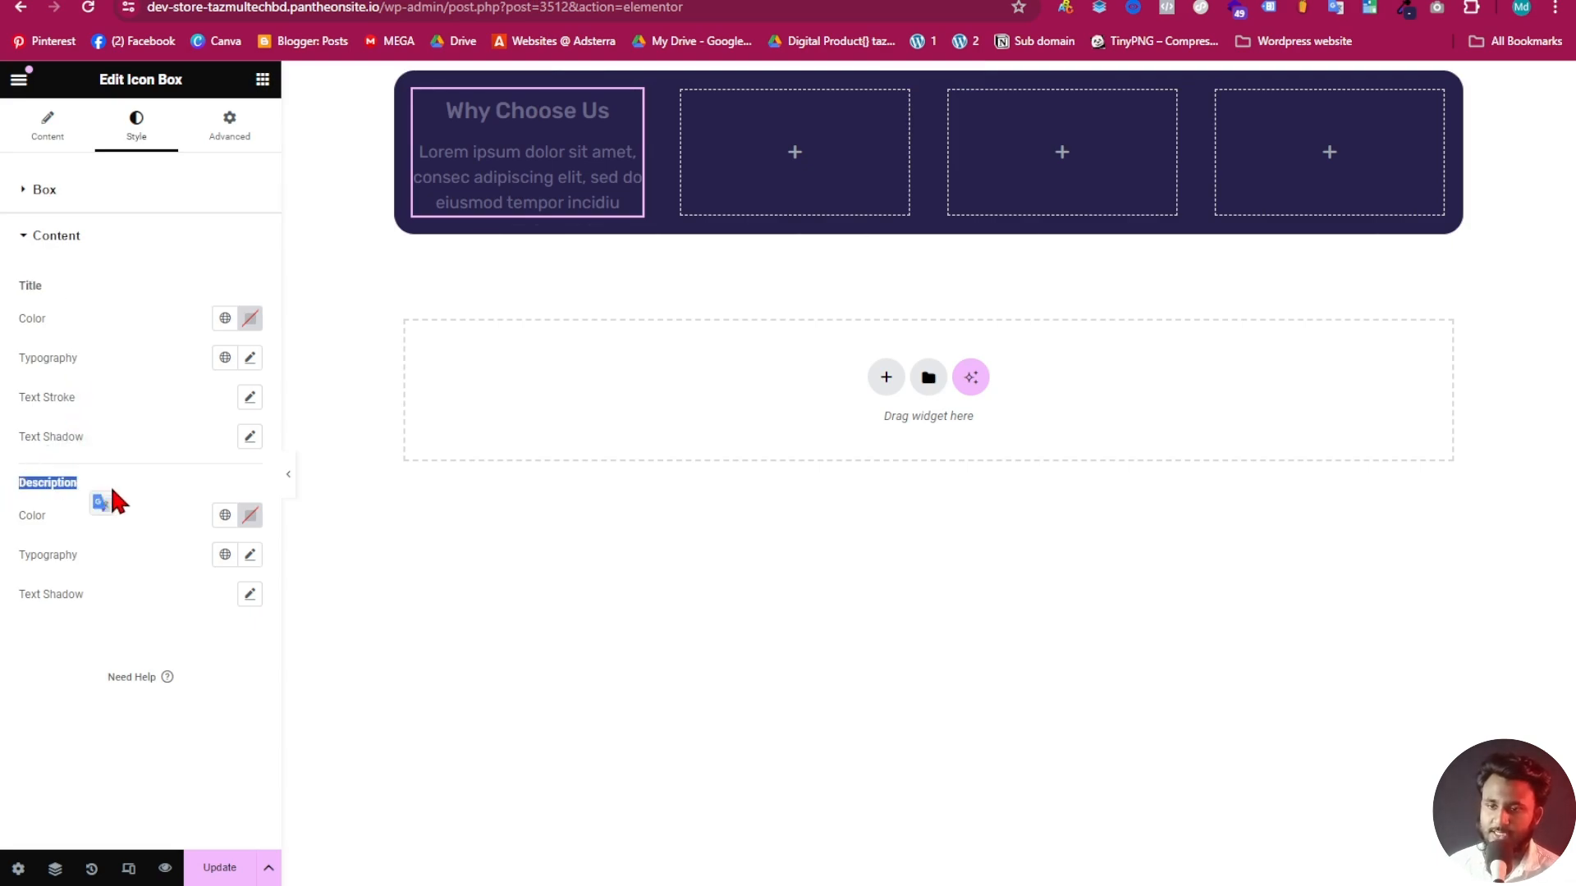
{"action": "left_click", "coordinate": [250, 320]}
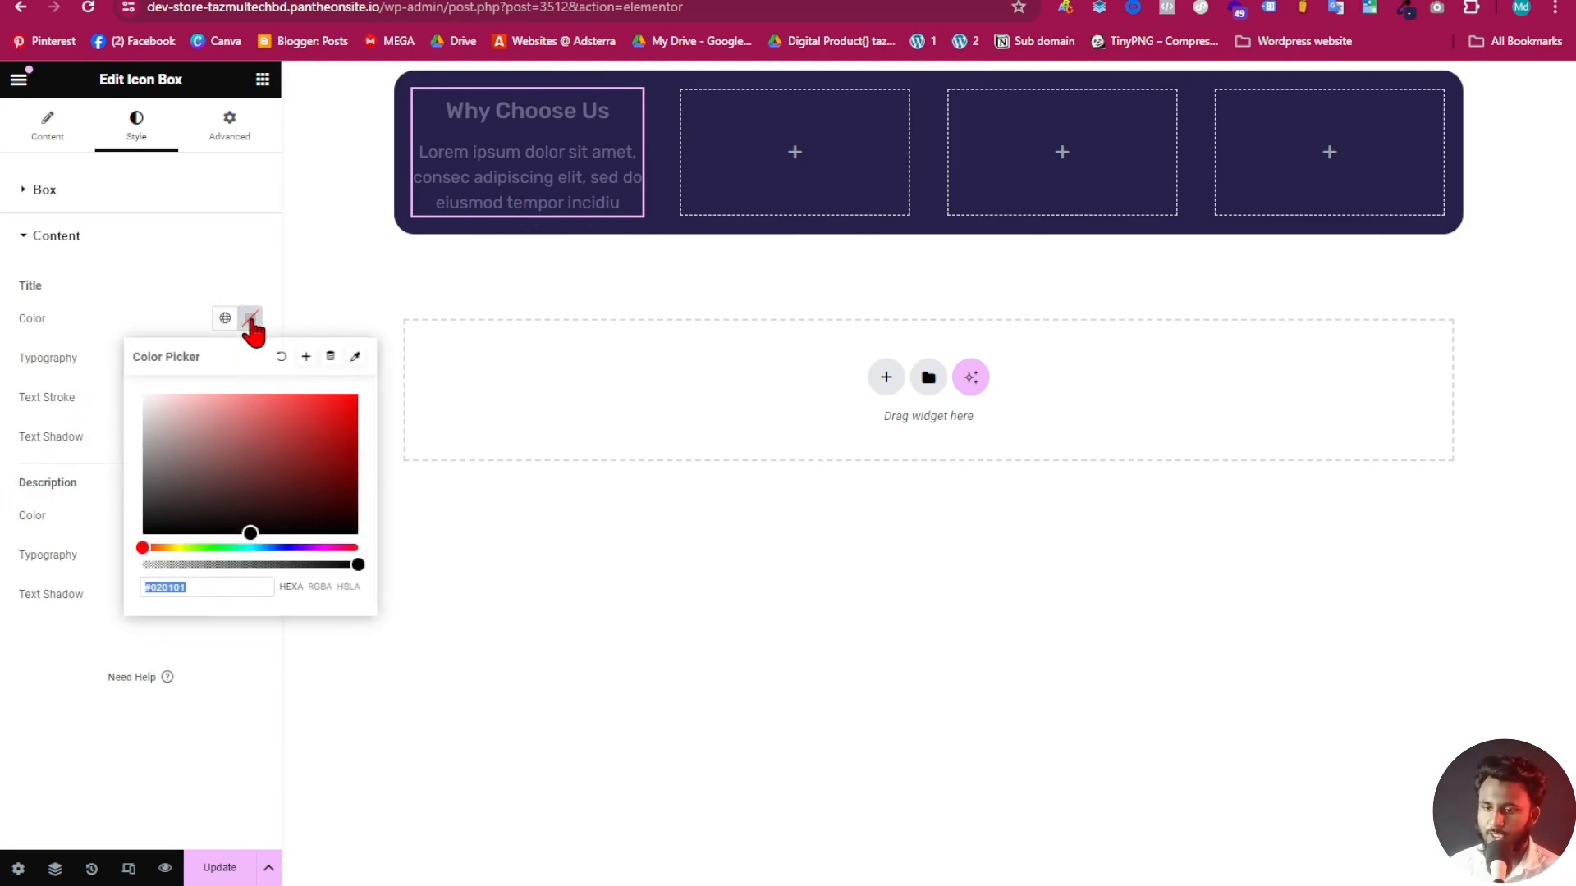
{"action": "left_click_drag", "start_coordinate": [235, 507], "coordinate": [106, 351]}
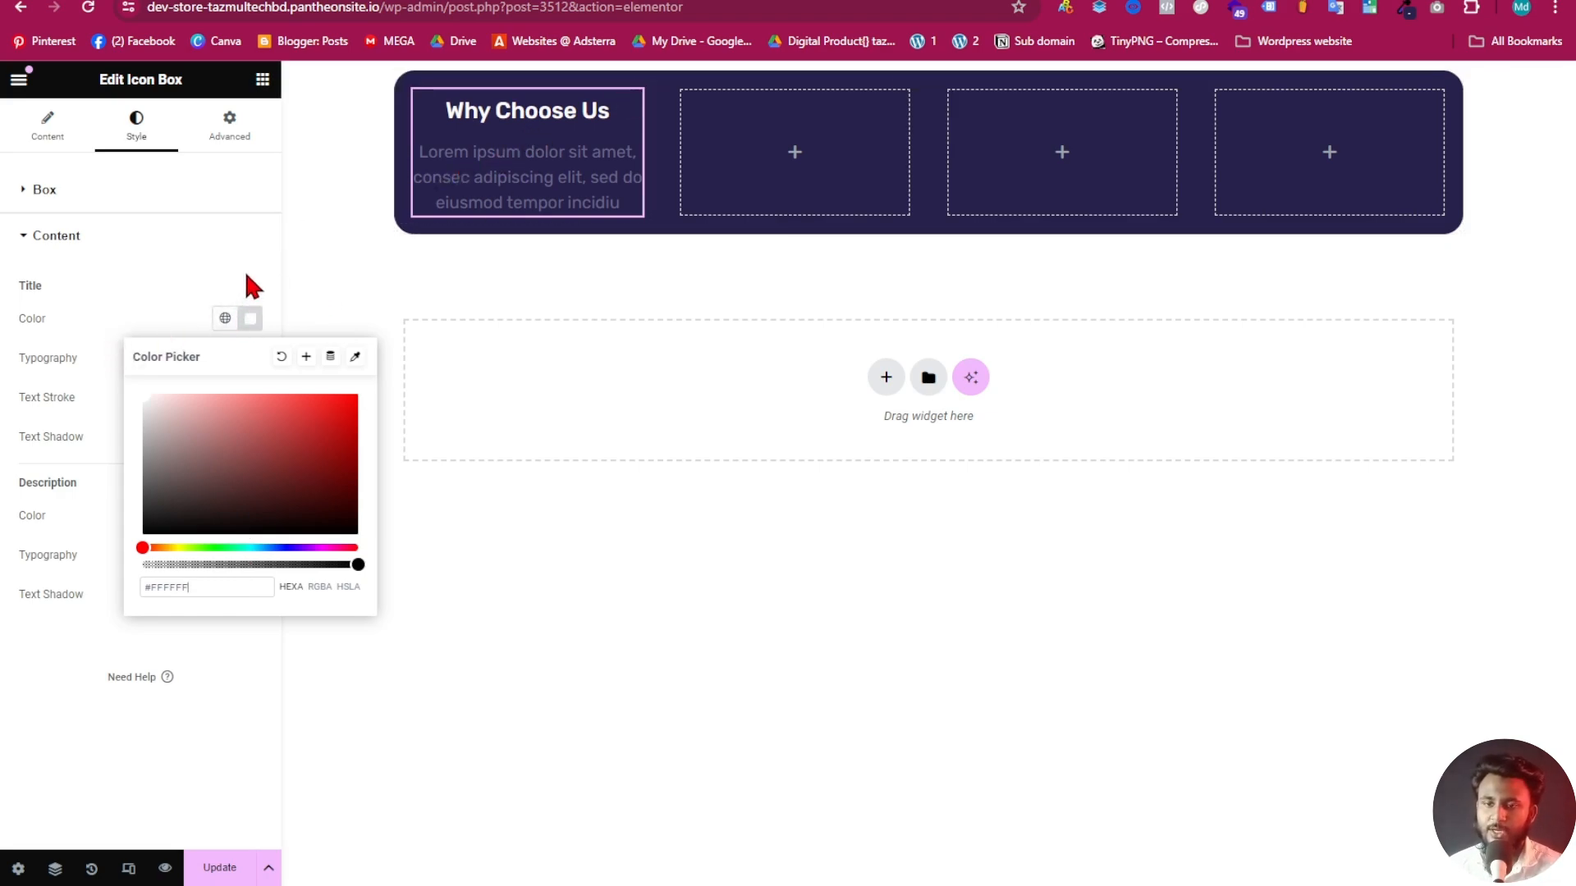
{"action": "left_click", "coordinate": [249, 317]}
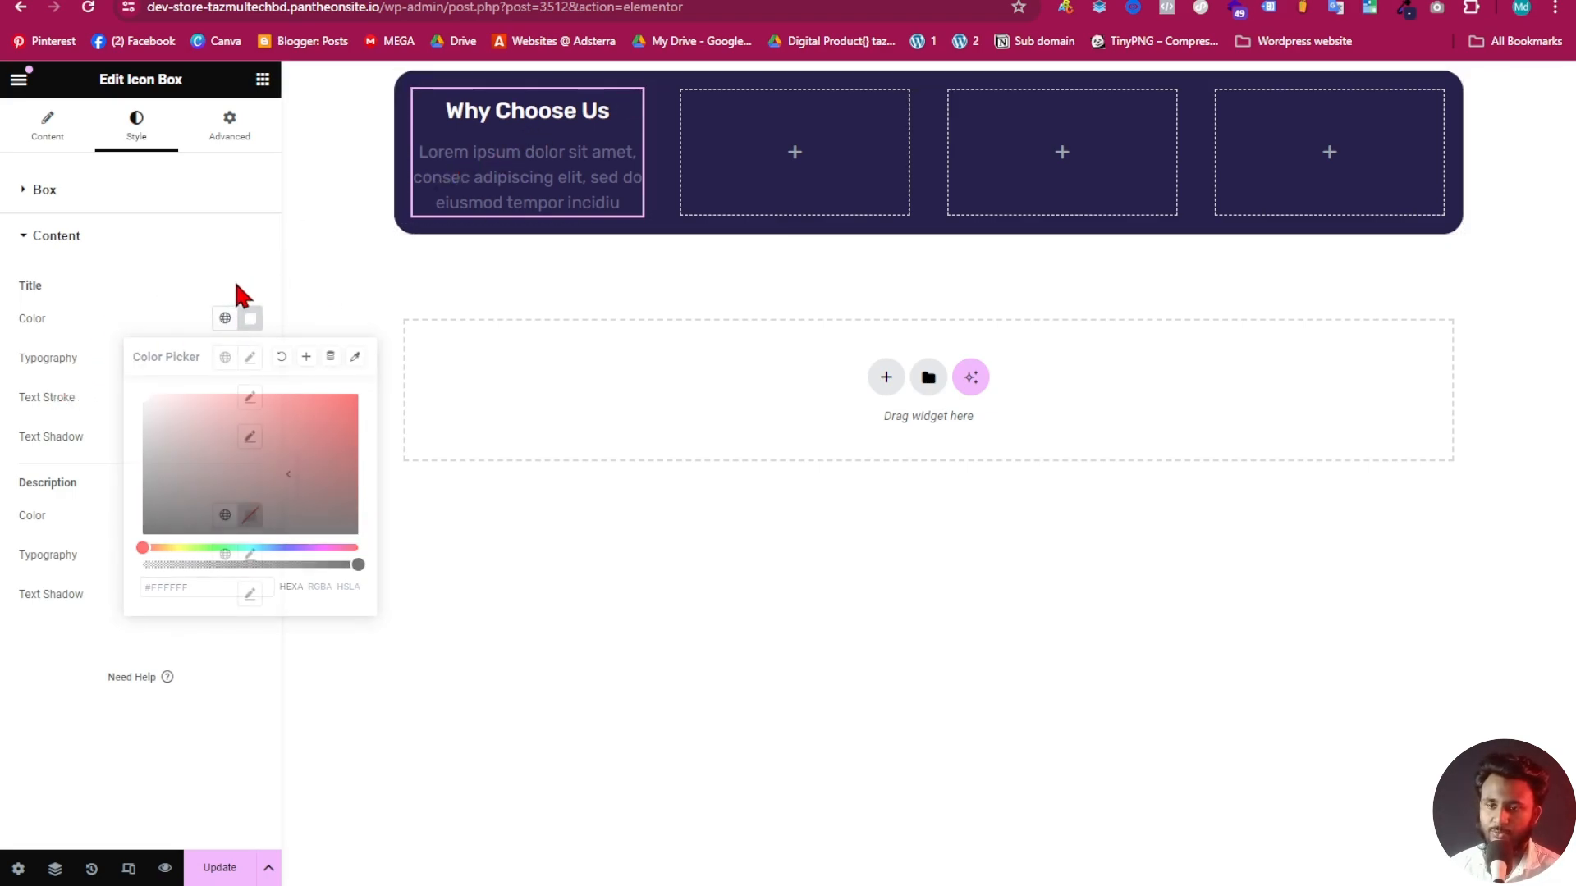
Set the font family of the icon box title to Poppins
{"action": "left_click", "coordinate": [249, 358]}
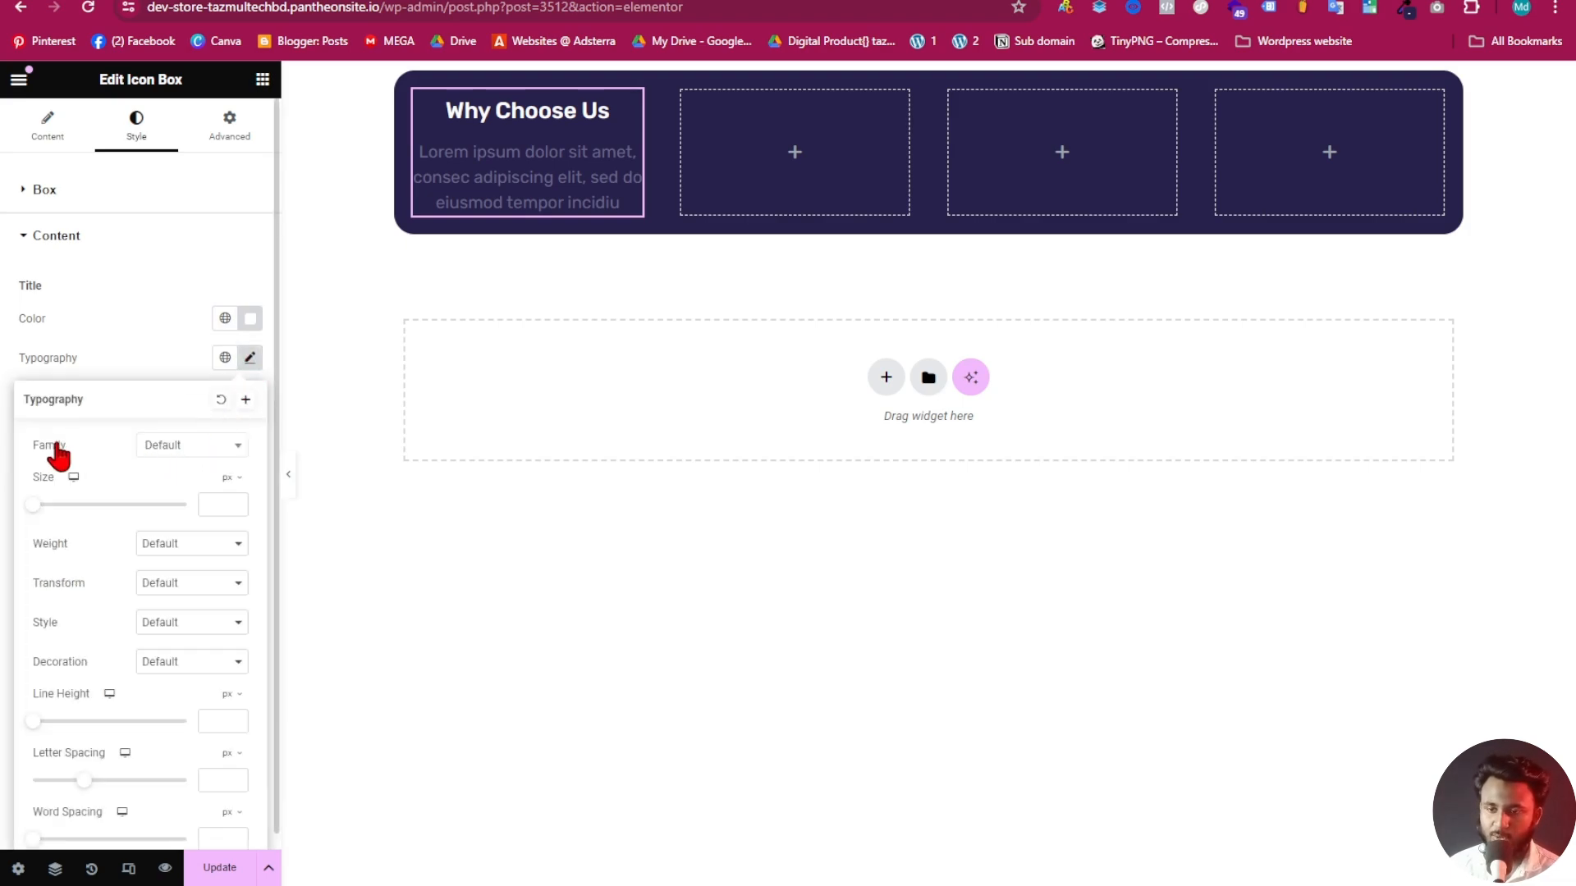
{"action": "left_click", "coordinate": [218, 456]}
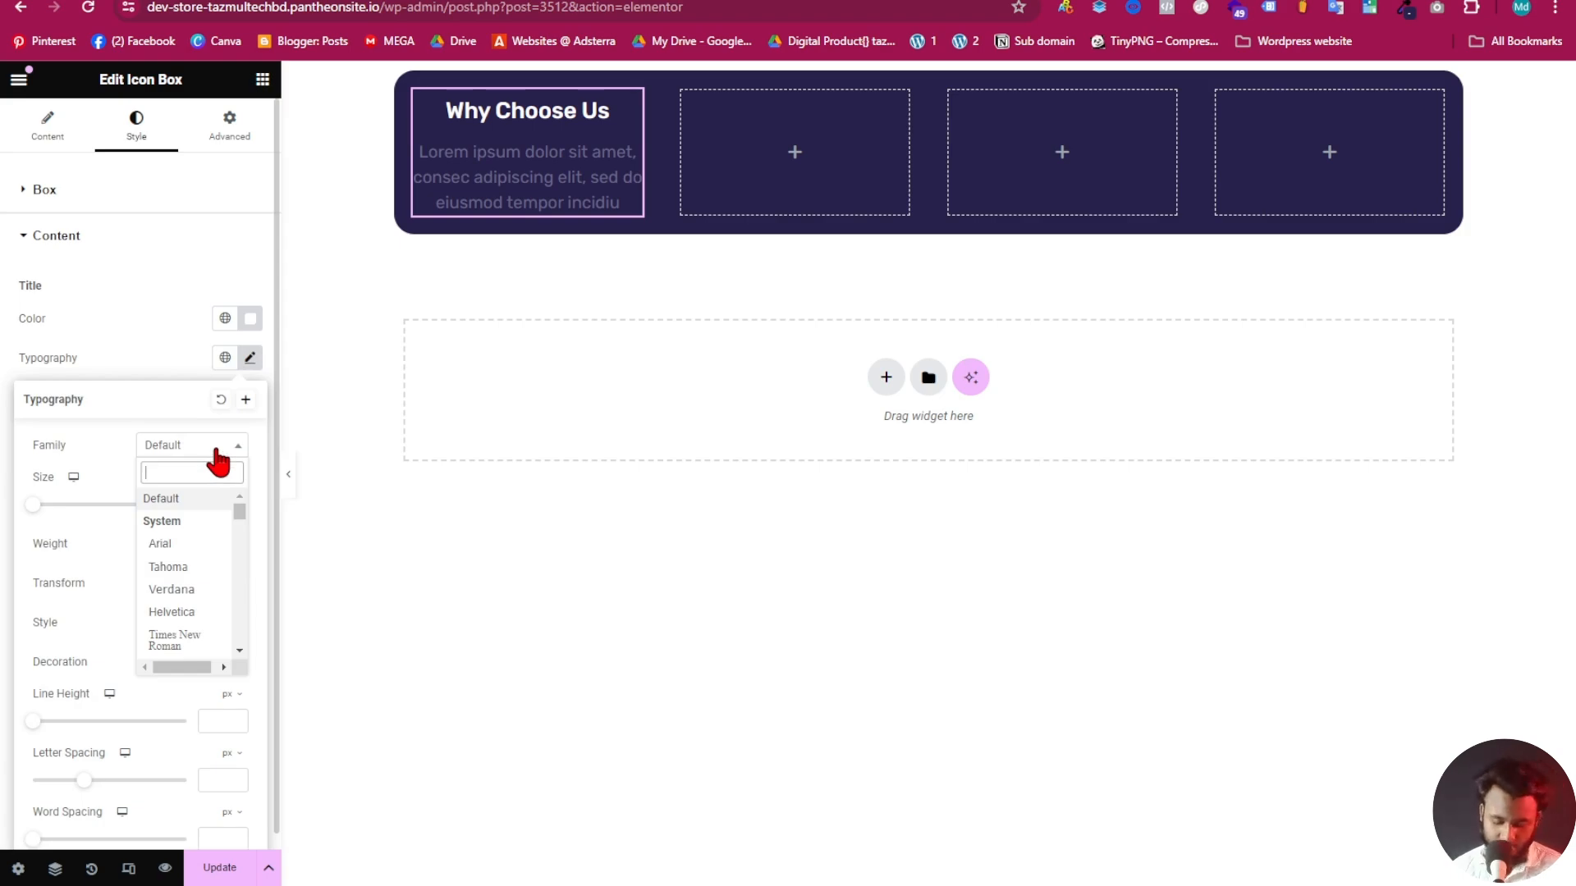
{"action": "type", "text": "poo"}
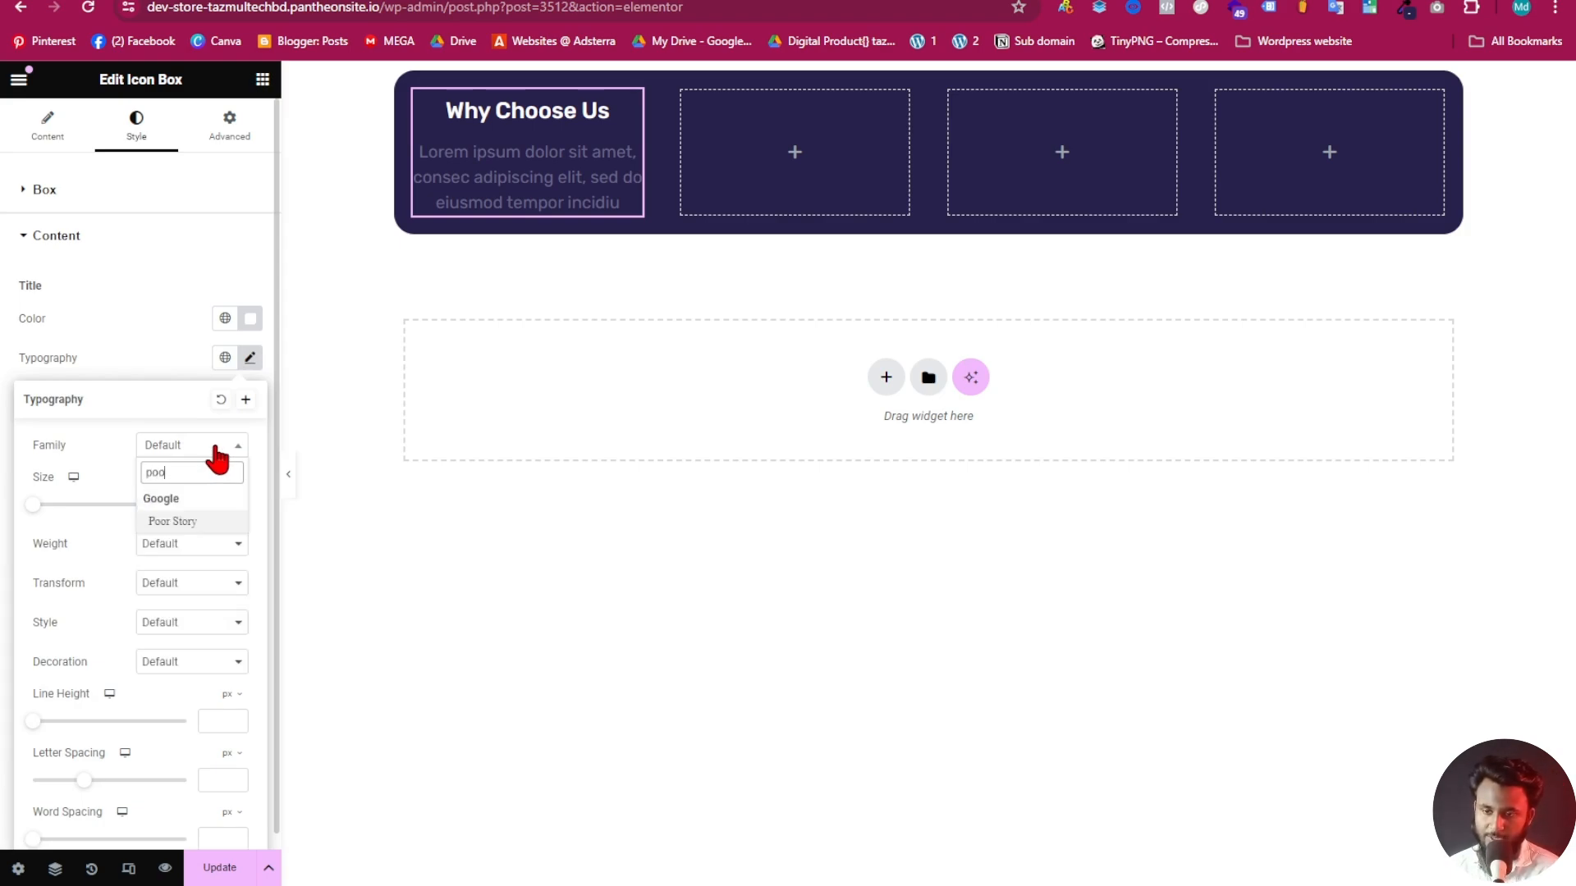
{"action": "key", "text": "BackSpace"}
{"action": "type", "text": "pp"}
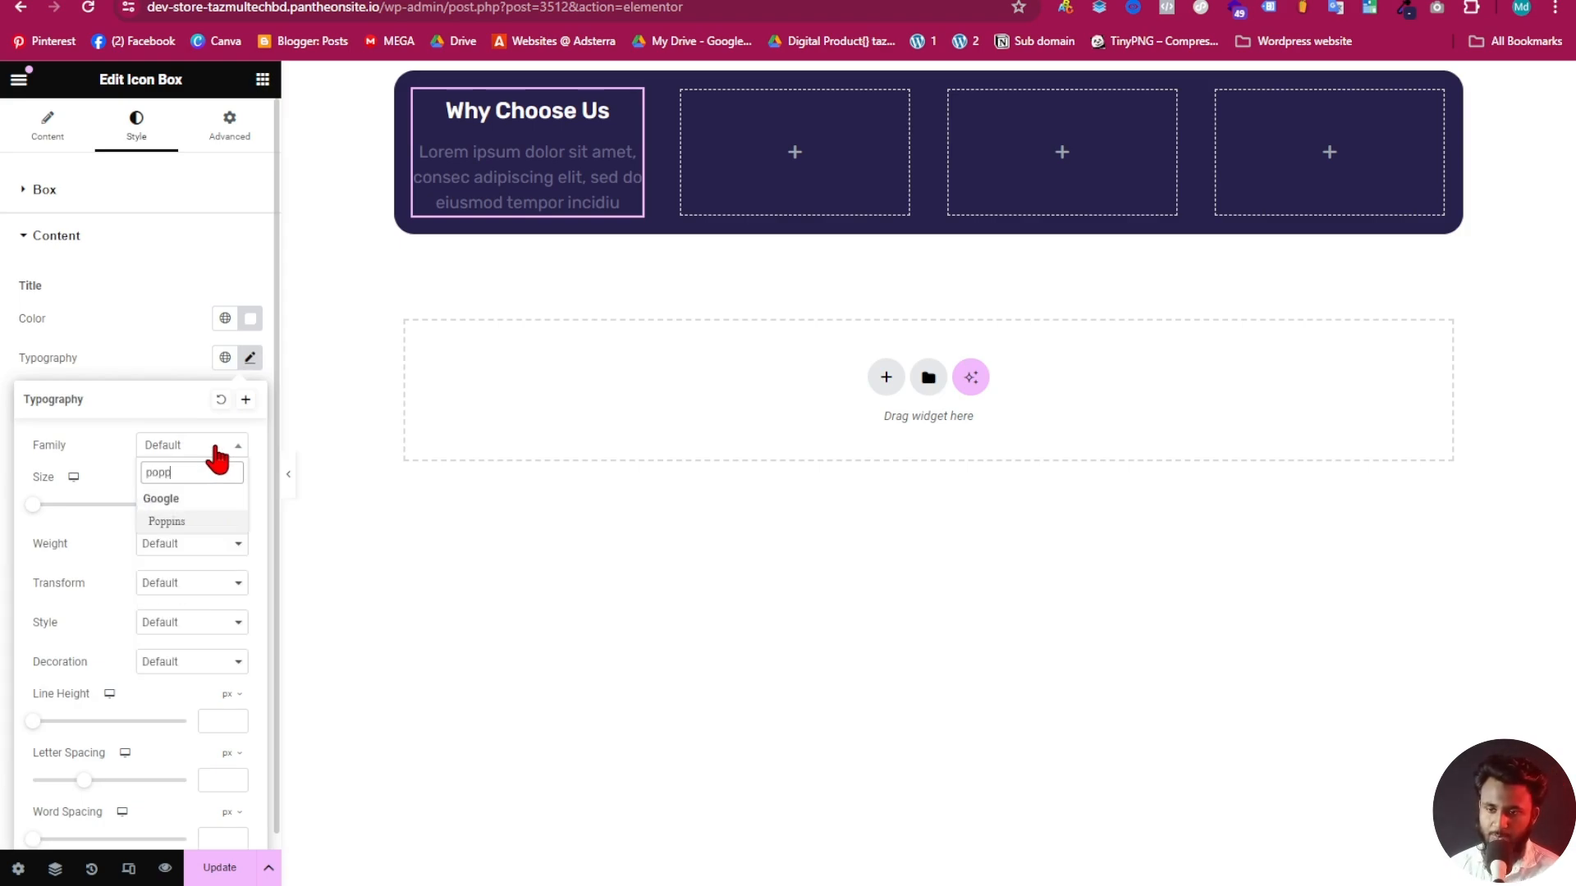
{"action": "left_click", "coordinate": [209, 525]}
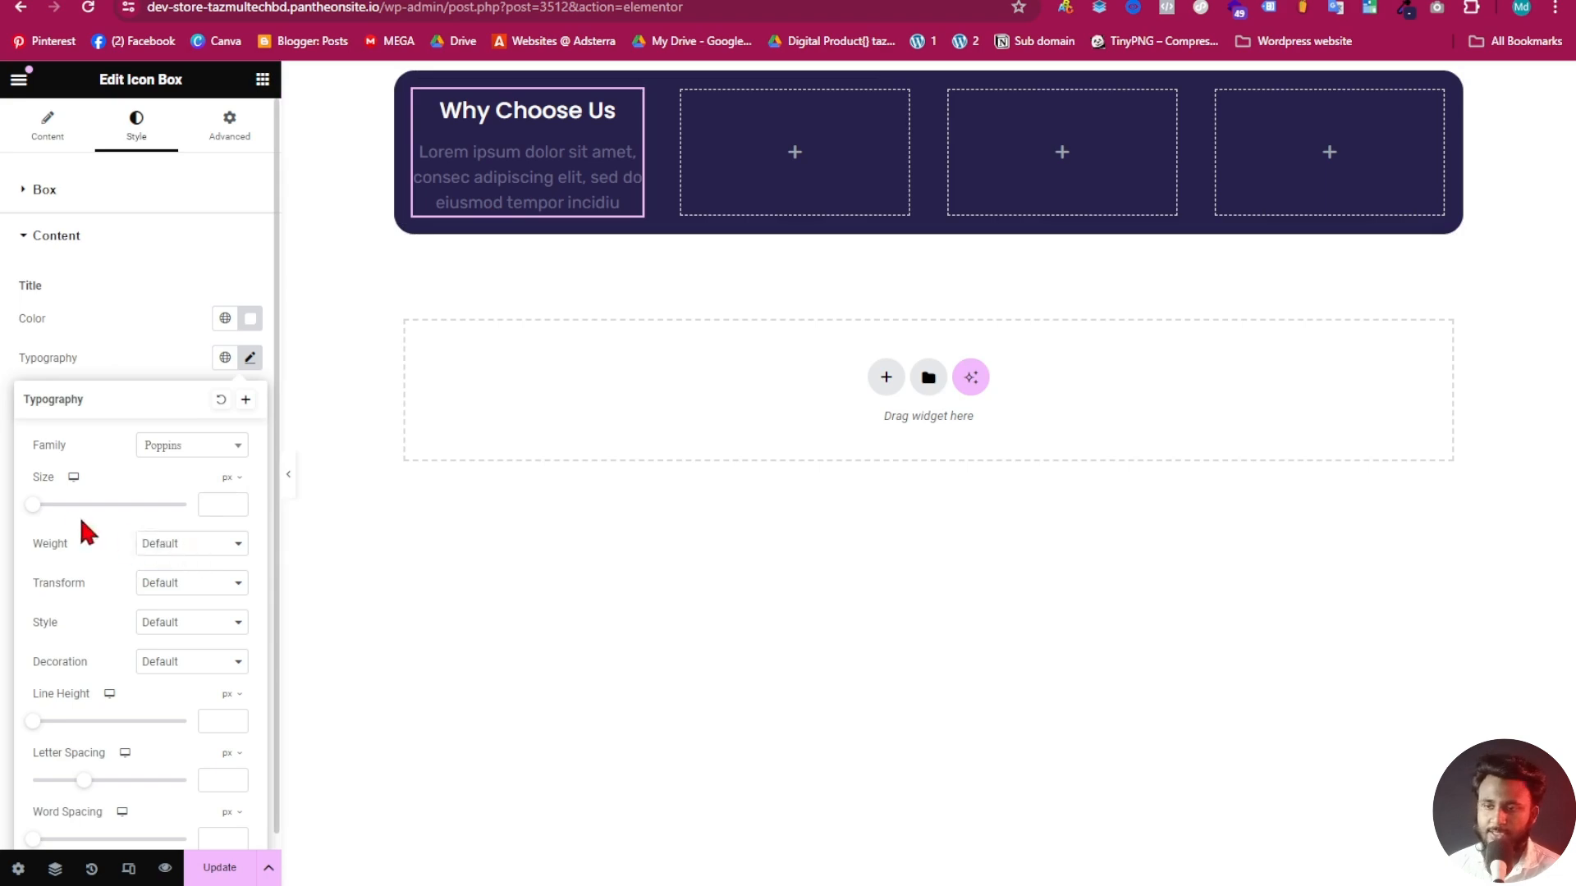
Set the icon box title's font size to 24 px and its weight to Bold
{"action": "left_click_drag", "start_coordinate": [35, 509], "coordinate": [47, 564]}
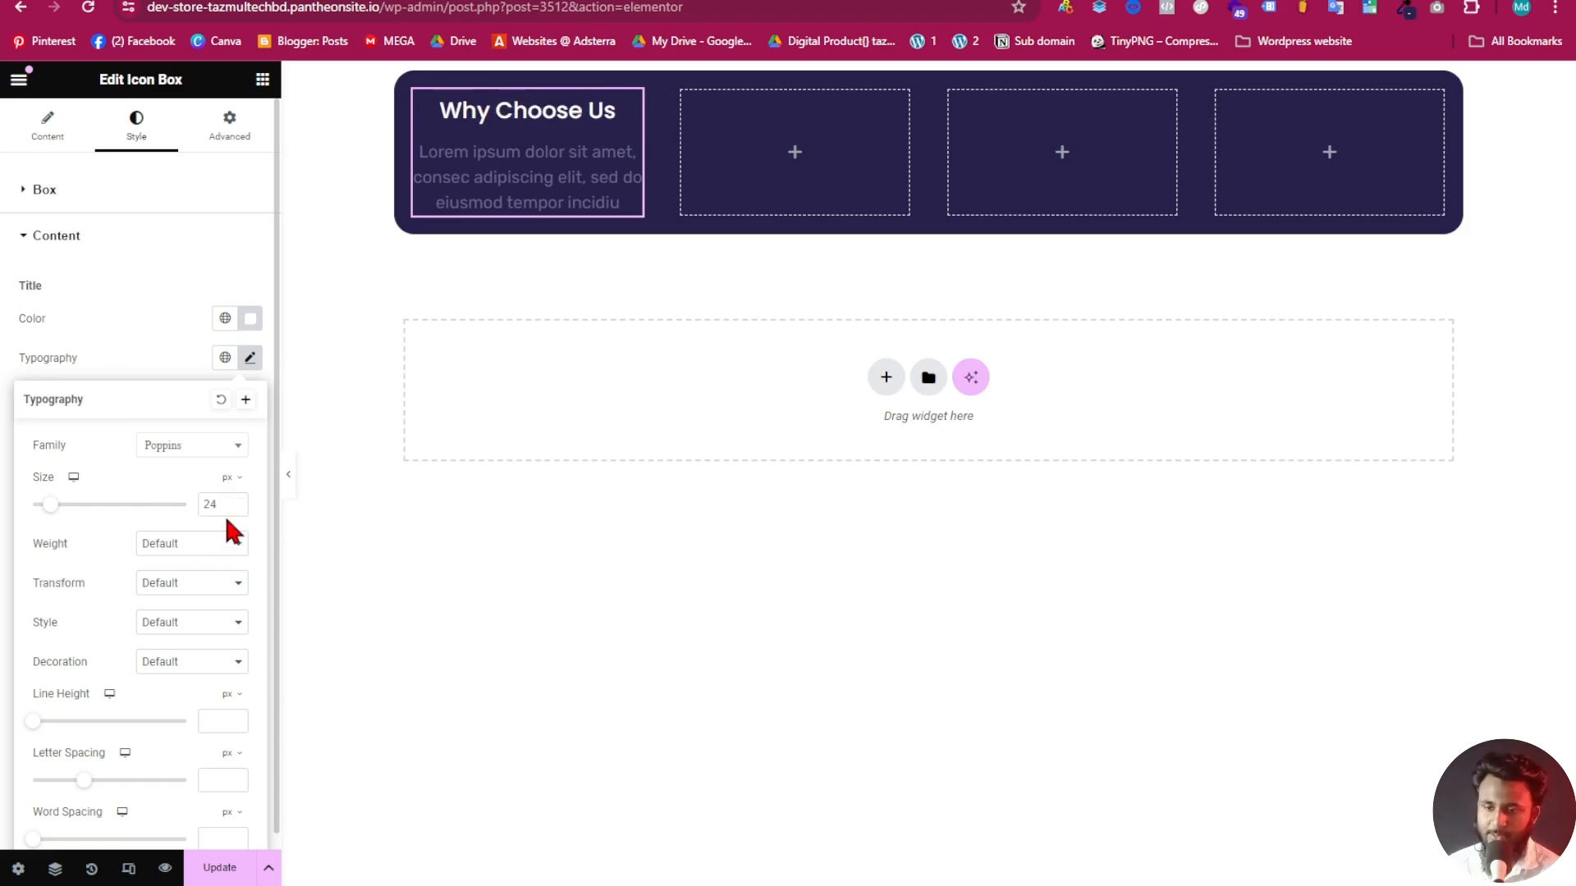
{"action": "left_click", "coordinate": [212, 545]}
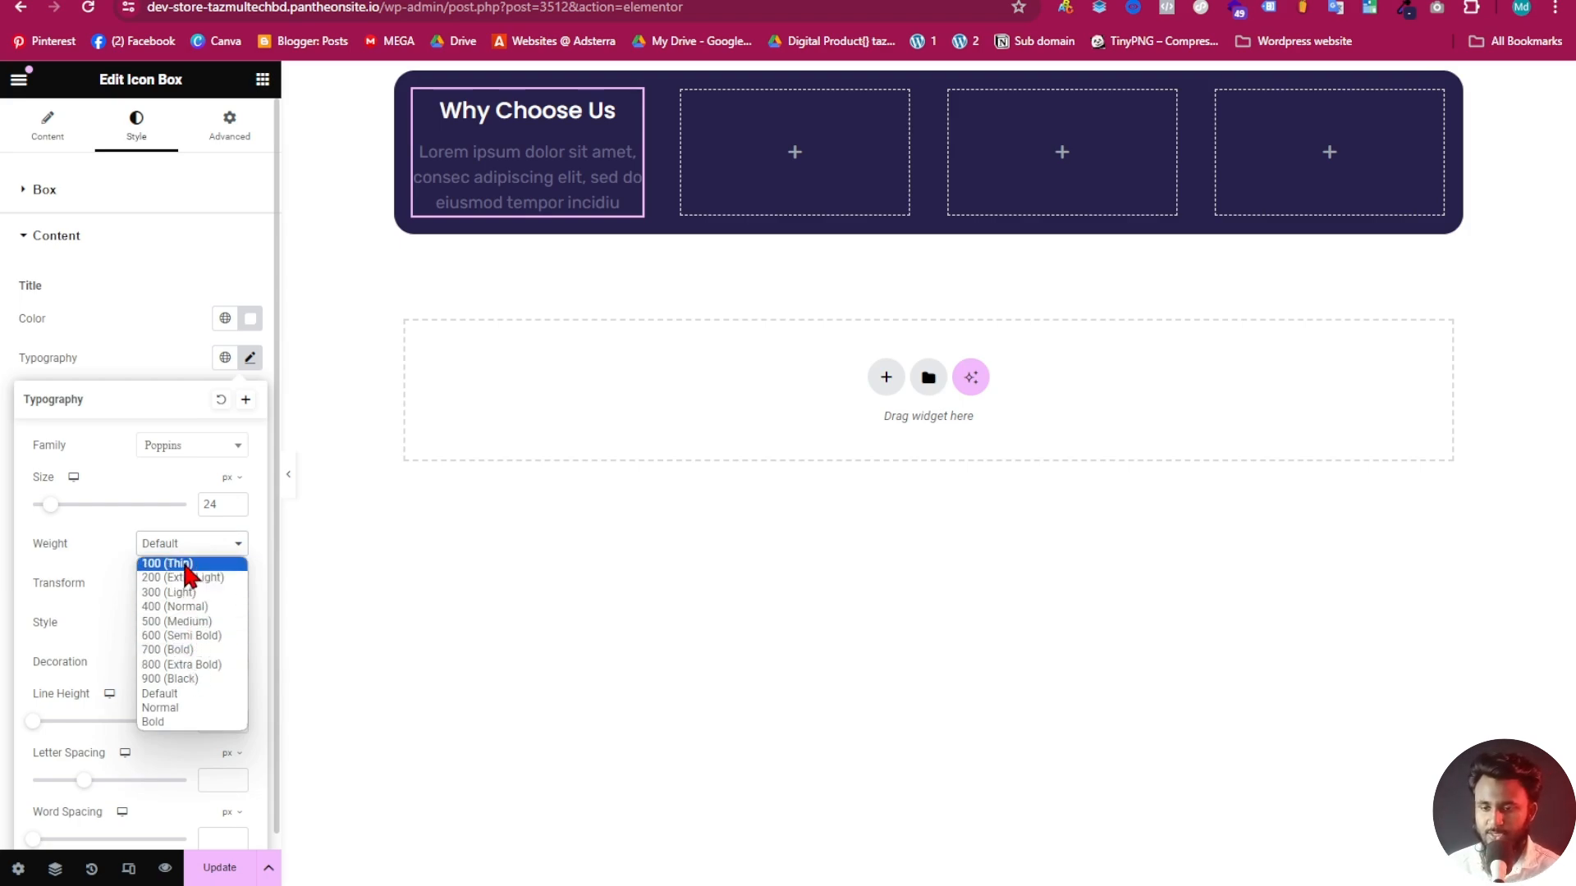
{"action": "left_click", "coordinate": [162, 724]}
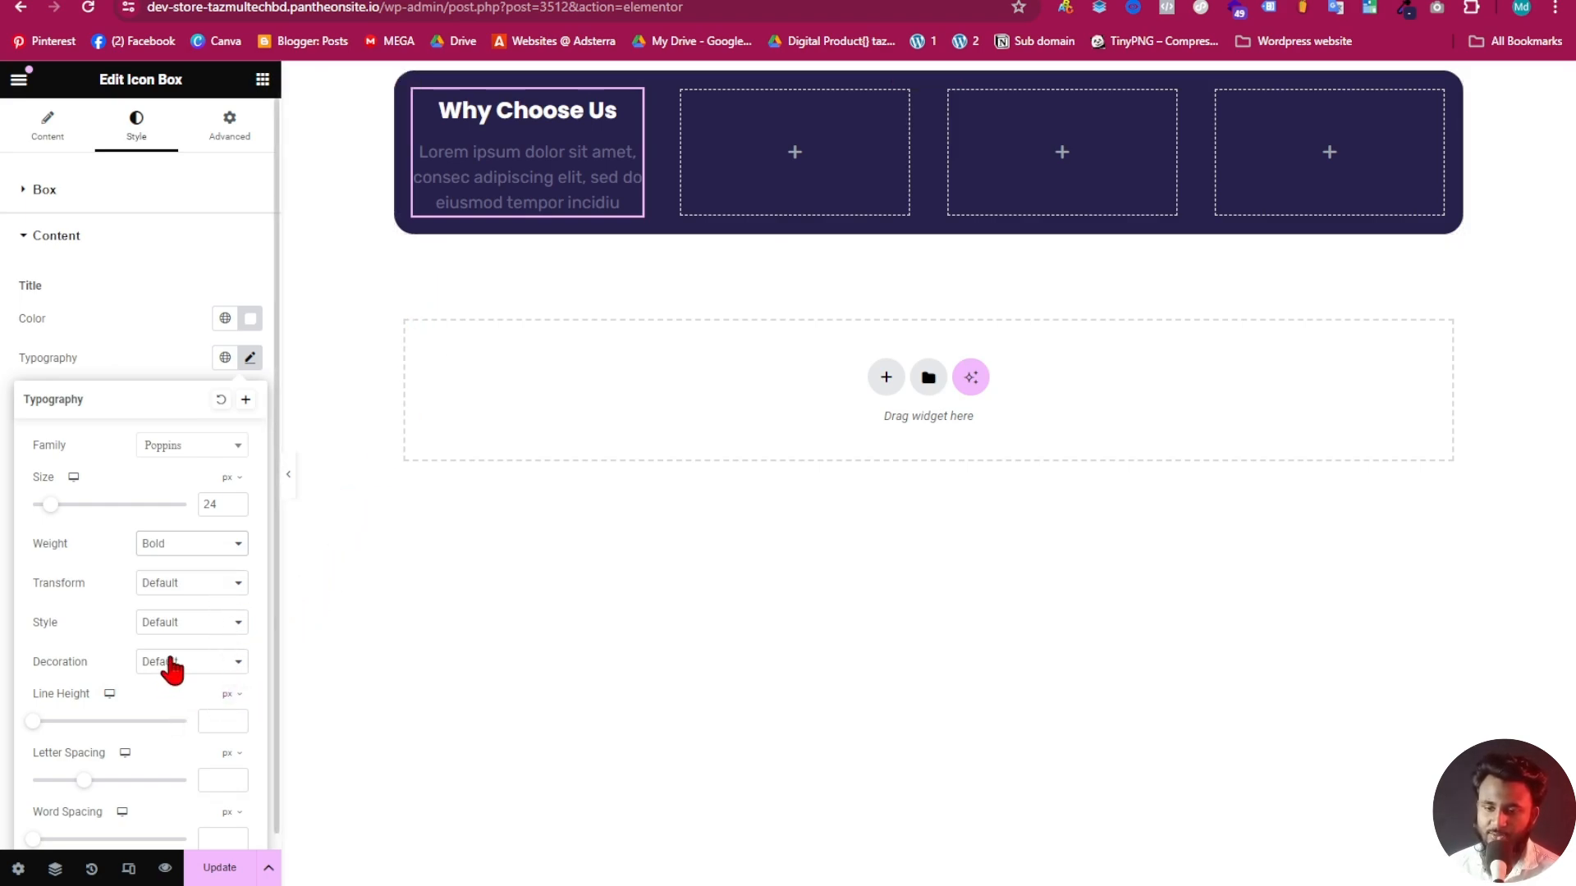
{"action": "scroll", "coordinate": [200, 680], "scroll_direction": "down", "scroll_amount": 1}
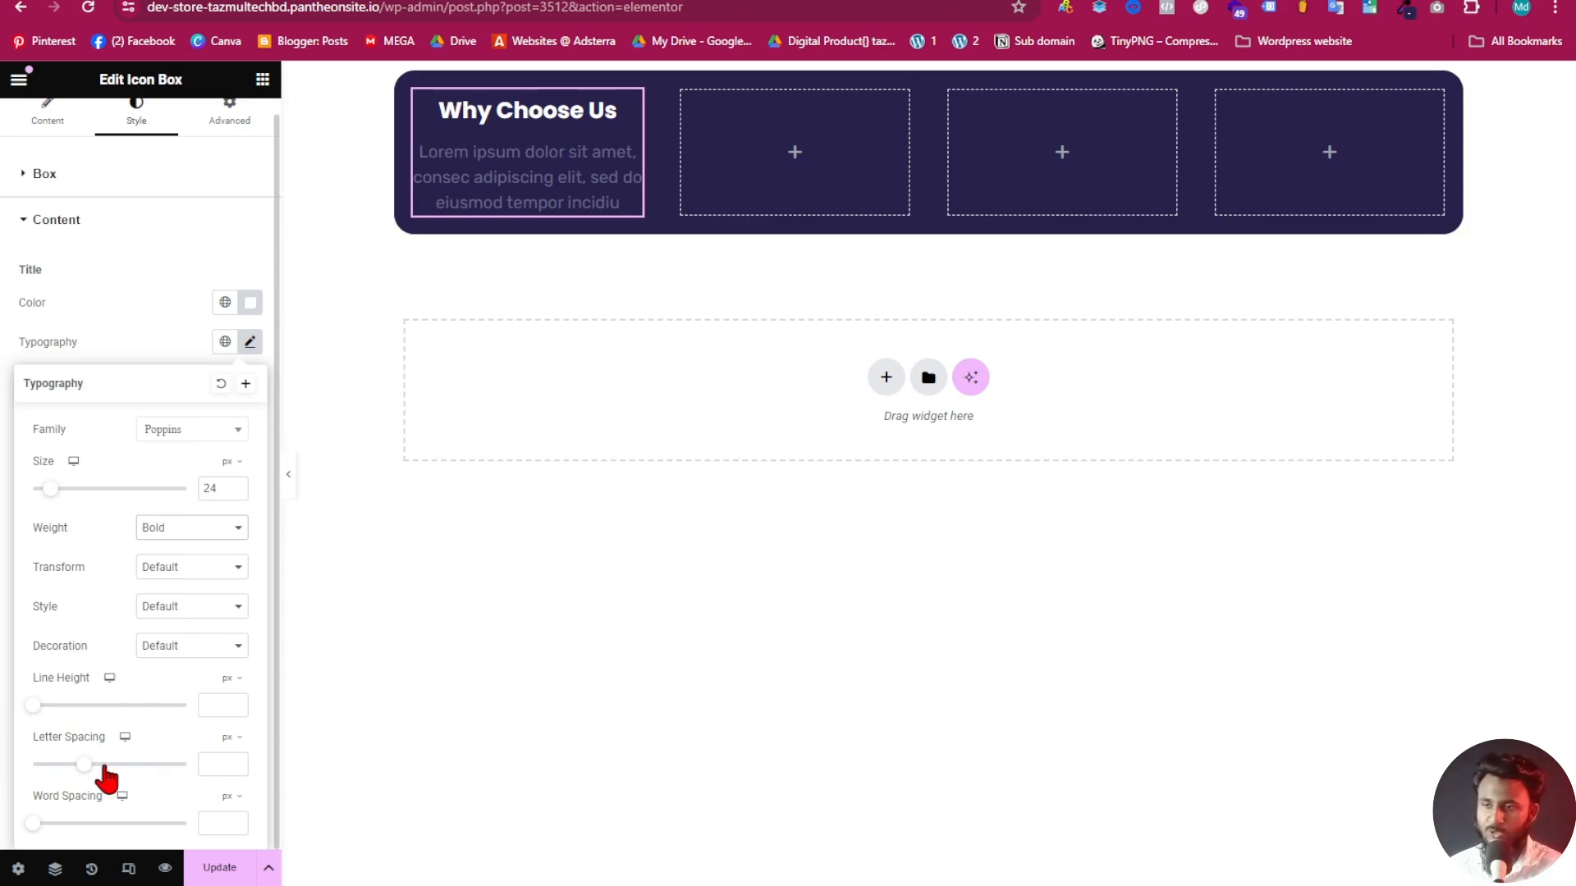
{"action": "left_click", "coordinate": [249, 343]}
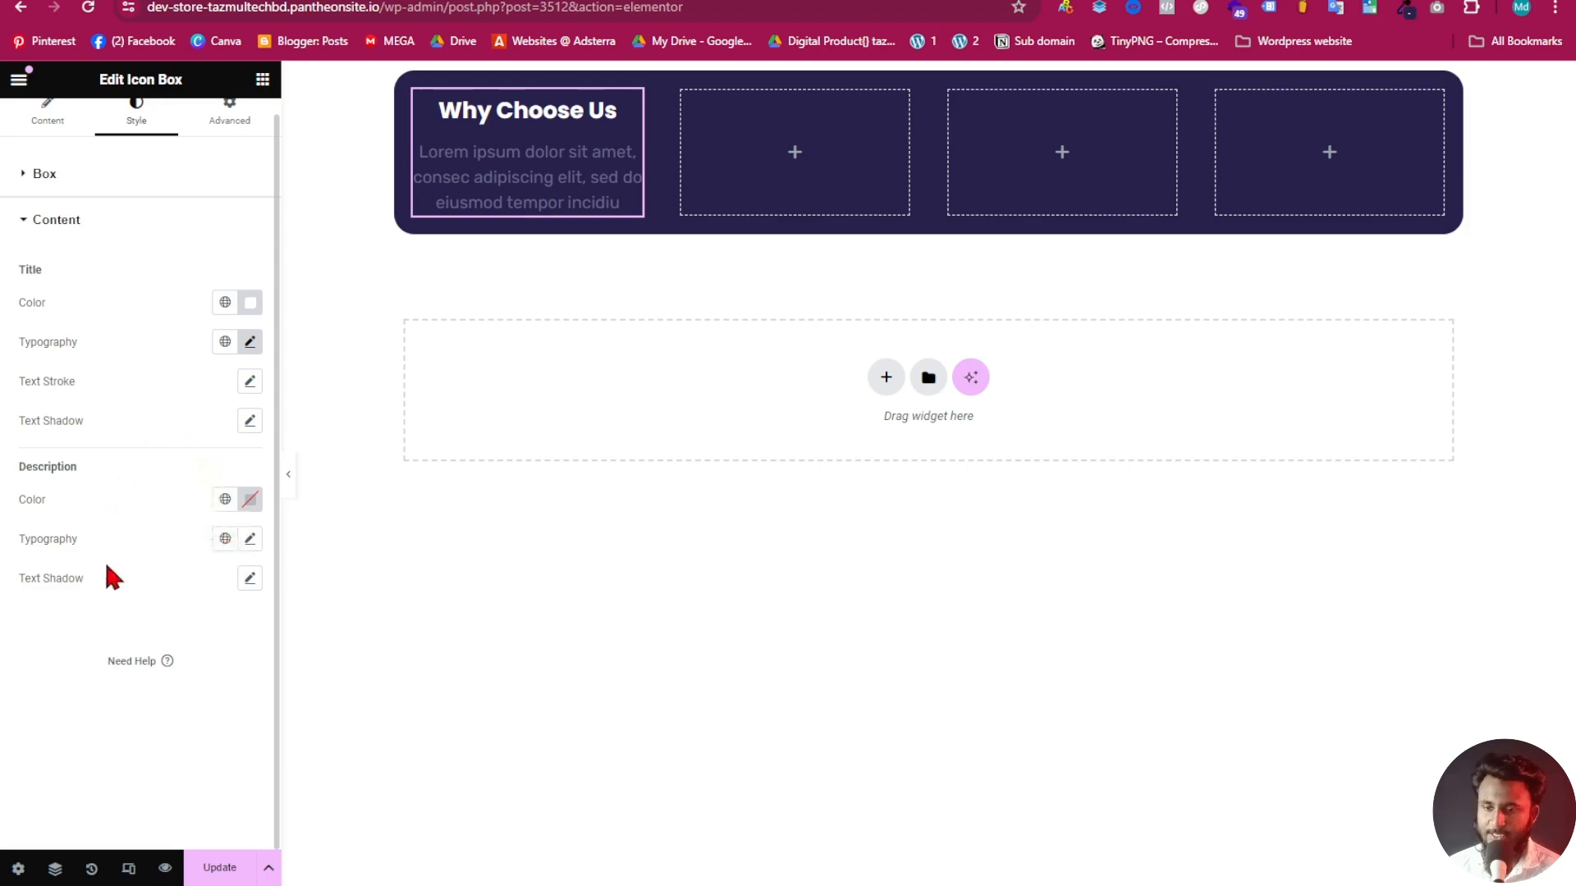
Set the icon box description color to light grey #C7C2C2 and preview the bar without the editing controls
{"action": "left_click", "coordinate": [250, 500]}
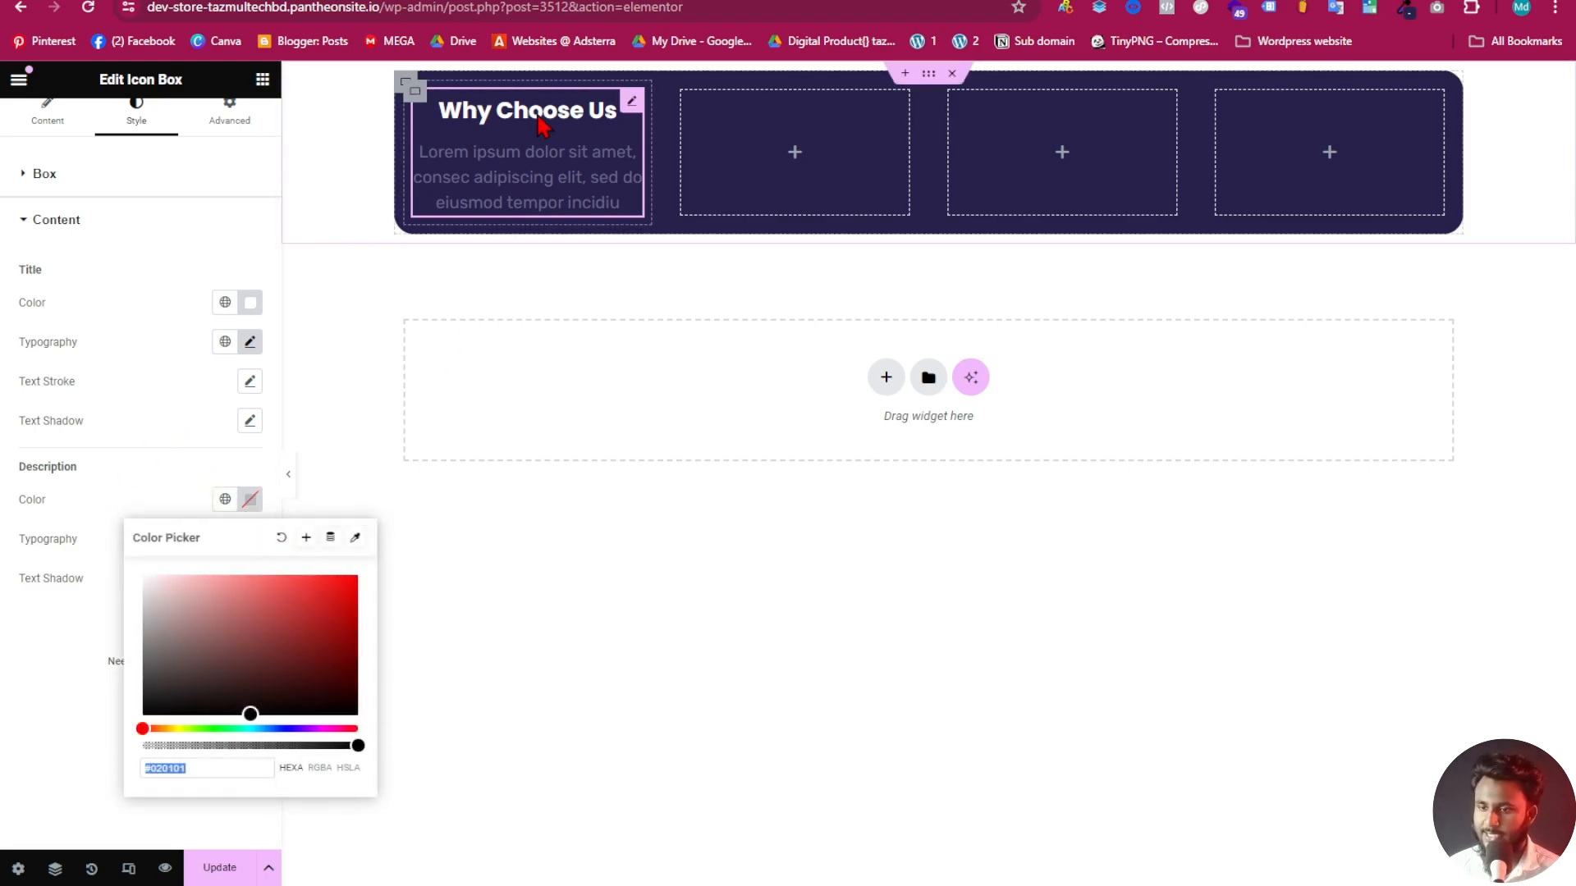
{"action": "type", "text": "#F1F1F1"}
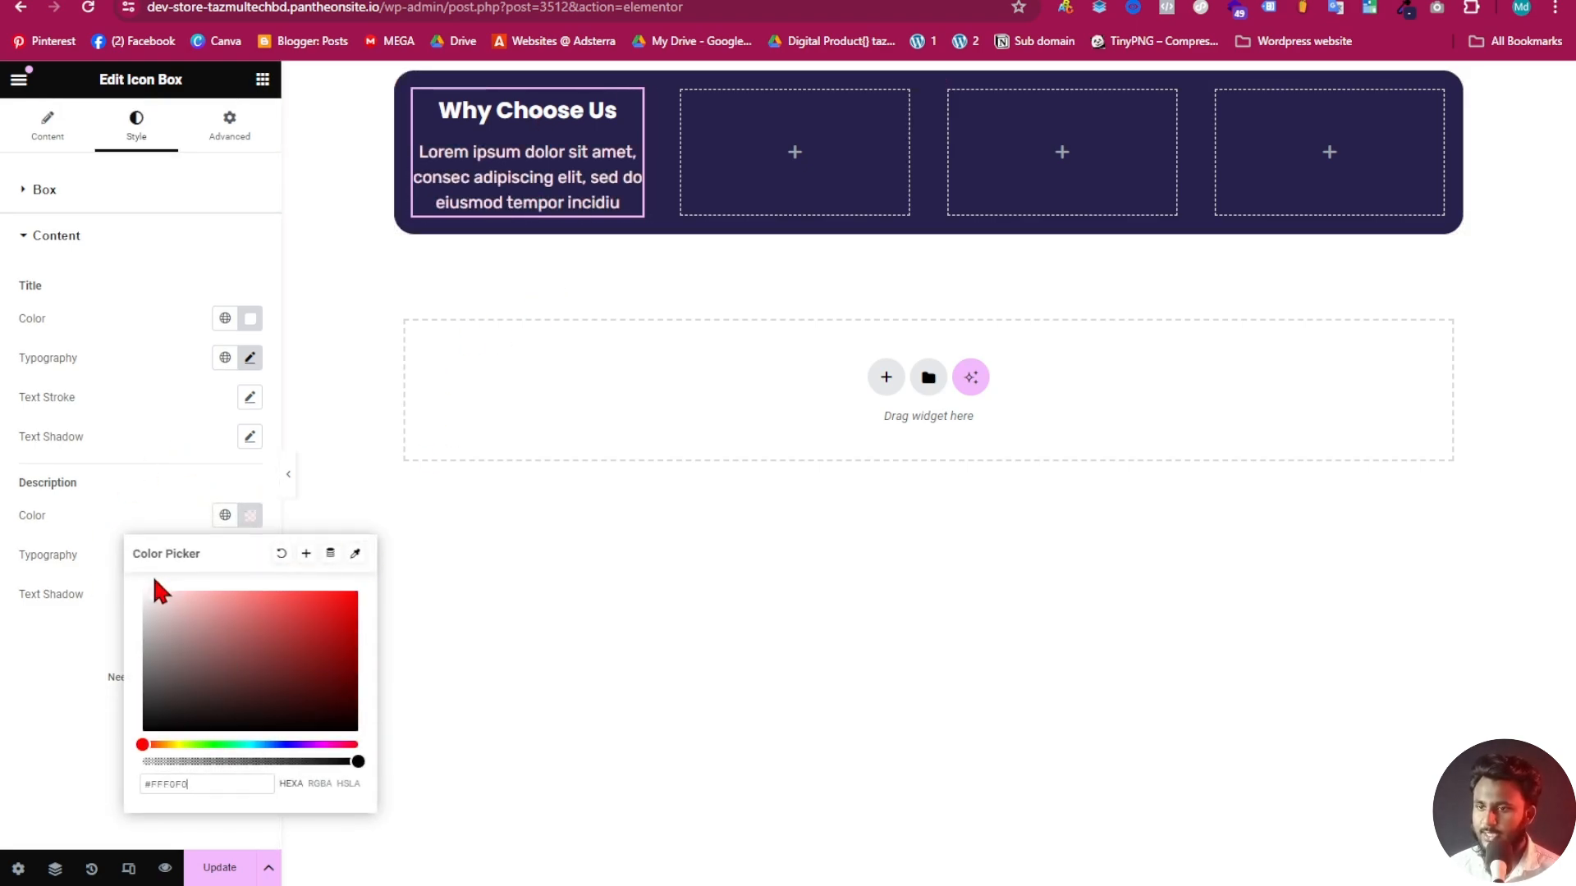
{"action": "left_click_drag", "start_coordinate": [143, 600], "coordinate": [146, 622]}
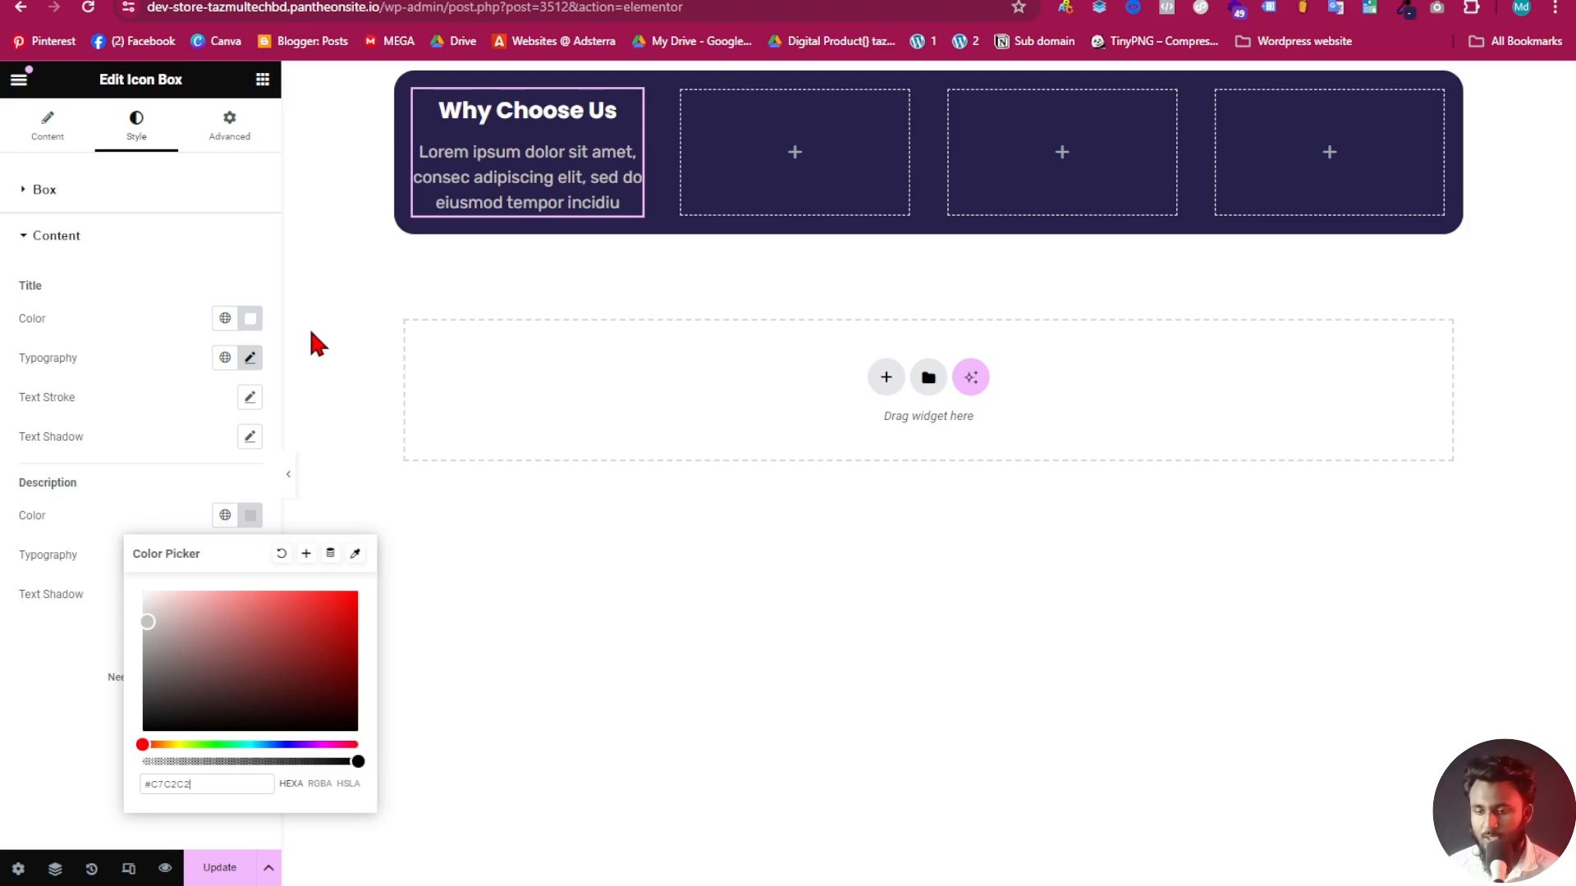
{"action": "left_click_drag", "start_coordinate": [211, 784], "coordinate": [97, 791]}
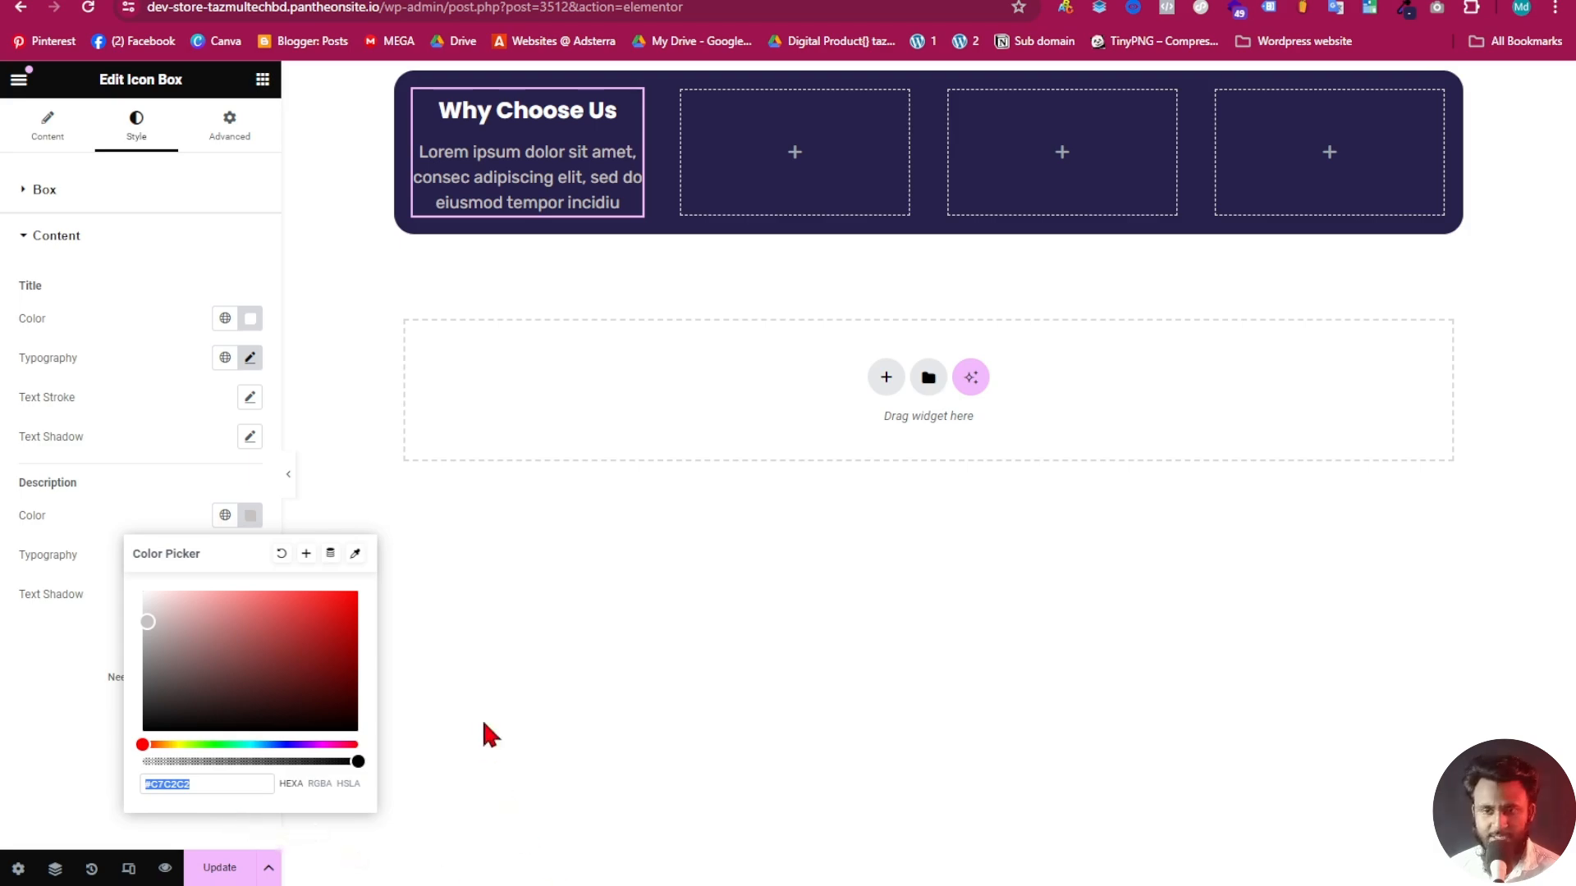
{"action": "left_click", "coordinate": [277, 506]}
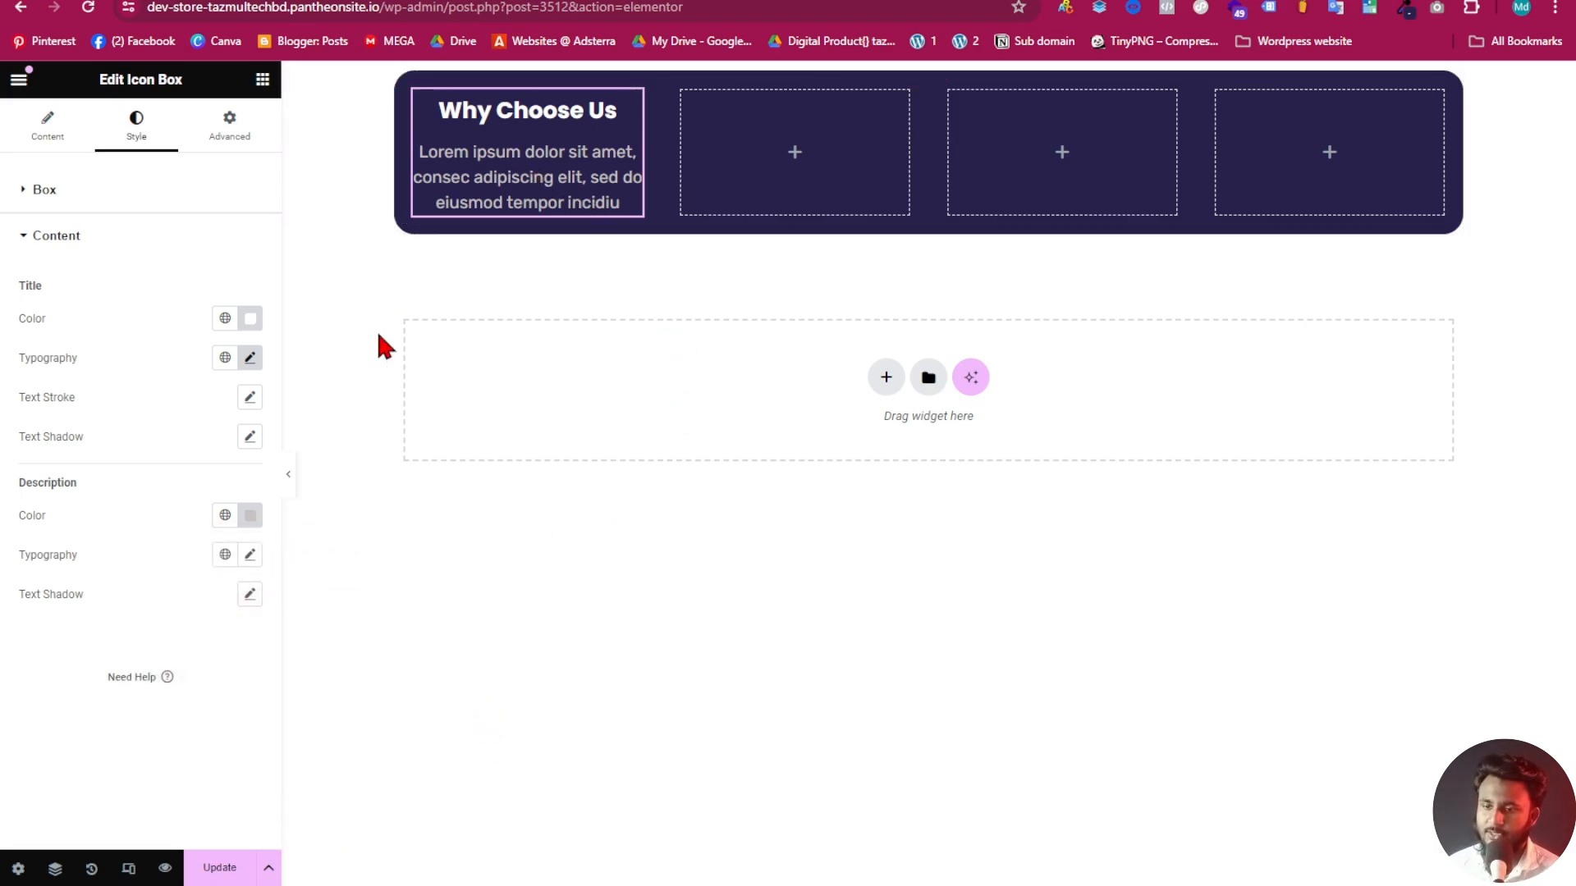
{"action": "left_click", "coordinate": [289, 474]}
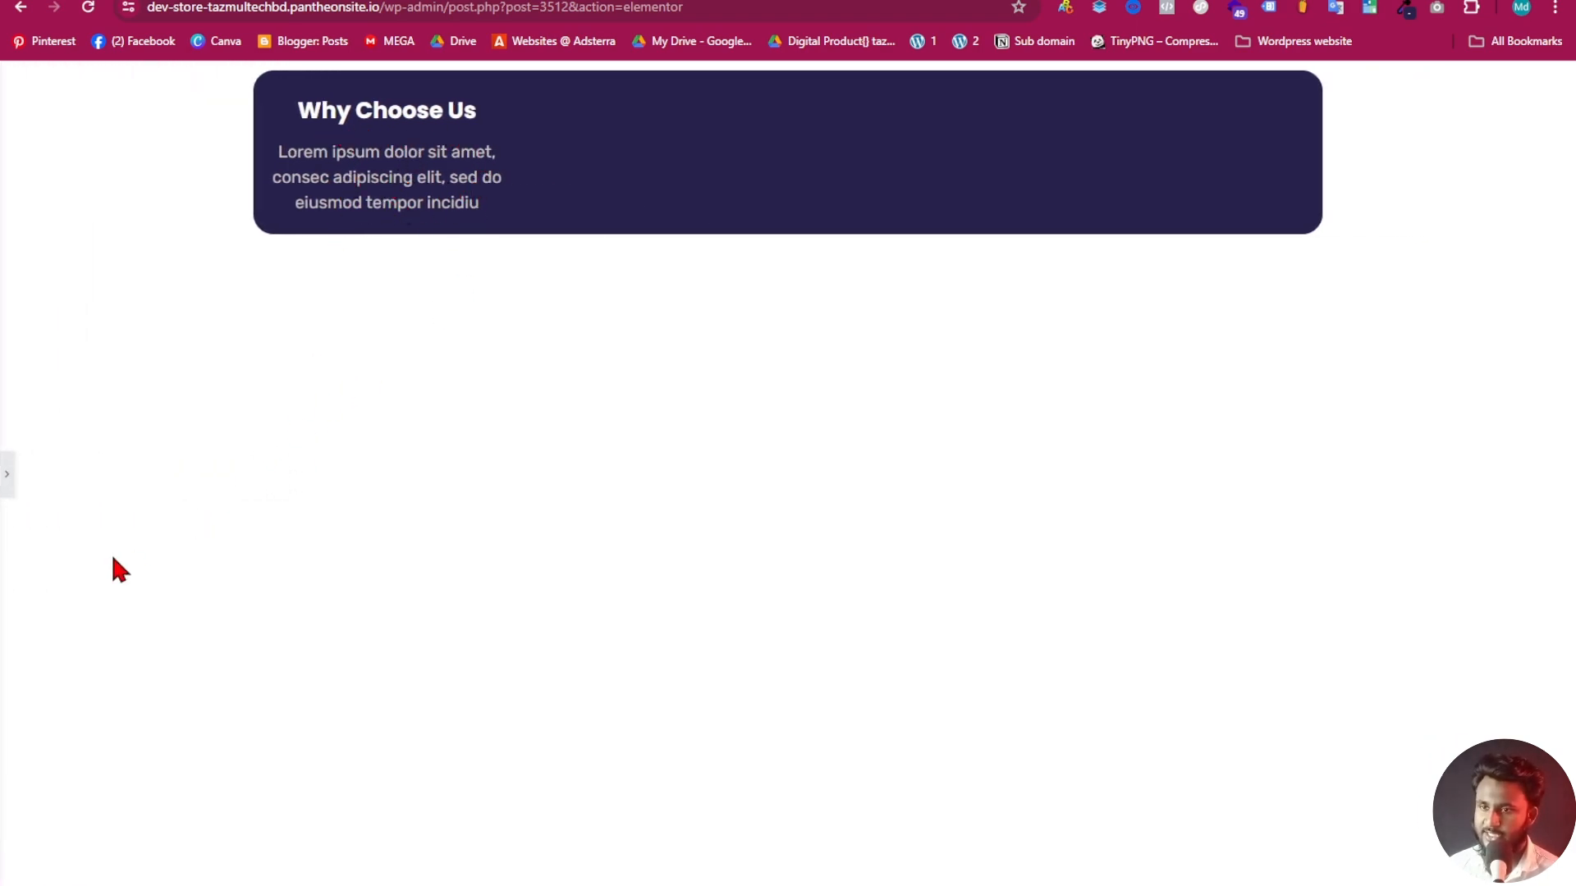
{"action": "left_click", "coordinate": [7, 491]}
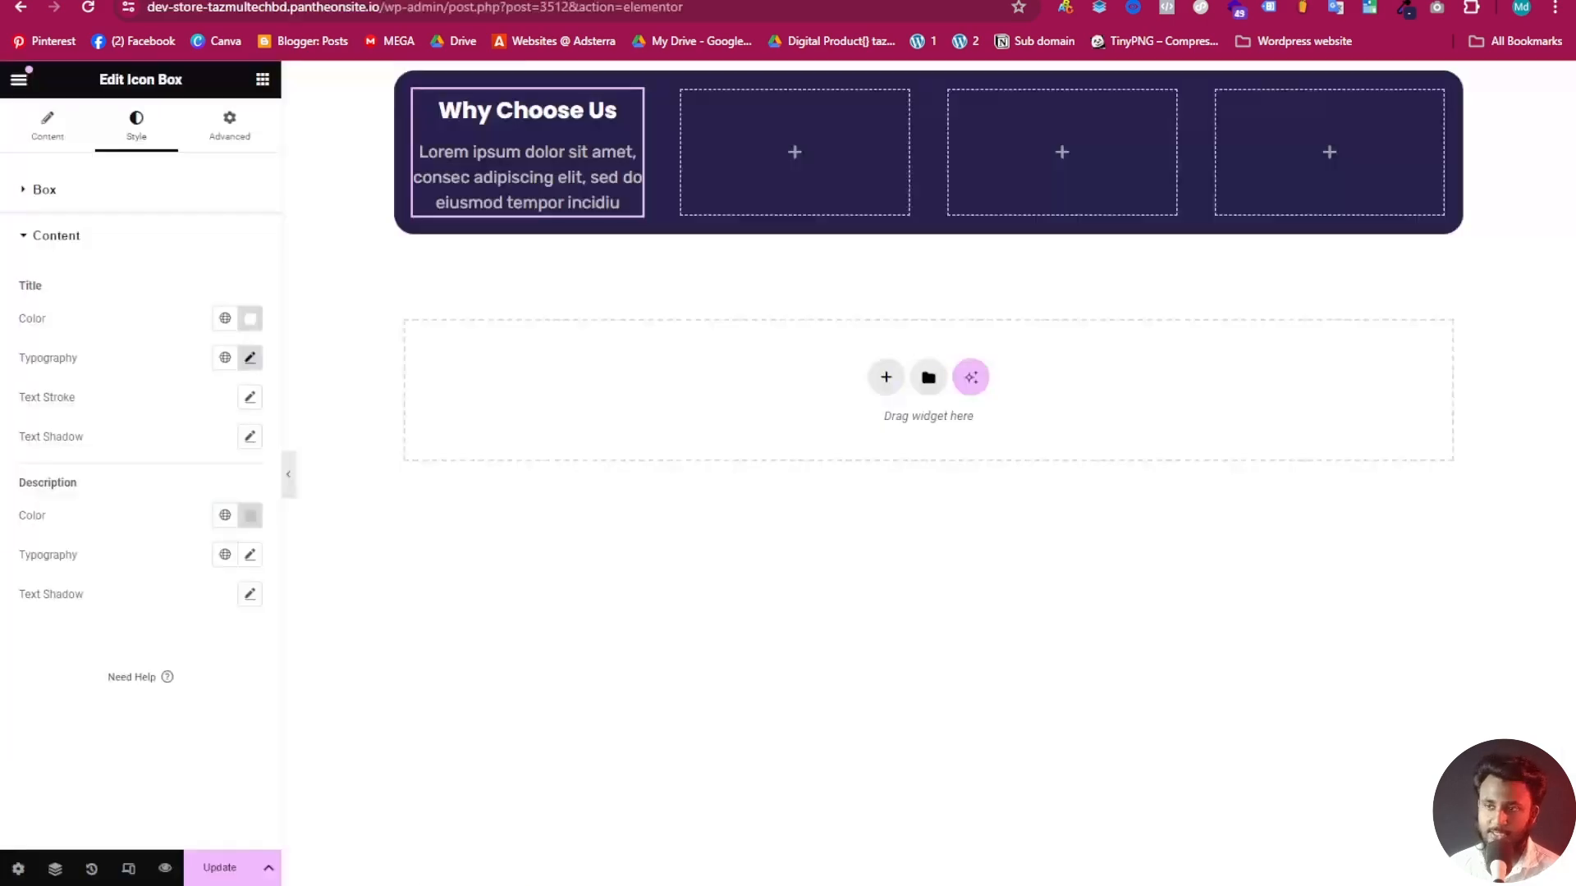
Find the Icon Box widget and place one in the second container of the navy bar
{"action": "right_click", "coordinate": [459, 123]}
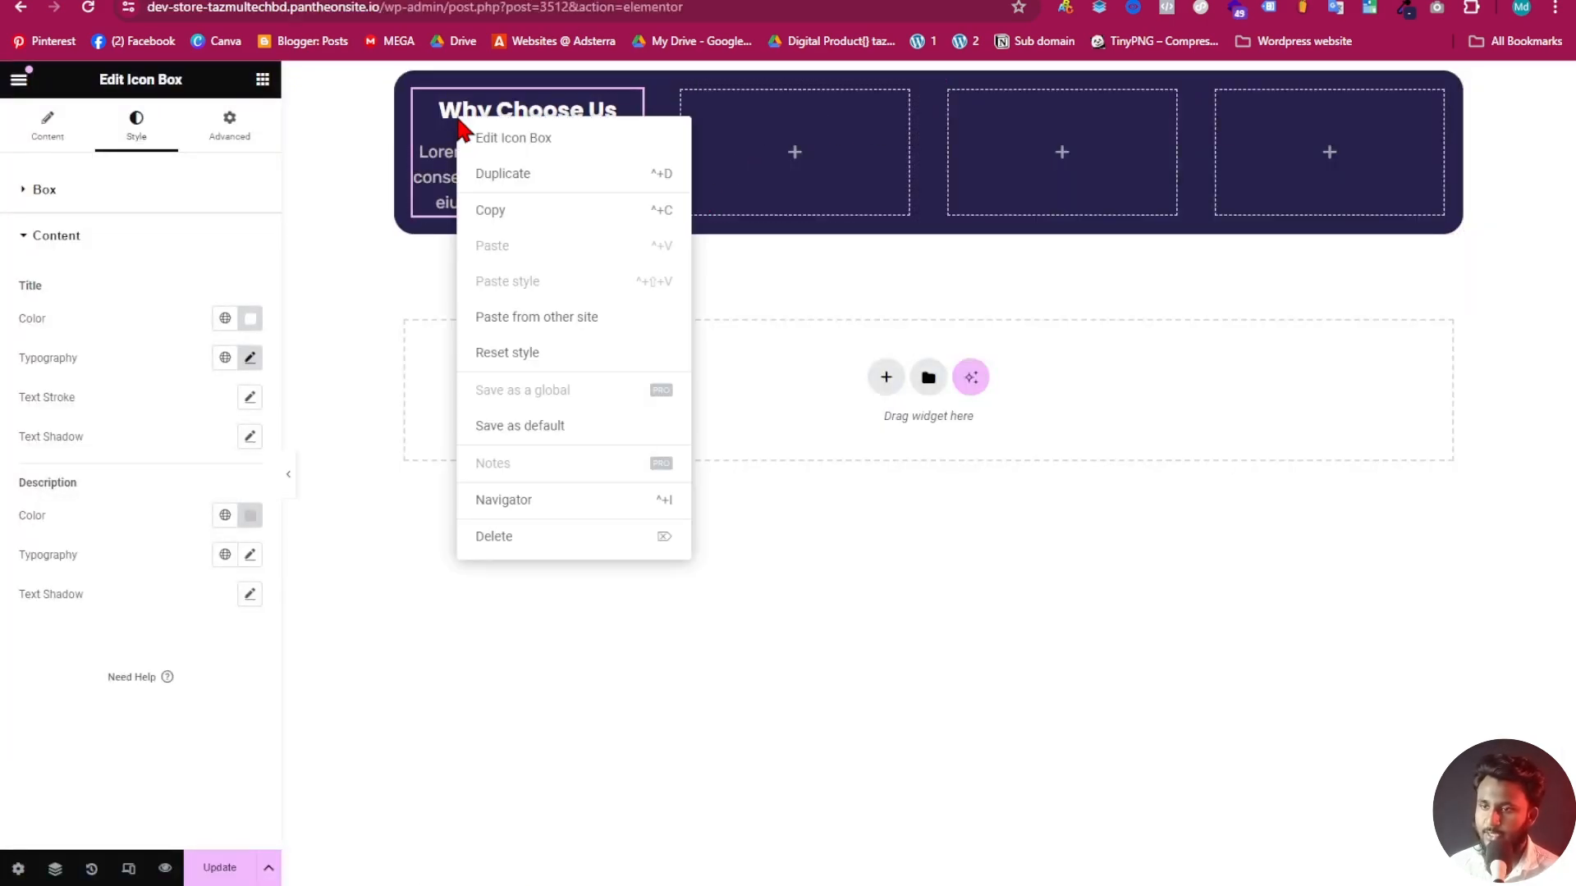
{"action": "left_click", "coordinate": [263, 79]}
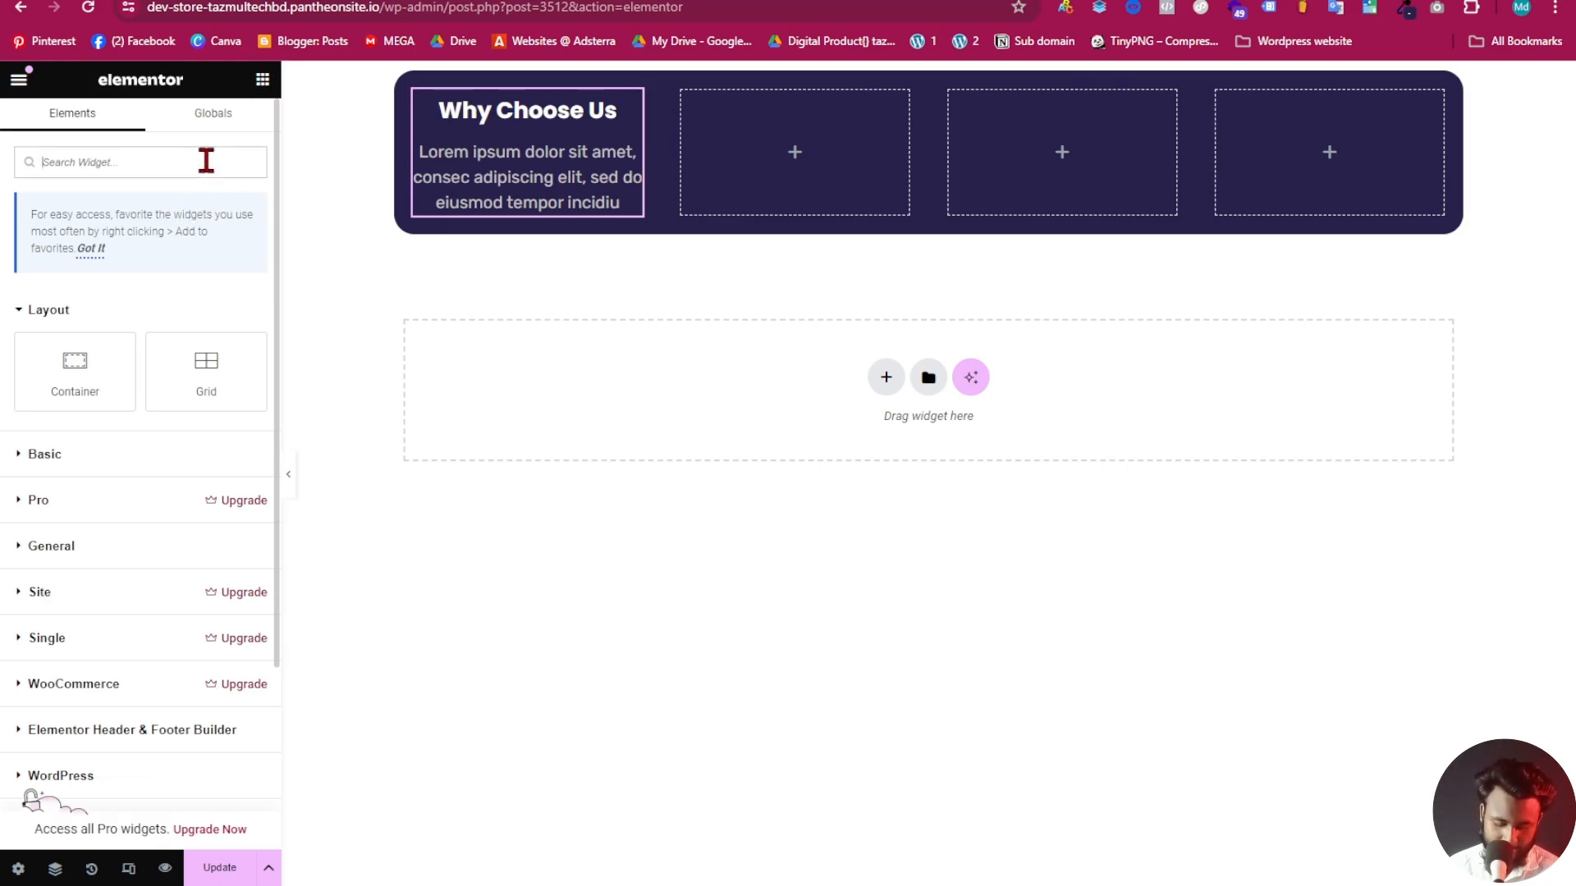
{"action": "type", "text": "icon"}
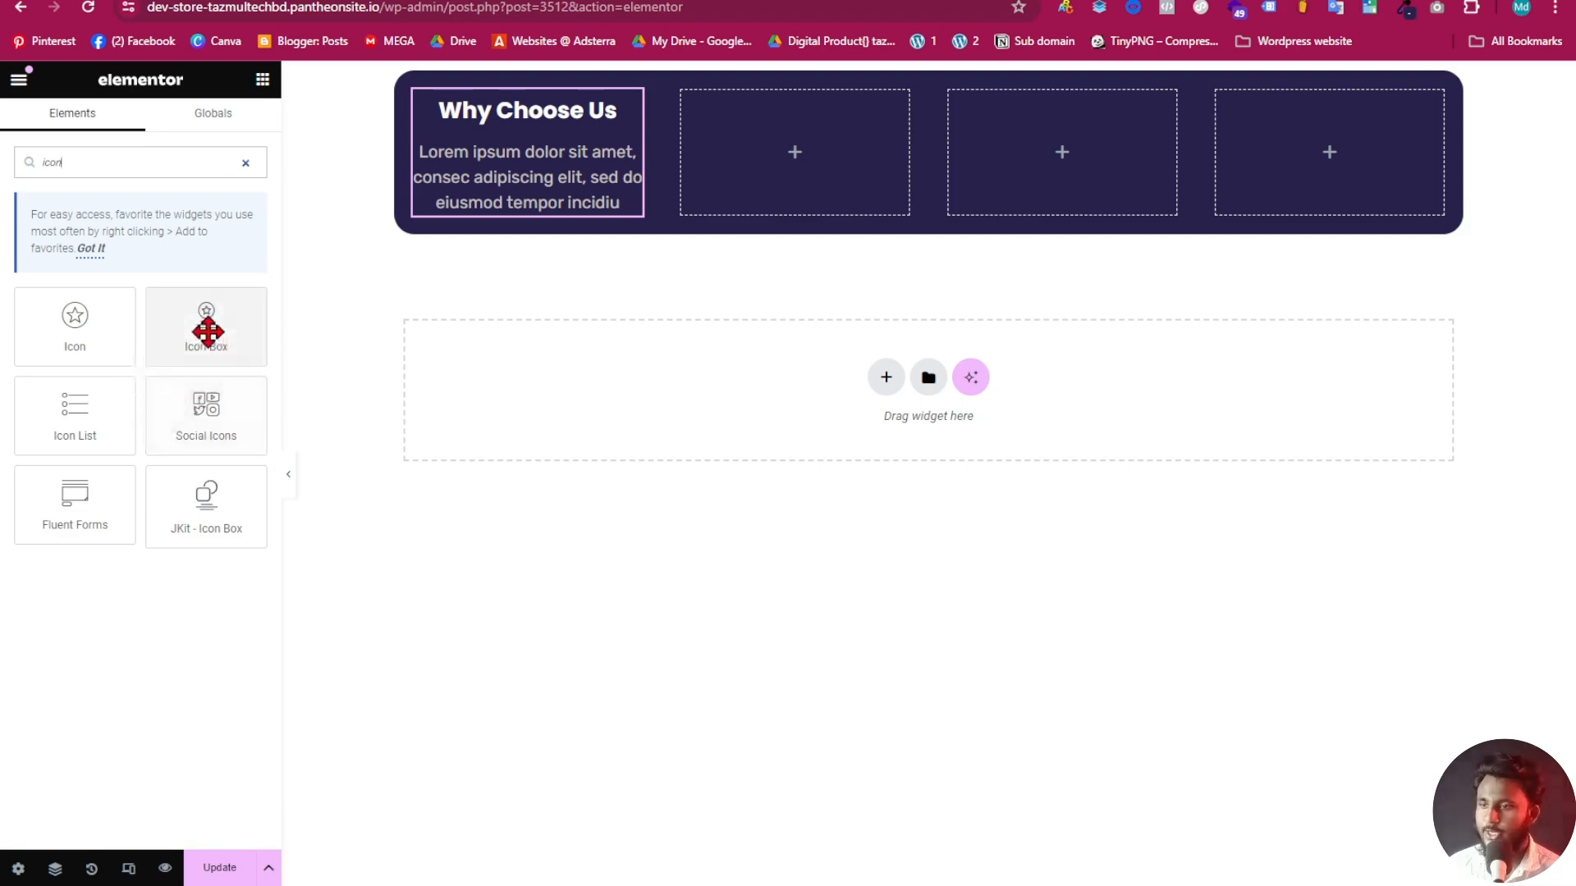
{"action": "left_click_drag", "start_coordinate": [204, 327], "coordinate": [748, 180]}
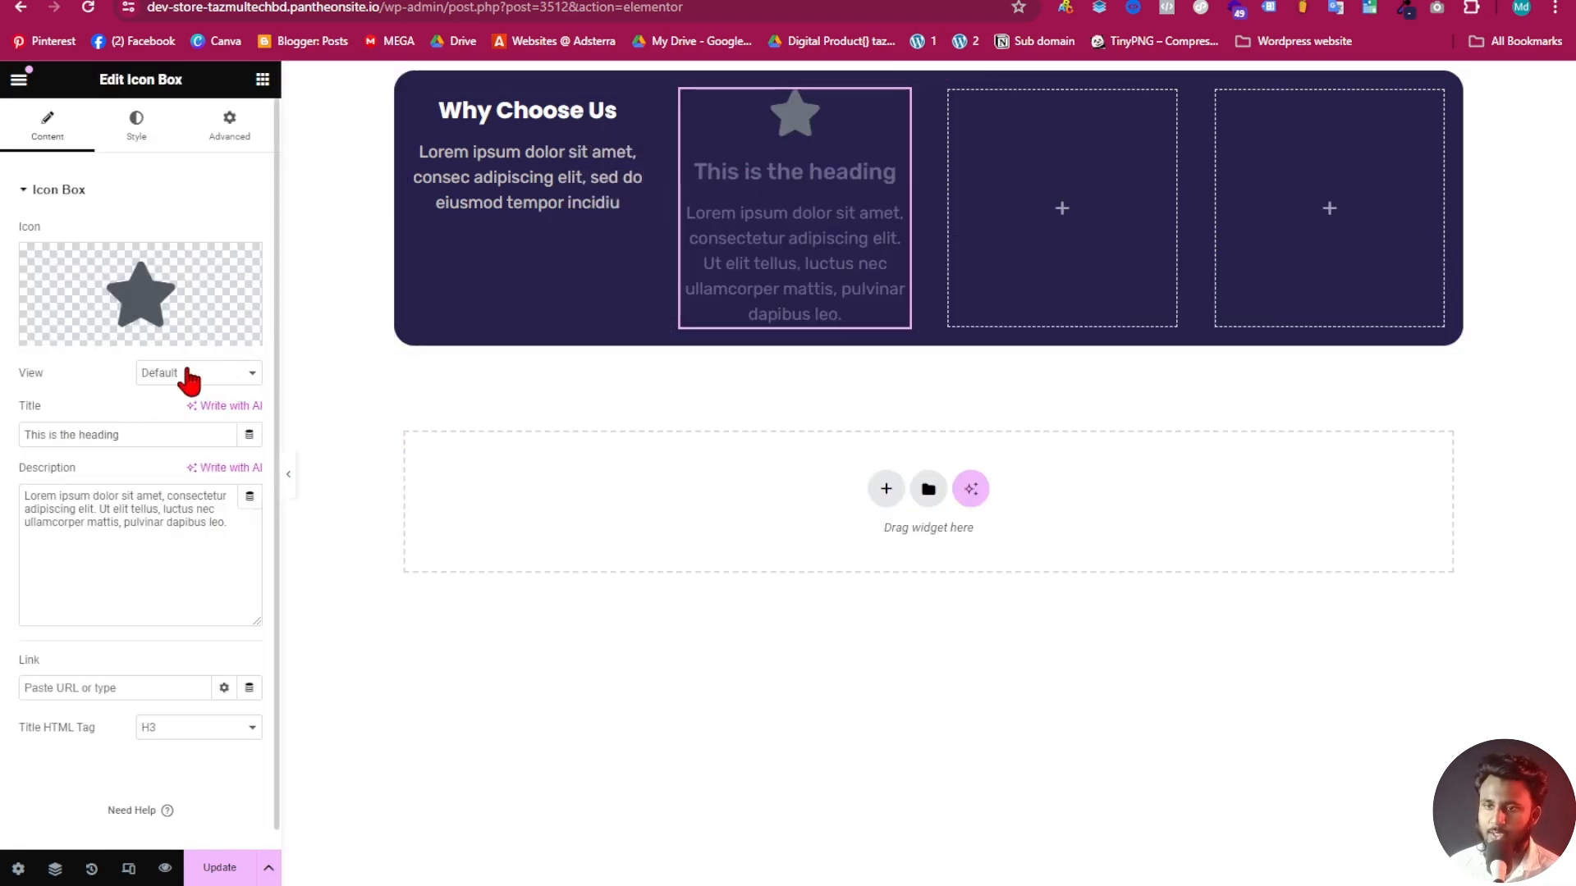
Place another Icon Box widget in the third container of the navy bar
{"action": "left_click", "coordinate": [263, 81]}
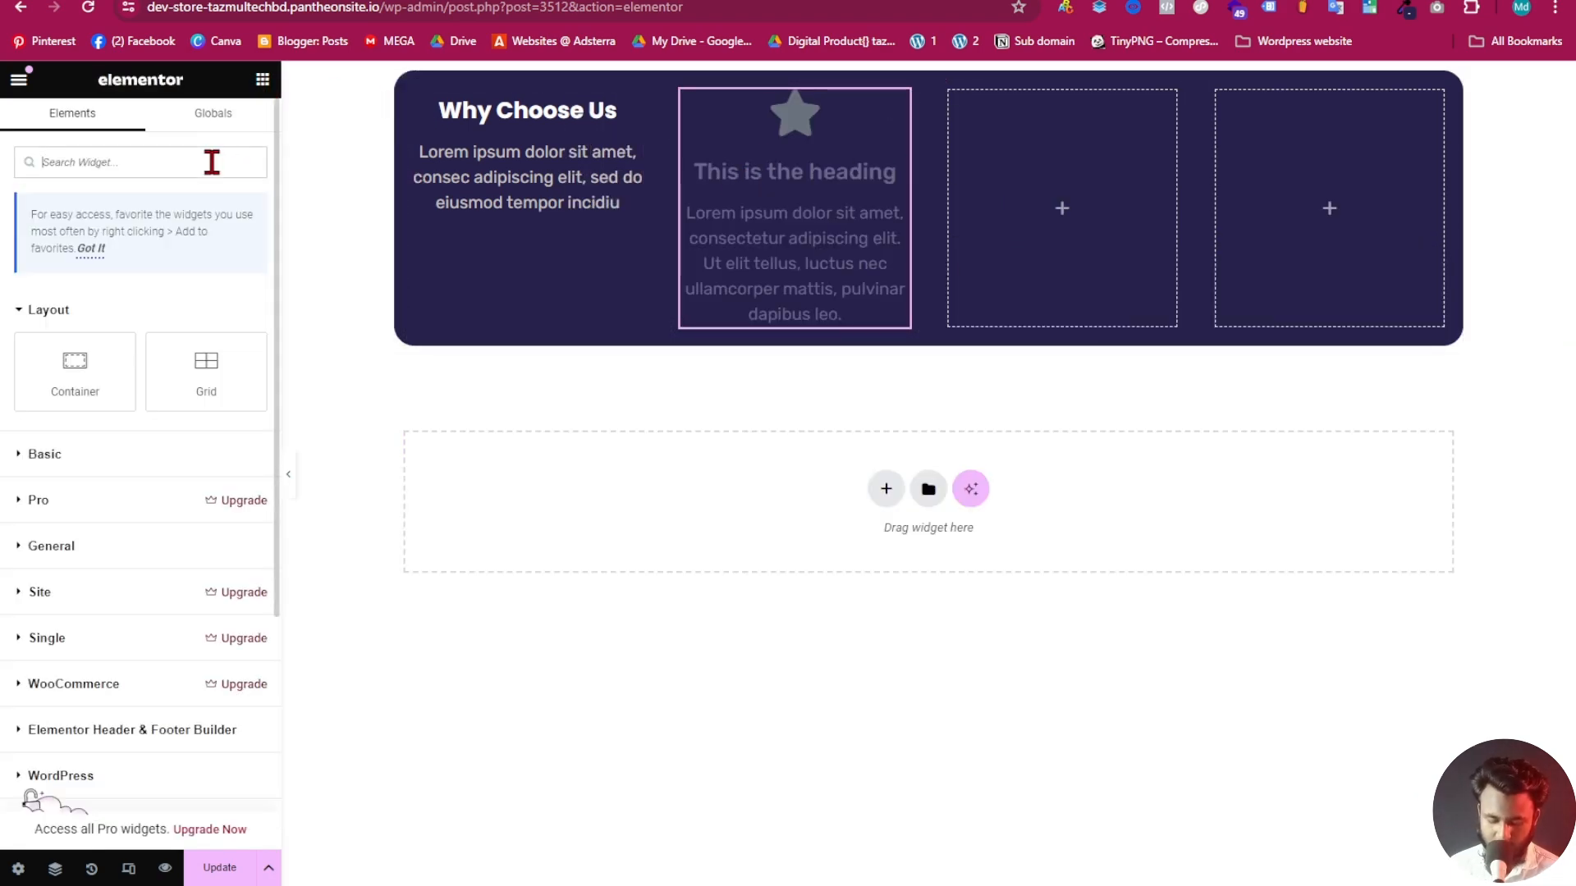
{"action": "type", "text": "ico"}
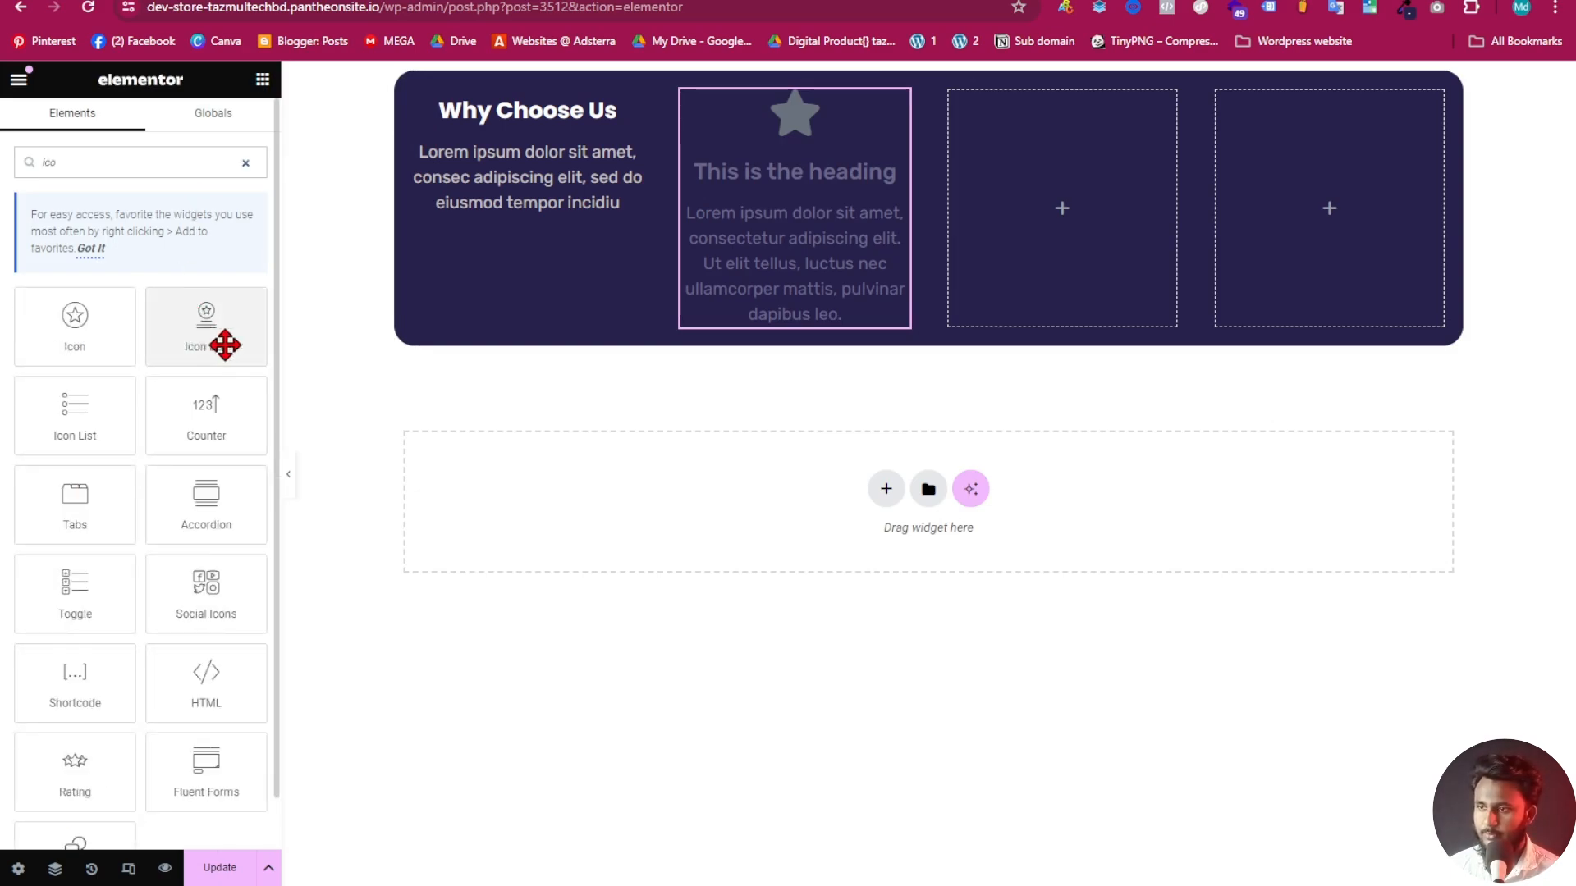
{"action": "left_click_drag", "start_coordinate": [225, 345], "coordinate": [1031, 246]}
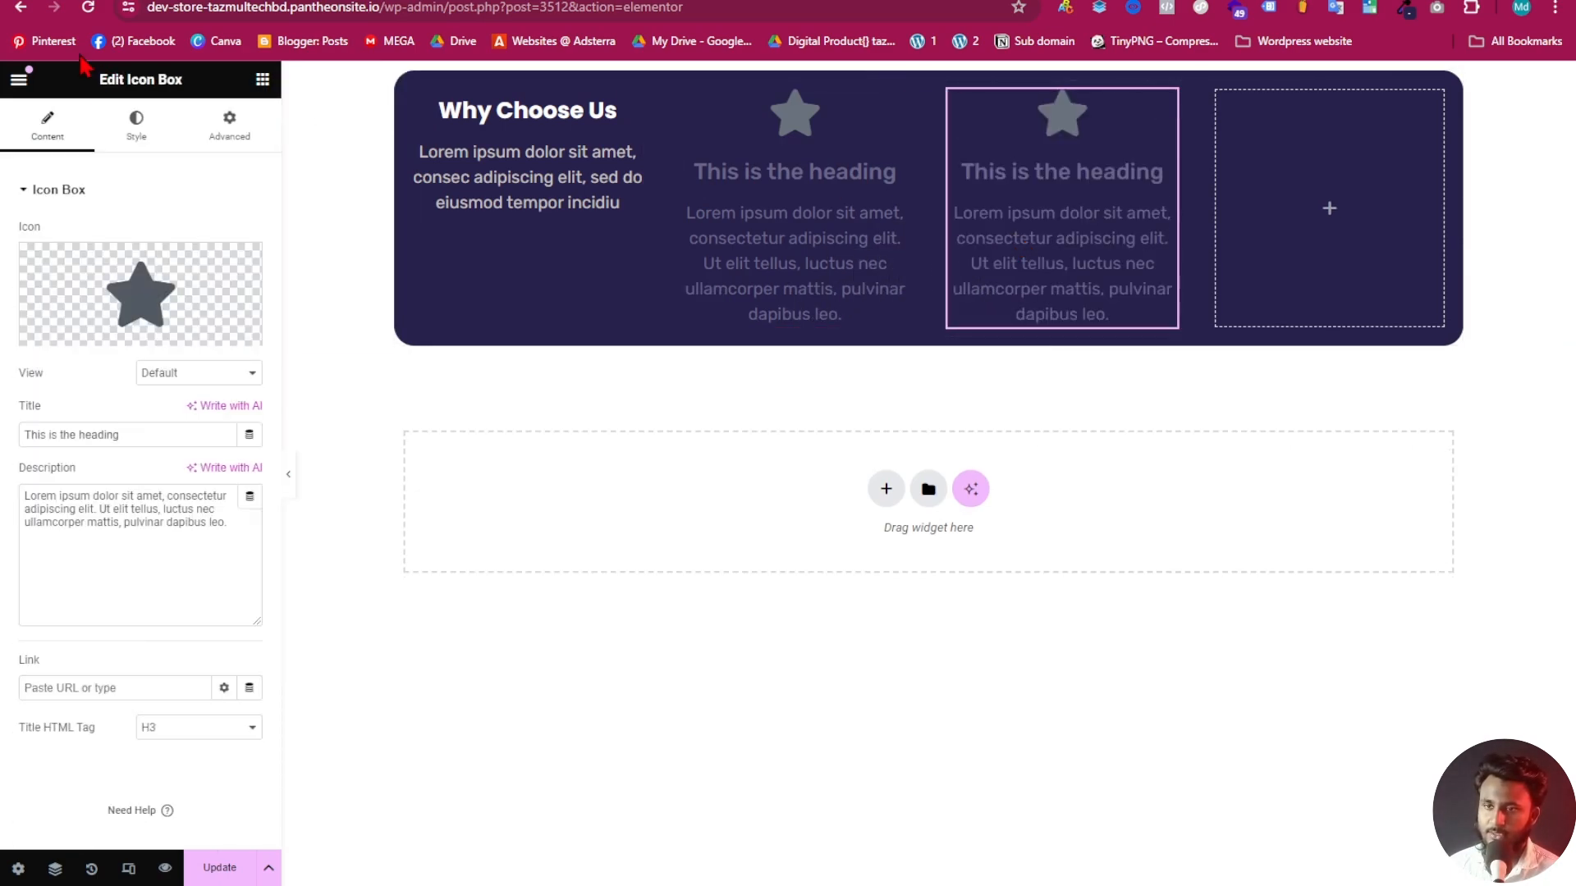
Find the Icon Box widget and place one in the fourth container of the navy bar
{"action": "left_click", "coordinate": [261, 80]}
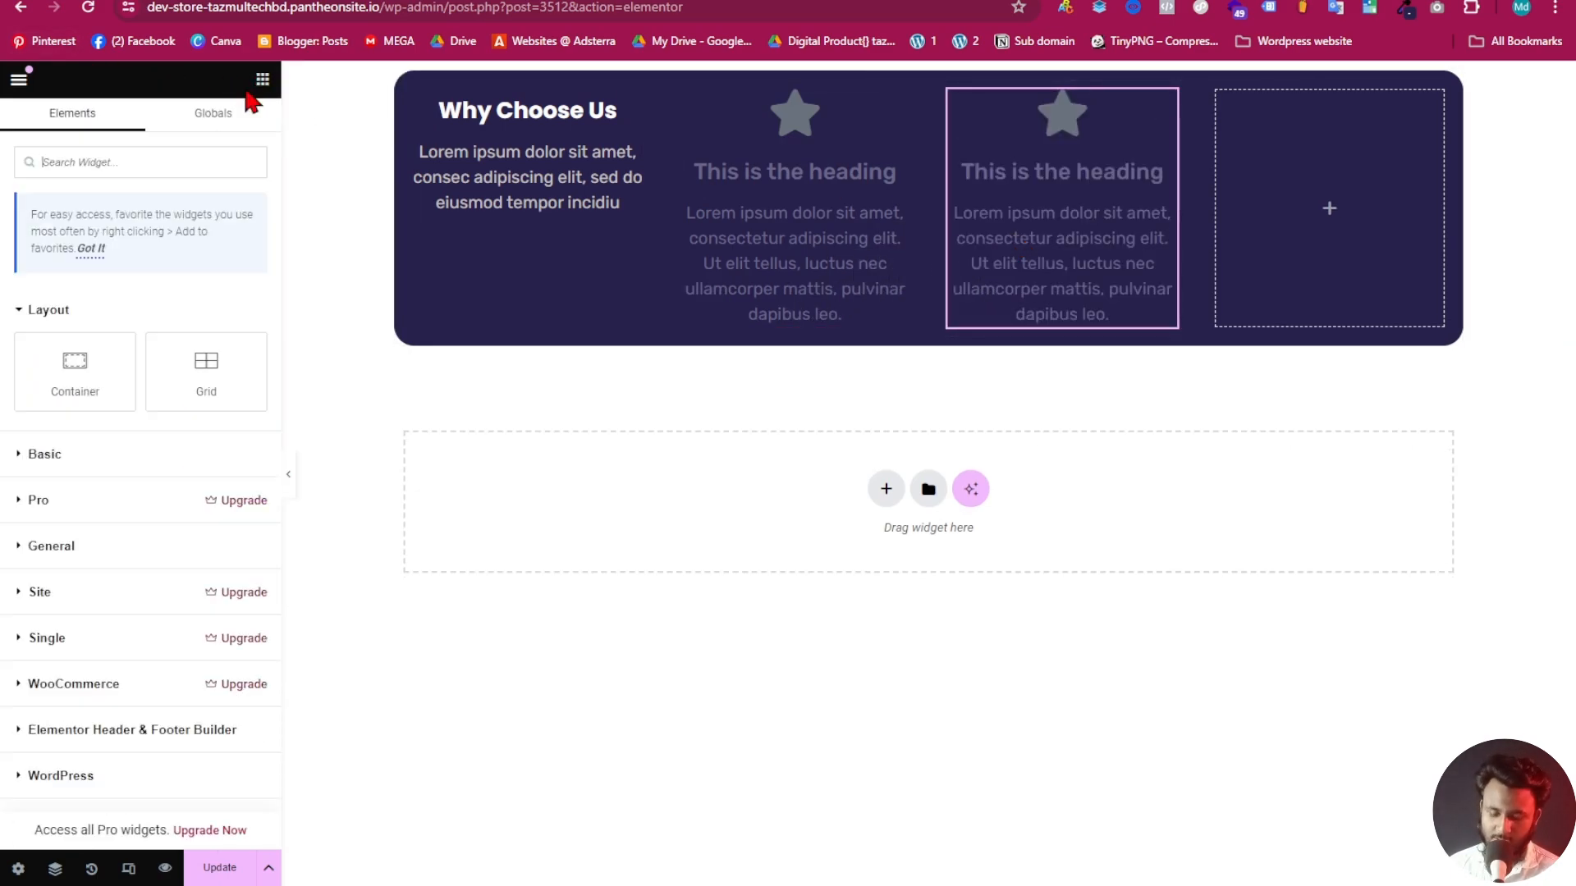
{"action": "left_click", "coordinate": [214, 165]}
{"action": "type", "text": "ico"}
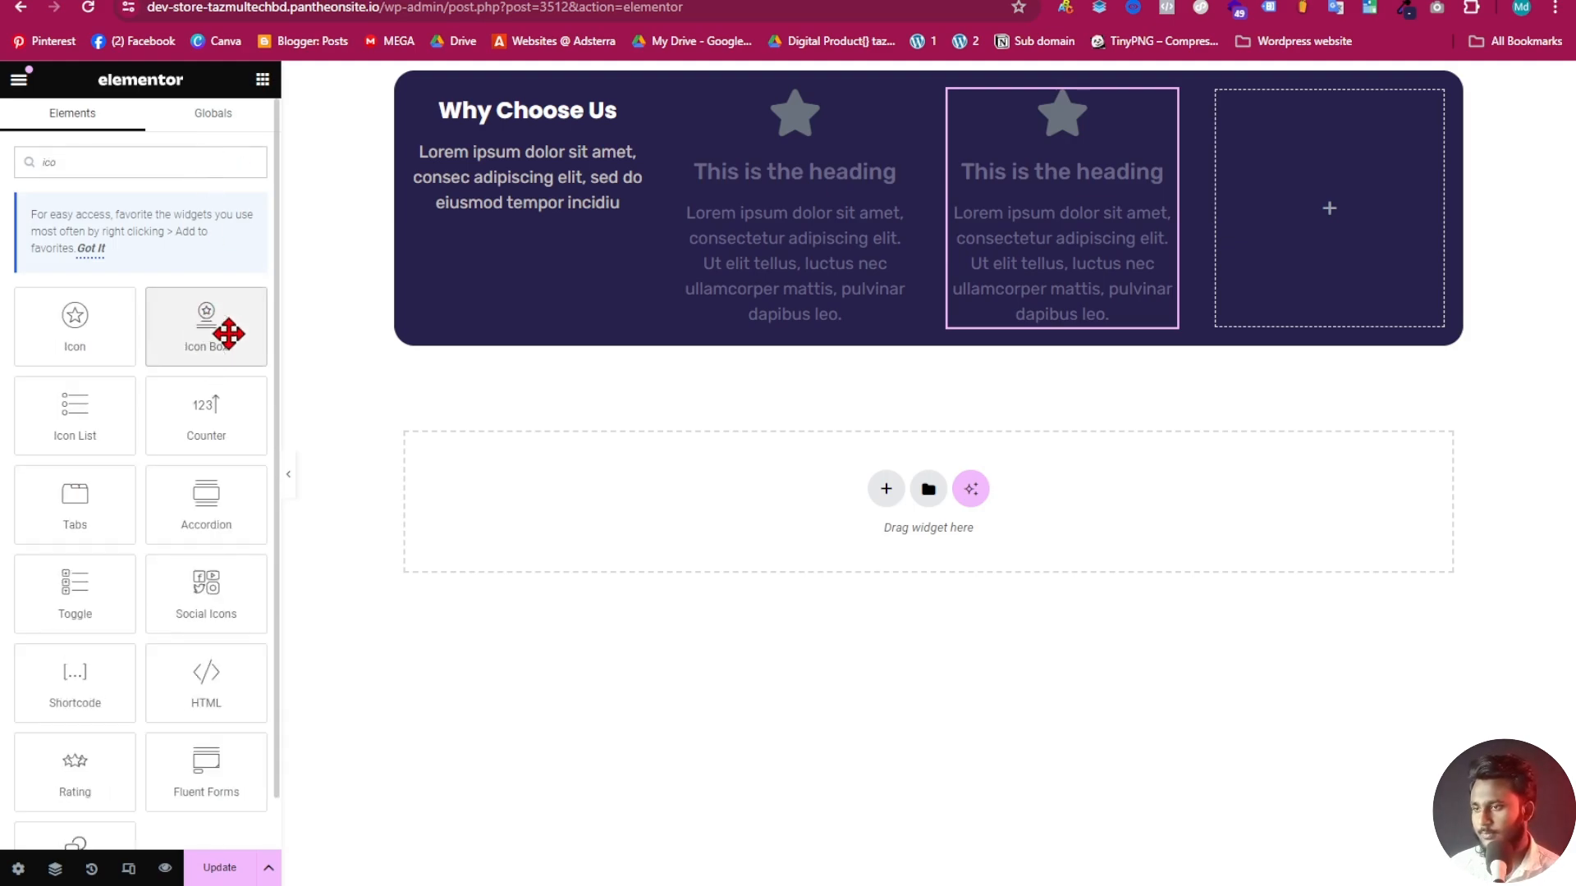
{"action": "left_click_drag", "start_coordinate": [224, 331], "coordinate": [1333, 243]}
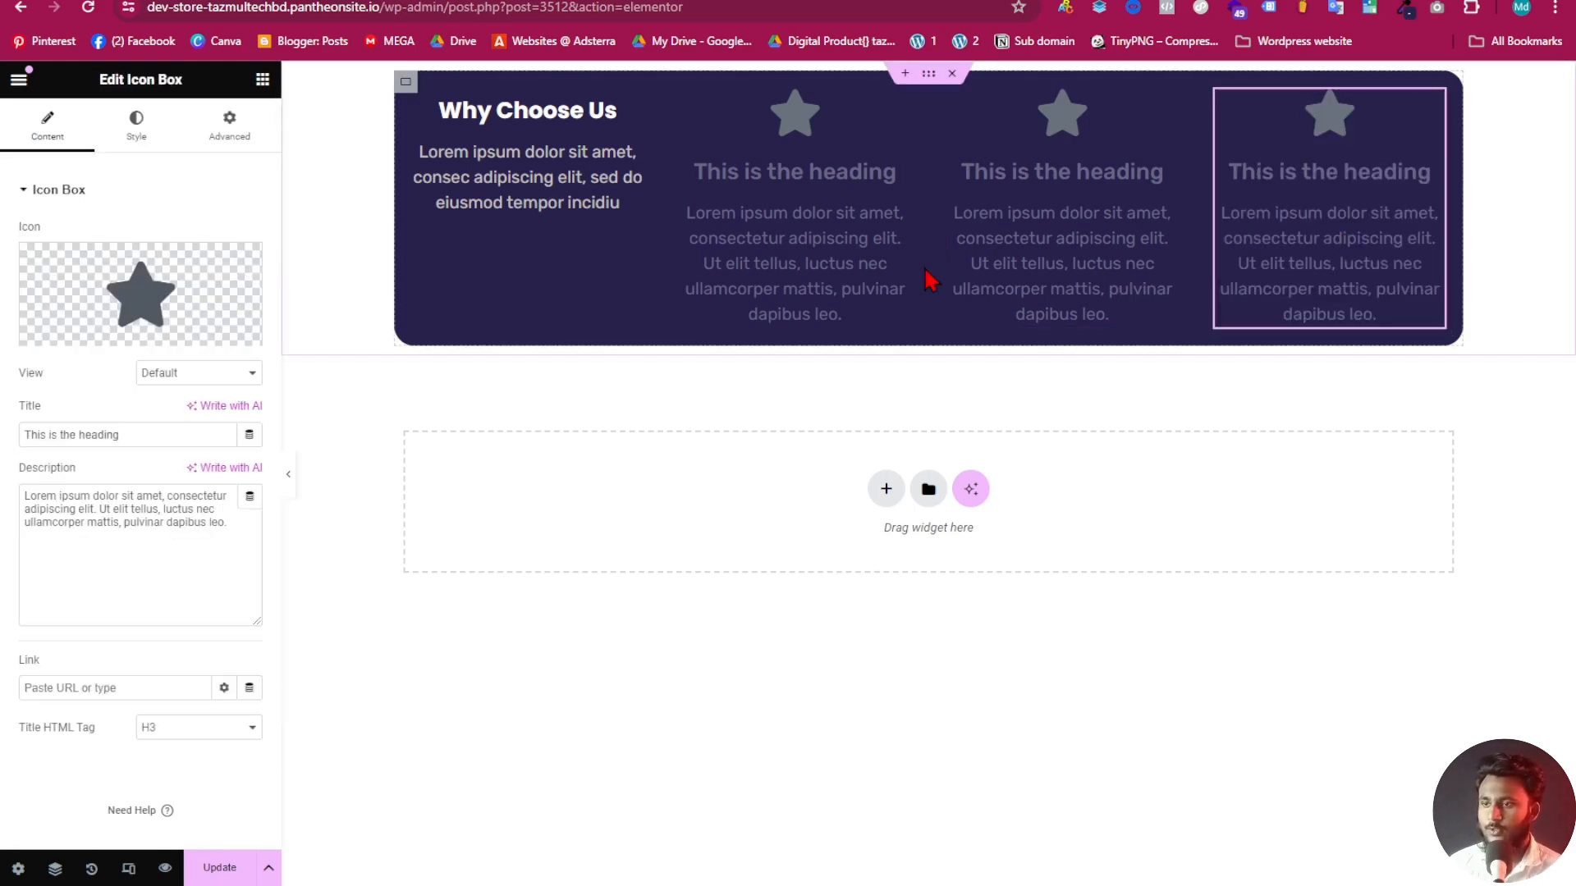
Replace the star in the second column's icon box with the round dial clock icon, found by searching the icon library for "clock"
{"action": "left_click", "coordinate": [808, 264]}
{"action": "left_click", "coordinate": [368, 1]}
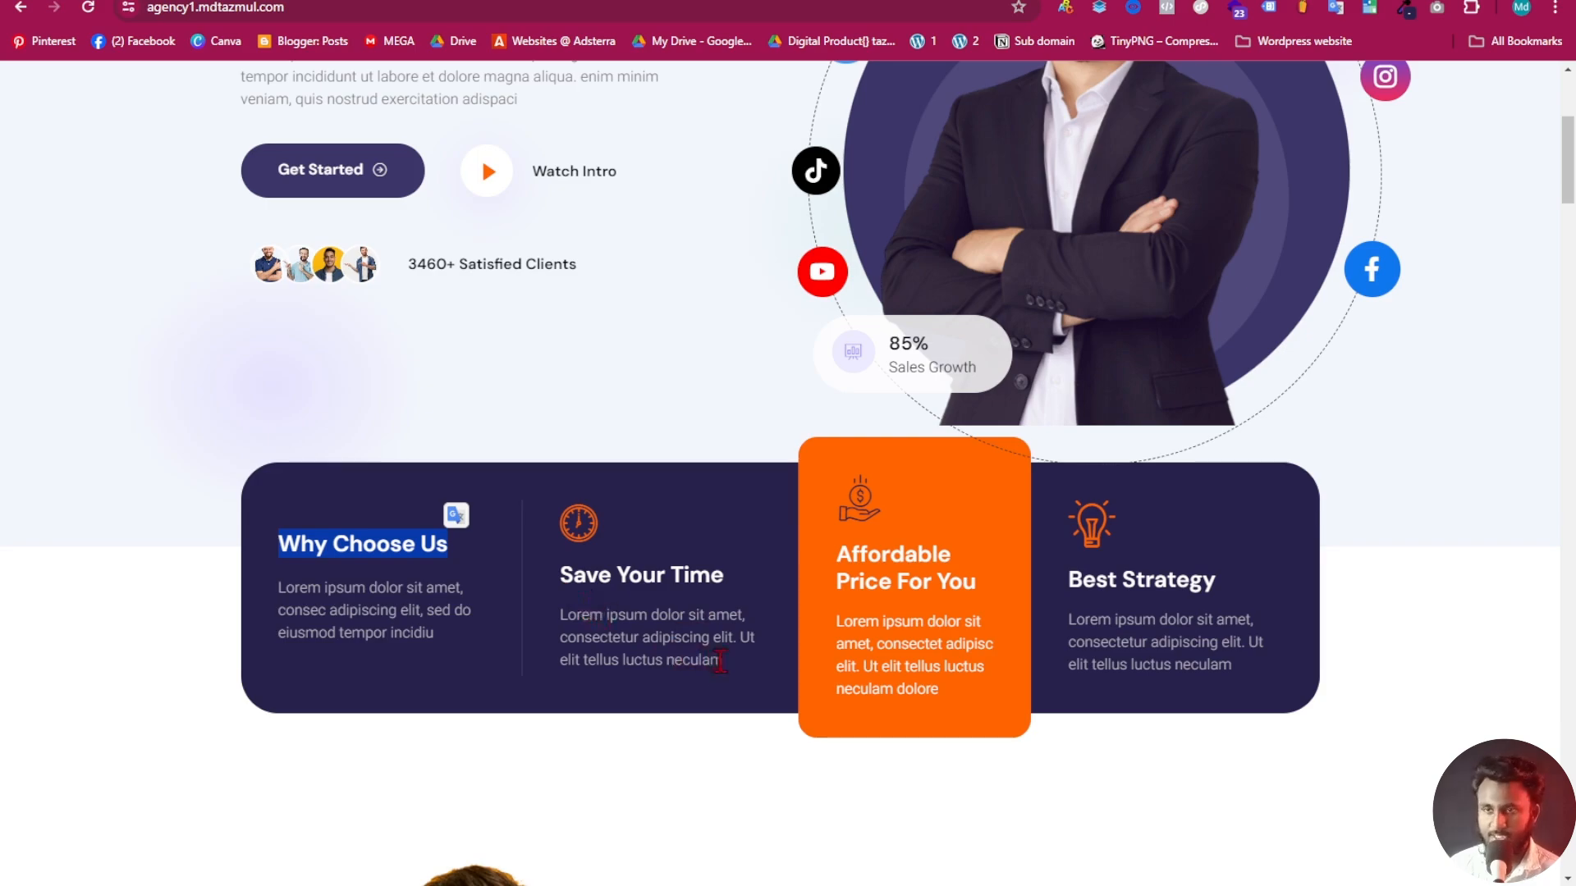
{"action": "left_click", "coordinate": [361, 1]}
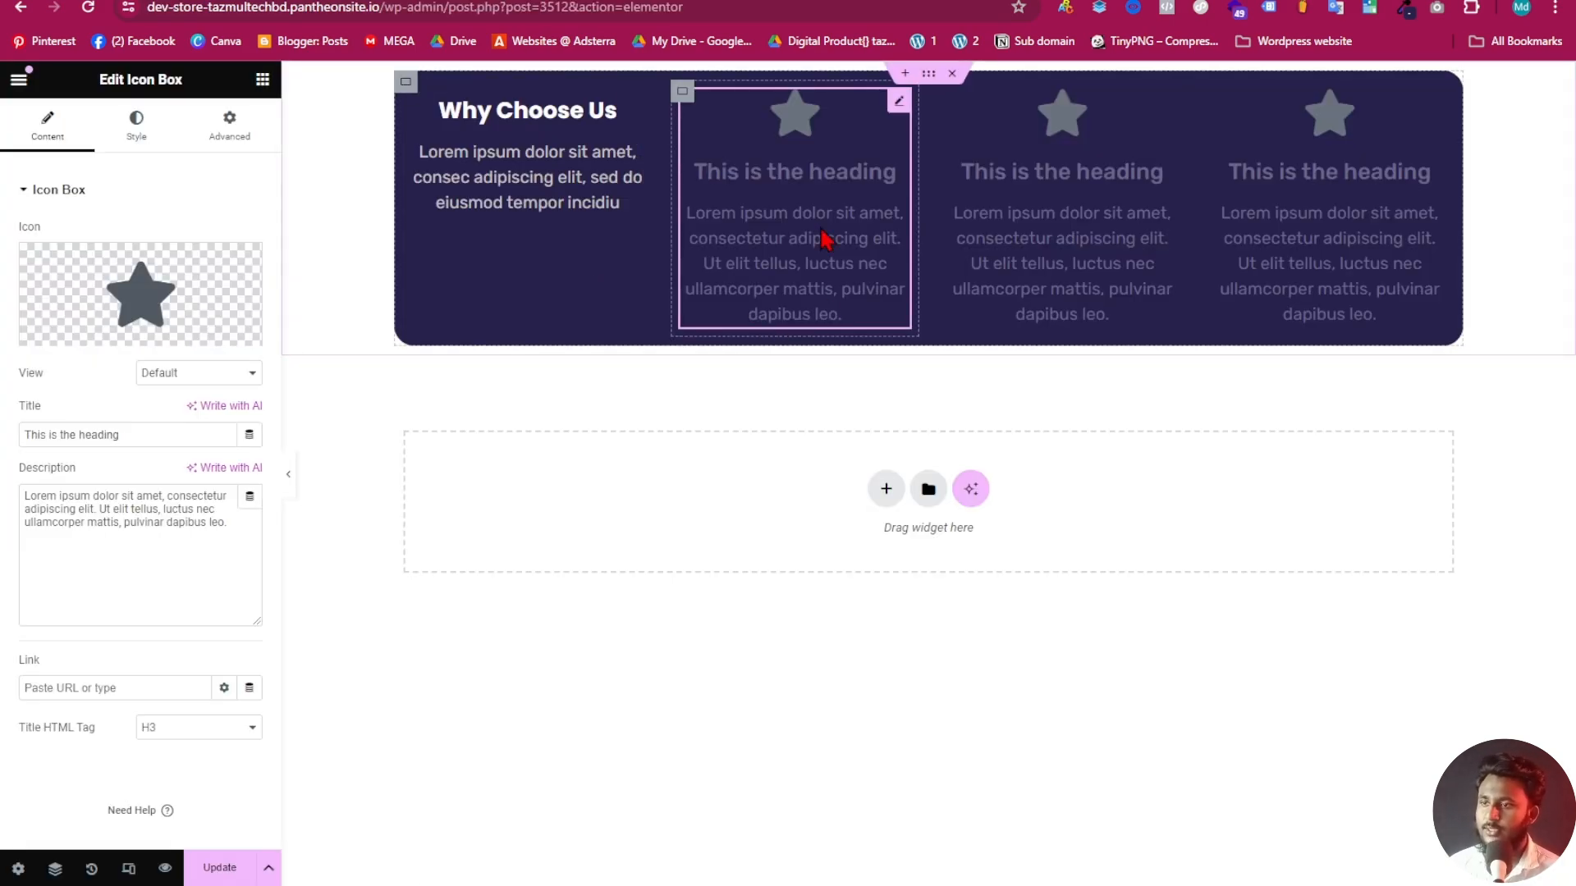
{"action": "mouse_move", "coordinate": [211, 351]}
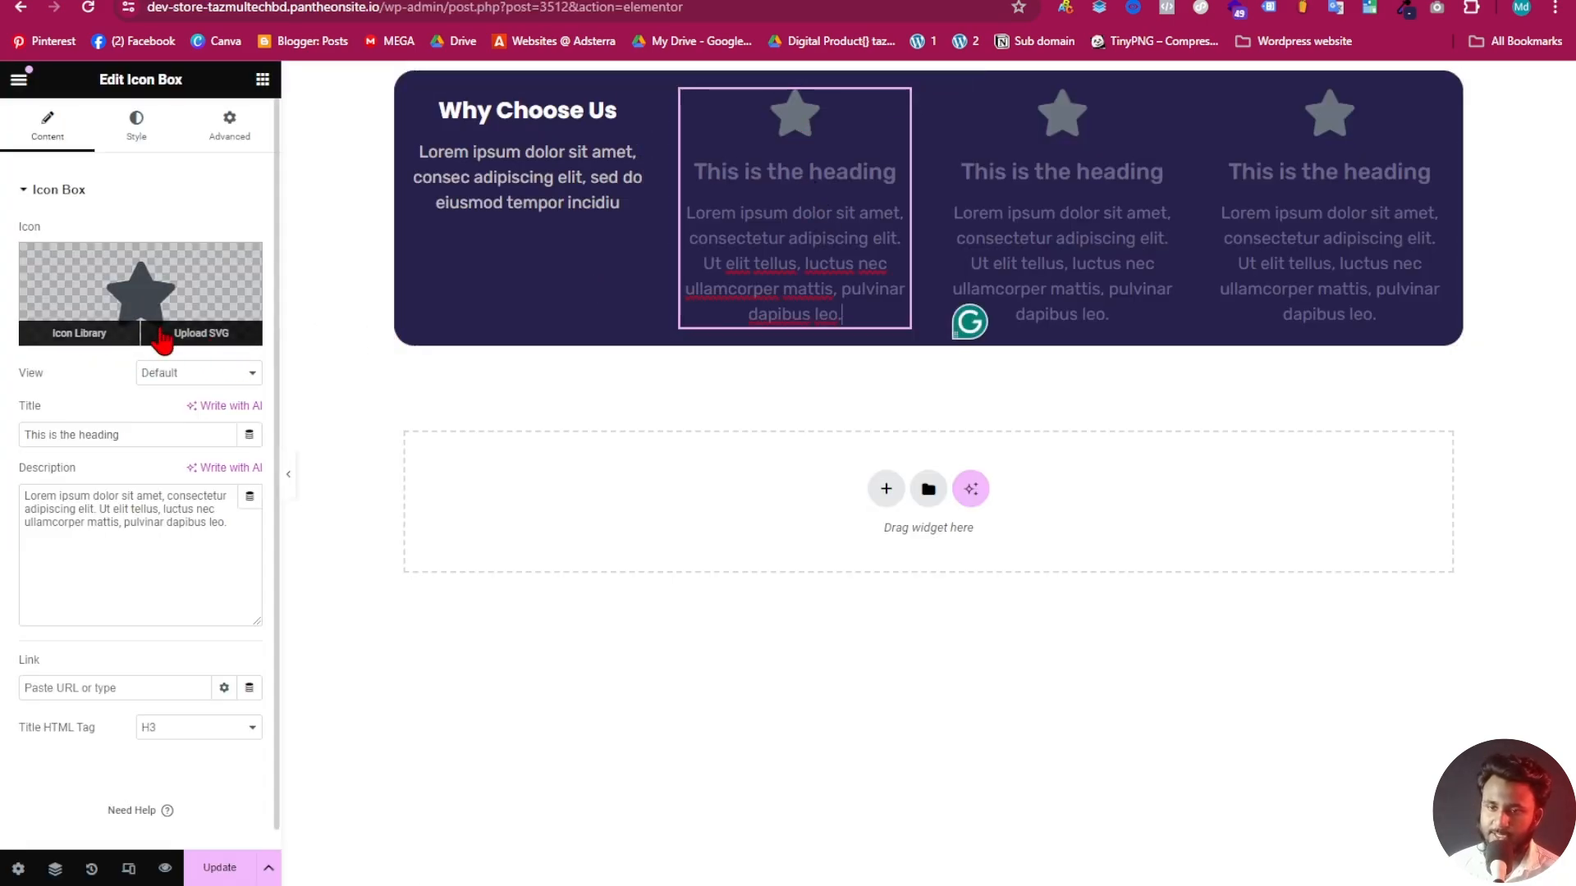
{"action": "left_click", "coordinate": [82, 334]}
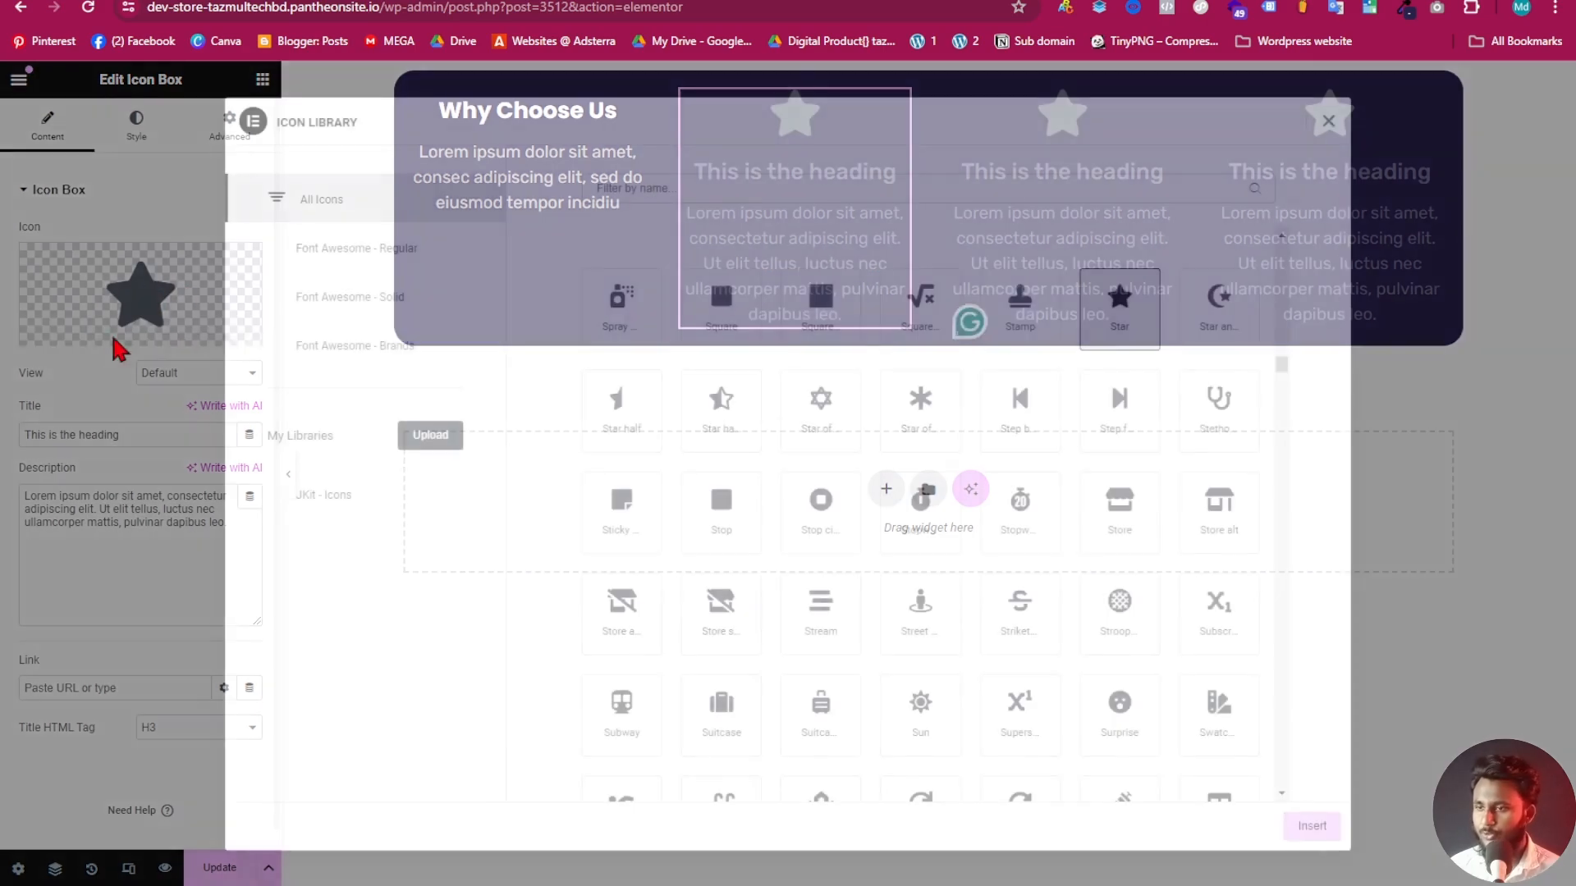
{"action": "left_click", "coordinate": [737, 200]}
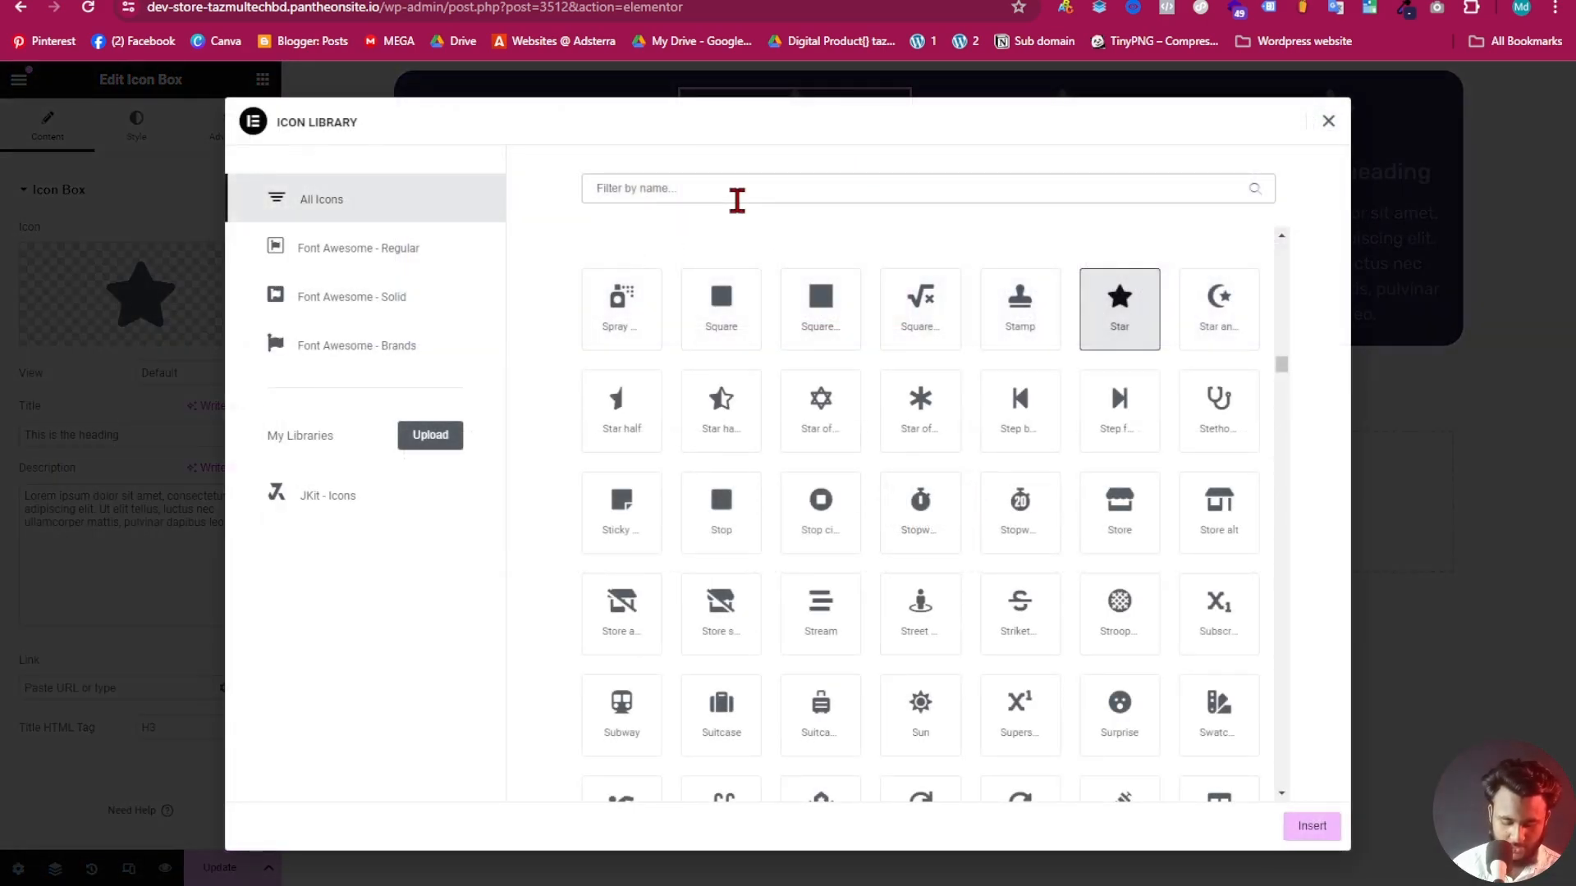
{"action": "type", "text": "clock"}
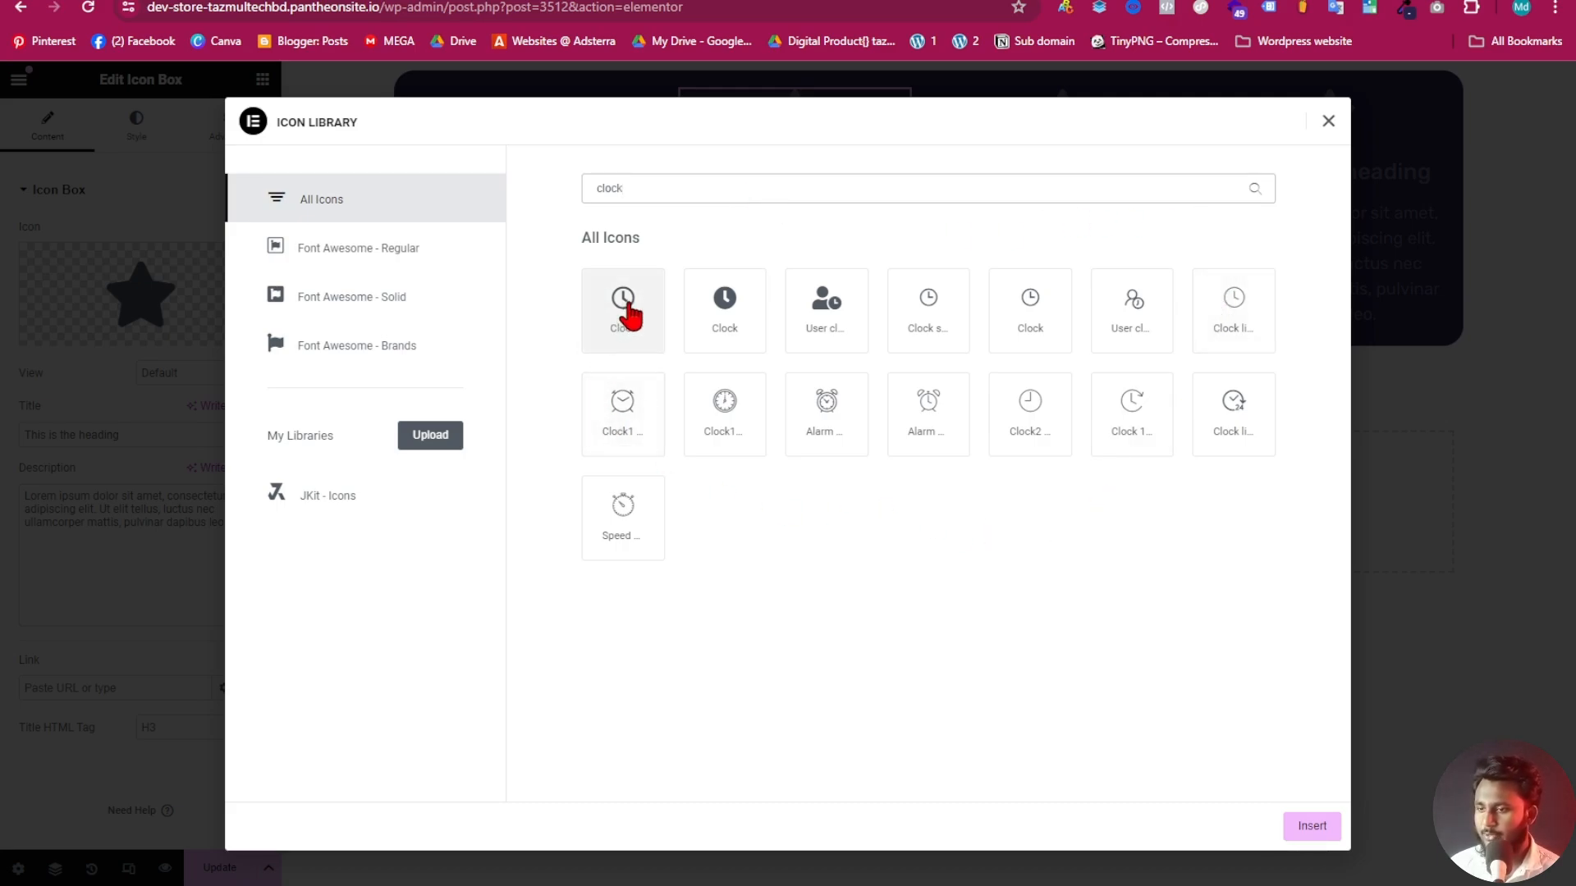
{"action": "left_click", "coordinate": [737, 435]}
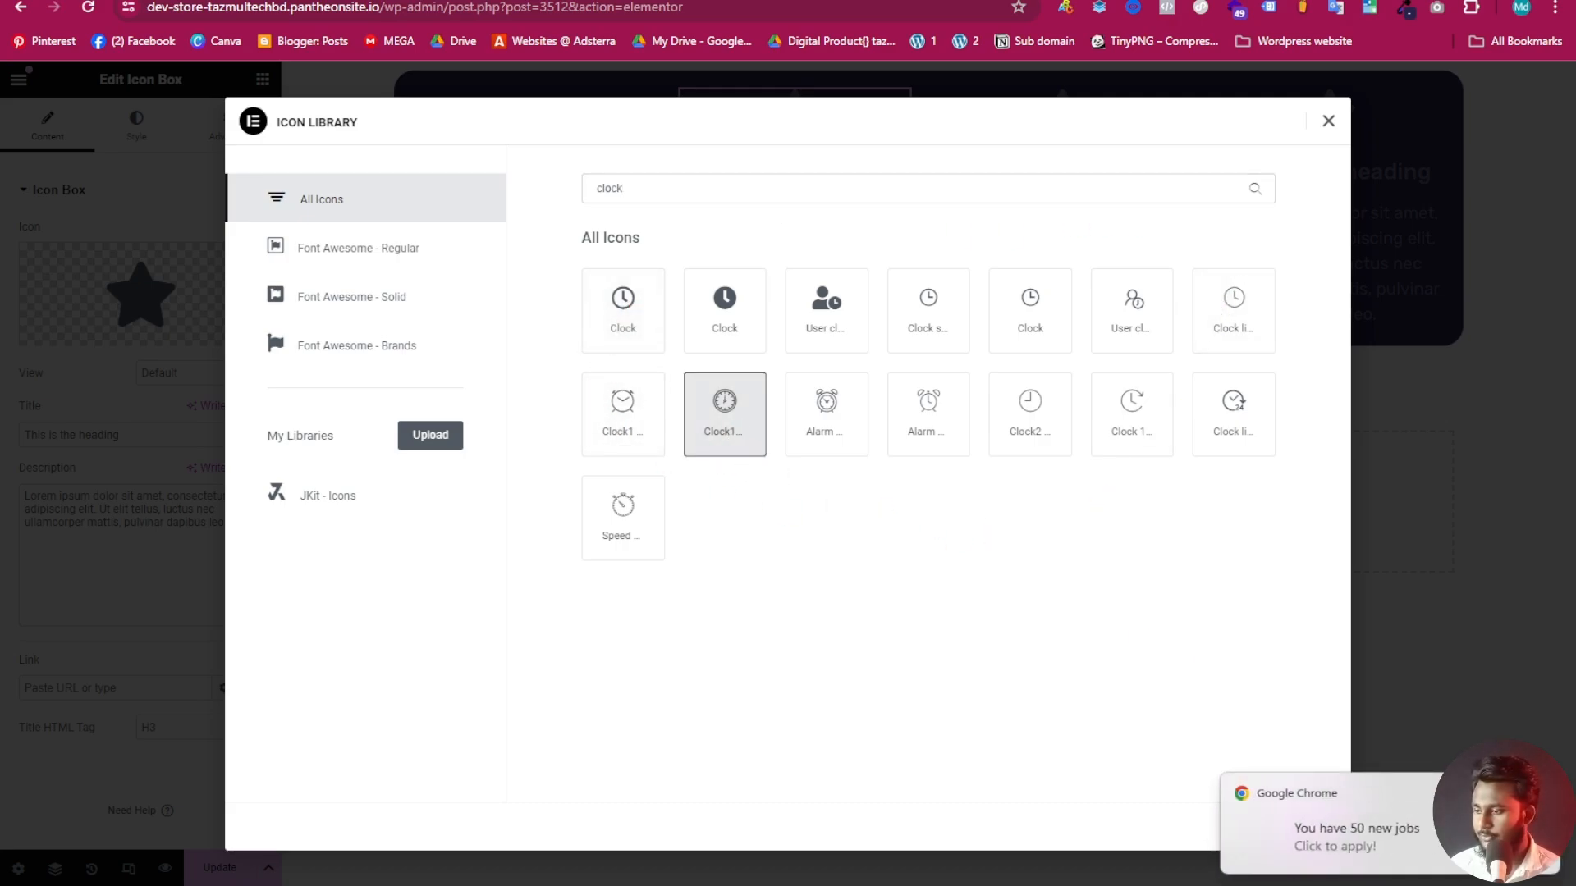
{"action": "left_click", "coordinate": [1297, 829]}
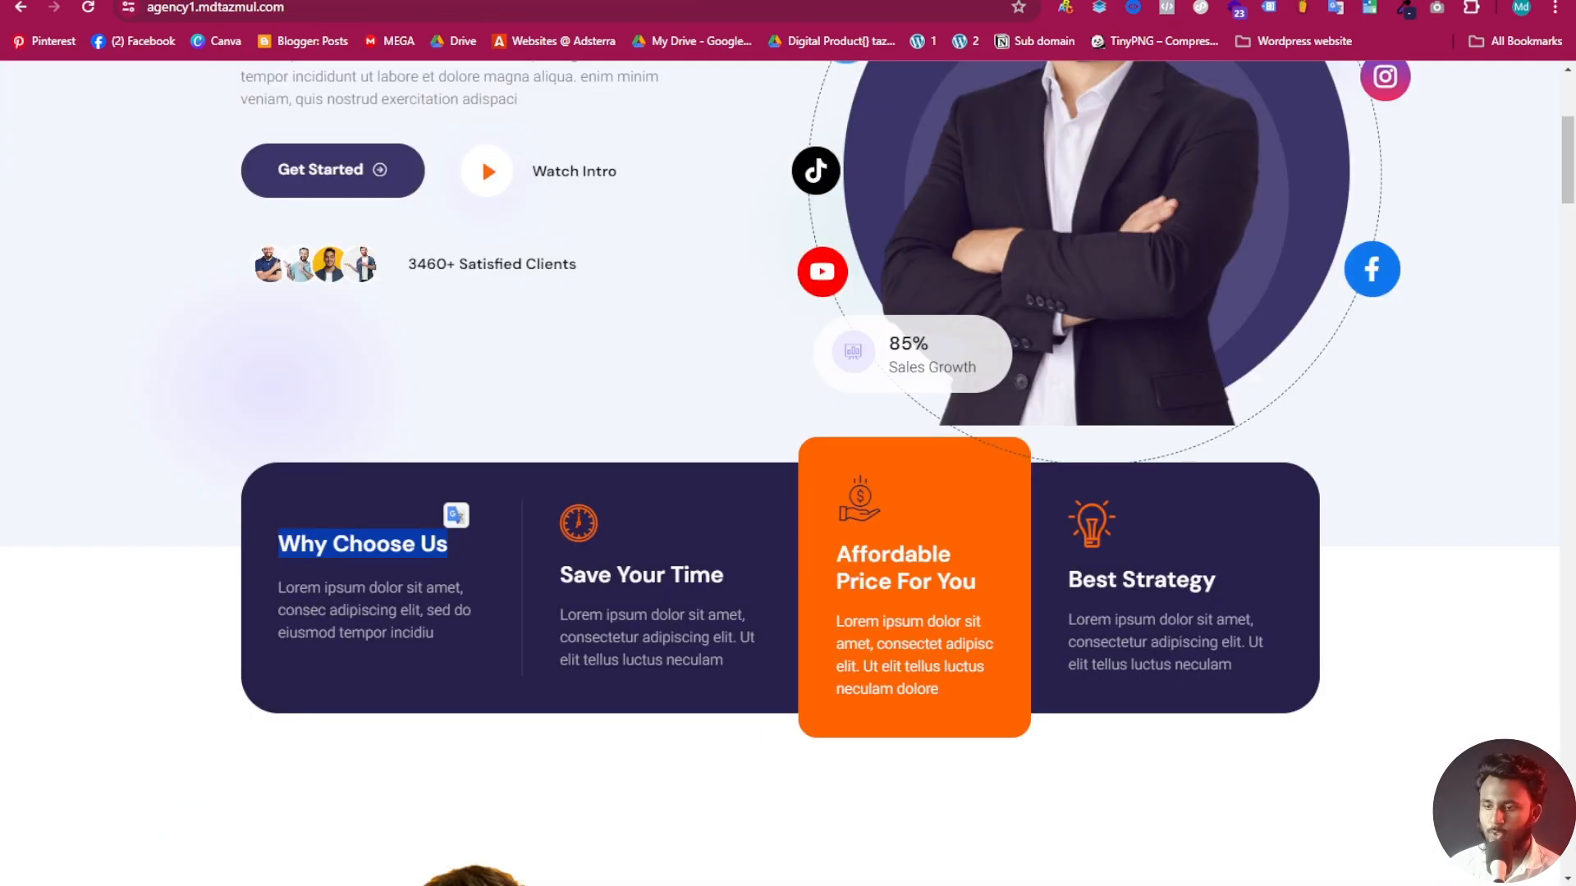
Replace the clock icon box's description with the demo site's text "Lorem ipsum dolor sit amet, consectetur adipiscing elit. Ut elit tellus luctus neculam"
{"action": "left_click_drag", "start_coordinate": [559, 579], "coordinate": [715, 572]}
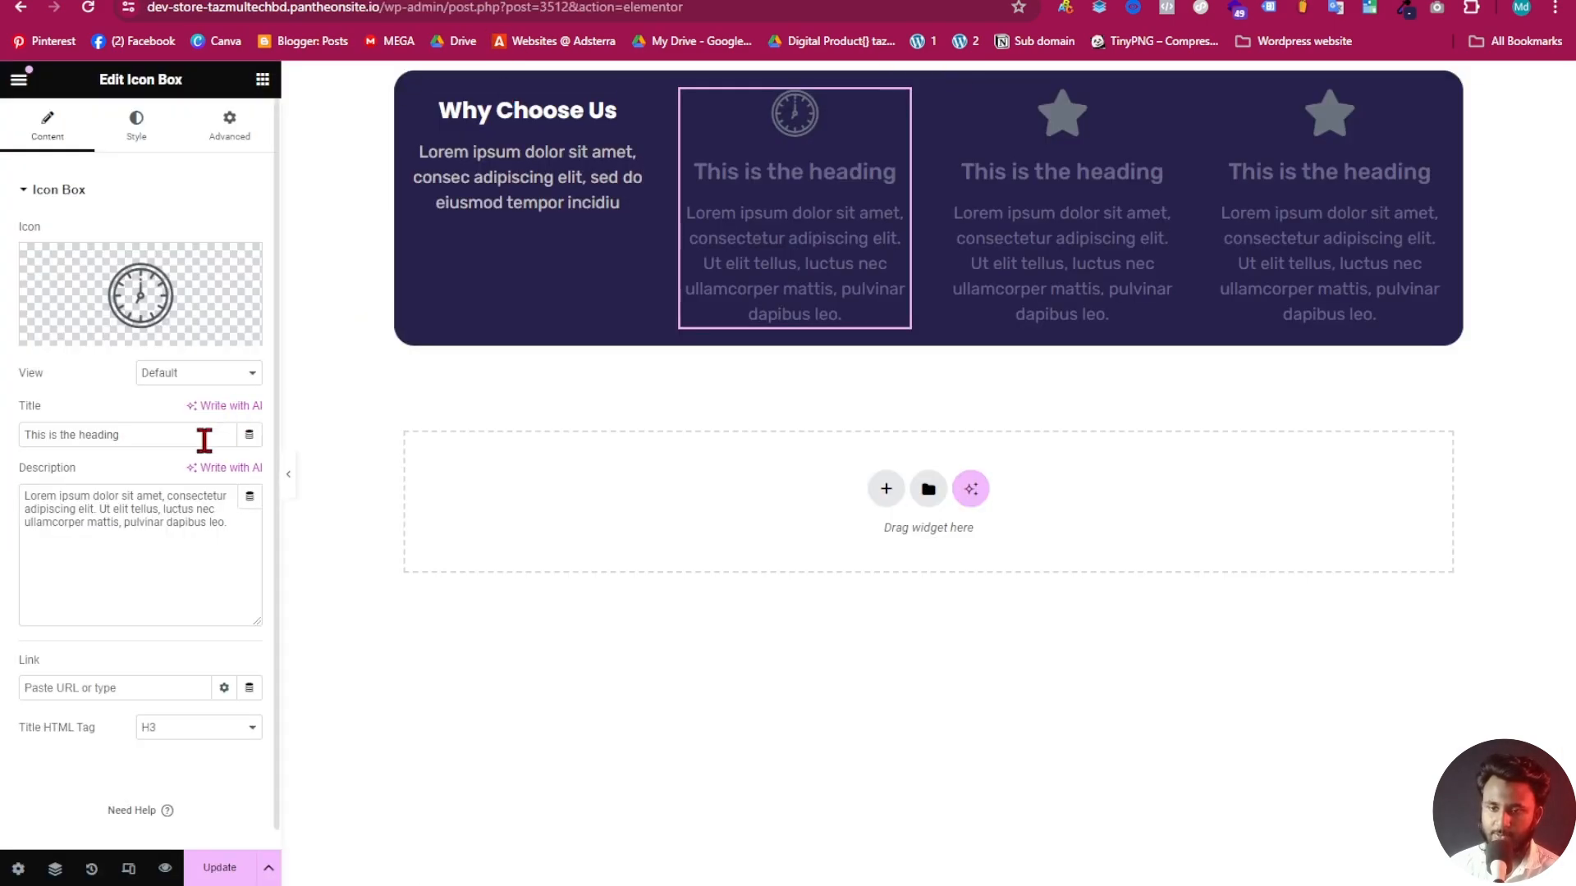
{"action": "left_click_drag", "start_coordinate": [167, 436], "coordinate": [32, 436]}
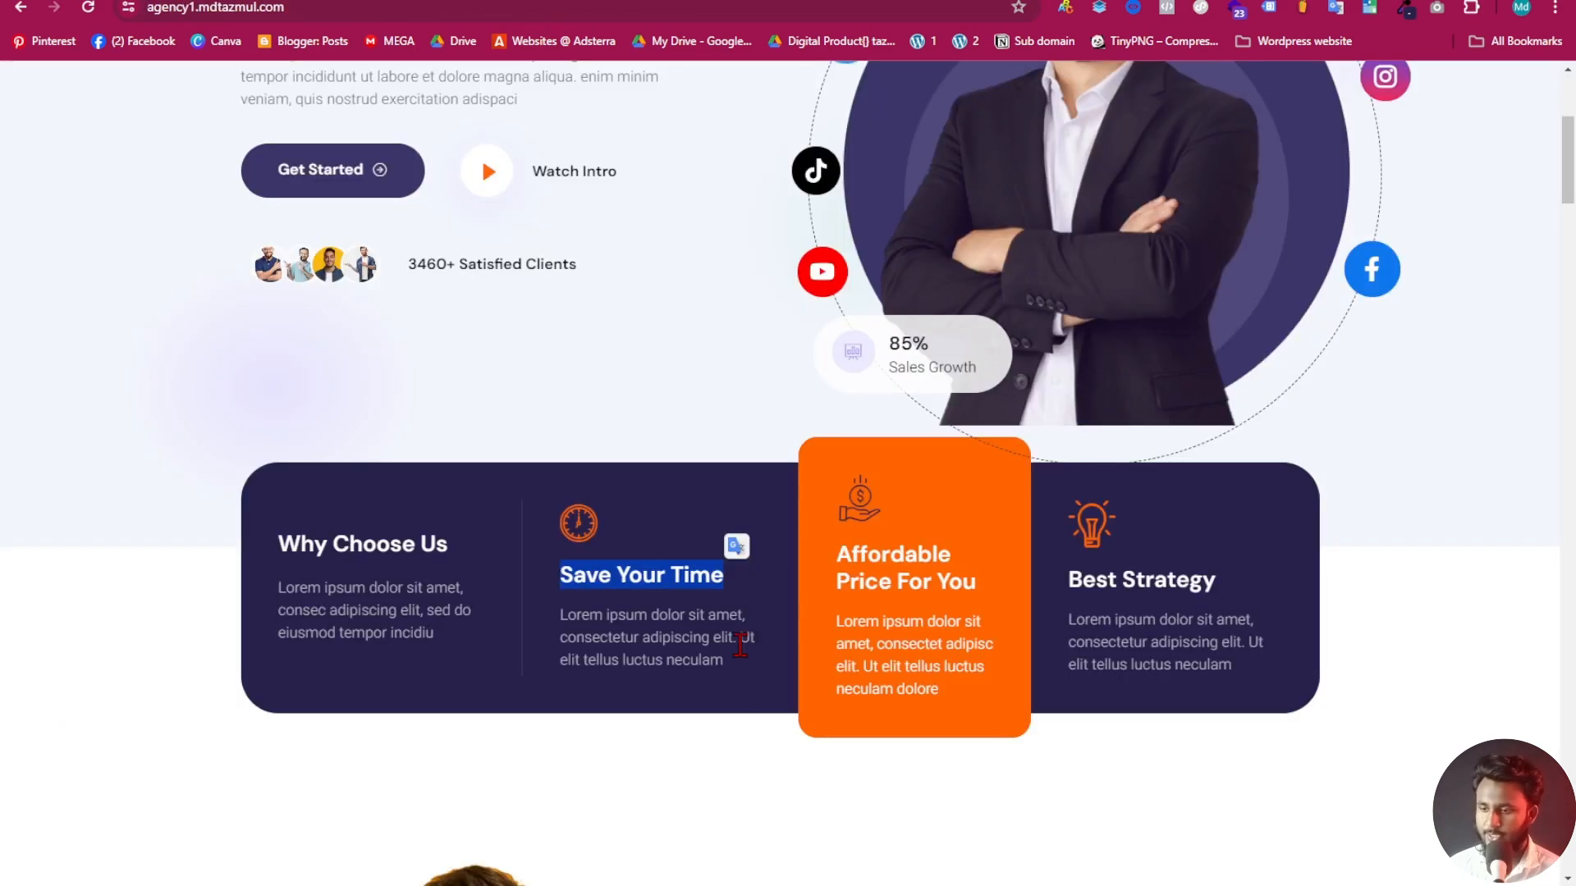
{"action": "left_click_drag", "start_coordinate": [741, 662], "coordinate": [548, 630]}
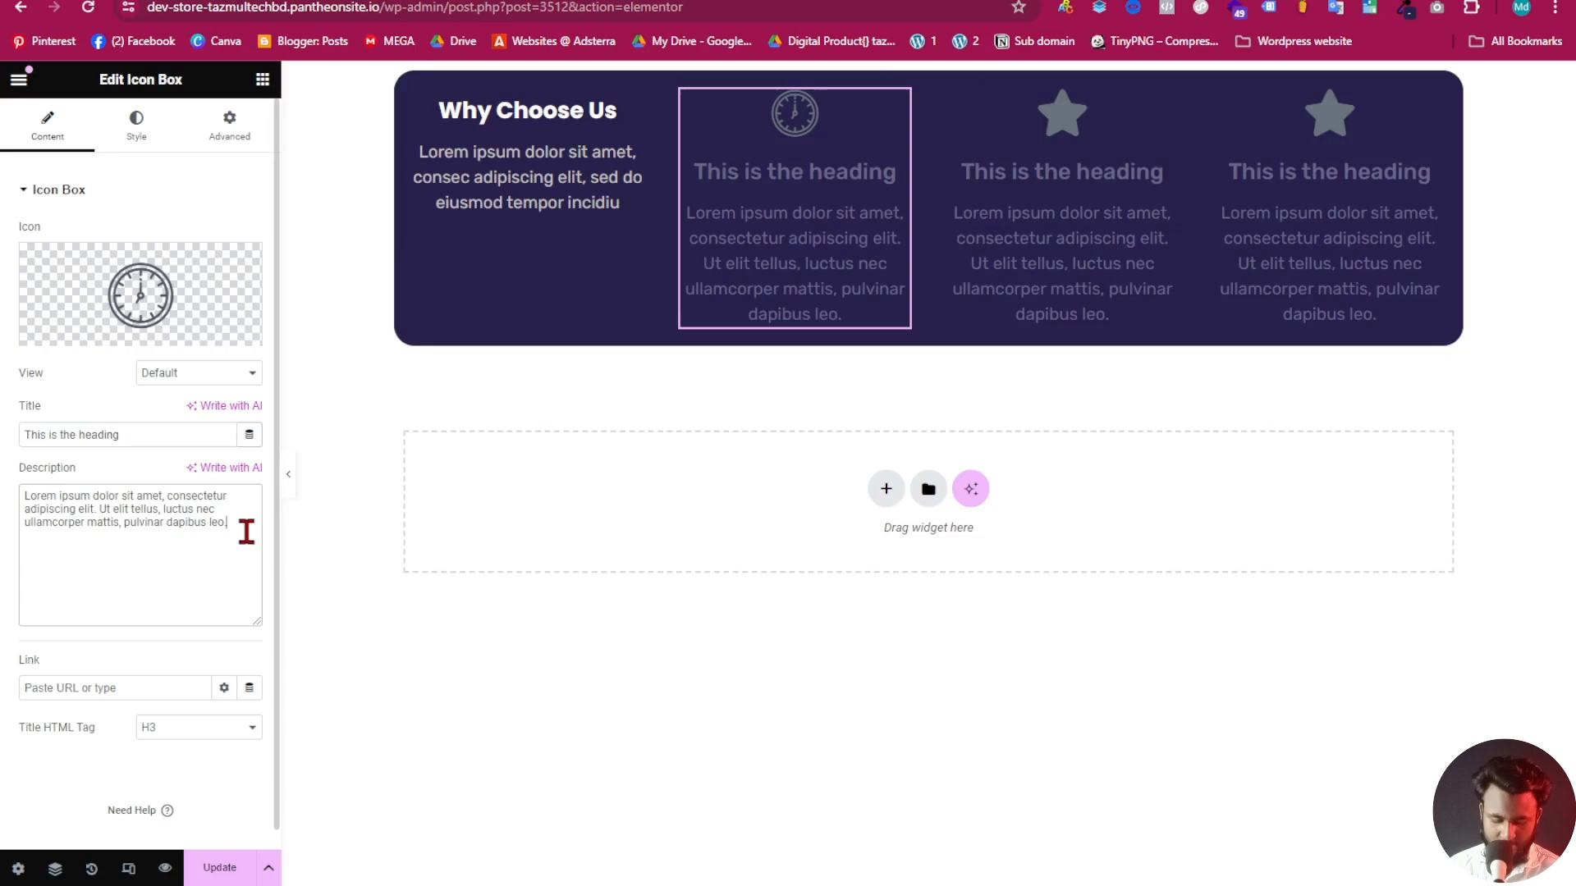
{"action": "left_click_drag", "start_coordinate": [197, 535], "coordinate": [8, 503]}
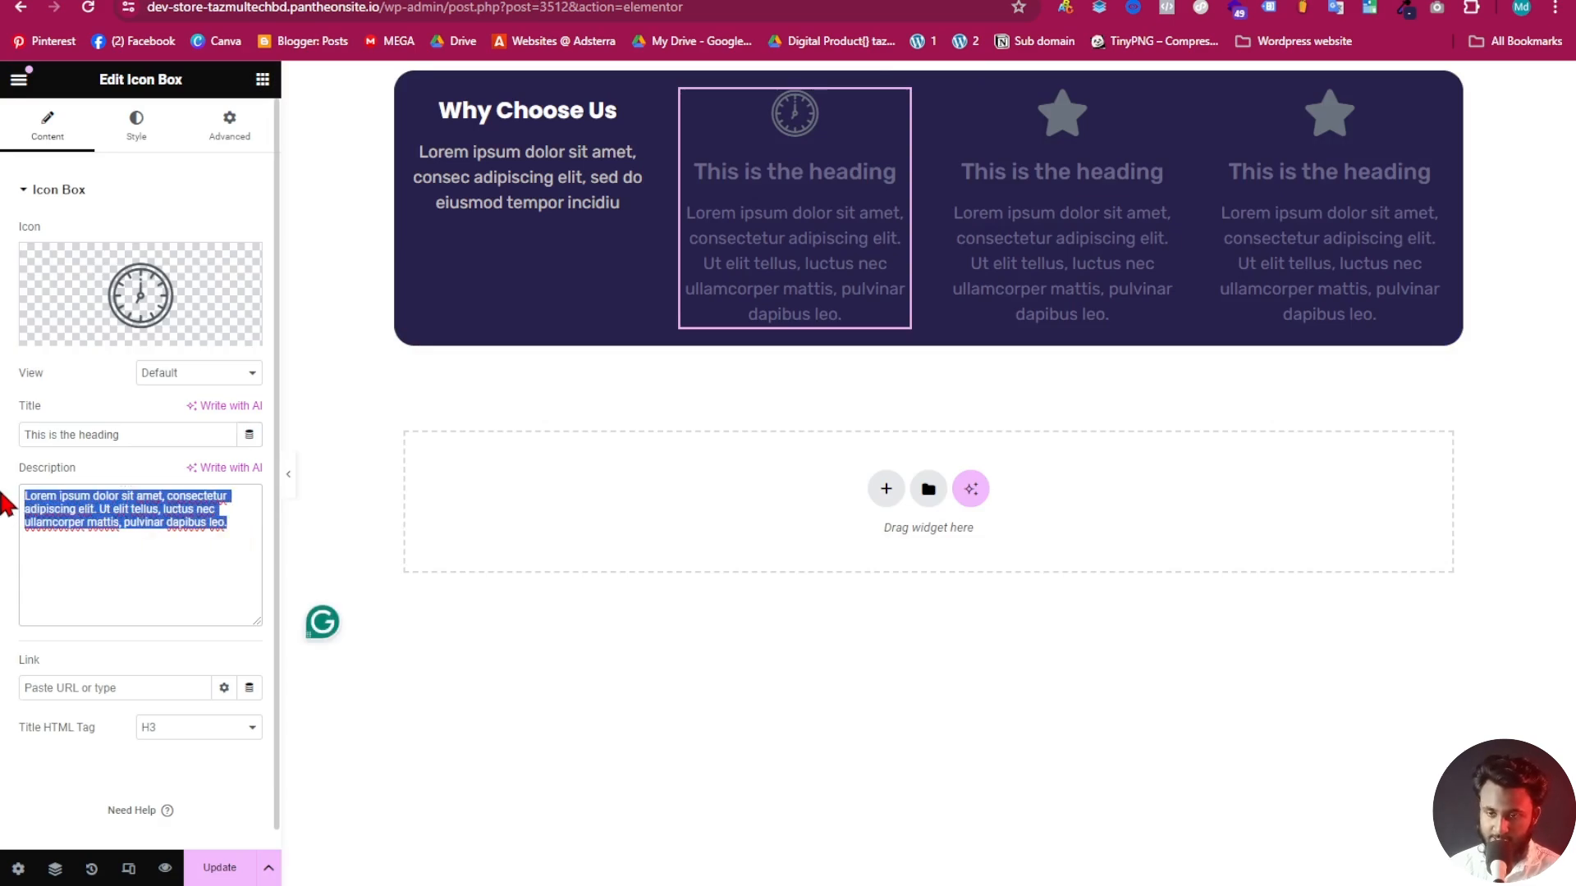
{"action": "key", "text": "ctrl+v"}
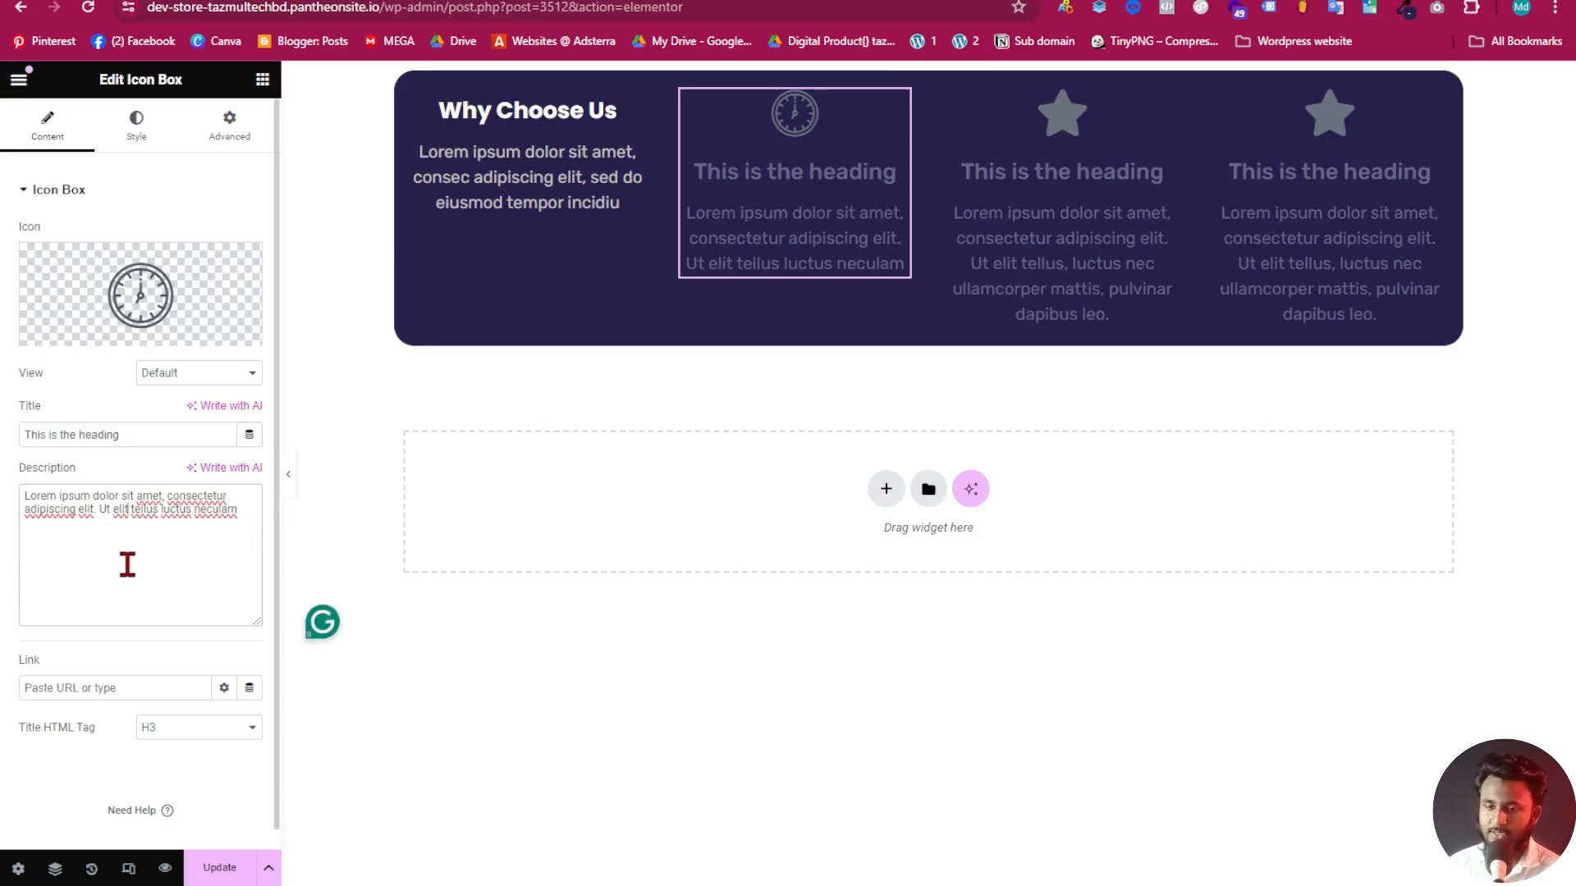
Set the clock icon box's title color to white #FFFFFF
{"action": "left_click", "coordinate": [129, 141]}
{"action": "left_click", "coordinate": [51, 522]}
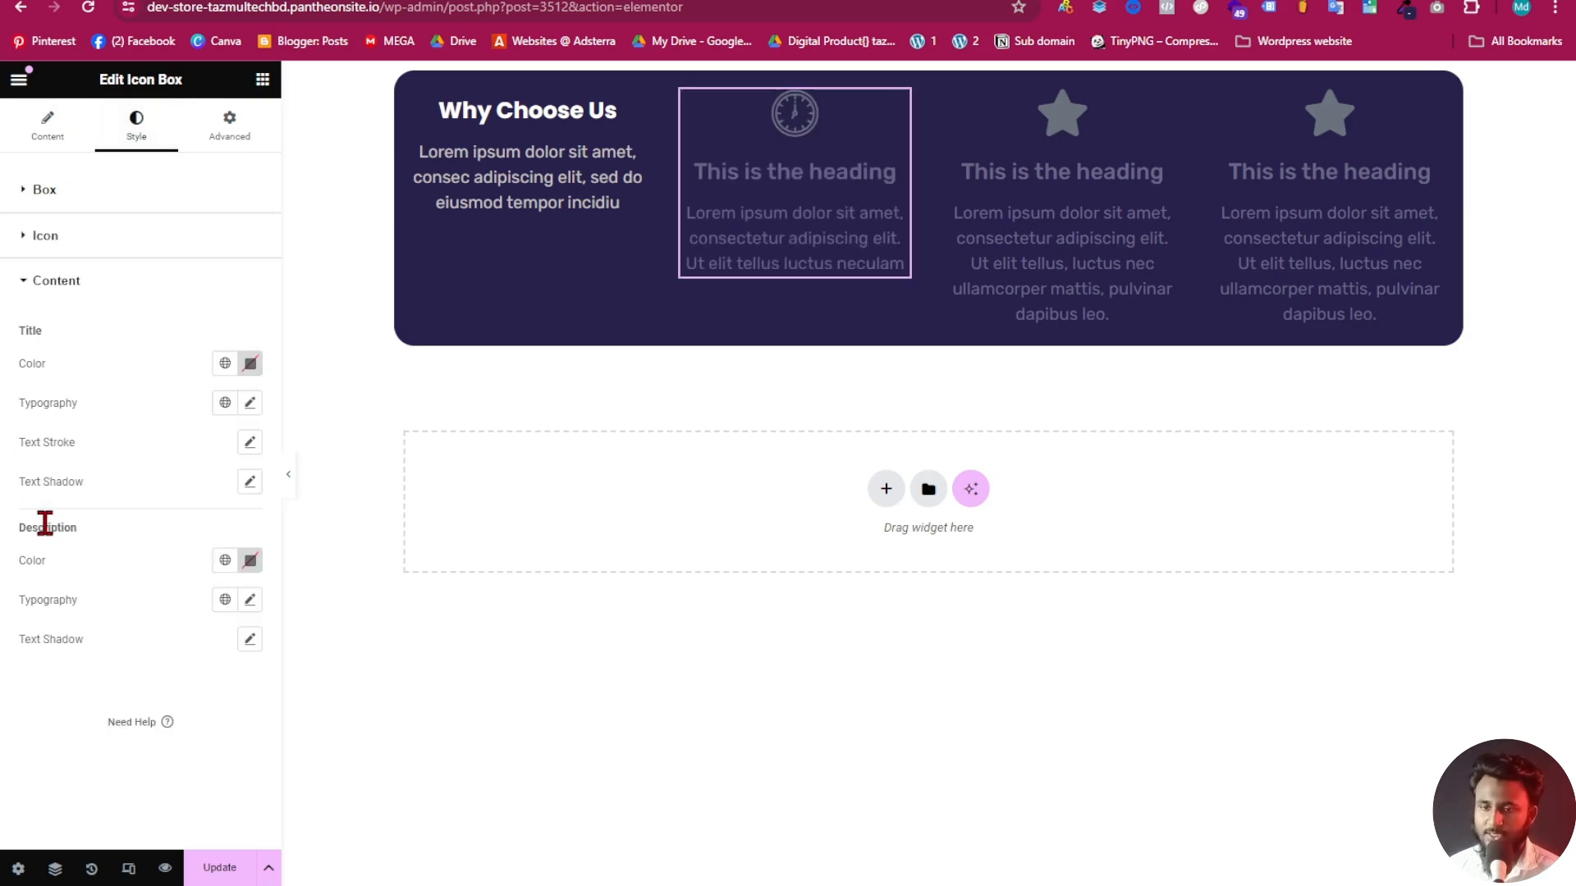
{"action": "left_click", "coordinate": [250, 364]}
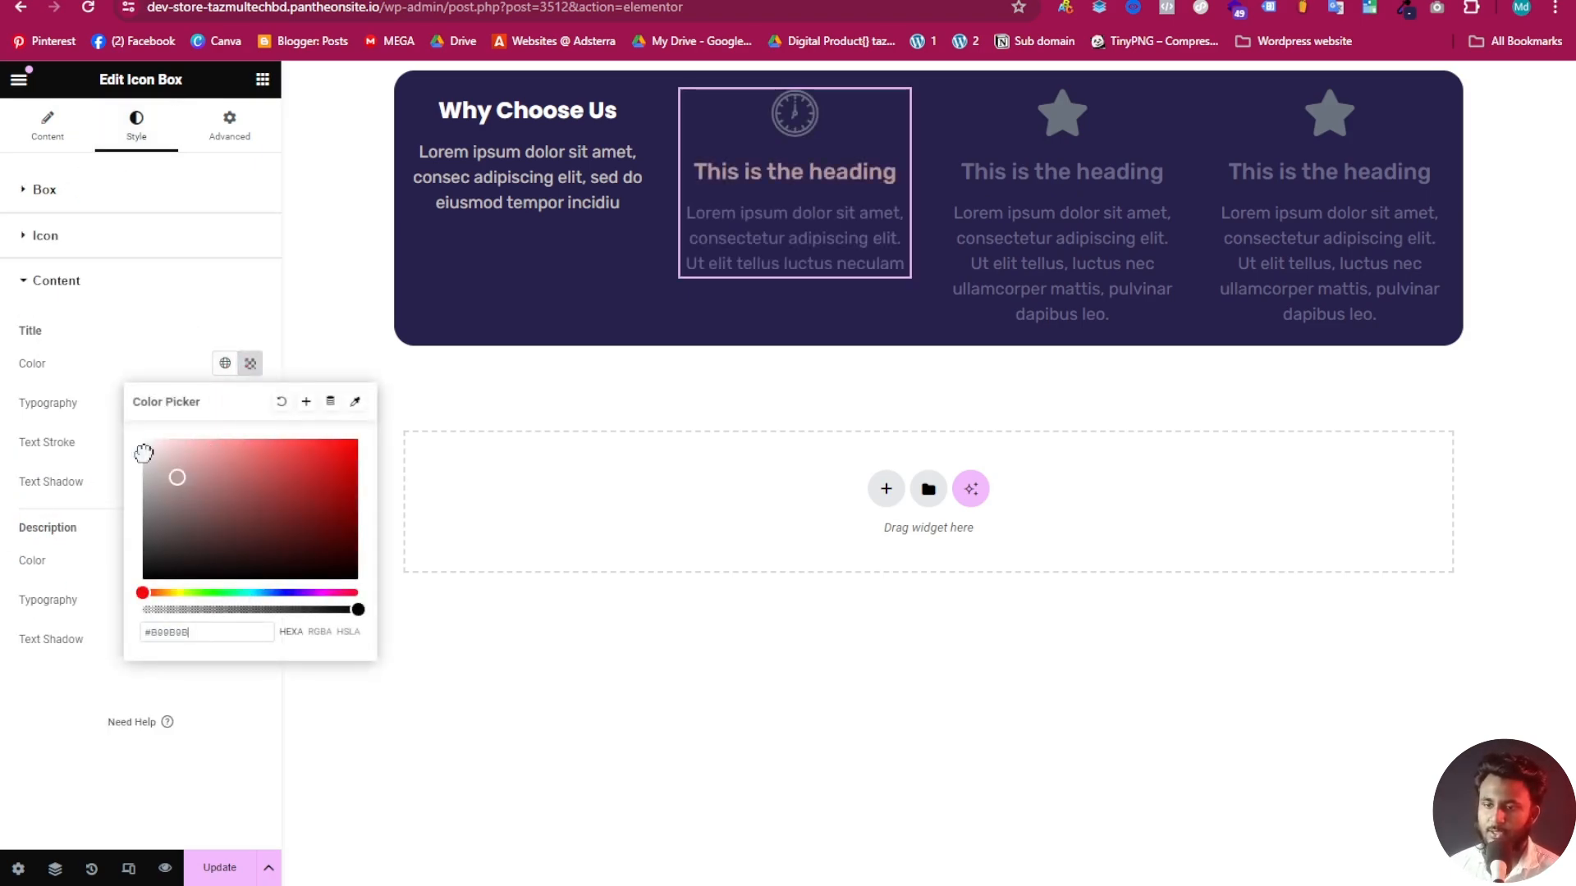
{"action": "left_click", "coordinate": [144, 441]}
{"action": "left_click", "coordinate": [251, 365]}
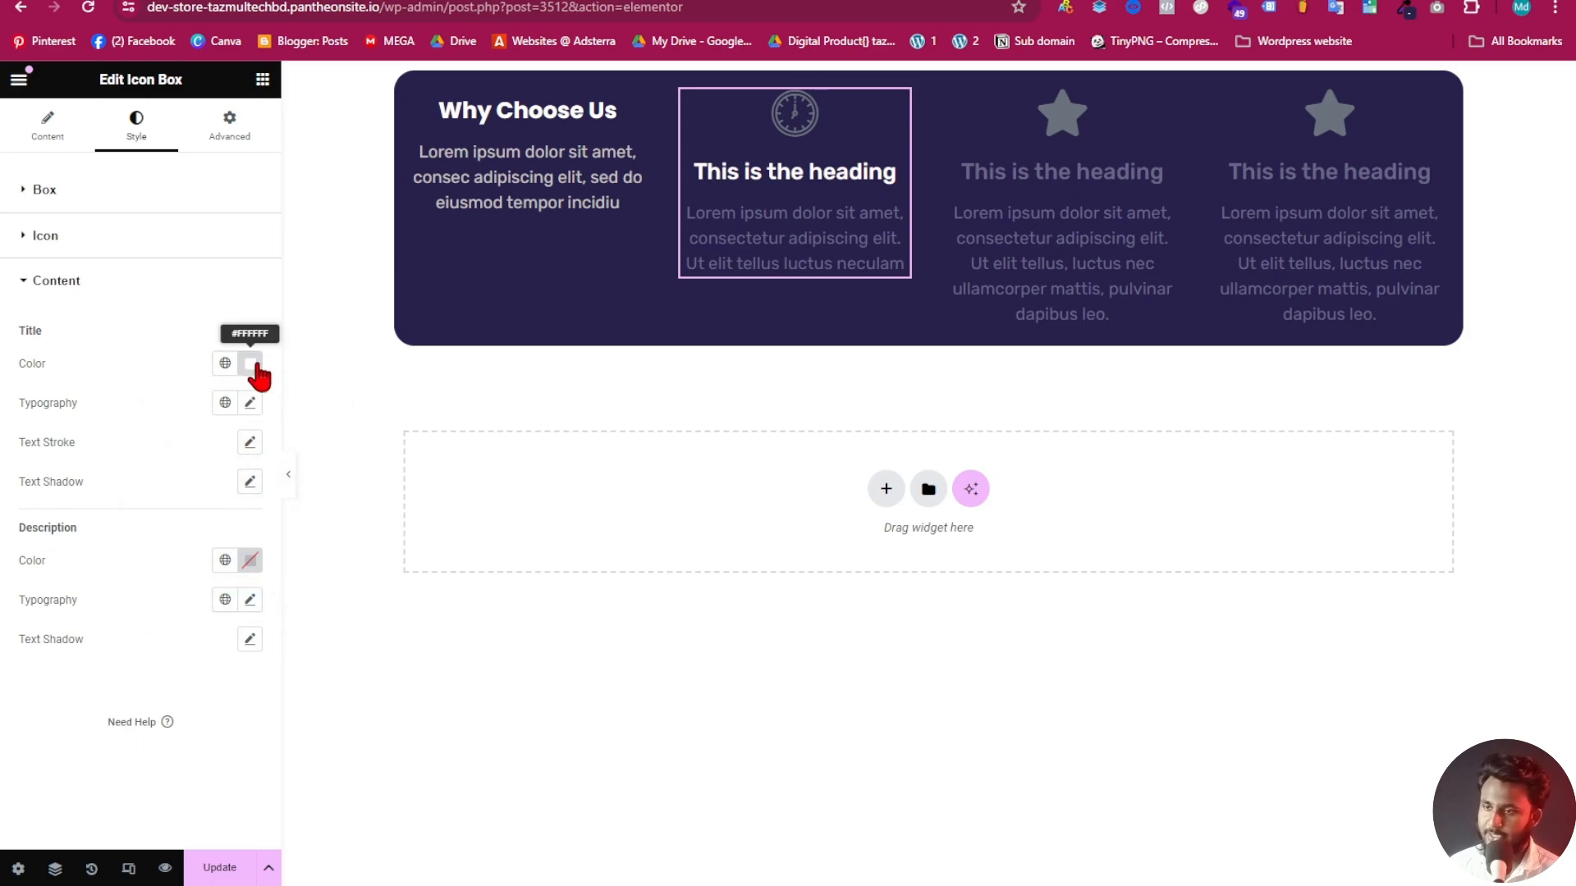
Copy the Why Choose Us icon box and paste its style onto the clock icon box
{"action": "right_click", "coordinate": [517, 117]}
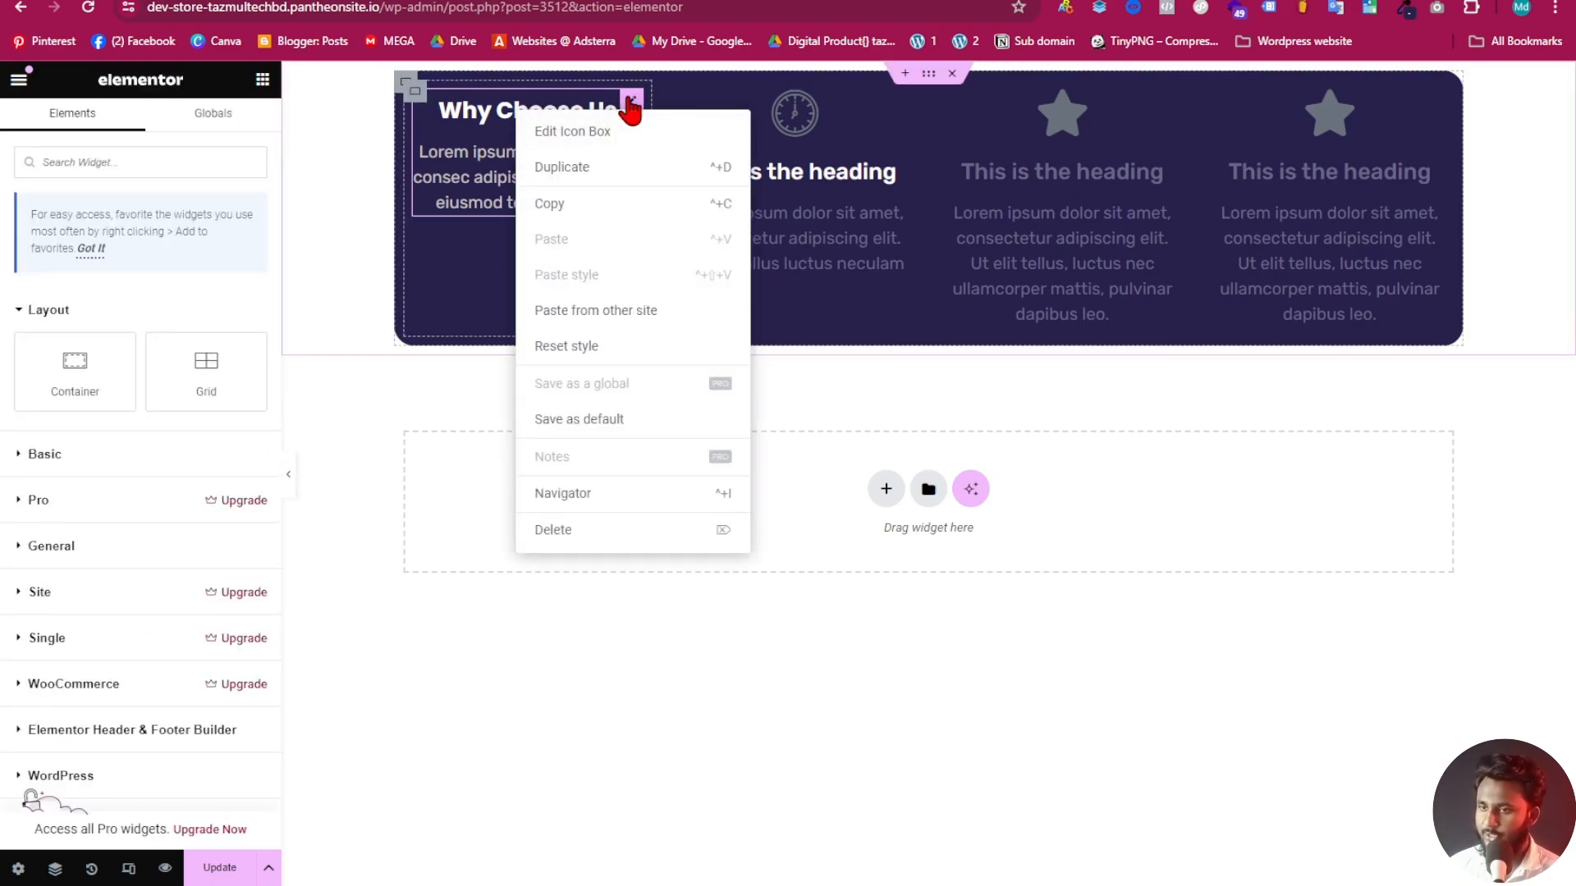
{"action": "left_click", "coordinate": [630, 103]}
{"action": "right_click", "coordinate": [631, 102]}
{"action": "left_click", "coordinate": [673, 197]}
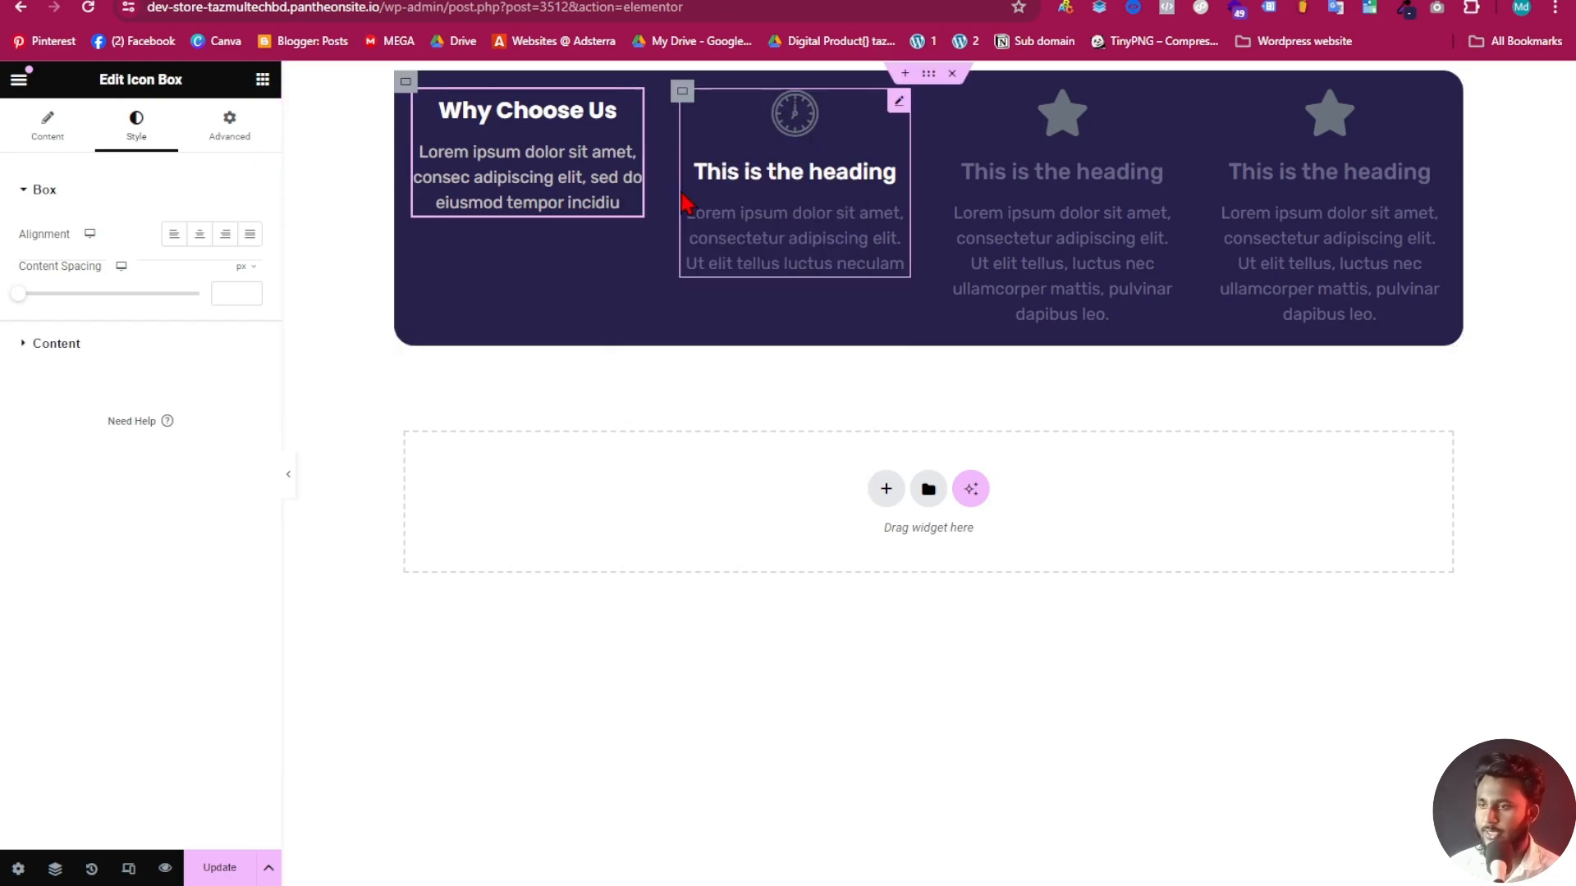
{"action": "left_click", "coordinate": [896, 127]}
{"action": "right_click", "coordinate": [895, 103]}
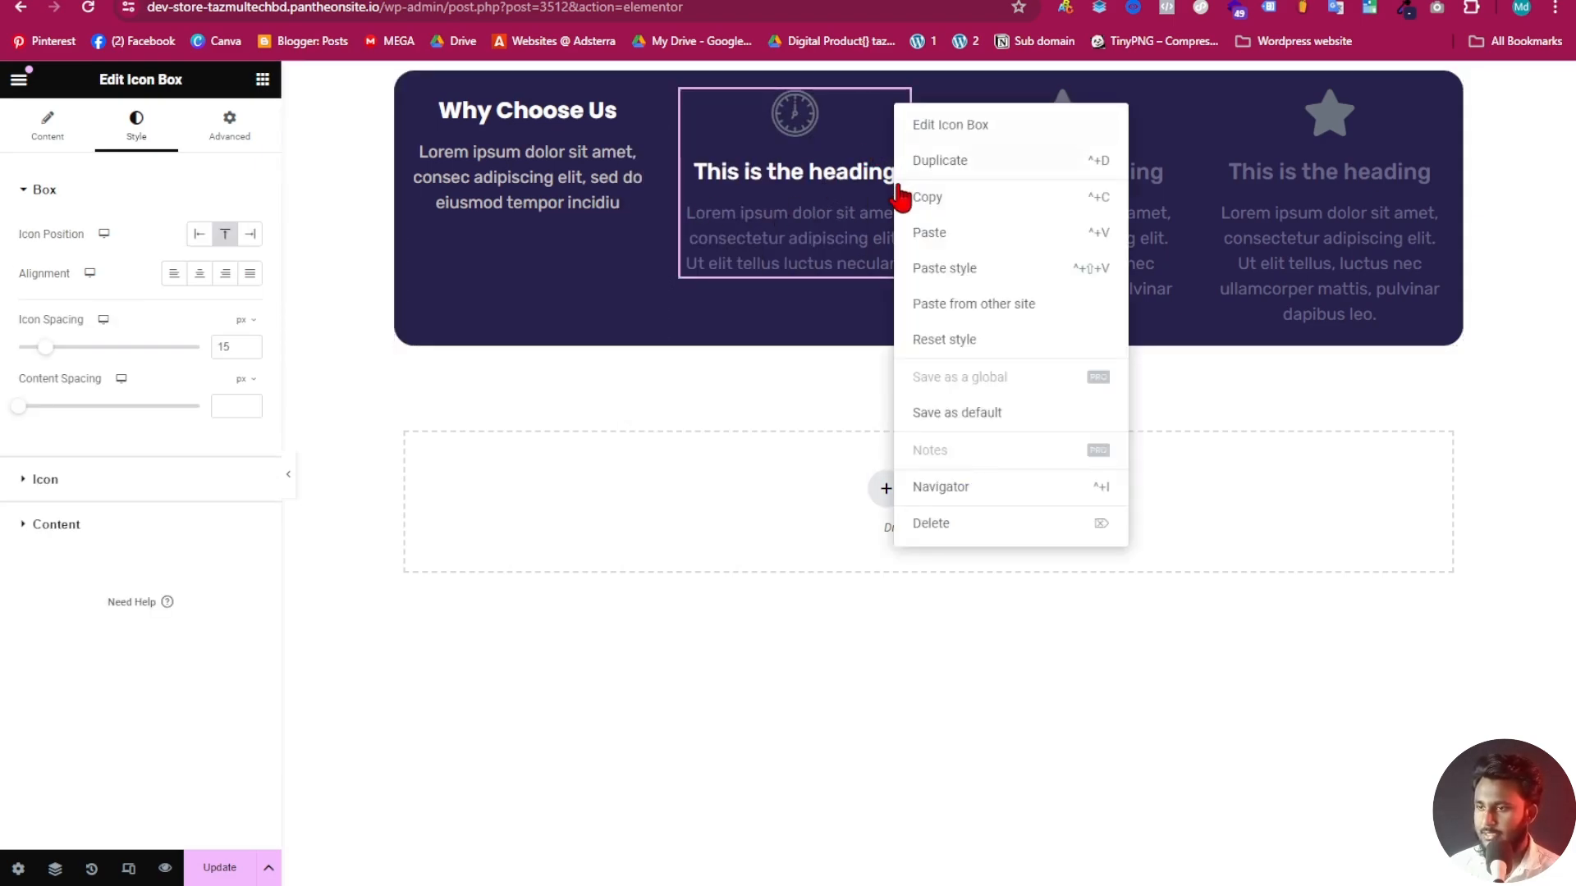
{"action": "left_click", "coordinate": [971, 269]}
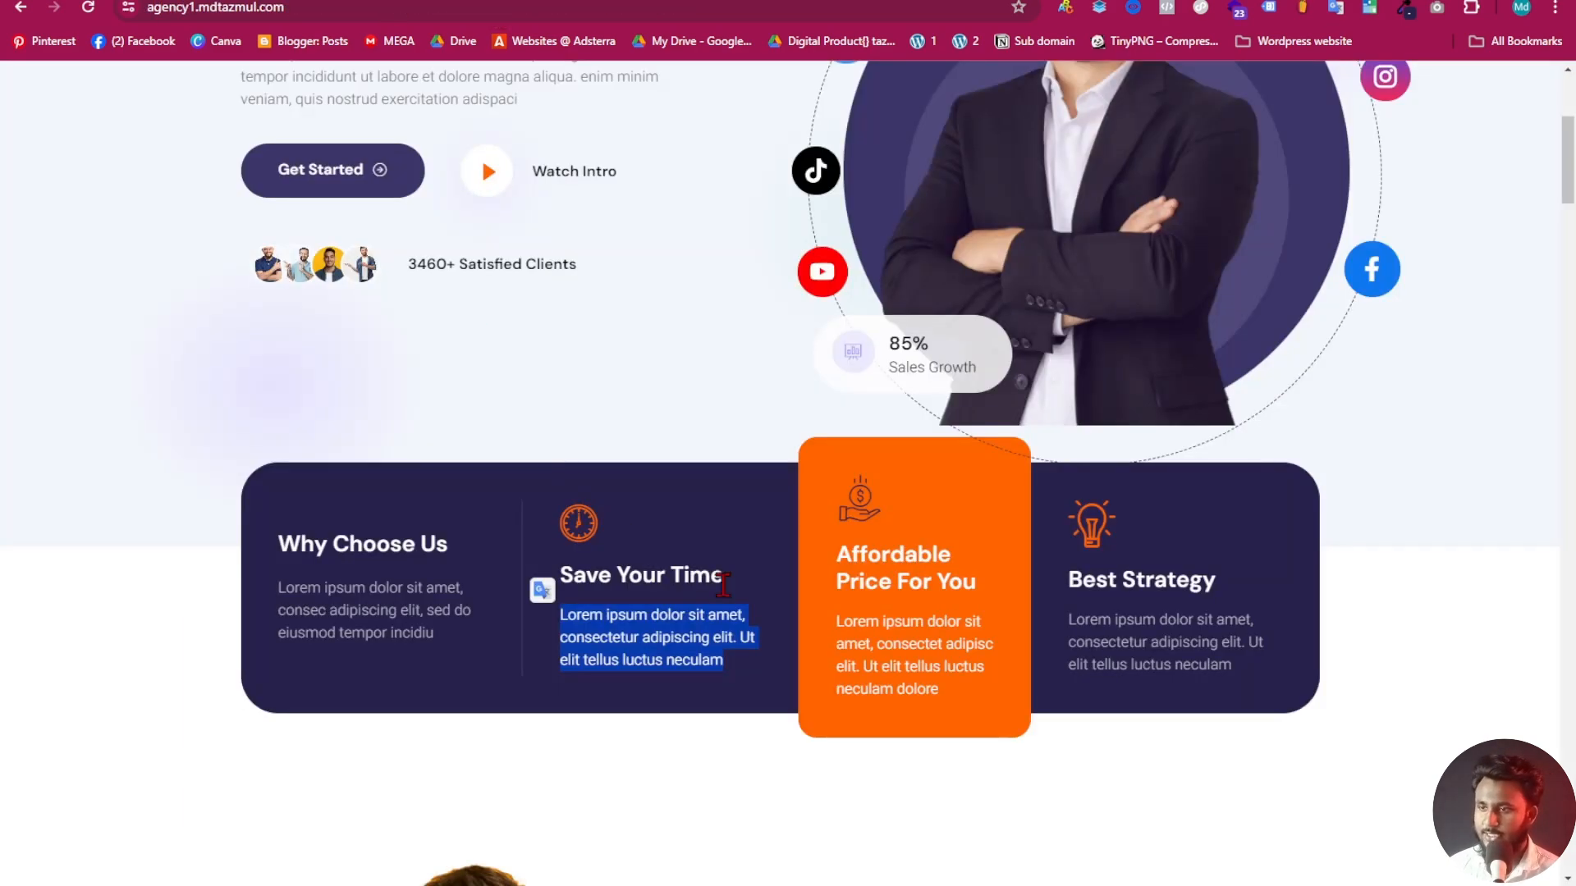
Sample the orange of the demo site's Affordable Price card and set the clock icon's primary color to #FF6400
{"action": "left_click", "coordinate": [1406, 14]}
{"action": "left_click", "coordinate": [1000, 627]}
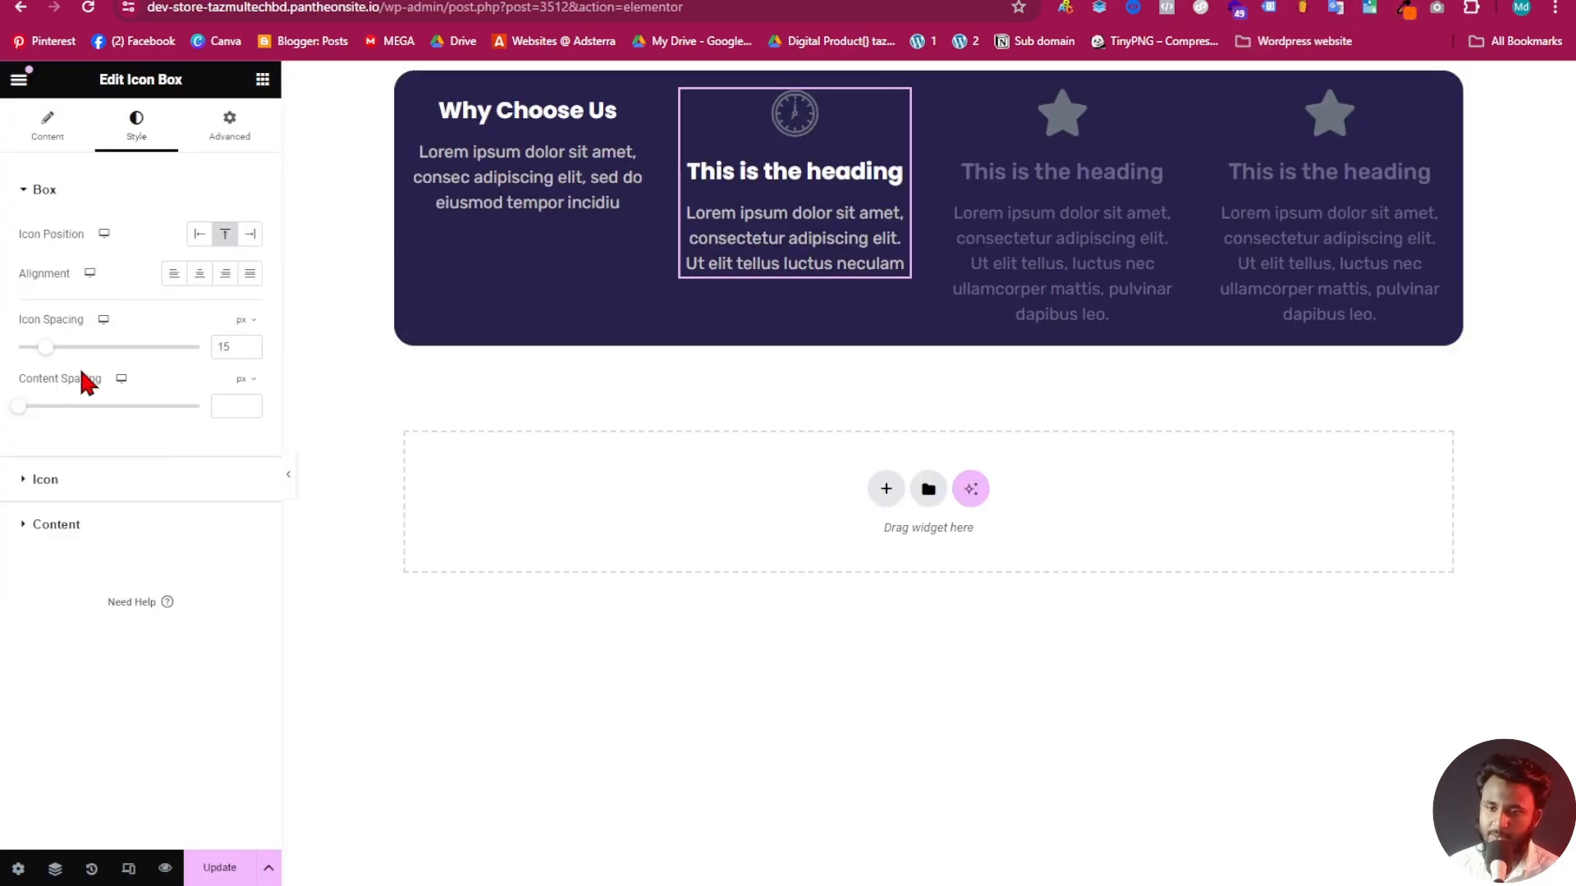
{"action": "left_click", "coordinate": [40, 479]}
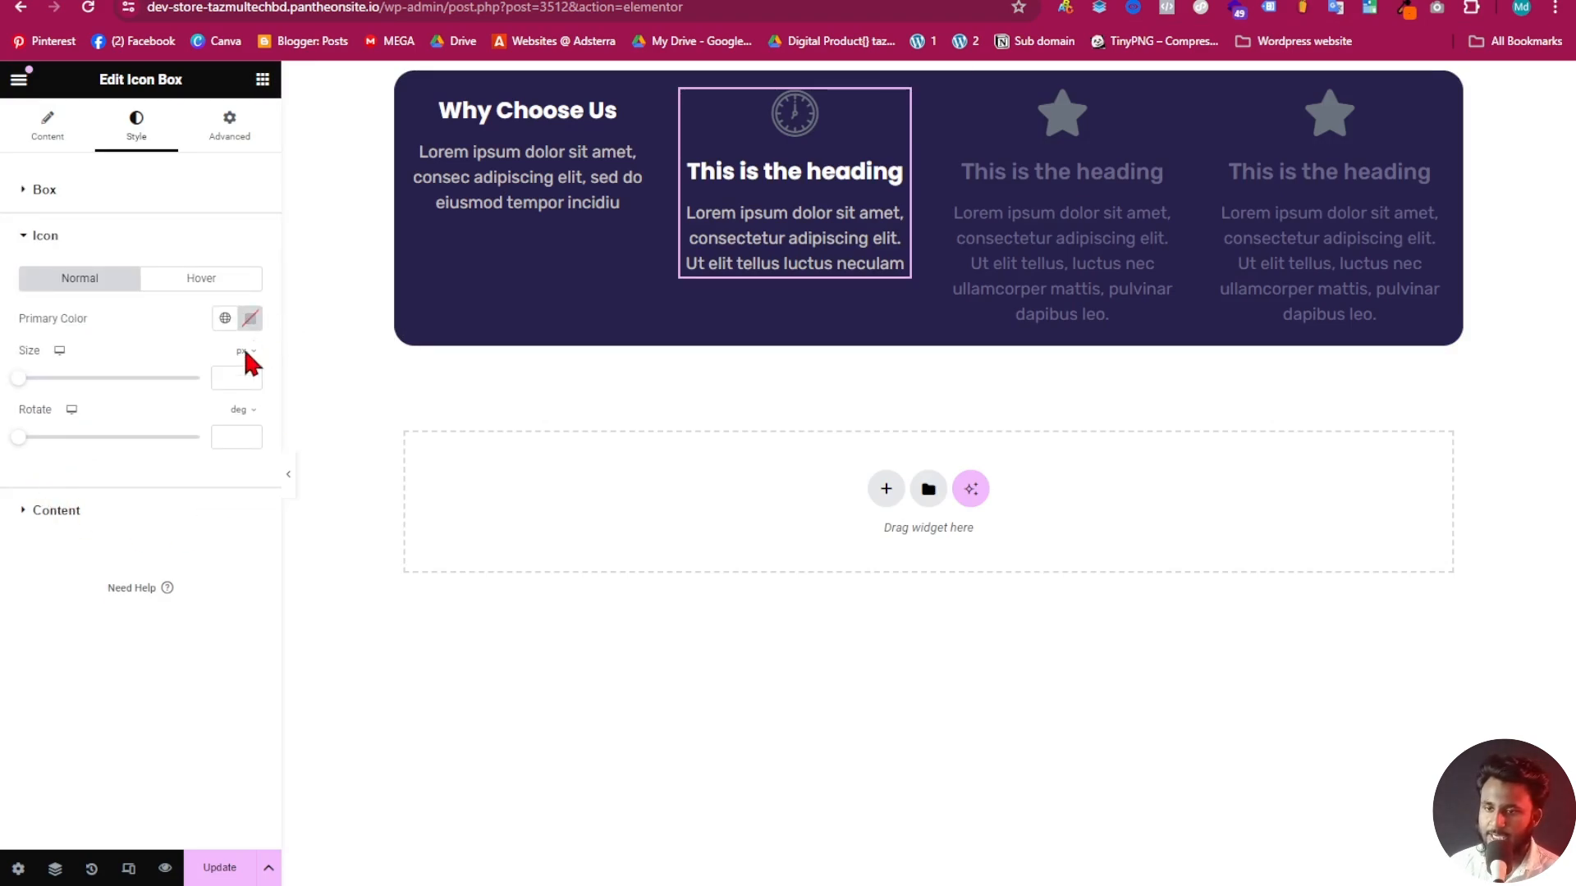
{"action": "left_click", "coordinate": [251, 320]}
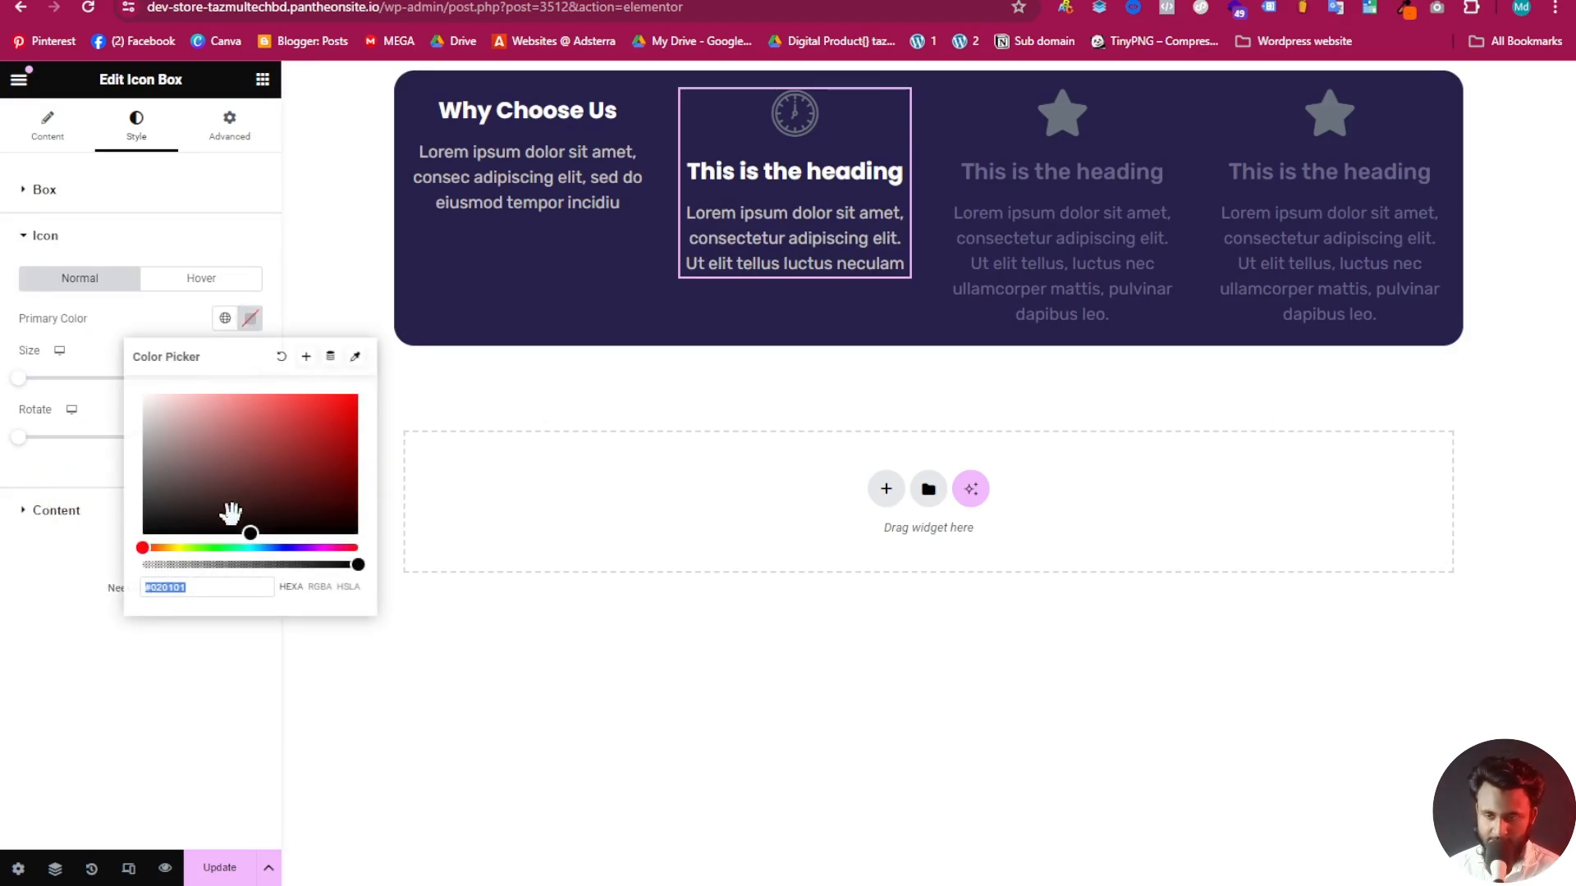
{"action": "key", "text": "ctrl+v"}
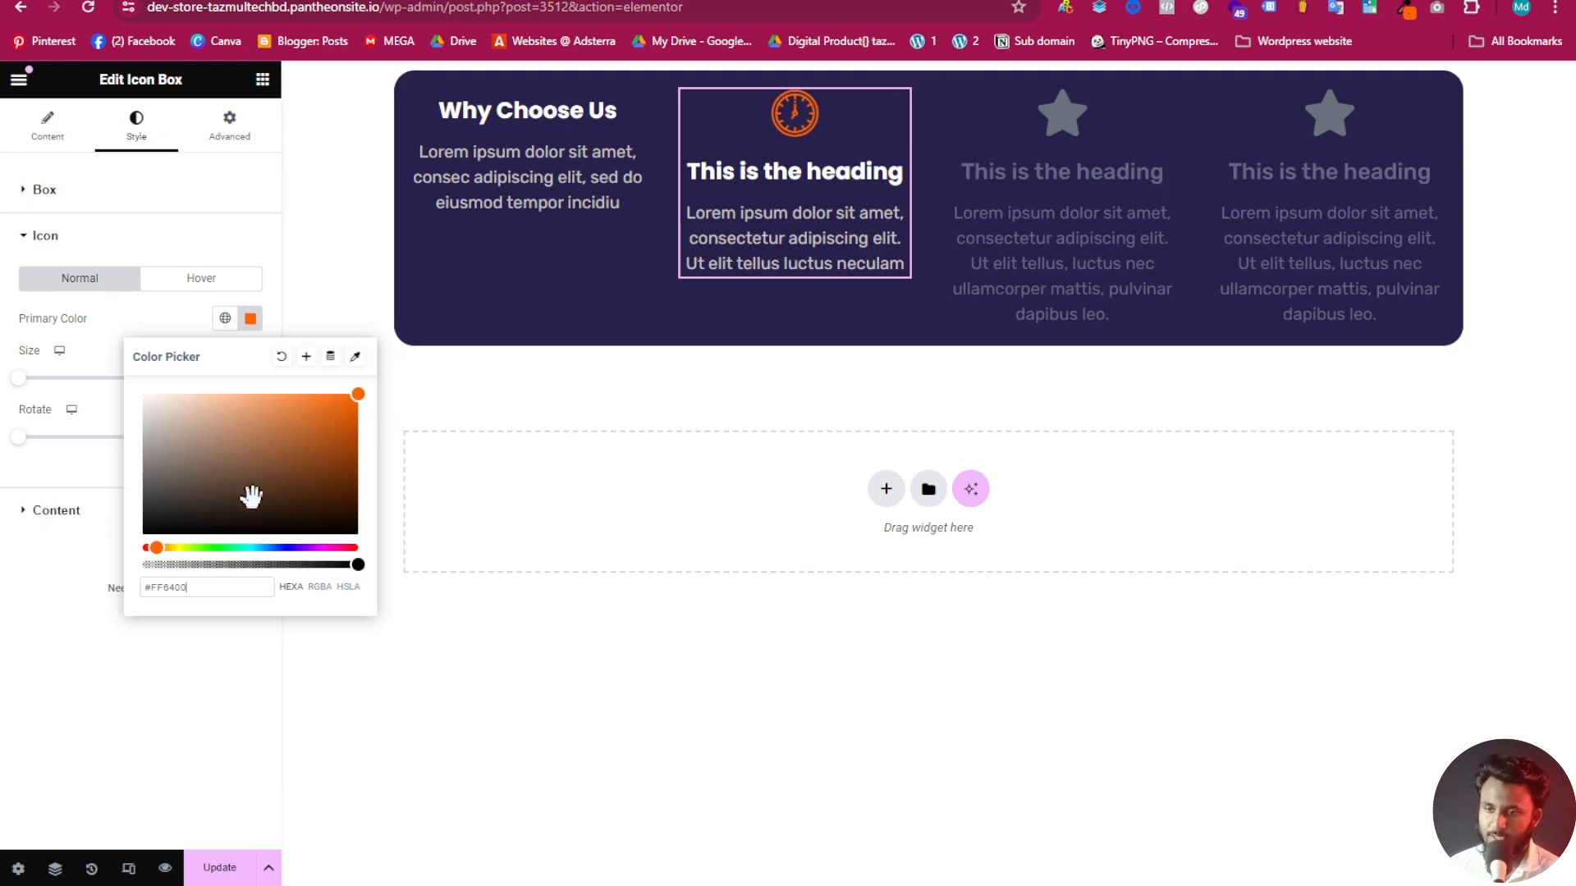
{"action": "left_click", "coordinate": [250, 320]}
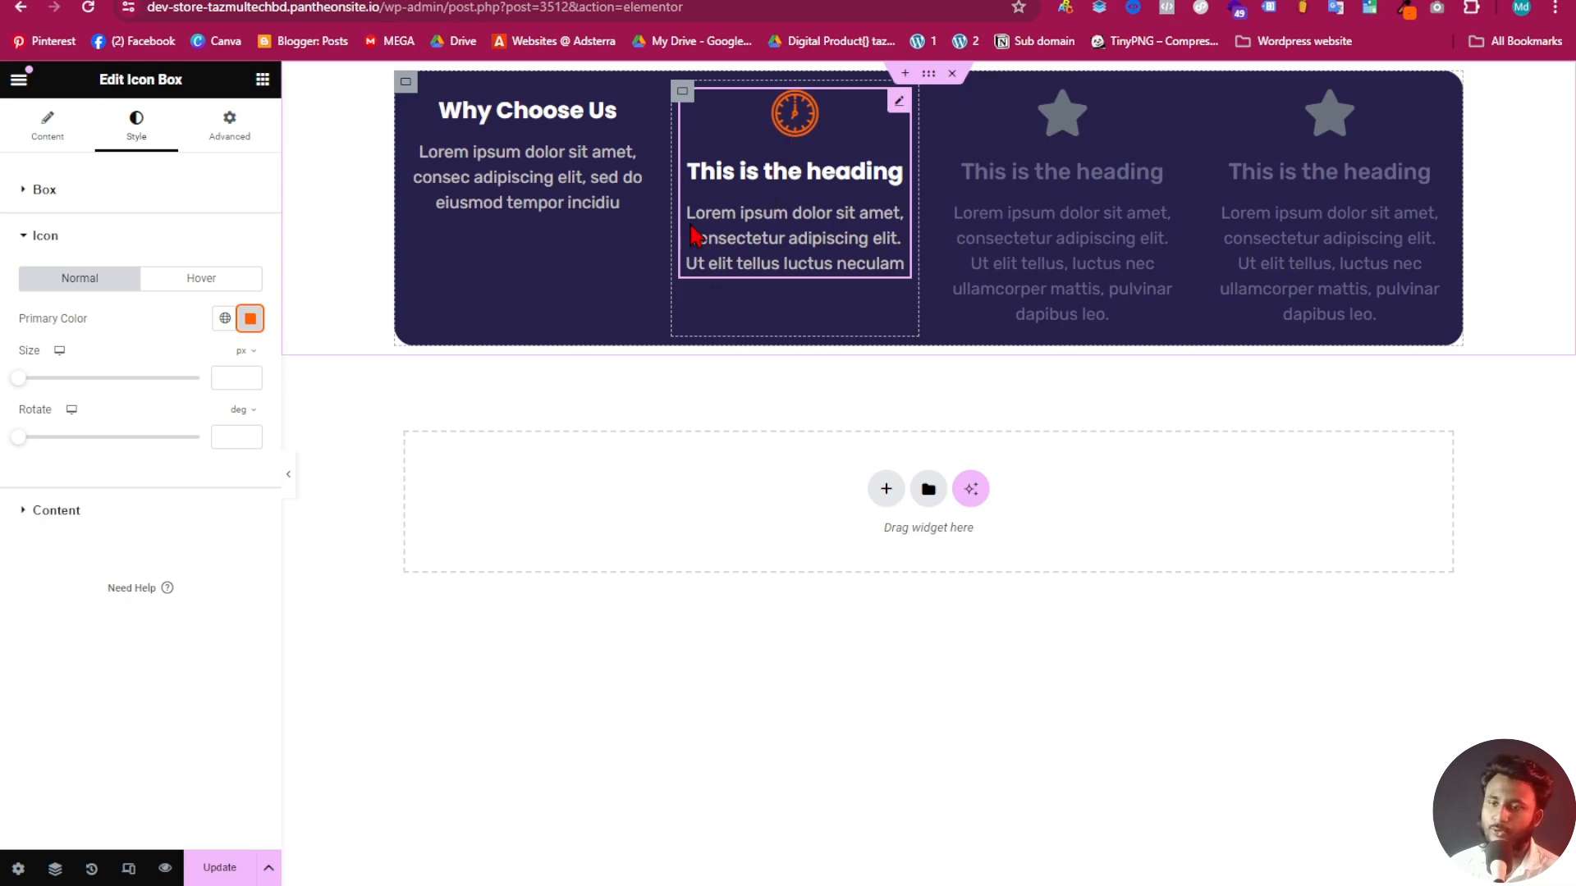
Try red #FF0606 as the clock icon's hover color and reset it
{"action": "left_click", "coordinate": [203, 285]}
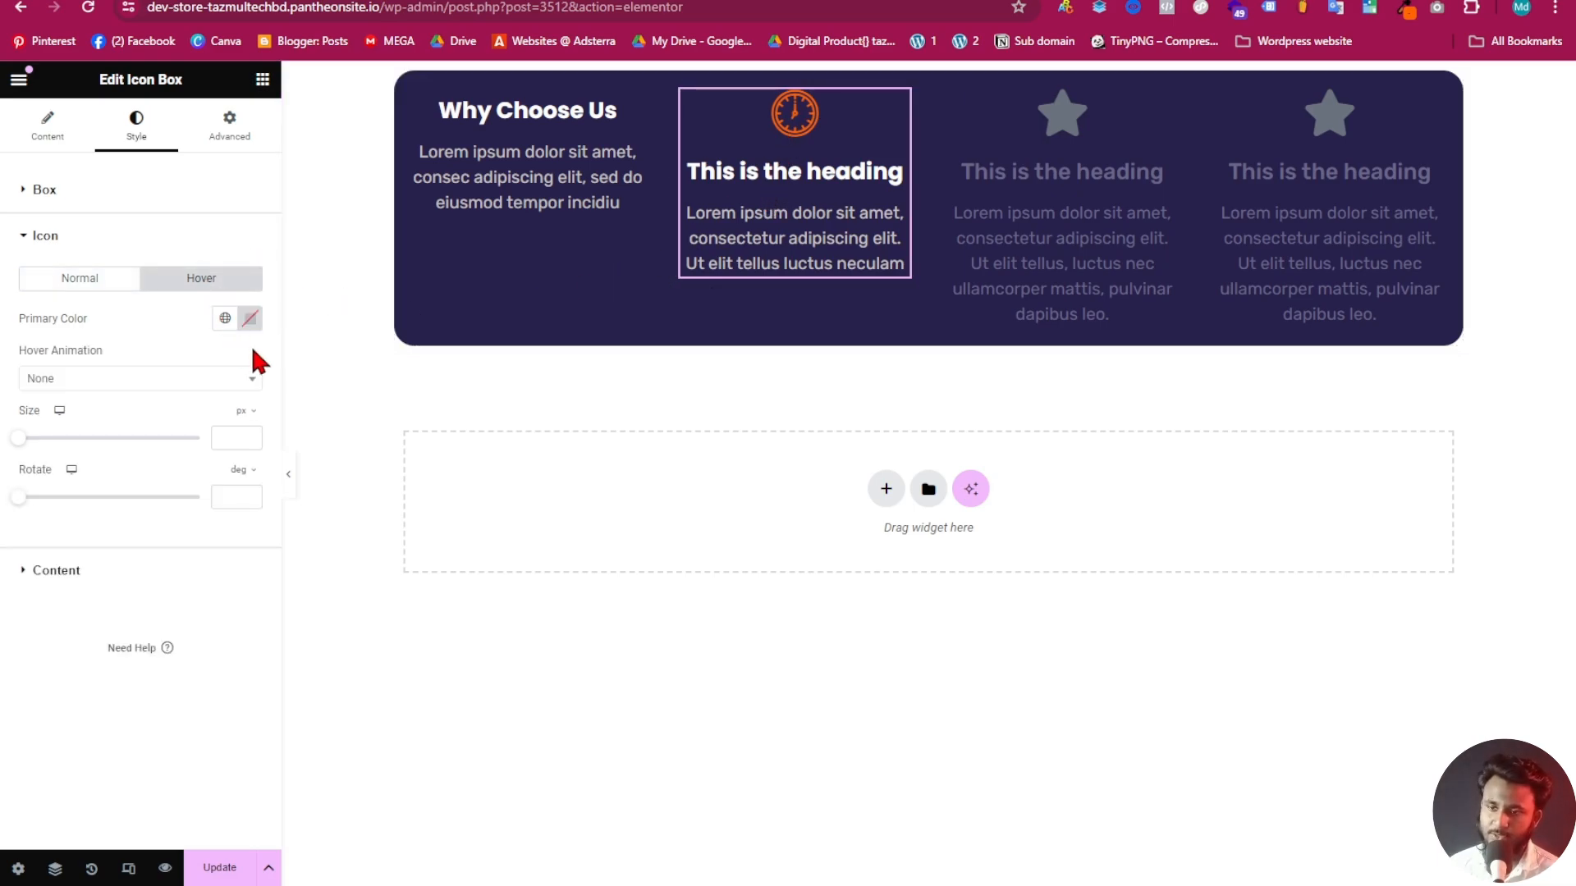
{"action": "left_click", "coordinate": [249, 321]}
{"action": "left_click_drag", "start_coordinate": [264, 476], "coordinate": [352, 386]}
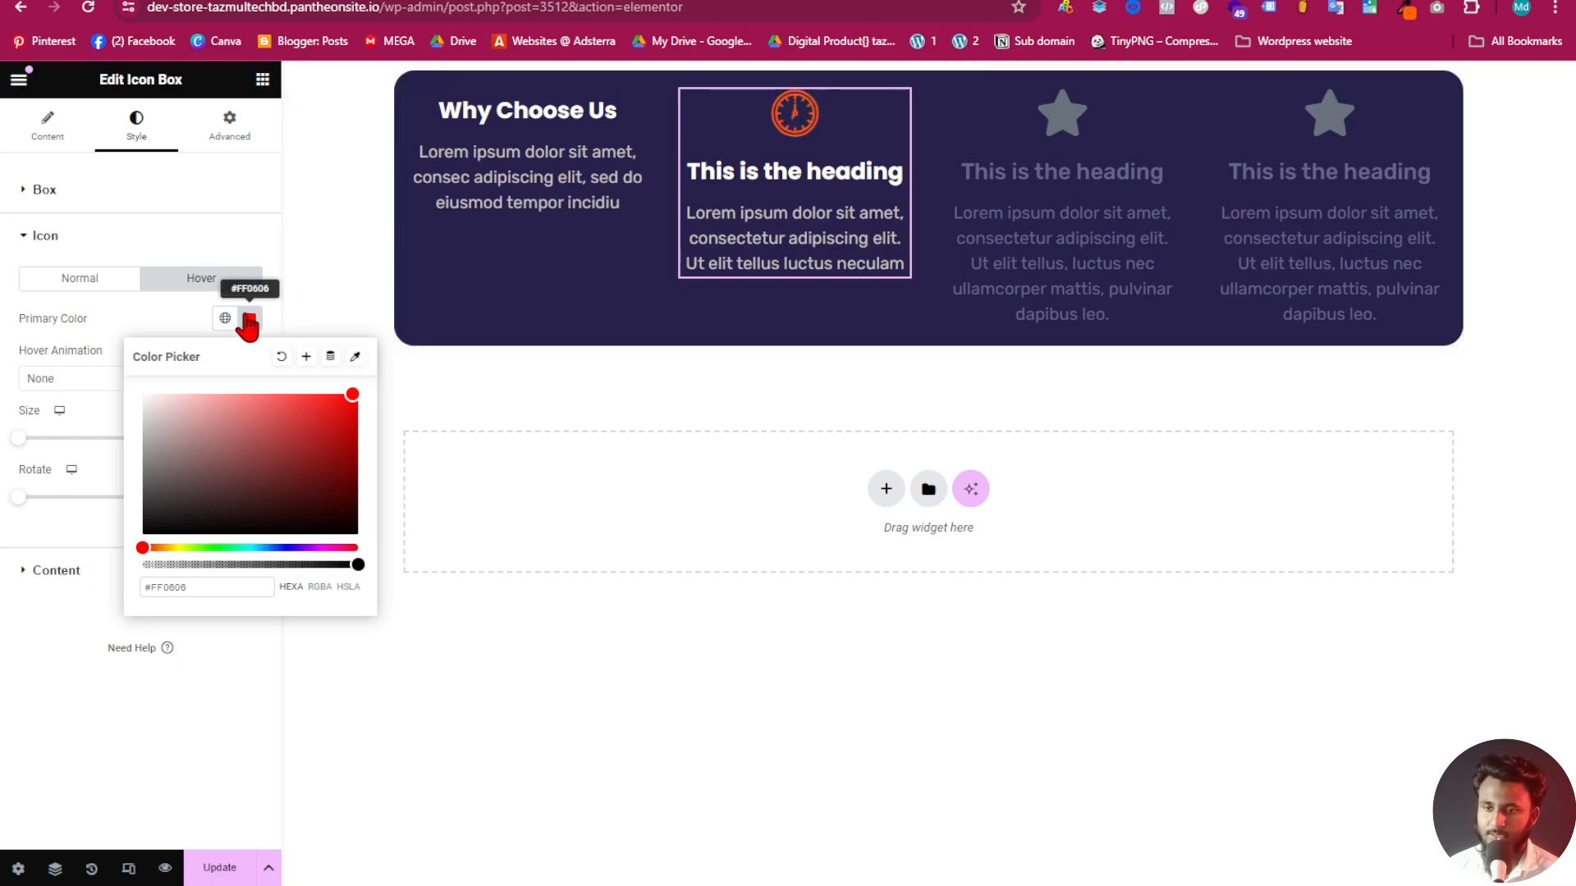
{"action": "left_click", "coordinate": [282, 358]}
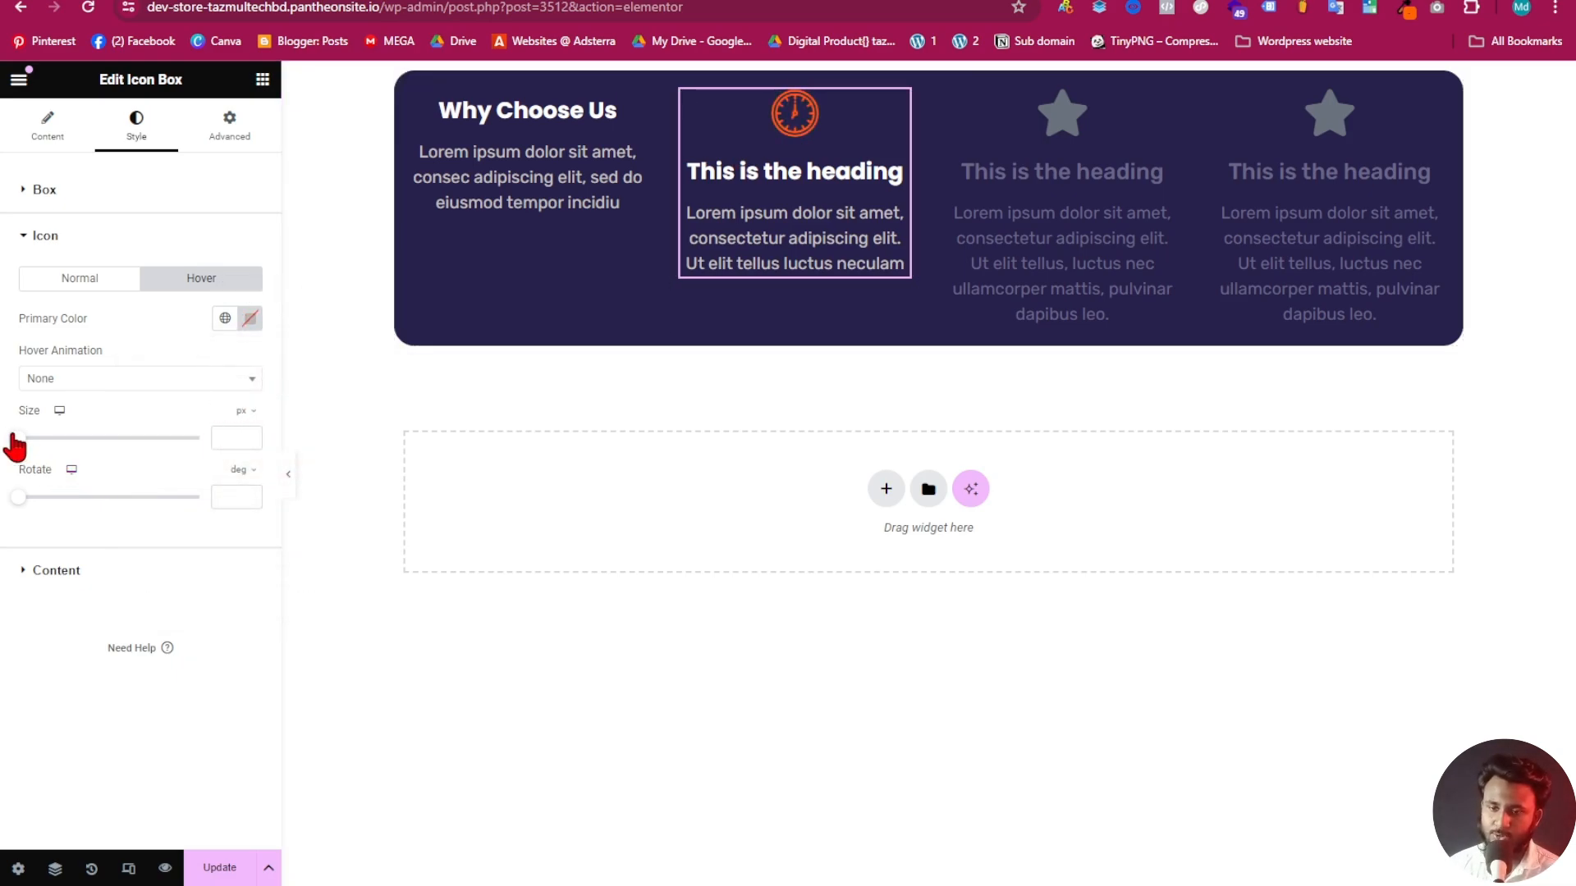
Set the clock icon's size to 38 px
{"action": "left_click_drag", "start_coordinate": [19, 444], "coordinate": [38, 460]}
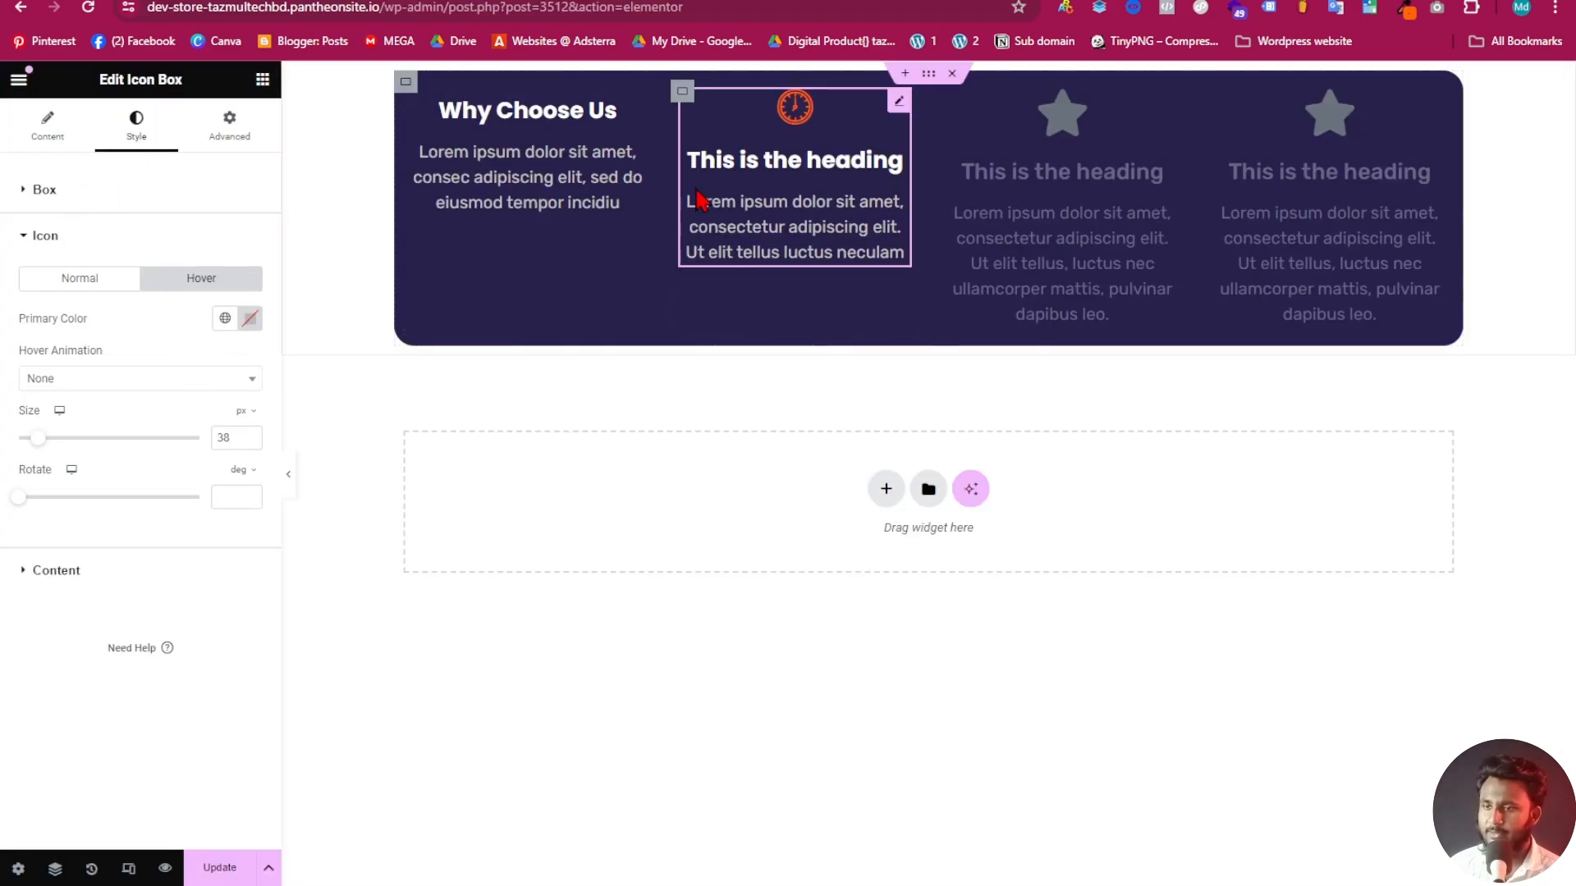
Left-align the contents of the clock icon box to match the demo site's Save Your Time card and preview the bar
{"action": "left_click", "coordinate": [359, 2]}
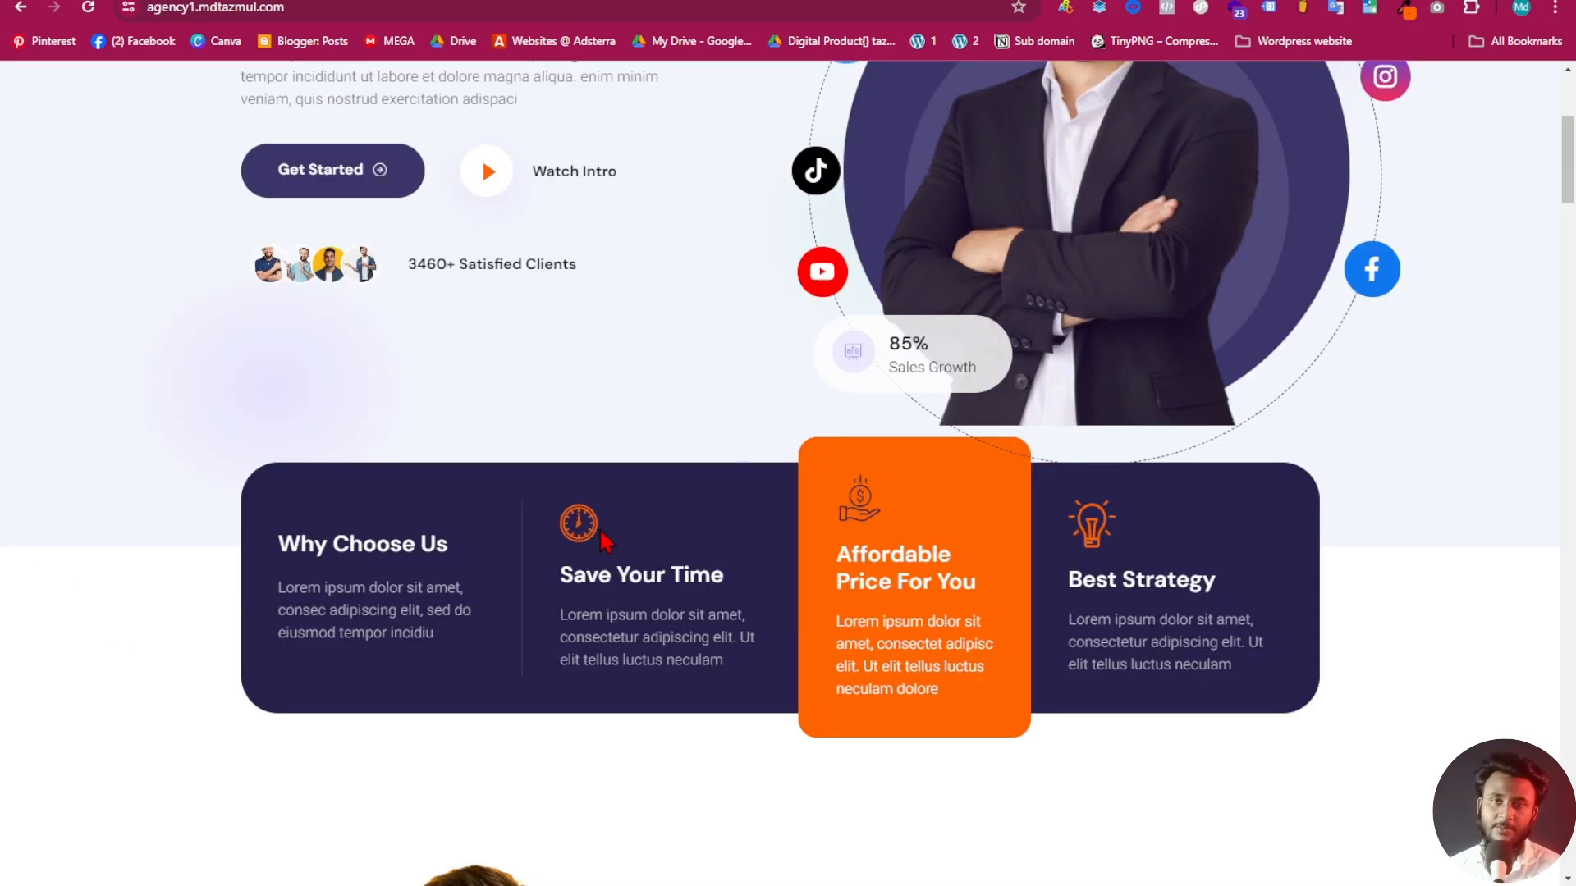
{"action": "left_click", "coordinate": [382, 2]}
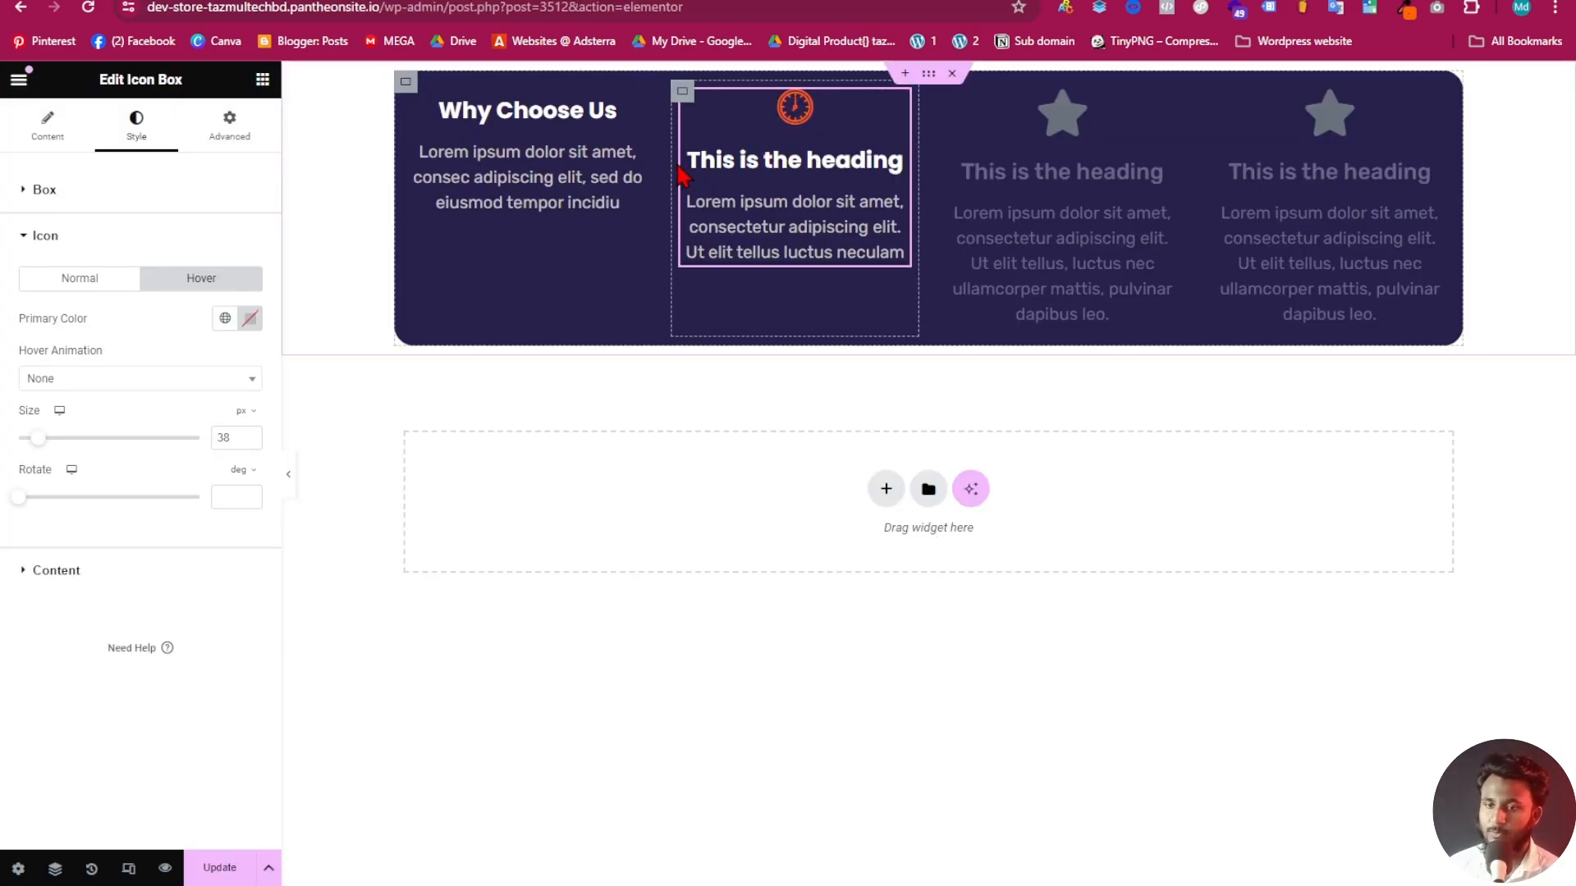
{"action": "left_click", "coordinate": [85, 191]}
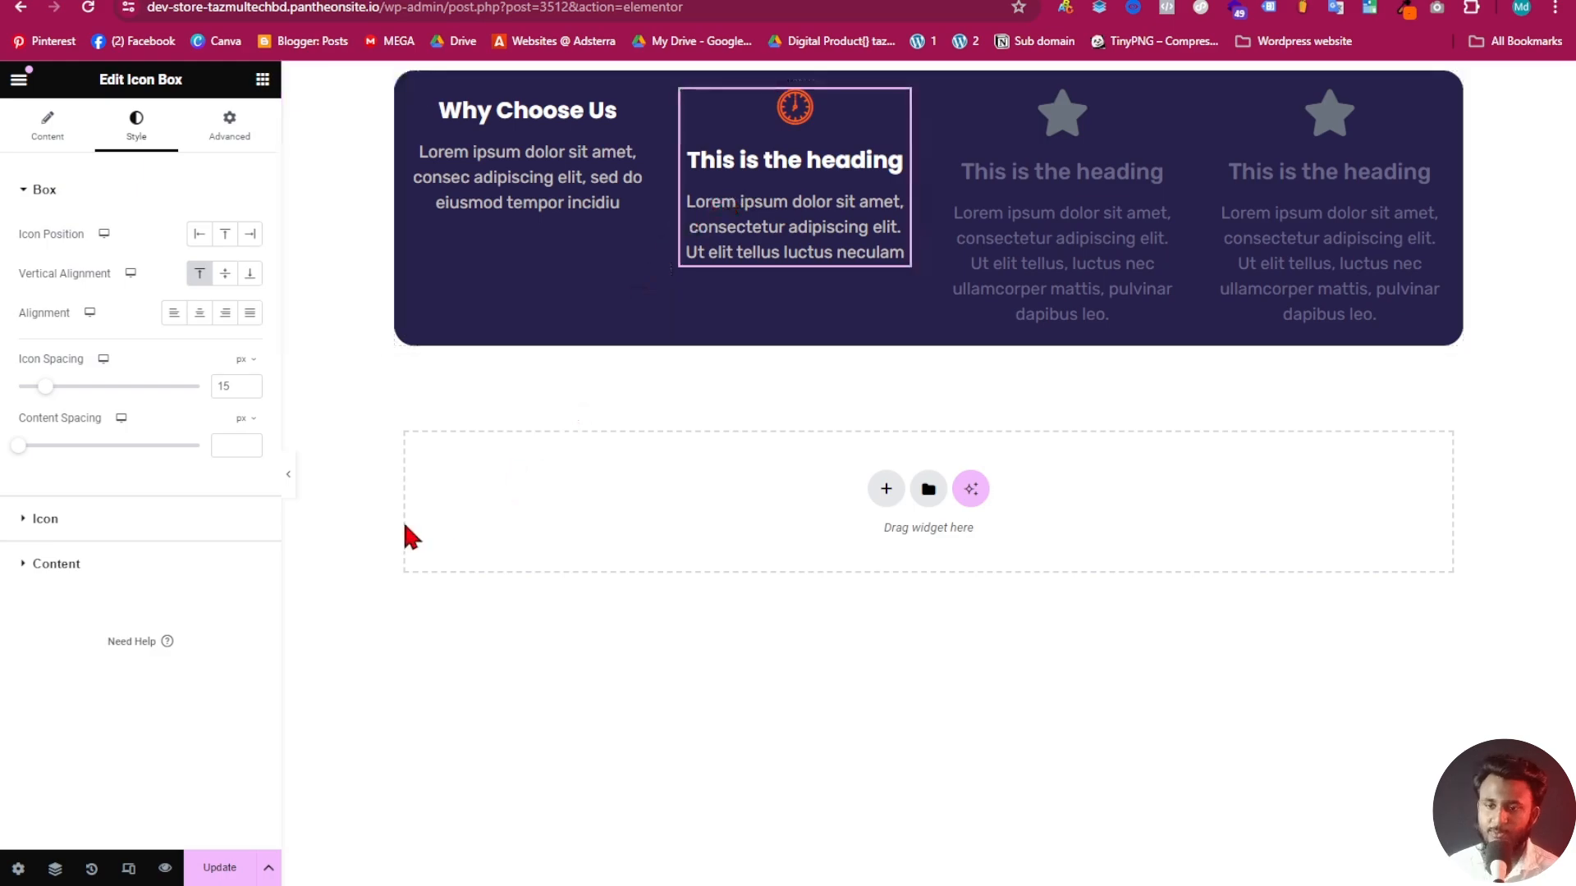
{"action": "left_click", "coordinate": [174, 314]}
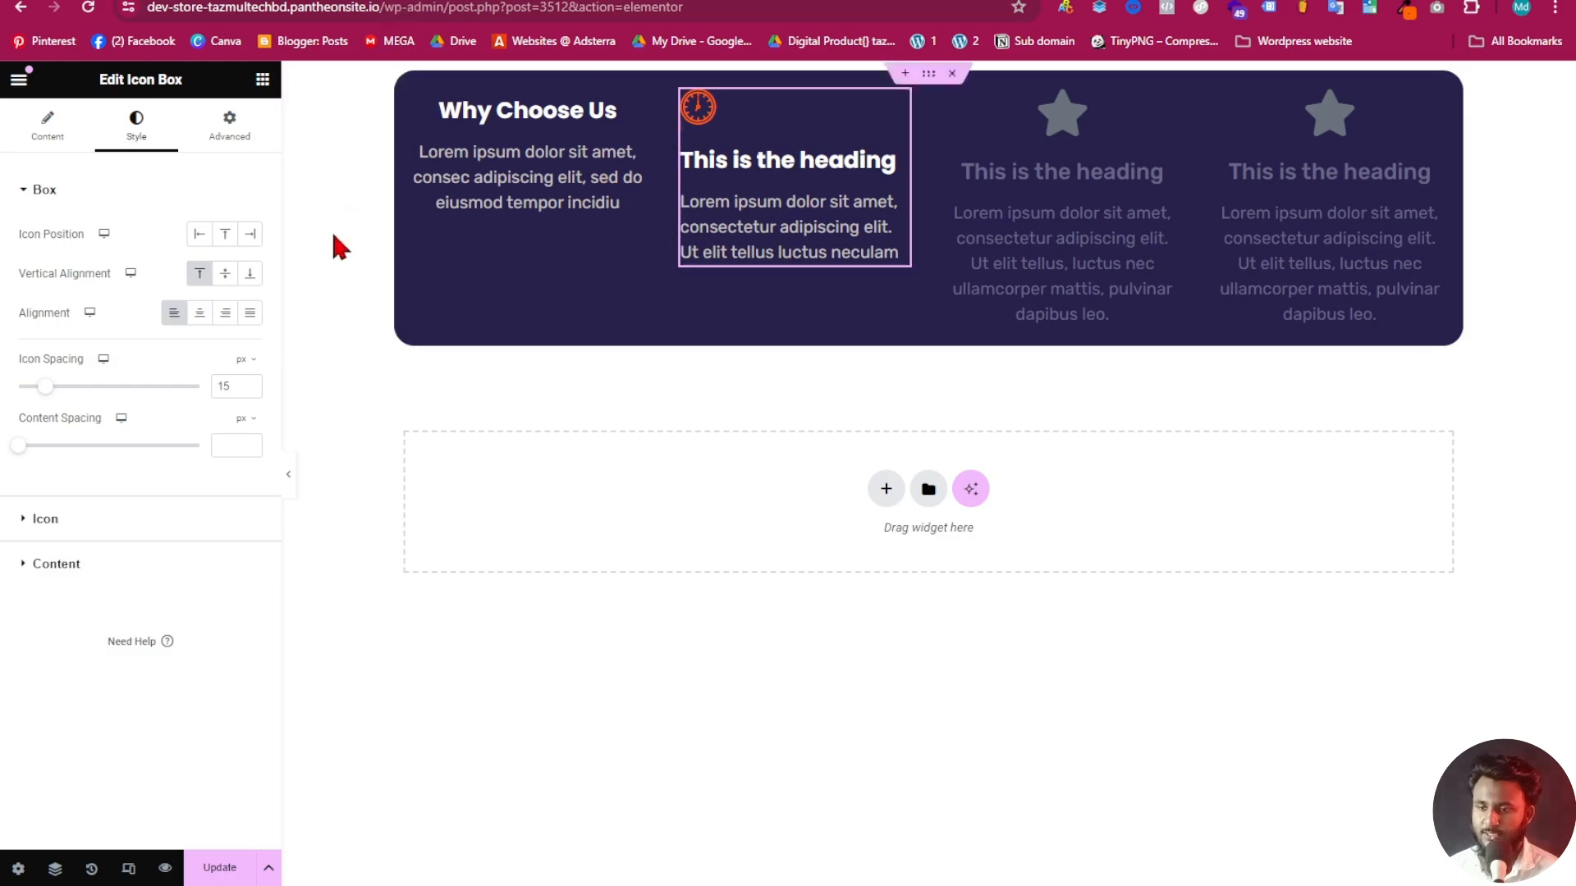
{"action": "left_click", "coordinate": [293, 483]}
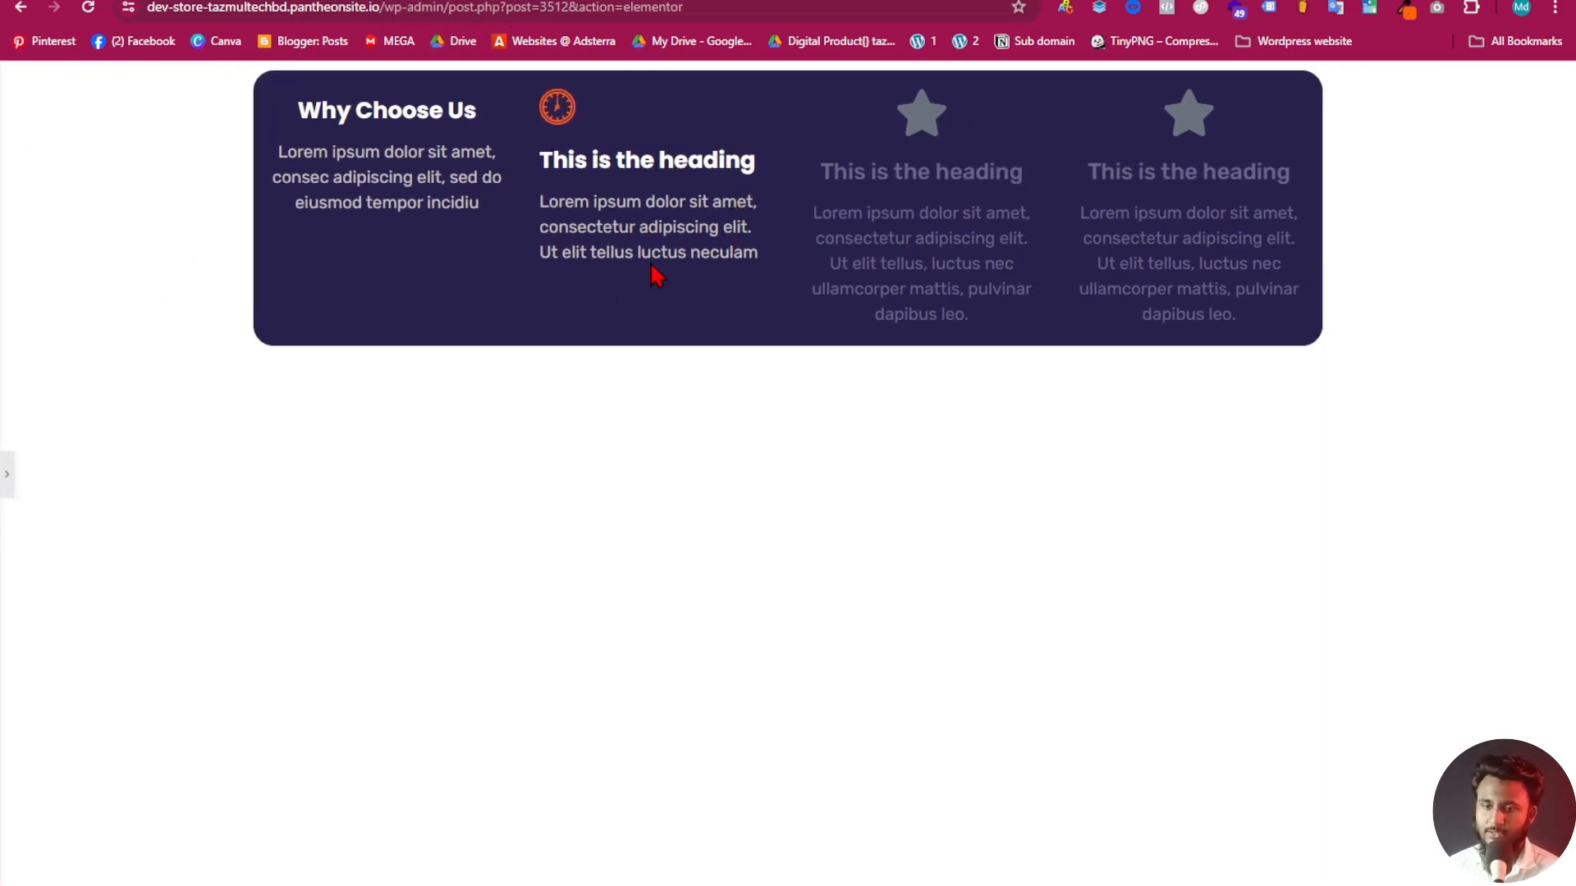
{"action": "left_click", "coordinate": [8, 476]}
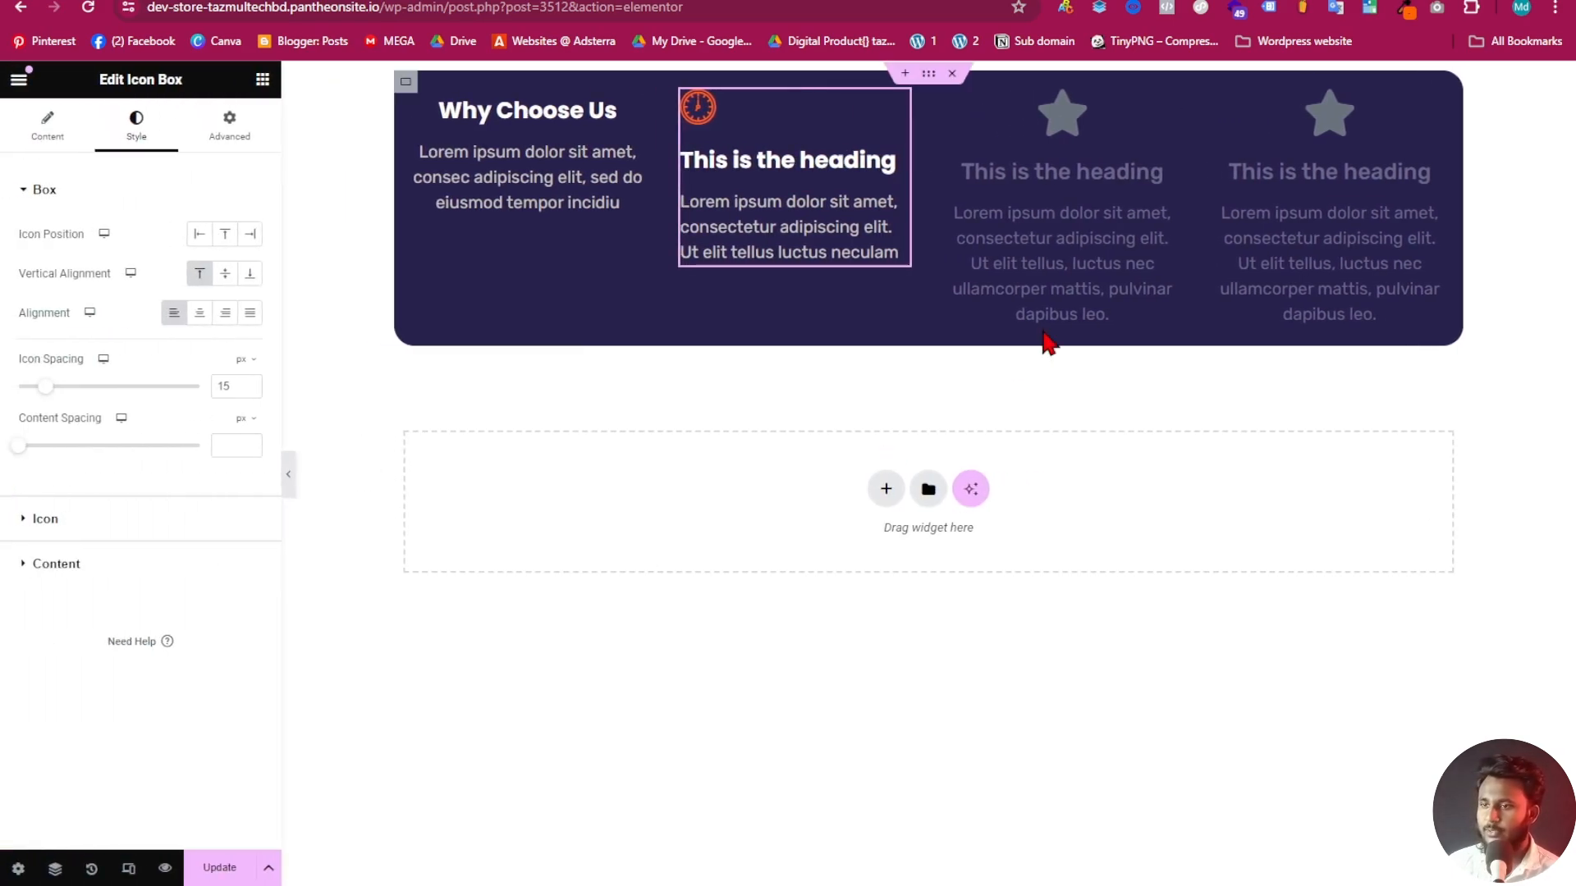
Copy the clock icon box and paste its style onto the third and fourth icon boxes
{"action": "left_click", "coordinate": [1040, 209]}
{"action": "right_click", "coordinate": [748, 167]}
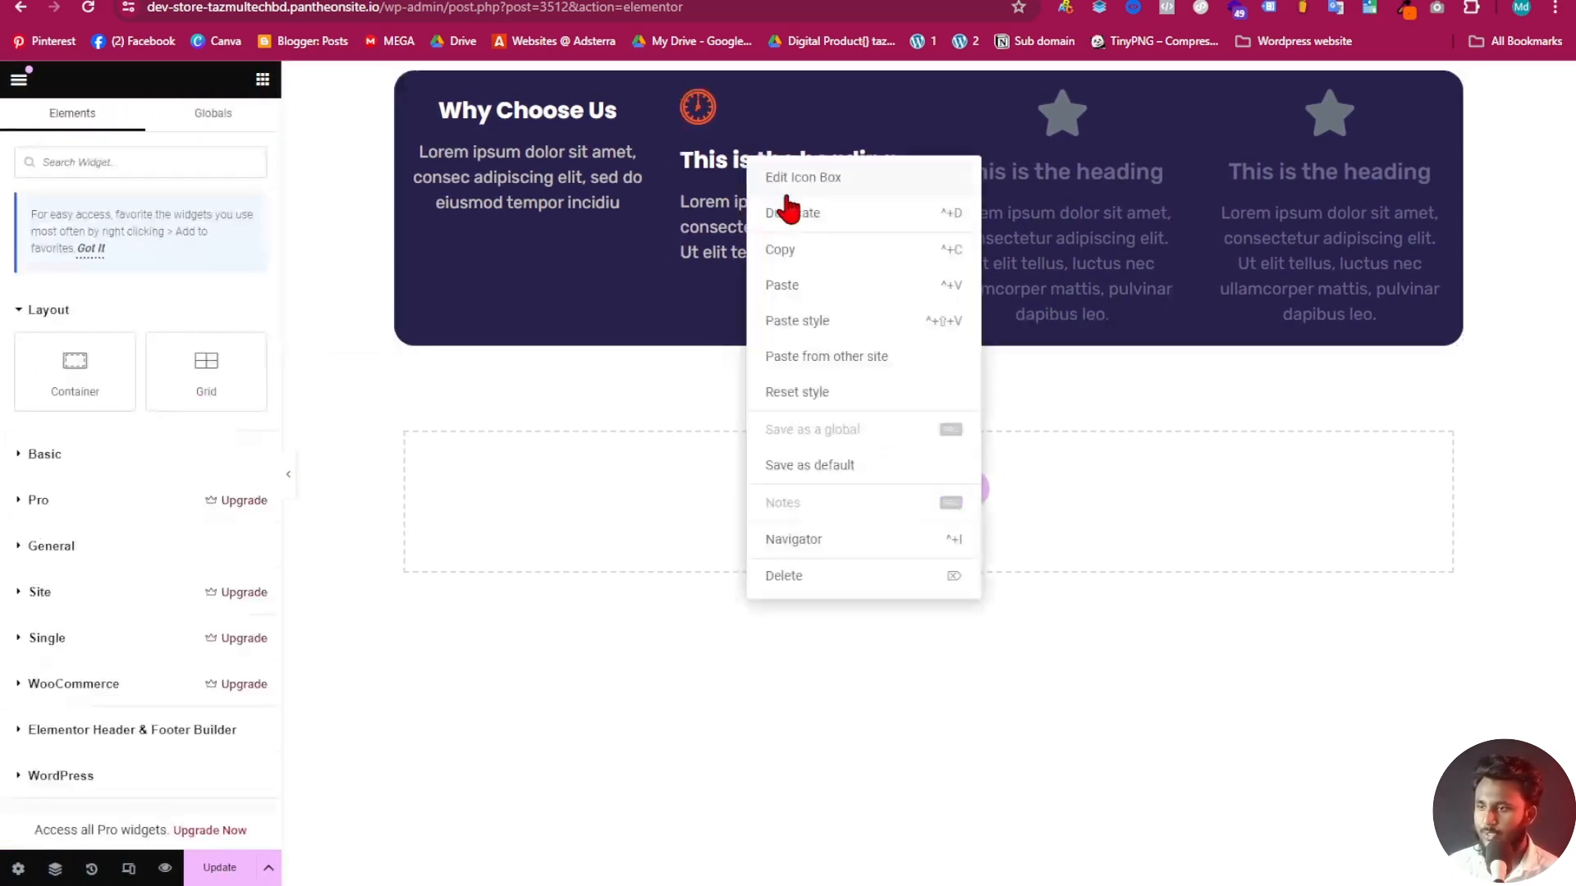
{"action": "left_click", "coordinate": [801, 253]}
{"action": "right_click", "coordinate": [1044, 182]}
{"action": "left_click", "coordinate": [1118, 335]}
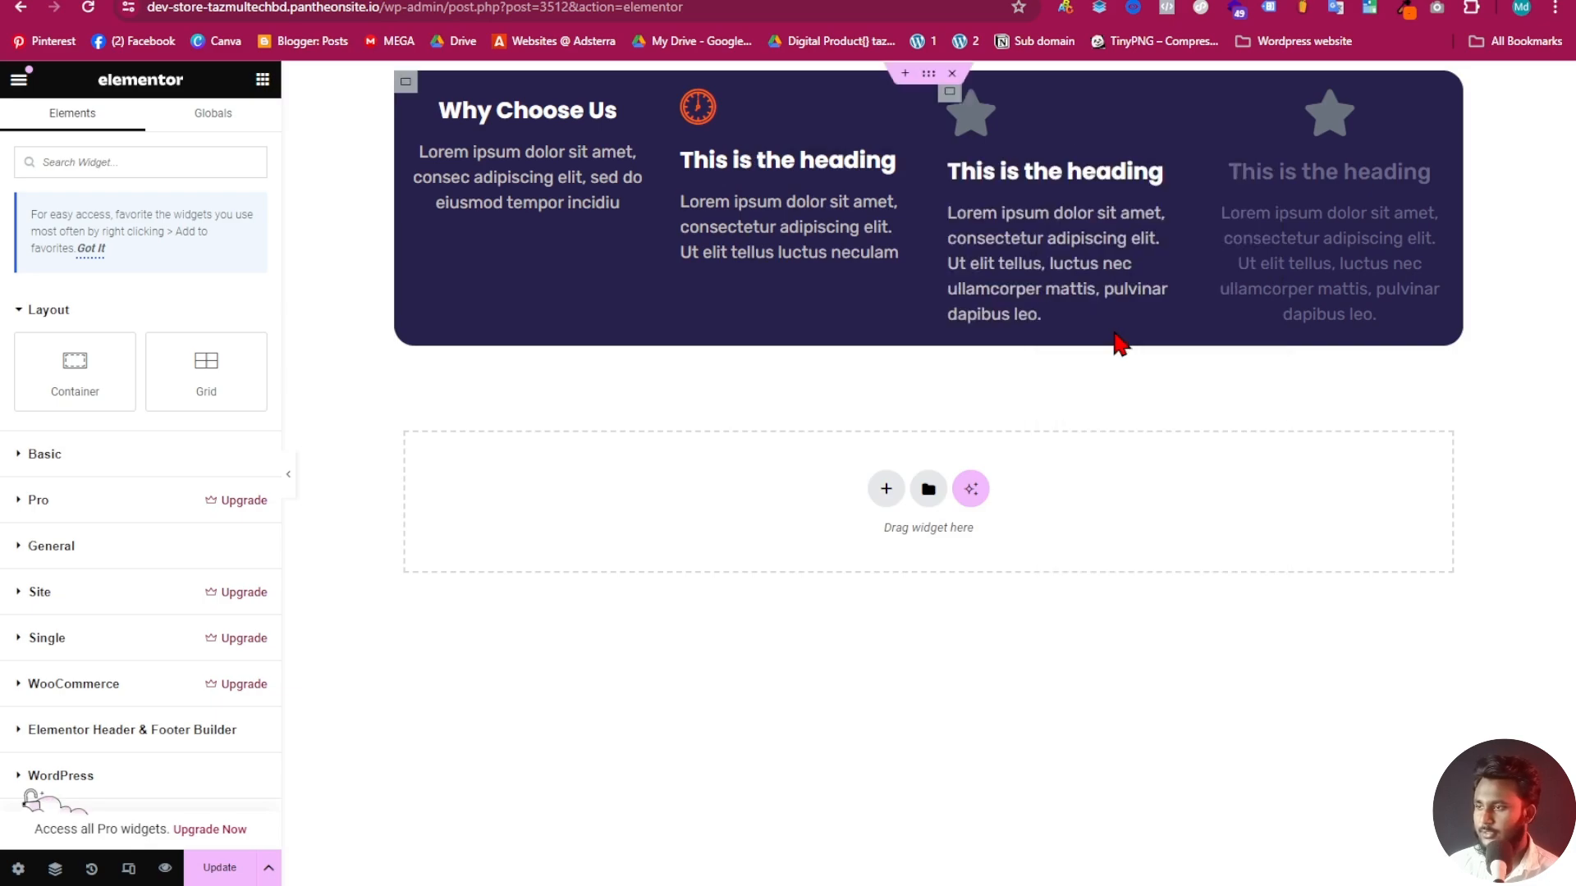
{"action": "right_click", "coordinate": [1347, 166]}
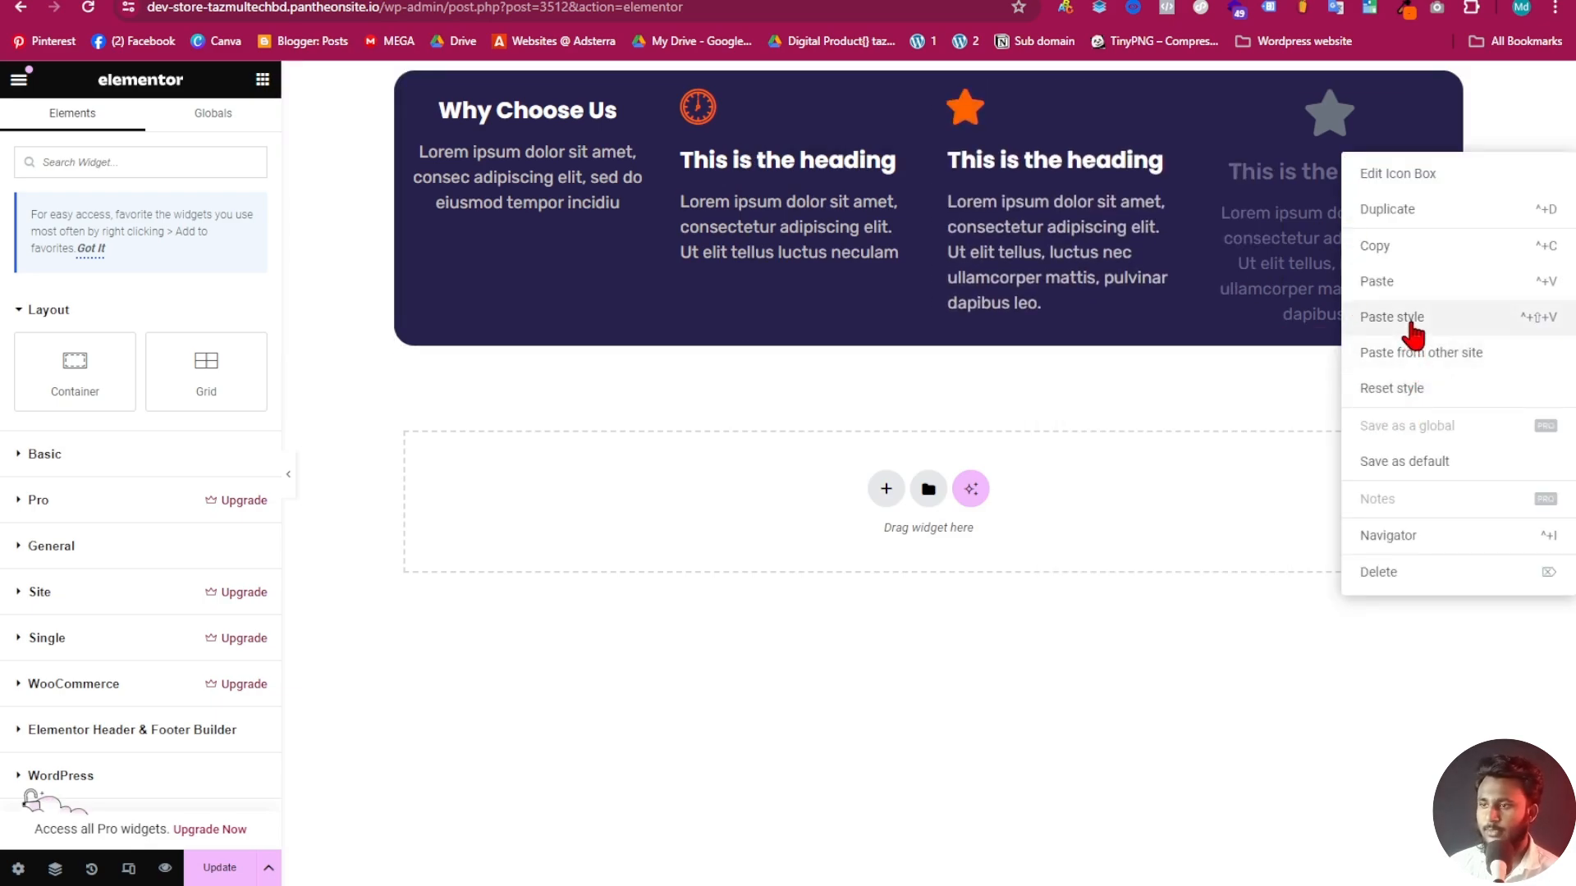
{"action": "left_click", "coordinate": [1313, 319]}
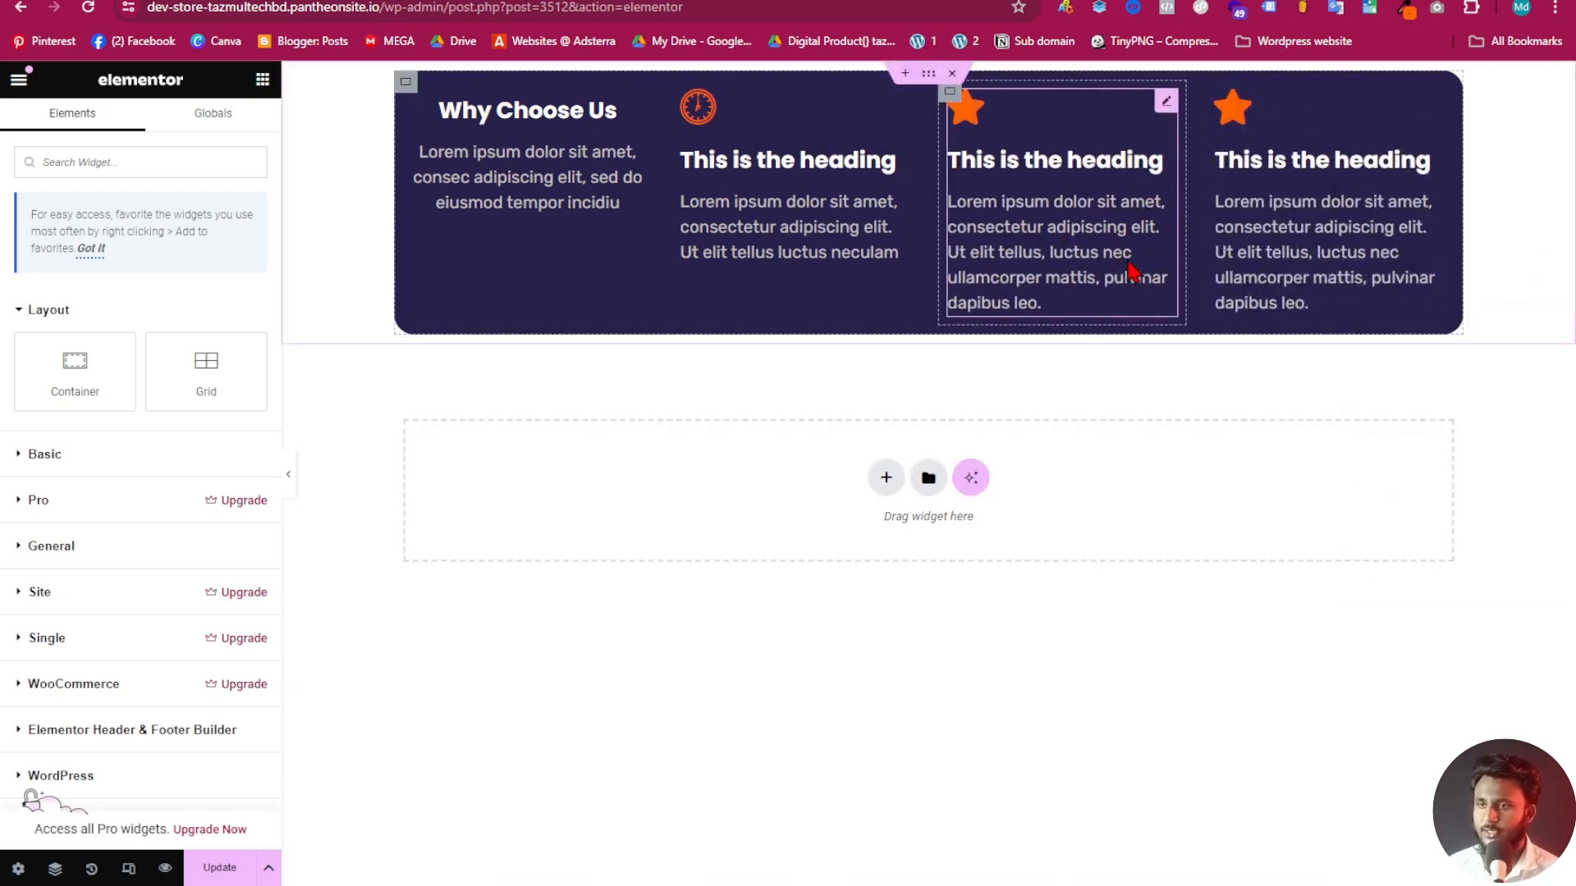
Copy the title "Affordable Price For You" from the demo site and use it as the third icon box's title
{"action": "left_click", "coordinate": [328, 1]}
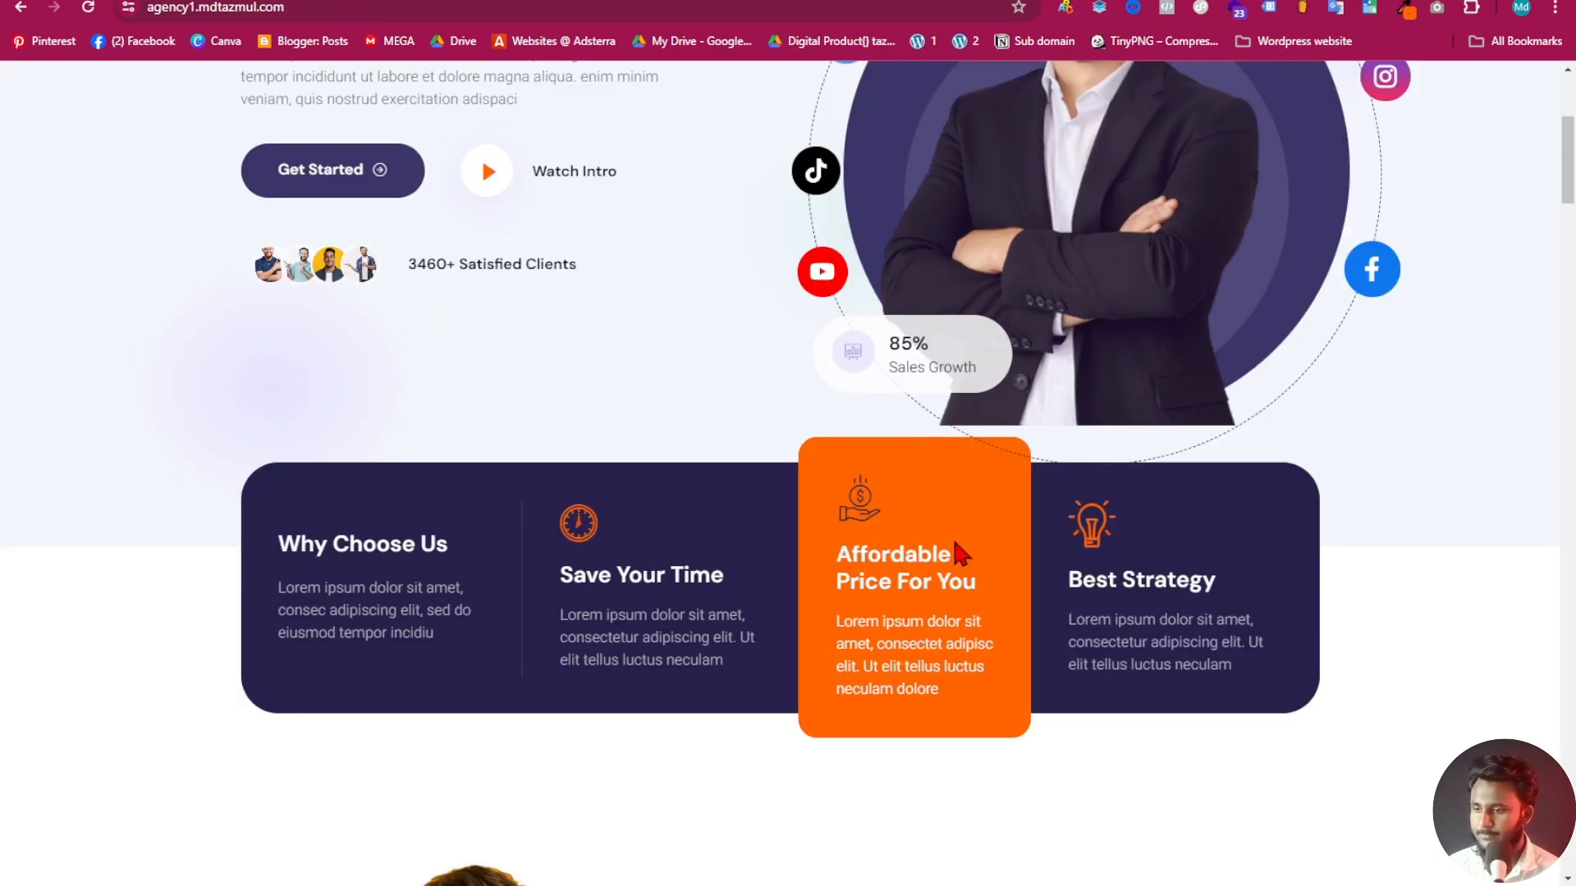
{"action": "left_click_drag", "start_coordinate": [839, 561], "coordinate": [996, 588]}
{"action": "key", "text": "ctrl+c"}
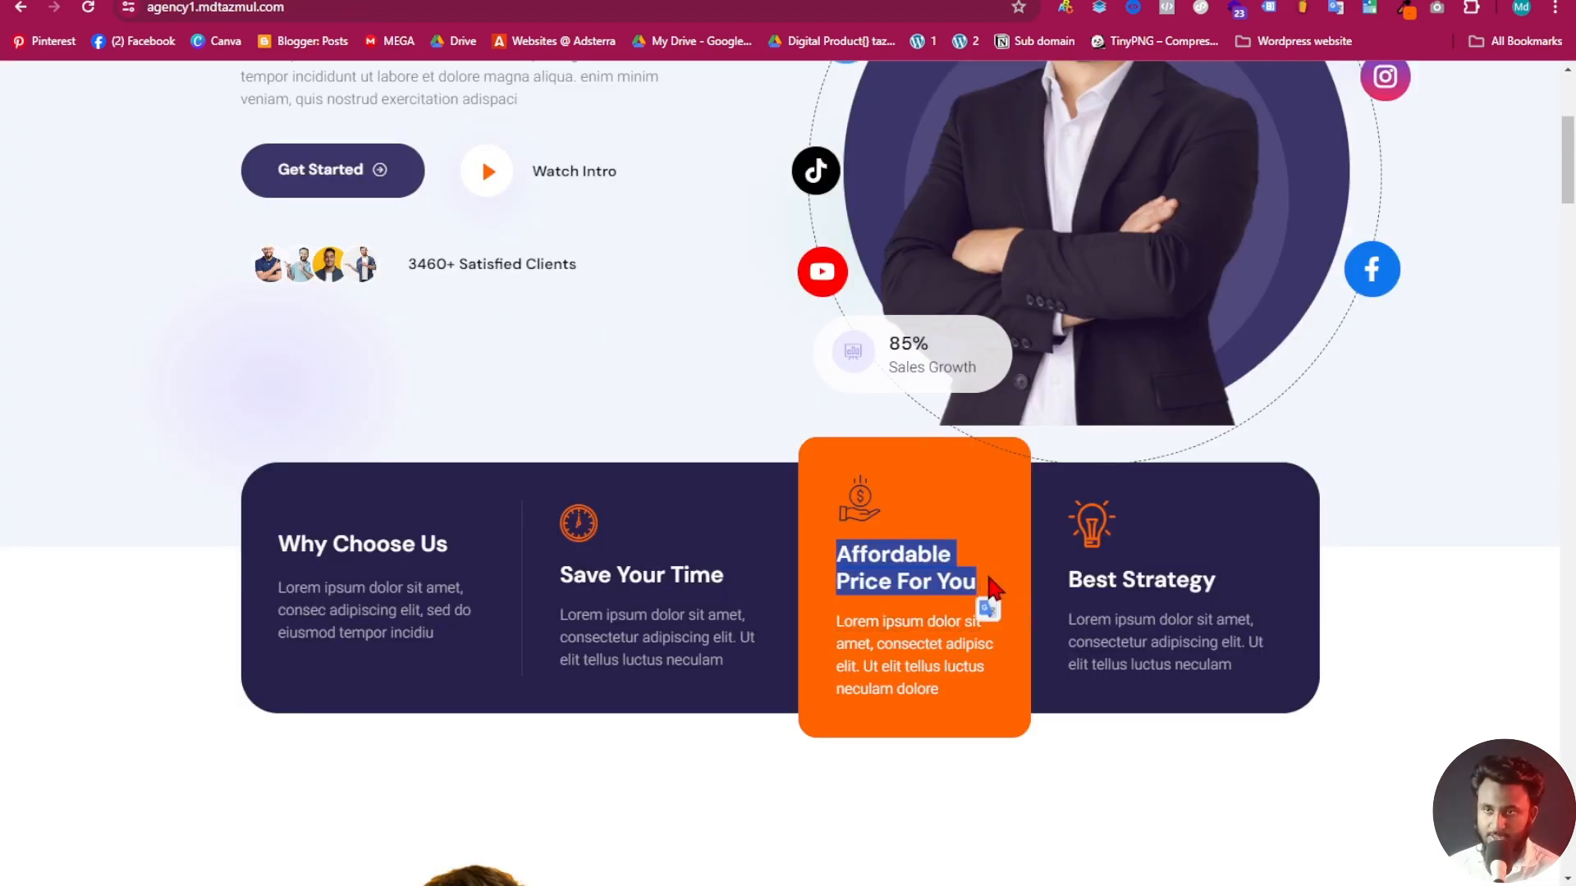
{"action": "left_click", "coordinate": [427, 1]}
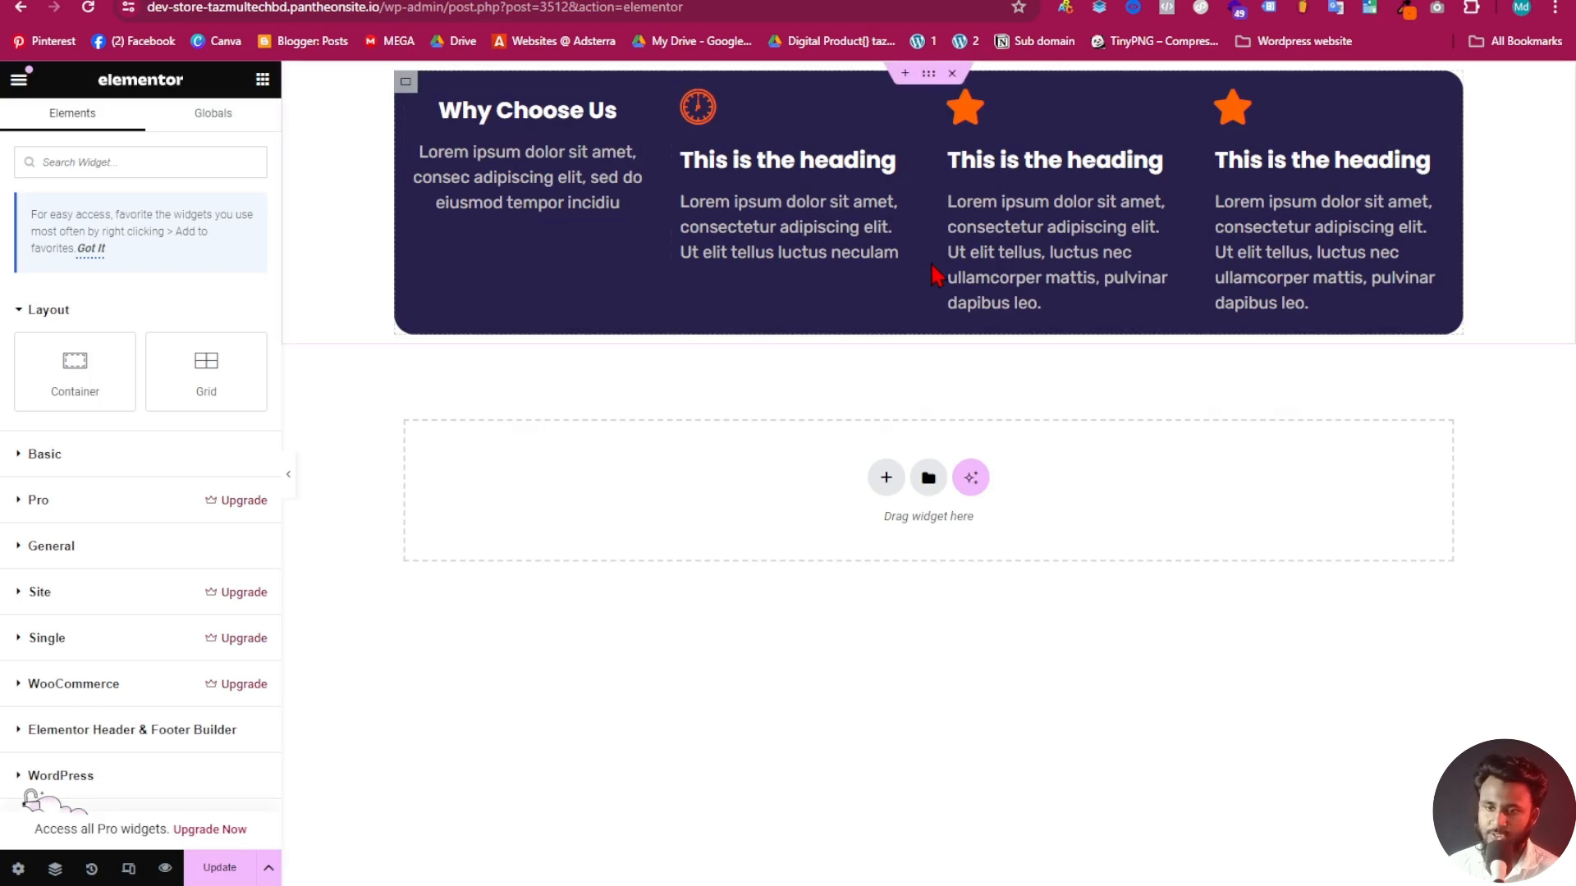
{"action": "left_click", "coordinate": [1017, 221]}
{"action": "left_click_drag", "start_coordinate": [152, 435], "coordinate": [10, 441]}
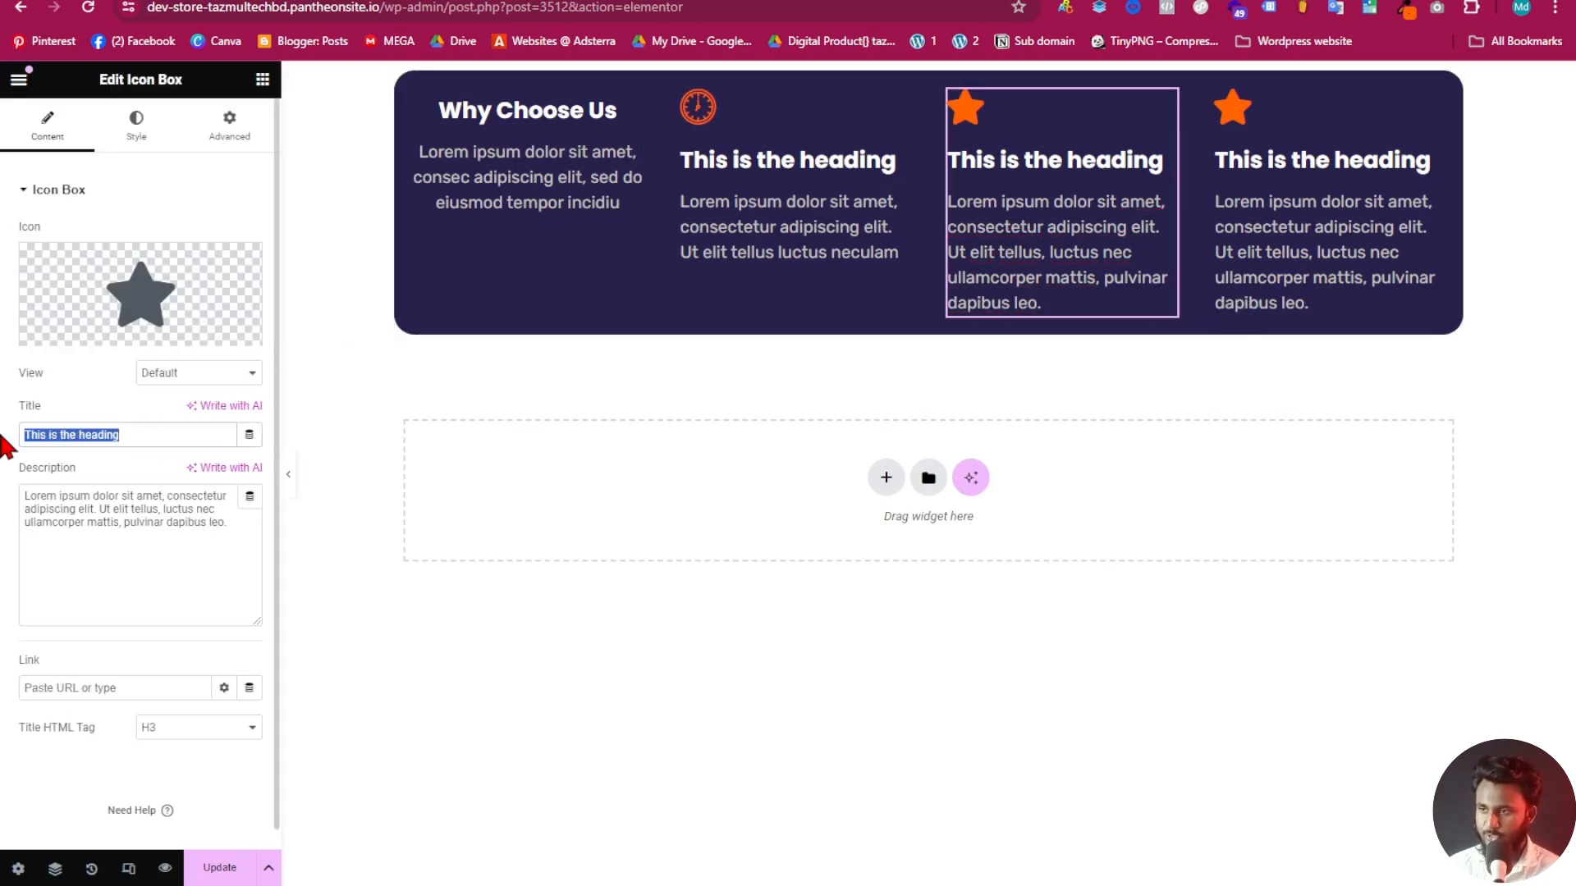
{"action": "key", "text": "ctrl+v"}
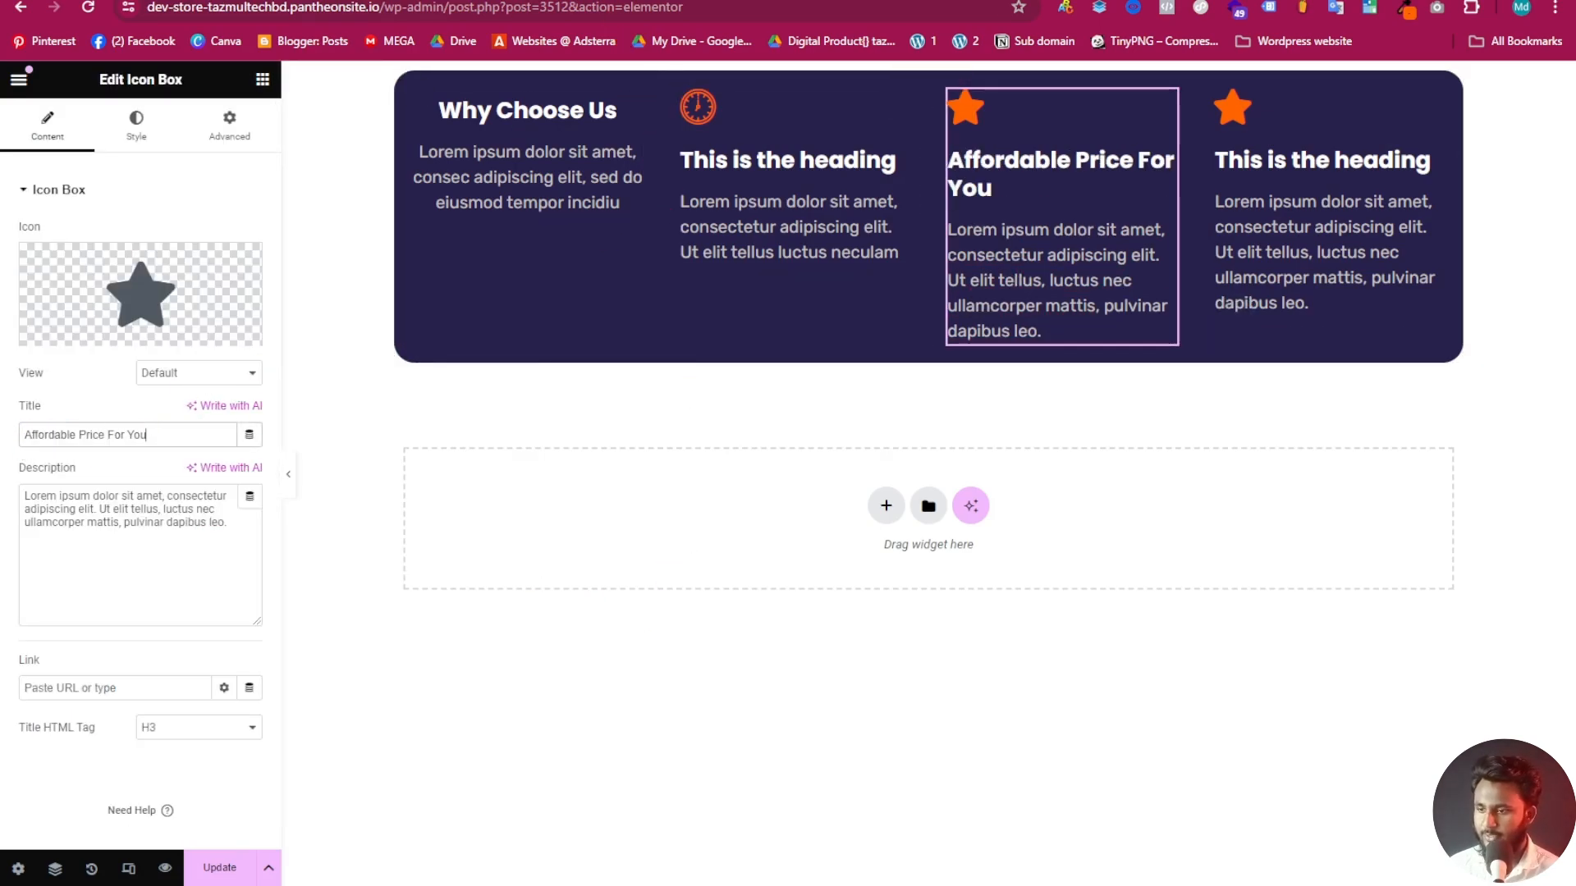
Replace the third icon box's description with the text copied from the demo site's Affordable Price card
{"action": "left_click", "coordinate": [262, 1]}
{"action": "left_click_drag", "start_coordinate": [938, 694], "coordinate": [836, 621]}
{"action": "key", "text": "ctrl+c"}
{"action": "left_click", "coordinate": [546, 1]}
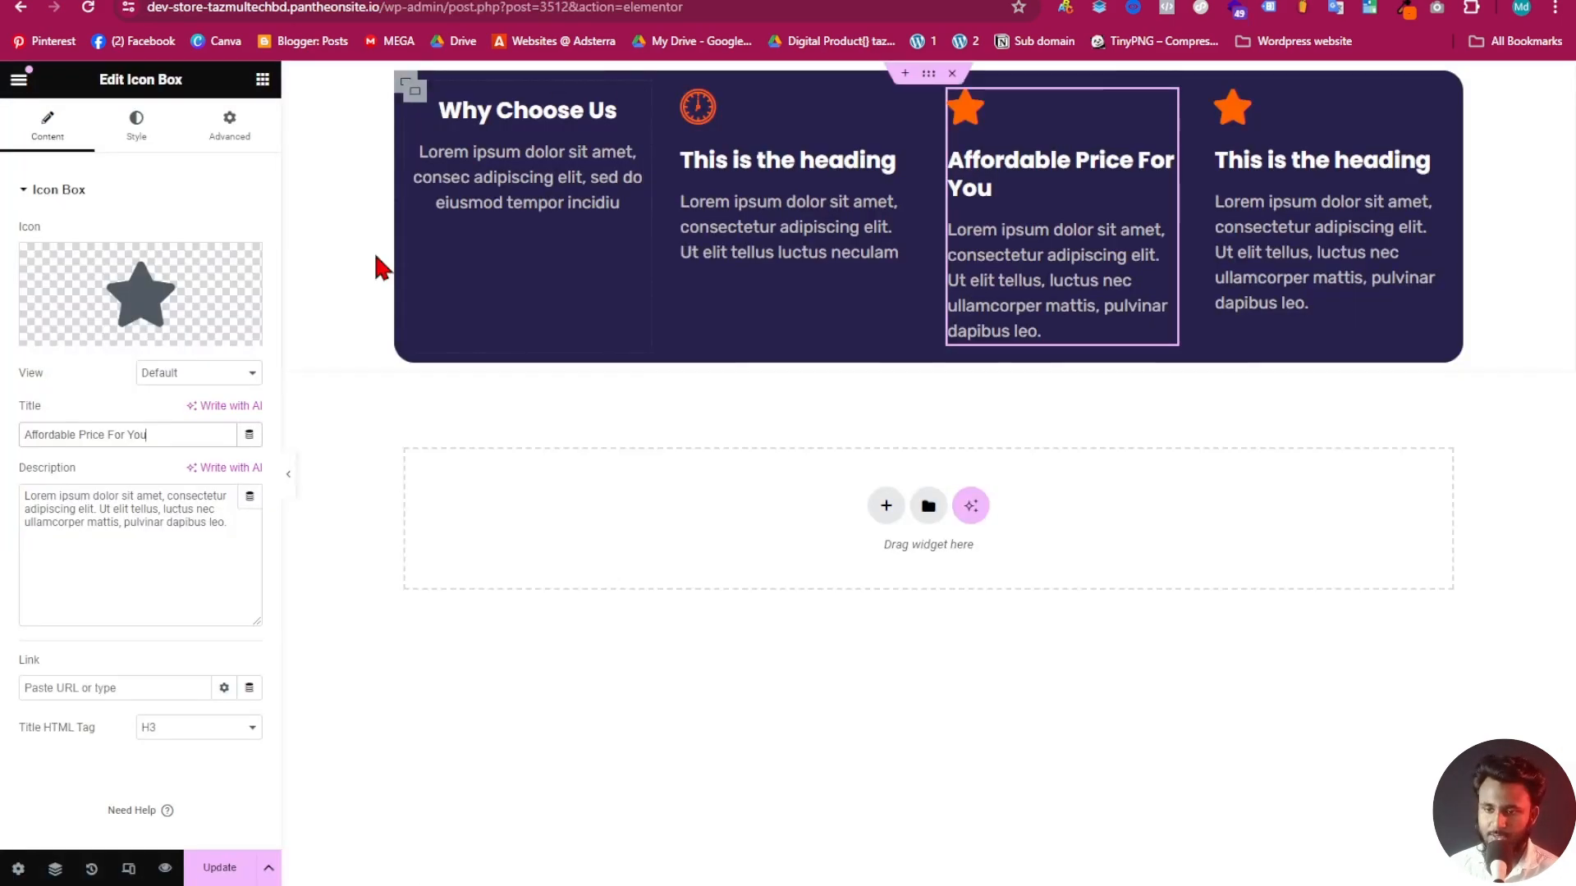
{"action": "left_click_drag", "start_coordinate": [250, 543], "coordinate": [7, 499]}
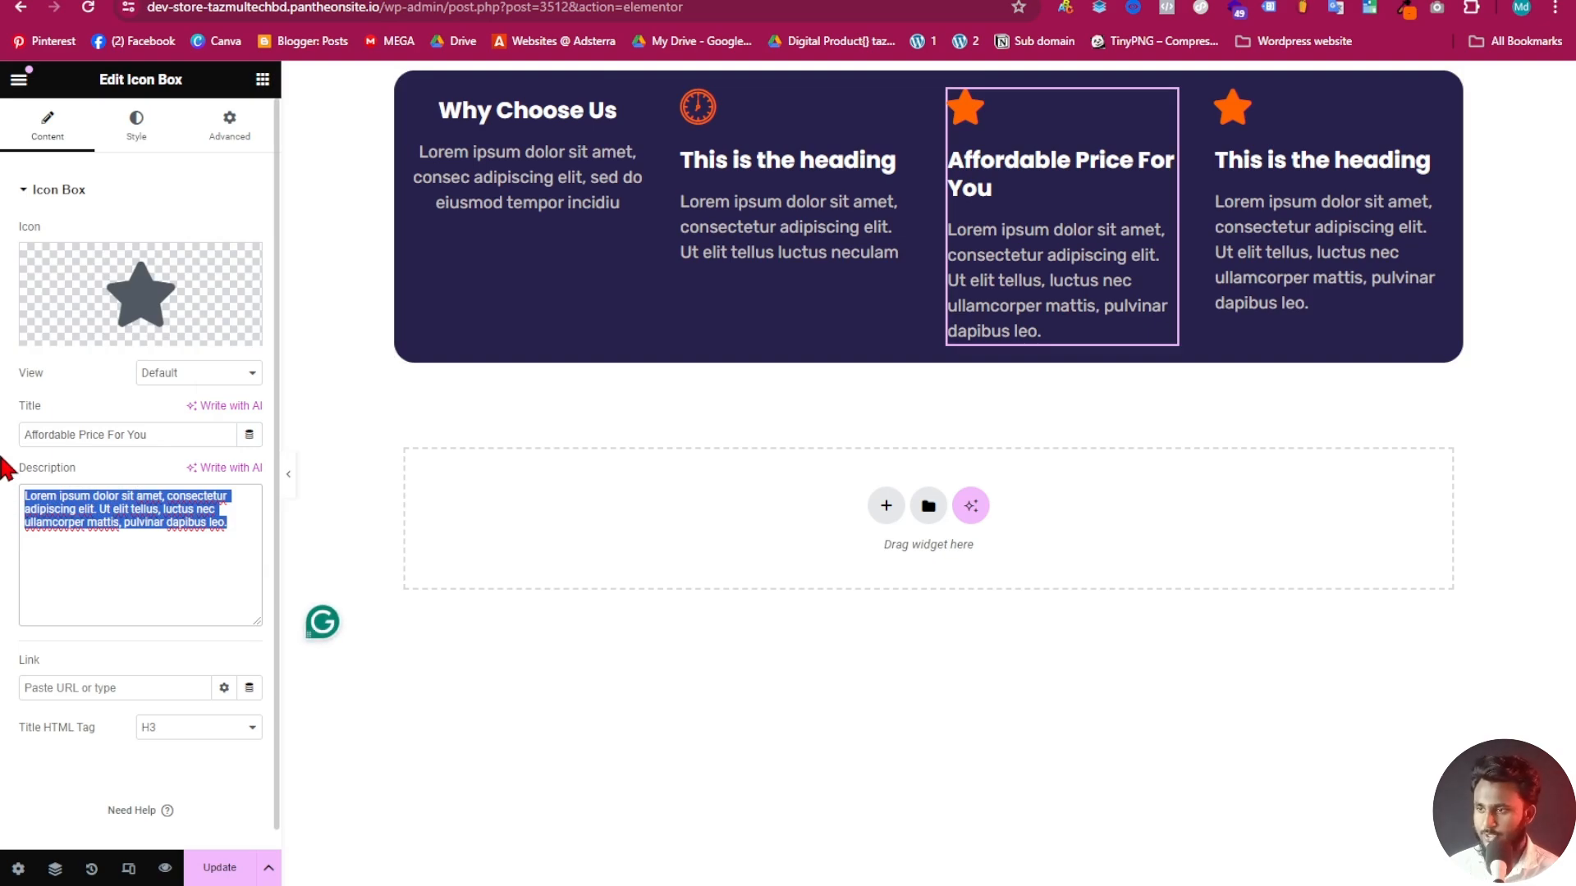
{"action": "key", "text": "ctrl+v"}
Replace the fourth icon box's description with the same copied Affordable Price text
{"action": "left_click", "coordinate": [1293, 246]}
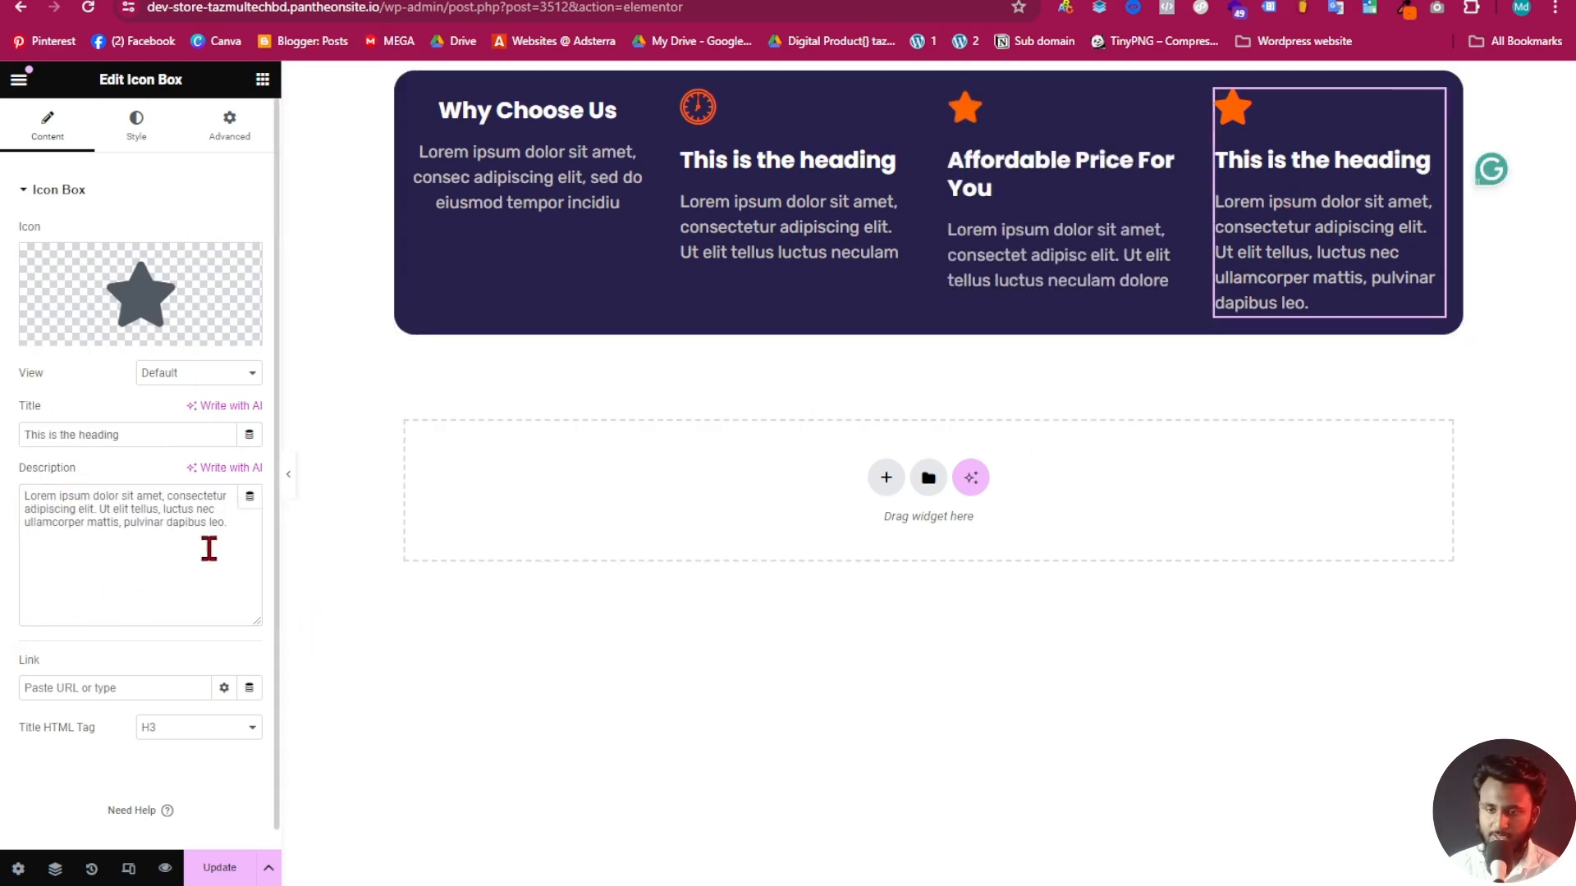
{"action": "left_click_drag", "start_coordinate": [208, 545], "coordinate": [7, 488]}
{"action": "key", "text": "ctrl+v"}
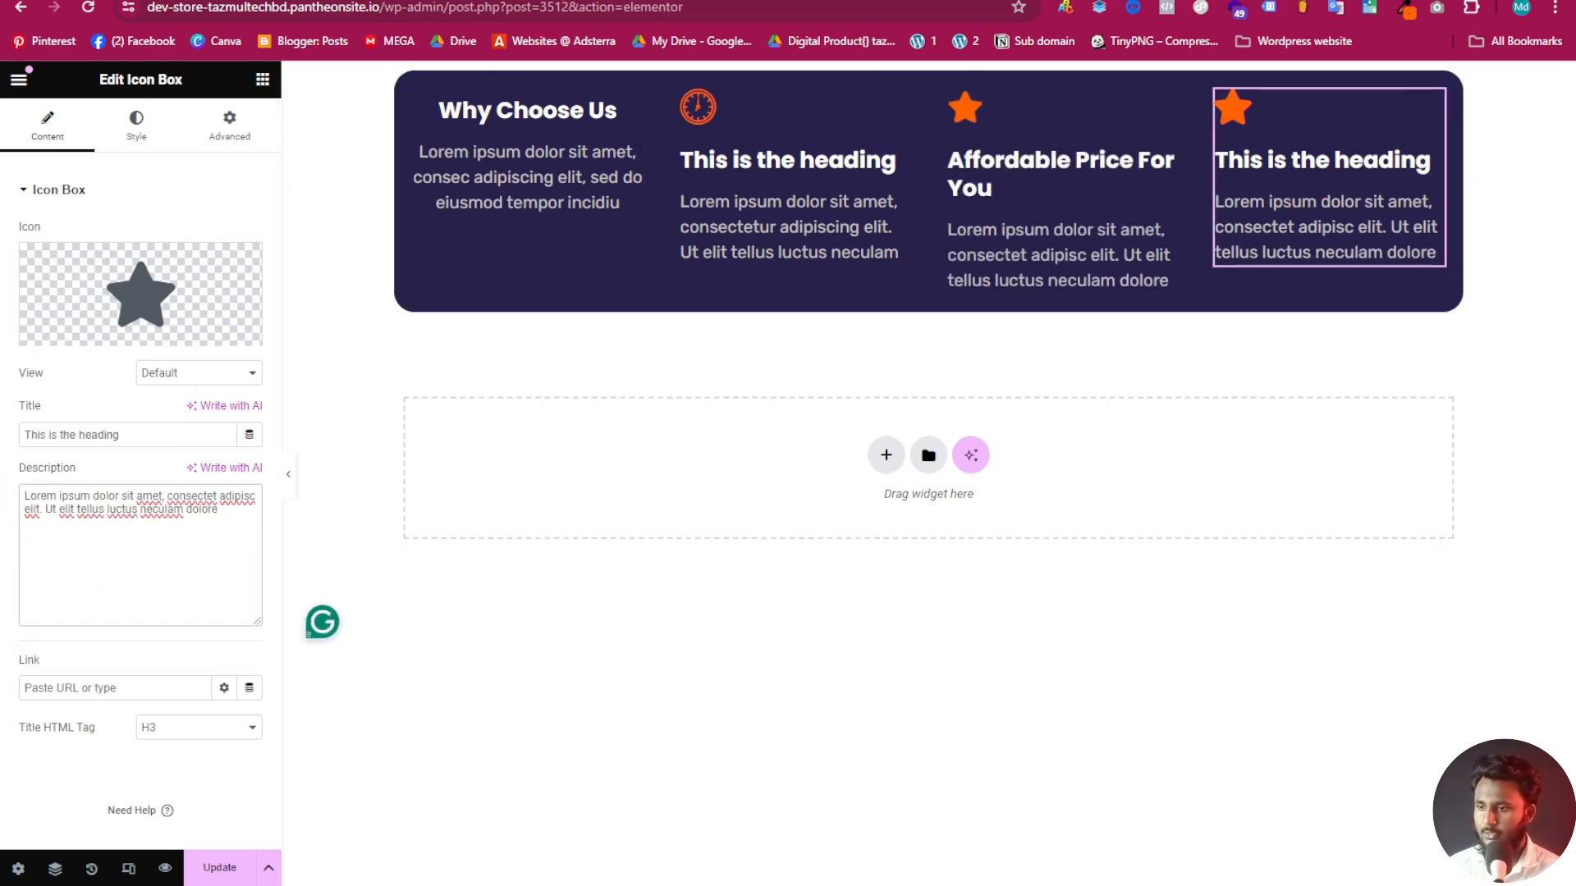
Copy the title "Best Strategy" from the demo site and use it as the fourth icon box's title
{"action": "left_click", "coordinate": [739, 1]}
{"action": "left_click_drag", "start_coordinate": [1221, 584], "coordinate": [1054, 588]}
{"action": "key", "text": "ctrl+c"}
{"action": "left_click", "coordinate": [722, 1]}
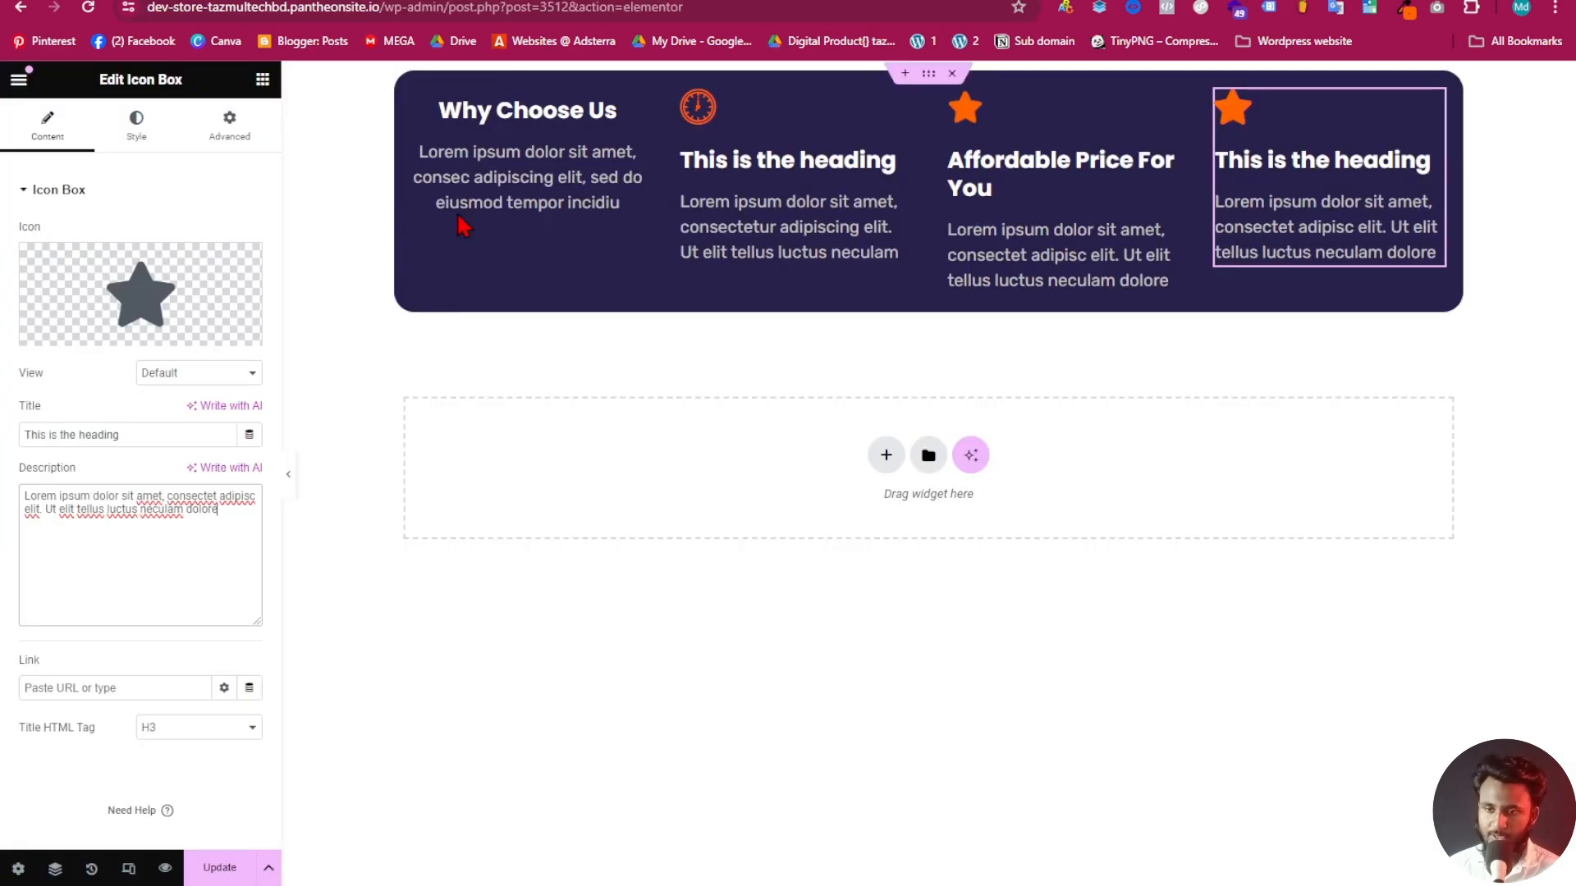
{"action": "left_click_drag", "start_coordinate": [152, 431], "coordinate": [3, 435]}
{"action": "key", "text": "ctrl+v"}
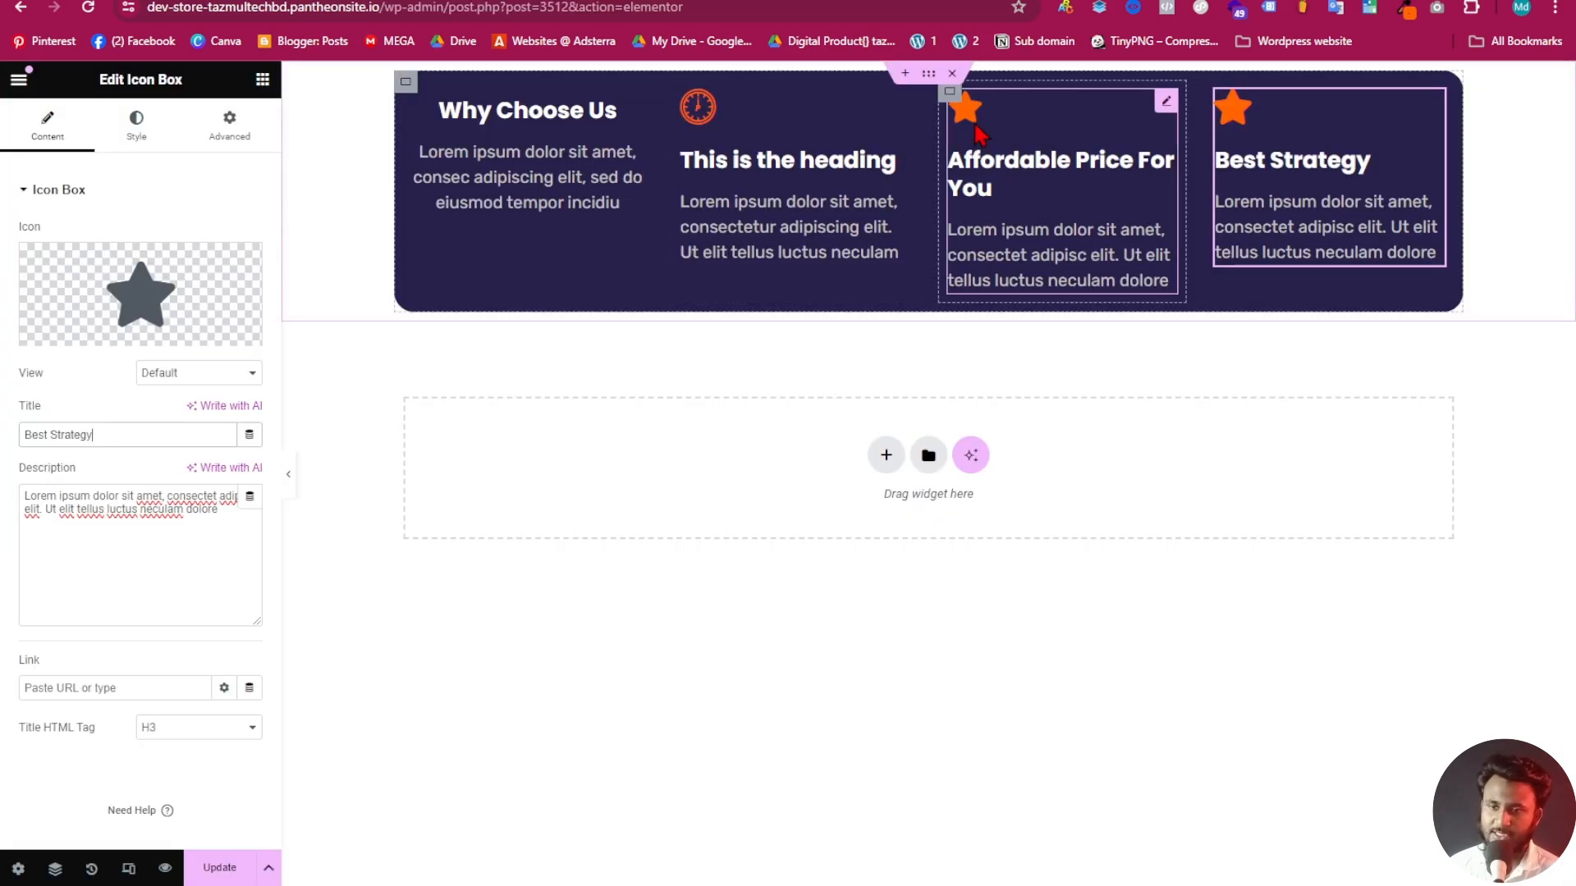
Search the icon library for "hand" and "coin", and insert the Coins icon into the Affordable Price For You box
{"action": "left_click", "coordinate": [103, 333]}
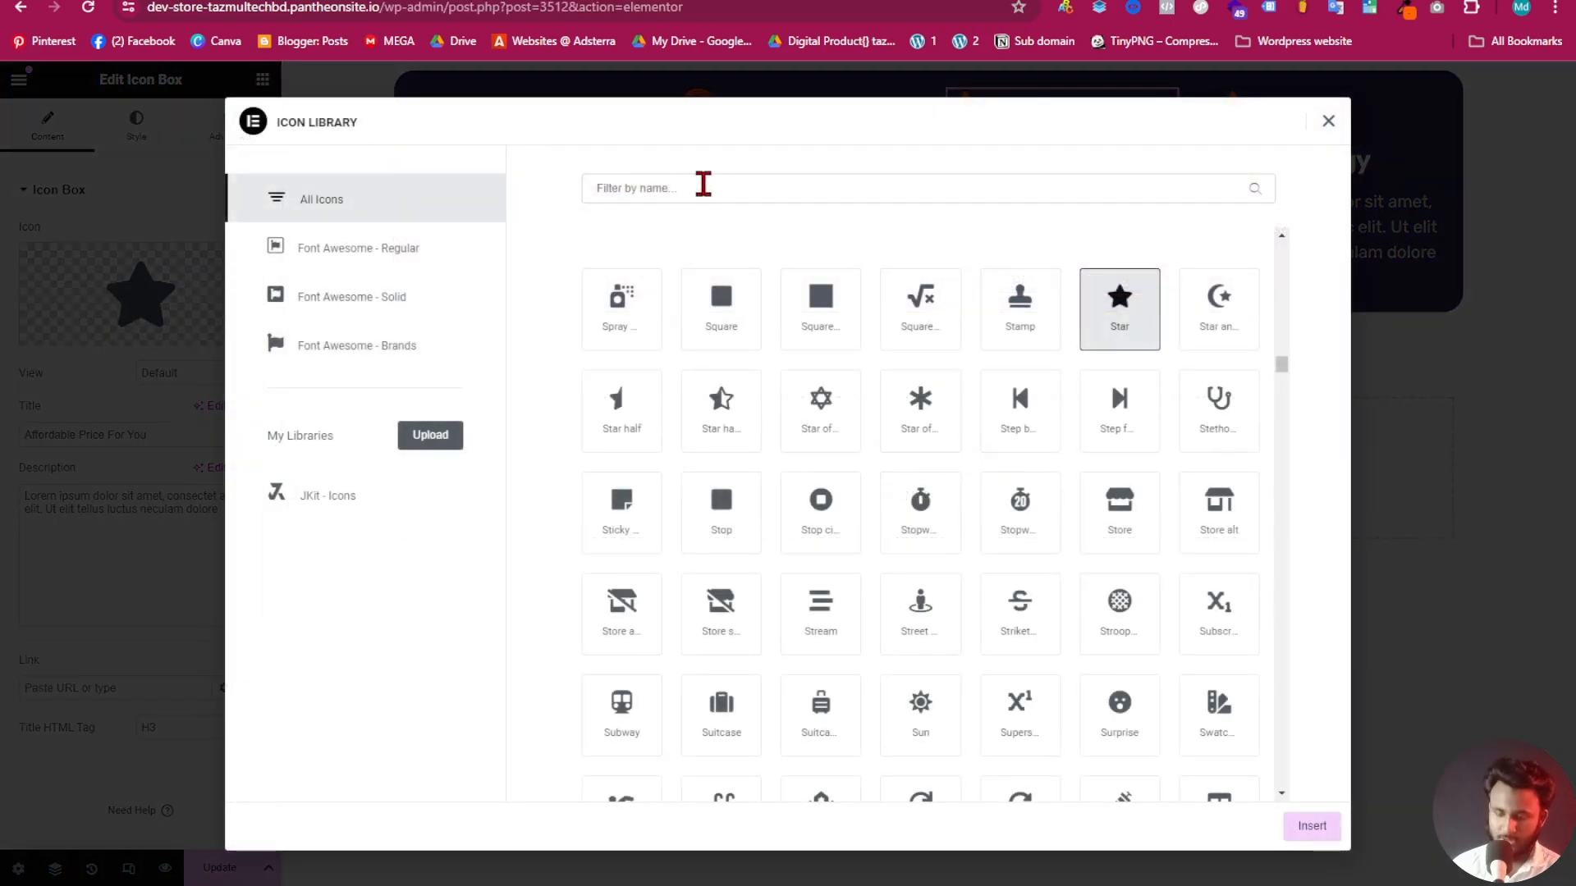
{"action": "type", "text": "coin"}
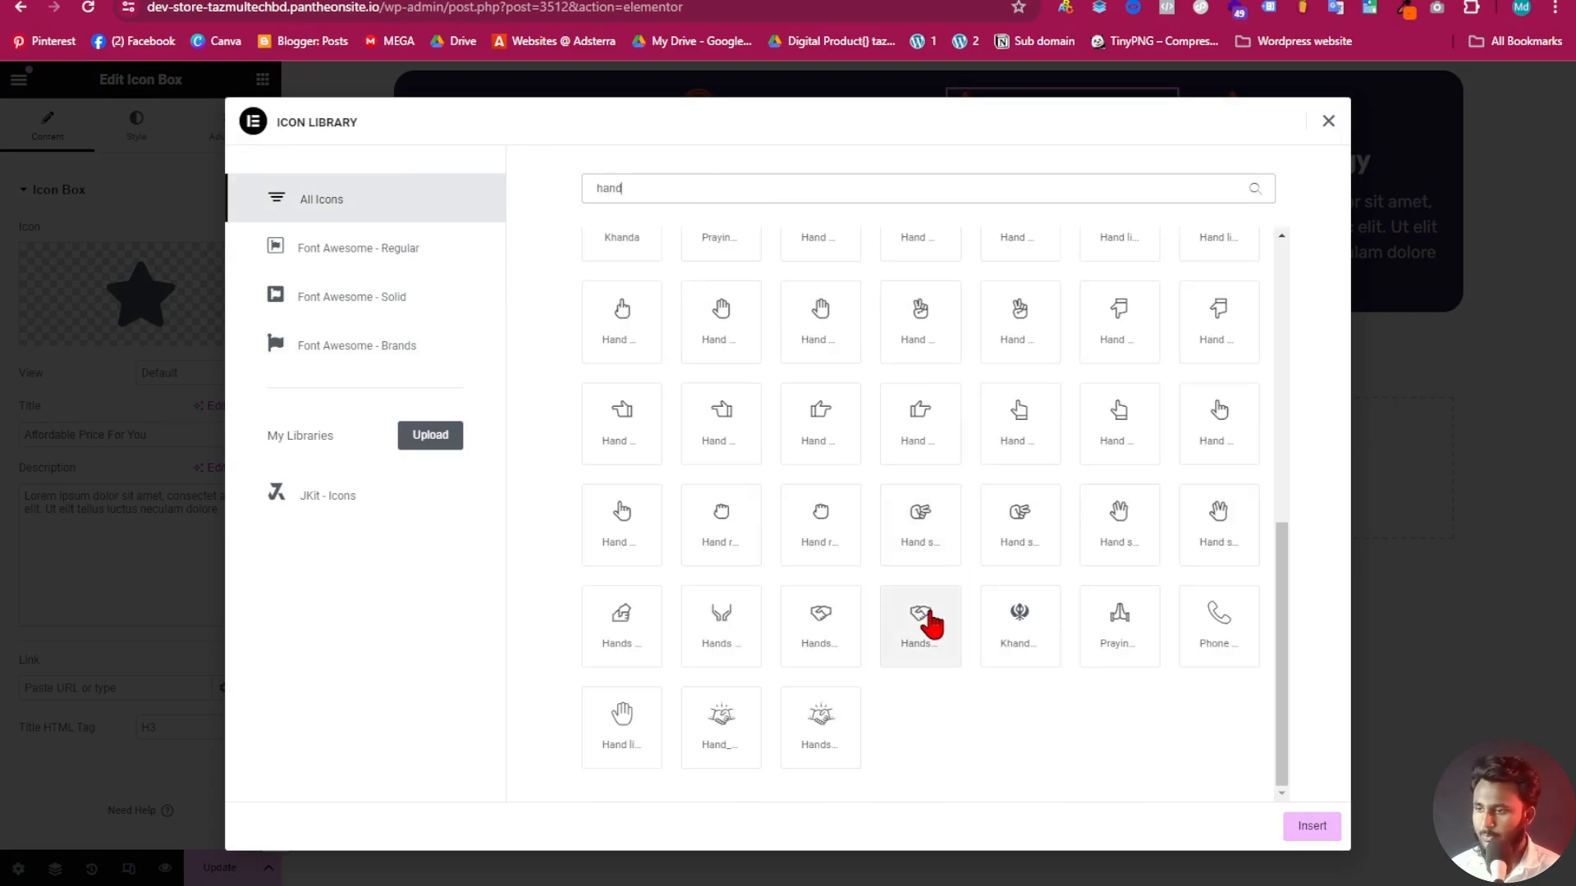
{"action": "scroll", "coordinate": [821, 611], "scroll_direction": "up", "scroll_amount": 8}
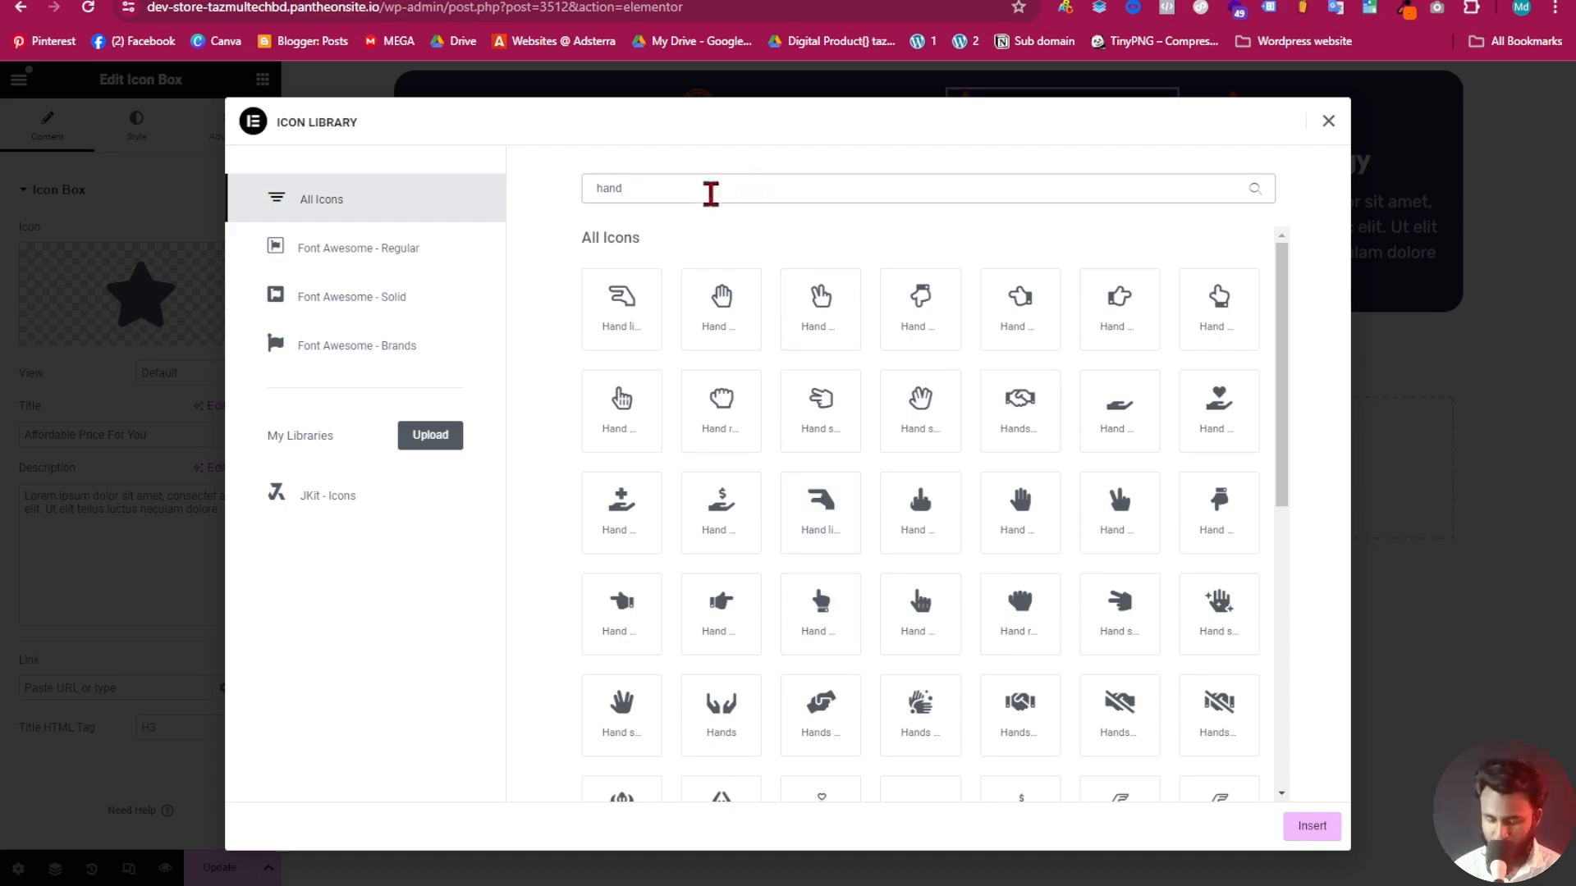
{"action": "left_click_drag", "start_coordinate": [711, 194], "coordinate": [552, 240]}
{"action": "key", "text": "BackSpace"}
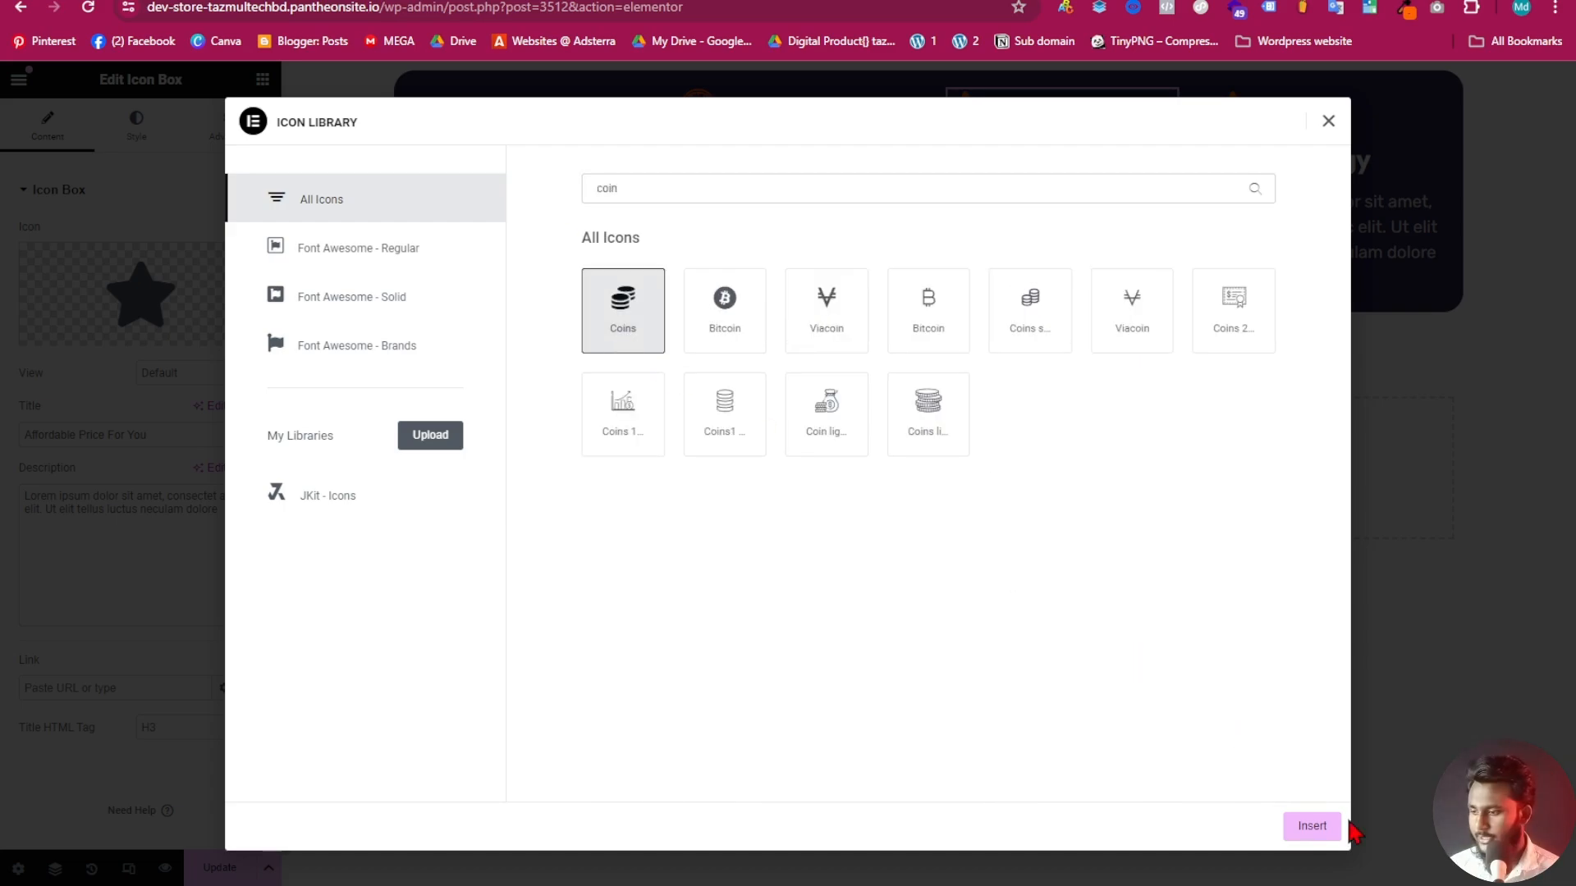
{"action": "left_click", "coordinate": [1303, 827]}
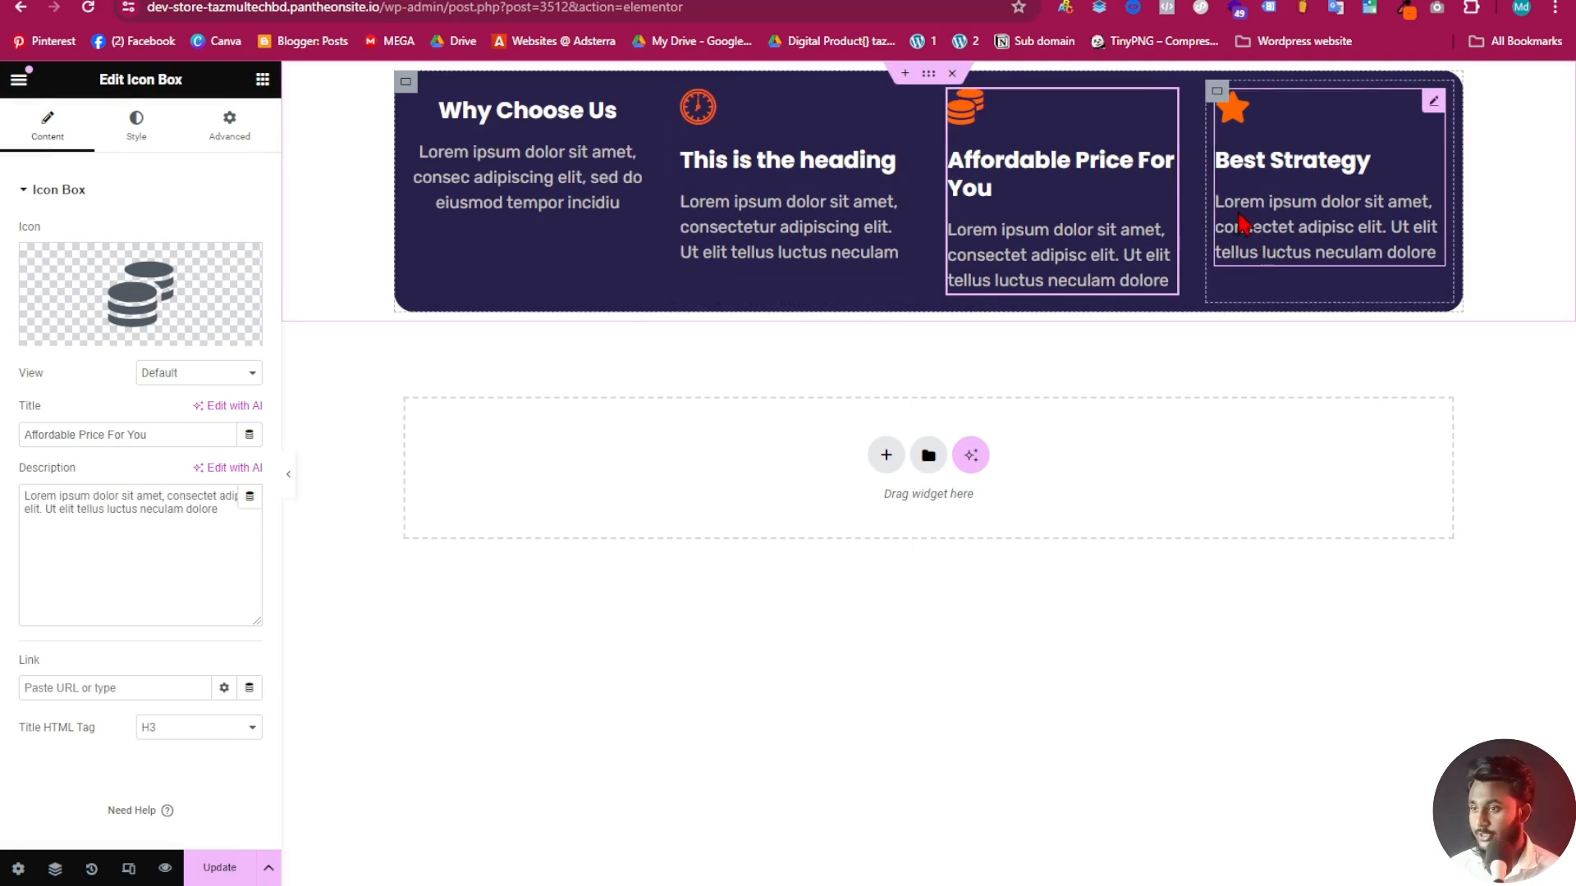
Search the icon library for "light" for the Best Strategy box and look through all matching icons
{"action": "left_click", "coordinate": [1264, 160]}
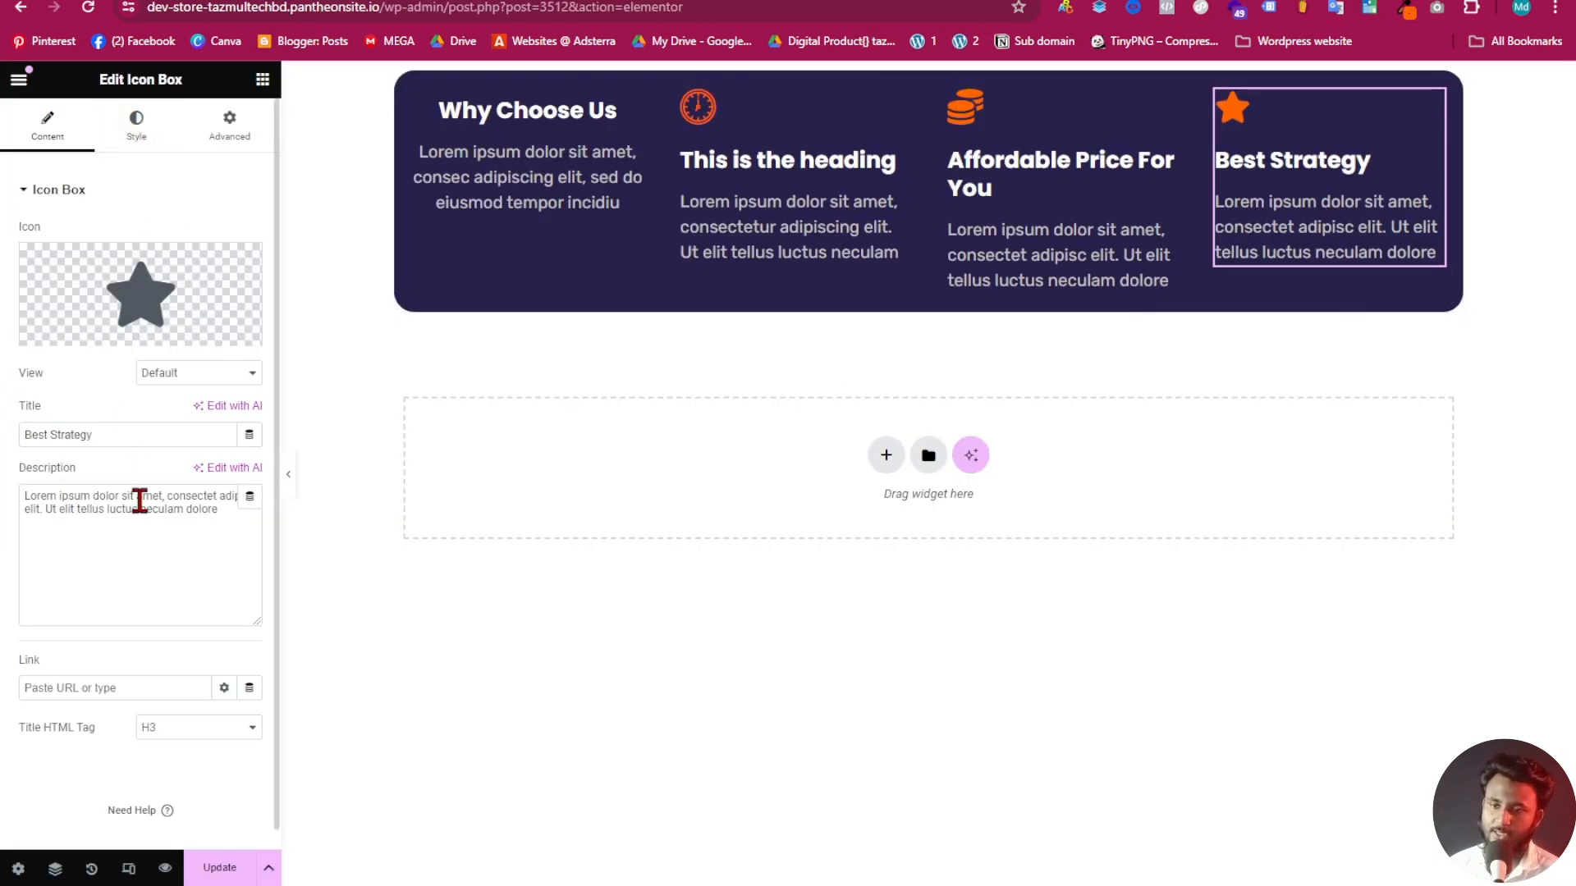
{"action": "left_click", "coordinate": [97, 341]}
{"action": "left_click", "coordinate": [893, 197]}
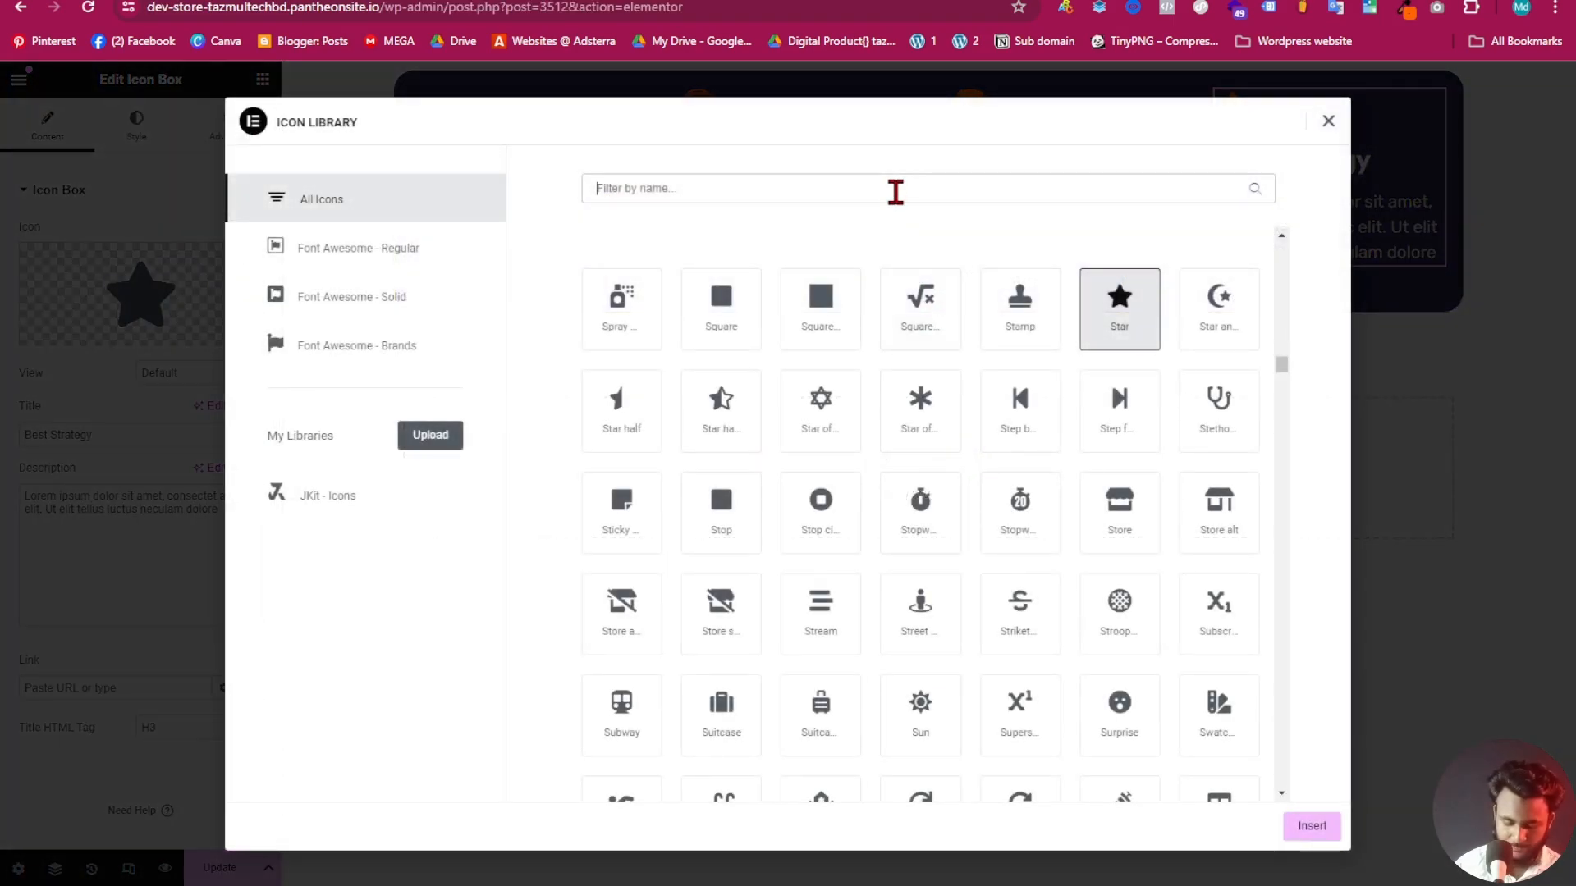
{"action": "type", "text": "ligh"}
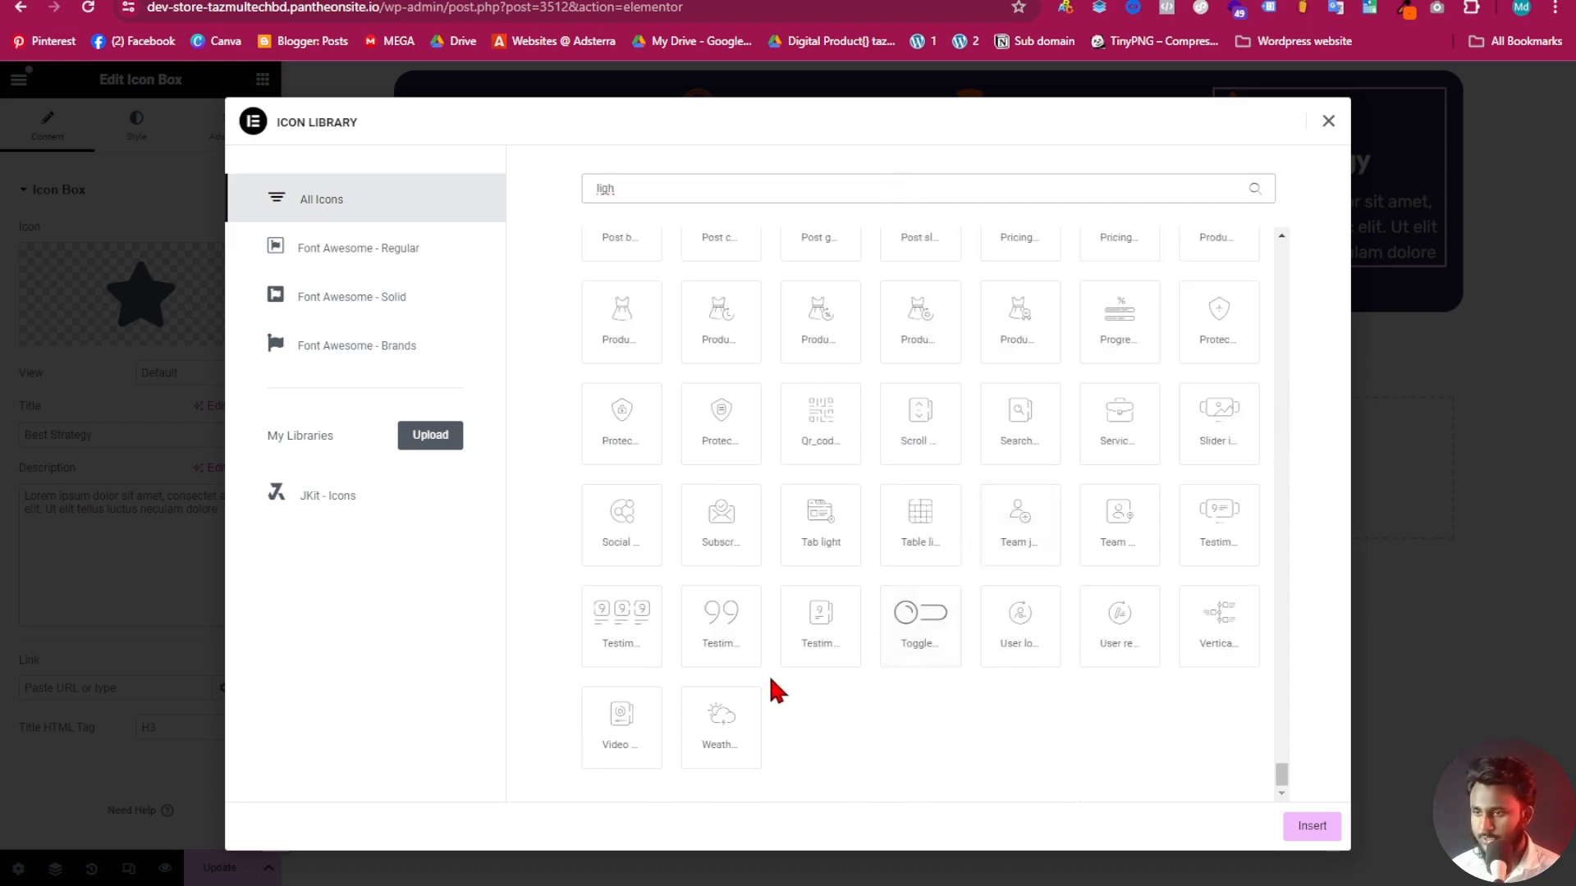
{"action": "scroll", "coordinate": [792, 624], "scroll_direction": "up", "scroll_amount": 10}
{"action": "scroll", "coordinate": [783, 459], "scroll_direction": "up", "scroll_amount": 5}
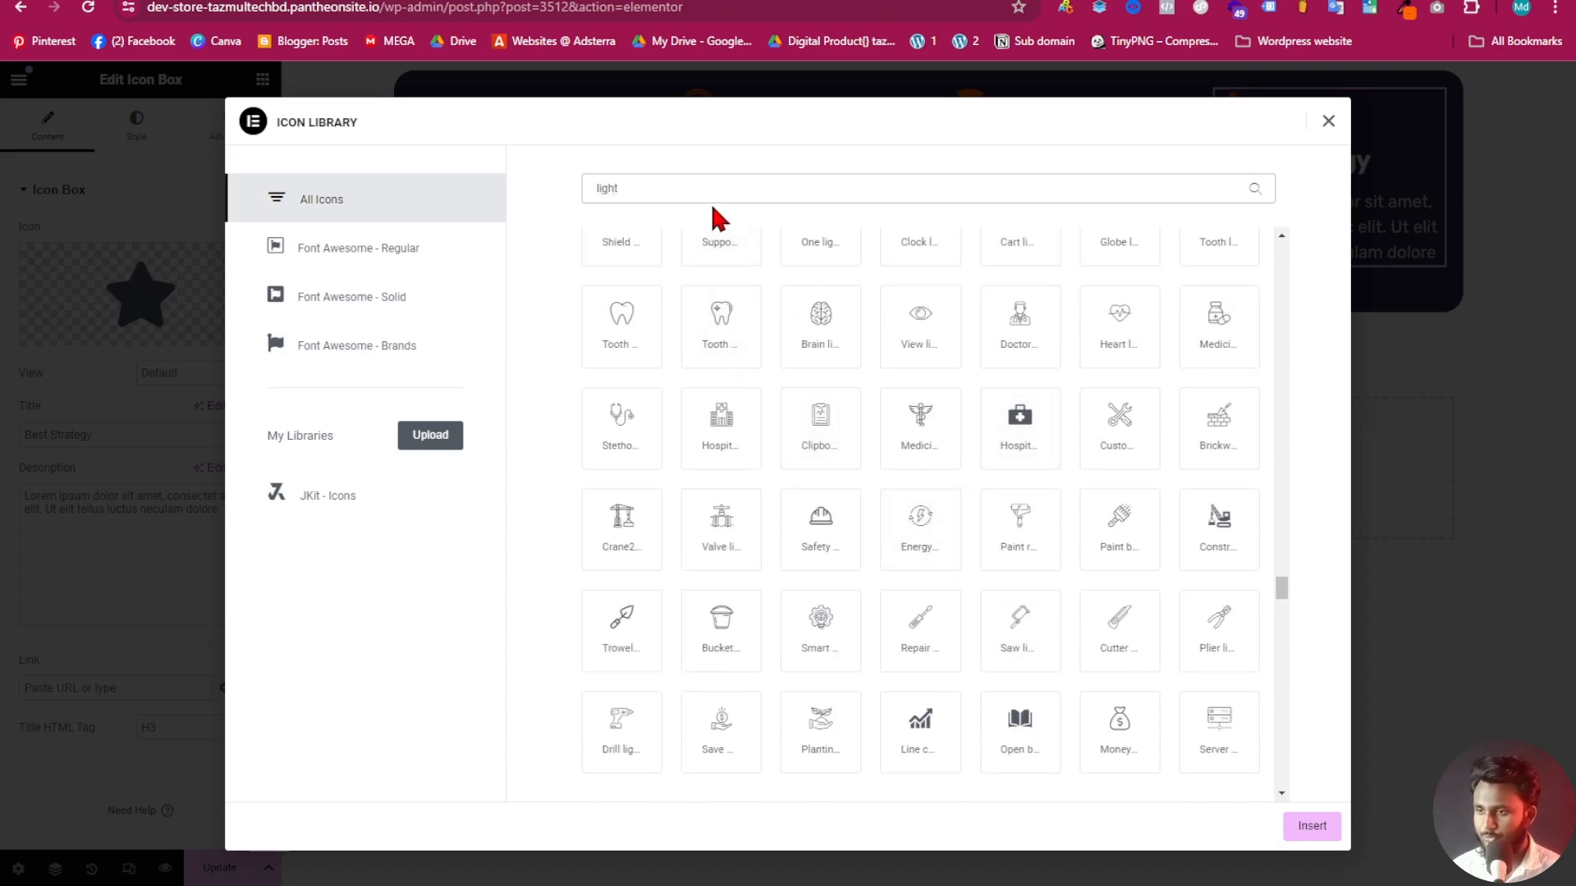
{"action": "scroll", "coordinate": [851, 437], "scroll_direction": "up", "scroll_amount": 5}
{"action": "scroll", "coordinate": [846, 440], "scroll_direction": "down", "scroll_amount": 5}
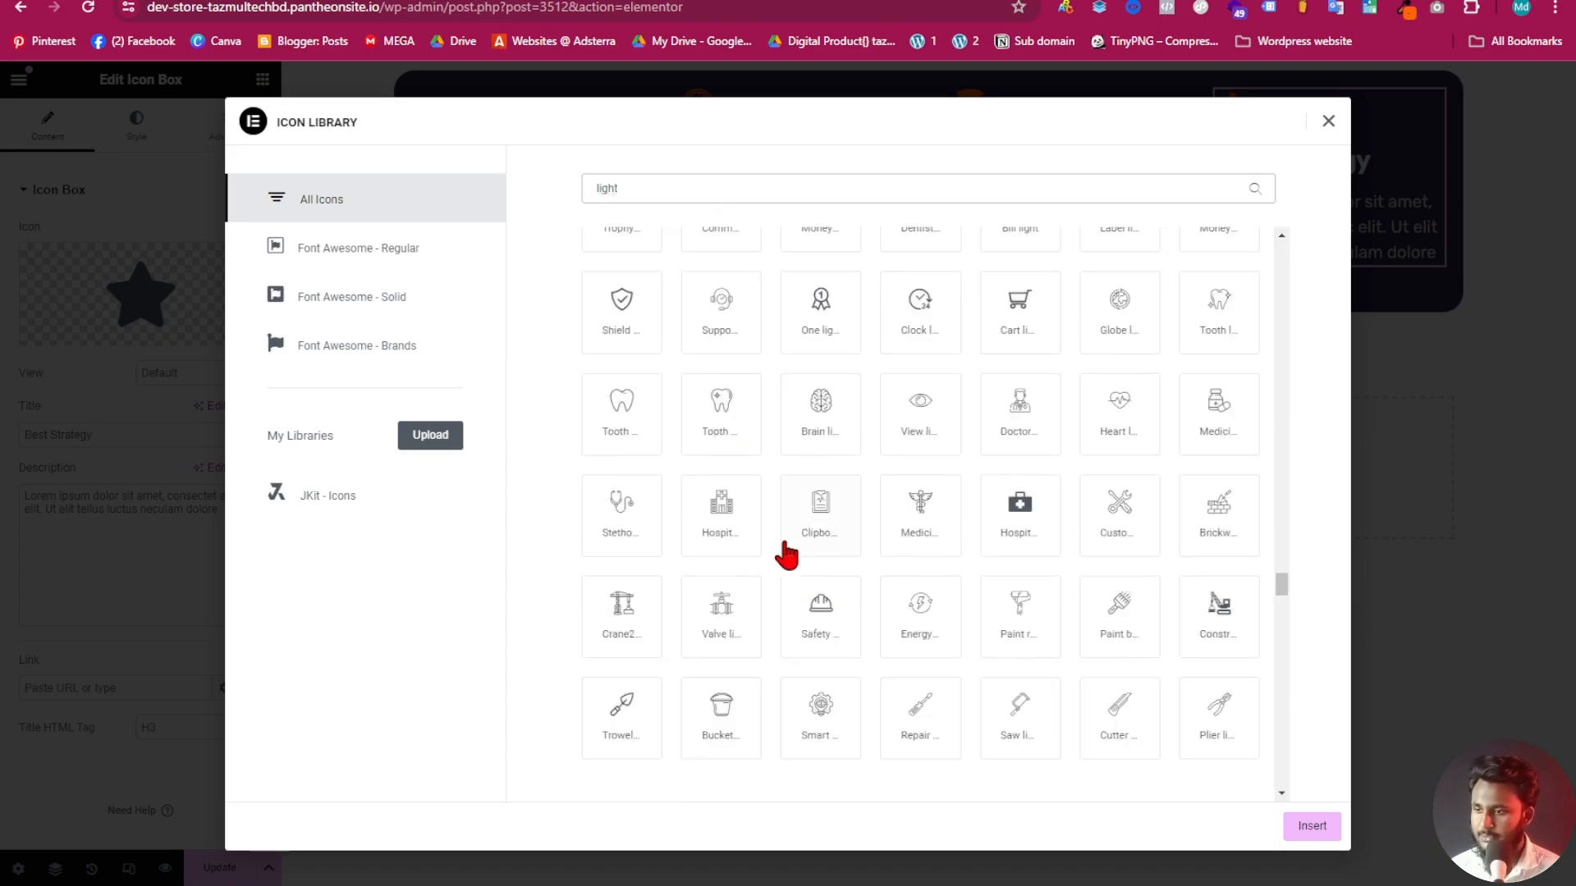
{"action": "scroll", "coordinate": [788, 616], "scroll_direction": "down", "scroll_amount": 10}
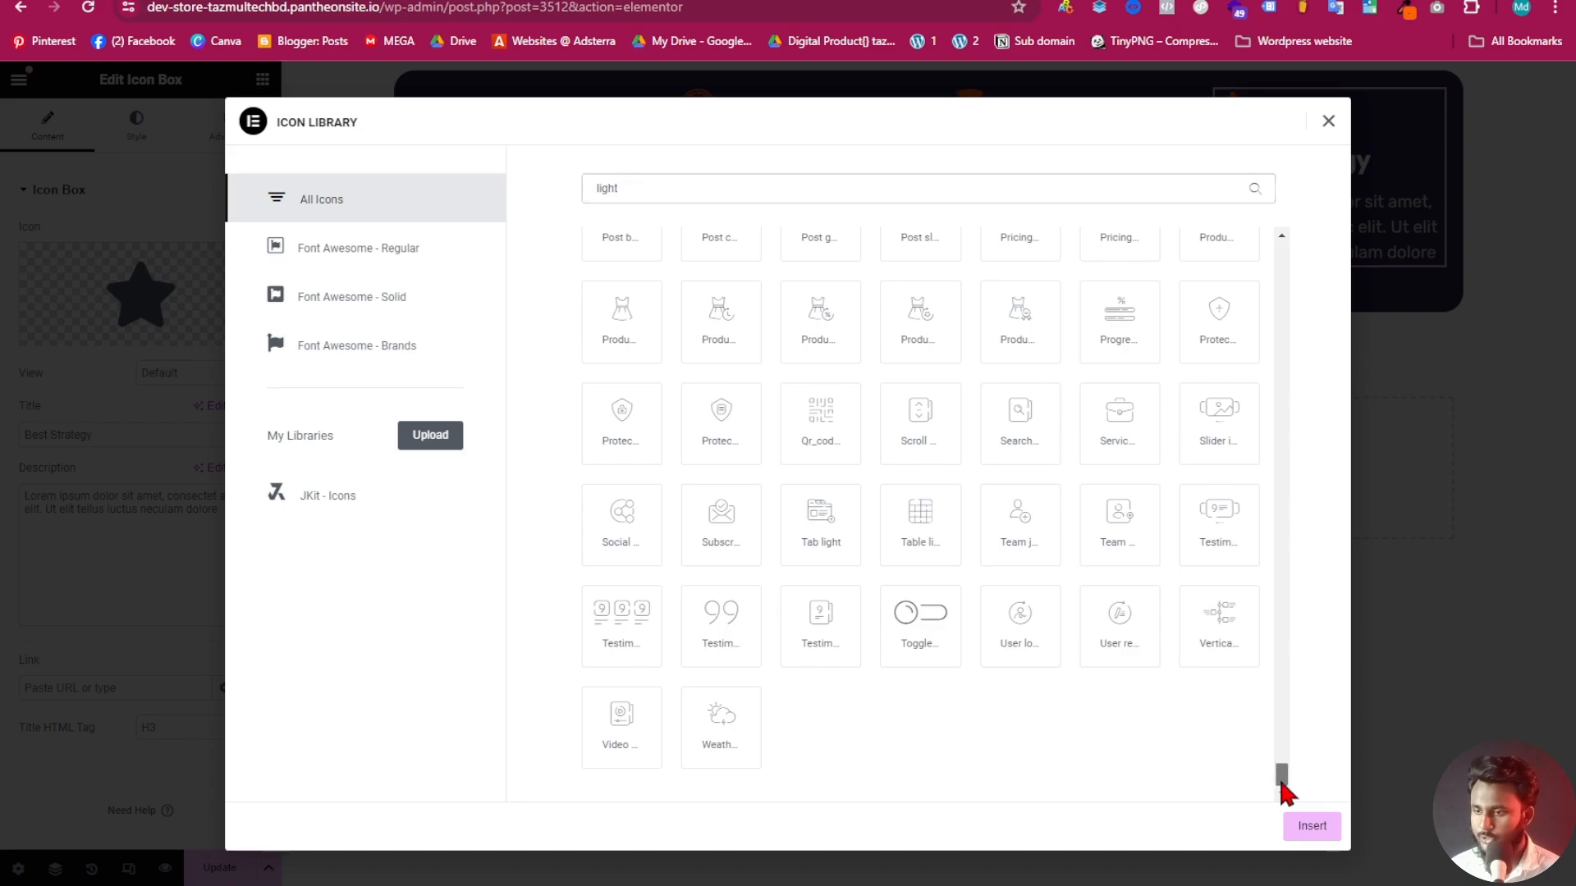
{"action": "left_click_drag", "start_coordinate": [1282, 792], "coordinate": [1164, 237]}
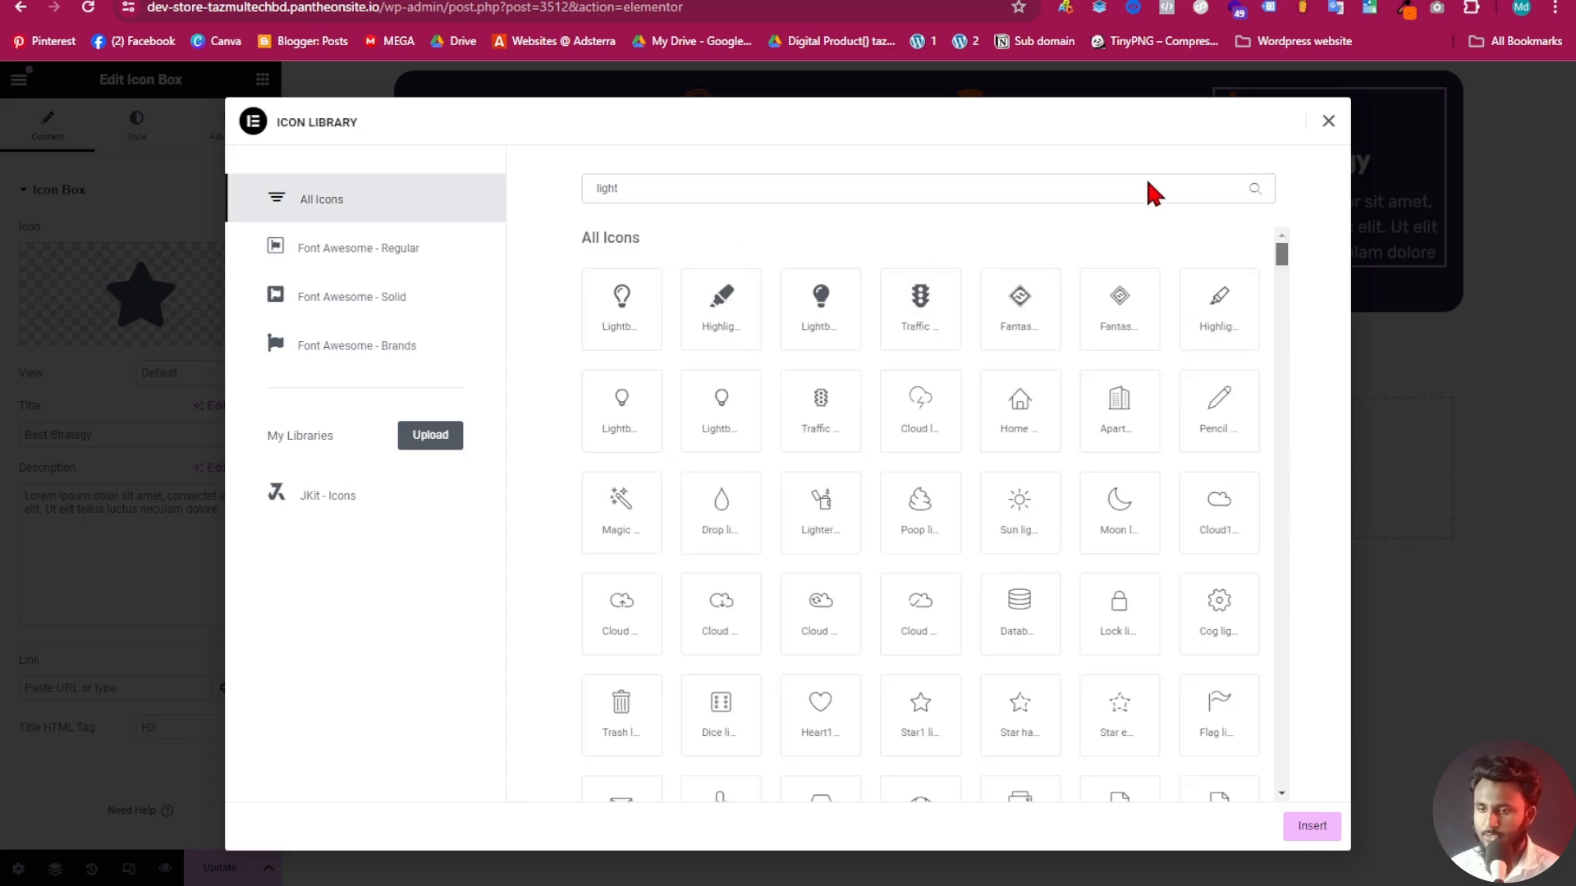
Insert the first outline lightbulb from the JKit - Icons library into the Best Strategy box and preview the bar at full width
{"action": "left_click", "coordinate": [345, 492]}
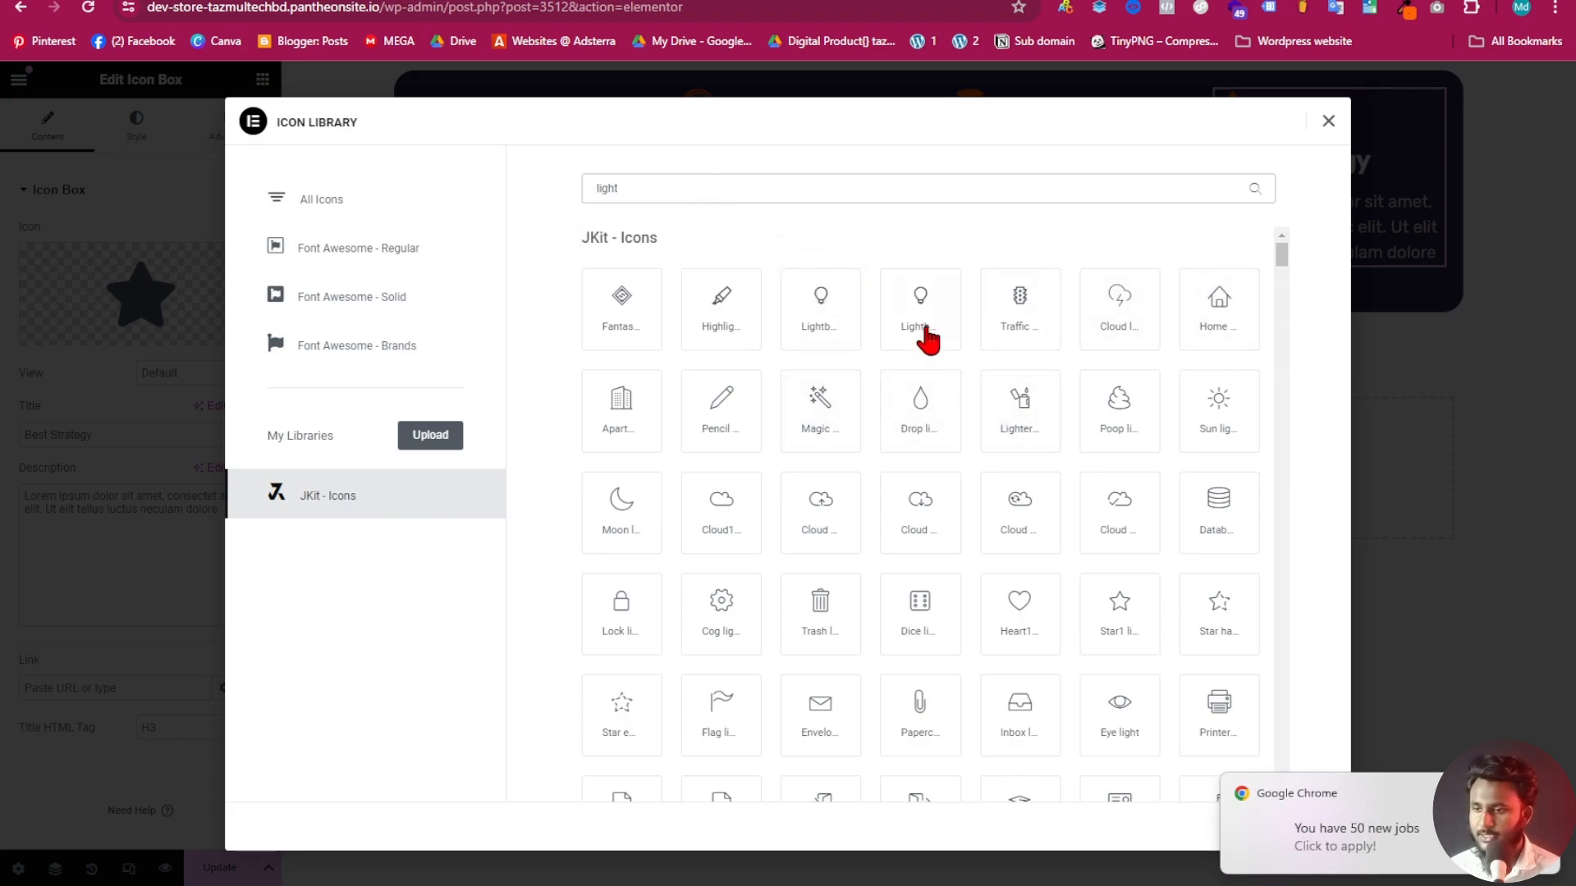
{"action": "scroll", "coordinate": [907, 698], "scroll_direction": "down", "scroll_amount": 4}
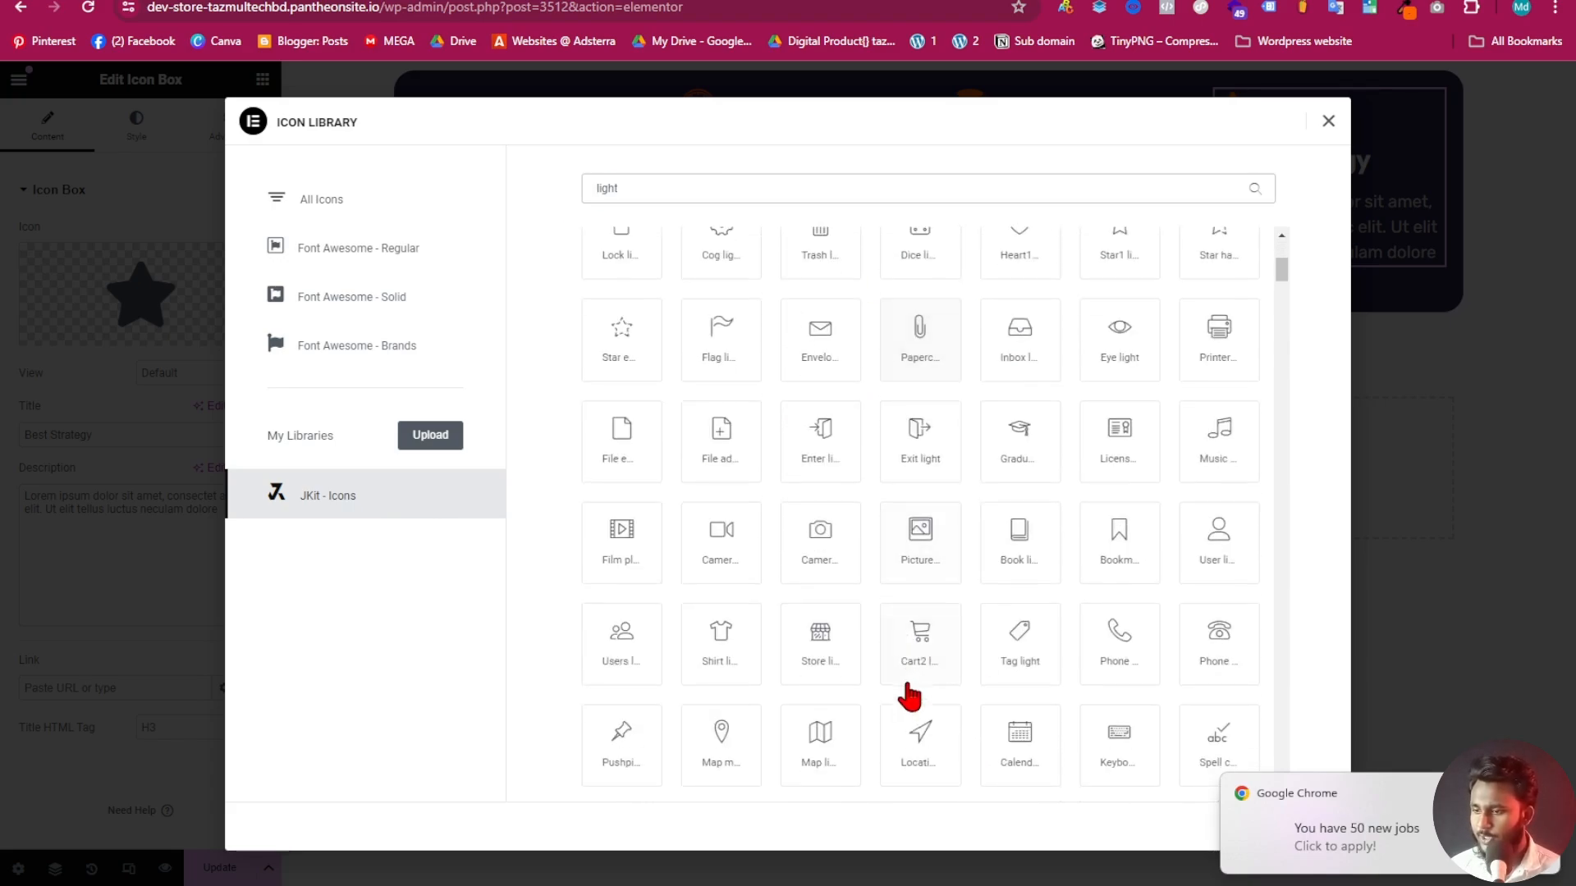
{"action": "scroll", "coordinate": [921, 660], "scroll_direction": "down", "scroll_amount": 2}
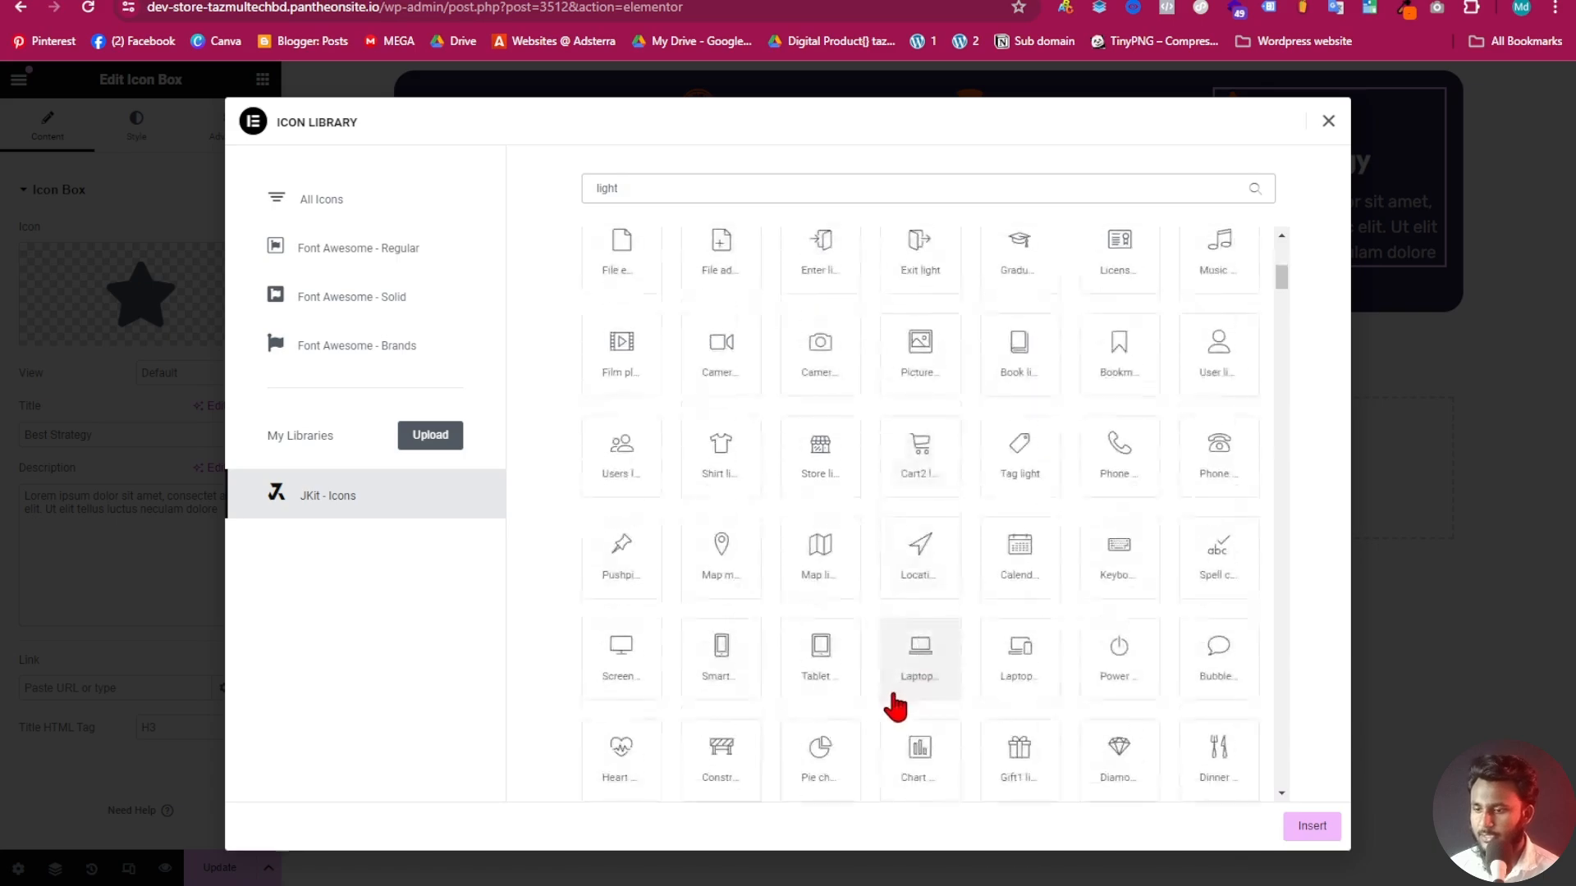
{"action": "scroll", "coordinate": [893, 615], "scroll_direction": "up", "scroll_amount": 6}
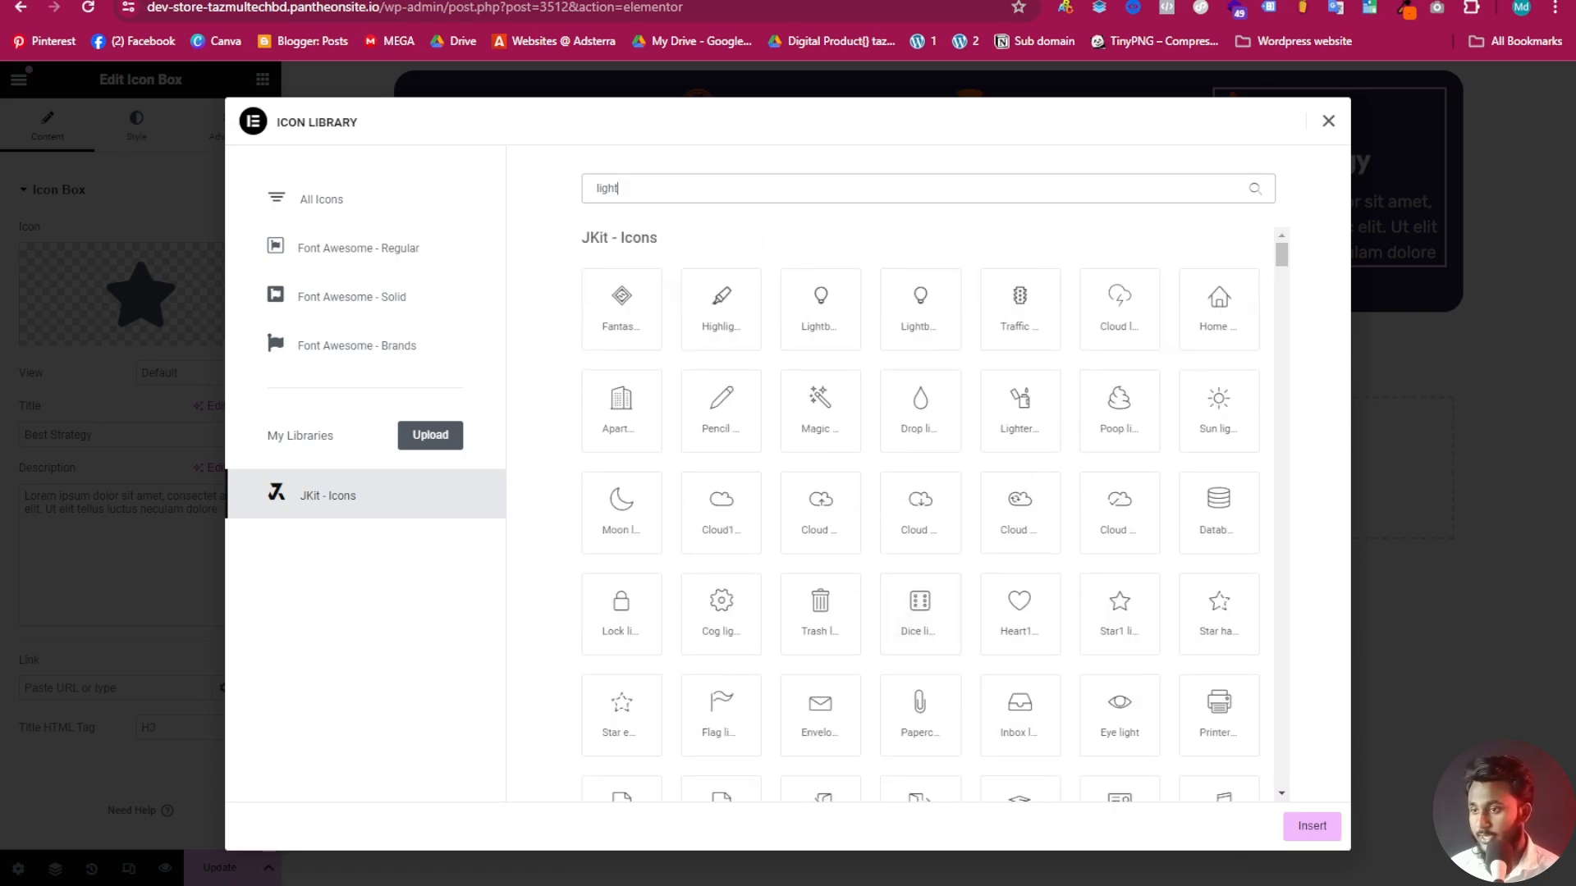
{"action": "left_click", "coordinate": [817, 317]}
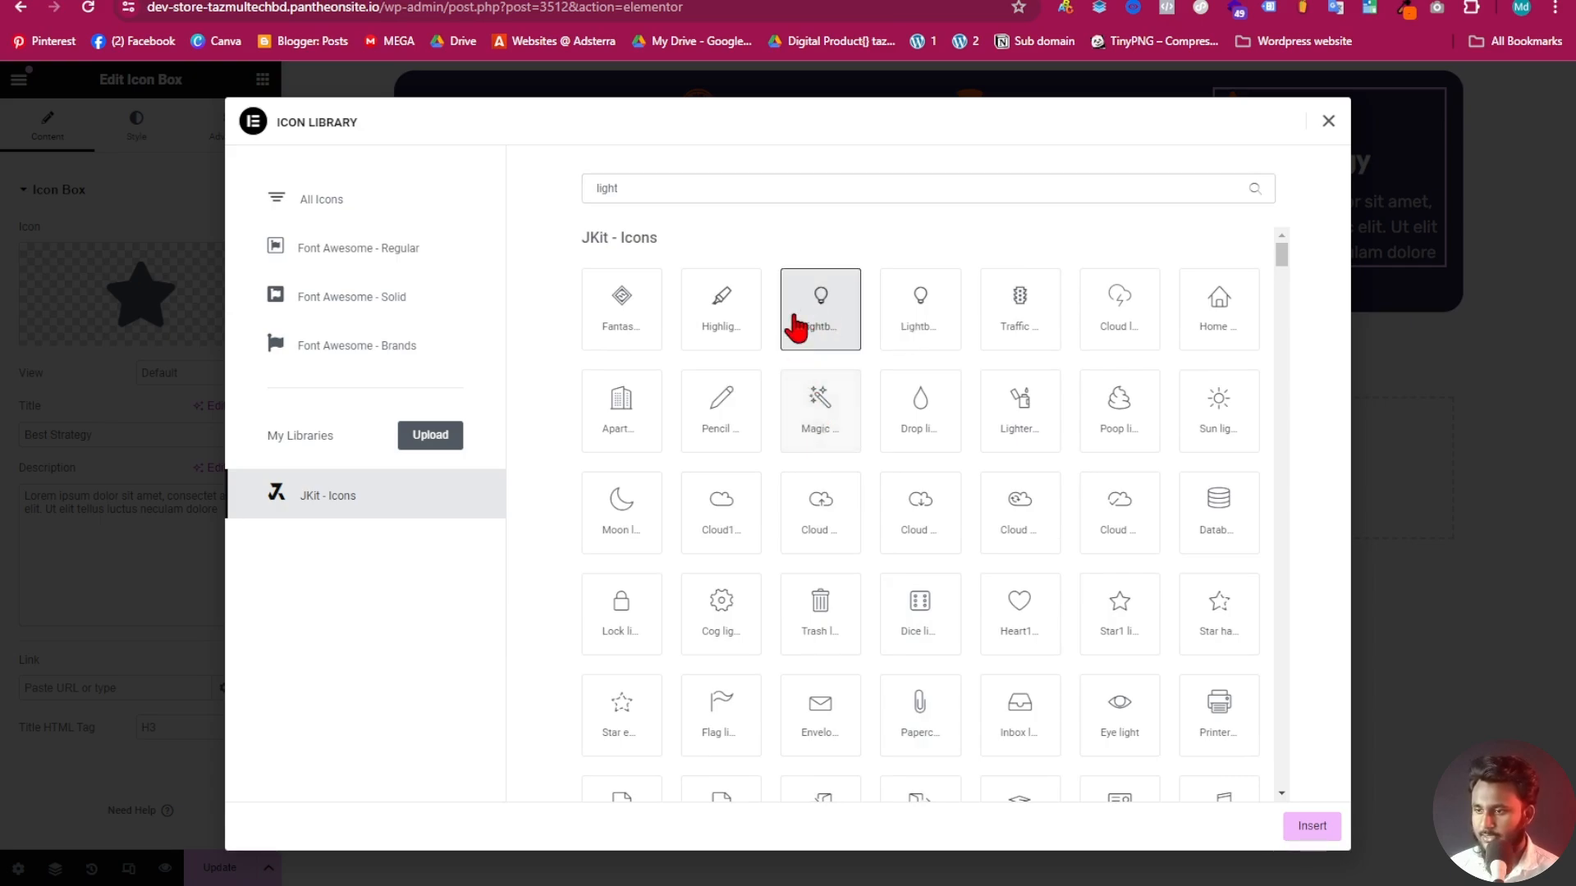
{"action": "left_click", "coordinate": [1314, 829]}
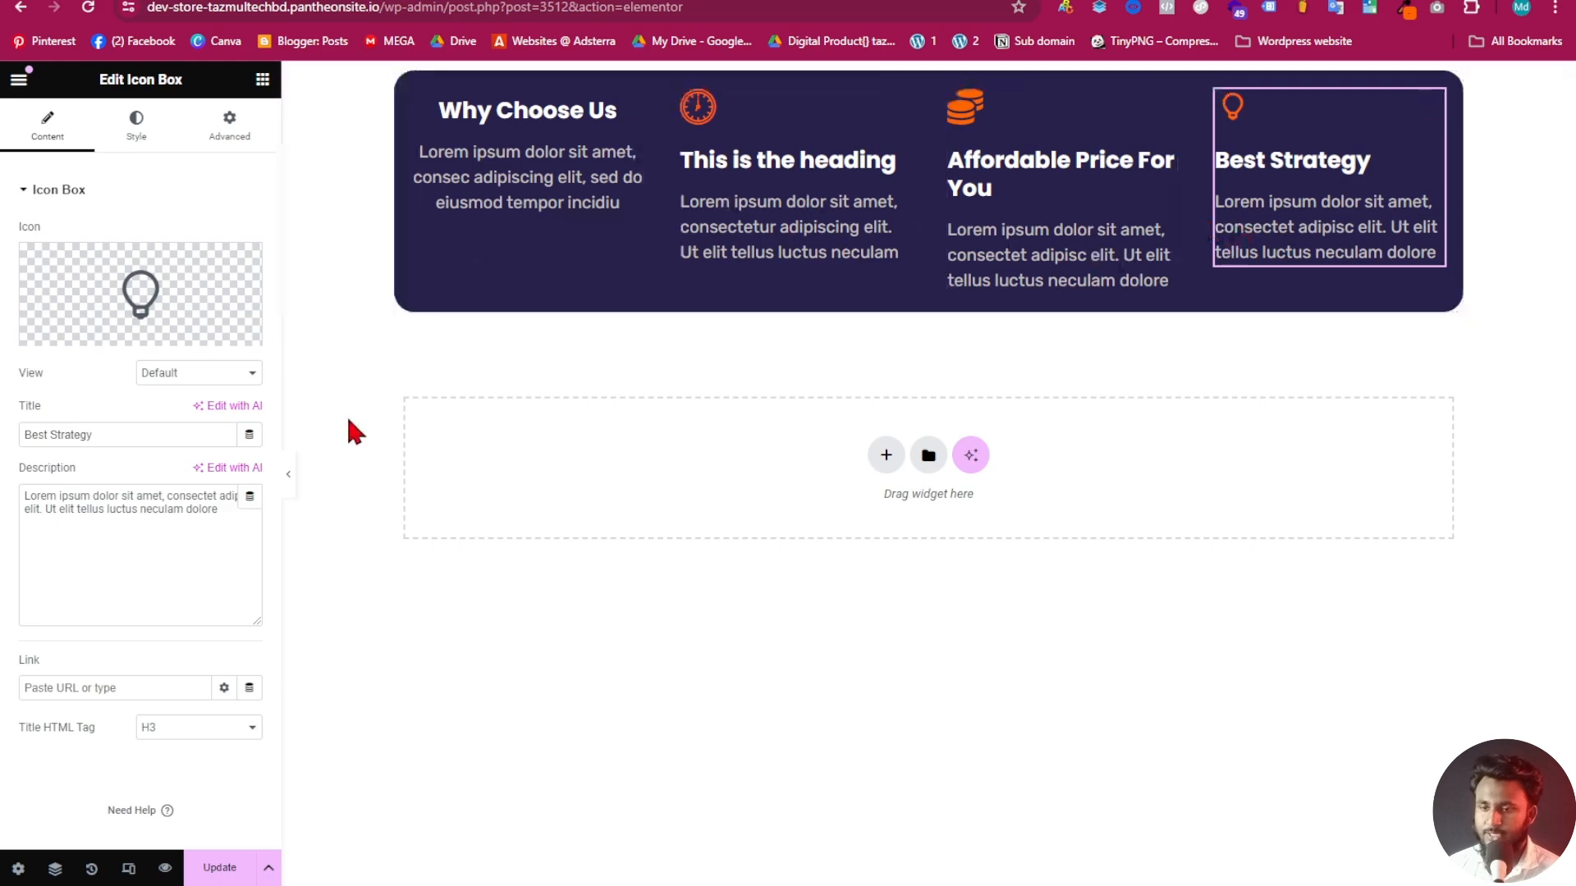
{"action": "left_click", "coordinate": [288, 474]}
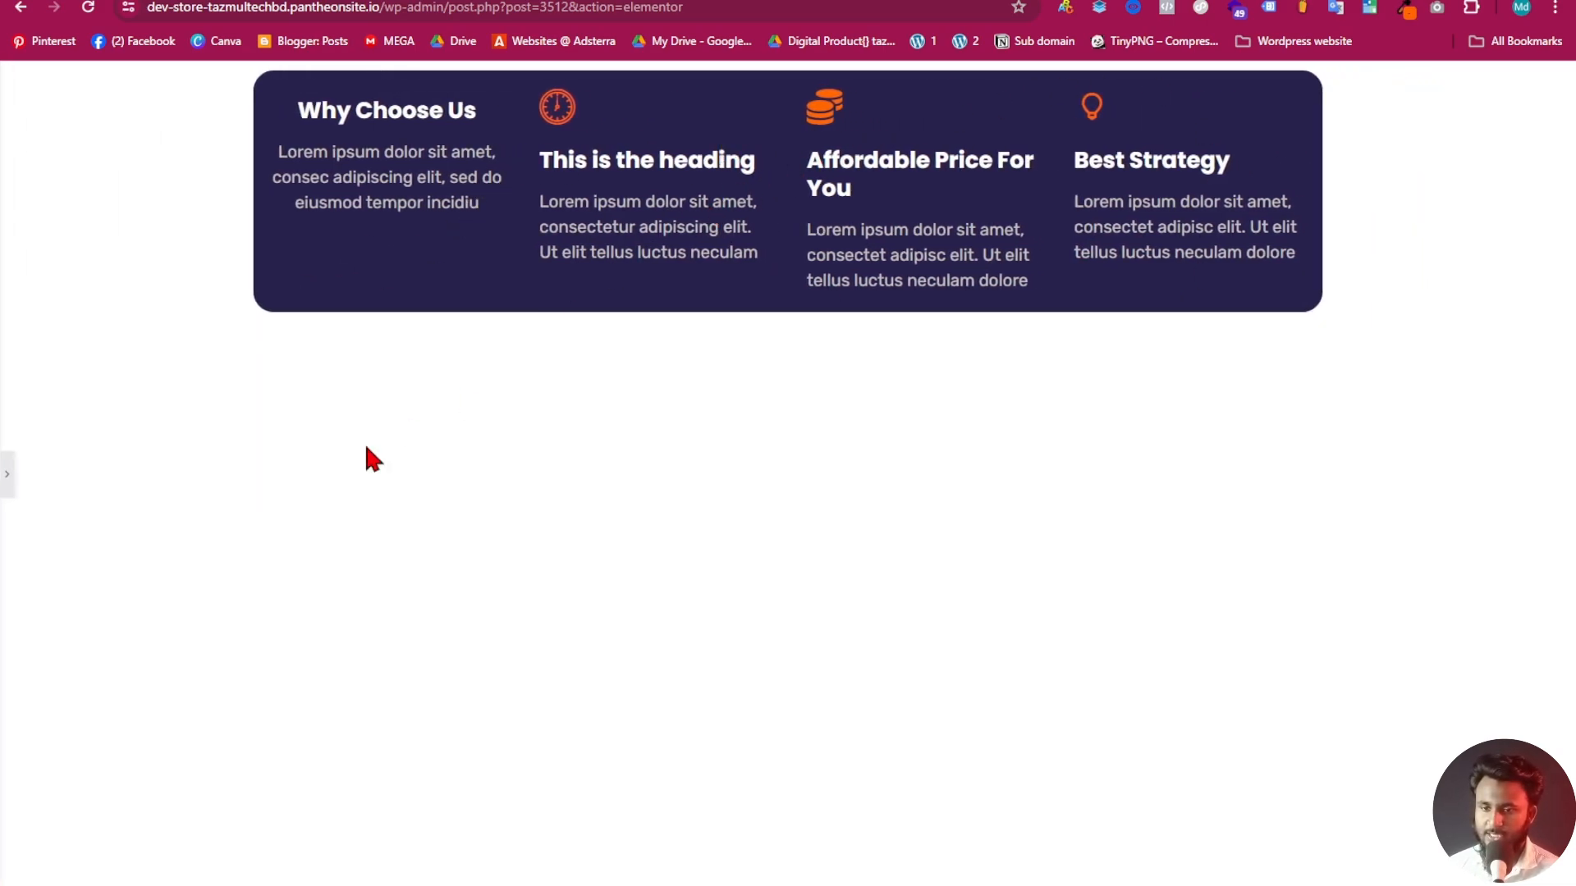
{"action": "left_click", "coordinate": [7, 480]}
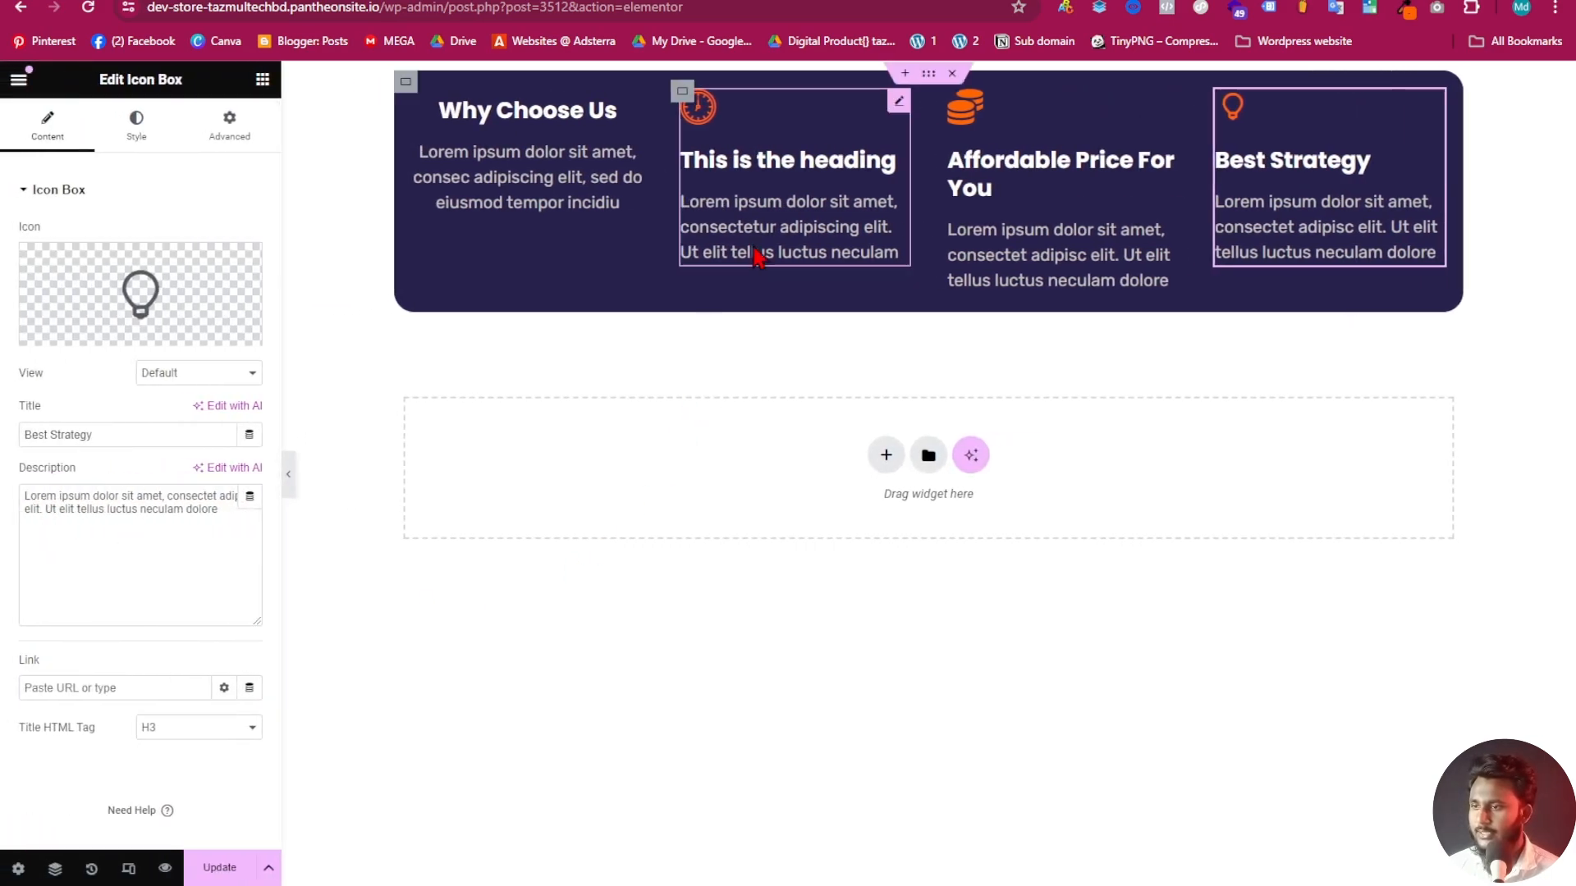
Sample the orange #FF6400 from the demo site's Affordable Price card and apply it as the third container's classic background color
{"action": "left_click", "coordinate": [1026, 155]}
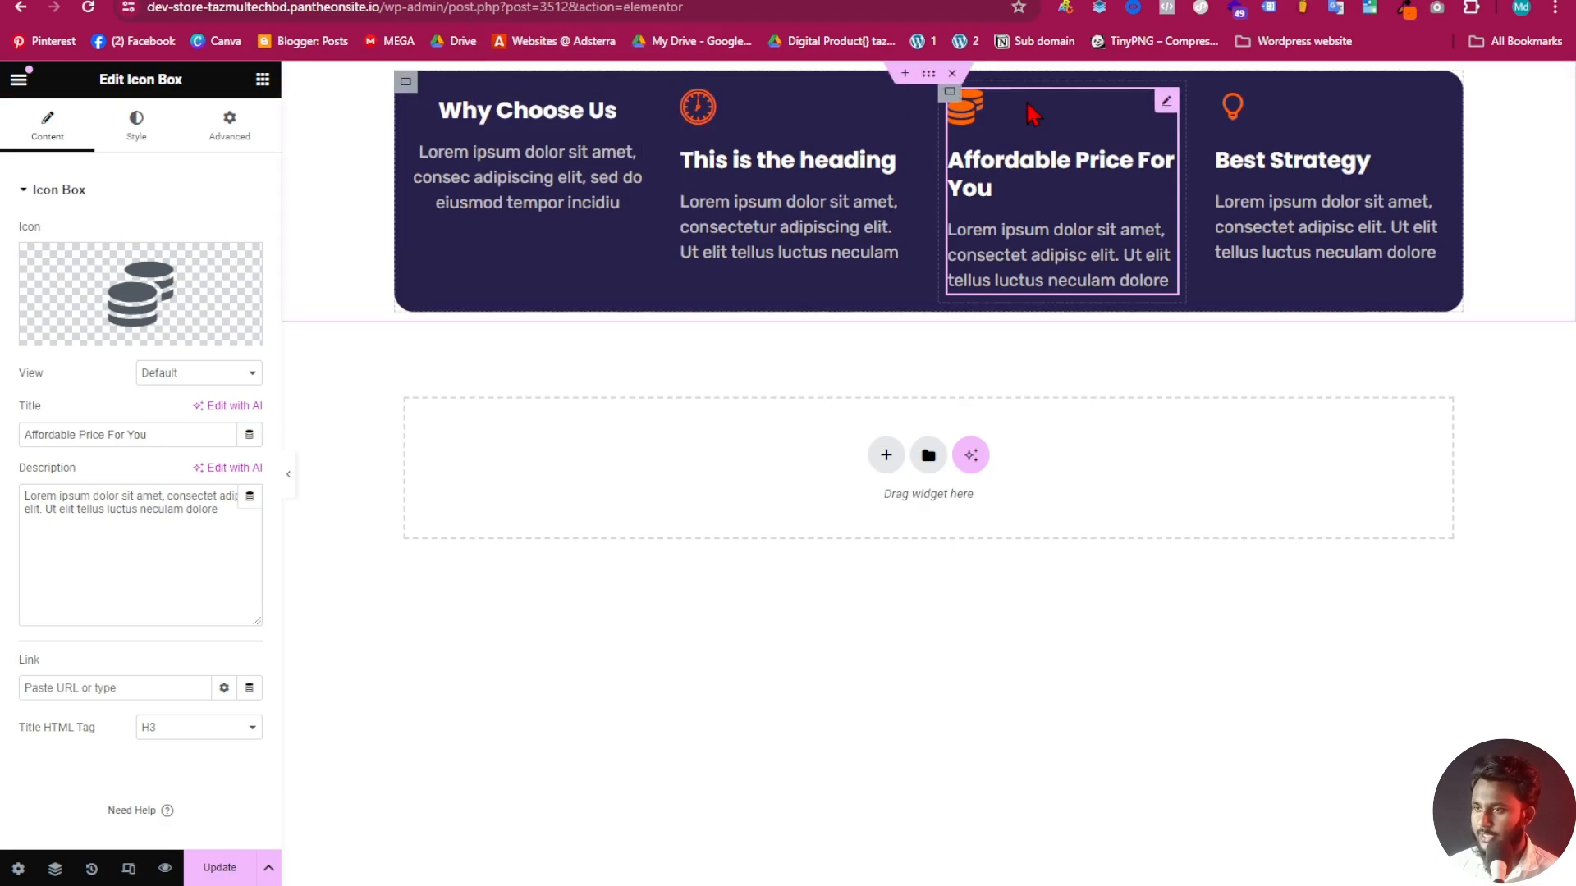
{"action": "left_click", "coordinate": [950, 100]}
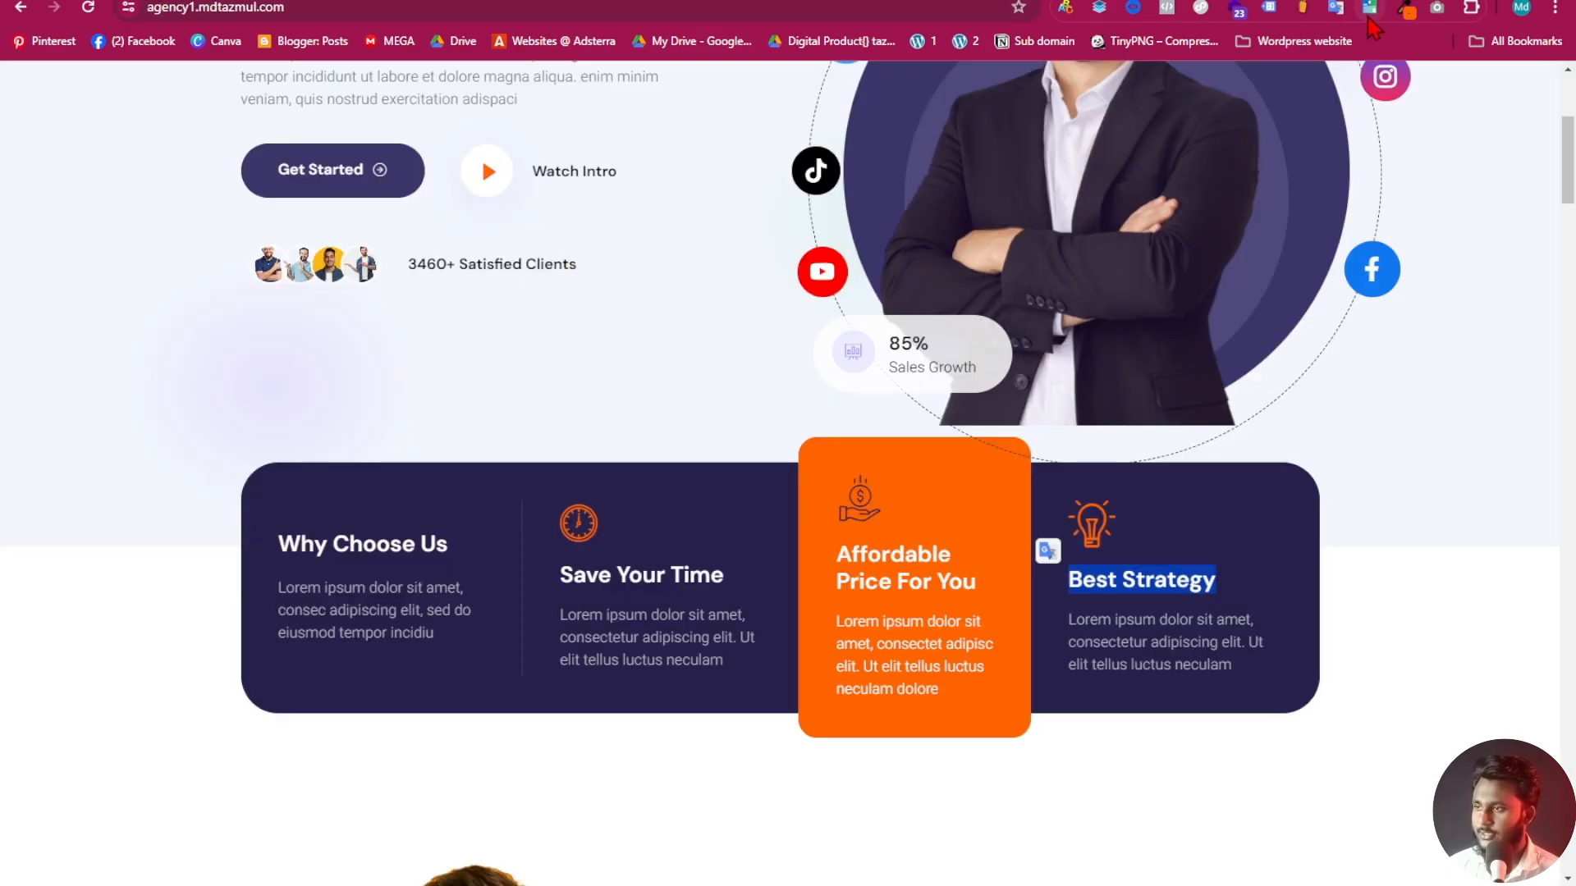
{"action": "left_click", "coordinate": [1406, 9]}
{"action": "left_click", "coordinate": [968, 492]}
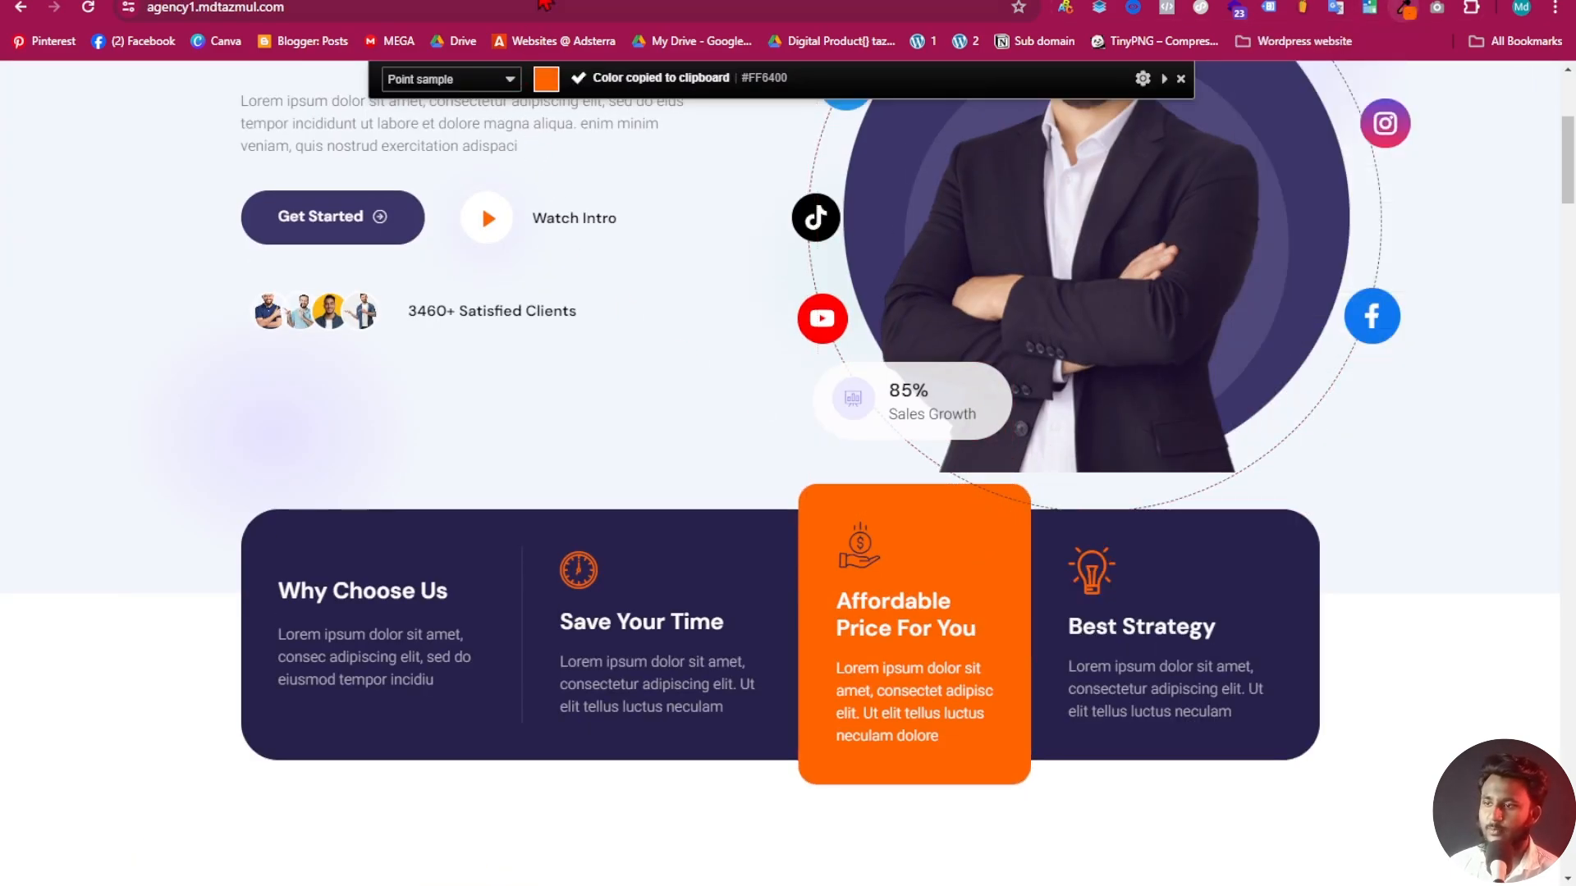
{"action": "left_click", "coordinate": [542, 1]}
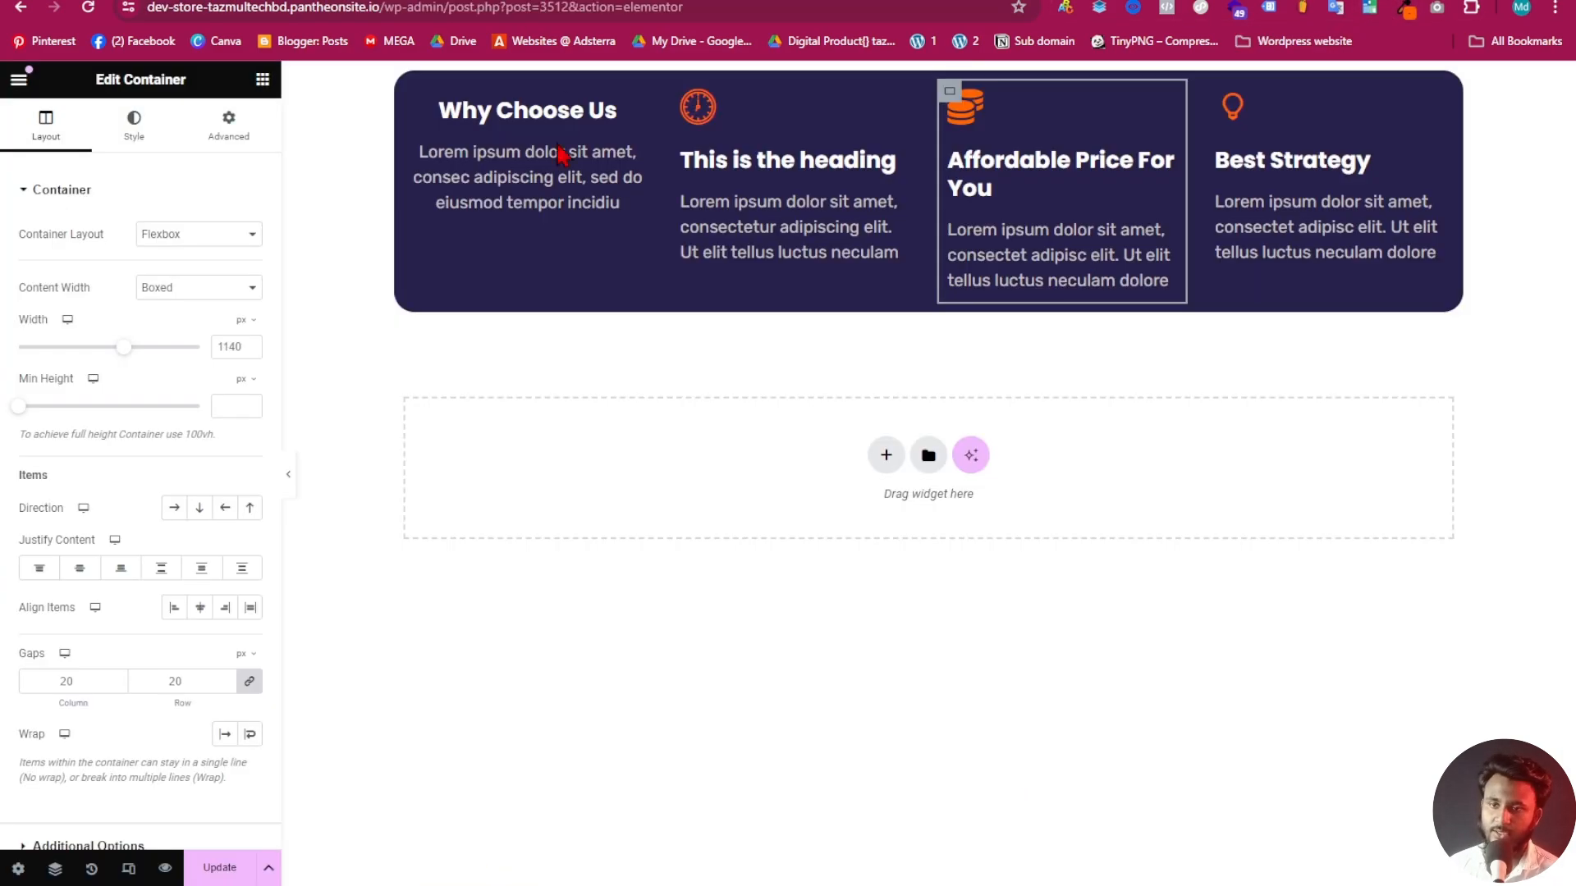
{"action": "left_click", "coordinate": [133, 131]}
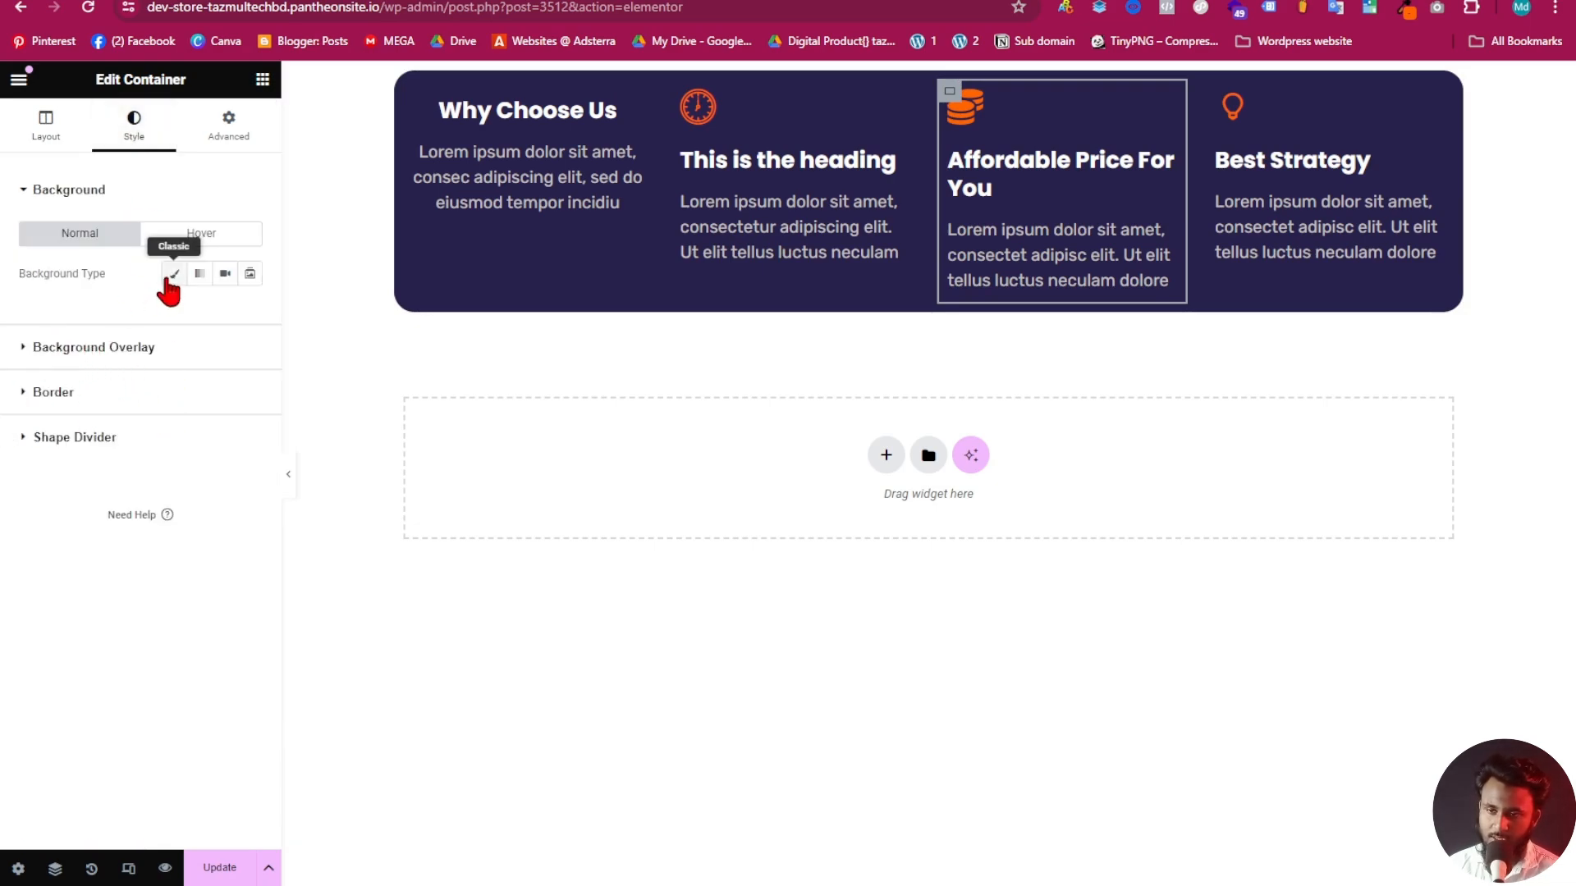
{"action": "left_click", "coordinate": [172, 275]}
{"action": "left_click", "coordinate": [250, 315]}
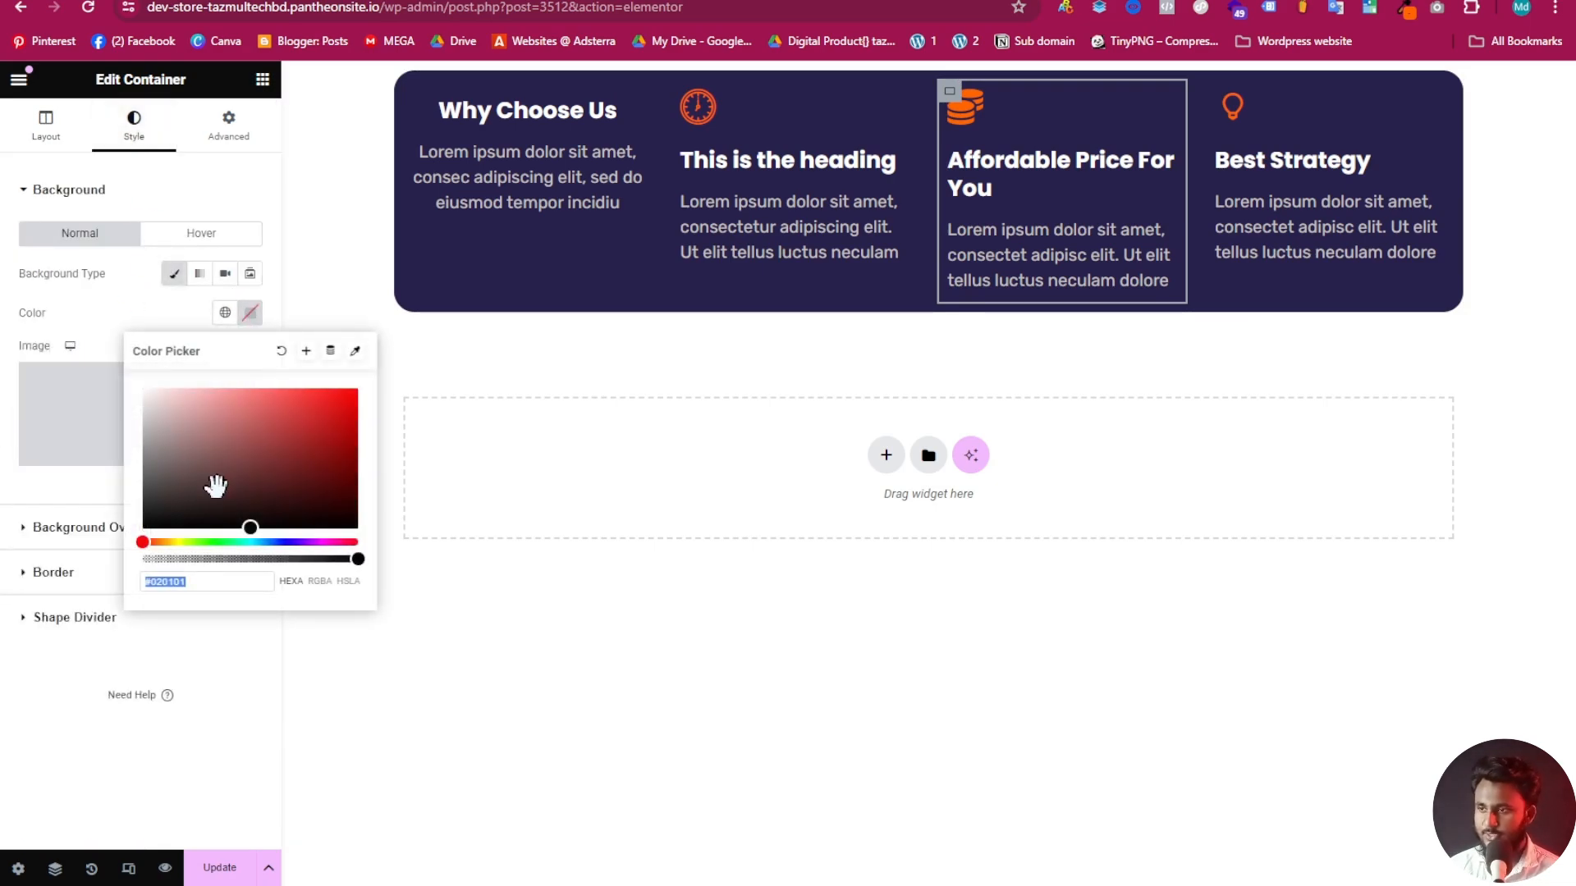
{"action": "key", "text": "ctrl+v"}
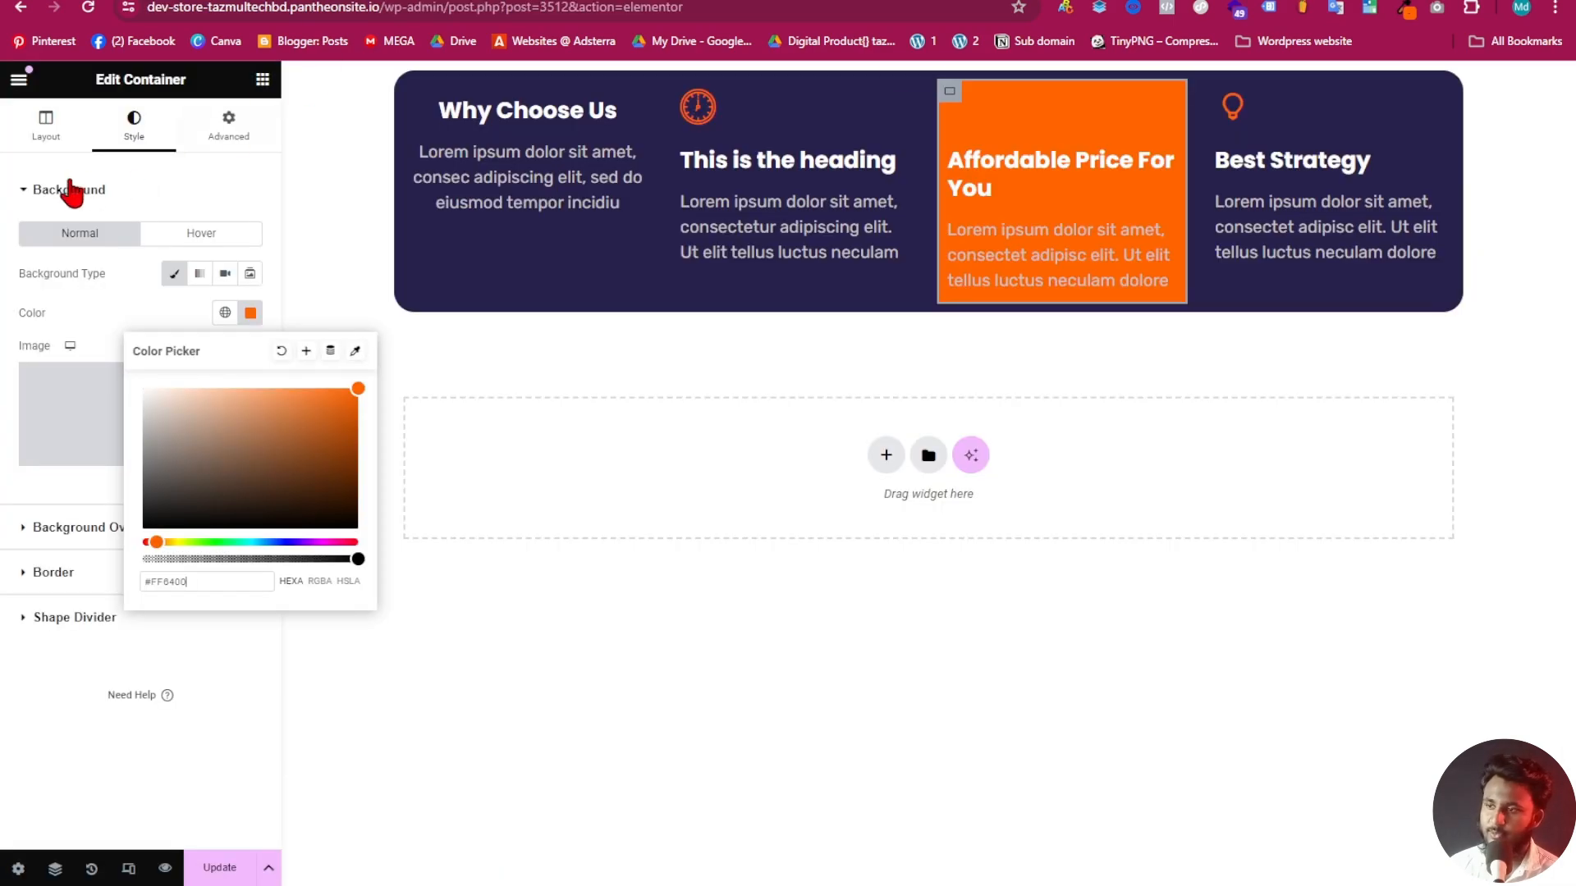
Set the primary color of the Affordable Price For You box's coins icon to black, #000000
{"action": "left_click", "coordinate": [1089, 171]}
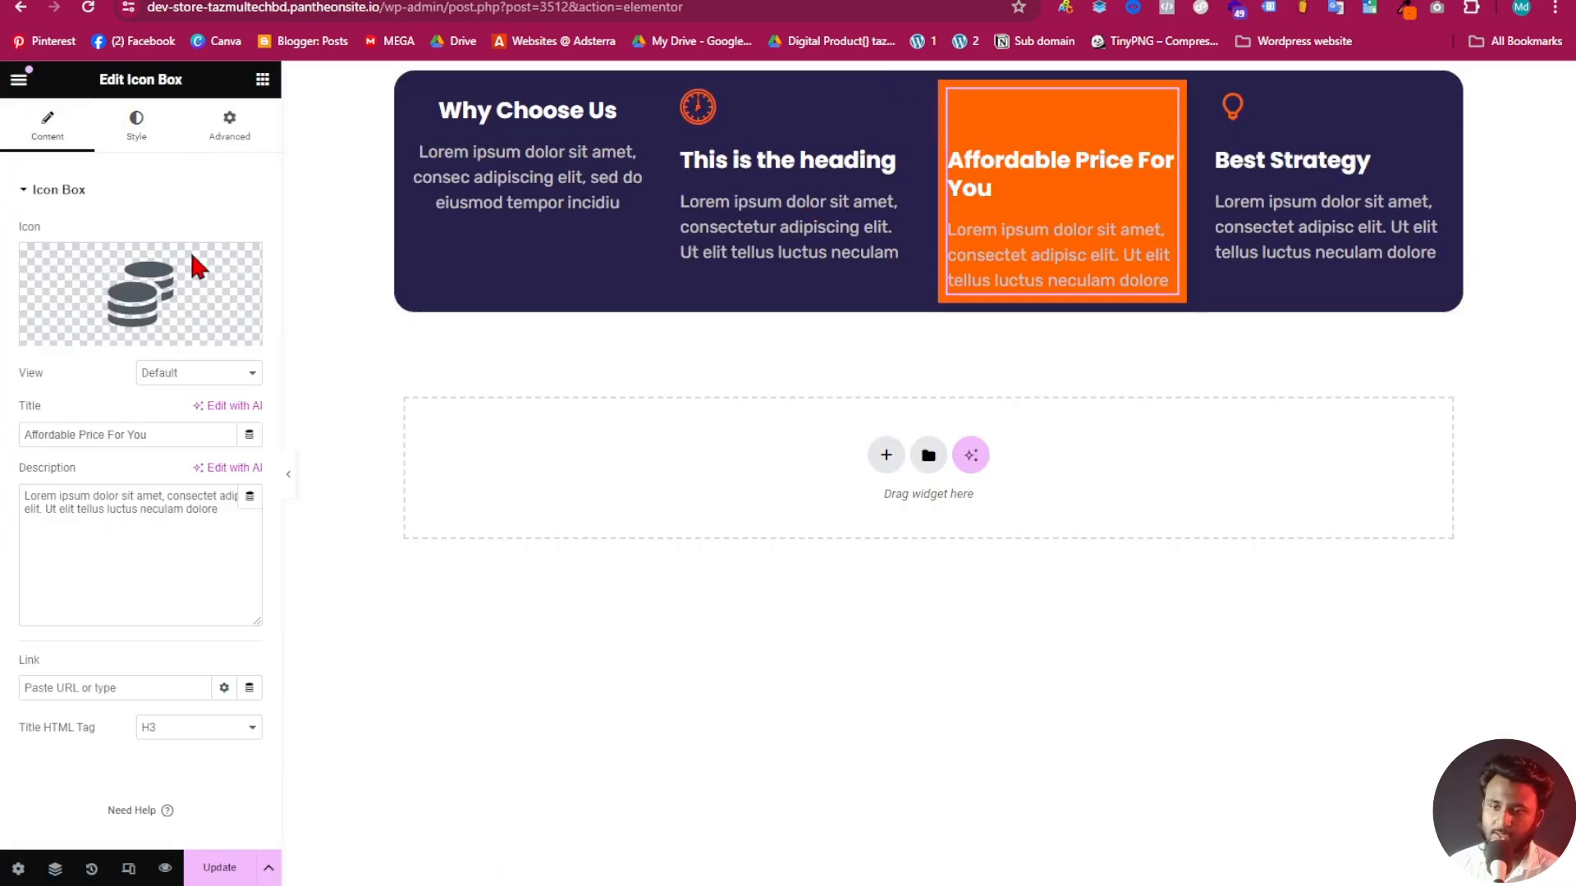
{"action": "left_click", "coordinate": [137, 125]}
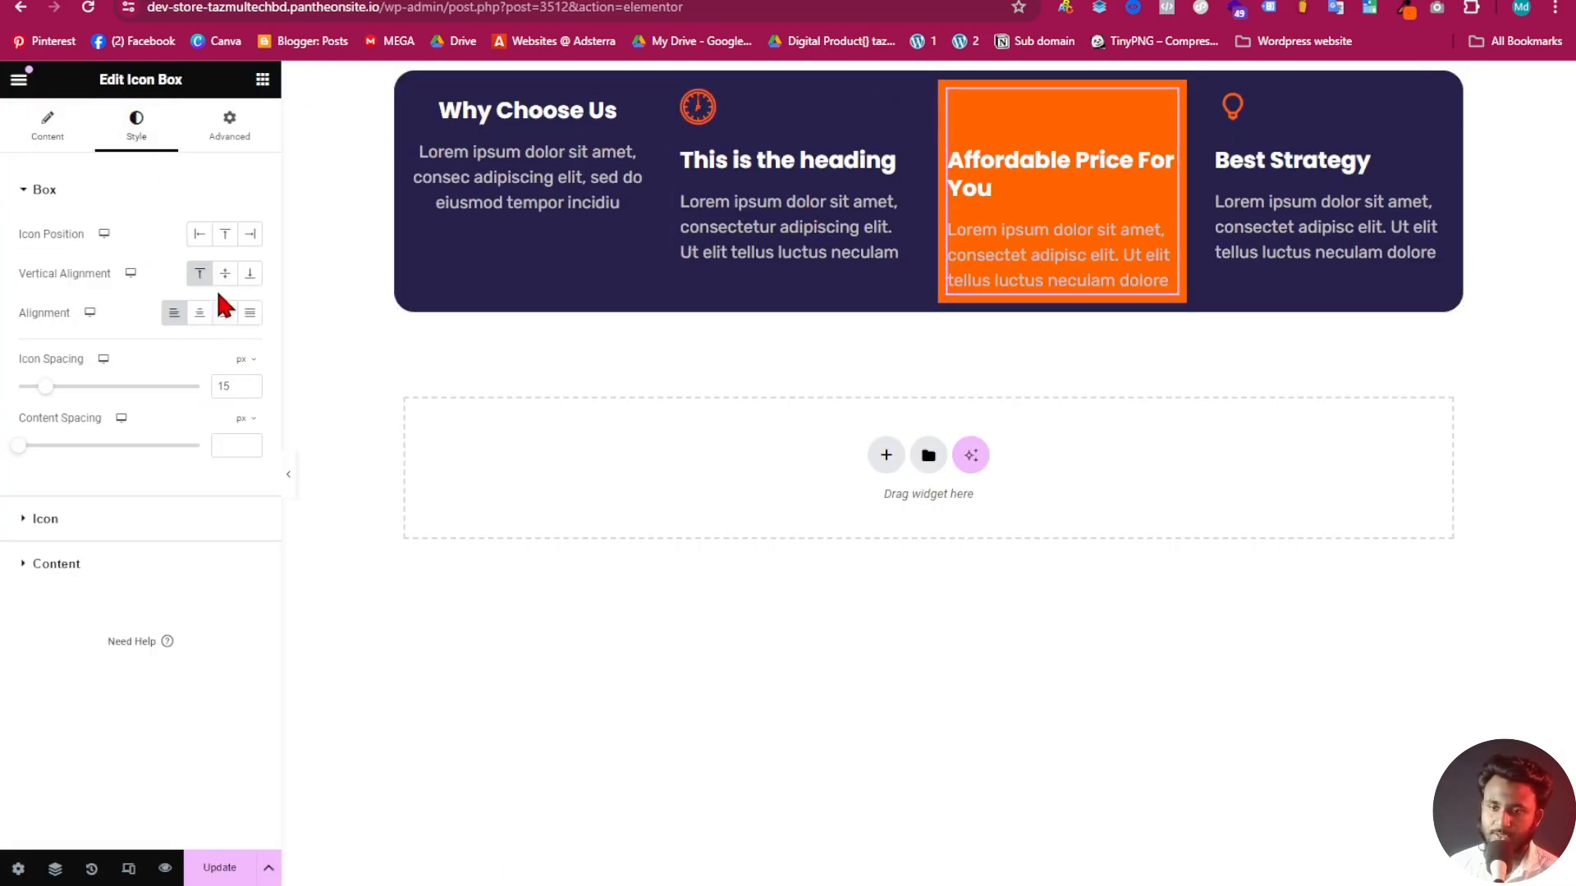
{"action": "left_click", "coordinate": [54, 520]}
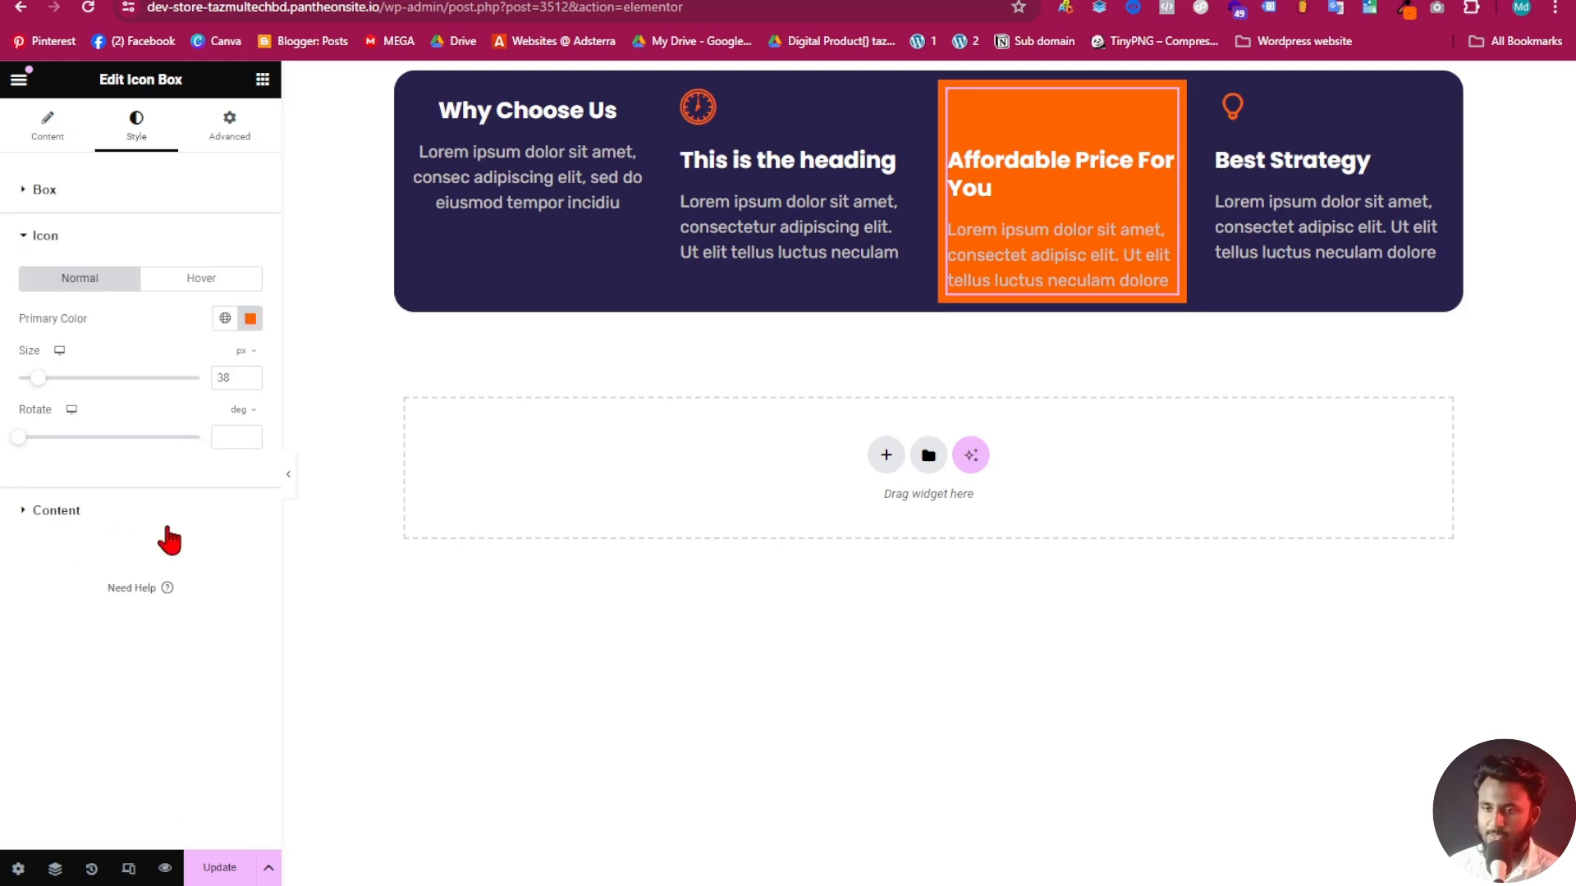
{"action": "left_click", "coordinate": [248, 326]}
{"action": "left_click_drag", "start_coordinate": [232, 509], "coordinate": [46, 563]}
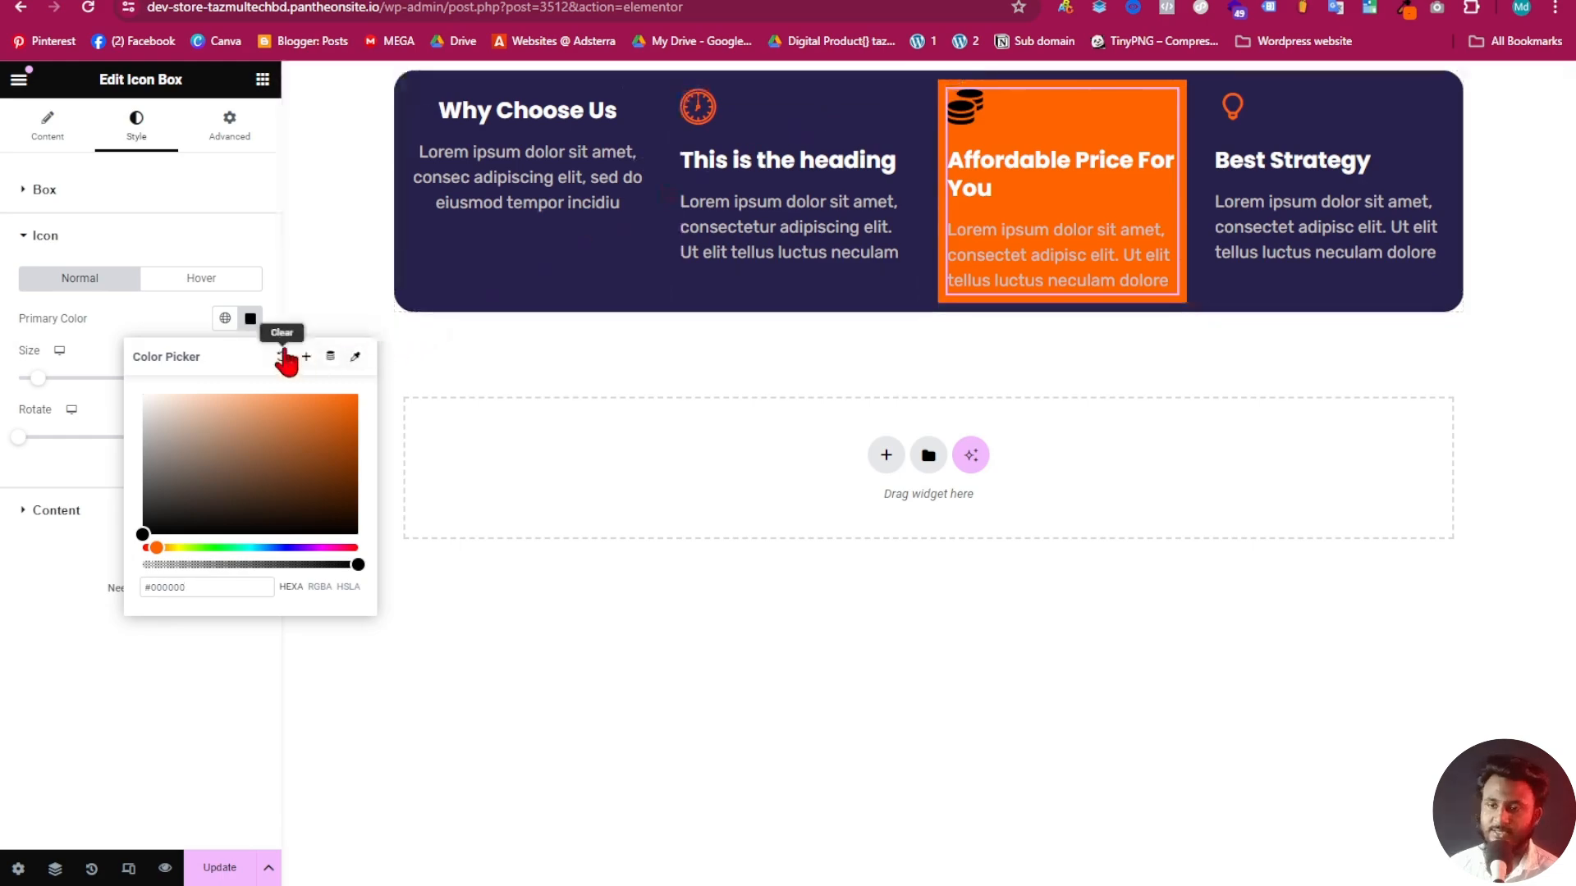
{"action": "left_click", "coordinate": [269, 310]}
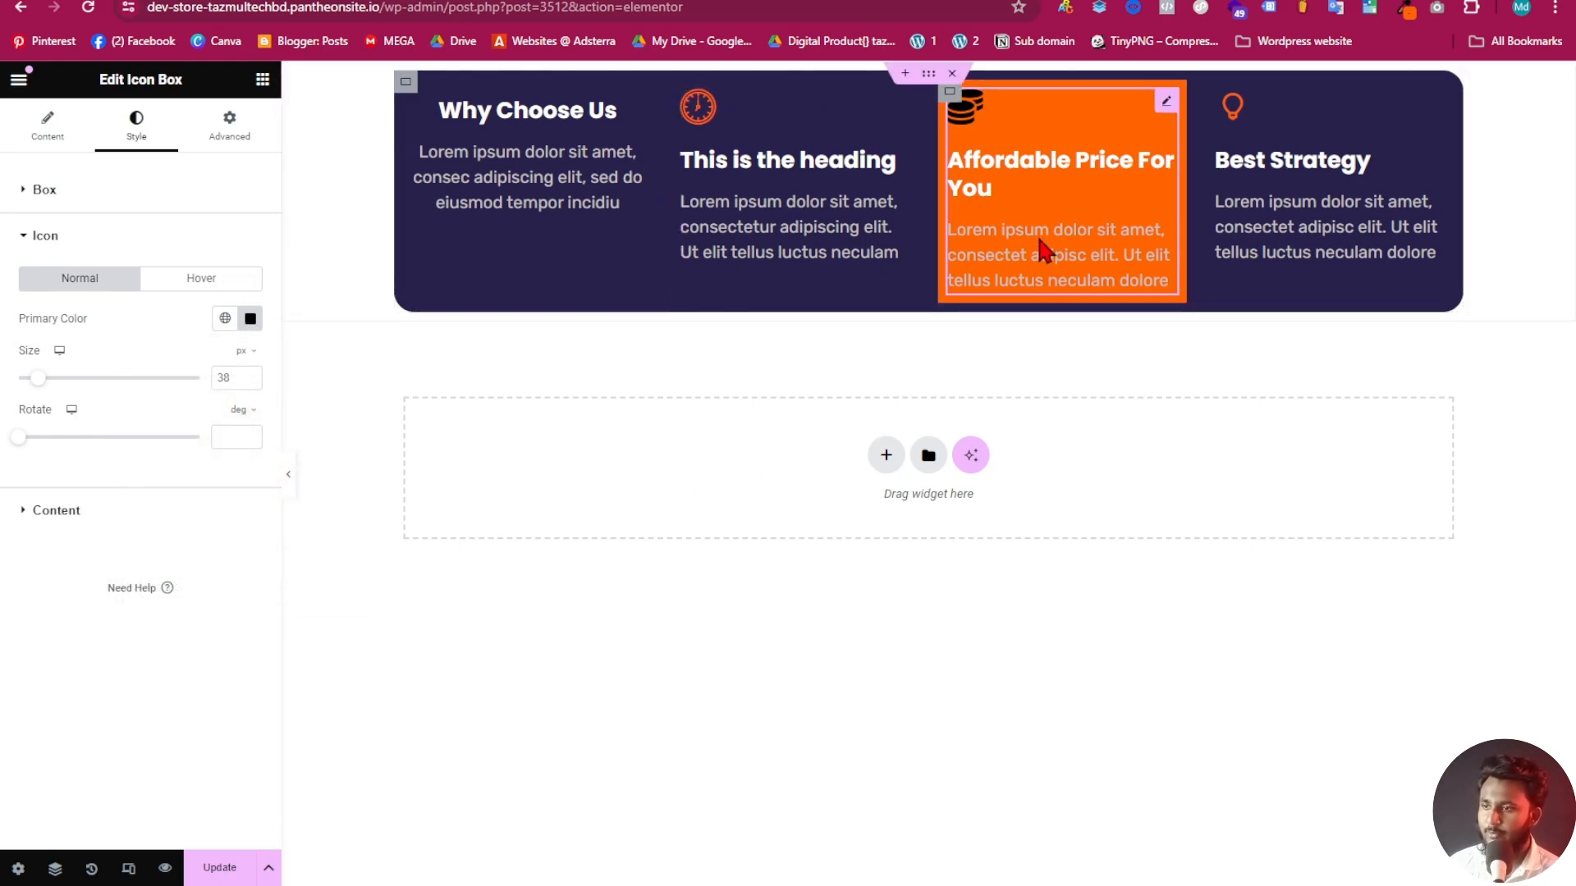
Set the Affordable Price For You icon box's padding to 16 px on all four sides
{"action": "left_click", "coordinate": [411, 1]}
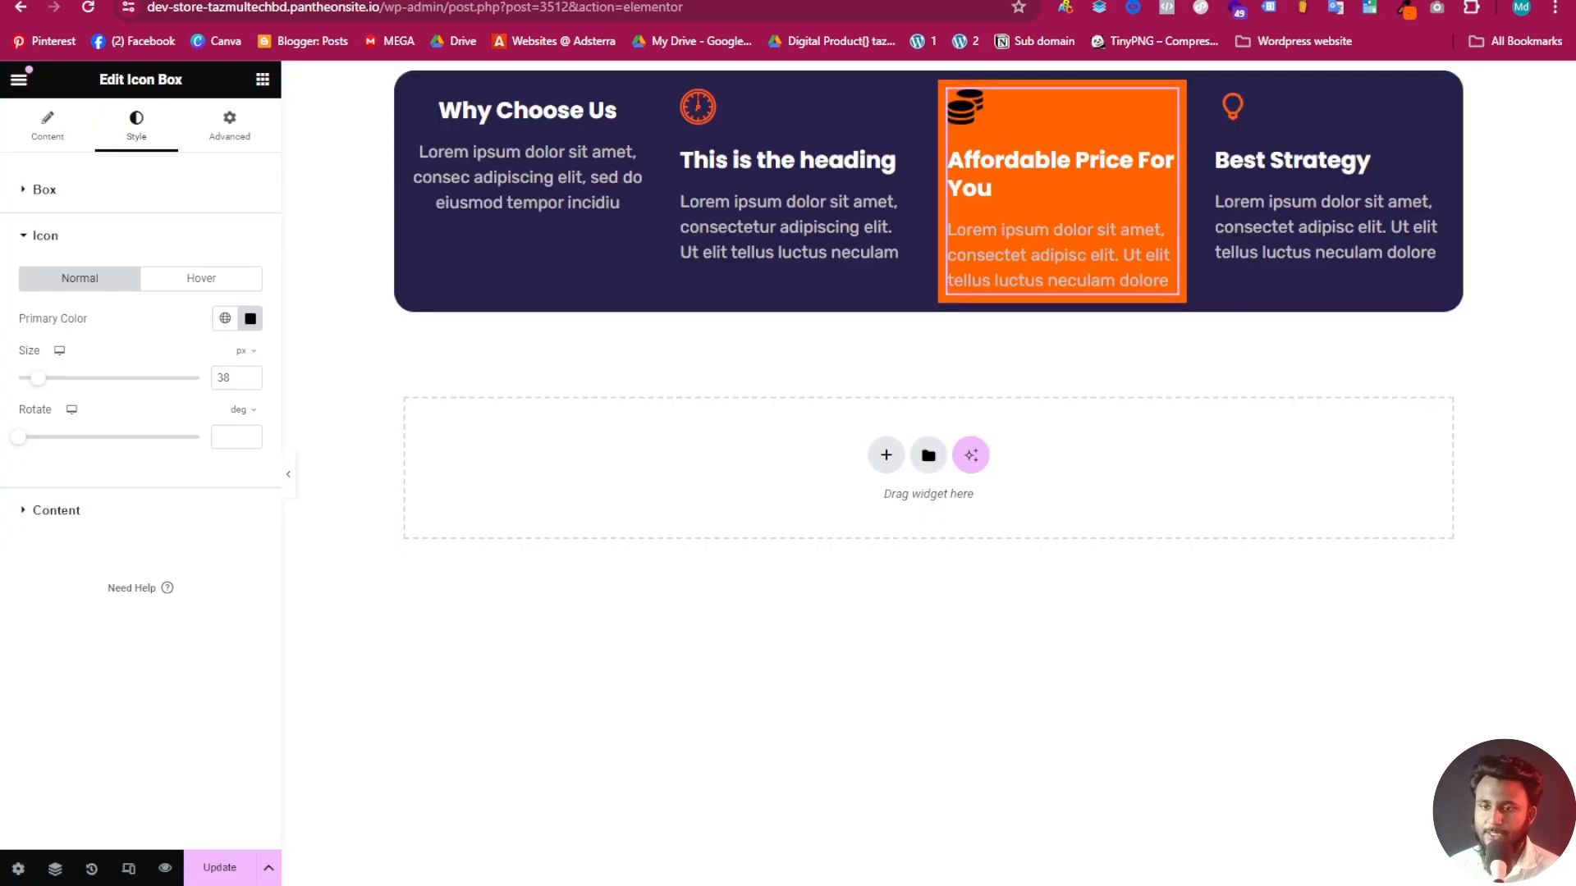
{"action": "left_click", "coordinate": [229, 136]}
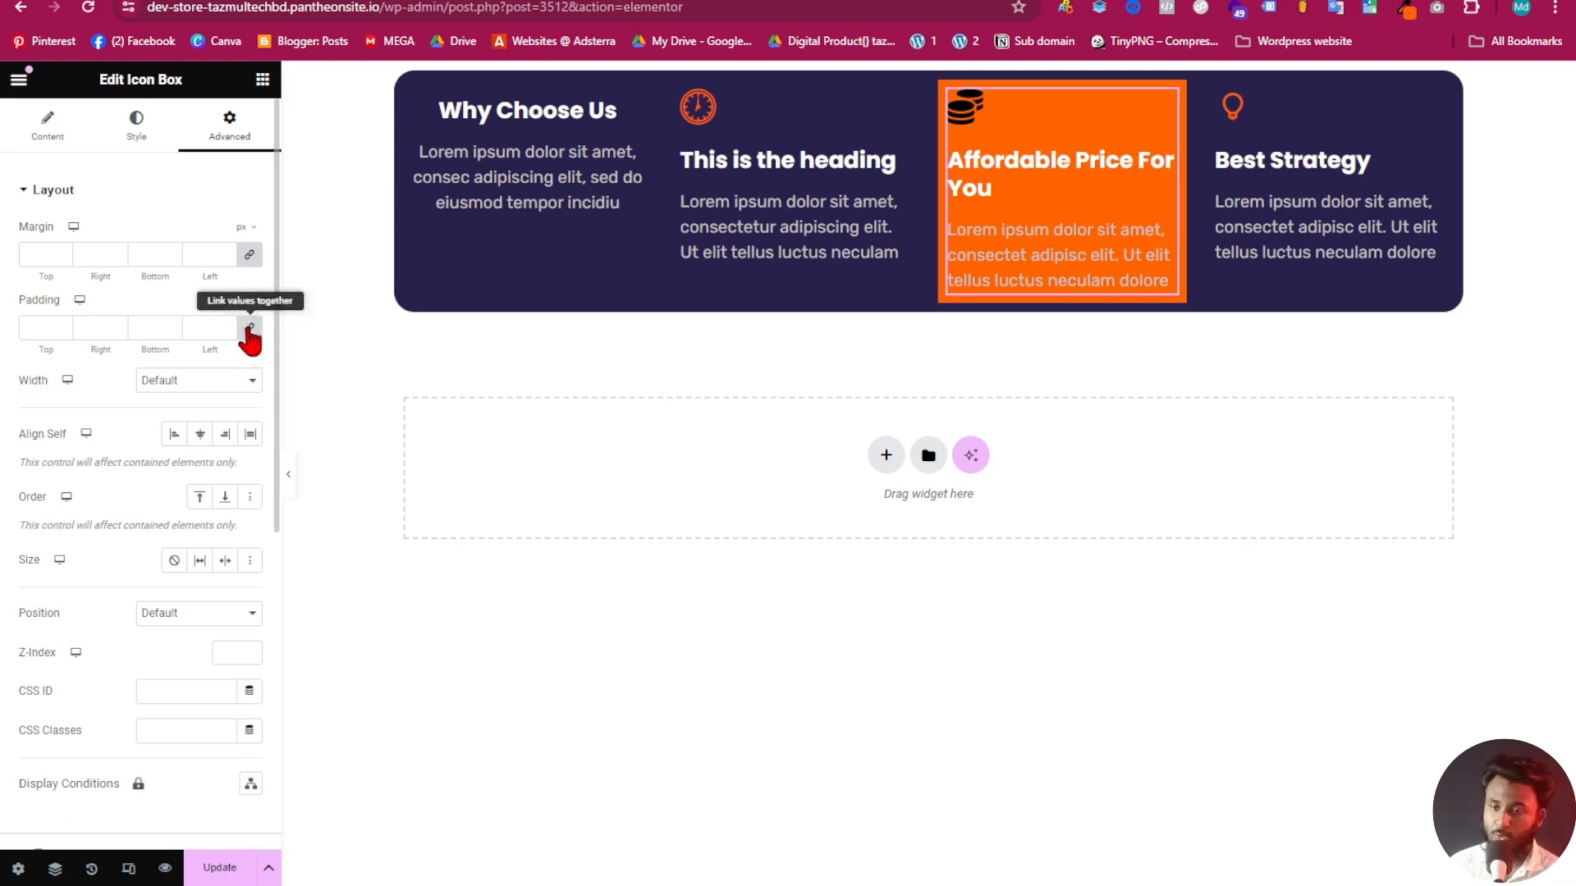
{"action": "left_click", "coordinate": [62, 326]}
{"action": "scroll", "coordinate": [62, 326], "scroll_direction": "up", "scroll_amount": 15}
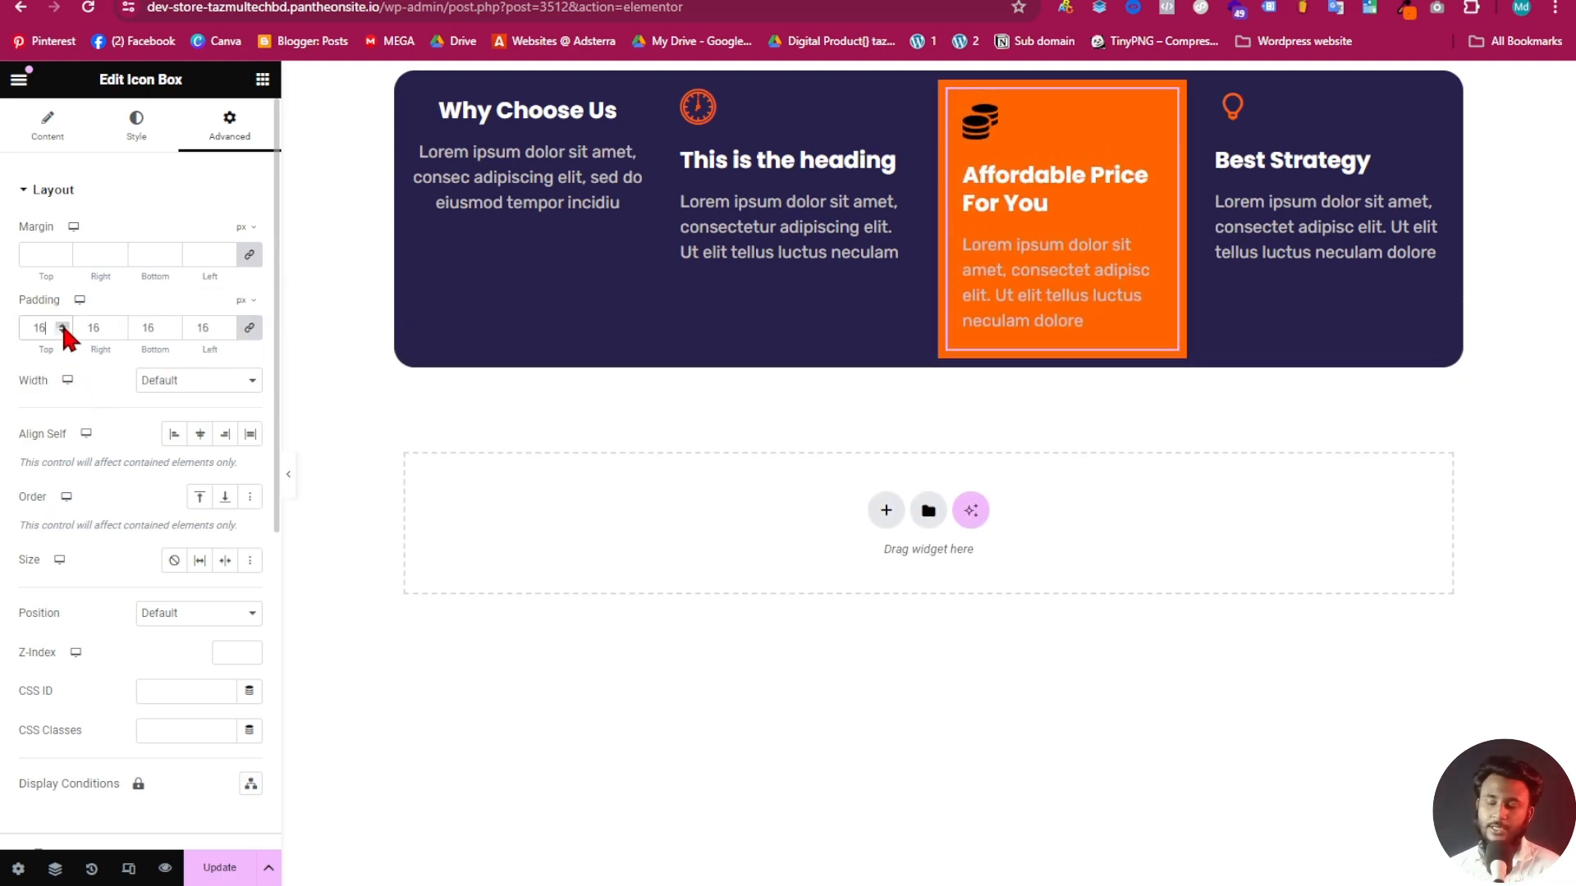
{"action": "scroll", "coordinate": [62, 326], "scroll_direction": "up", "scroll_amount": 1}
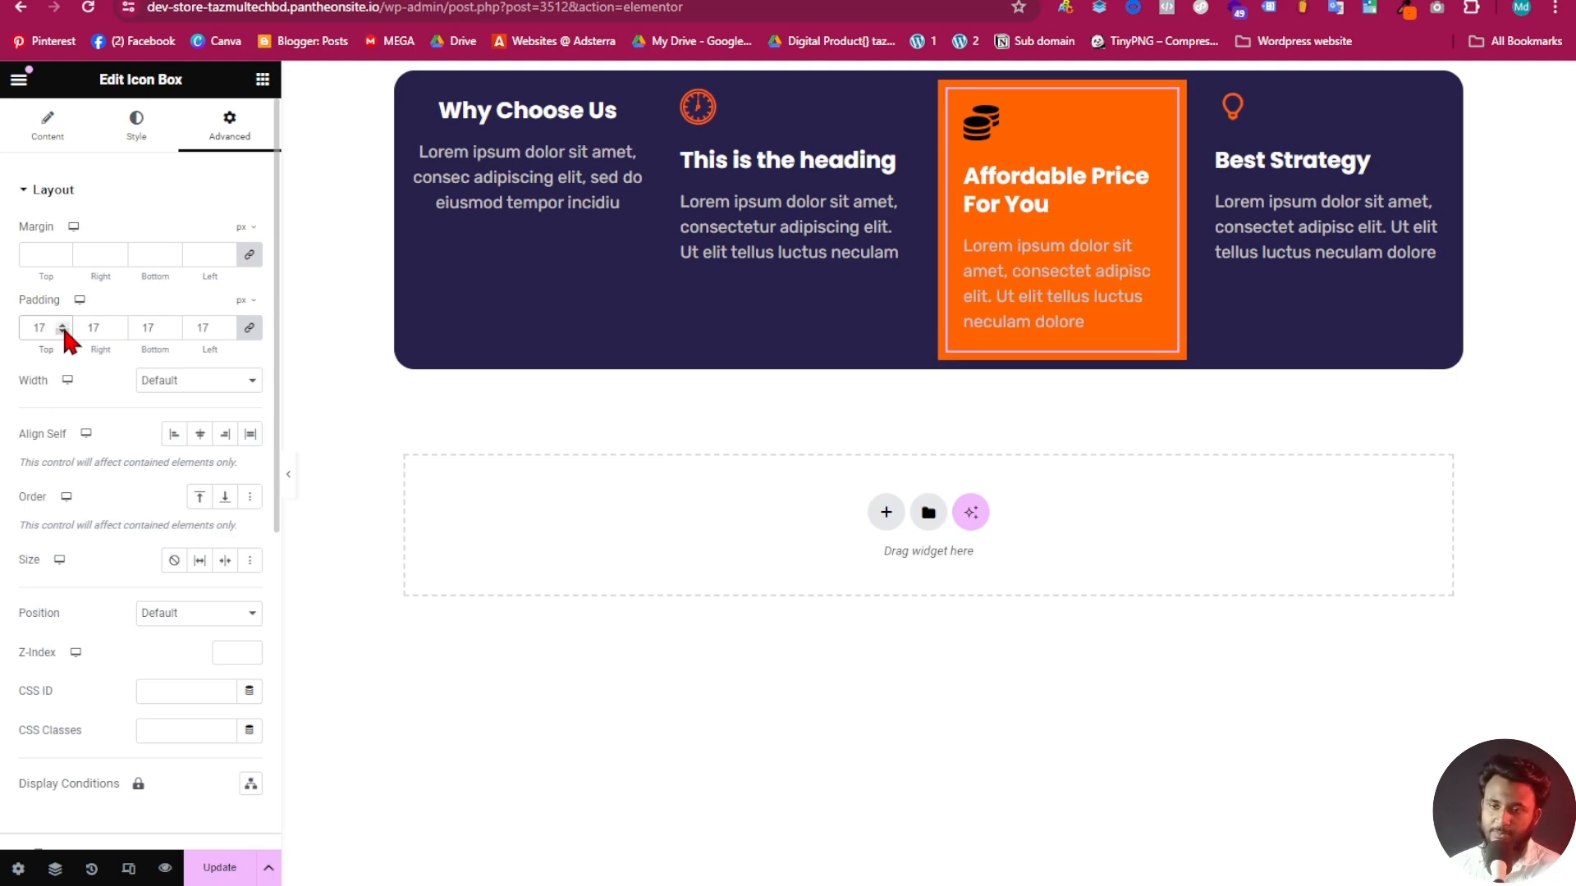
{"action": "scroll", "coordinate": [59, 330], "scroll_direction": "down", "scroll_amount": 1}
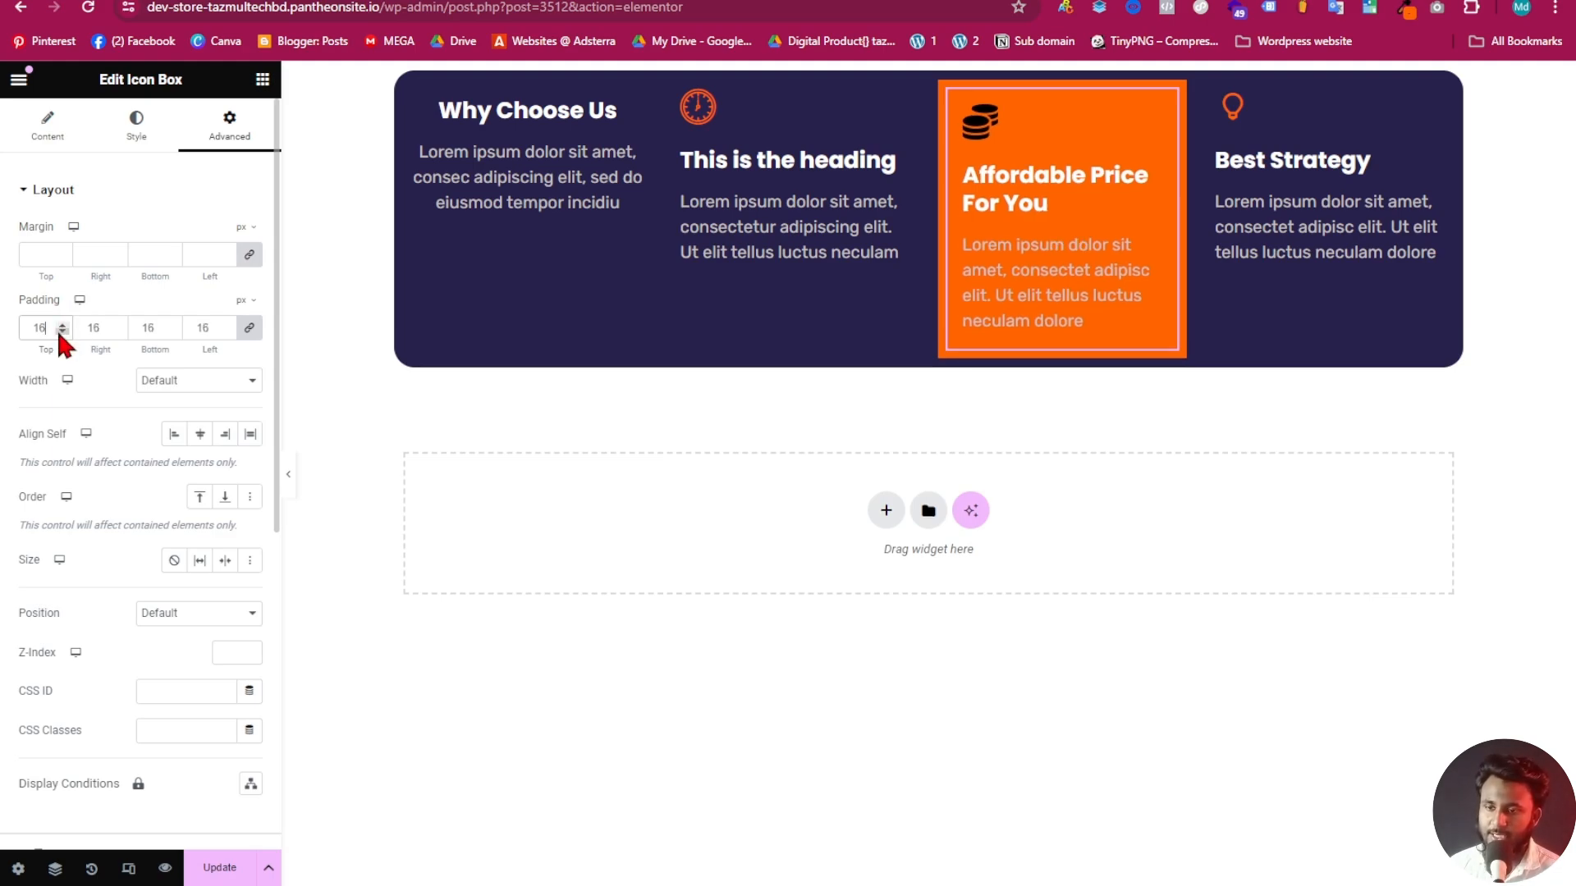
Unlink the Affordable Price For You icon box's padding sides and try separate top values of 30 px and -2 px
{"action": "left_click", "coordinate": [247, 333]}
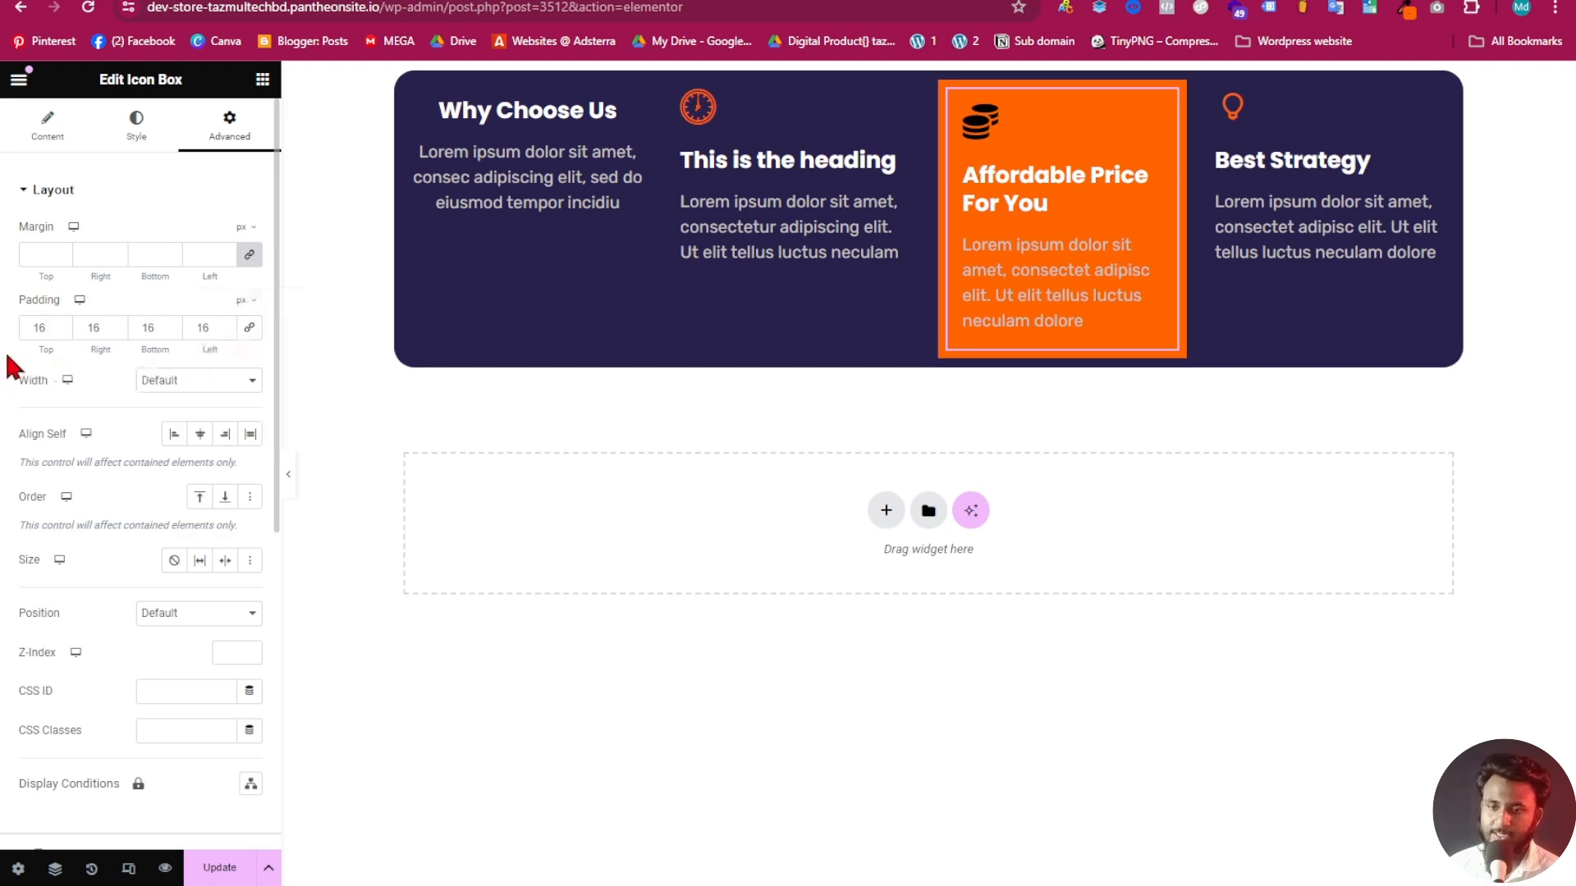
{"action": "scroll", "coordinate": [63, 326], "scroll_direction": "up", "scroll_amount": 14}
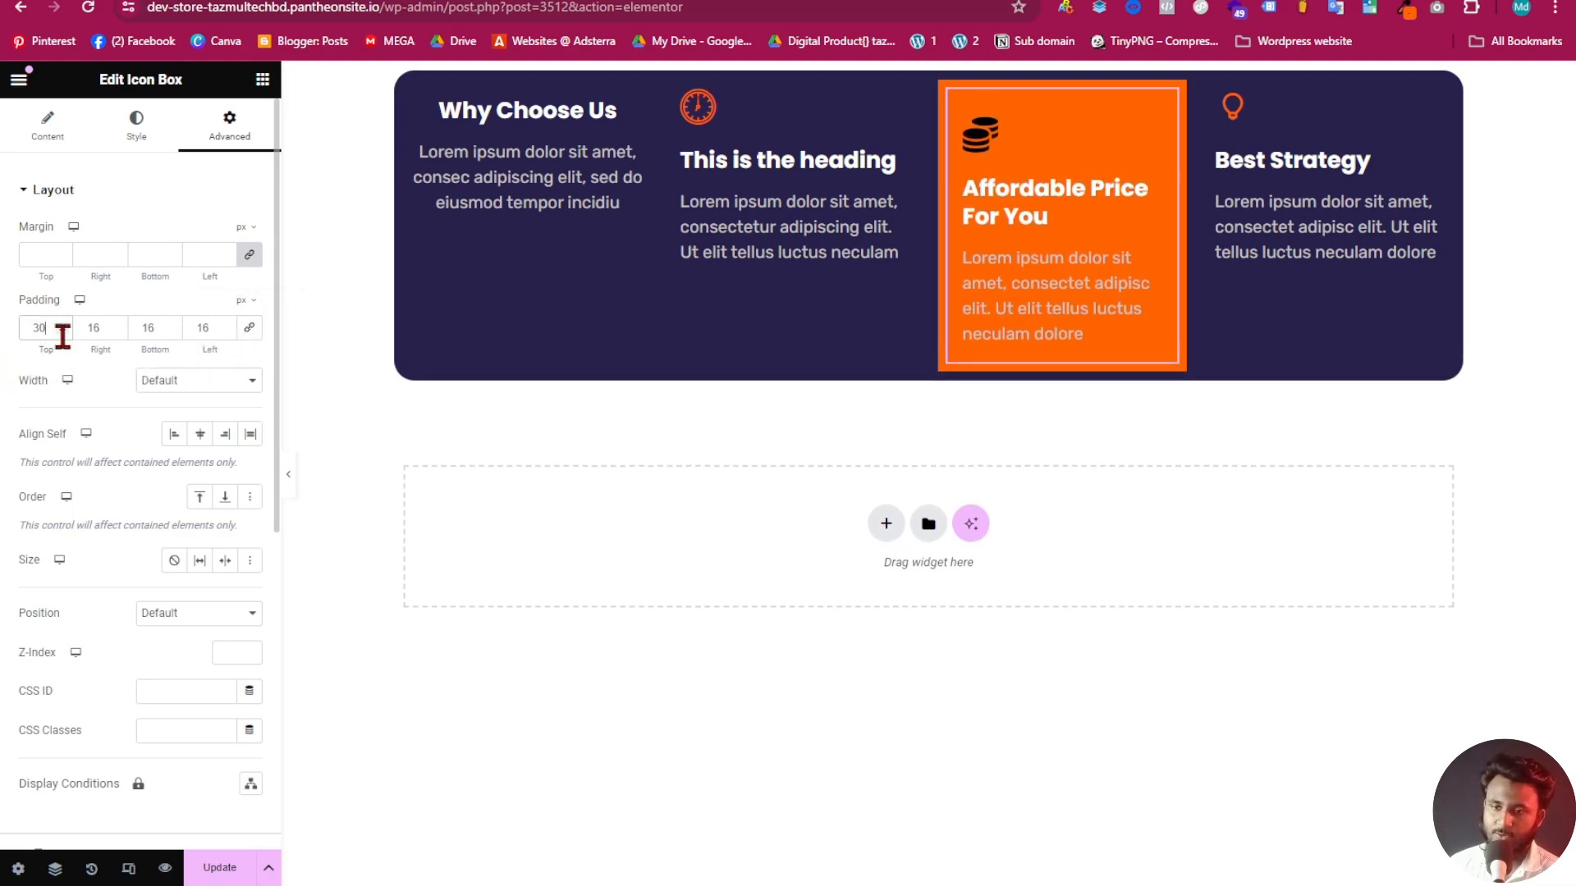
{"action": "scroll", "coordinate": [63, 329], "scroll_direction": "down", "scroll_amount": 20}
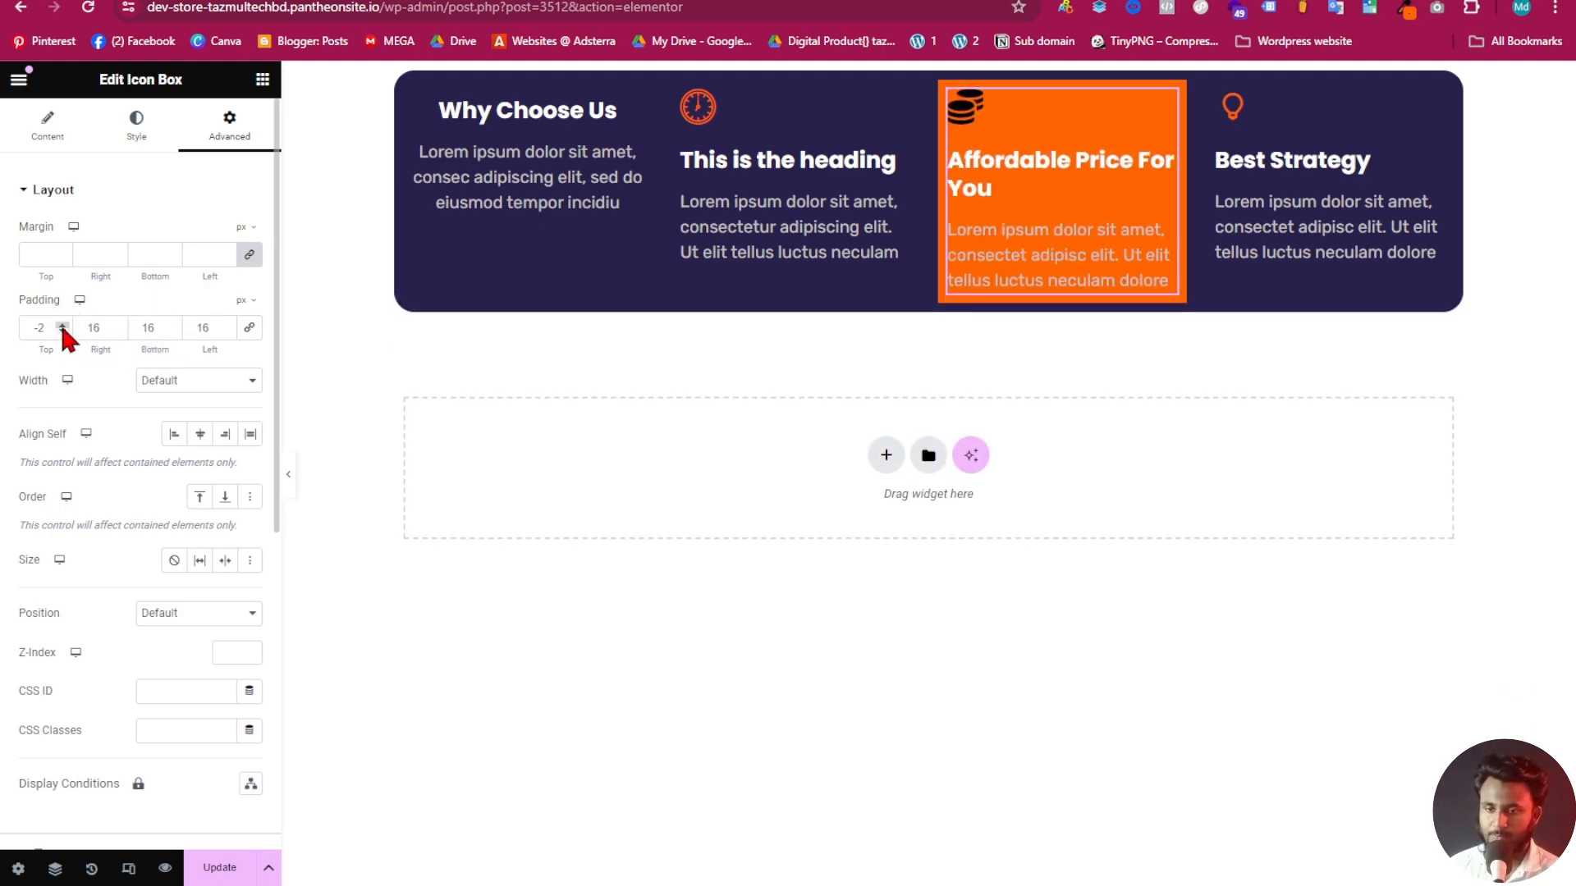
{"action": "left_click_drag", "start_coordinate": [18, 327], "coordinate": [57, 328]}
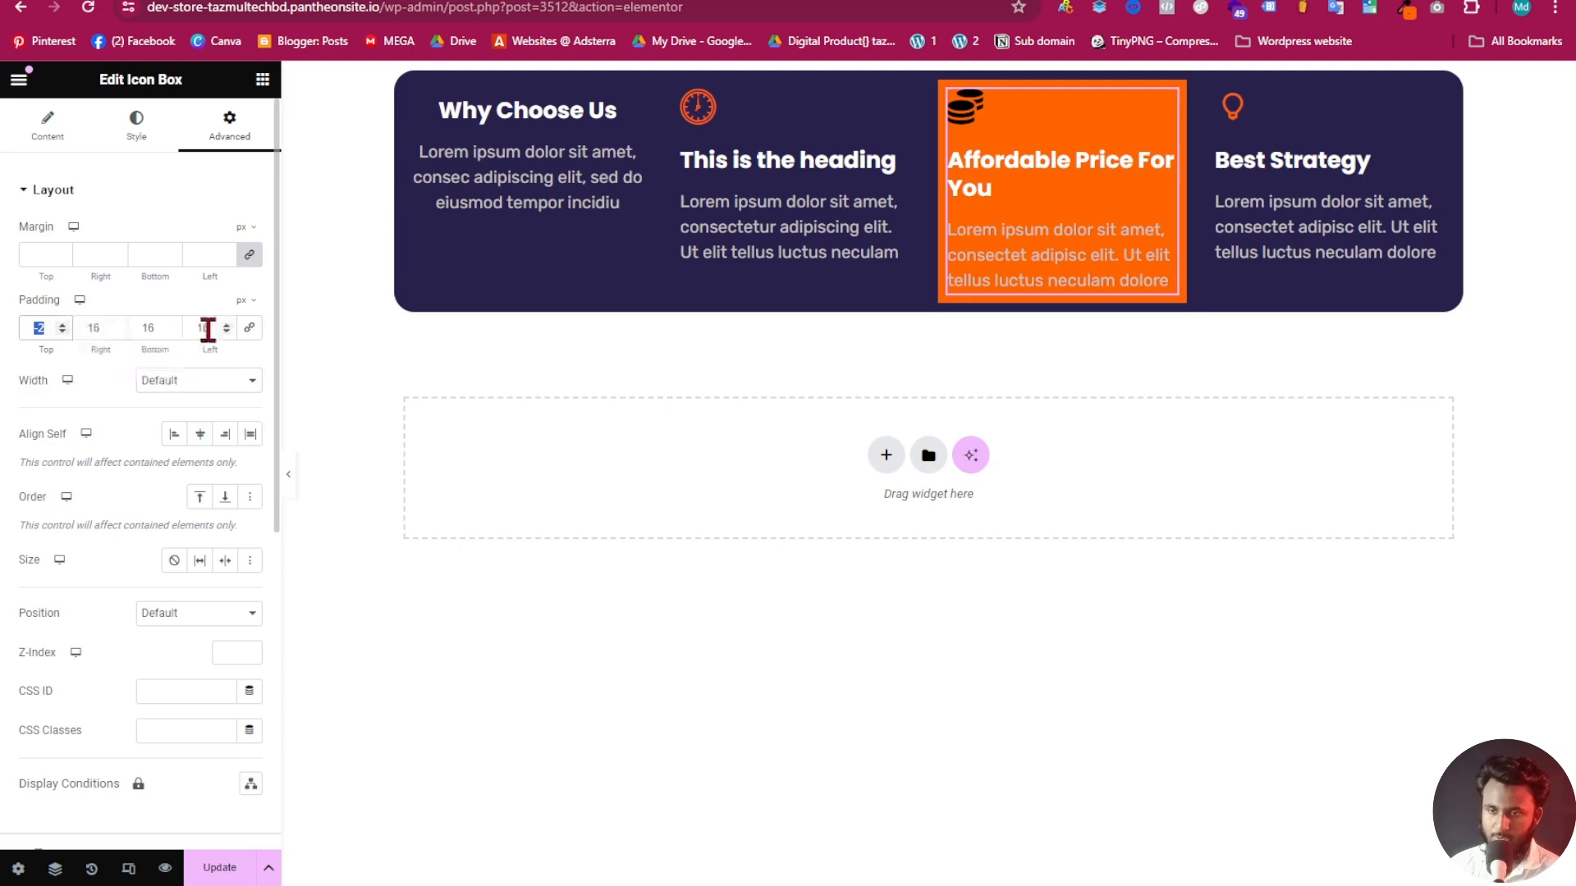
Relink the Affordable Price For You icon box's padding sides and set them all to 17 px
{"action": "left_click", "coordinate": [248, 327]}
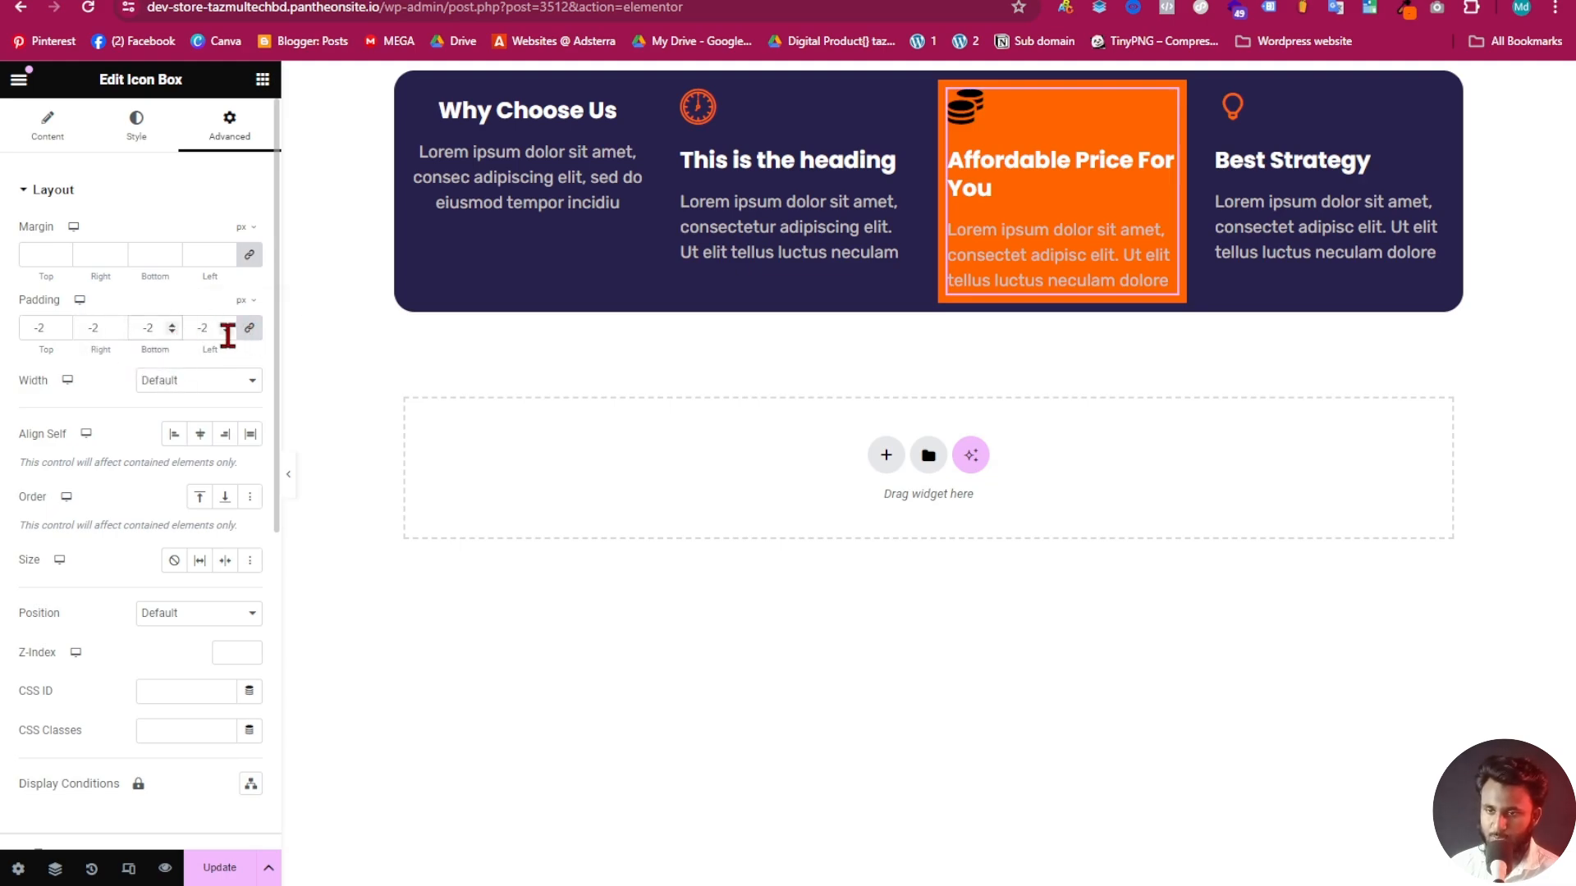
{"action": "left_click", "coordinate": [227, 325]}
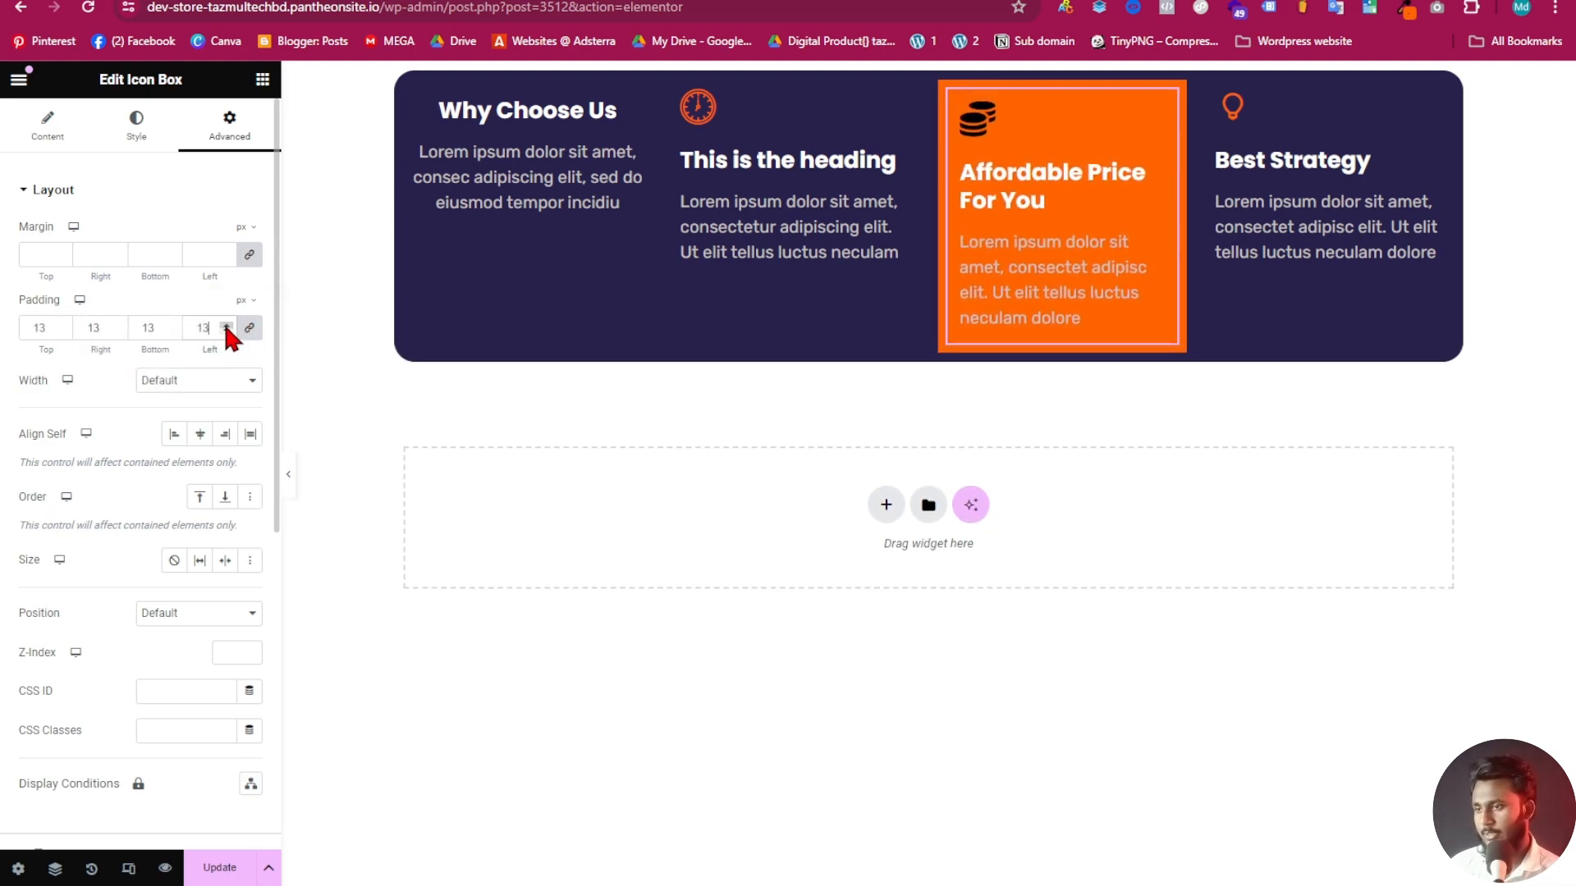
{"action": "left_click", "coordinate": [227, 325]}
{"action": "left_click", "coordinate": [227, 325]}
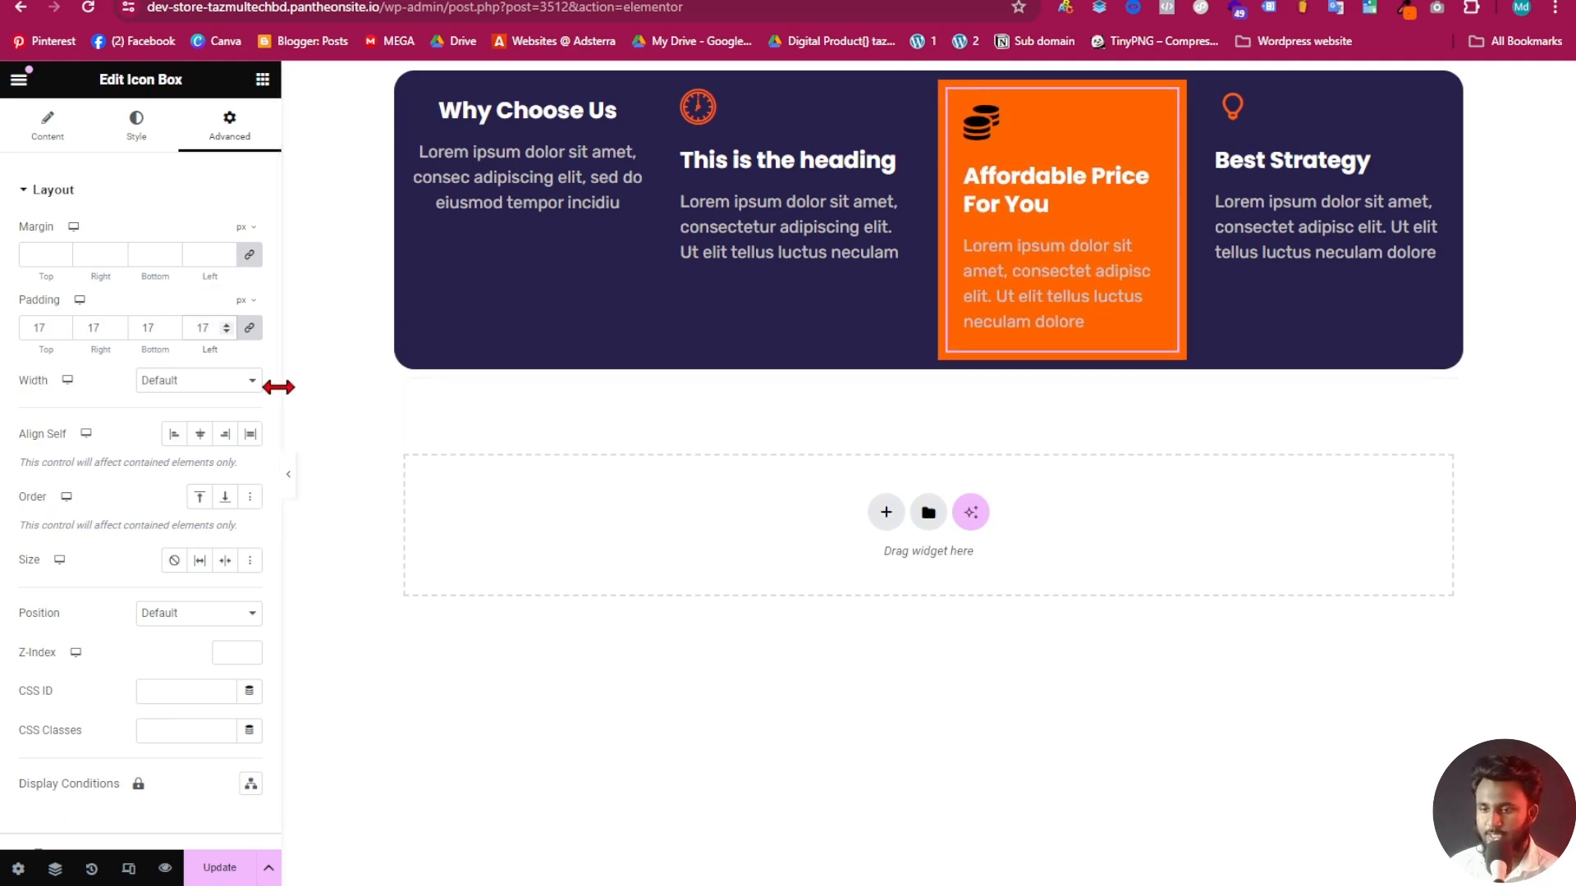
{"action": "left_click", "coordinate": [290, 478]}
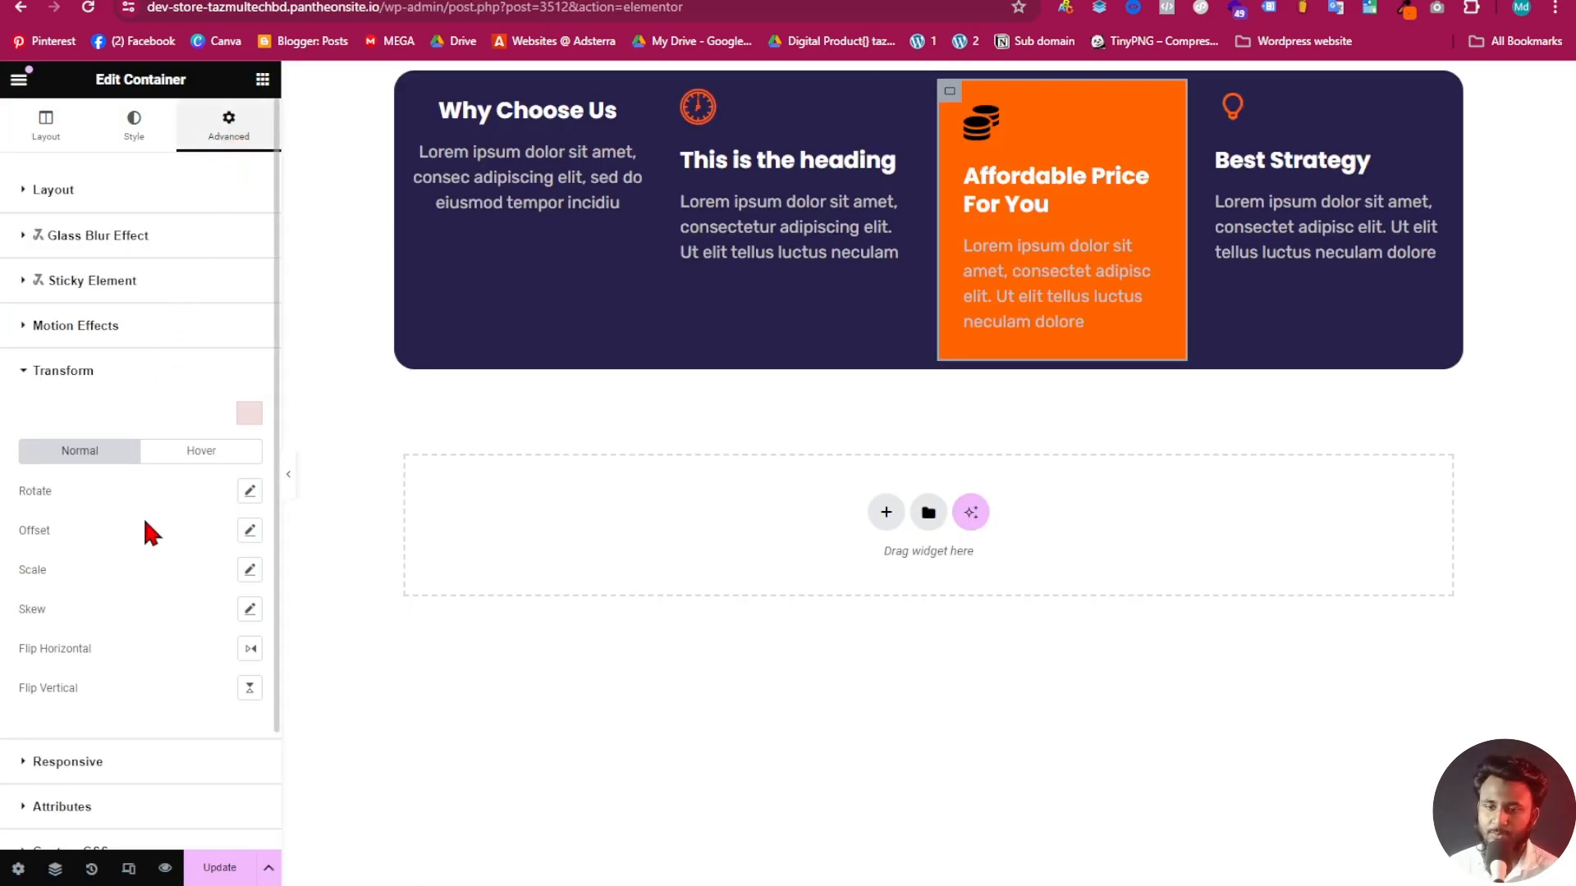
Scale the orange Affordable Price container to 1.2 with a normal-state transform, keeping its proportions
{"action": "scroll", "coordinate": [139, 550], "scroll_direction": "down", "scroll_amount": 2}
{"action": "scroll", "coordinate": [124, 509], "scroll_direction": "up", "scroll_amount": 2}
{"action": "scroll", "coordinate": [82, 443], "scroll_direction": "down", "scroll_amount": 2}
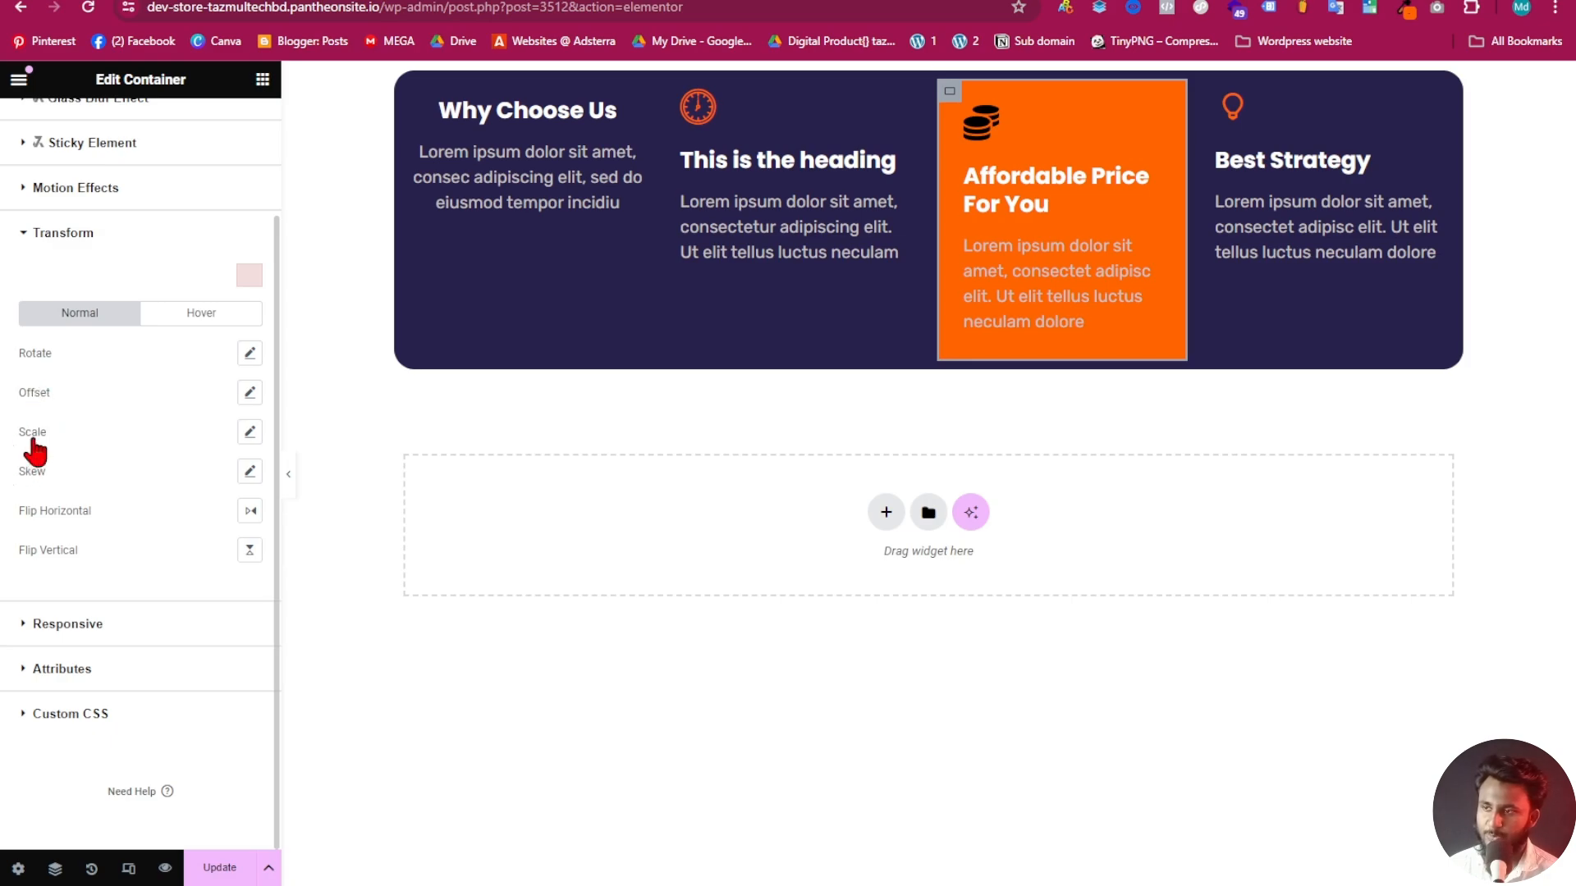
{"action": "left_click", "coordinate": [251, 432]}
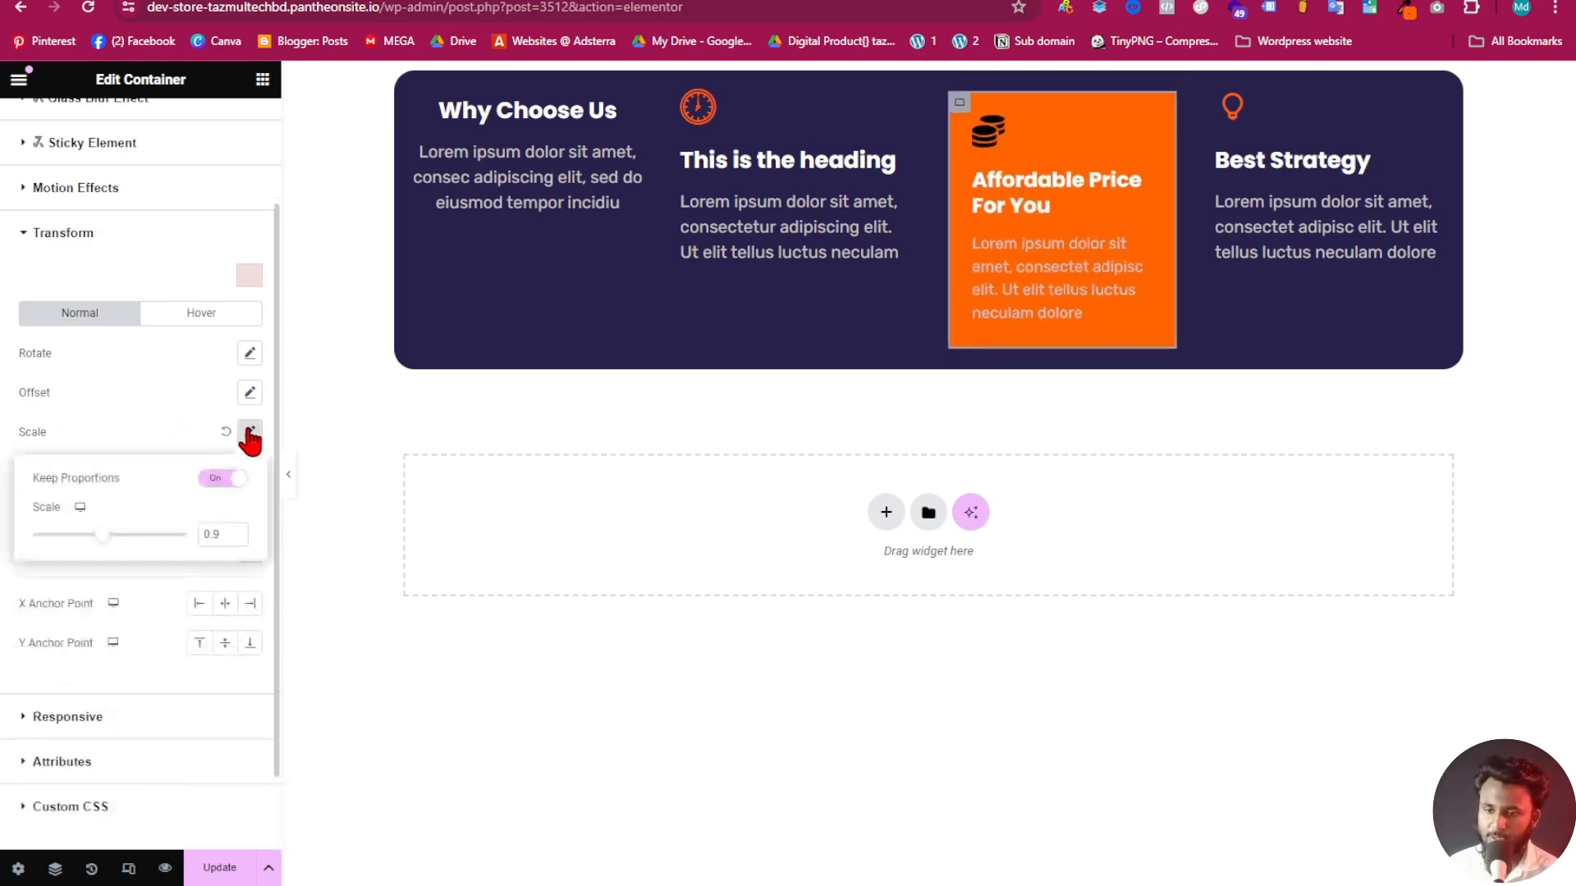
{"action": "left_click", "coordinate": [235, 531]}
{"action": "left_click", "coordinate": [235, 531]}
{"action": "left_click", "coordinate": [236, 531]}
{"action": "left_click", "coordinate": [235, 531]}
{"action": "left_click", "coordinate": [236, 531]}
{"action": "left_click", "coordinate": [235, 531]}
{"action": "left_click", "coordinate": [236, 531]}
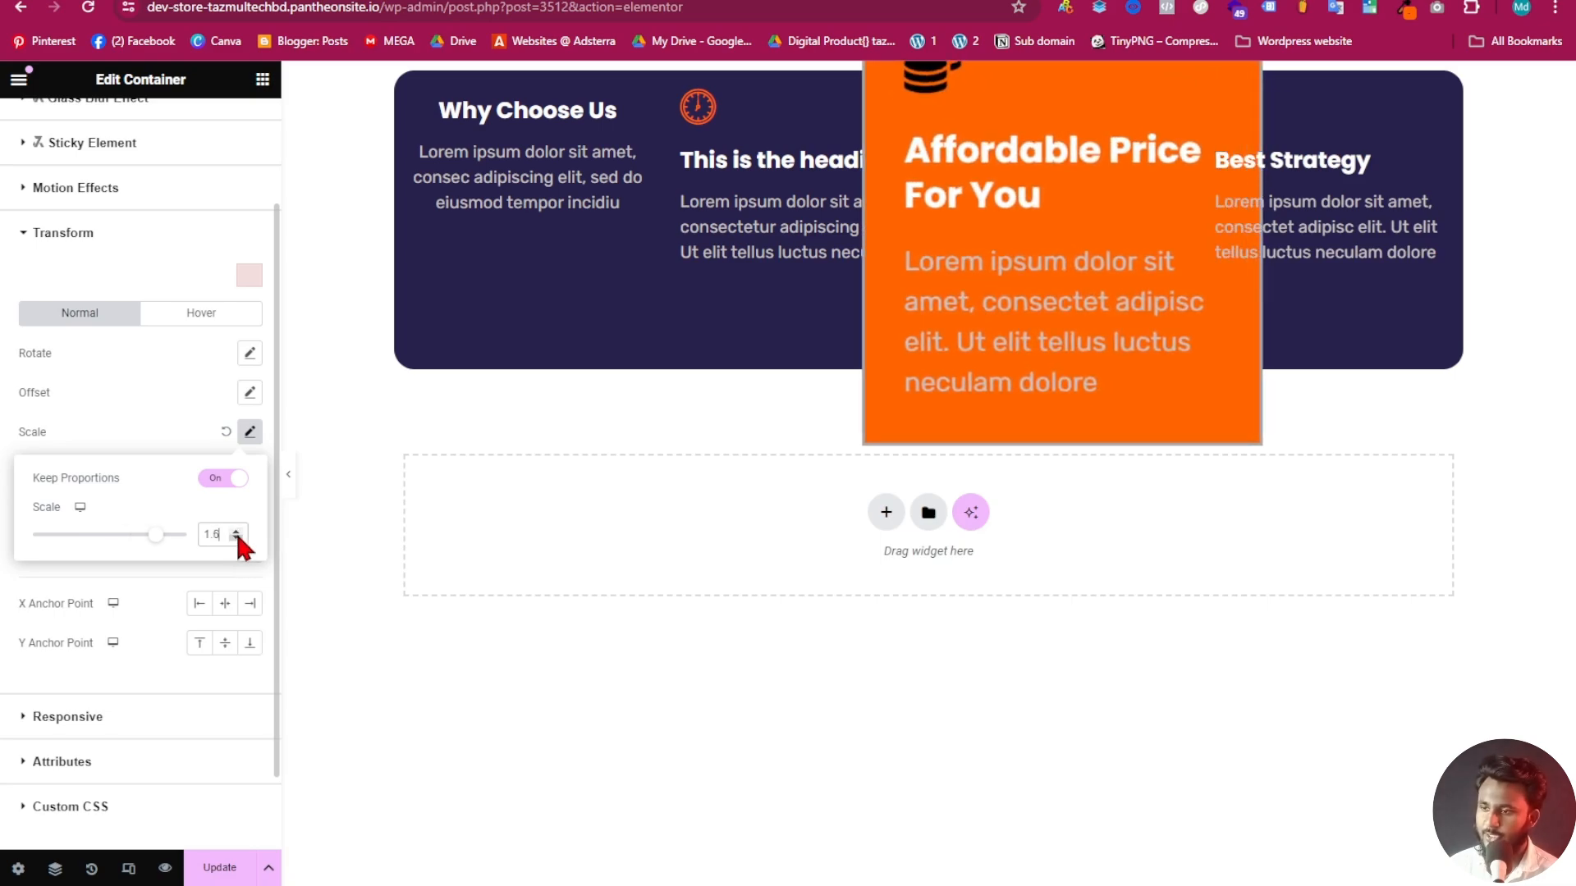
{"action": "left_click", "coordinate": [236, 536]}
{"action": "left_click", "coordinate": [237, 536]}
{"action": "left_click", "coordinate": [237, 537]}
{"action": "left_click", "coordinate": [236, 537]}
{"action": "left_click", "coordinate": [236, 537]}
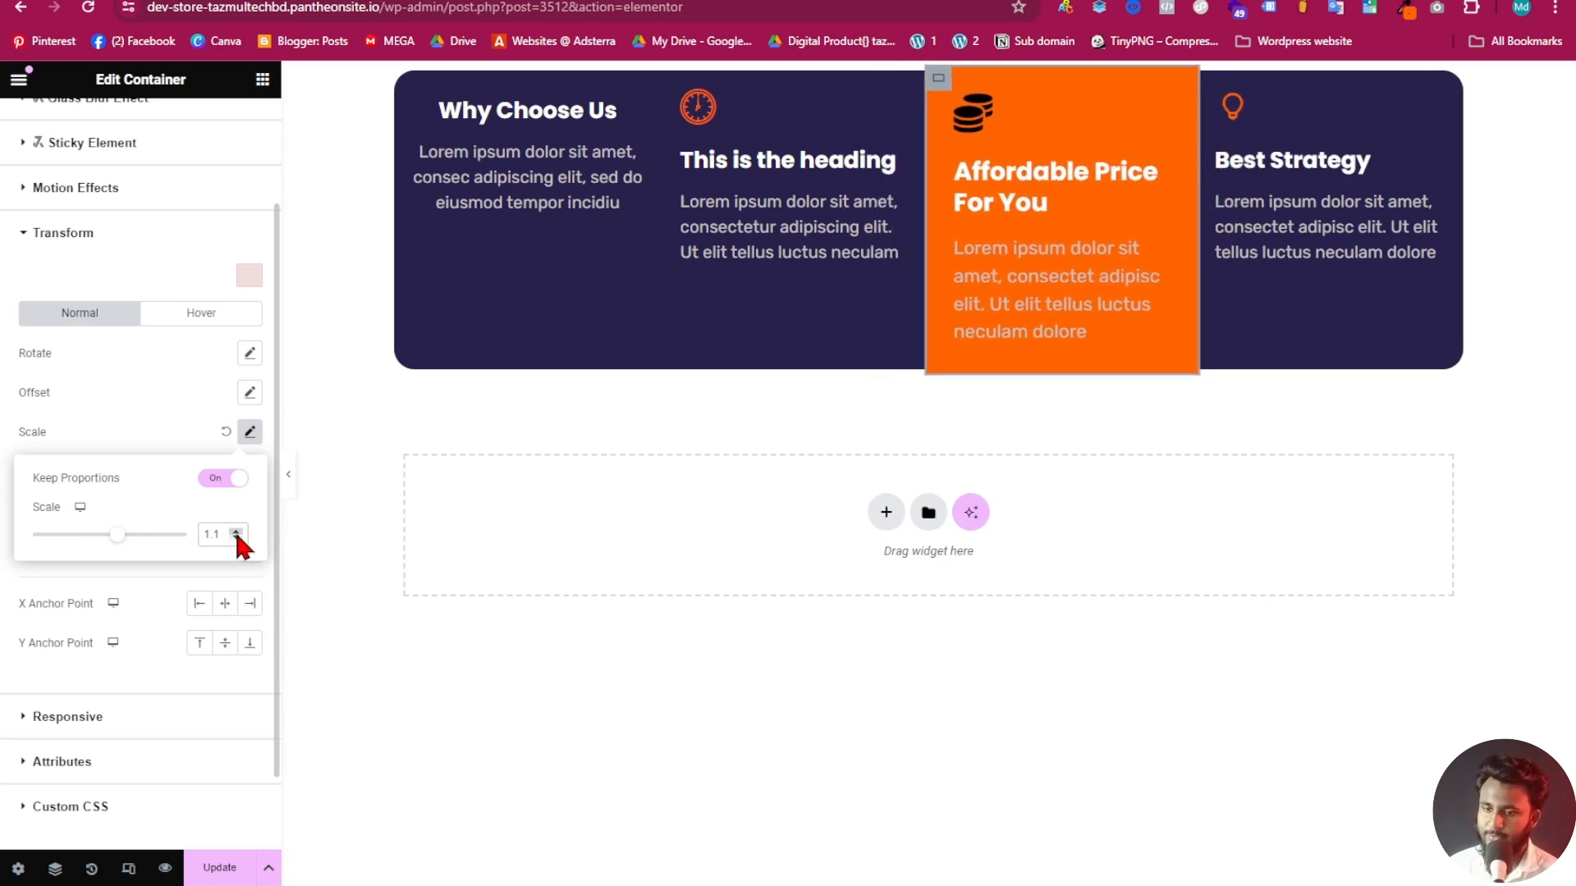
{"action": "left_click", "coordinate": [235, 531]}
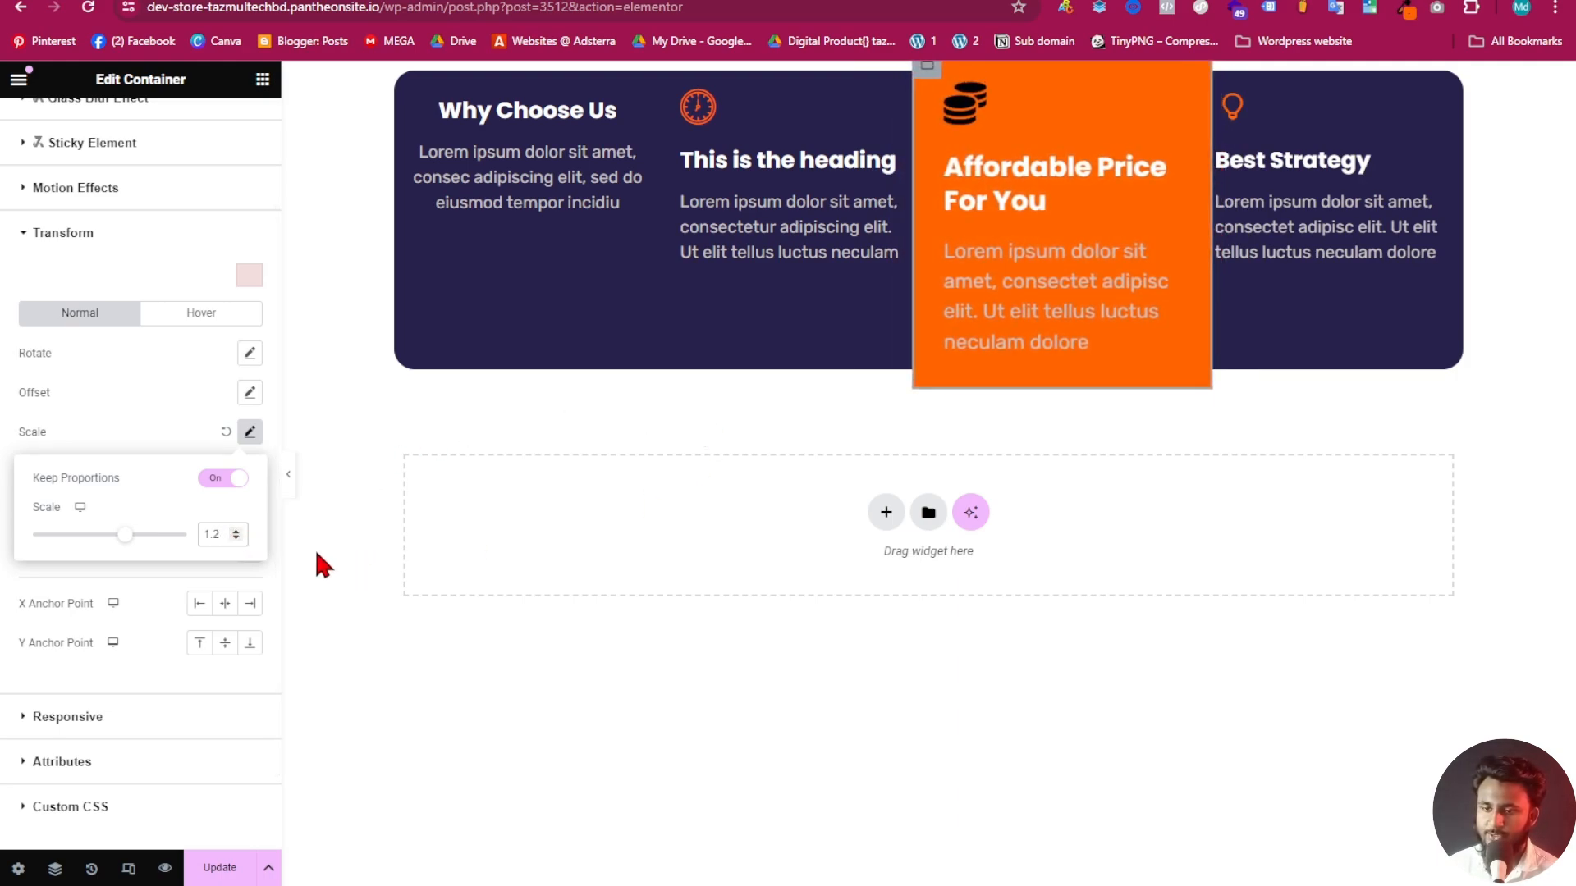
Preview the feature bar at full width and compare it with the demo site's bar, especially the Save Your Time text
{"action": "left_click", "coordinate": [289, 475]}
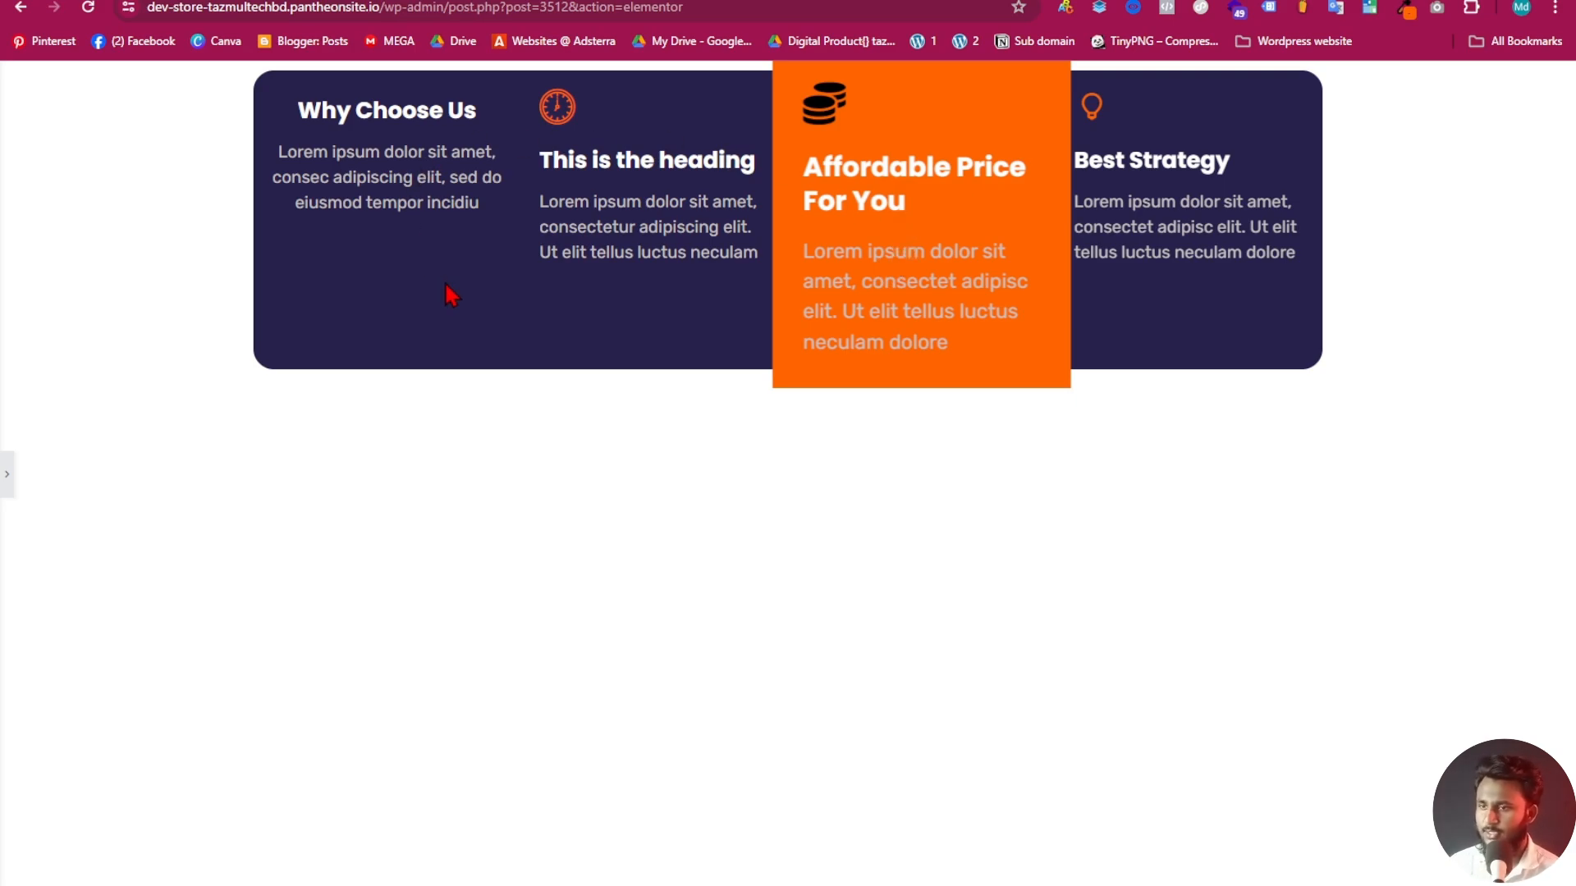
{"action": "key", "text": "ctrl+Tab"}
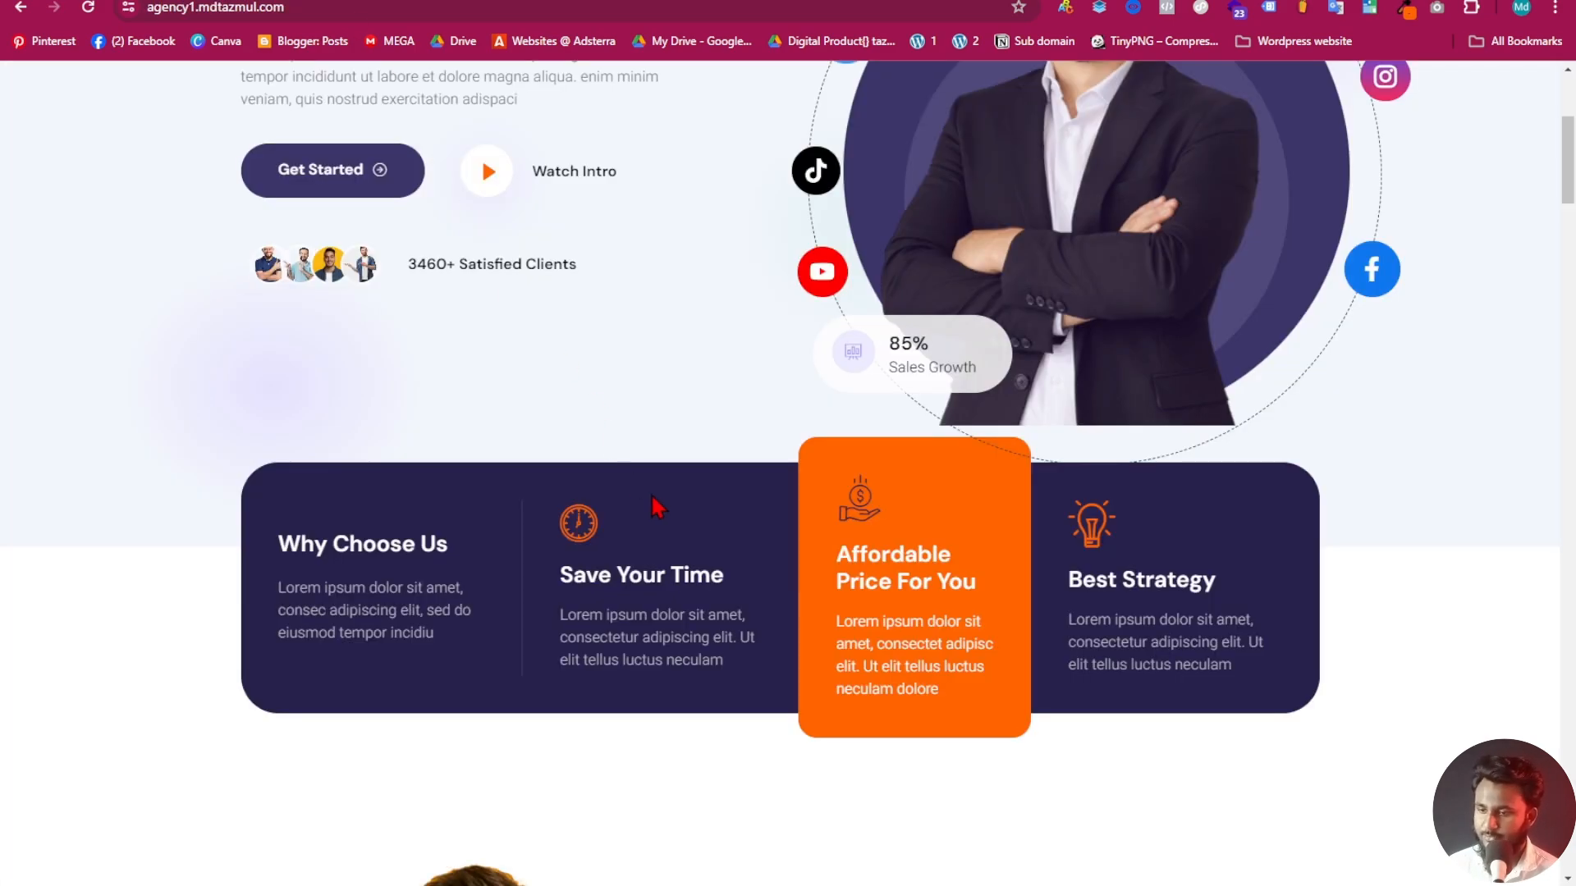
{"action": "left_click_drag", "start_coordinate": [555, 585], "coordinate": [728, 612]}
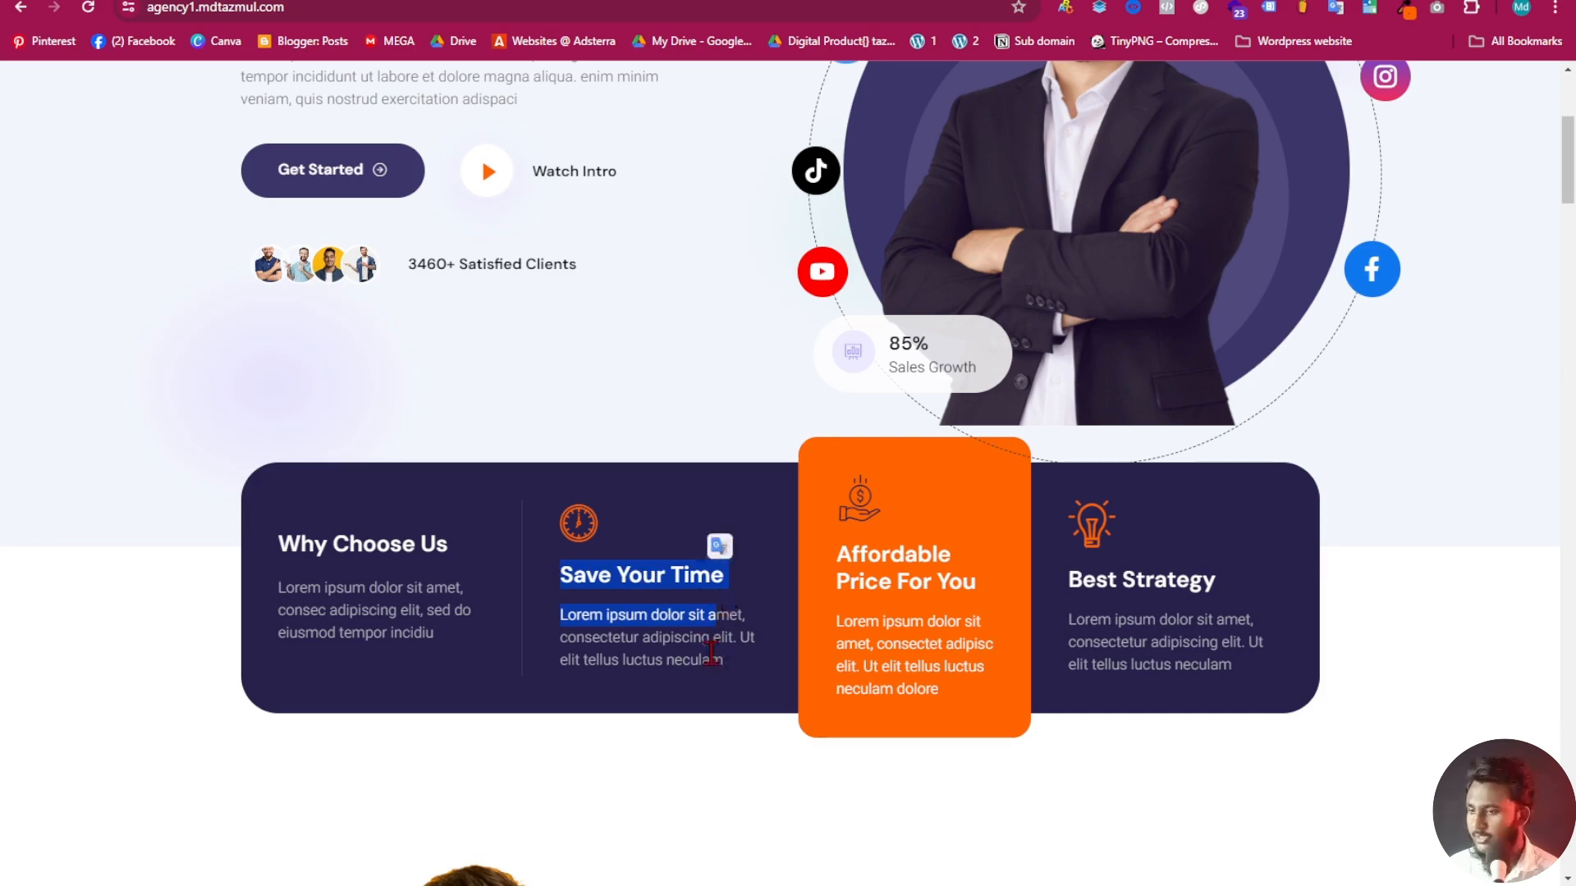
{"action": "left_click", "coordinate": [776, 680]}
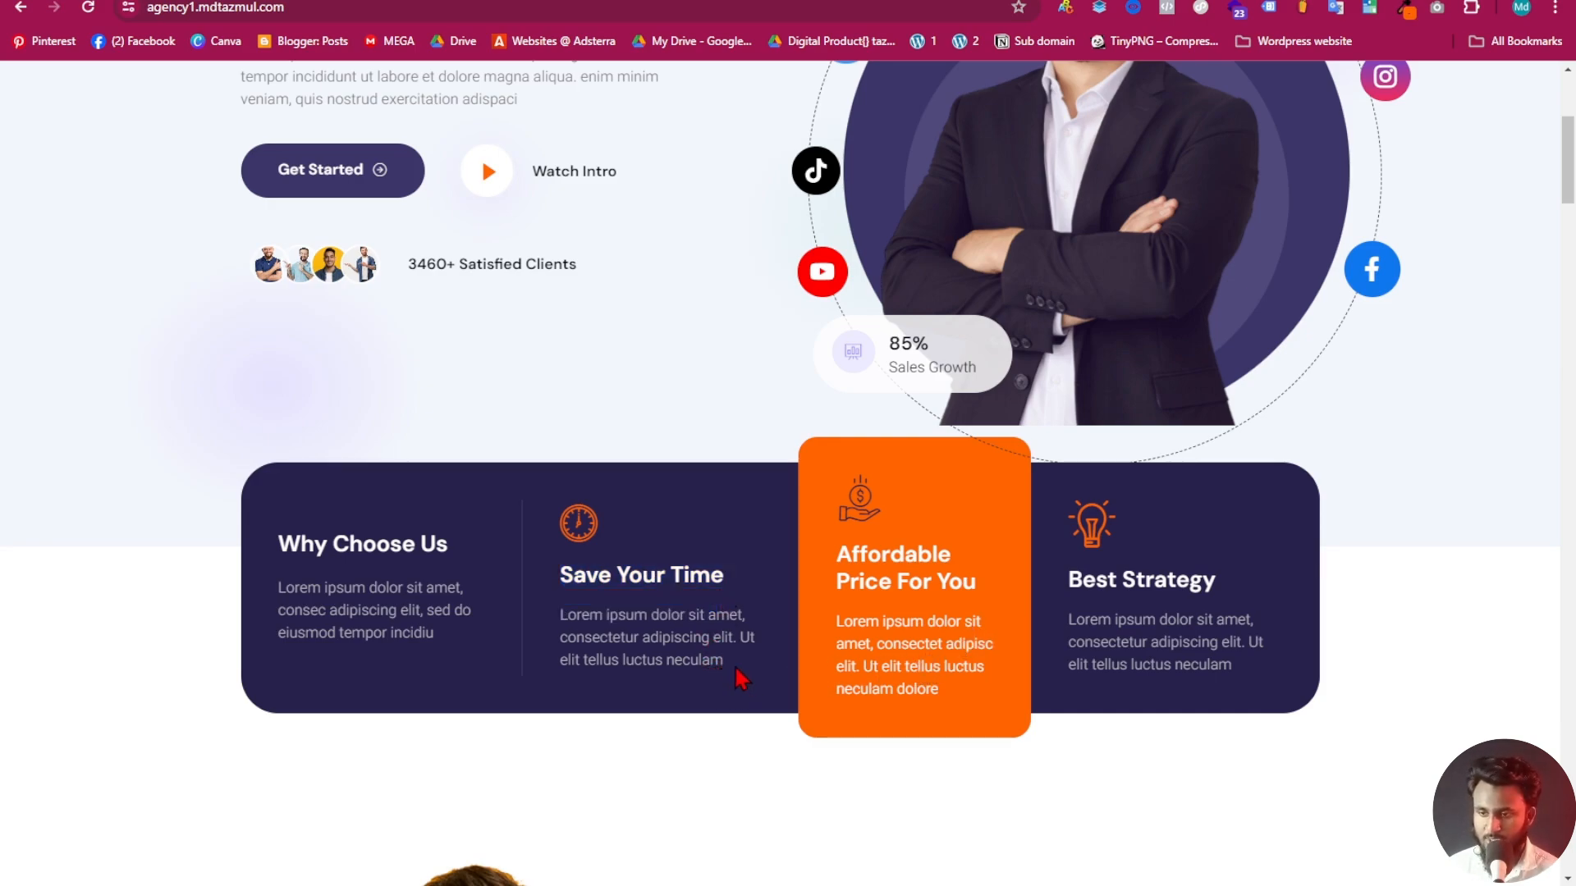
{"action": "left_click_drag", "start_coordinate": [738, 677], "coordinate": [554, 607]}
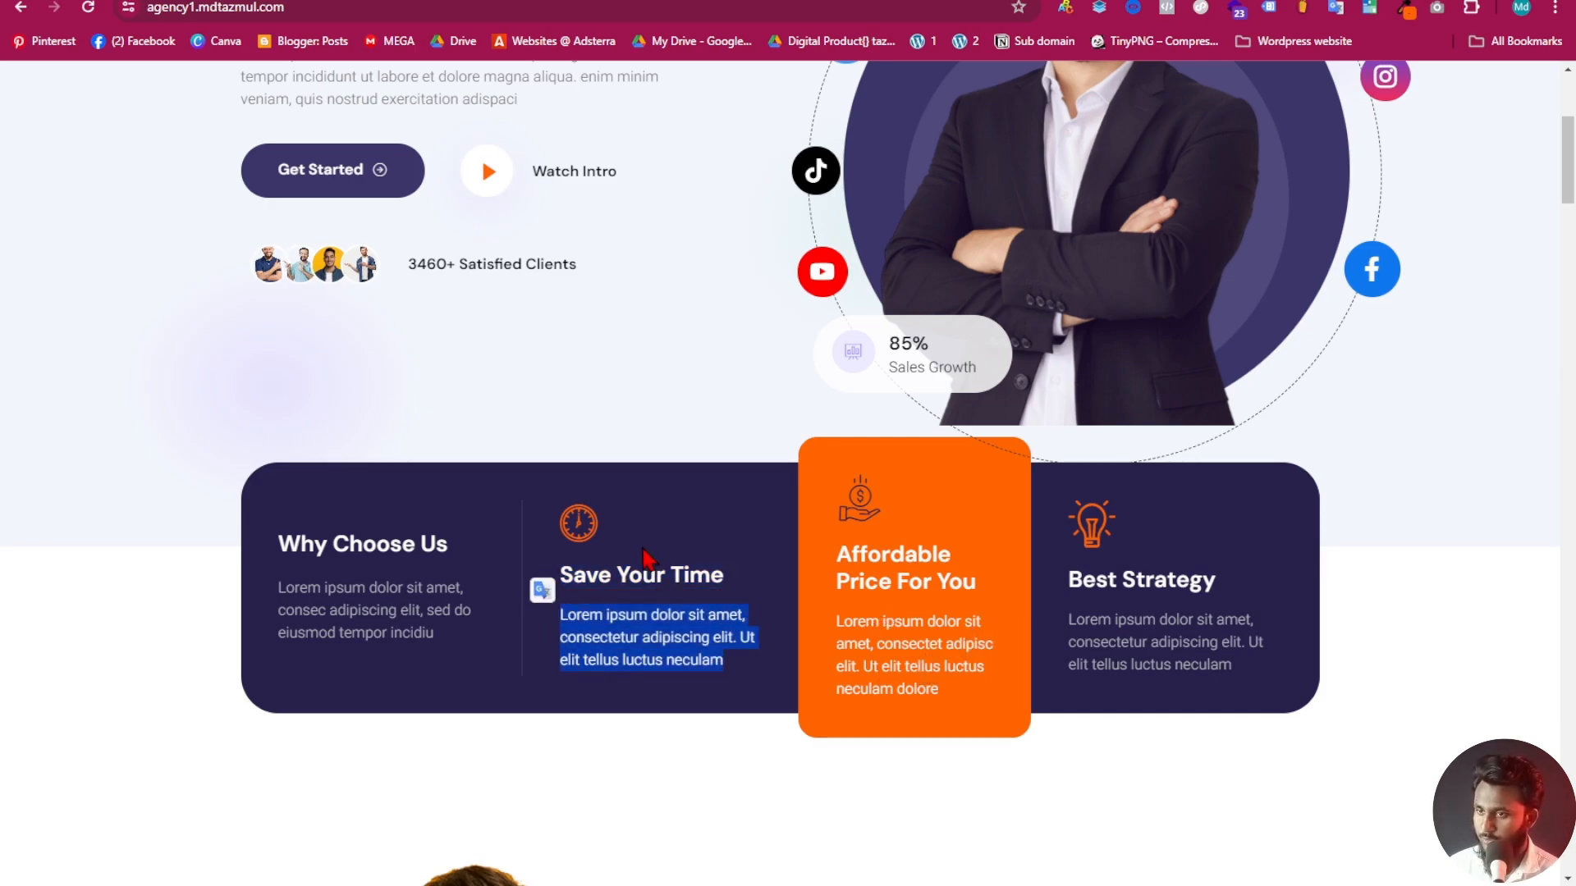
{"action": "key", "text": "ctrl+Tab"}
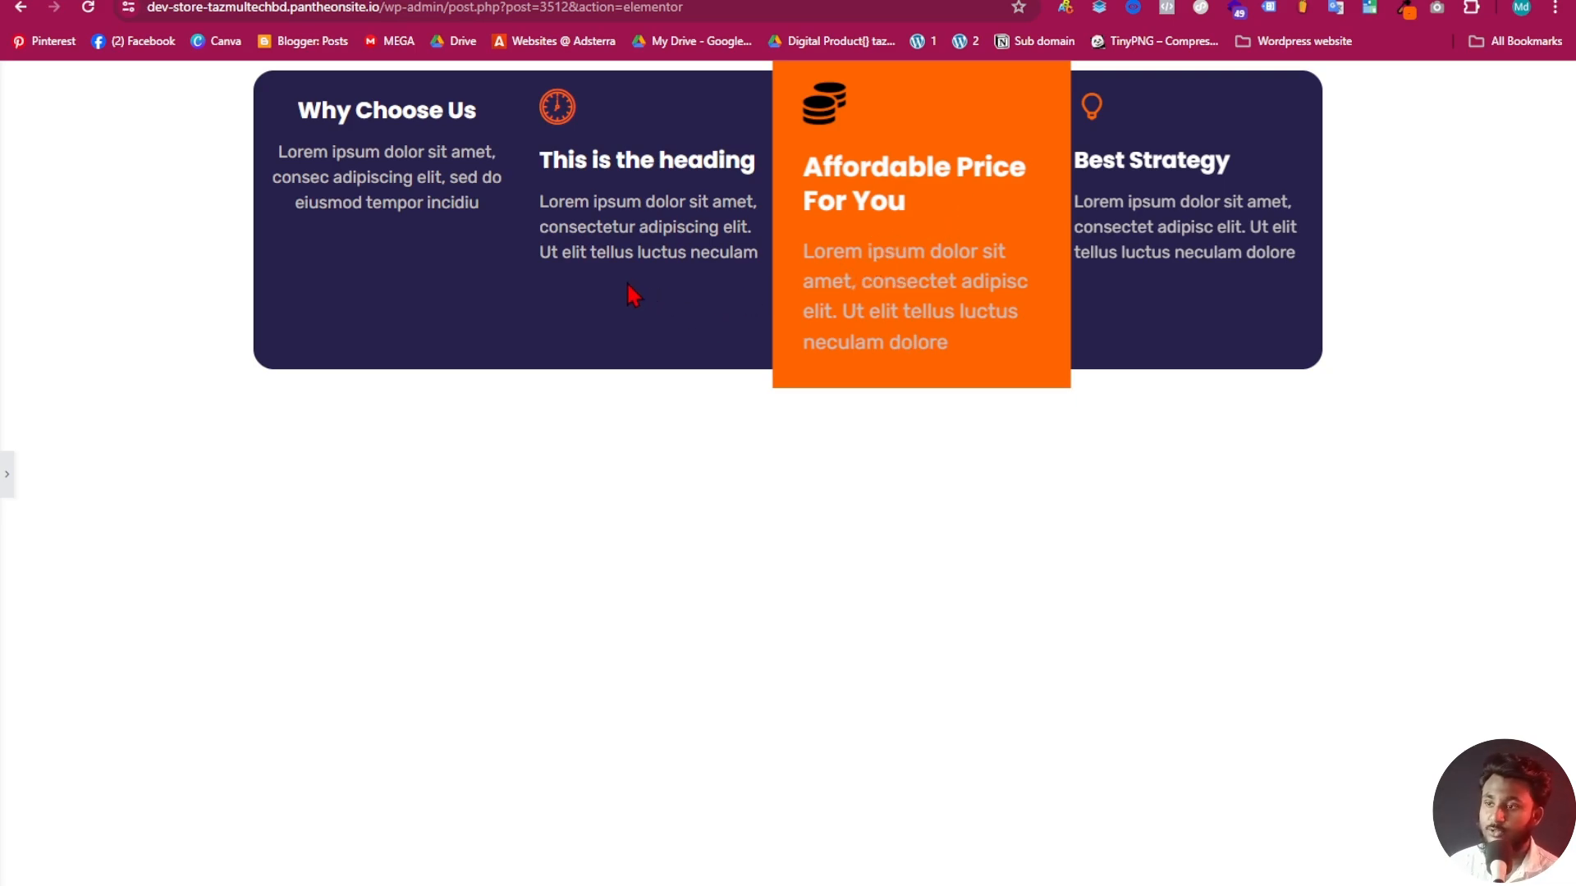
Set the Why Choose Us icon box's title font size to 20 px
{"action": "left_click", "coordinate": [8, 474]}
{"action": "right_click", "coordinate": [563, 149]}
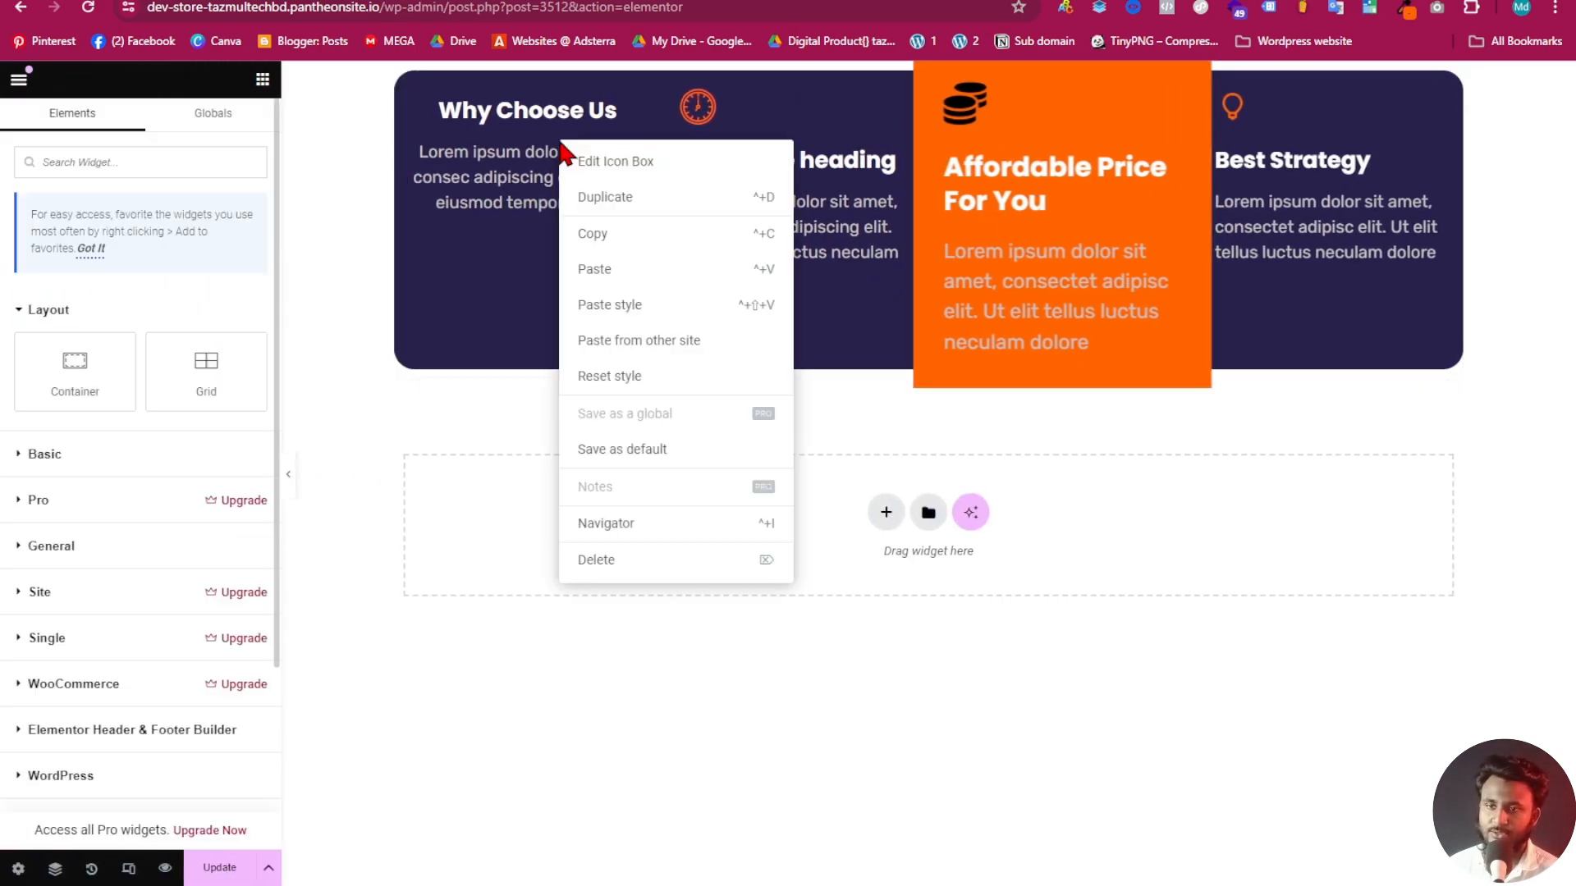
{"action": "left_click", "coordinate": [607, 161]}
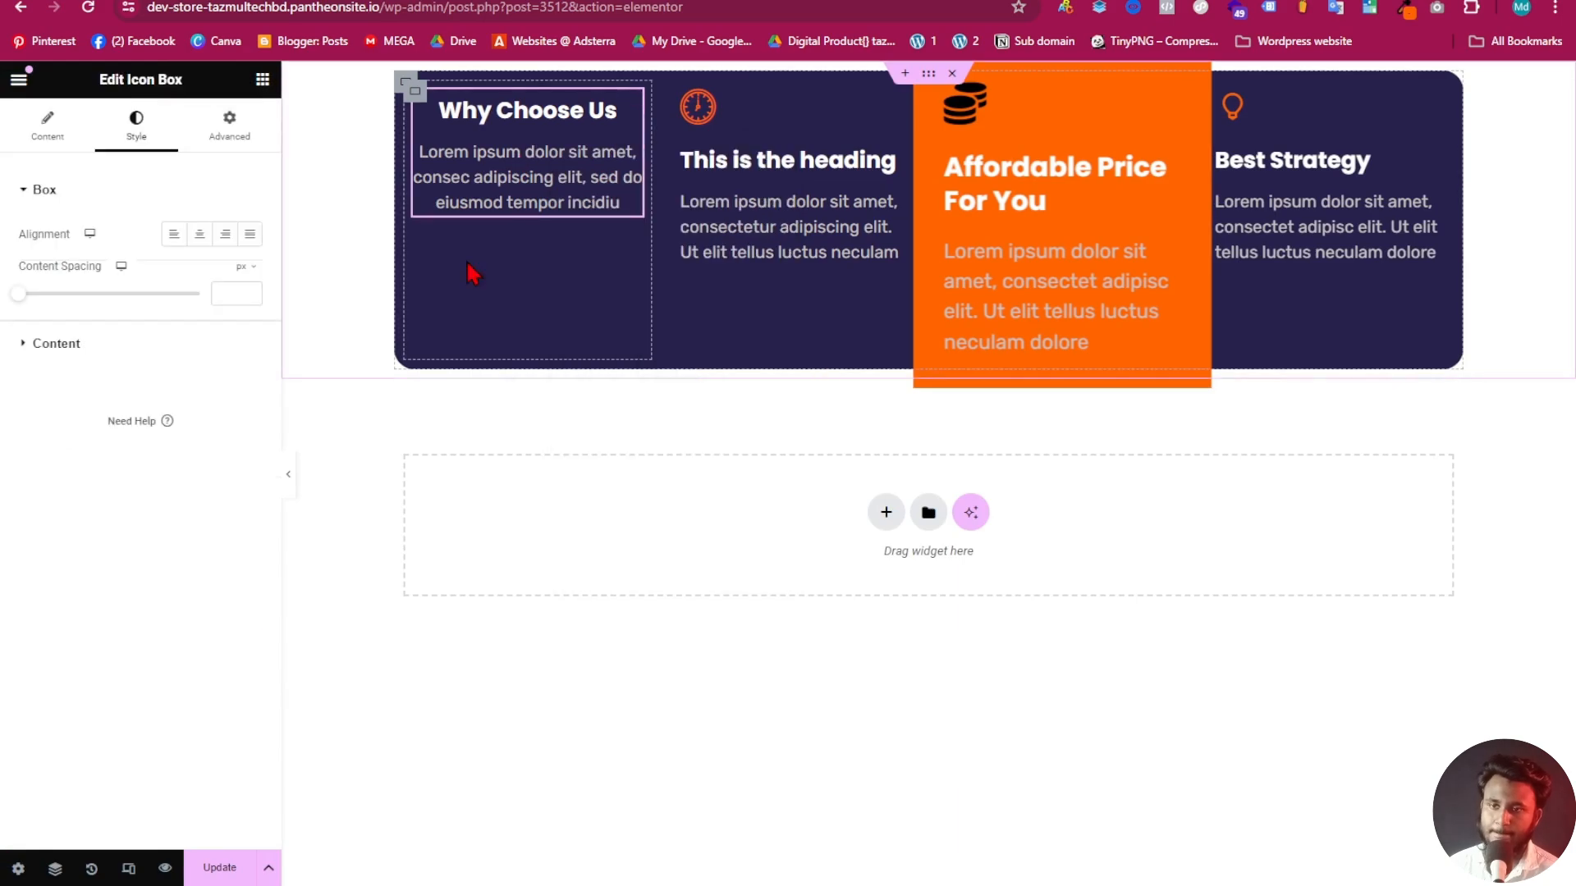
{"action": "left_click", "coordinate": [37, 344]}
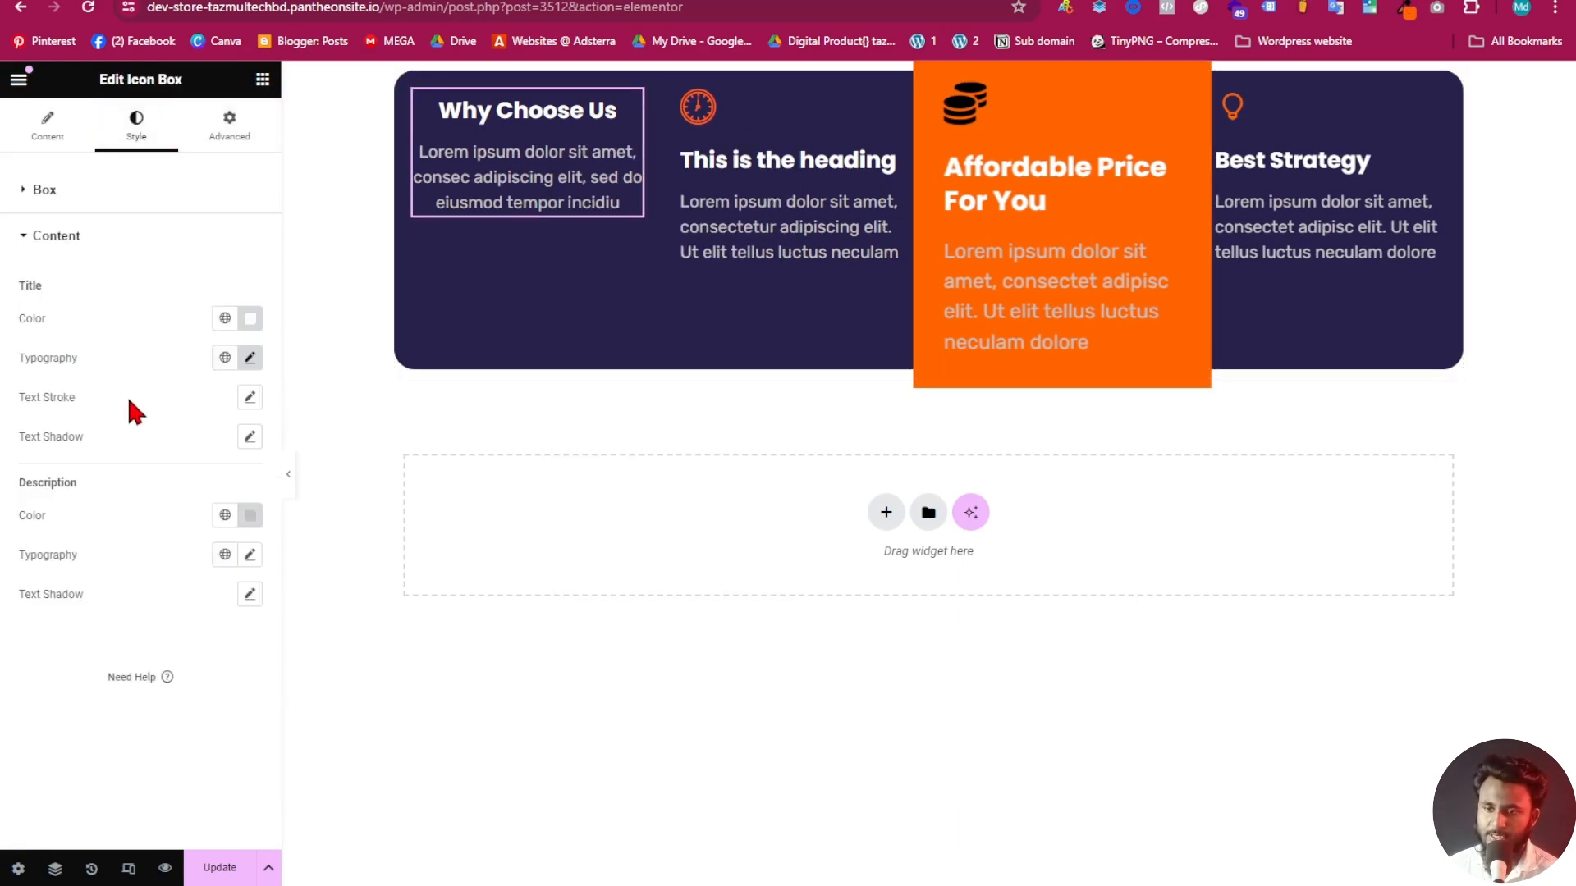
{"action": "left_click", "coordinate": [249, 359]}
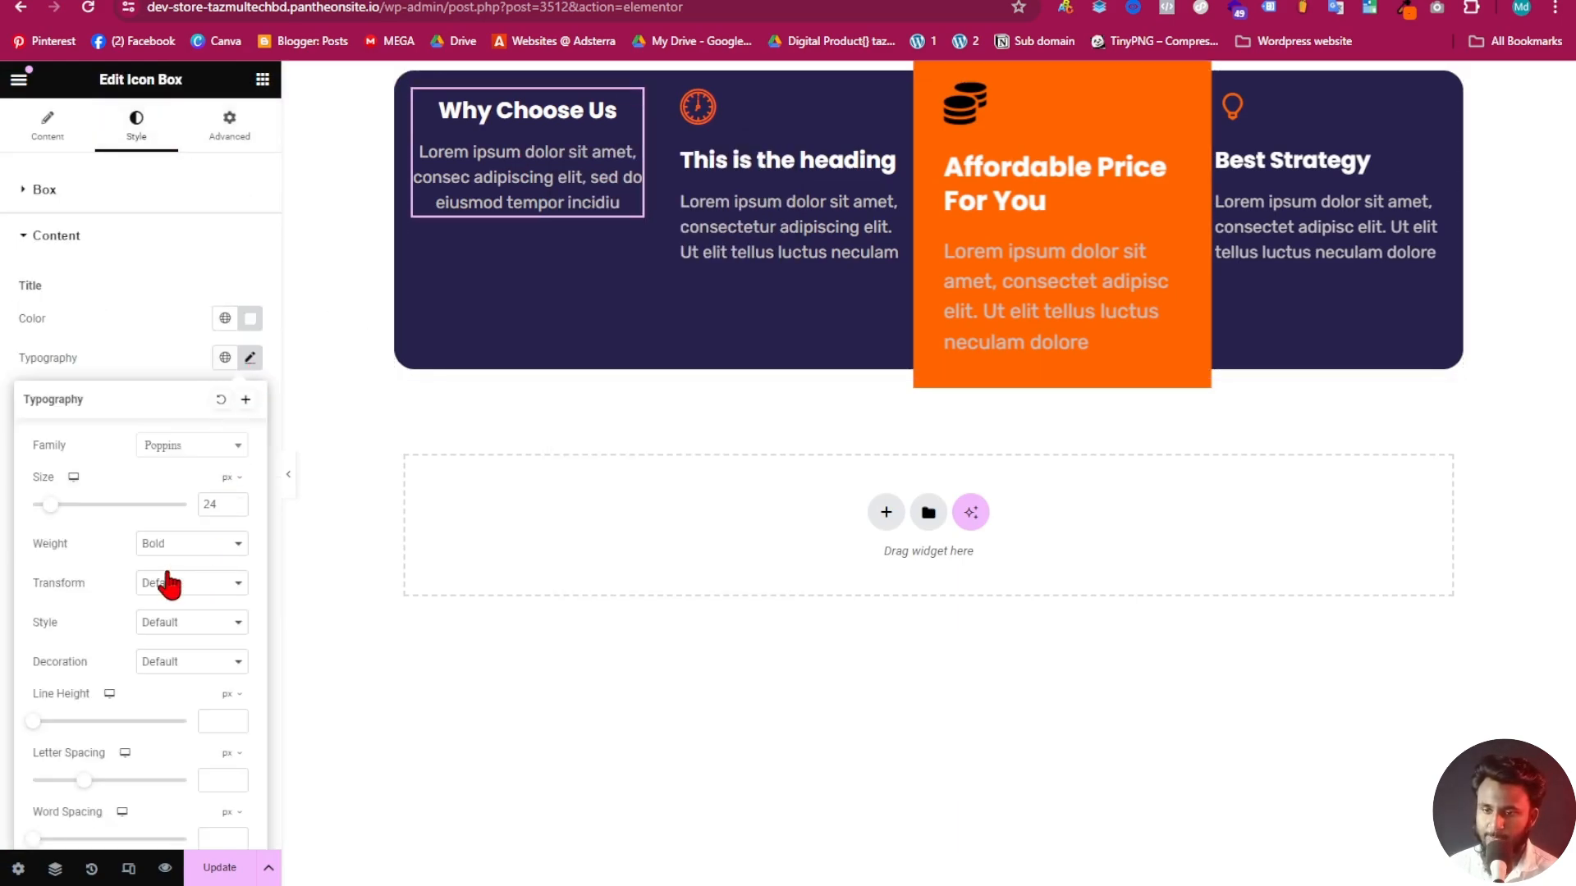
{"action": "left_click", "coordinate": [235, 508]}
{"action": "left_click", "coordinate": [236, 508]}
{"action": "left_click", "coordinate": [236, 508]}
{"action": "left_click", "coordinate": [236, 508]}
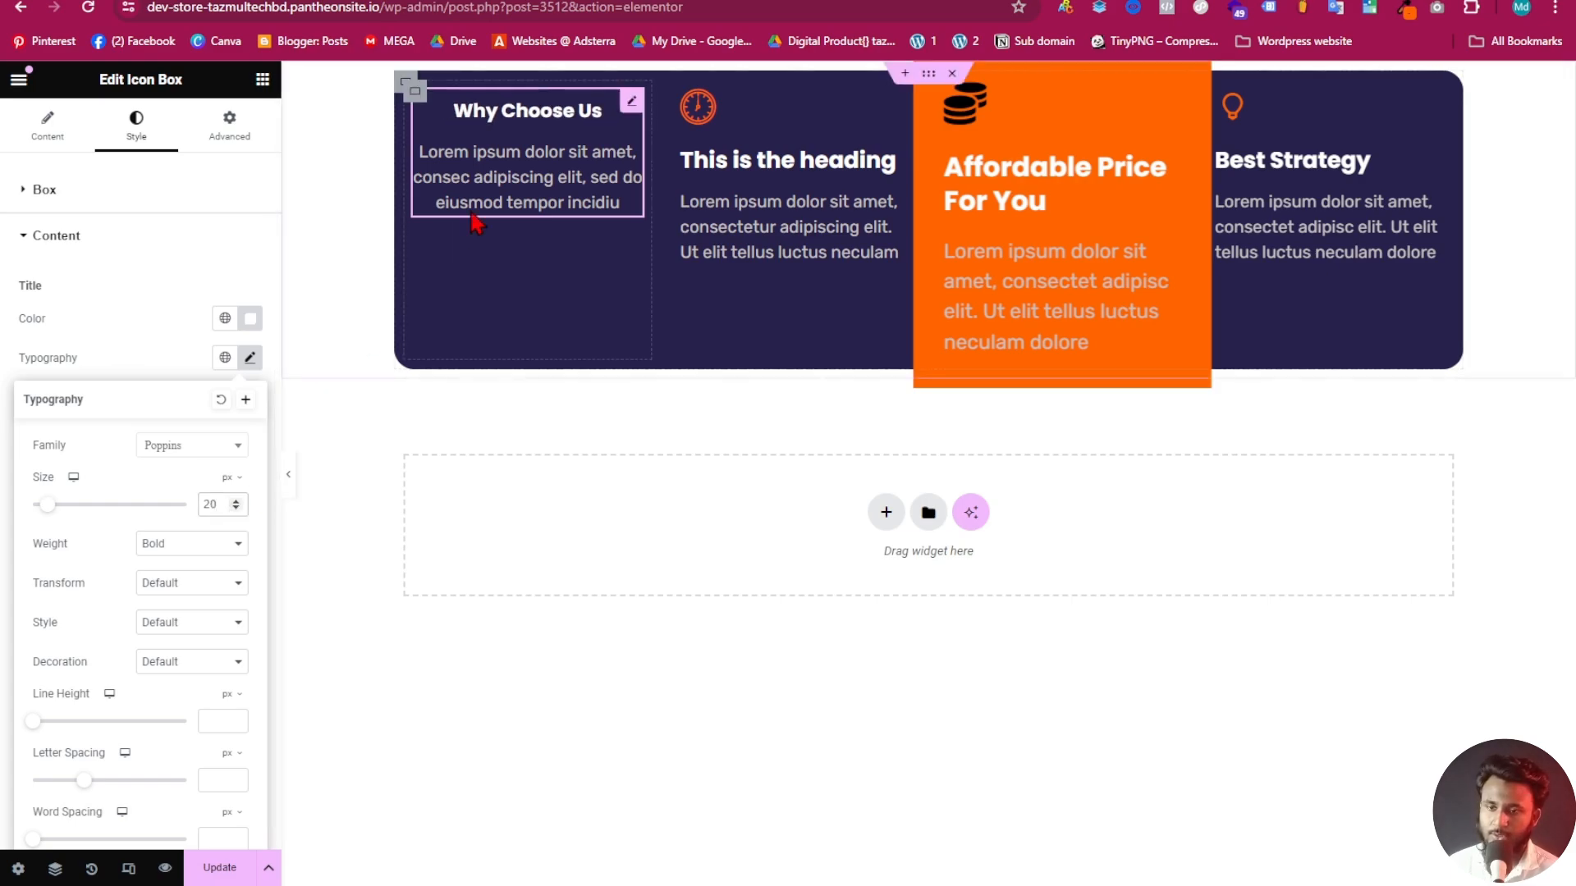
Set the Why Choose Us icon box's description font size to 12 px
{"action": "left_click", "coordinate": [506, 174]}
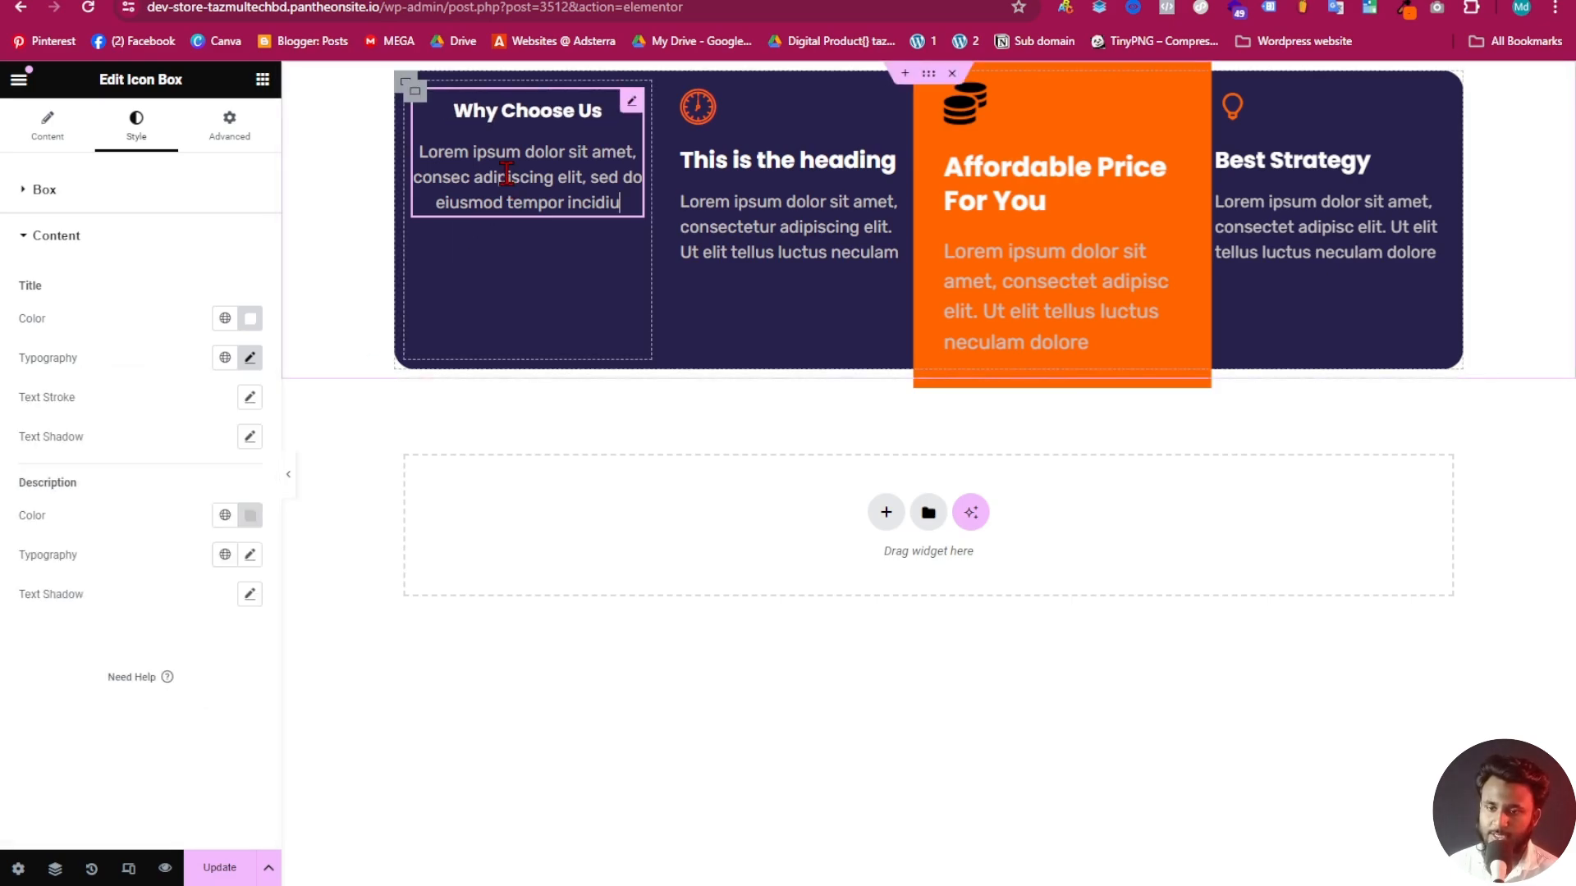
{"action": "left_click", "coordinate": [250, 556]}
{"action": "left_click", "coordinate": [236, 698]}
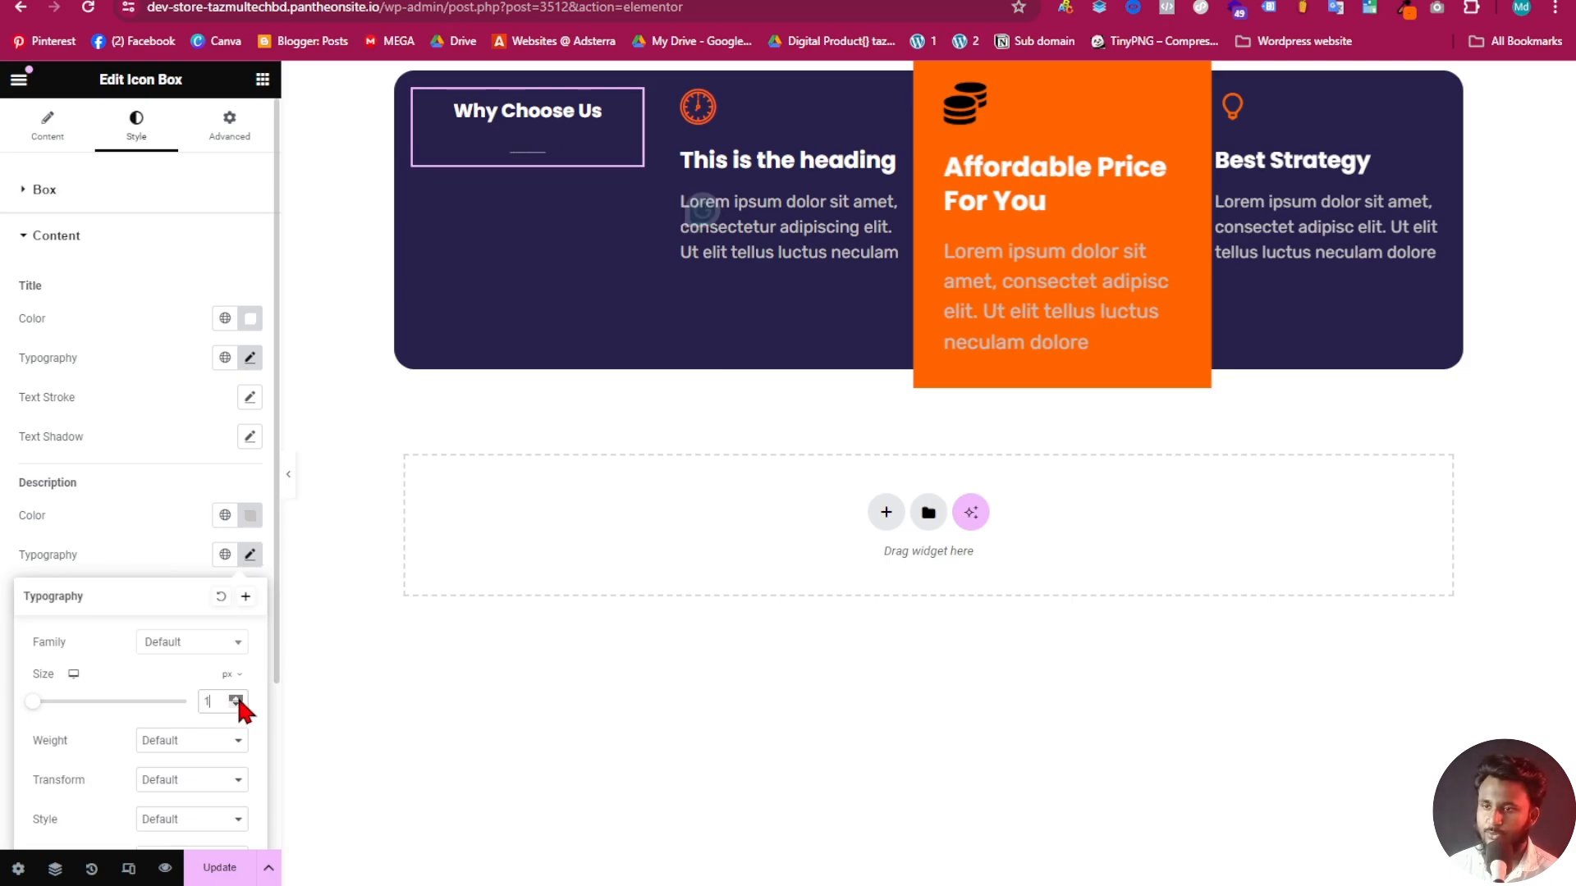
{"action": "left_click", "coordinate": [237, 698]}
{"action": "left_click", "coordinate": [236, 698]}
{"action": "left_click", "coordinate": [236, 699]}
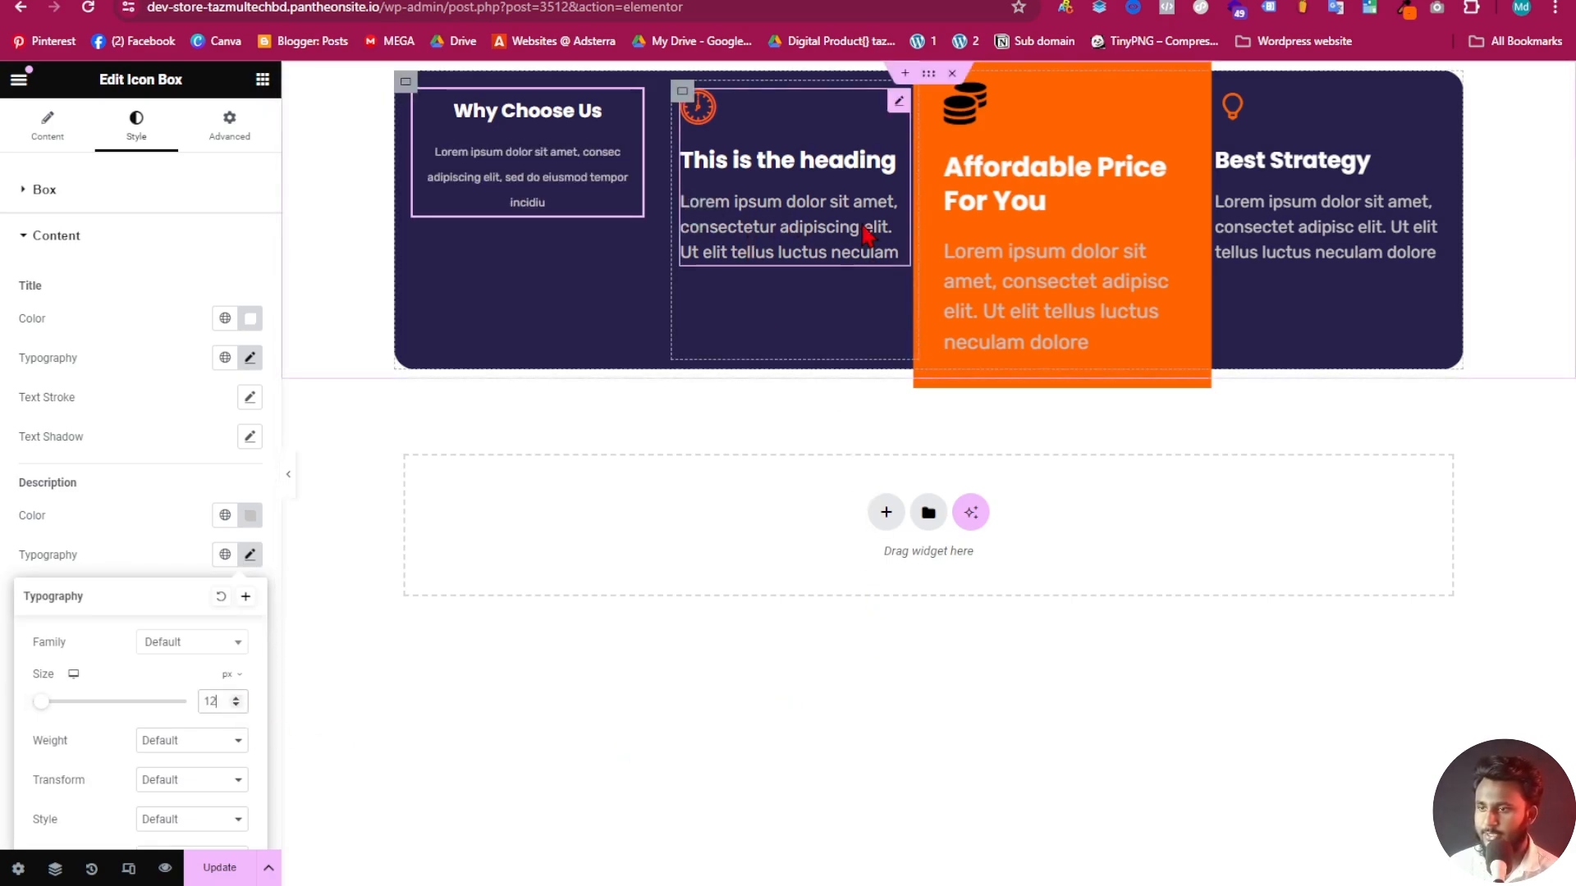
Copy the Why Choose Us icon box and paste its style onto the clock, Best Strategy and Affordable Price For You boxes
{"action": "left_click", "coordinate": [883, 165]}
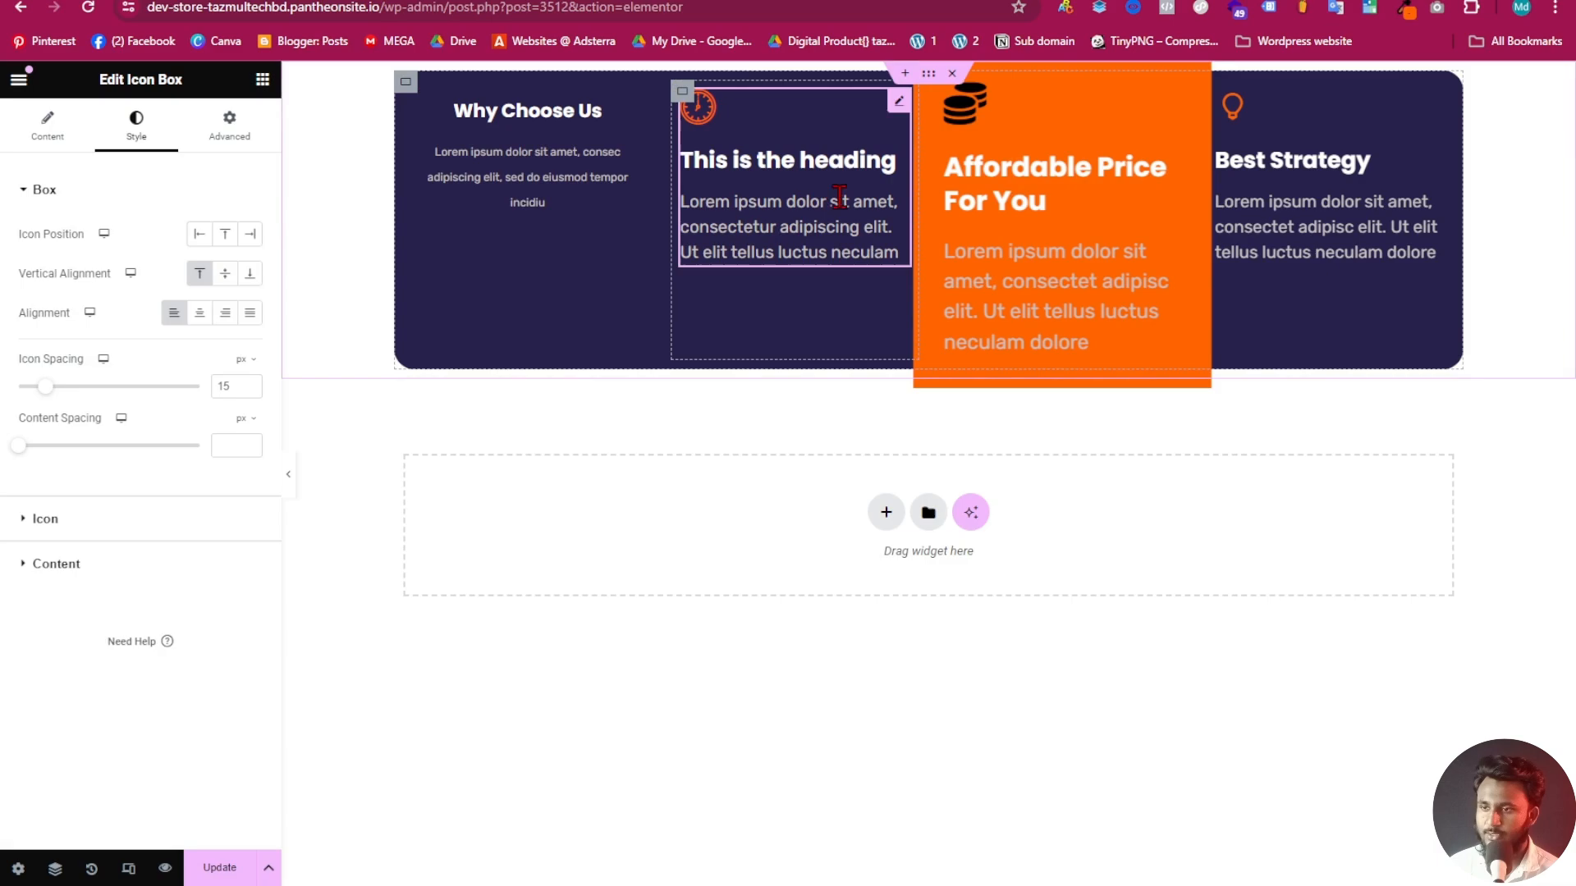
{"action": "right_click", "coordinate": [545, 157]}
{"action": "left_click", "coordinate": [616, 245]}
{"action": "right_click", "coordinate": [768, 156]}
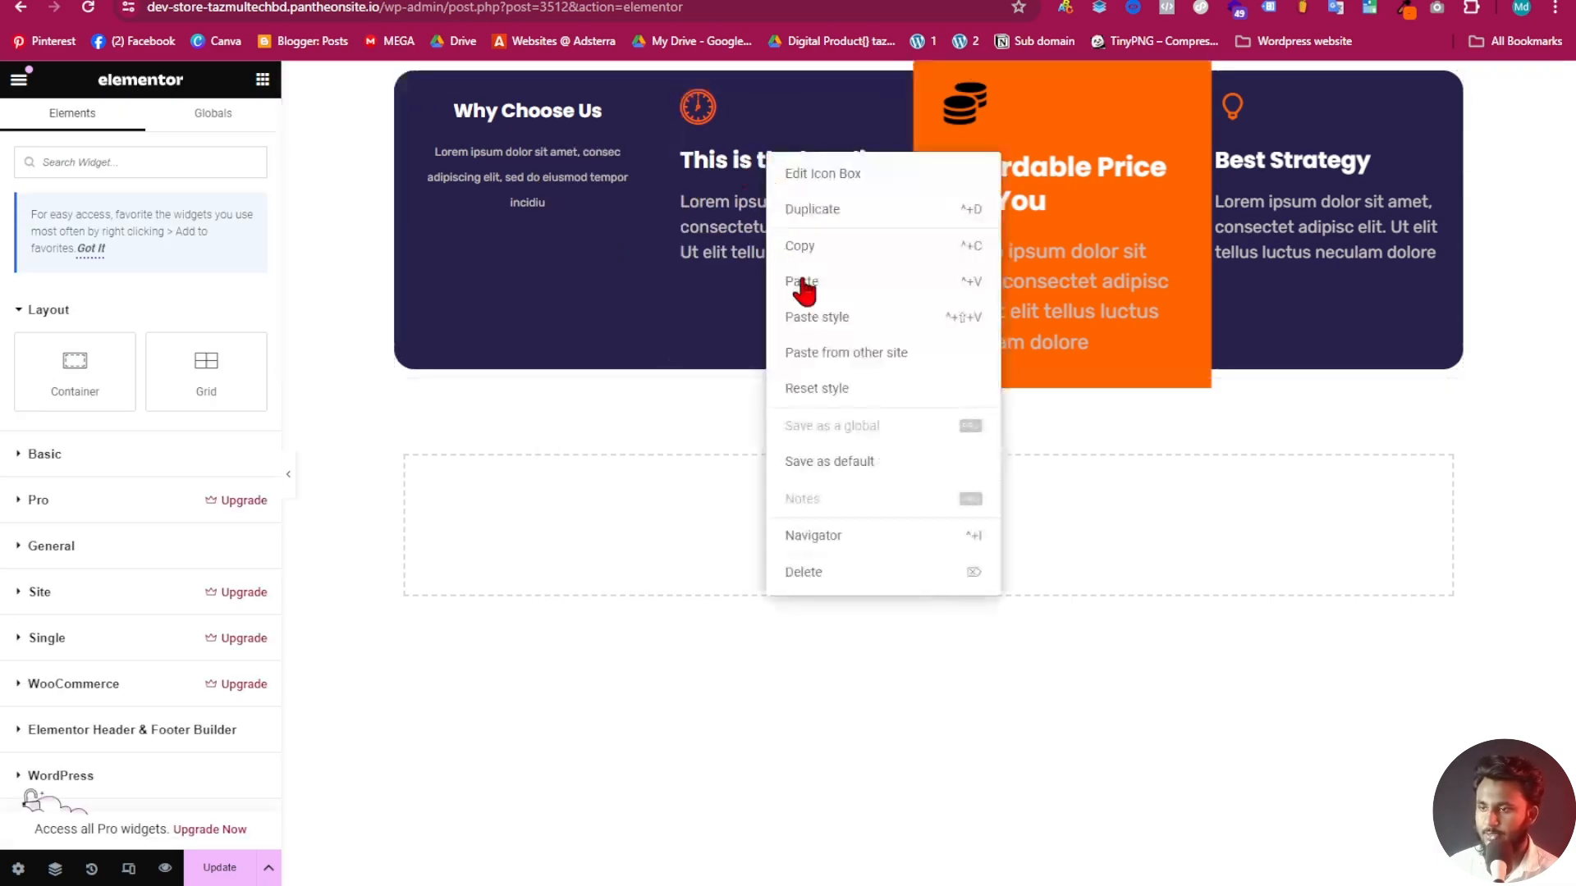
{"action": "left_click", "coordinate": [851, 318]}
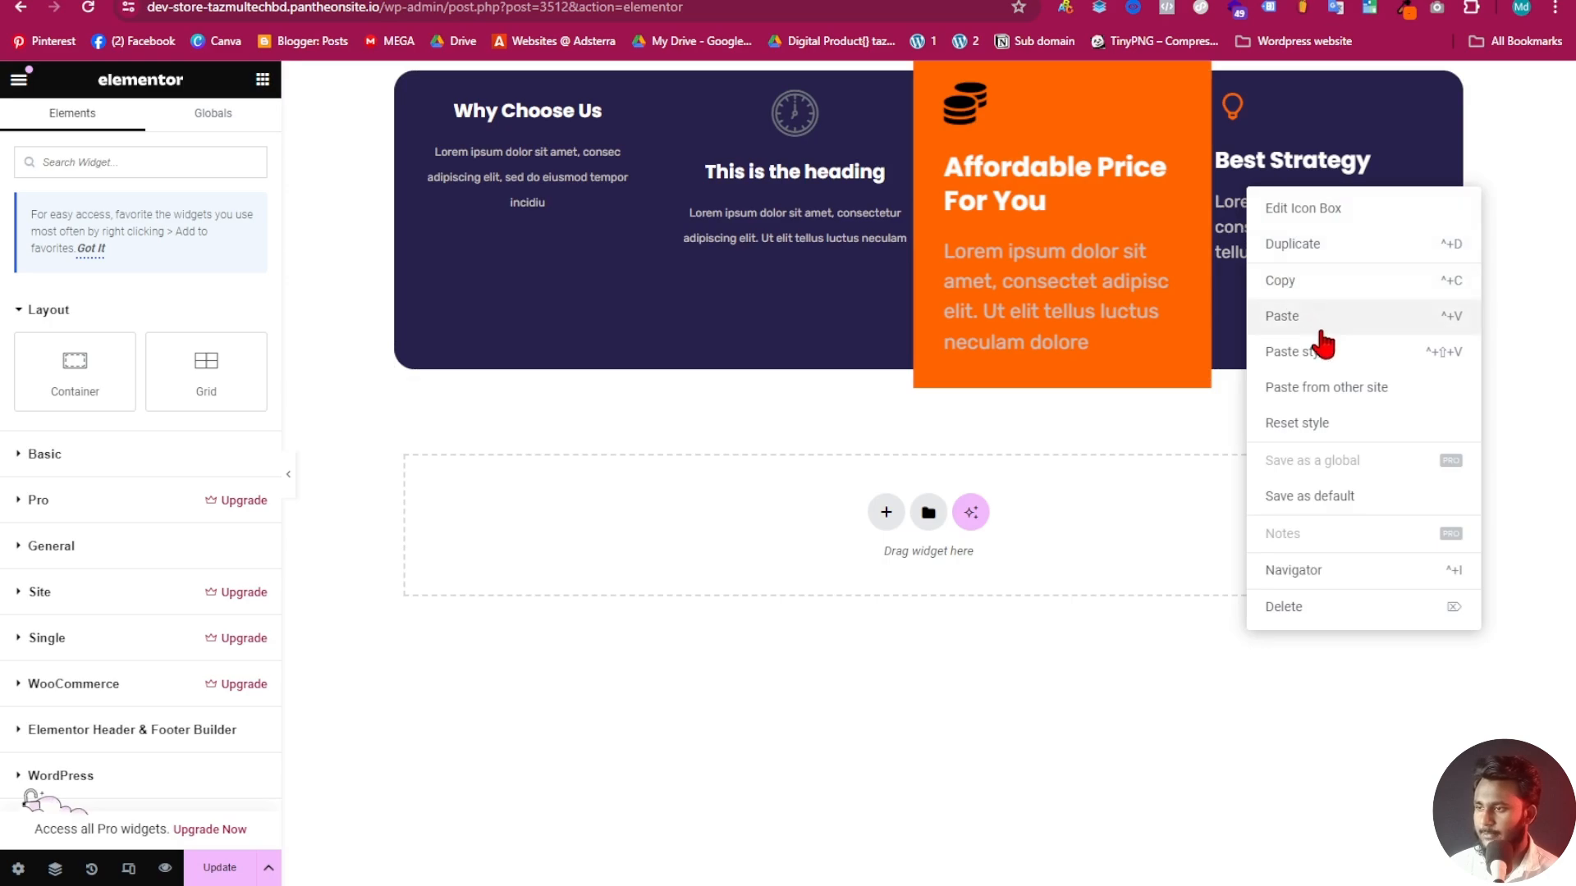
{"action": "left_click", "coordinate": [1338, 353]}
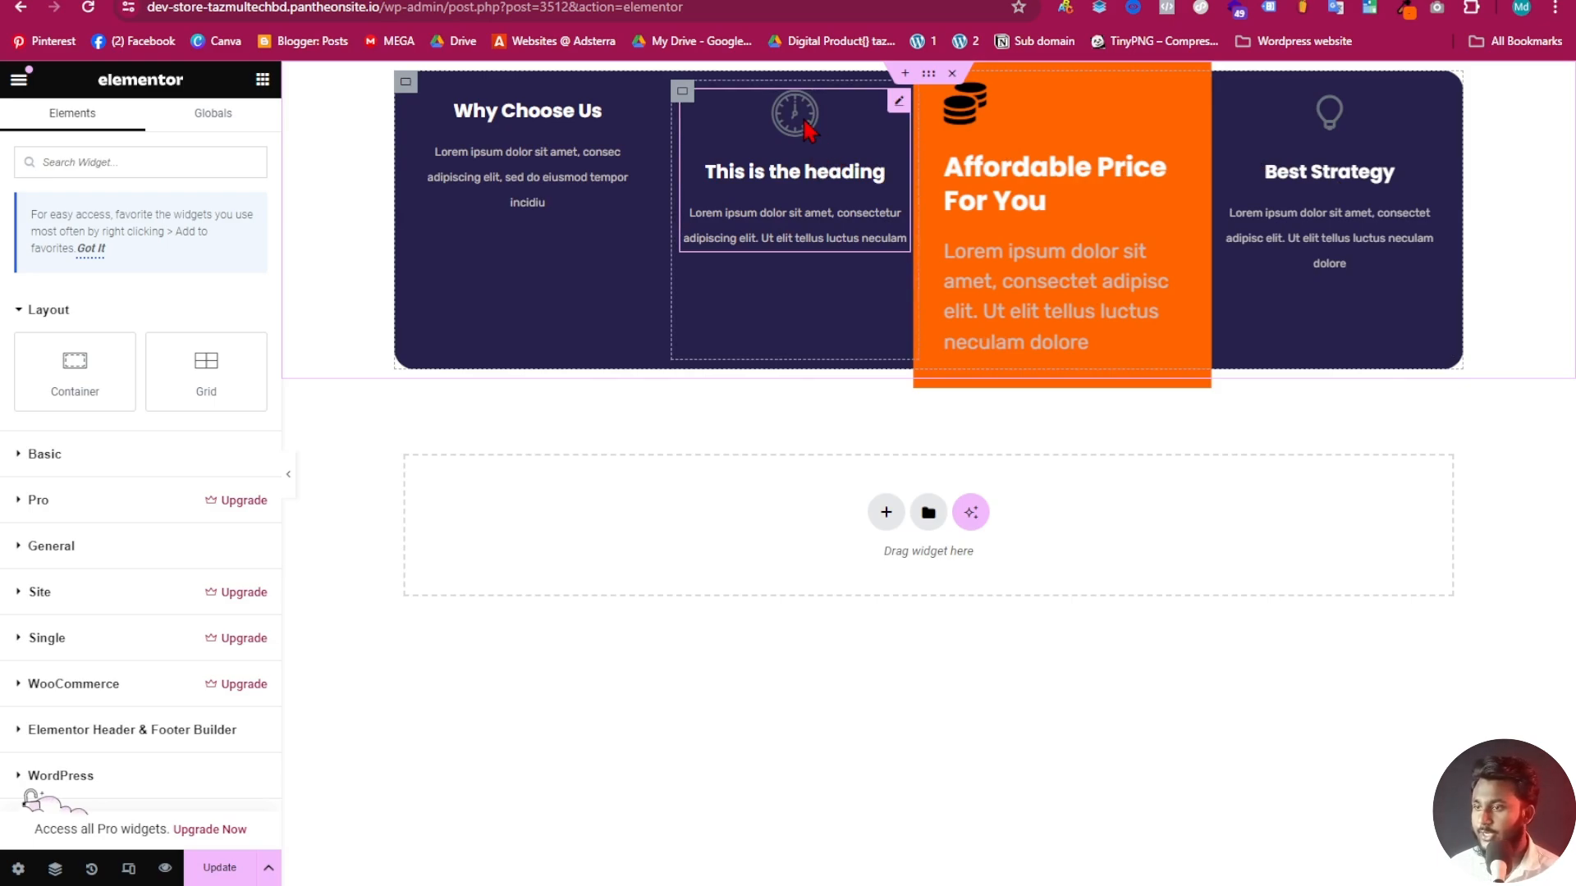
{"action": "right_click", "coordinate": [1044, 147]}
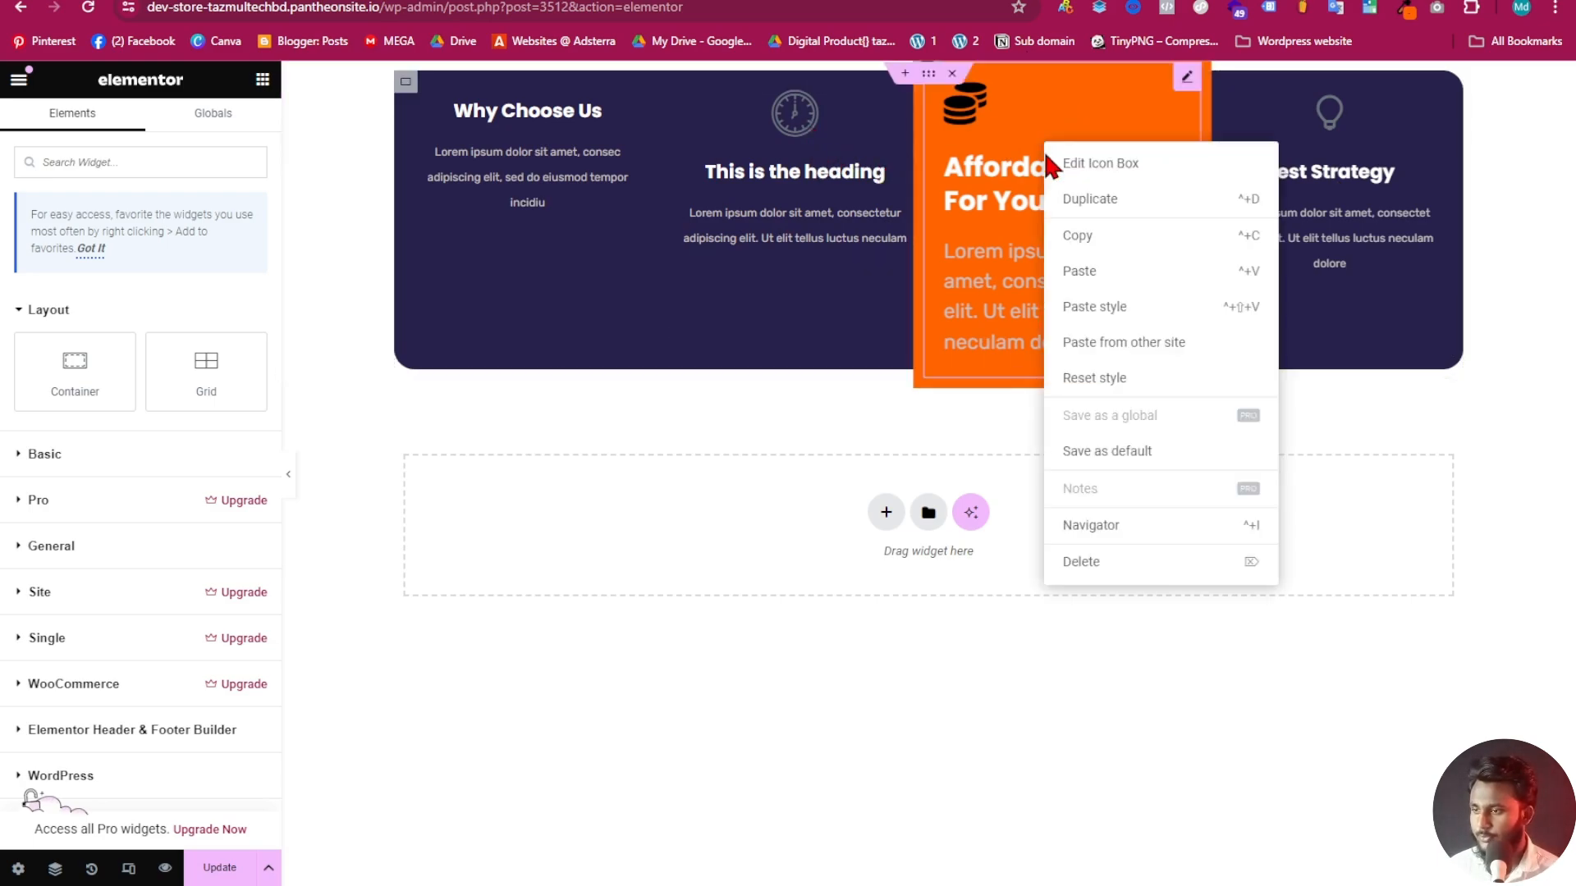
{"action": "left_click", "coordinate": [1135, 308]}
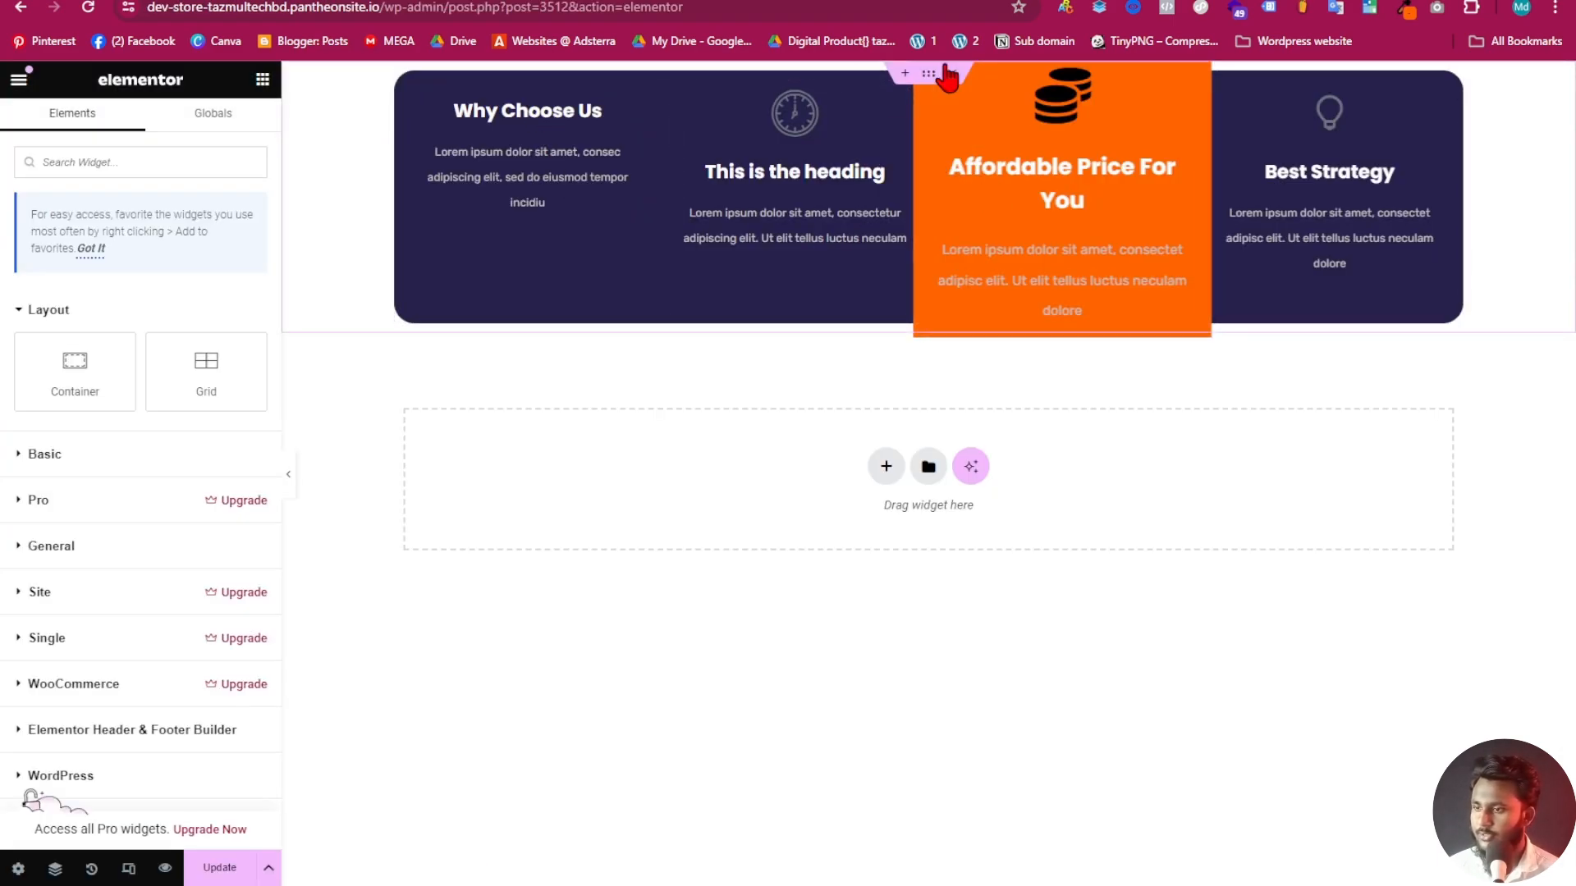
Select the orange Affordable Price card's parent container through the Navigator and set its border radius to 22 px on all corners
{"action": "left_click", "coordinate": [925, 91]}
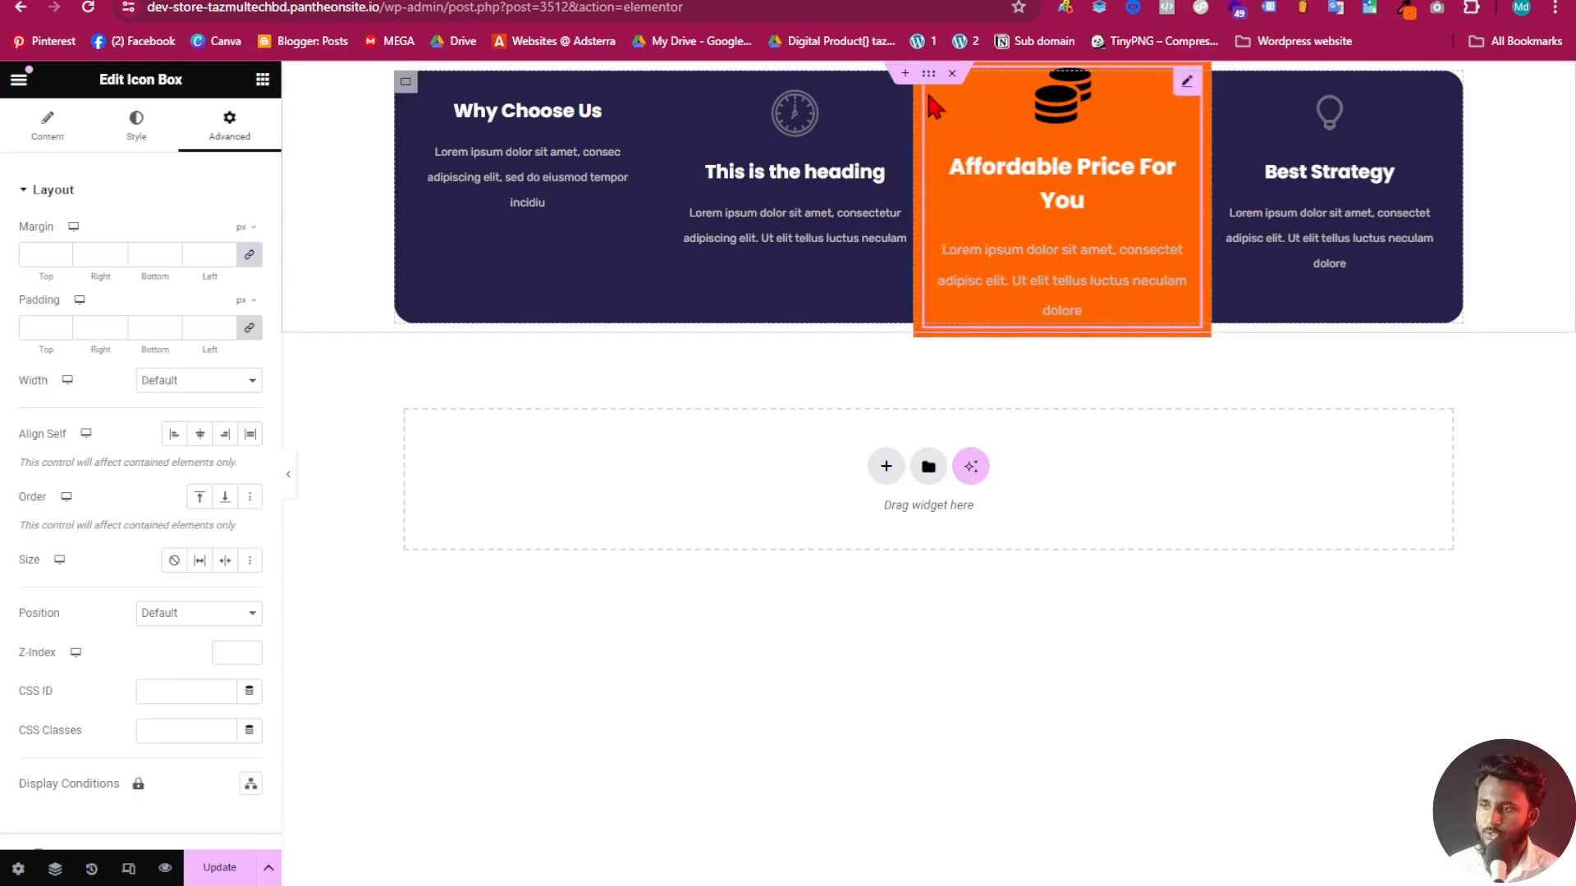
{"action": "right_click", "coordinate": [920, 186]}
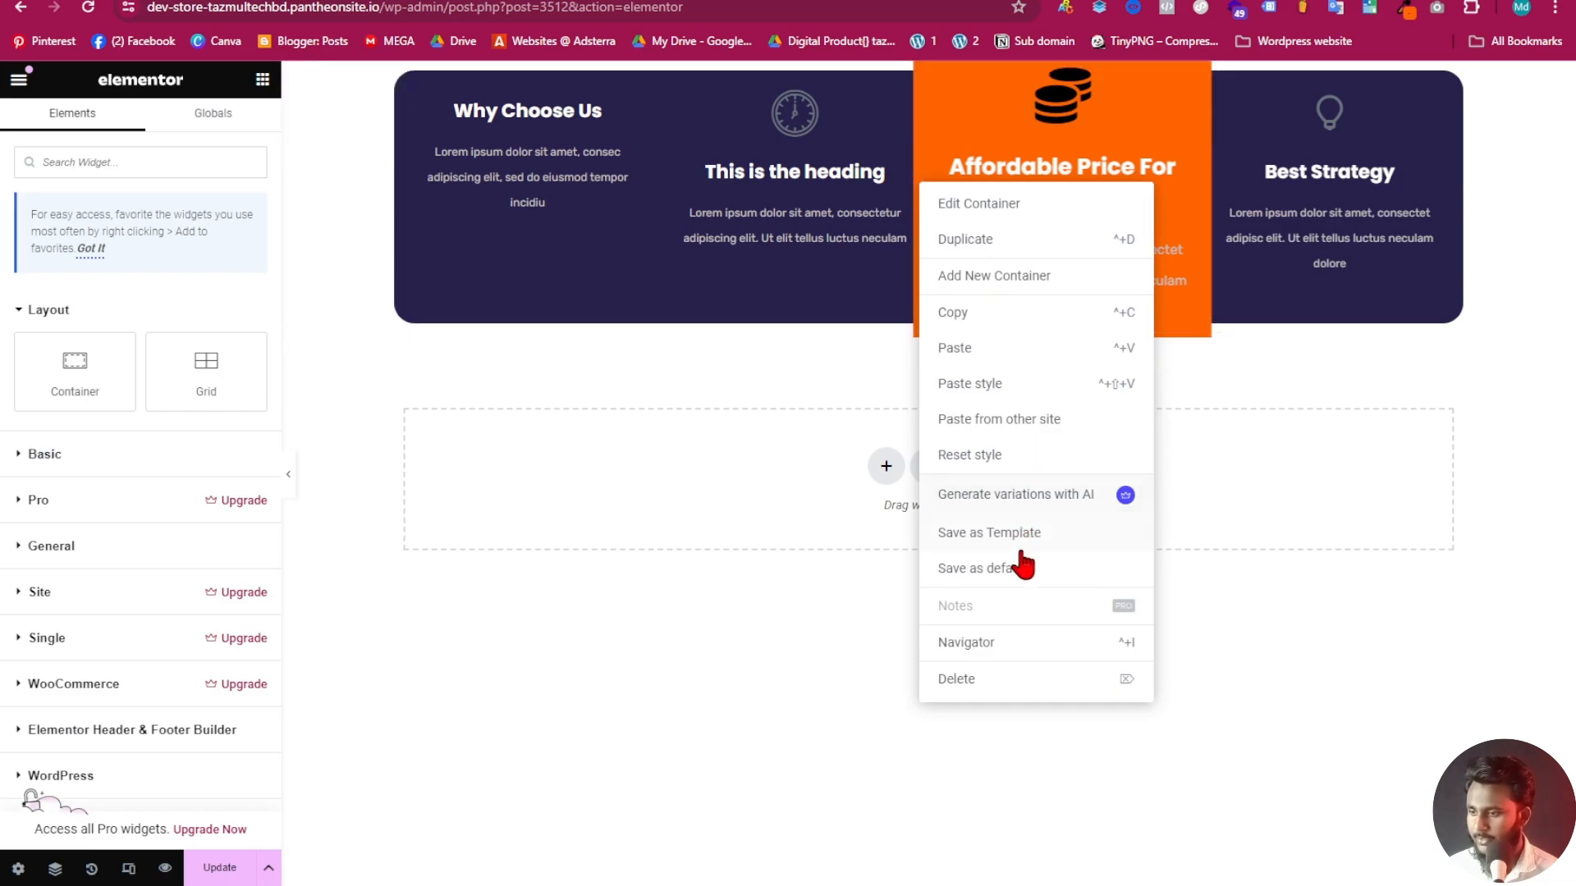
{"action": "right_click", "coordinate": [967, 107]}
{"action": "left_click", "coordinate": [1065, 495]}
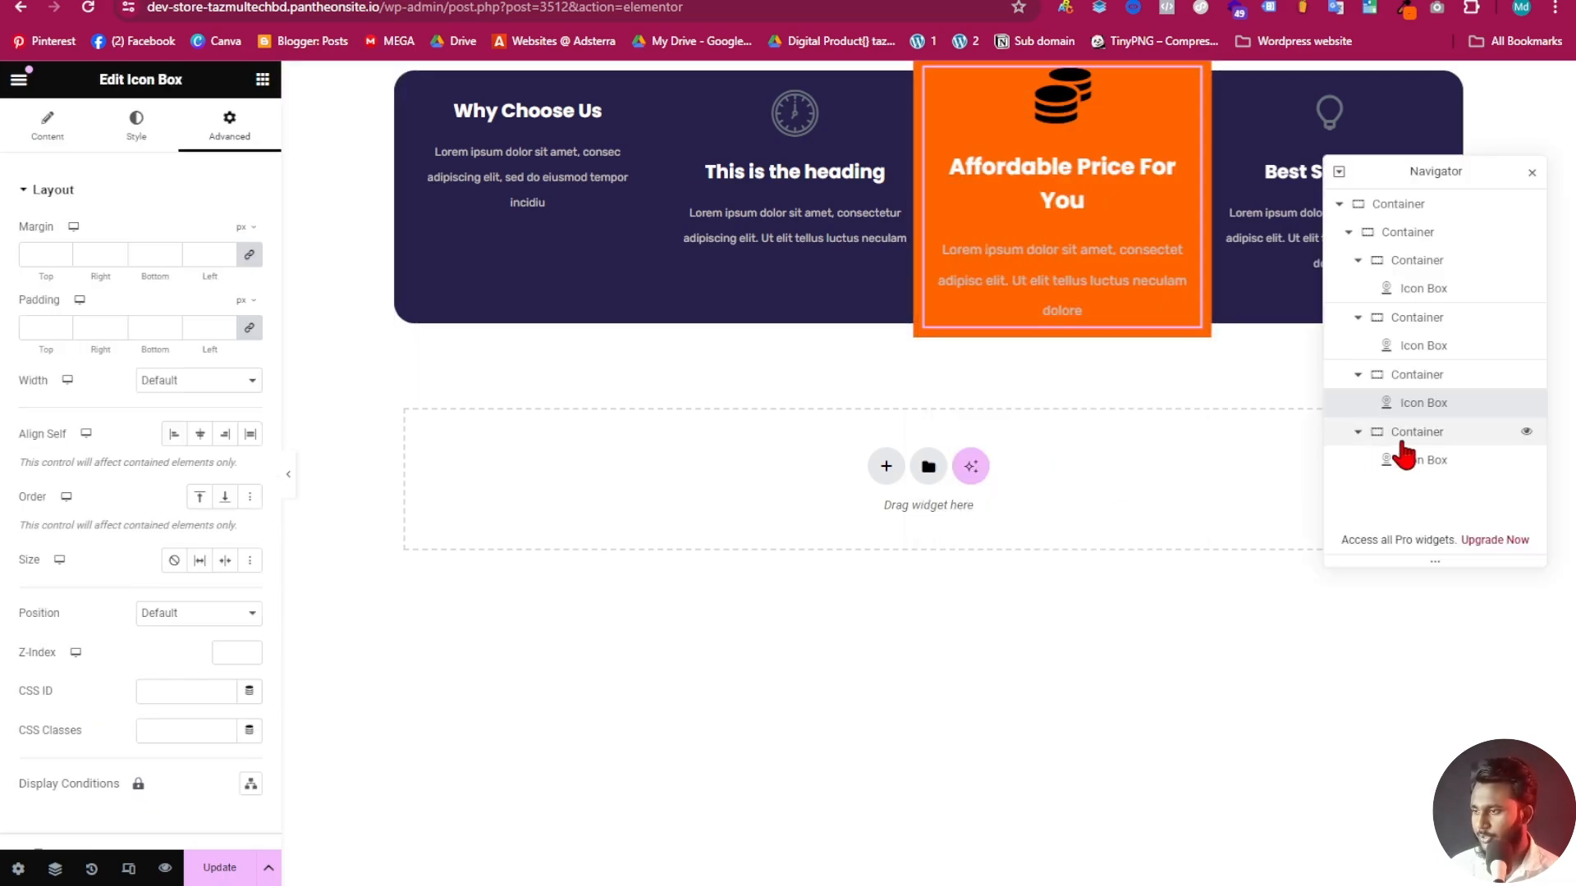
{"action": "left_click", "coordinate": [1399, 382]}
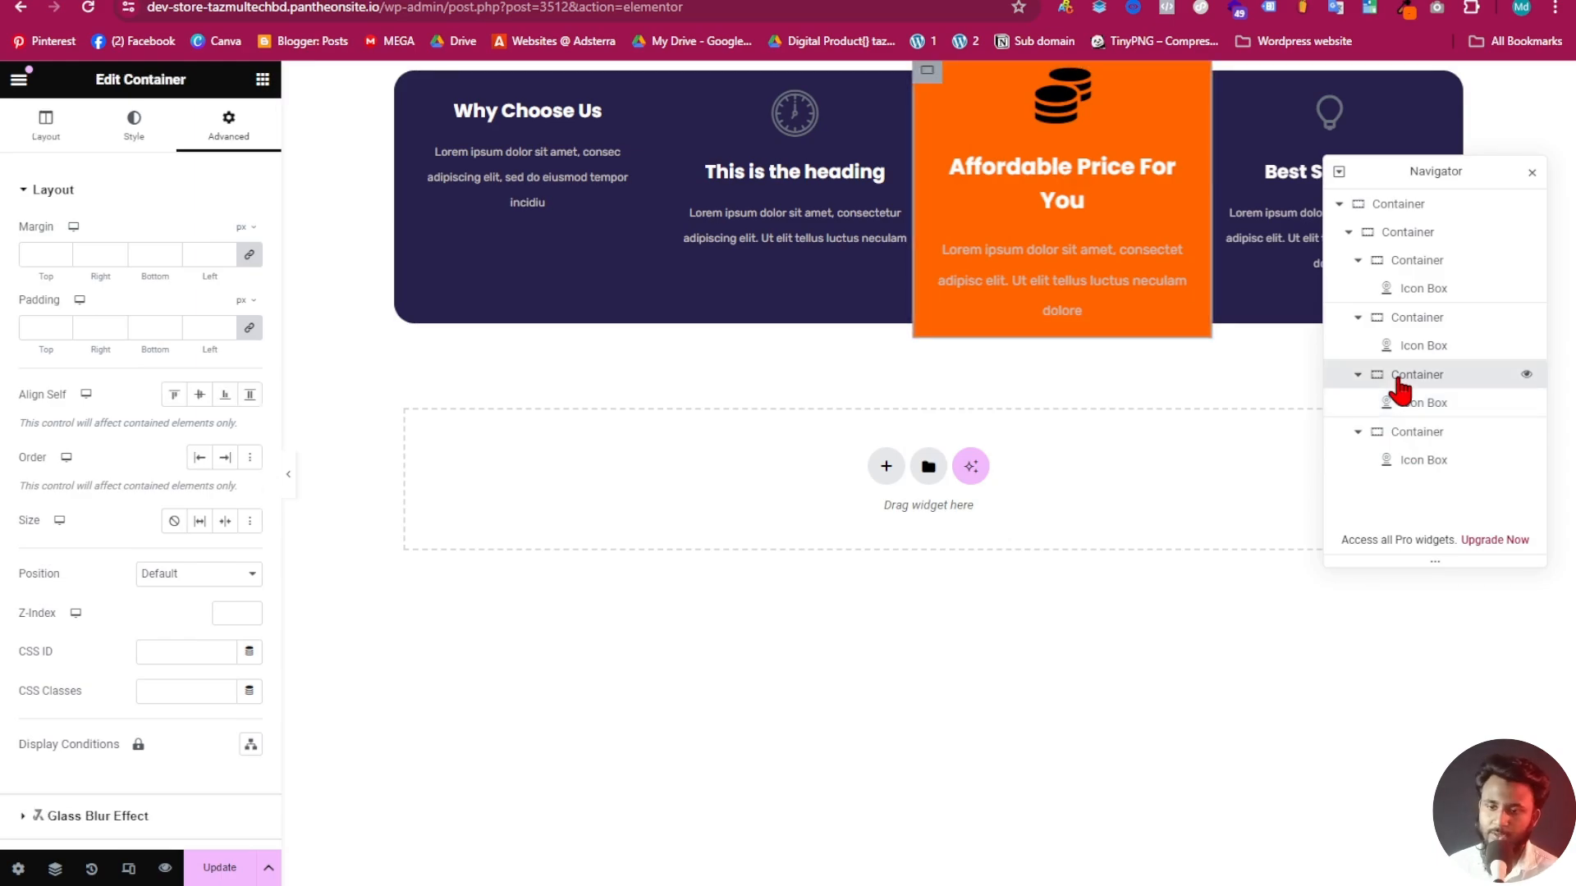
{"action": "scroll", "coordinate": [51, 735], "scroll_direction": "down", "scroll_amount": 5}
{"action": "scroll", "coordinate": [89, 509], "scroll_direction": "up", "scroll_amount": 5}
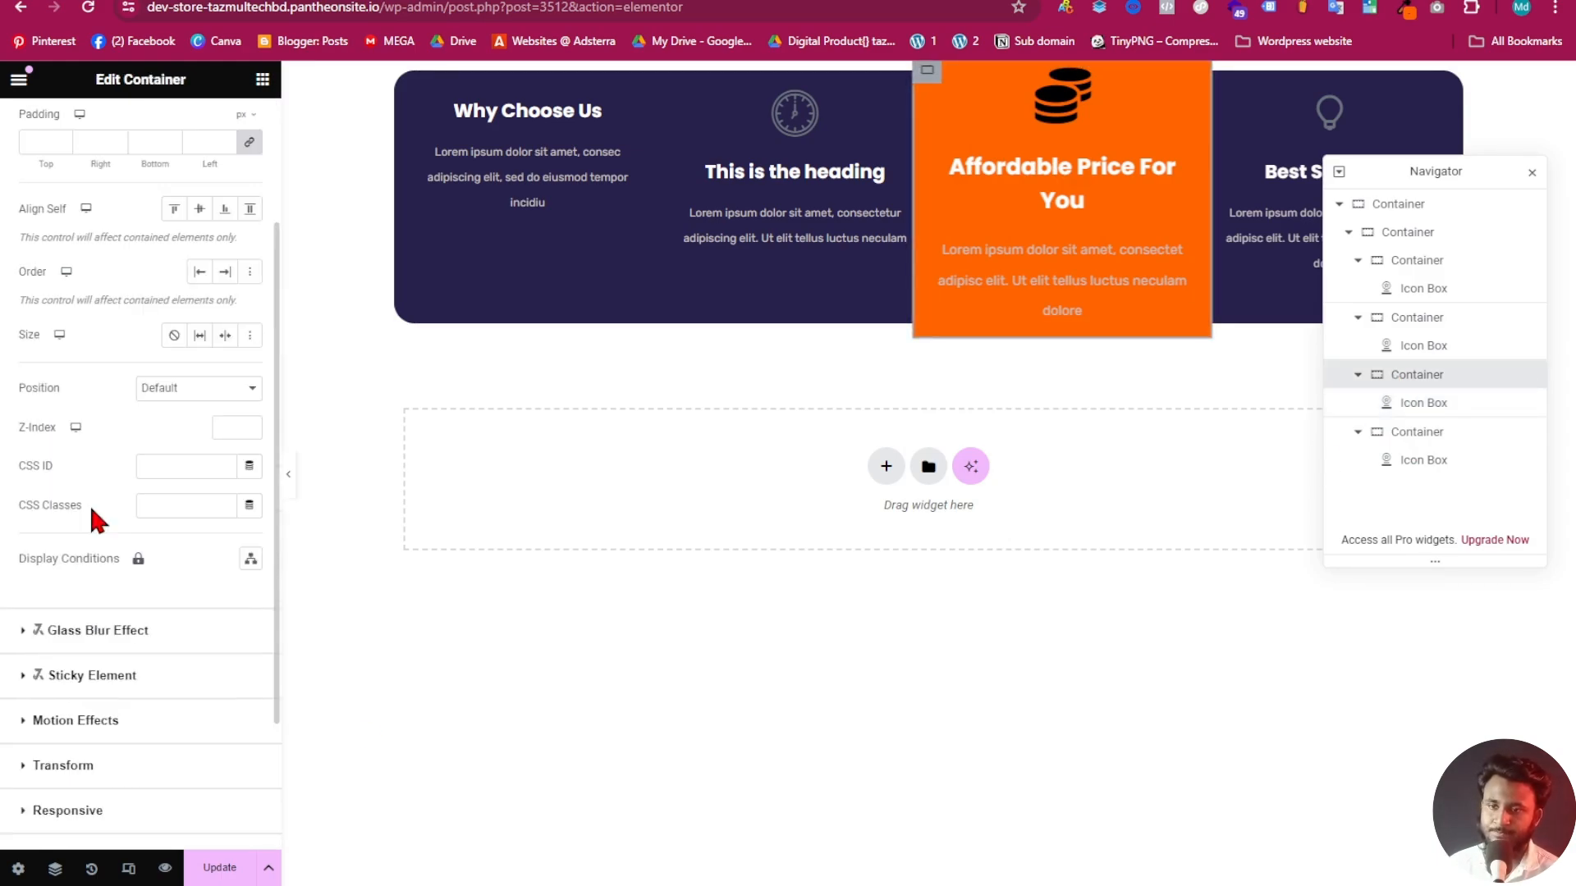
{"action": "left_click", "coordinate": [134, 125]}
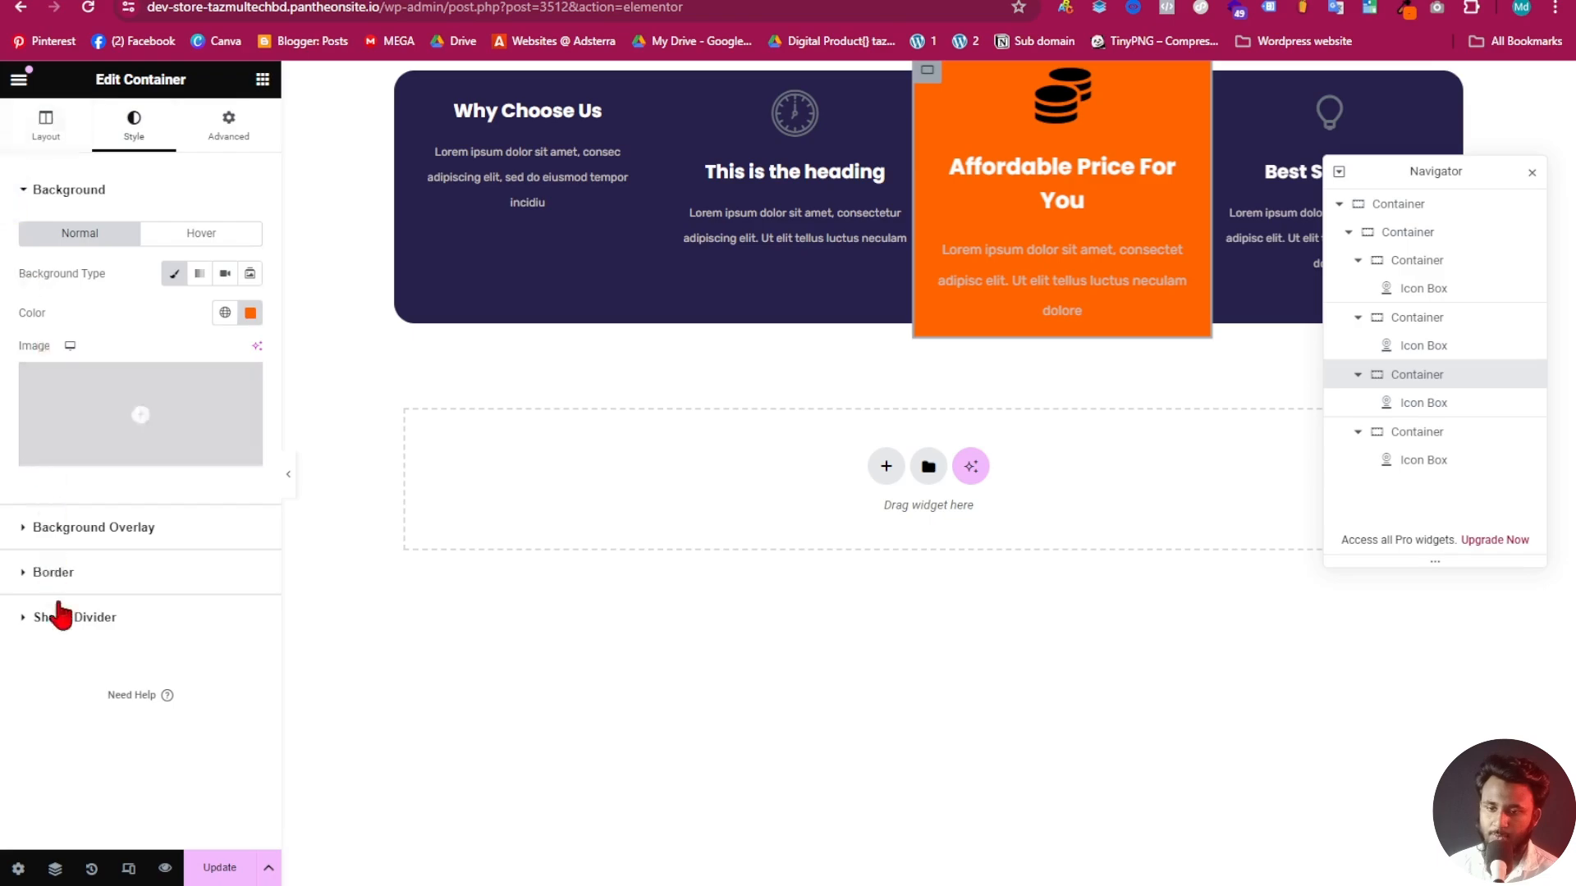
{"action": "left_click", "coordinate": [49, 566]}
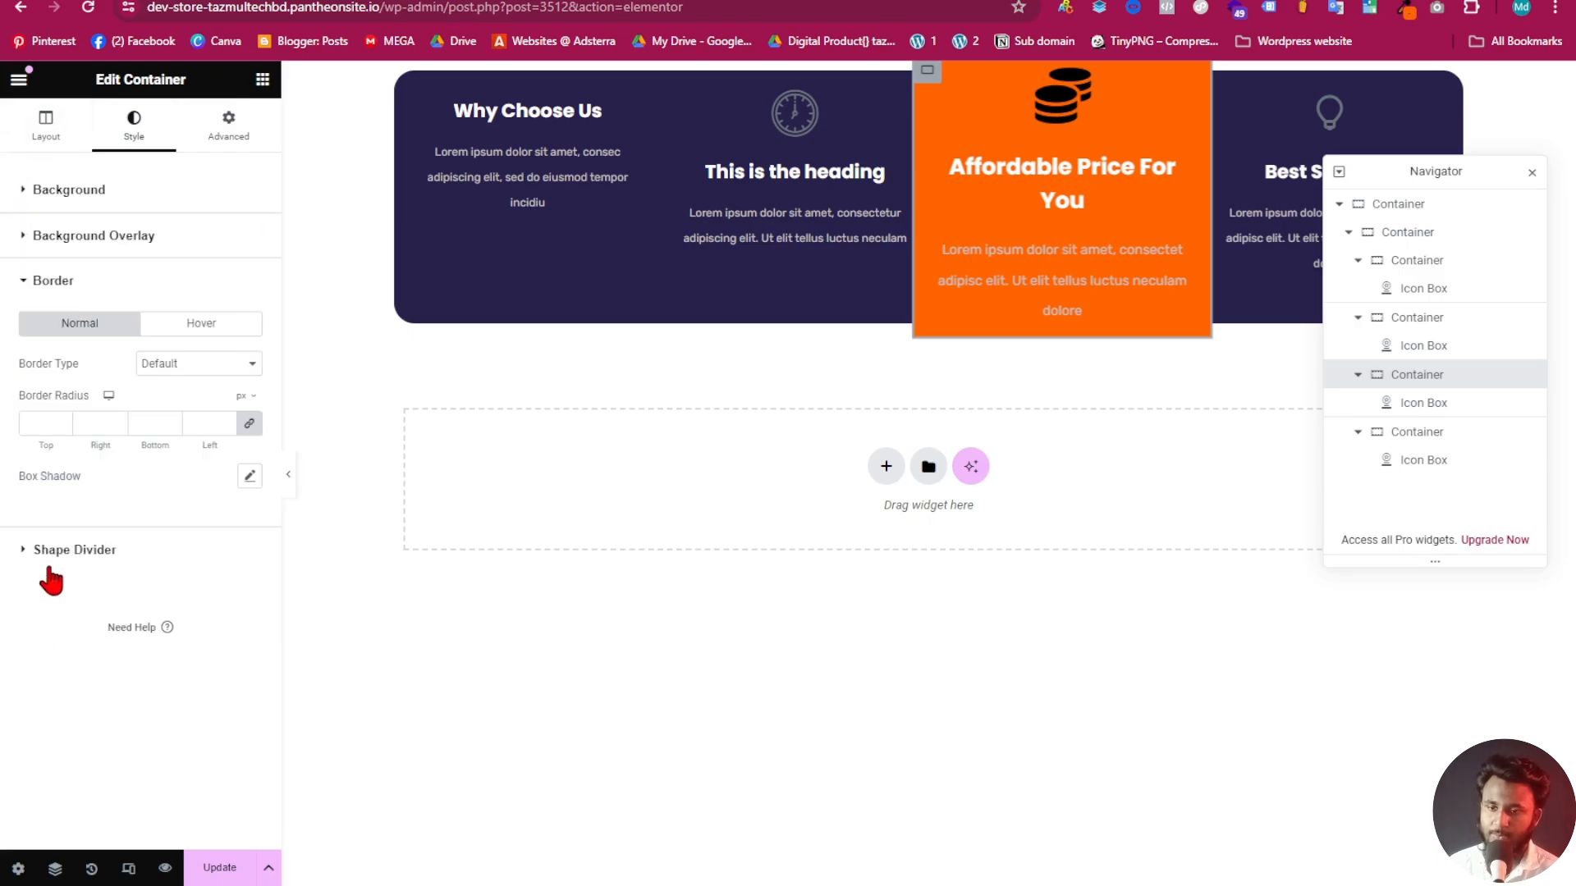
{"action": "left_click", "coordinate": [61, 420]}
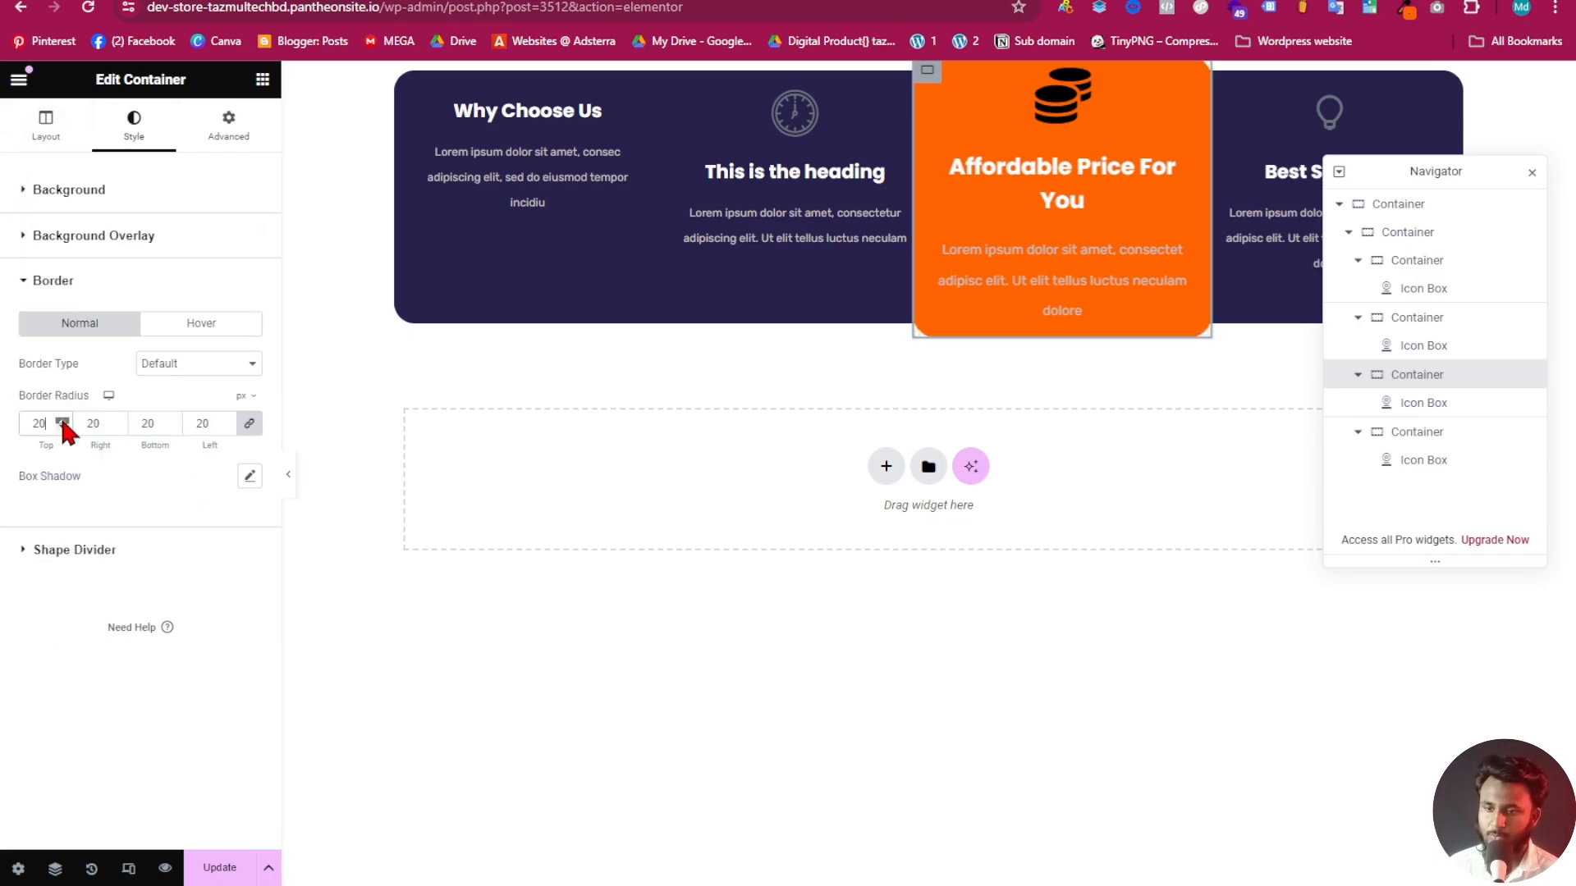
Preview the feature bar with its rounded orange card at full width, and close the Navigator
{"action": "left_click", "coordinate": [292, 483]}
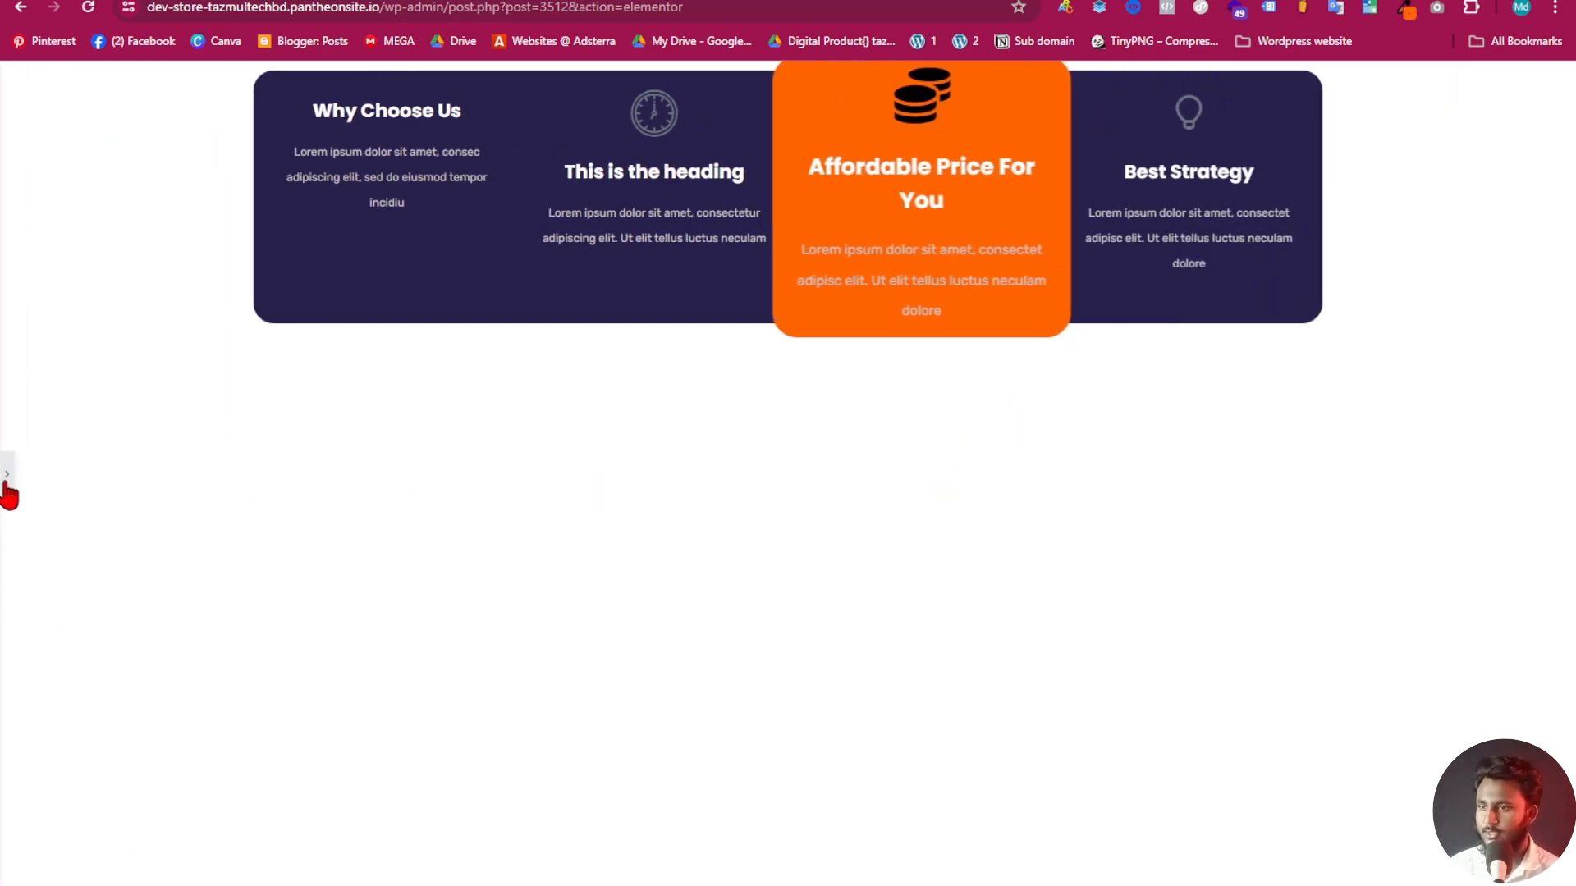
{"action": "left_click", "coordinate": [6, 483]}
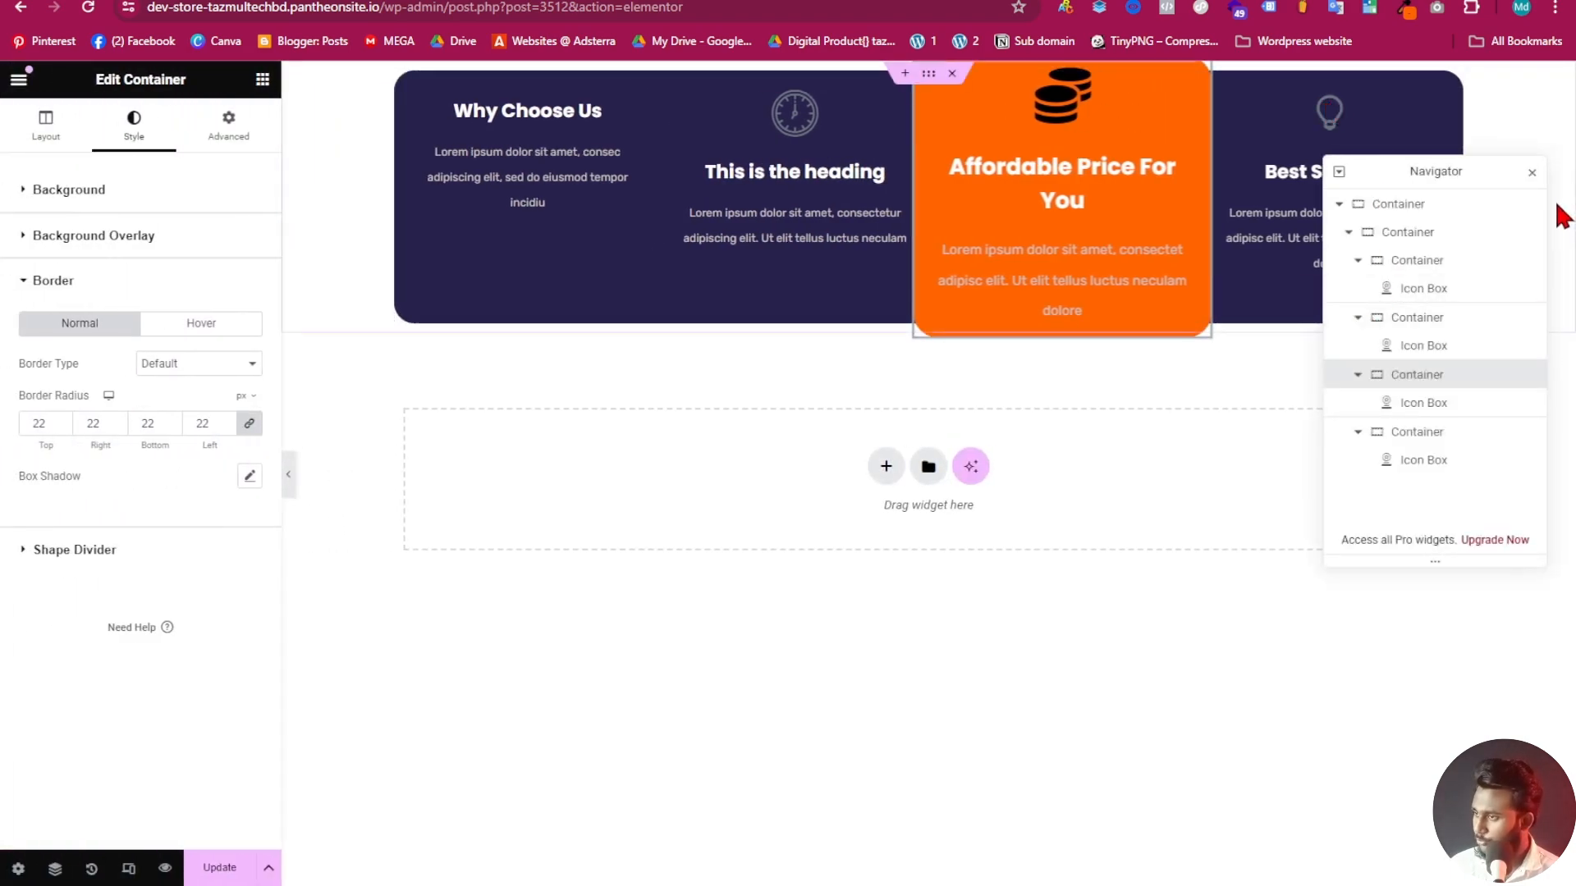
{"action": "left_click", "coordinate": [1532, 173]}
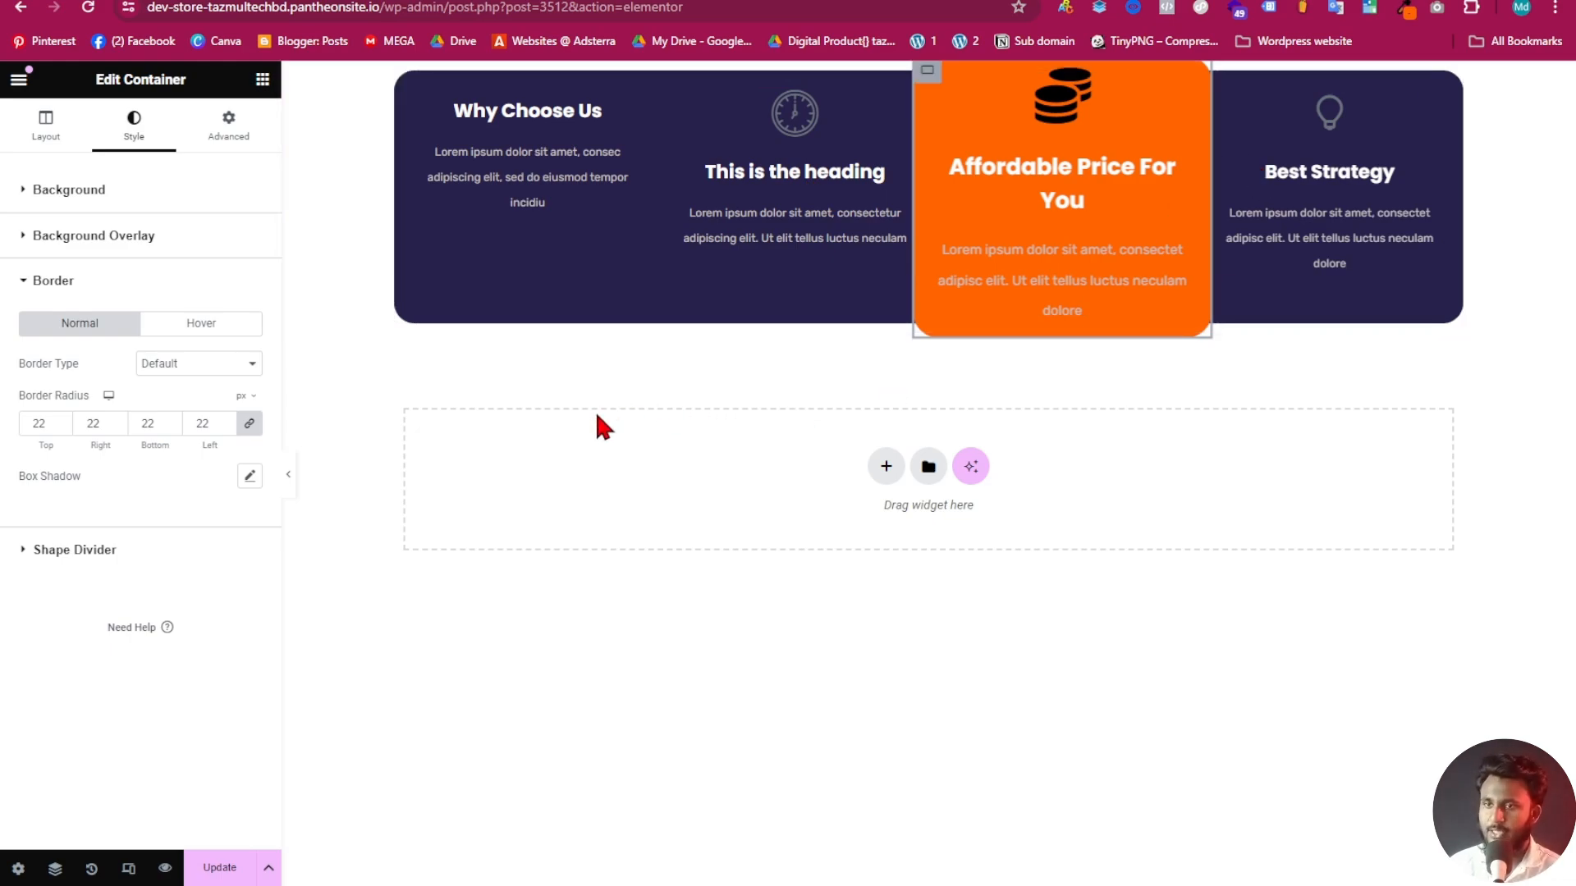
Switch to the demo agency site and examine its Why Choose Us bar and the About Socialzy section below it
{"action": "key", "text": "ctrl+Tab"}
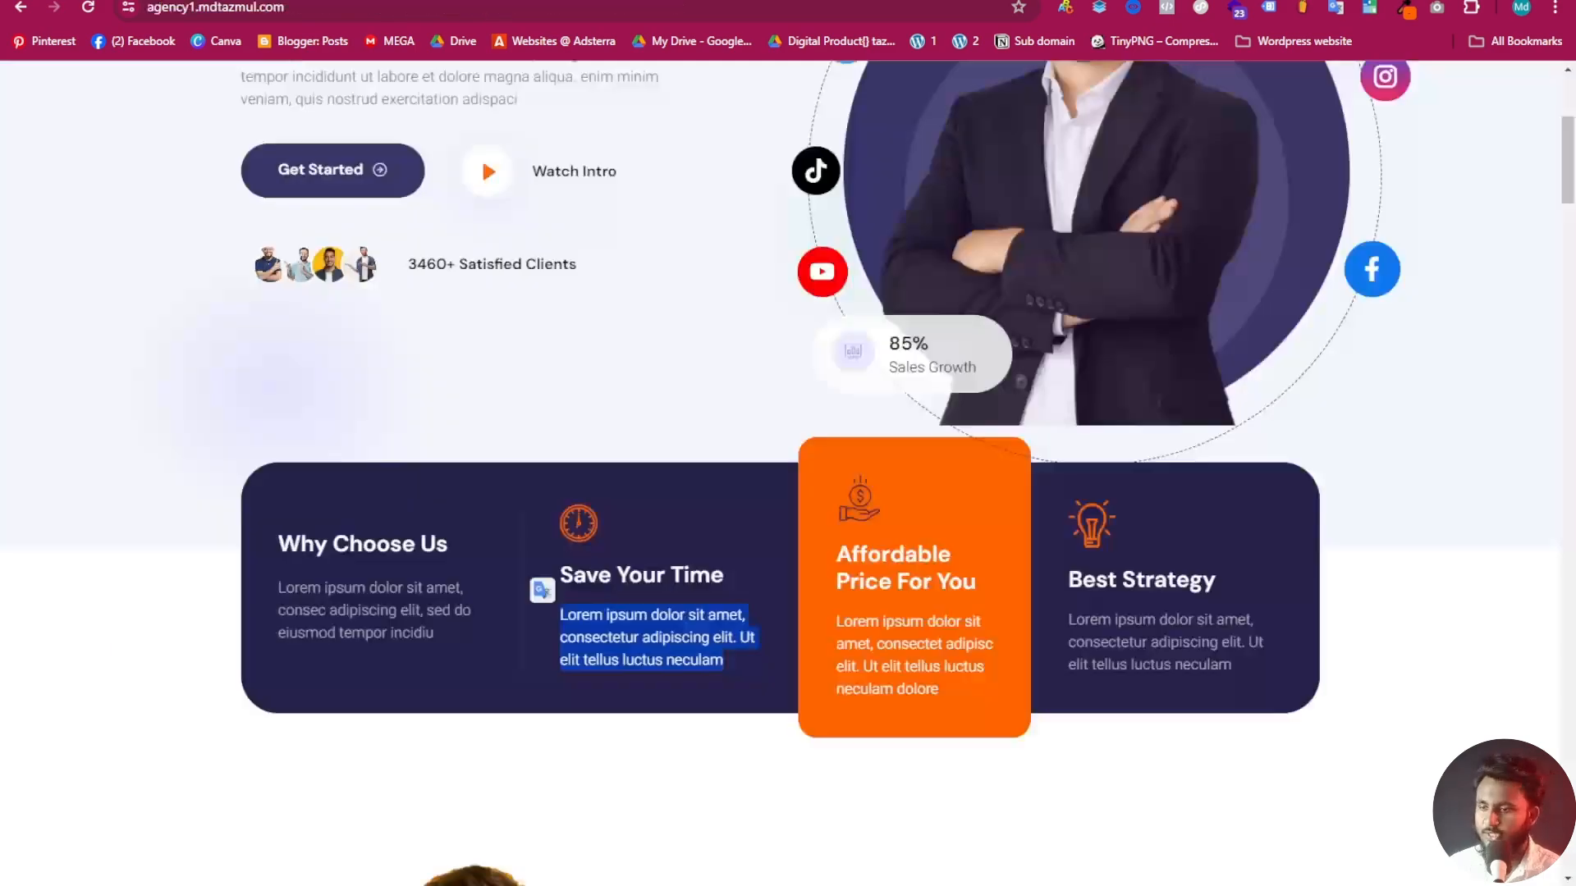
{"action": "left_click", "coordinate": [729, 532]}
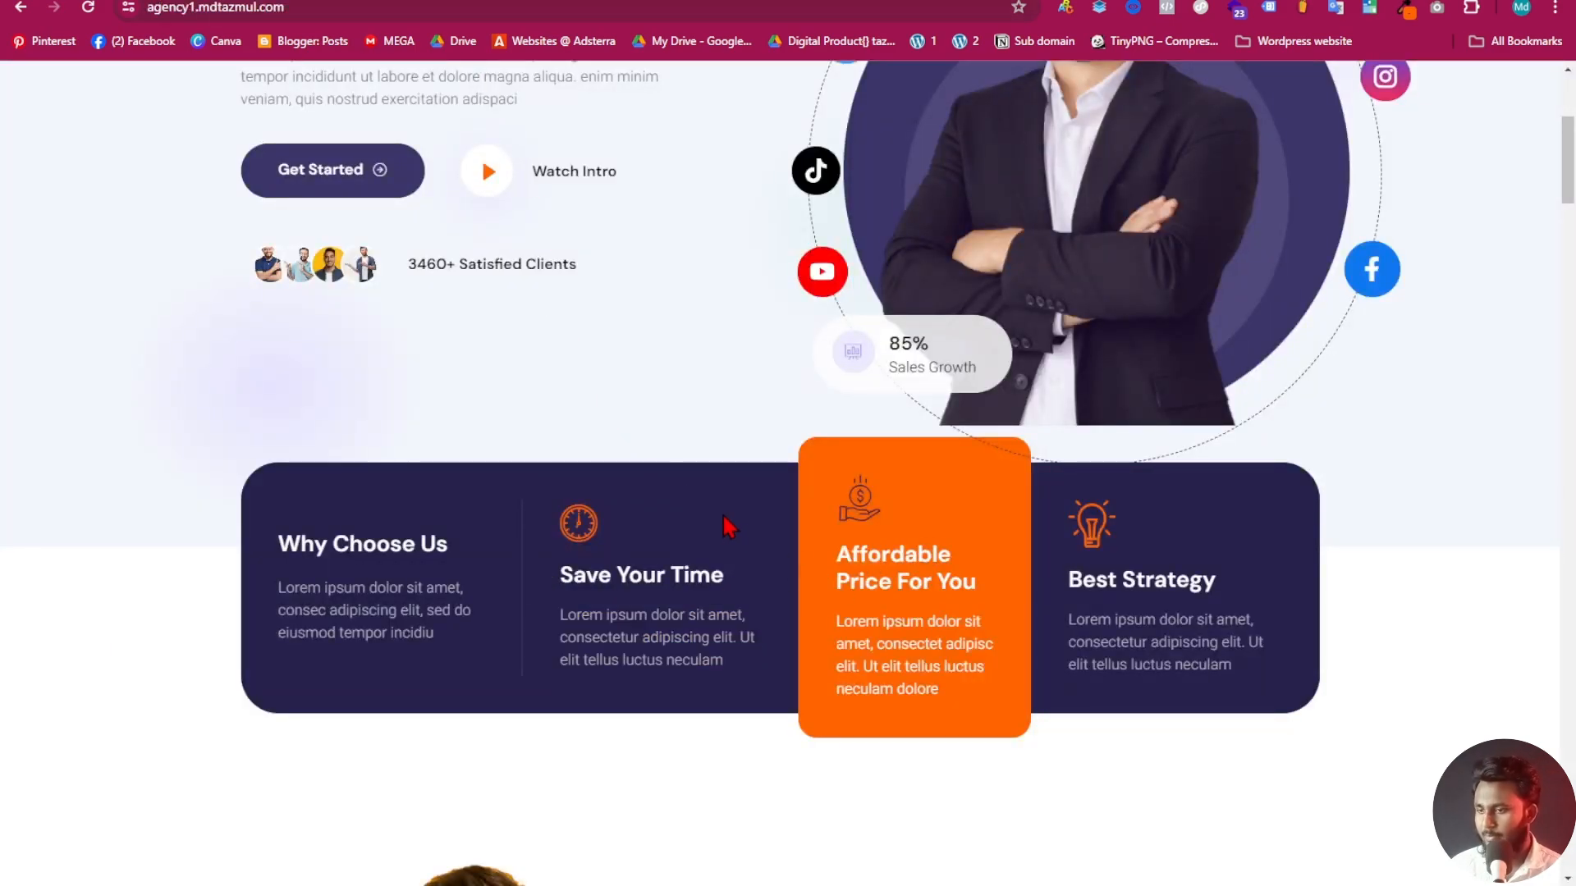
{"action": "scroll", "coordinate": [831, 565], "scroll_direction": "down", "scroll_amount": 3}
{"action": "scroll", "coordinate": [833, 556], "scroll_direction": "down", "scroll_amount": 4}
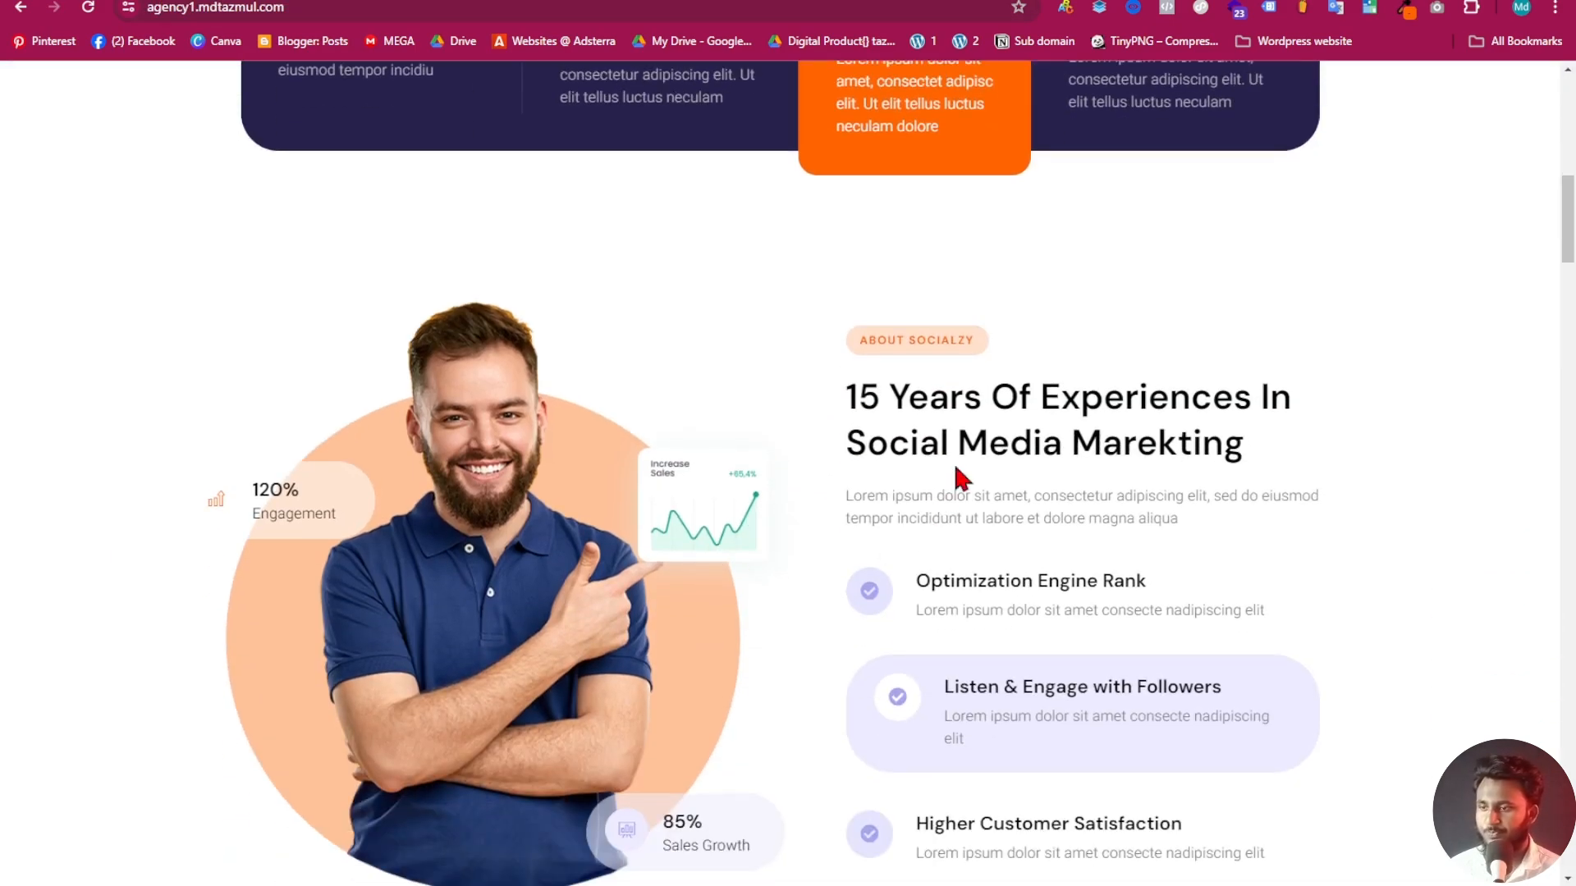
{"action": "scroll", "coordinate": [957, 475], "scroll_direction": "up", "scroll_amount": 2}
{"action": "scroll", "coordinate": [809, 577], "scroll_direction": "down", "scroll_amount": 5}
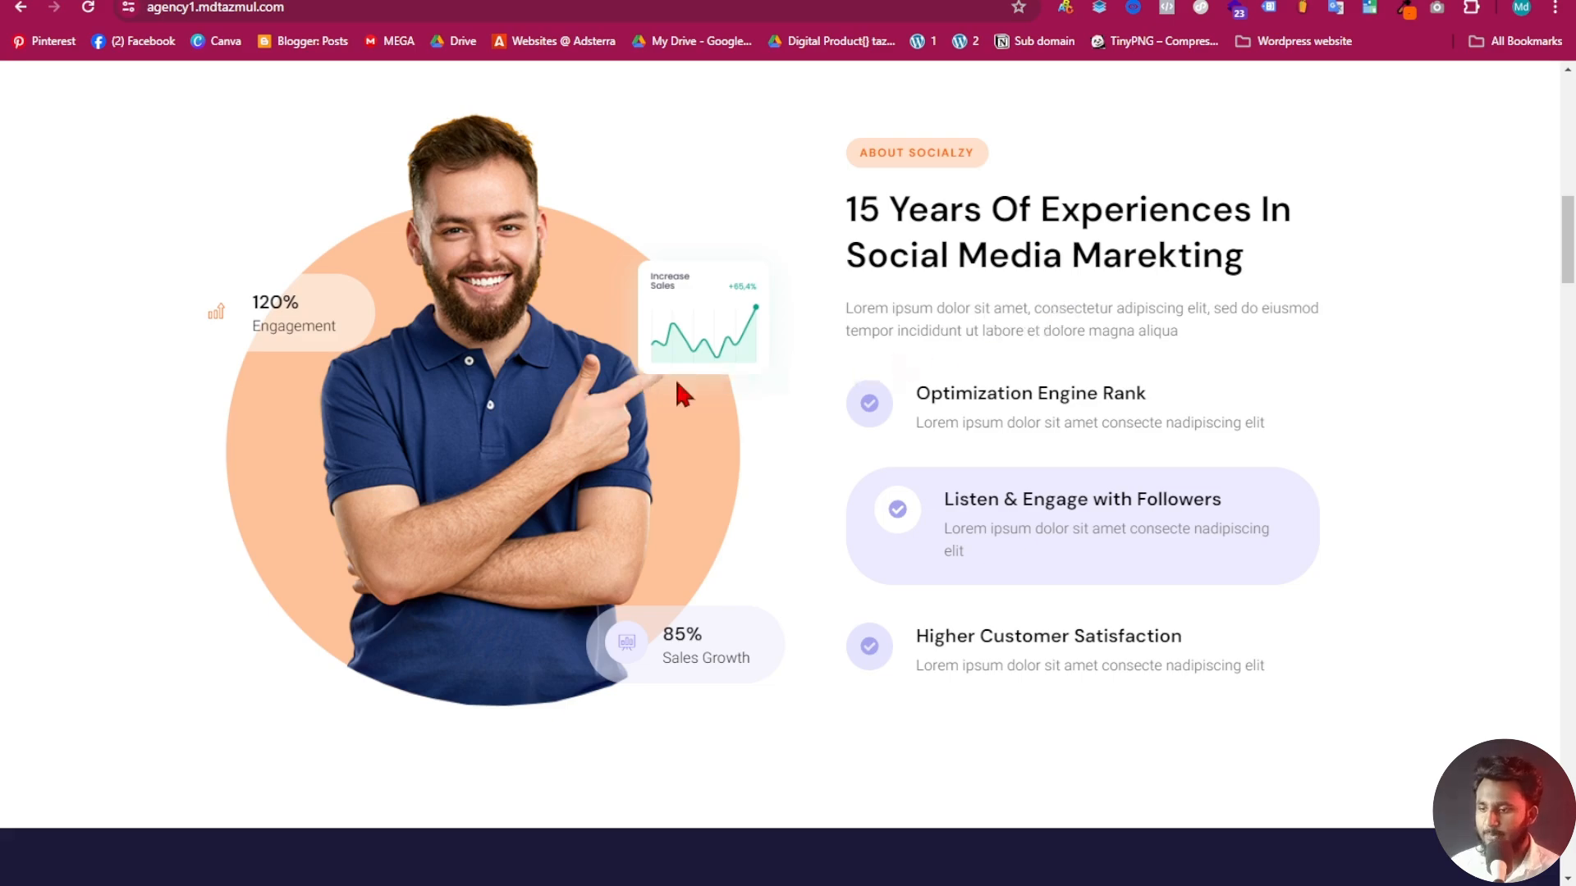
{"action": "scroll", "coordinate": [574, 361], "scroll_direction": "up", "scroll_amount": 10}
{"action": "scroll", "coordinate": [328, 362], "scroll_direction": "down", "scroll_amount": 5}
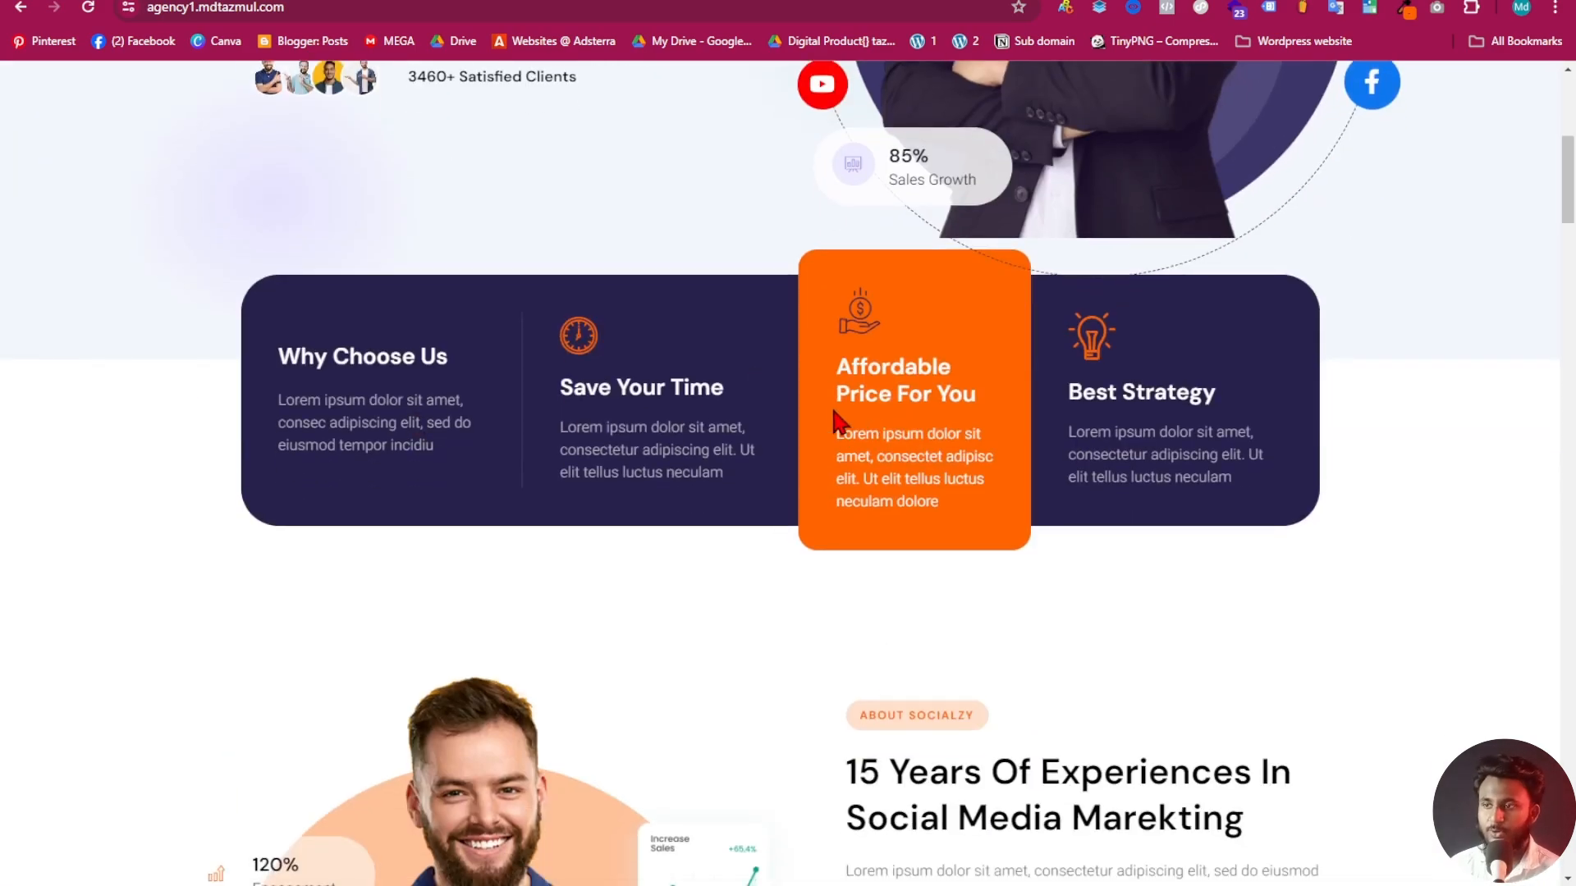
{"action": "scroll", "coordinate": [833, 418], "scroll_direction": "up", "scroll_amount": 5}
{"action": "scroll", "coordinate": [834, 419], "scroll_direction": "down", "scroll_amount": 5}
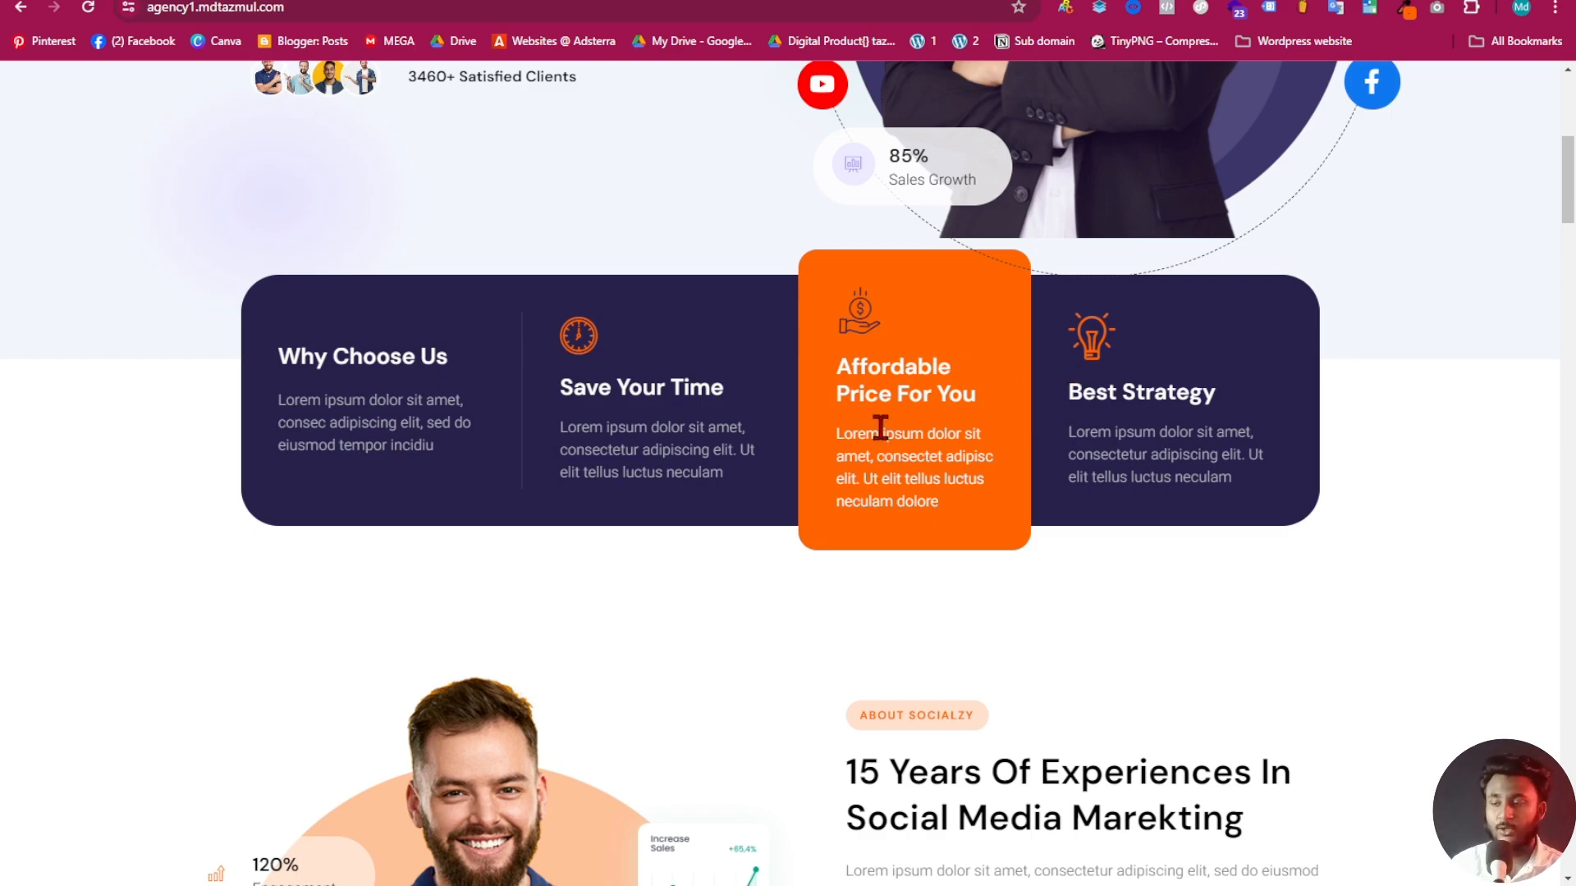
{"action": "scroll", "coordinate": [795, 634], "scroll_direction": "up", "scroll_amount": 2}
{"action": "scroll", "coordinate": [795, 634], "scroll_direction": "up", "scroll_amount": 2}
{"action": "scroll", "coordinate": [989, 631], "scroll_direction": "down", "scroll_amount": 2}
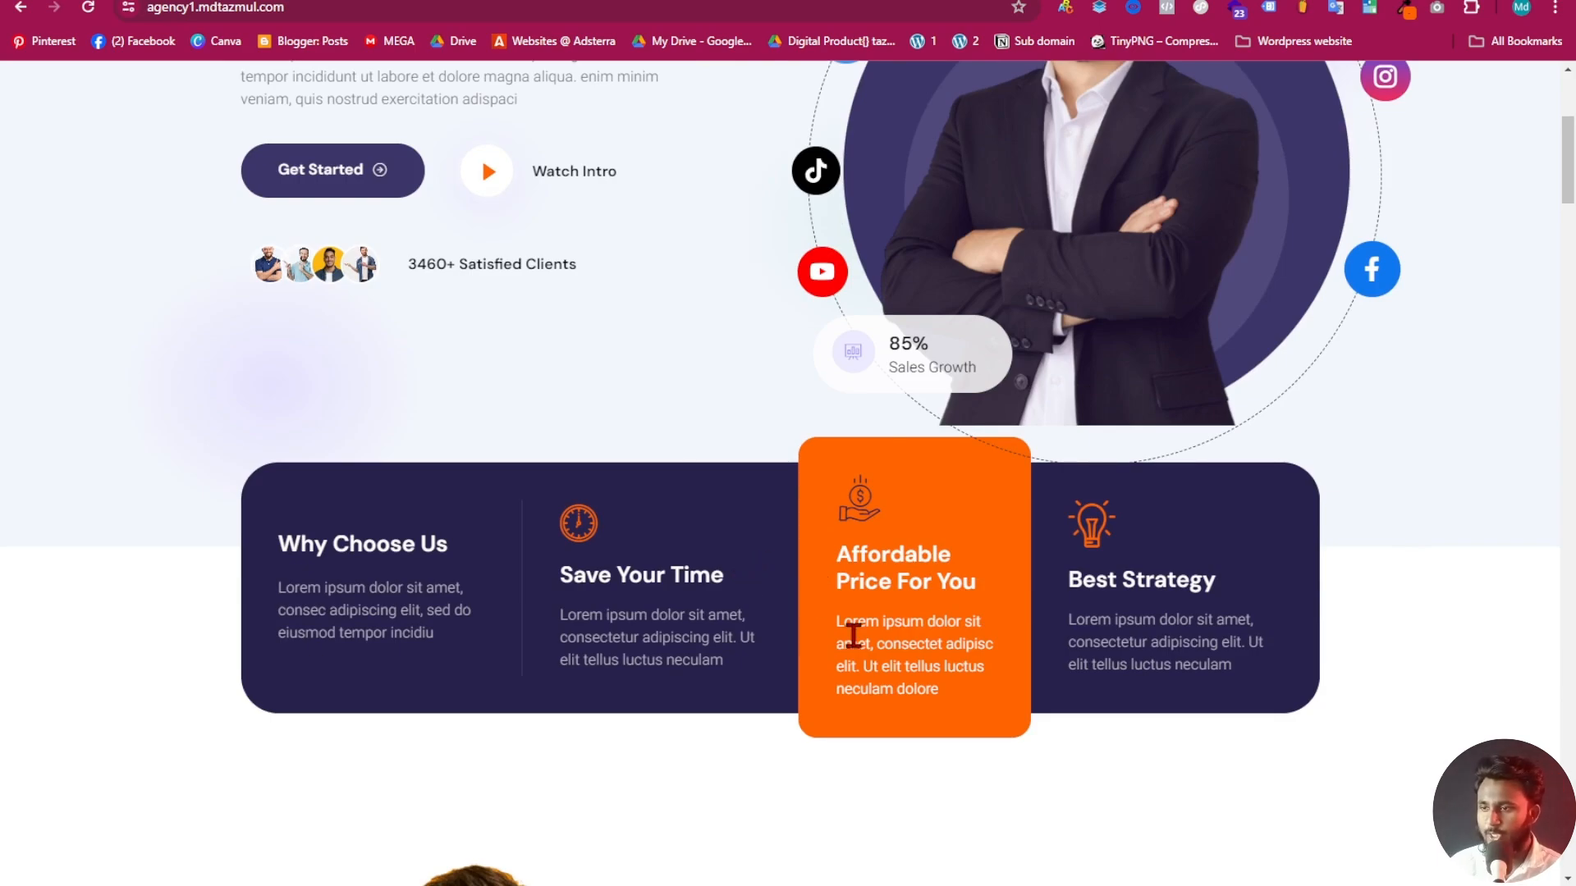
{"action": "scroll", "coordinate": [851, 637], "scroll_direction": "up", "scroll_amount": 2}
Review the demo site's sections from About Socialzy down to Our Services, especially the We Provide The Best Service For You heading
{"action": "scroll", "coordinate": [848, 644], "scroll_direction": "down", "scroll_amount": 6}
{"action": "scroll", "coordinate": [883, 612], "scroll_direction": "down", "scroll_amount": 4}
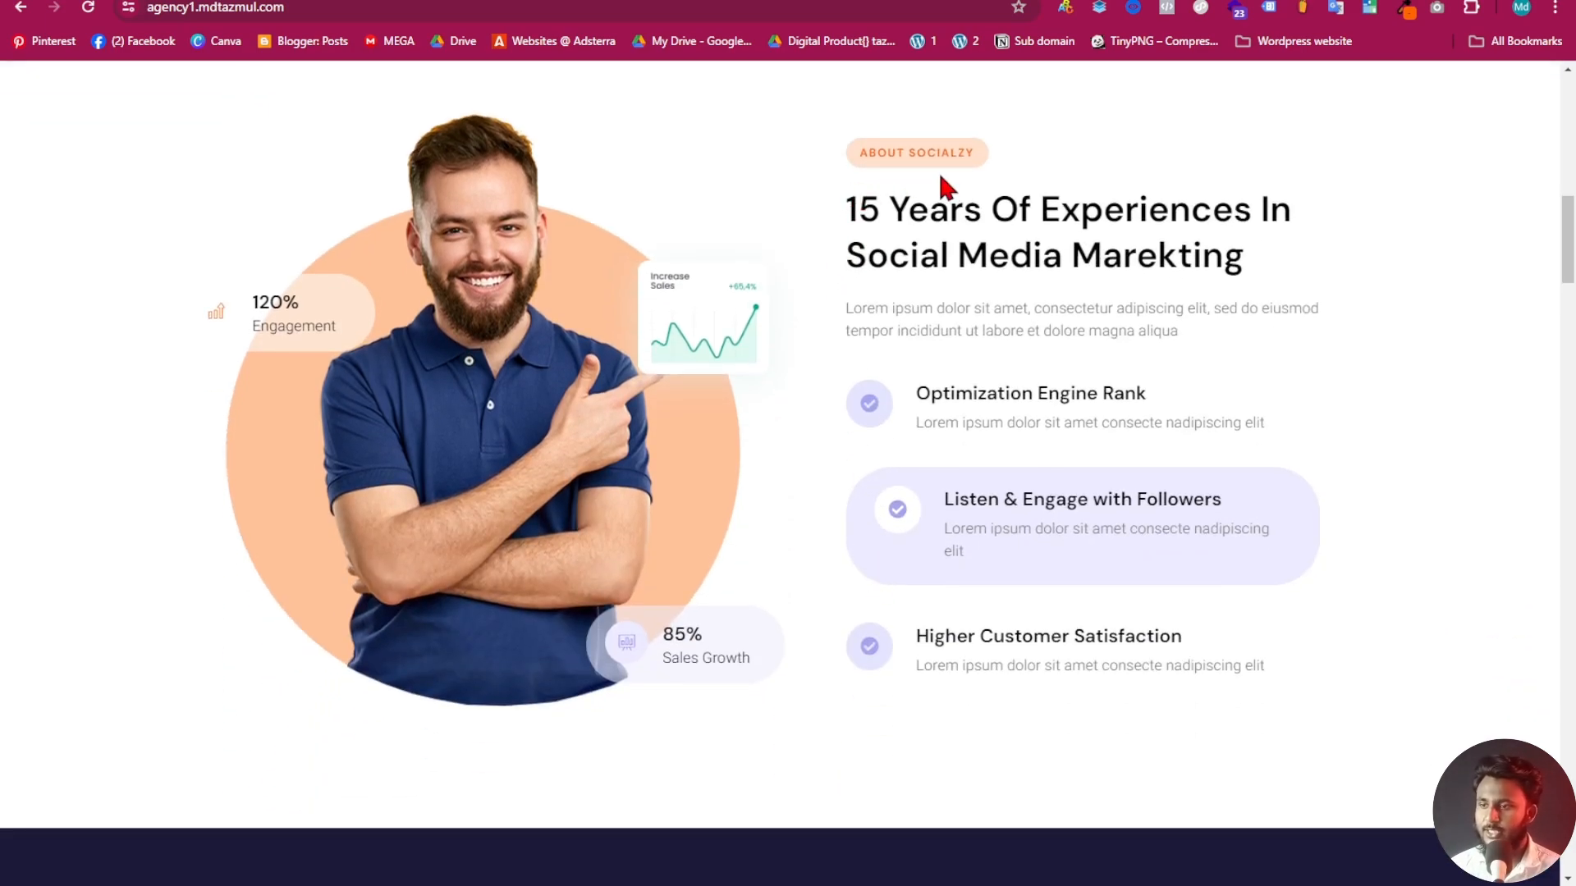
{"action": "scroll", "coordinate": [938, 171], "scroll_direction": "up", "scroll_amount": 12}
{"action": "scroll", "coordinate": [628, 385], "scroll_direction": "down", "scroll_amount": 6}
{"action": "scroll", "coordinate": [895, 363], "scroll_direction": "down", "scroll_amount": 15}
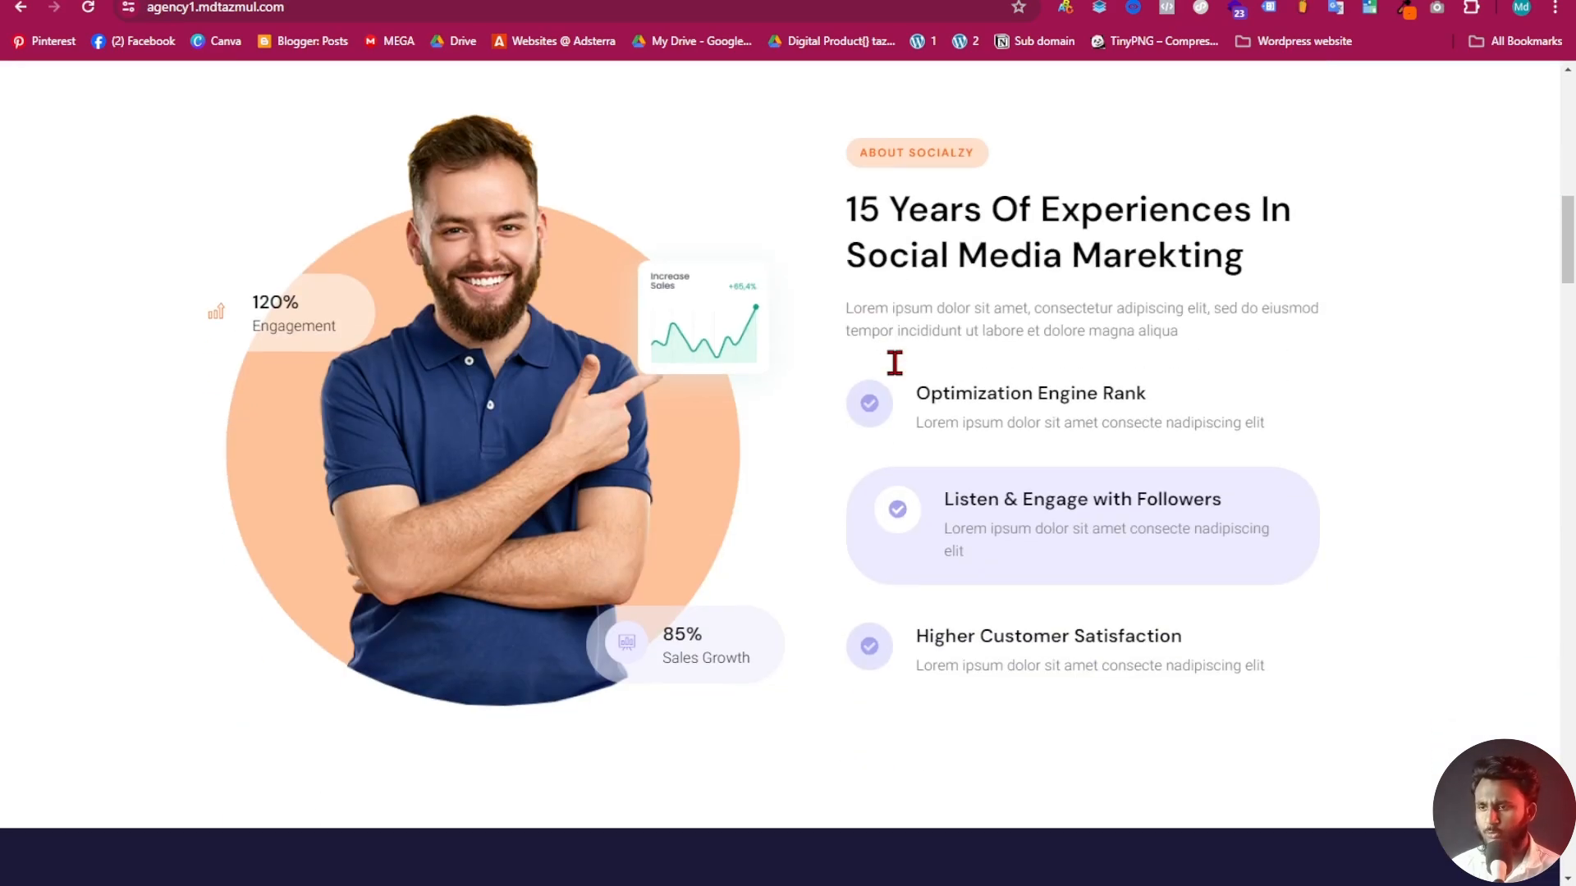
{"action": "scroll", "coordinate": [795, 320], "scroll_direction": "up", "scroll_amount": 4}
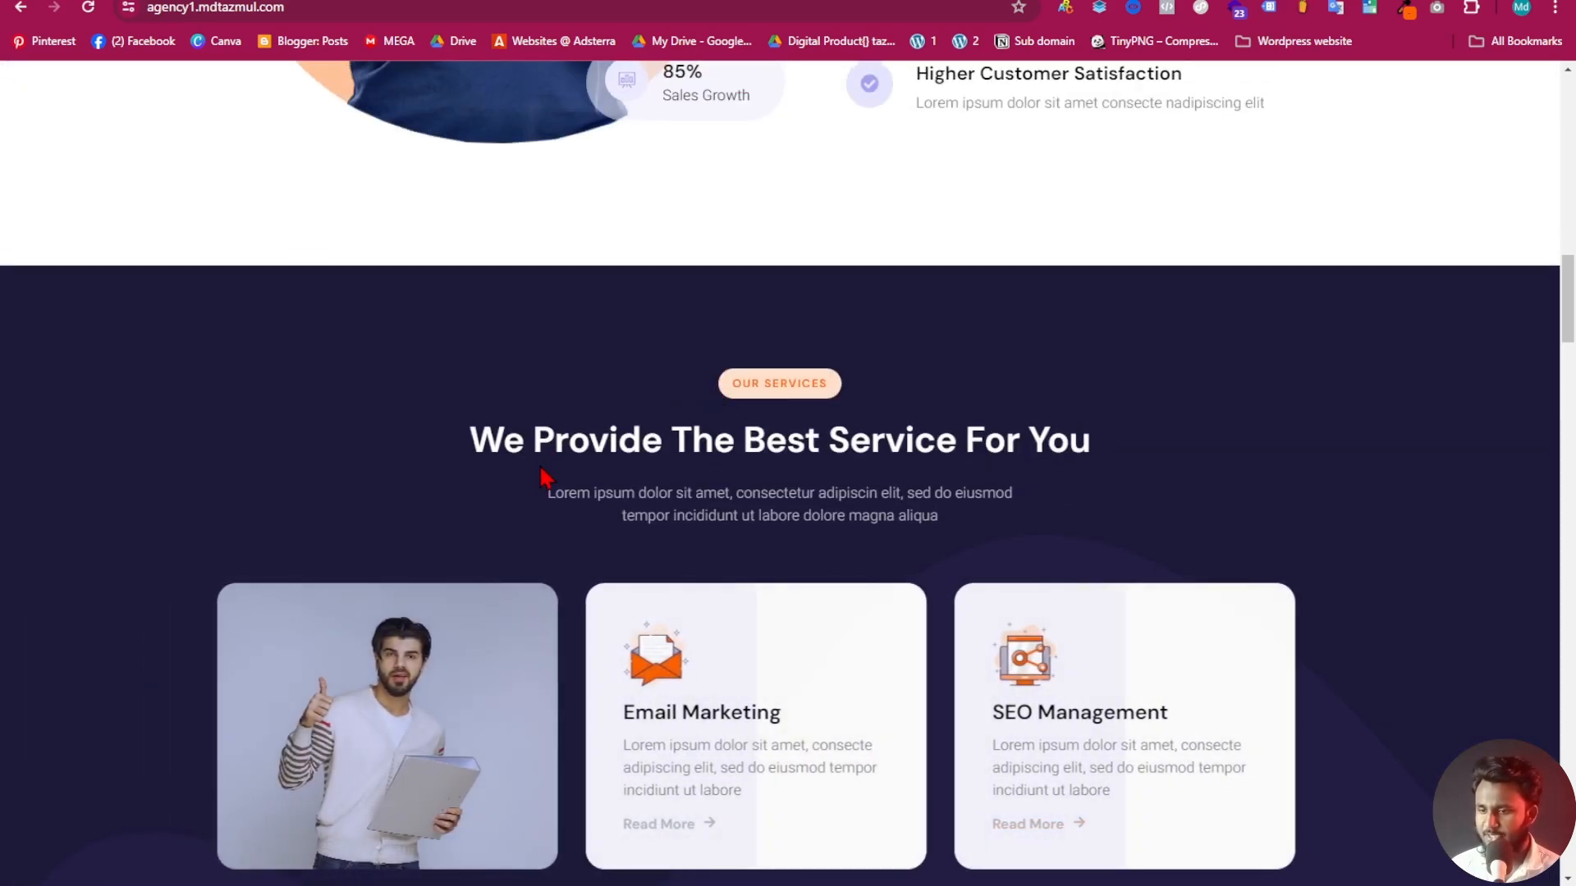
{"action": "left_click_drag", "start_coordinate": [468, 451], "coordinate": [1165, 498]}
{"action": "left_click", "coordinate": [1164, 491]}
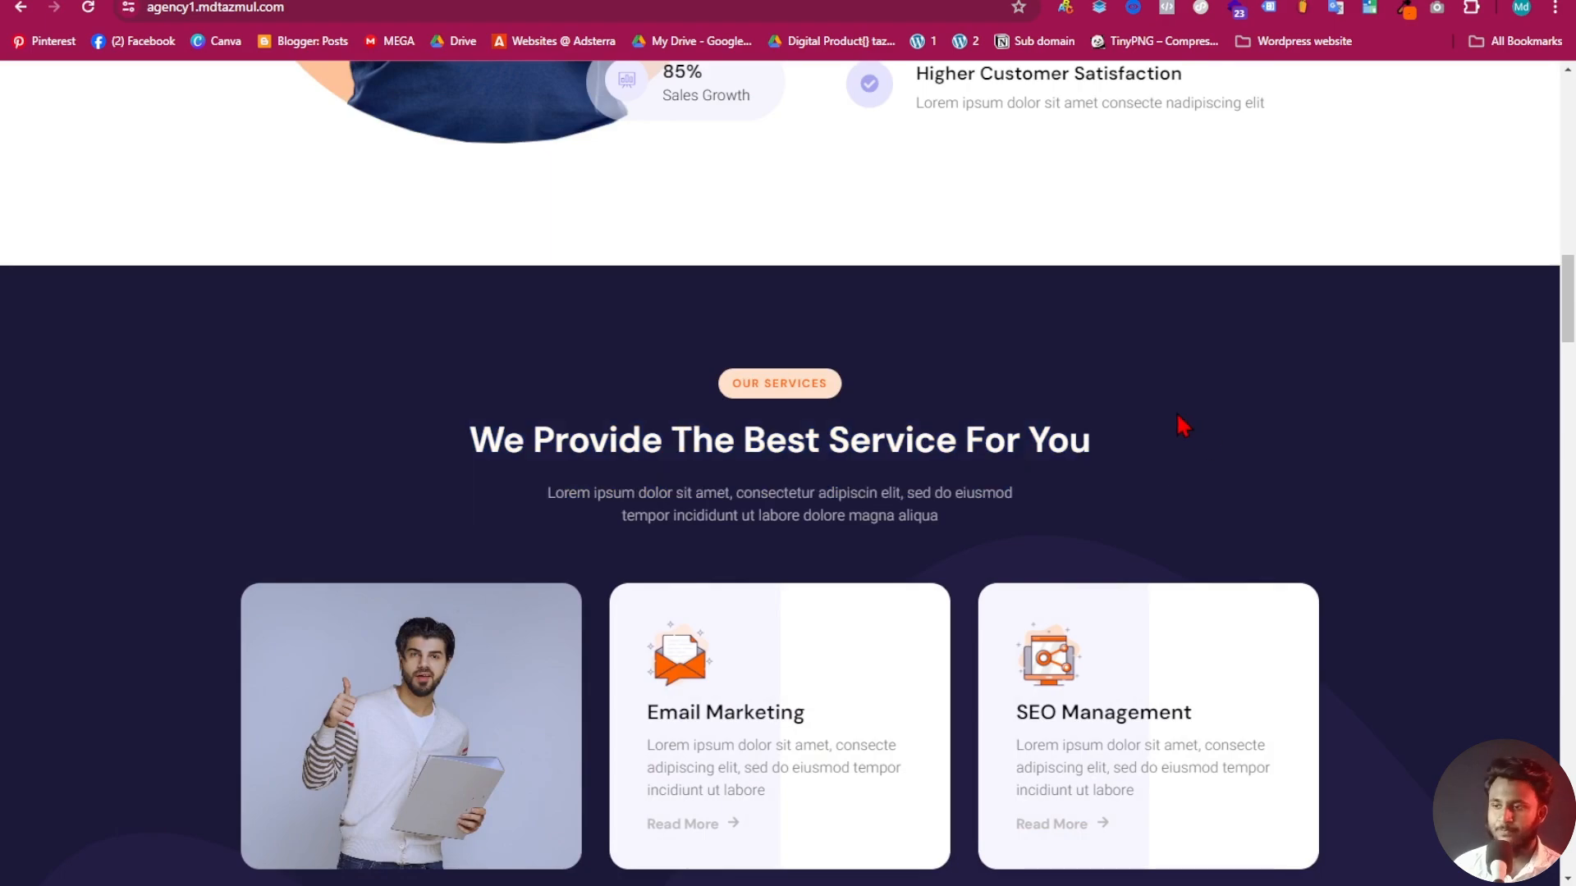